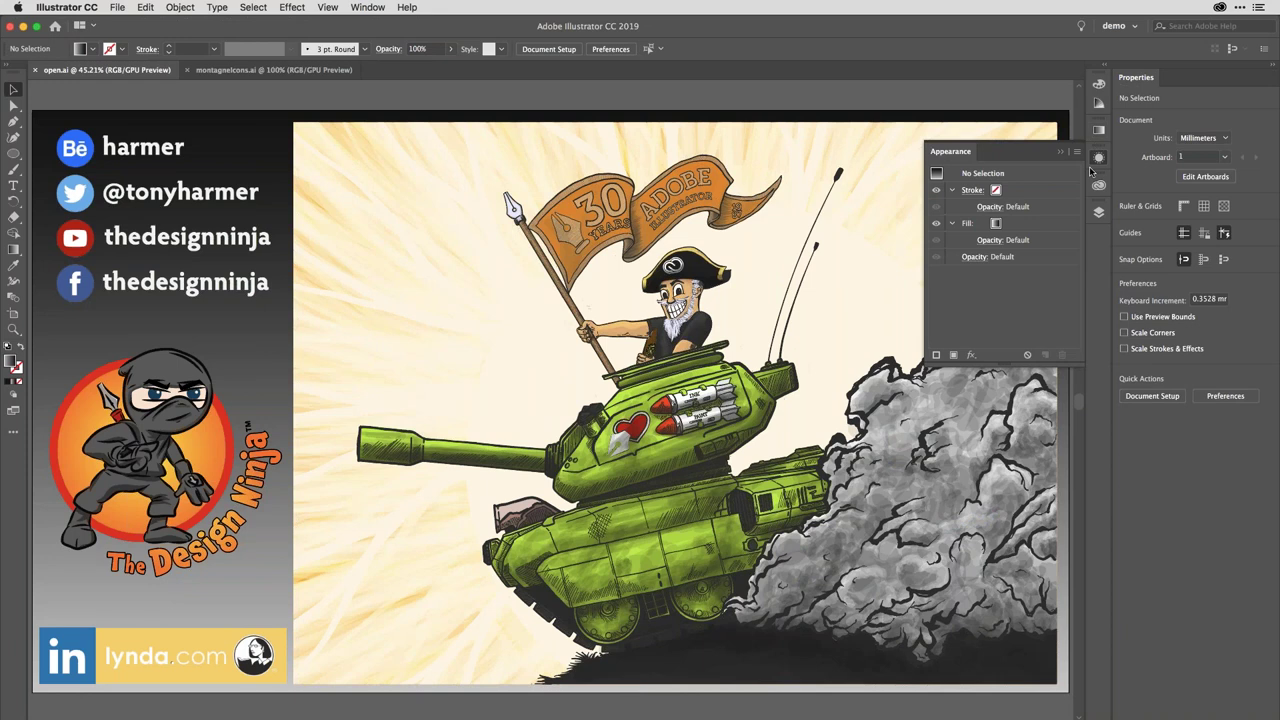
Collapse the Appearance settings and check the available screen modes
{"action": "left_click", "coordinate": [1099, 159]}
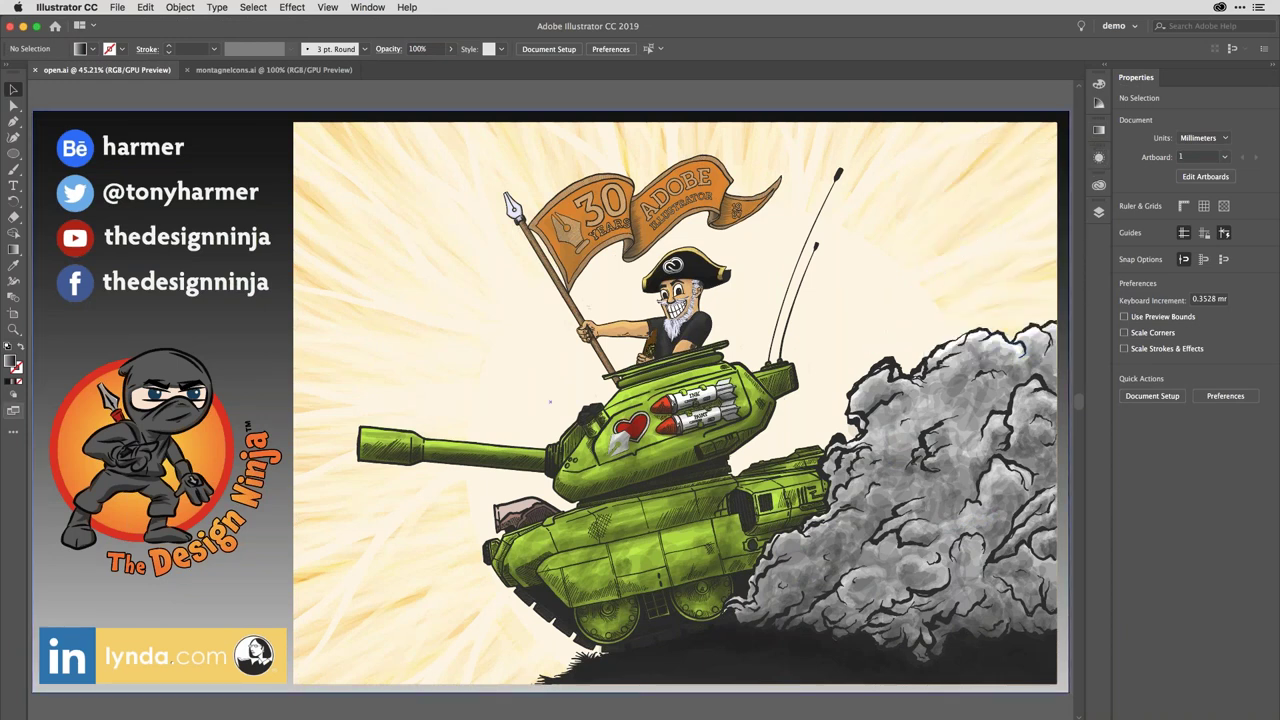
{"action": "left_click", "coordinate": [14, 414]}
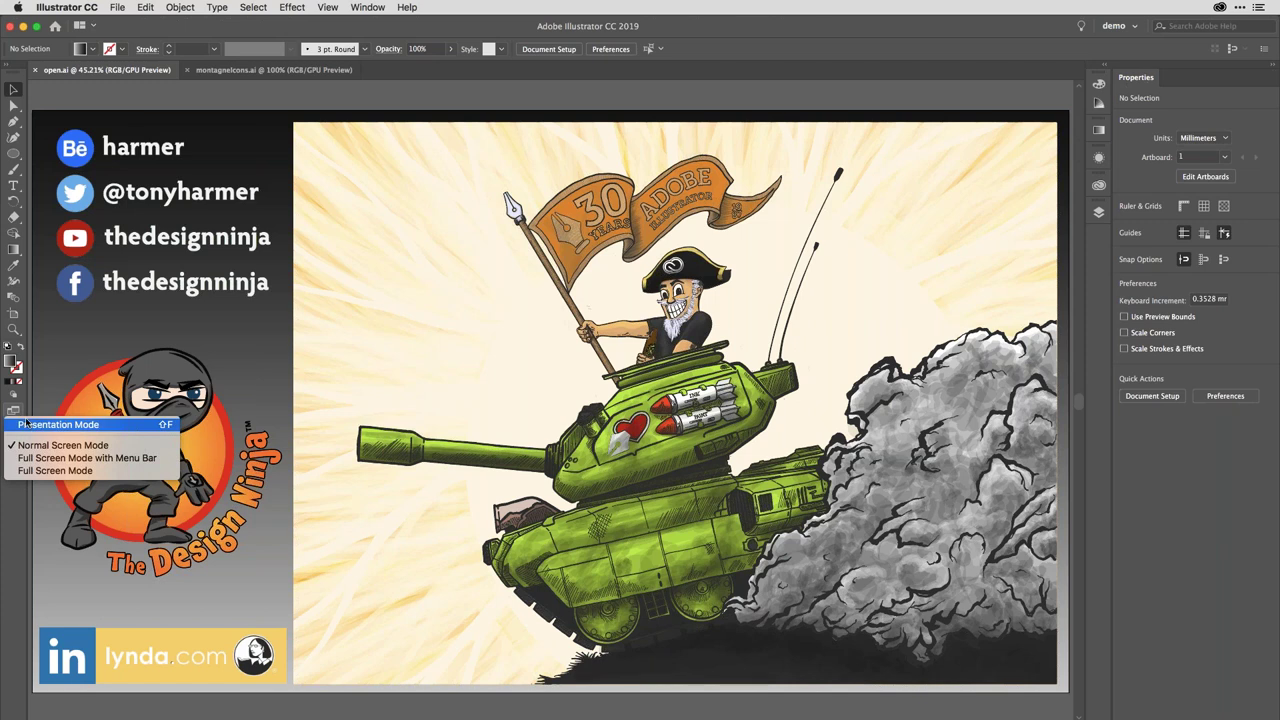
{"action": "left_click", "coordinate": [20, 516]}
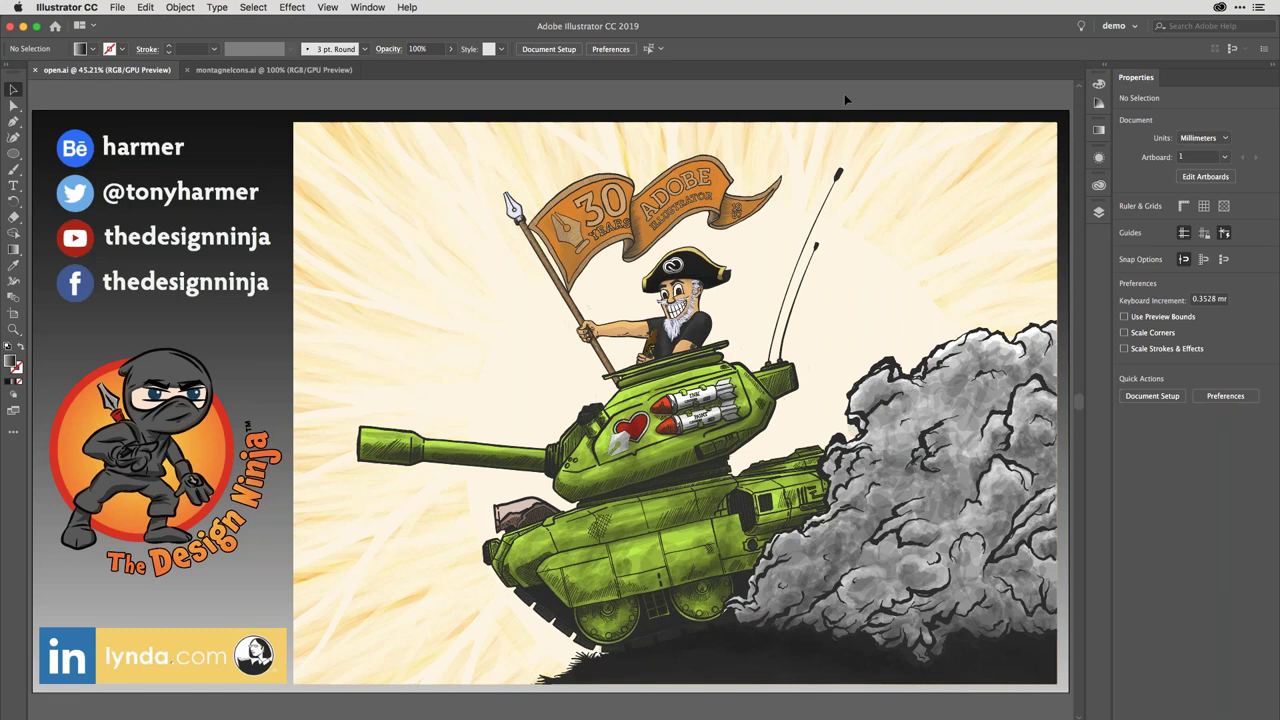
Check the tank illustration in outline view and close open.ai without saving its changes
{"action": "key", "text": "ctrl+y"}
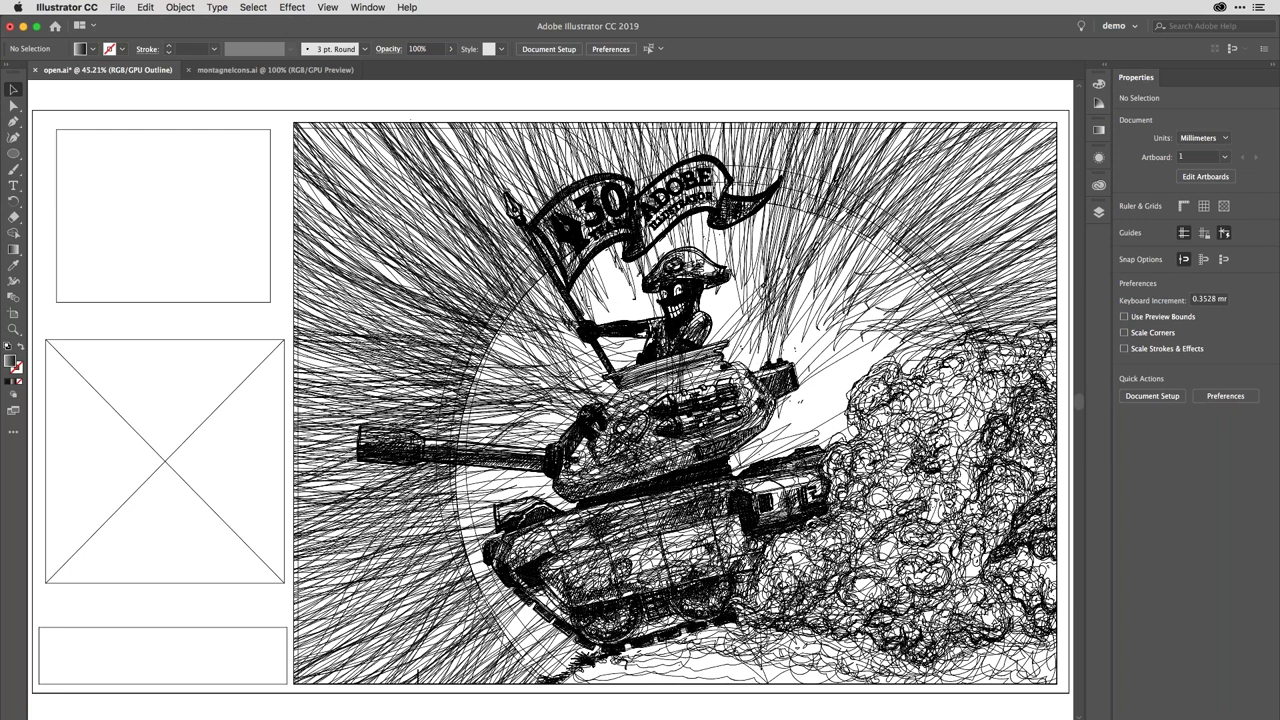
{"action": "key", "text": "super+y"}
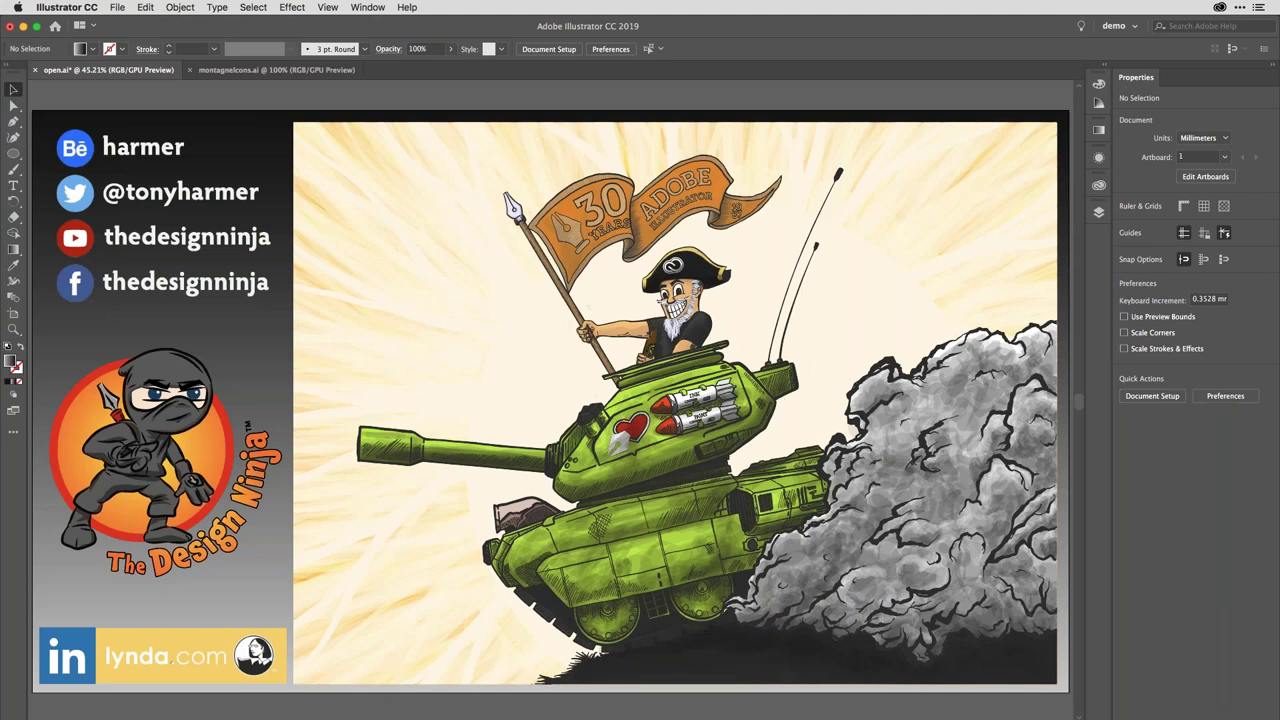
{"action": "key", "text": "super+w"}
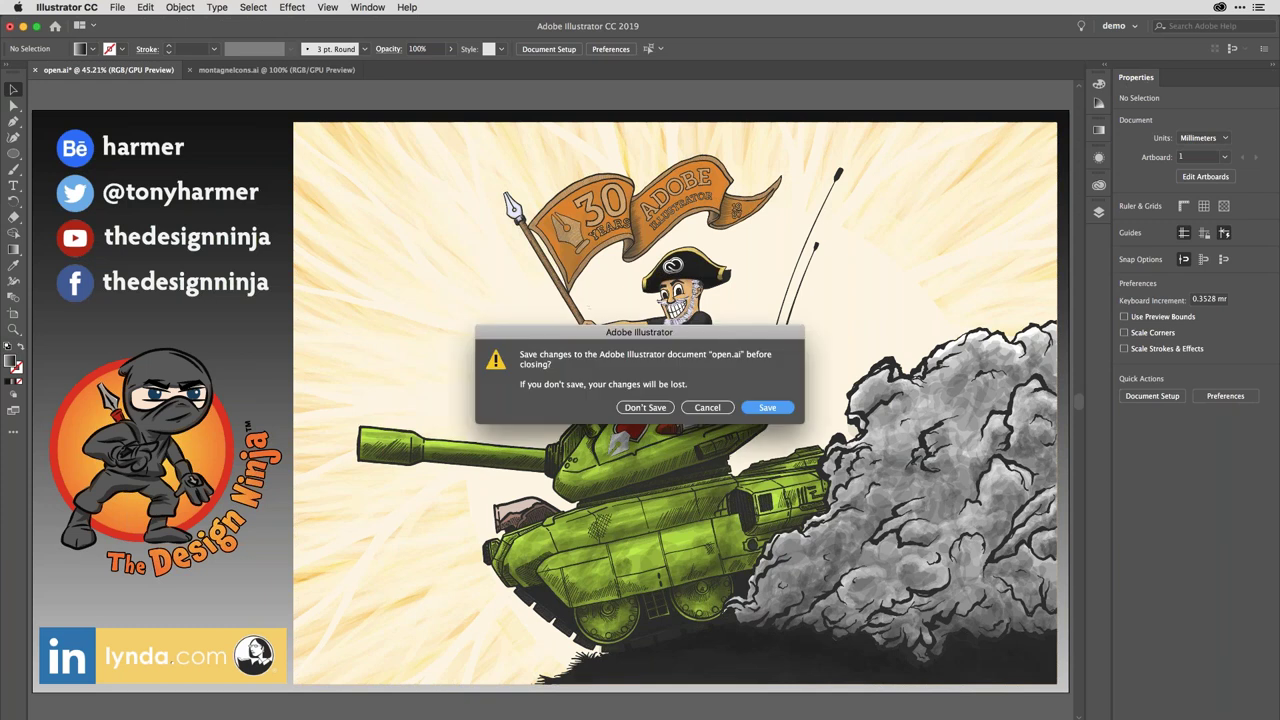
{"action": "key", "text": "super+d"}
{"action": "key", "text": "Return"}
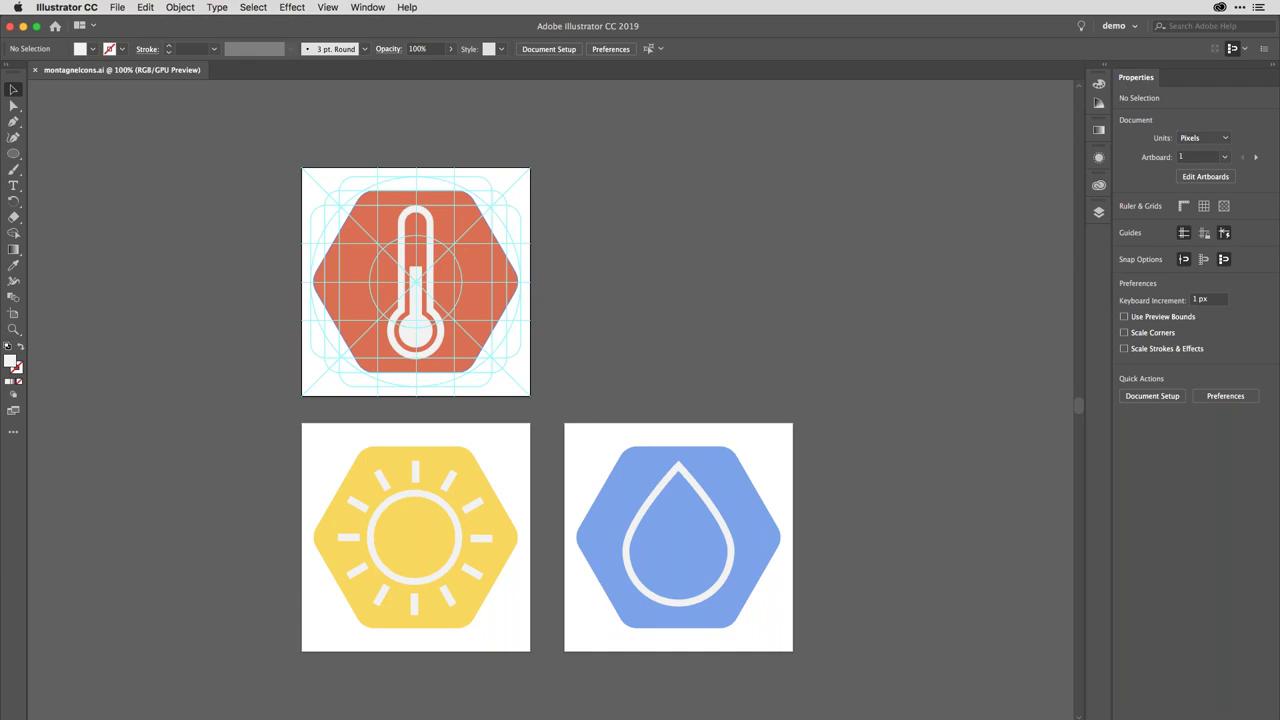
{"action": "left_click", "coordinate": [392, 232]}
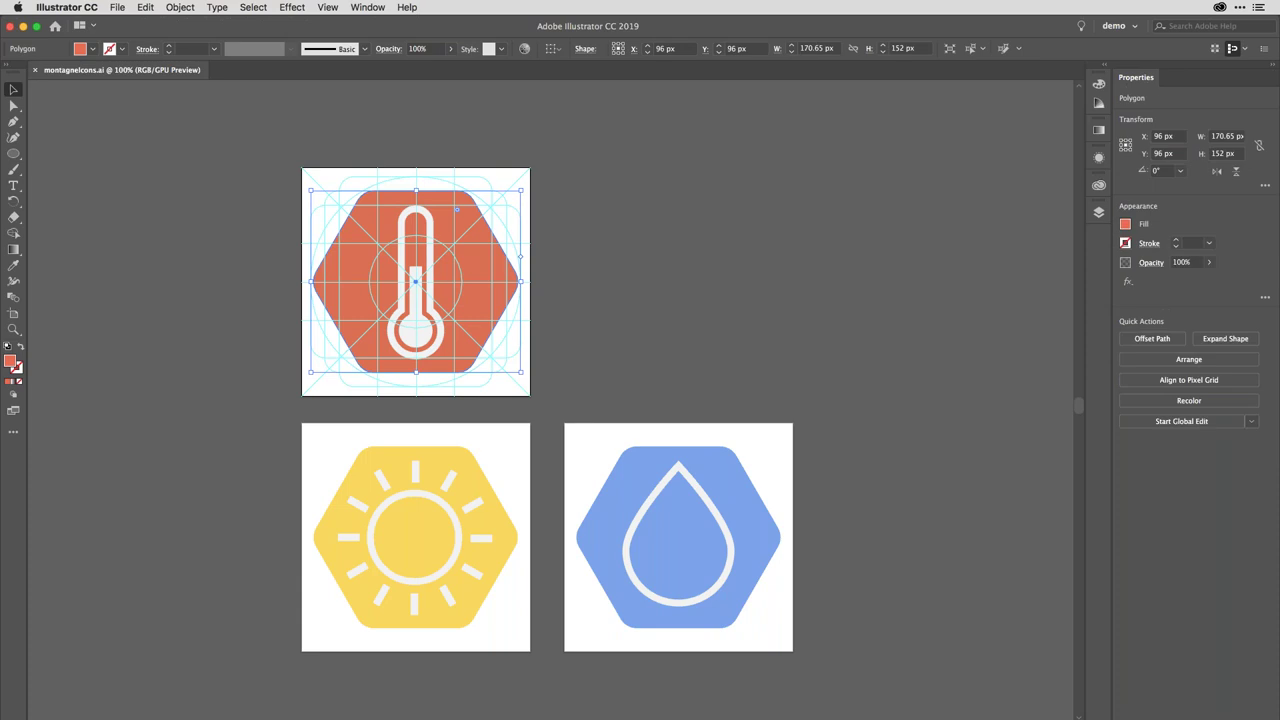
{"action": "key", "text": "super+0"}
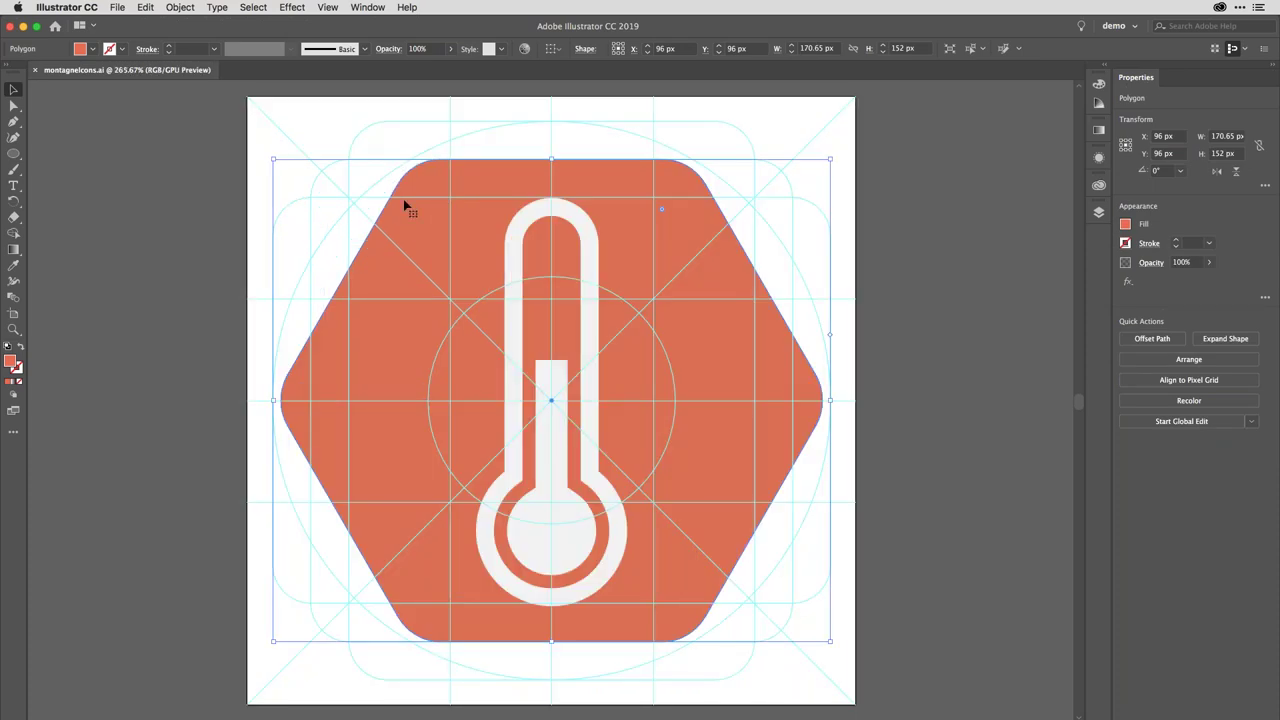
{"action": "left_click", "coordinate": [194, 150]}
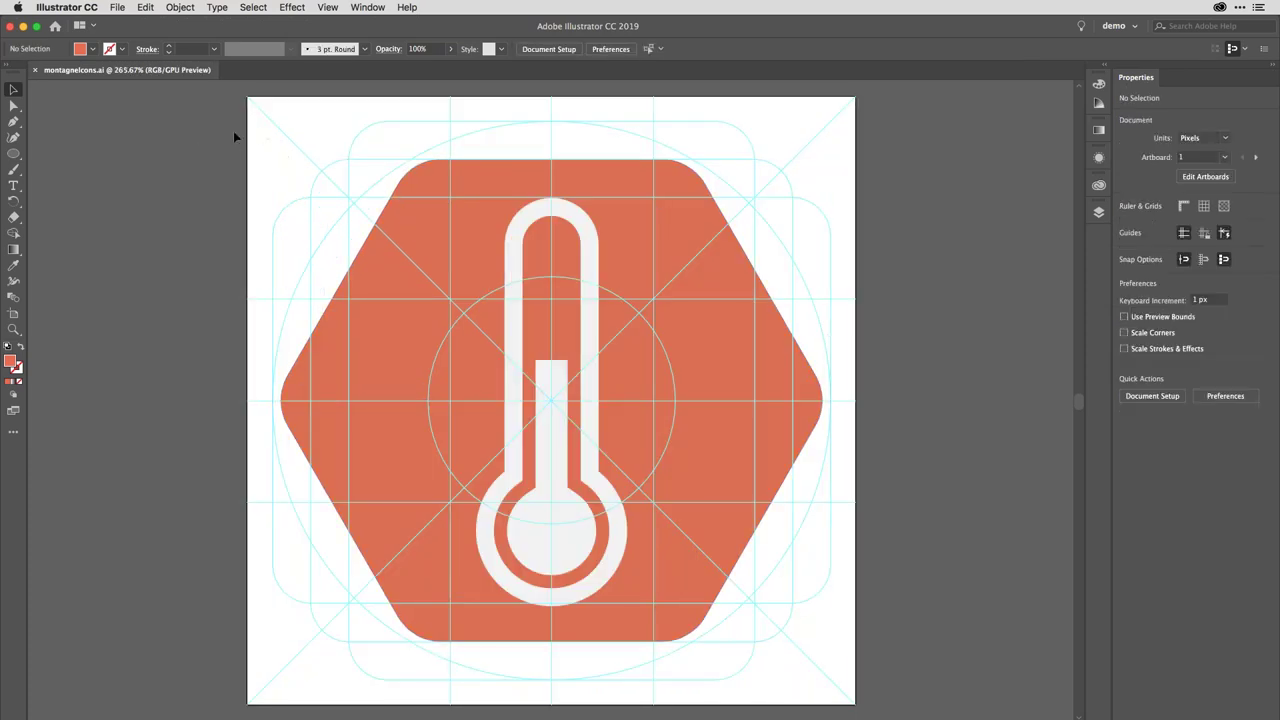
Launch Mouseposé, dismiss its settings window and return to Illustrator
{"action": "key", "text": "super+space"}
{"action": "type", "text": "mouse"}
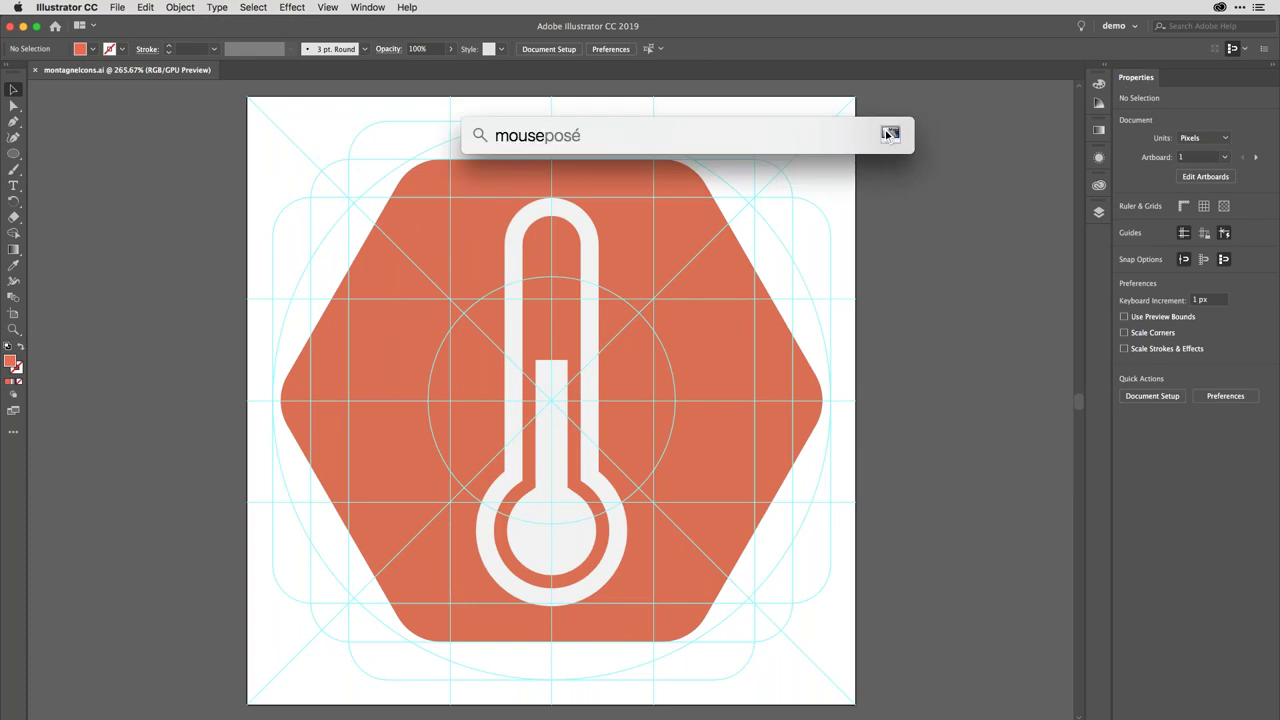
{"action": "key", "text": "Return"}
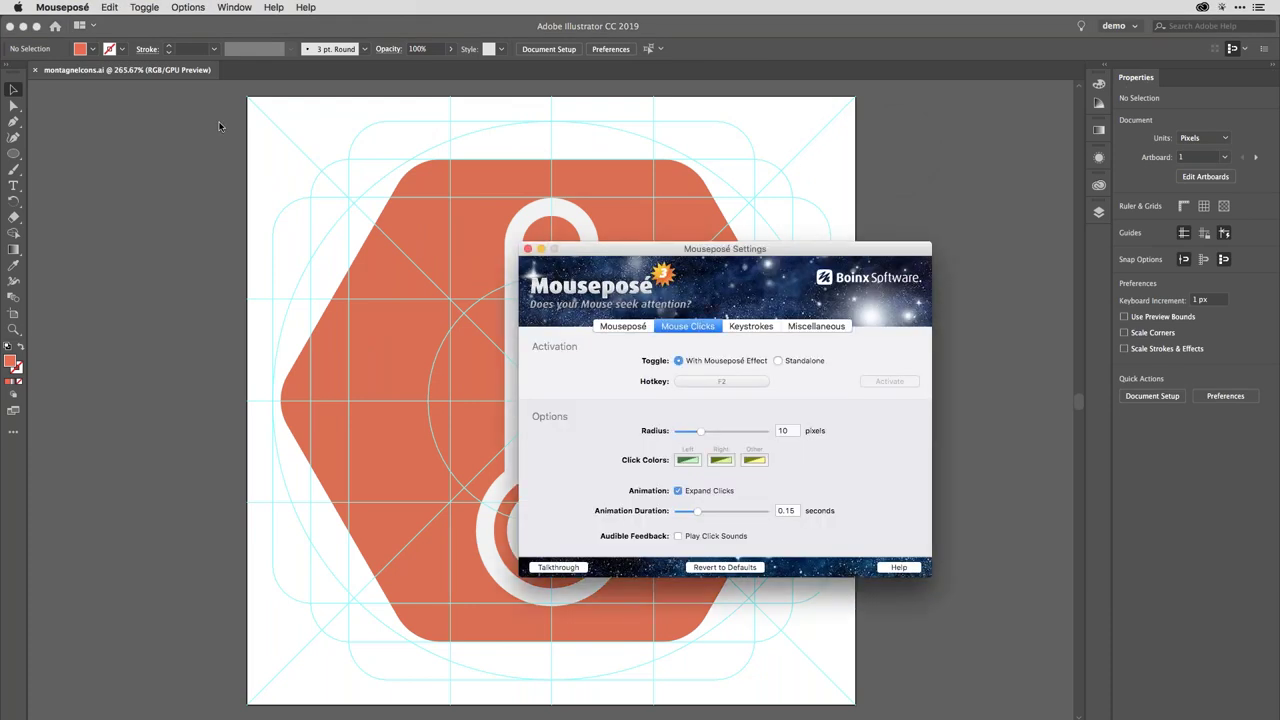
{"action": "left_click_drag", "start_coordinate": [595, 253], "coordinate": [1052, 678]}
{"action": "key", "text": "super+w"}
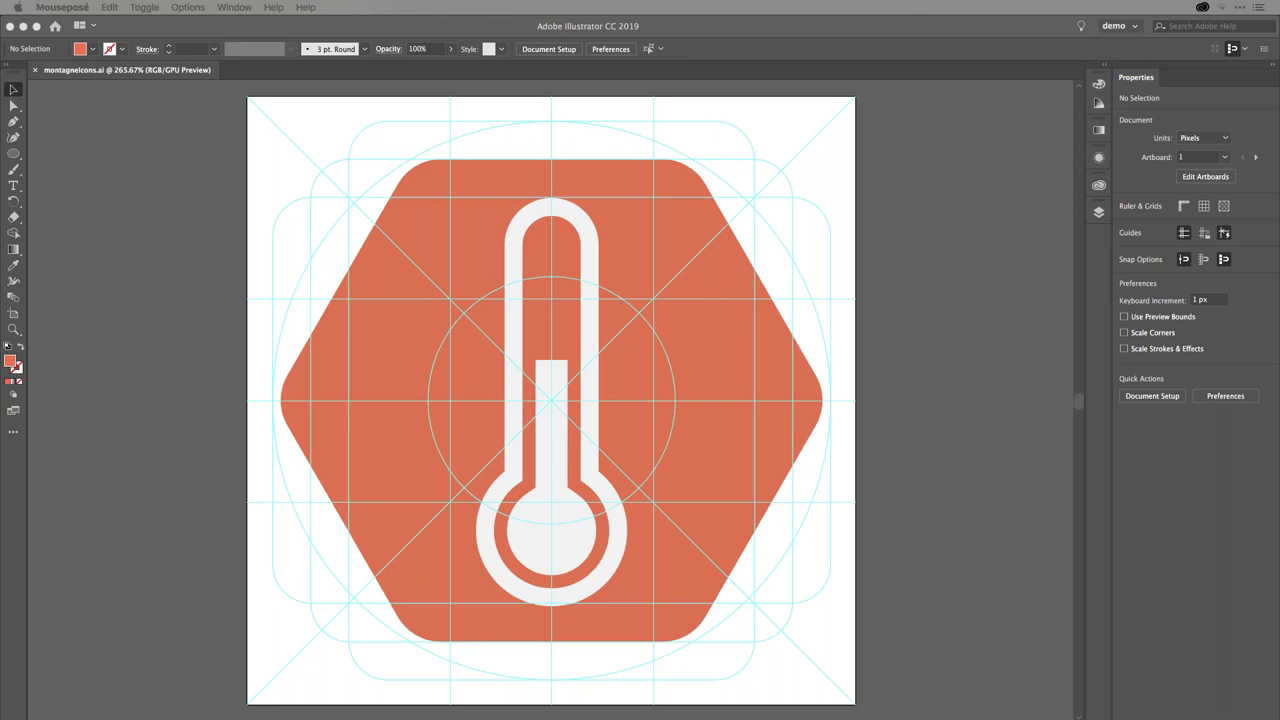
{"action": "key", "text": "alt+super+m"}
{"action": "left_click", "coordinate": [858, 265]}
Duplicate the Drawing Grid artboard with its thermometer artwork, placing the copy beside the sun artboard
{"action": "key", "text": "super+alt+0"}
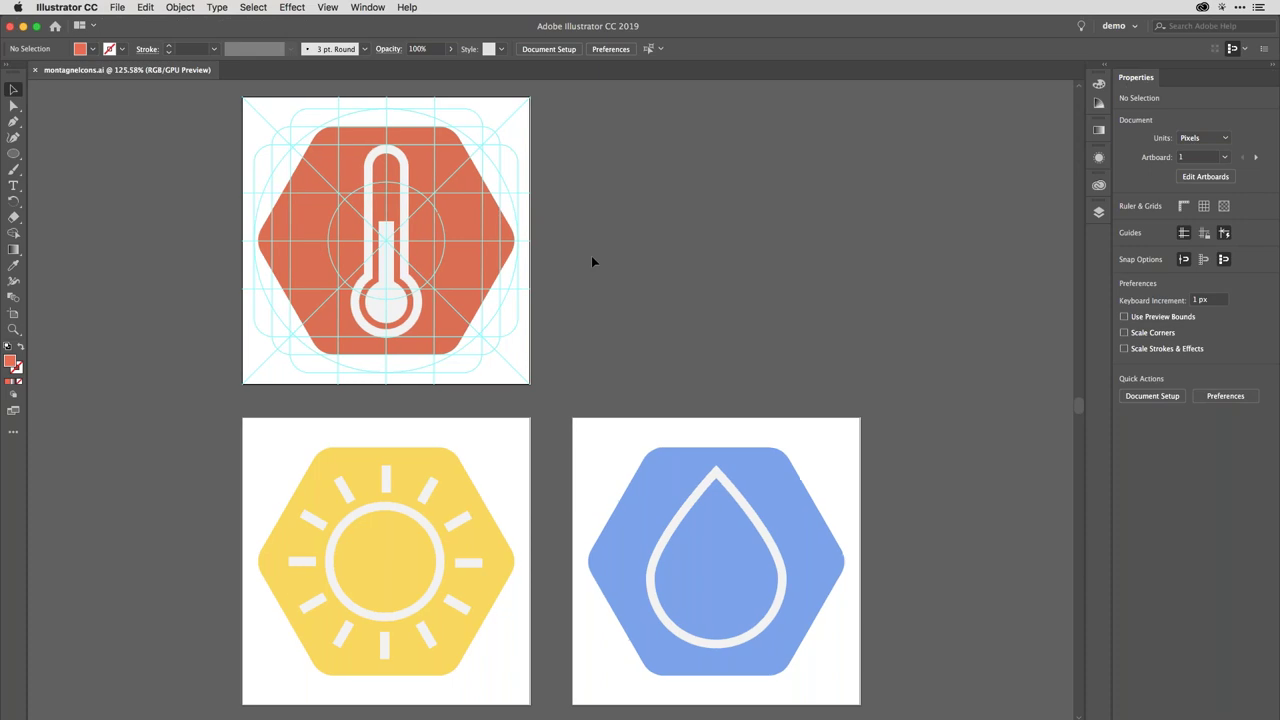
{"action": "scroll", "coordinate": [591, 260], "scroll_direction": "left", "scroll_amount": 6}
{"action": "scroll", "coordinate": [591, 261], "scroll_direction": "up", "scroll_amount": 3}
{"action": "scroll", "coordinate": [591, 261], "scroll_direction": "left", "scroll_amount": 3}
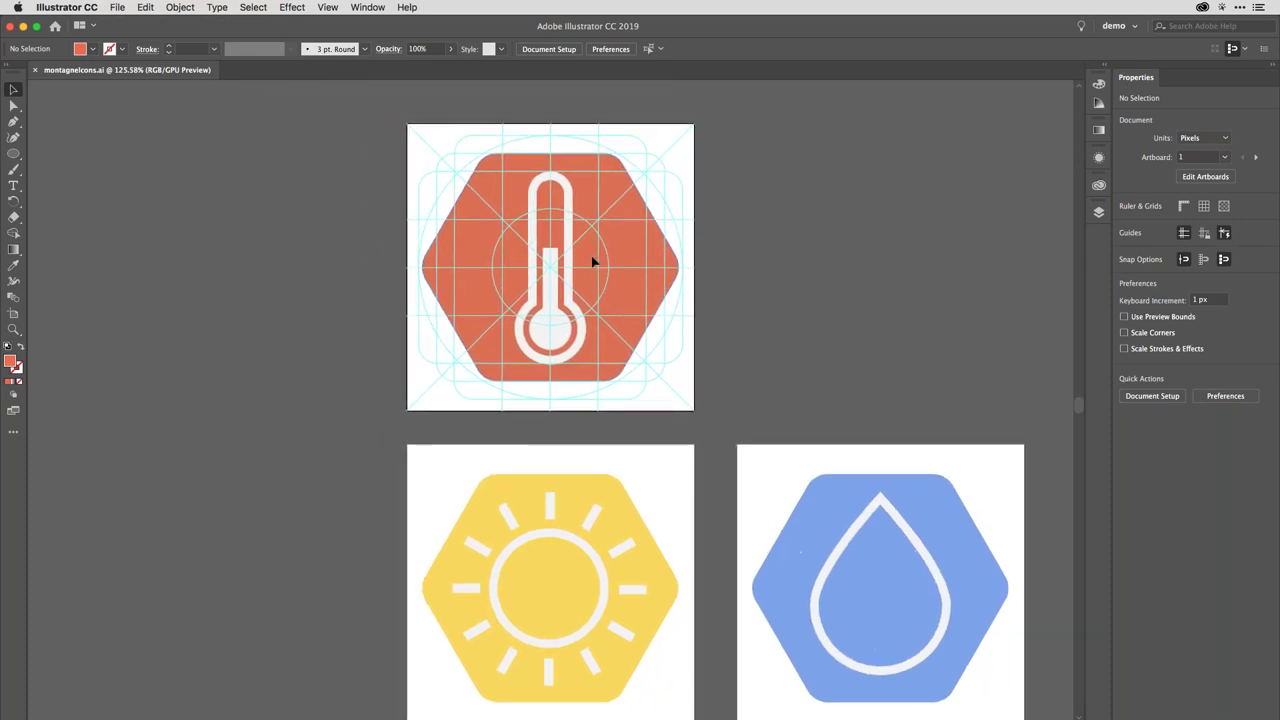
{"action": "scroll", "coordinate": [591, 261], "scroll_direction": "left", "scroll_amount": 1}
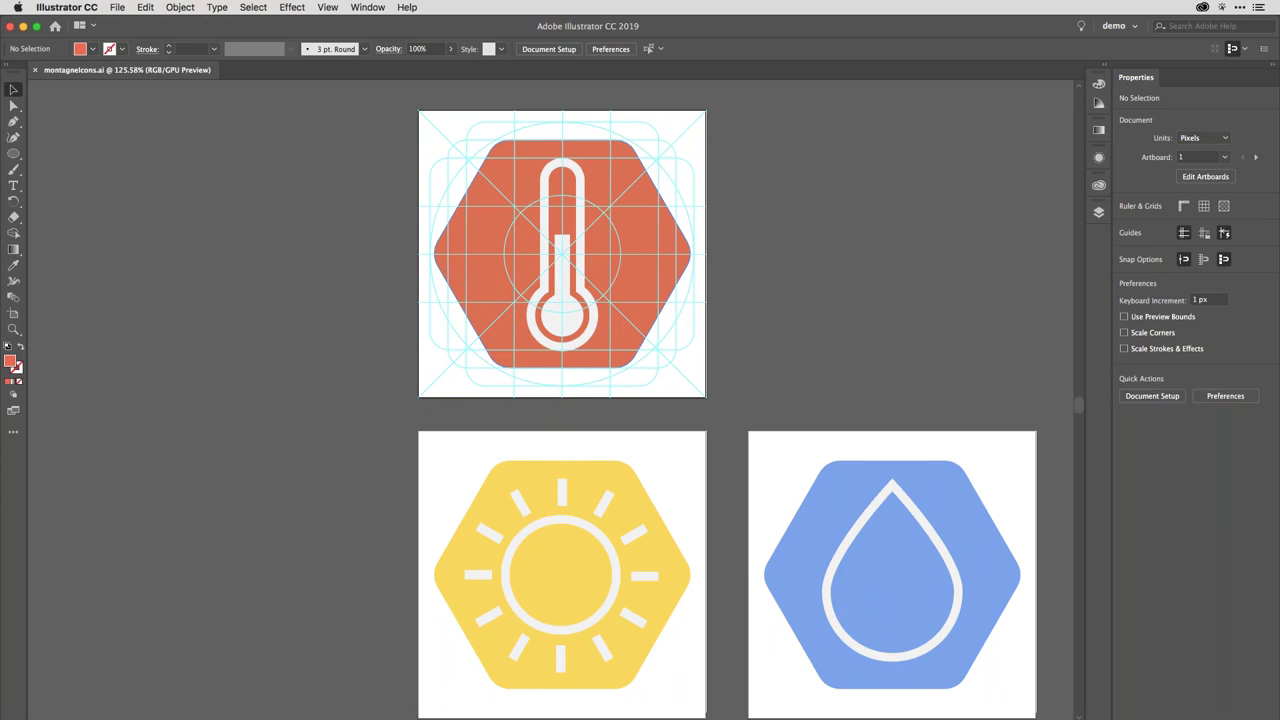
{"action": "key", "text": "shift+o"}
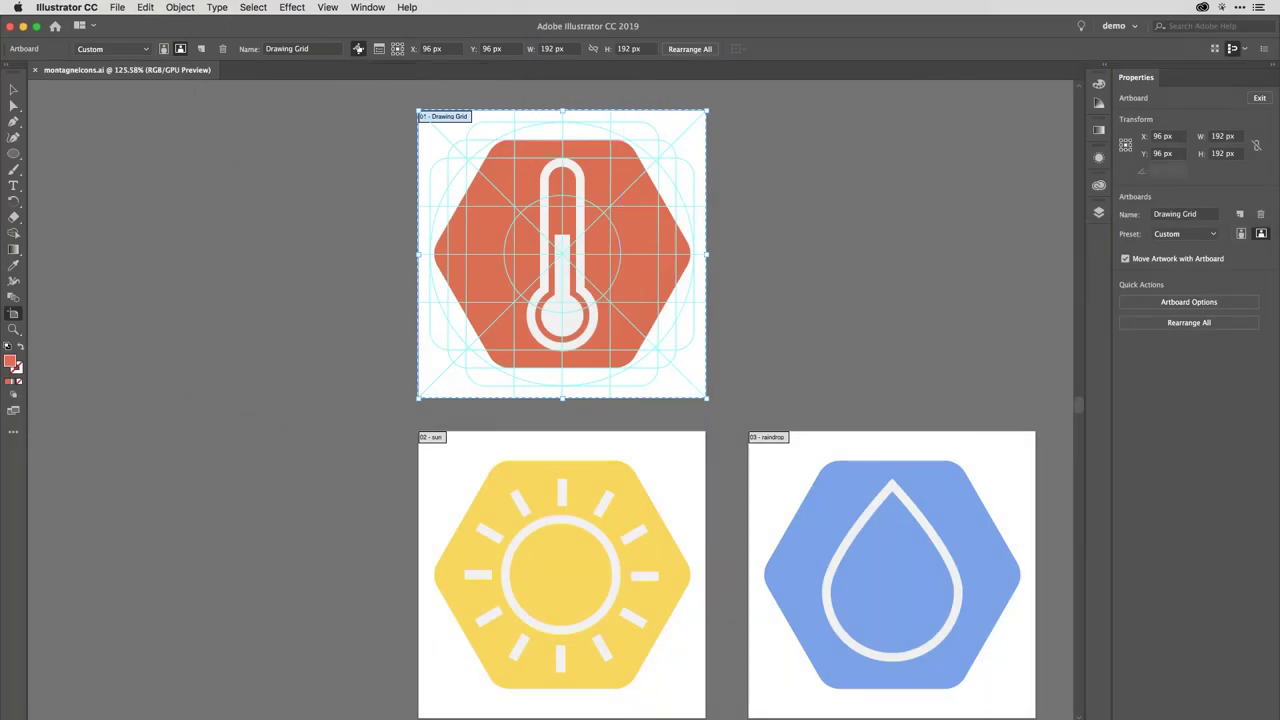
{"action": "mouse_move", "coordinate": [686, 128]}
{"action": "left_mouse_down"}
{"action": "mouse_move", "coordinate": [614, 143]}
{"action": "mouse_move", "coordinate": [348, 421]}
{"action": "mouse_move", "coordinate": [347, 452]}
{"action": "left_mouse_up"}
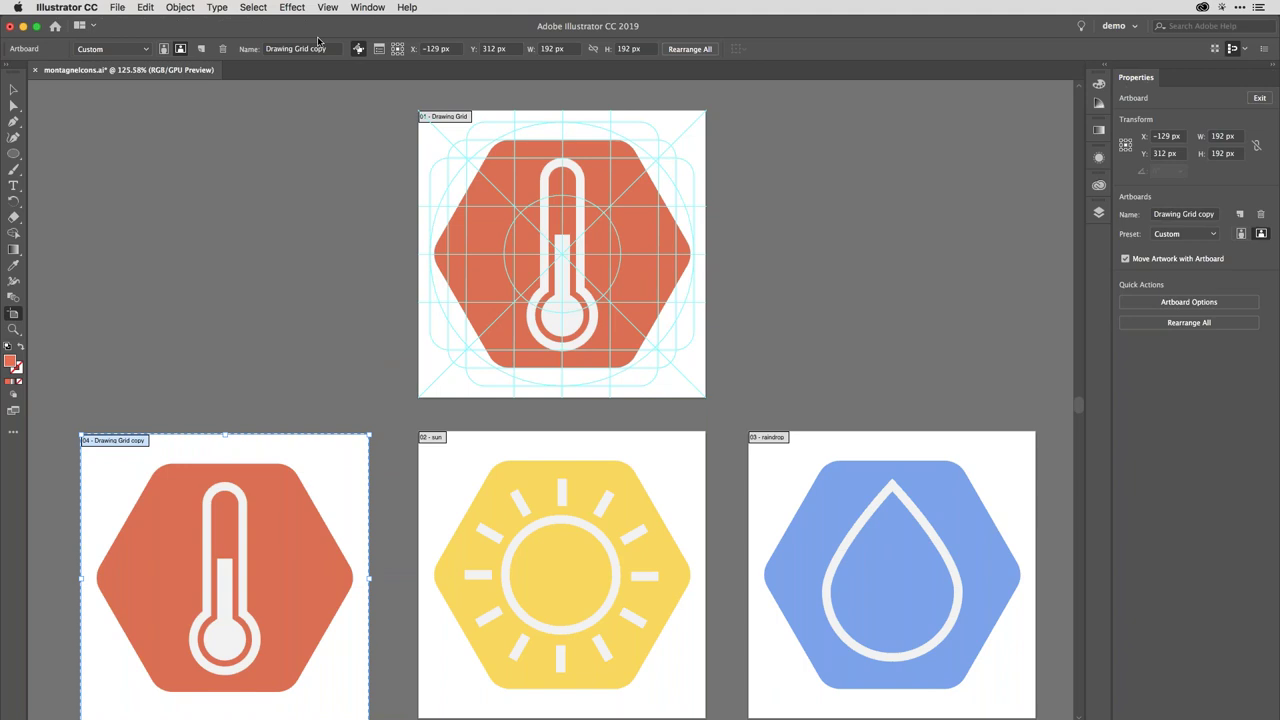
Rename the duplicated thermometer artboard as Temp
{"action": "left_click", "coordinate": [305, 50]}
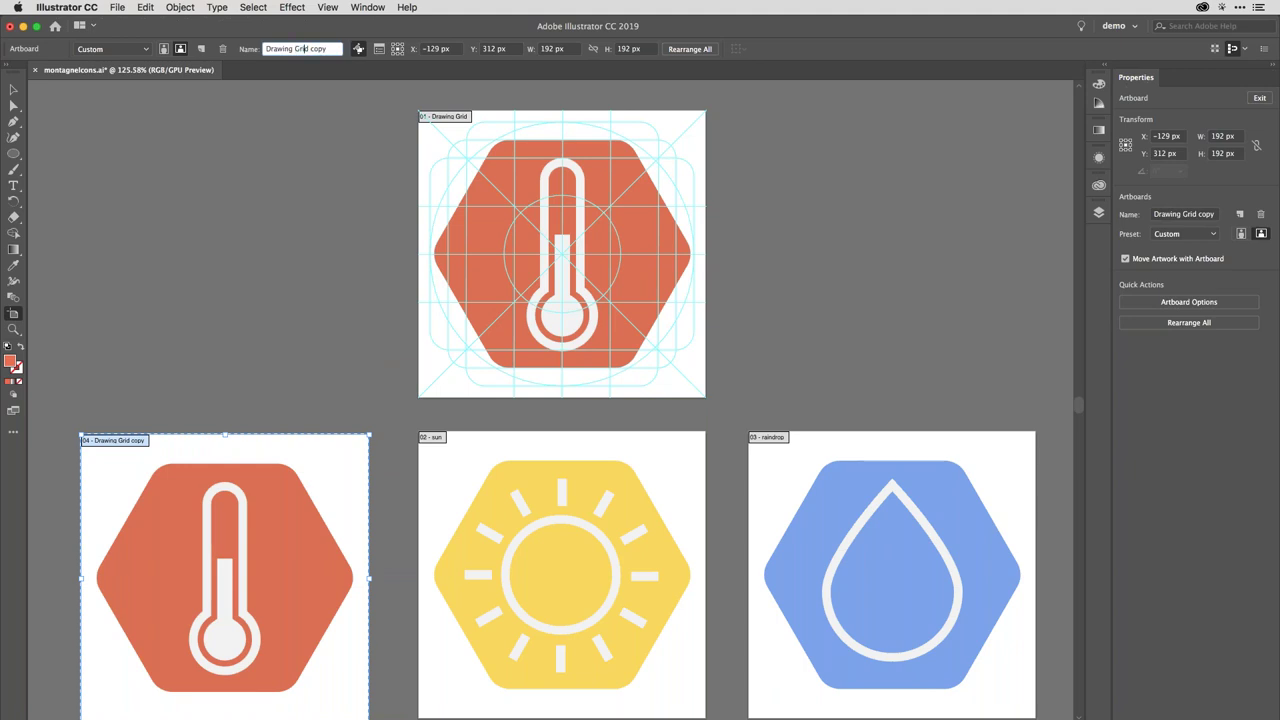
{"action": "type", "text": "Temp"}
{"action": "key", "text": "Return"}
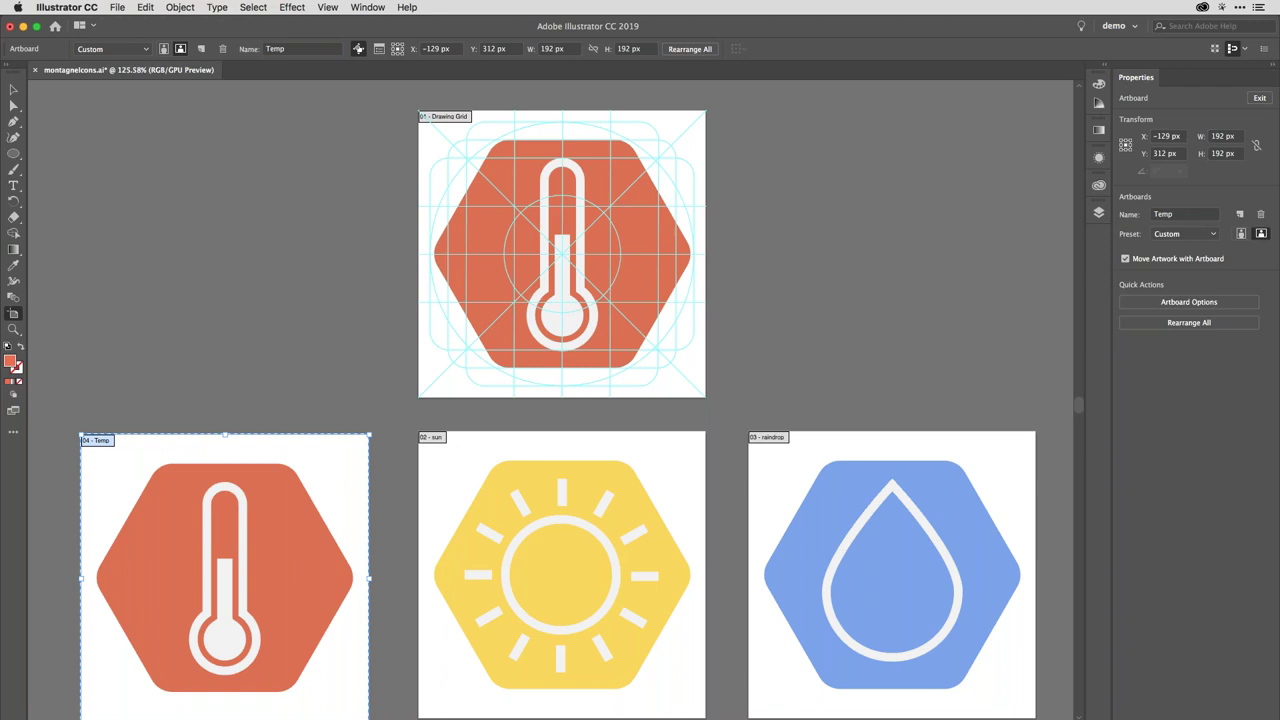
Delete the thermometer shapes from the Drawing Grid artboard, keeping its hexagon background
{"action": "key", "text": "Escape"}
{"action": "left_click_drag", "start_coordinate": [399, 128], "coordinate": [744, 389]}
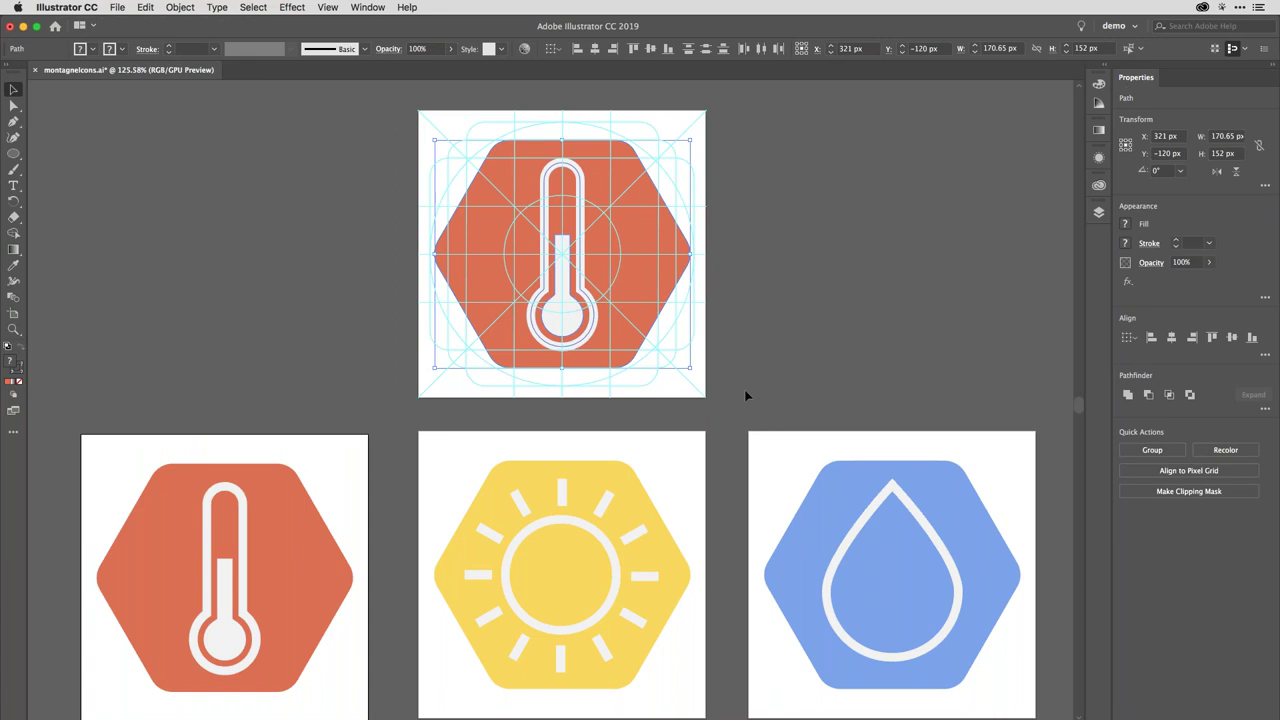
{"action": "left_click", "coordinate": [654, 289], "text": "shift"}
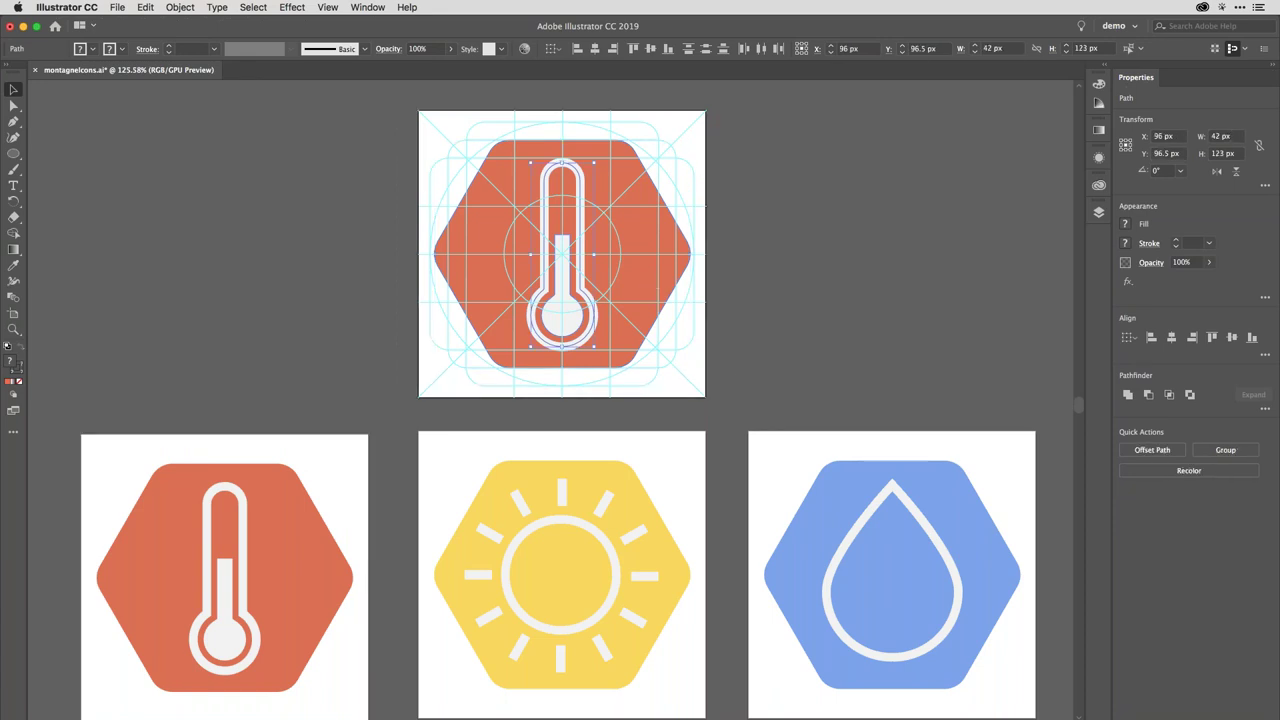
{"action": "key", "text": "Delete"}
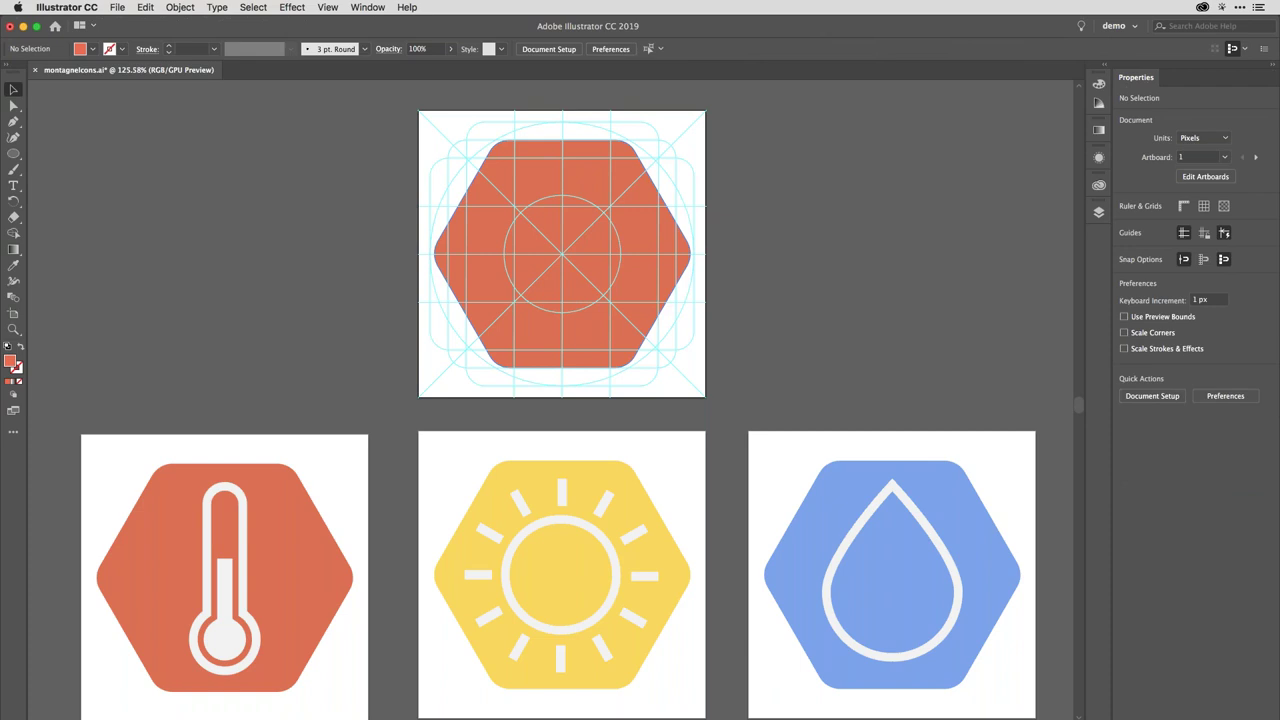
Select the hexagon on the Drawing Grid artboard and add the Swatches panel group to the collapsed dock
{"action": "left_click", "coordinate": [654, 289]}
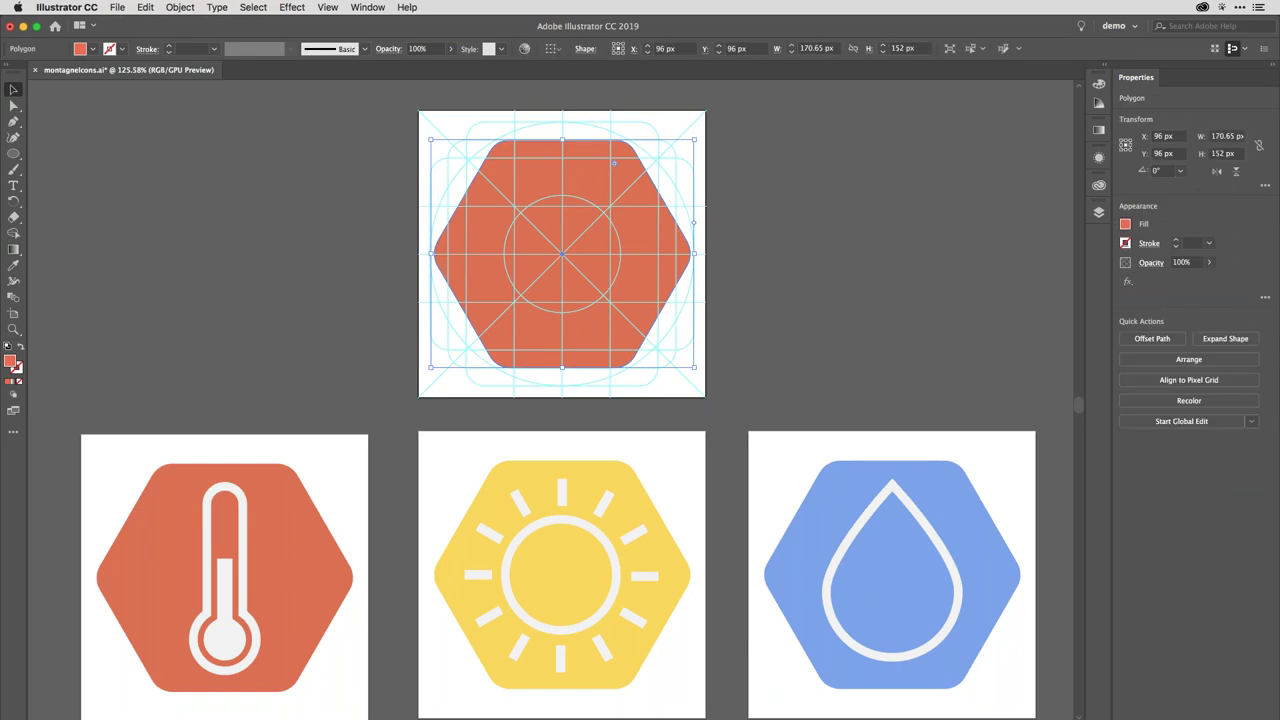
{"action": "left_click", "coordinate": [1099, 131]}
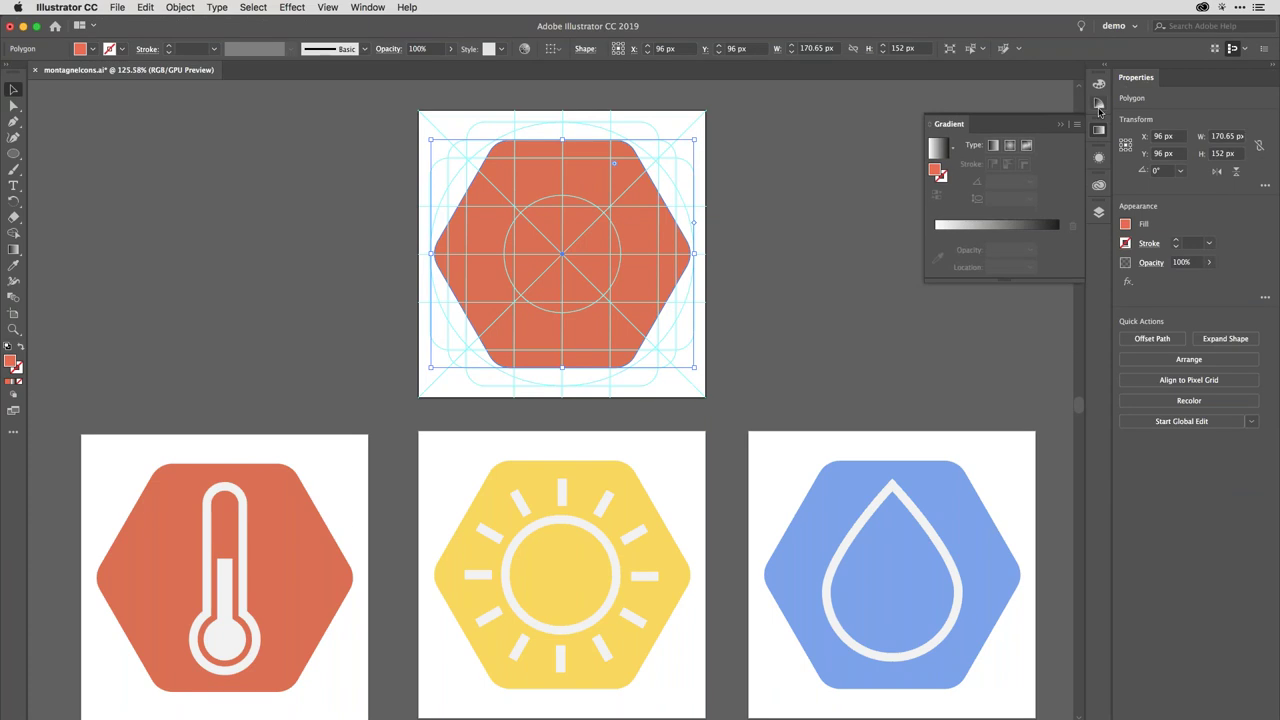
{"action": "left_click", "coordinate": [1099, 131]}
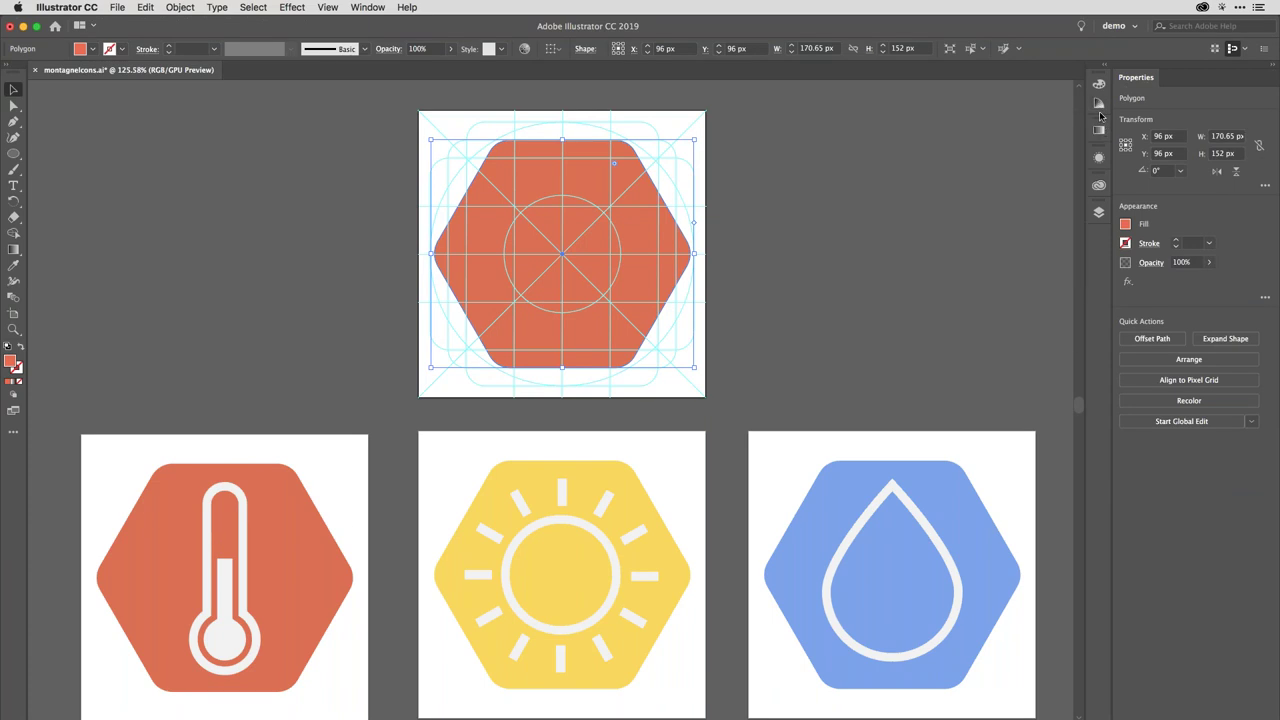
{"action": "left_click", "coordinate": [1099, 85]}
{"action": "left_click", "coordinate": [1099, 85]}
{"action": "left_click", "coordinate": [366, 7]}
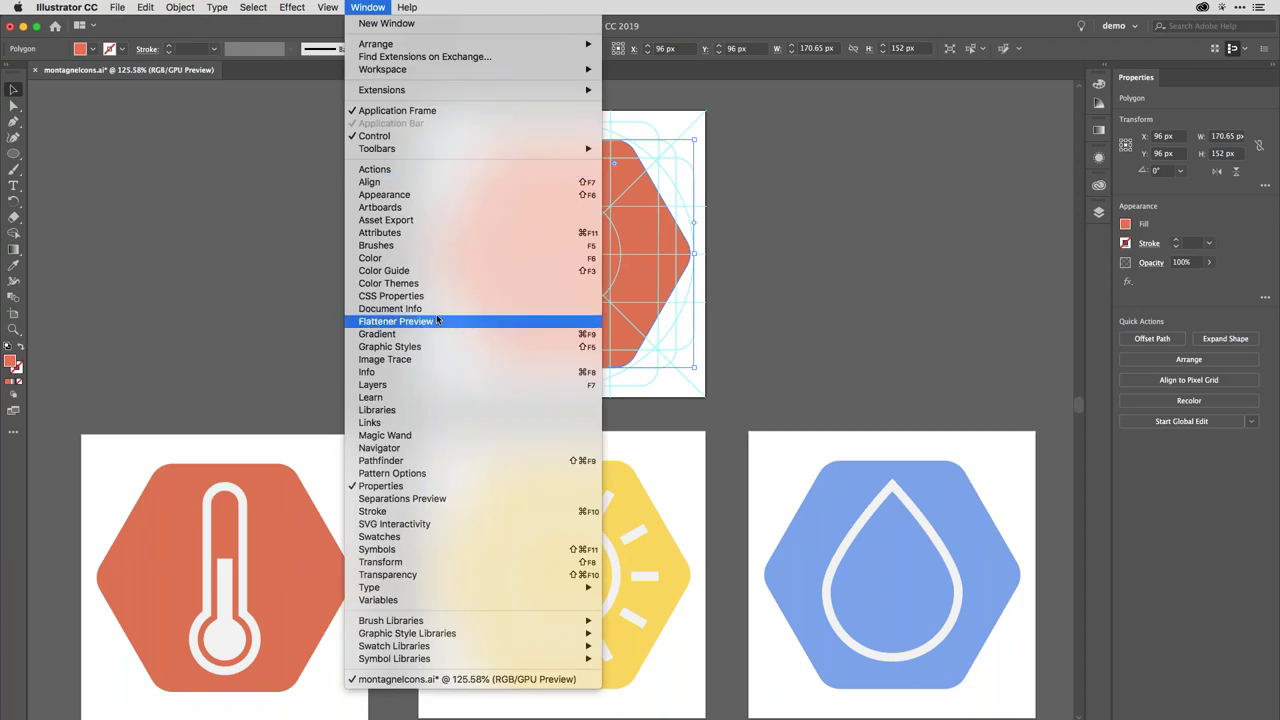
{"action": "left_click", "coordinate": [449, 540]}
{"action": "left_click_drag", "start_coordinate": [335, 73], "coordinate": [1101, 243]}
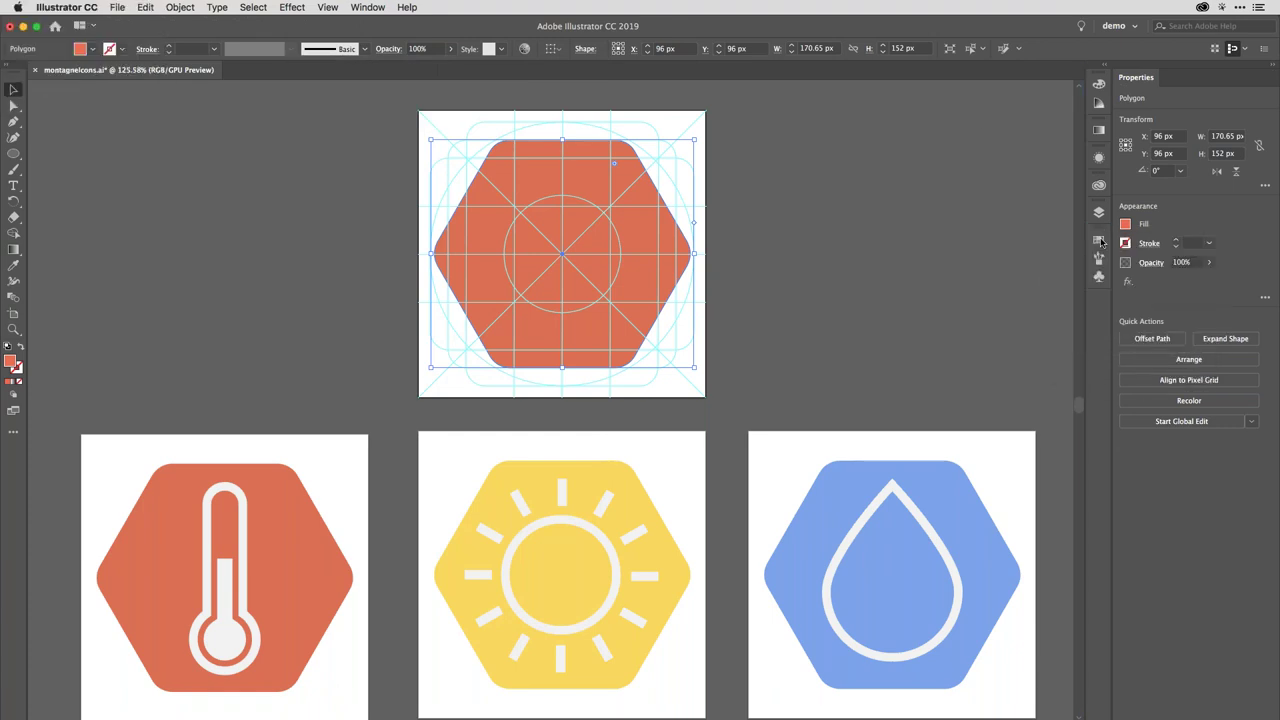
Enlarge the Swatches display and fill the Drawing Grid hexagon with the light green swatch
{"action": "left_click", "coordinate": [1099, 240]}
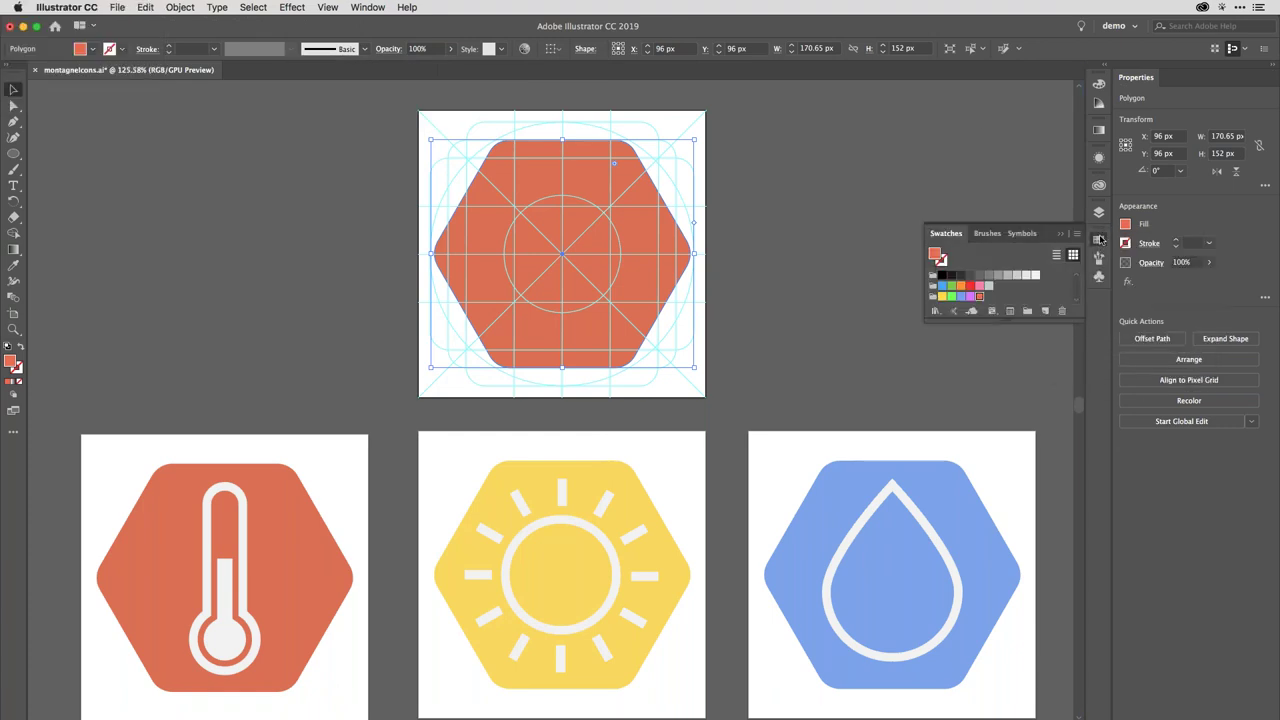
{"action": "left_click_drag", "start_coordinate": [1027, 318], "coordinate": [1035, 392]}
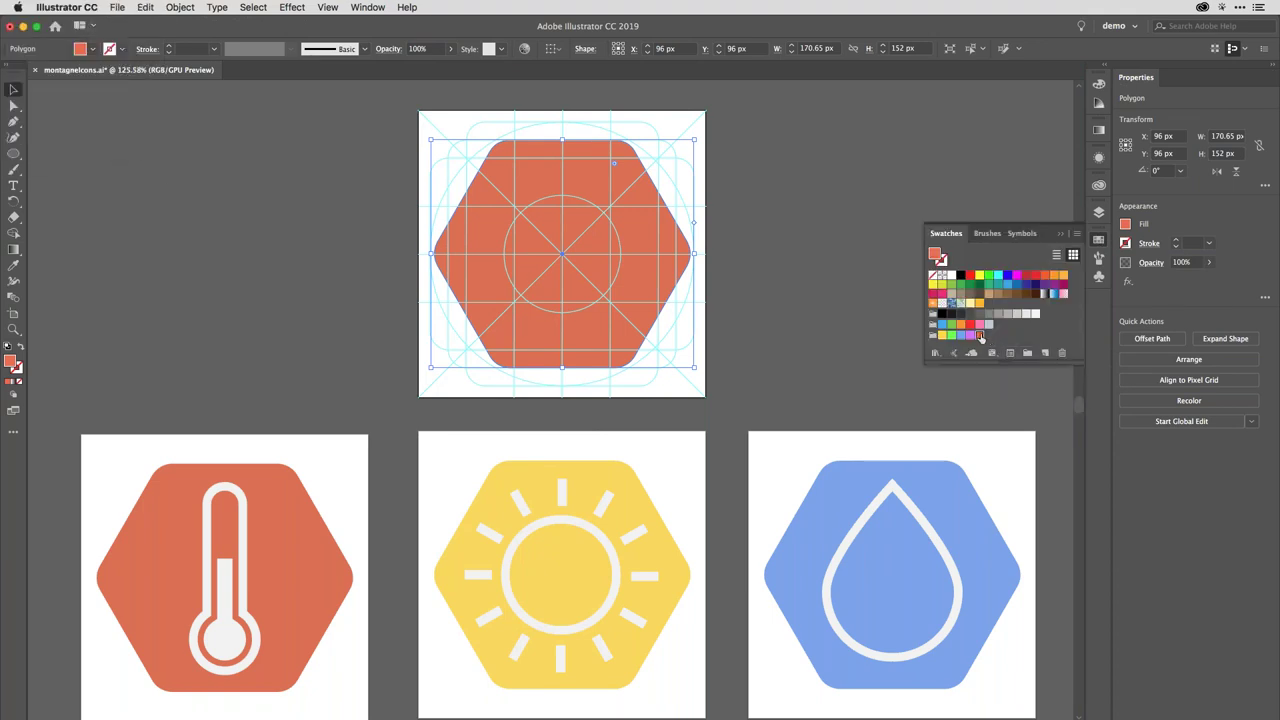
{"action": "left_click", "coordinate": [969, 335]}
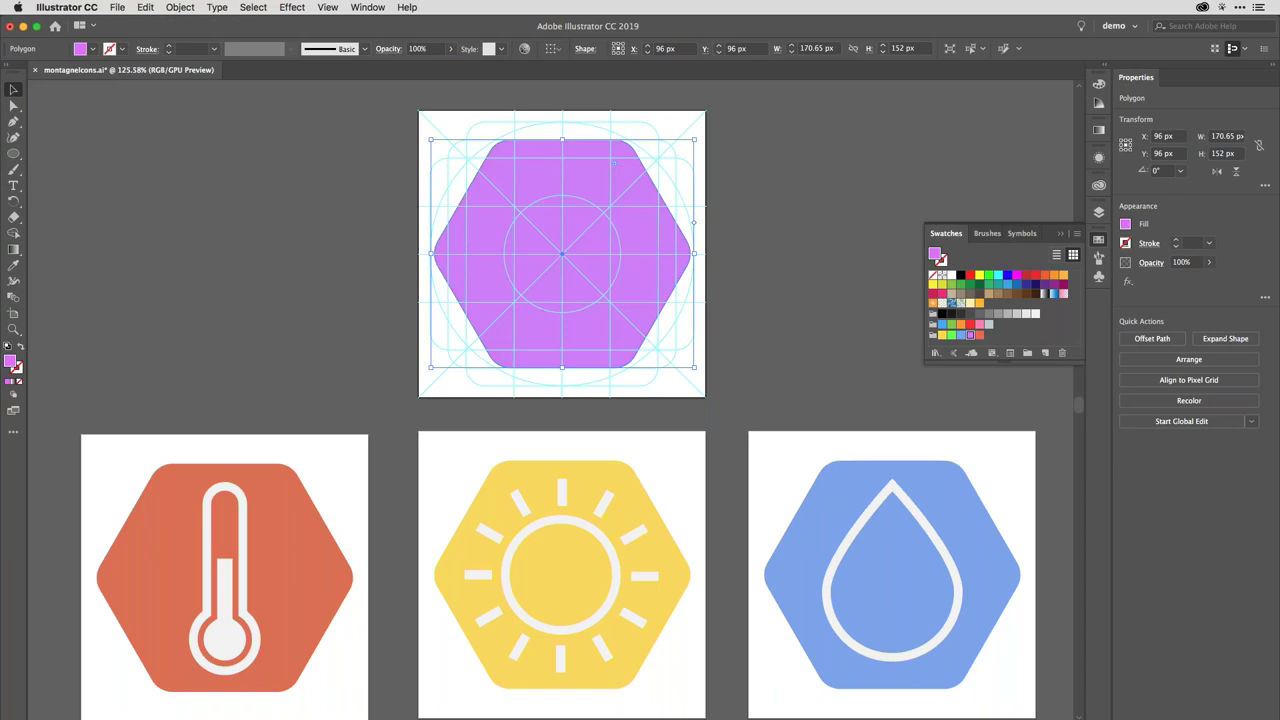
{"action": "left_click", "coordinate": [952, 336]}
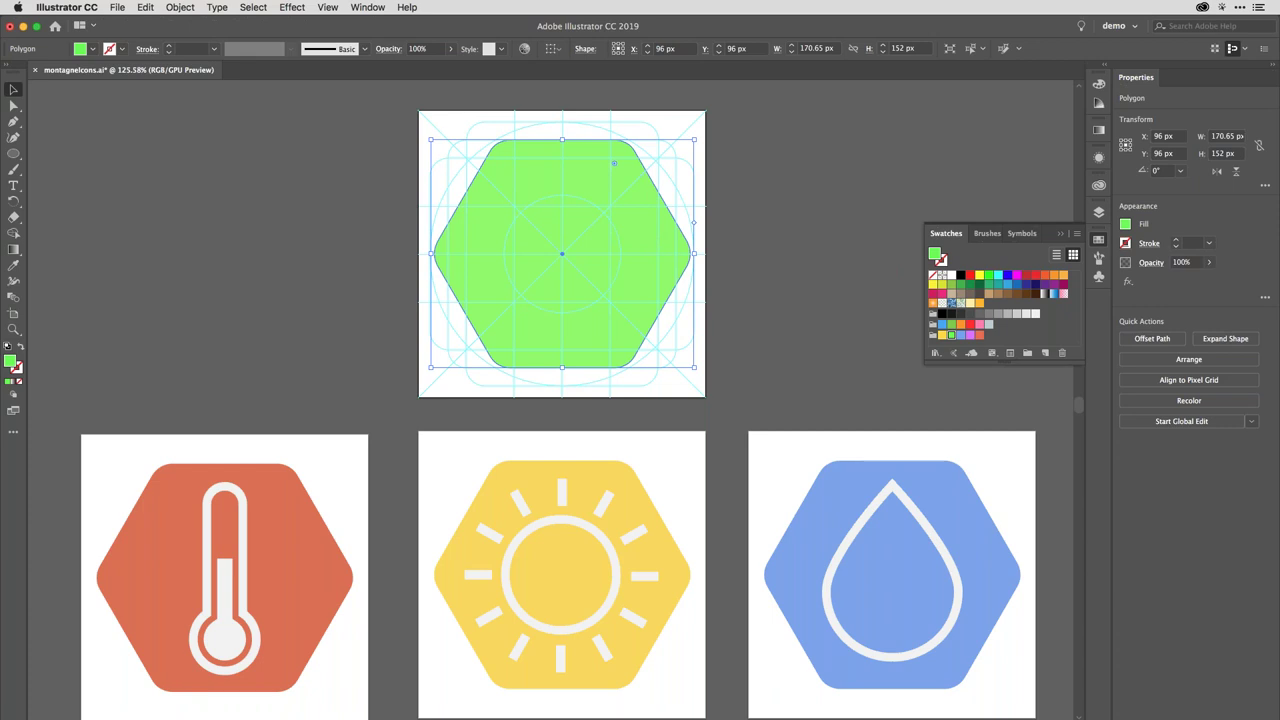
Create a new document and paste the green hexagon into the middle of its artboard
{"action": "key", "text": "super+n"}
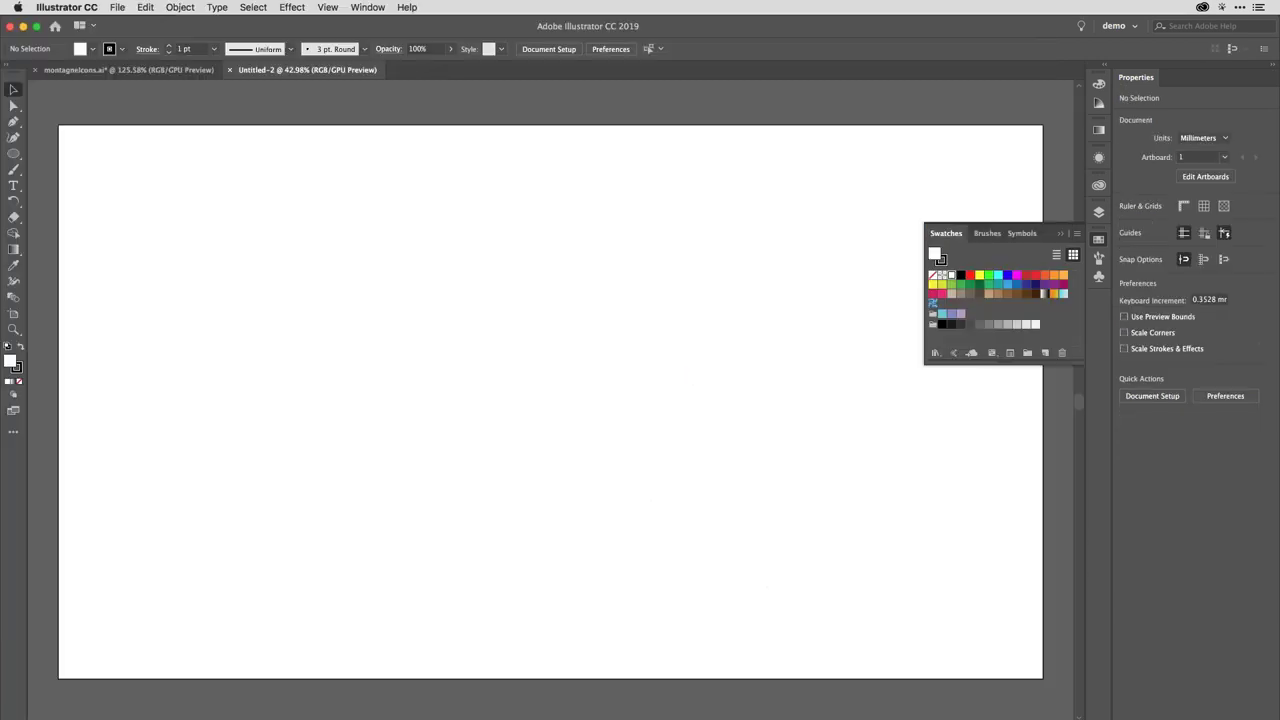
{"action": "key", "text": "super+v"}
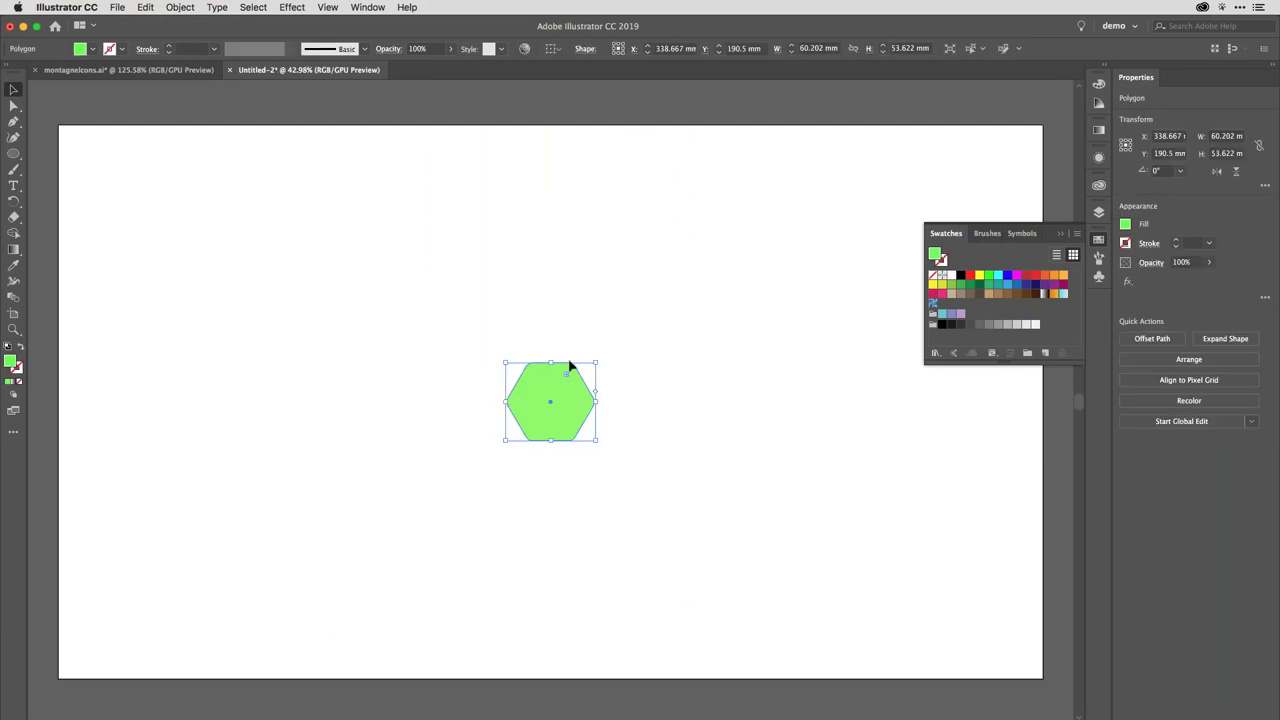
{"action": "scroll", "coordinate": [571, 380], "scroll_direction": "up", "scroll_amount": 5}
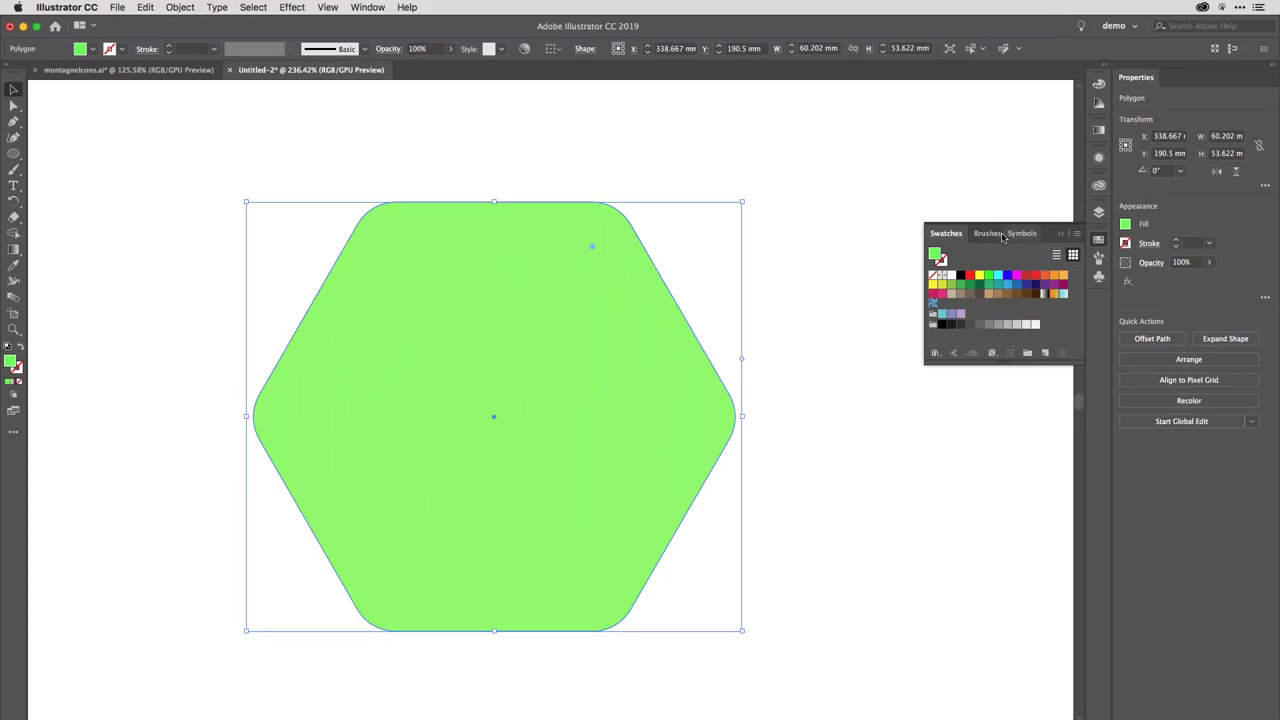
Change the hexagon's fill colour to yellow with RGB values 255, 215 and 42
{"action": "left_click", "coordinate": [1098, 83]}
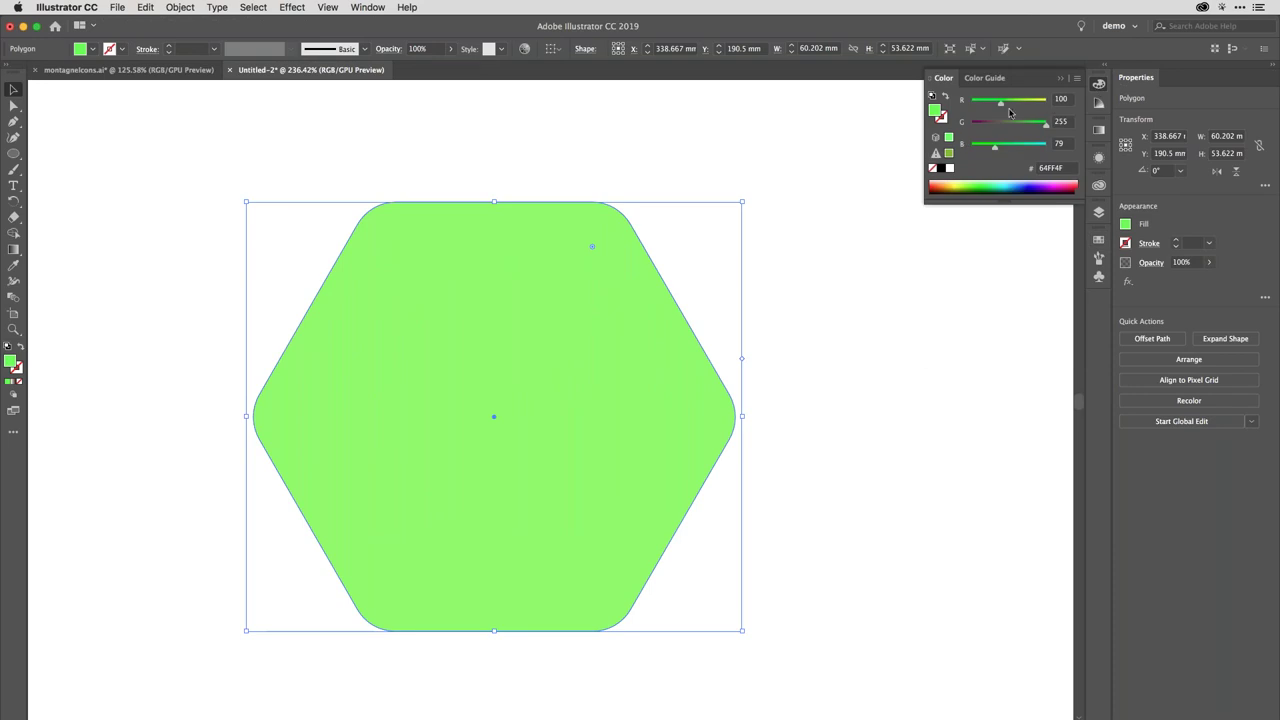
{"action": "left_click_drag", "start_coordinate": [1003, 104], "coordinate": [985, 151]}
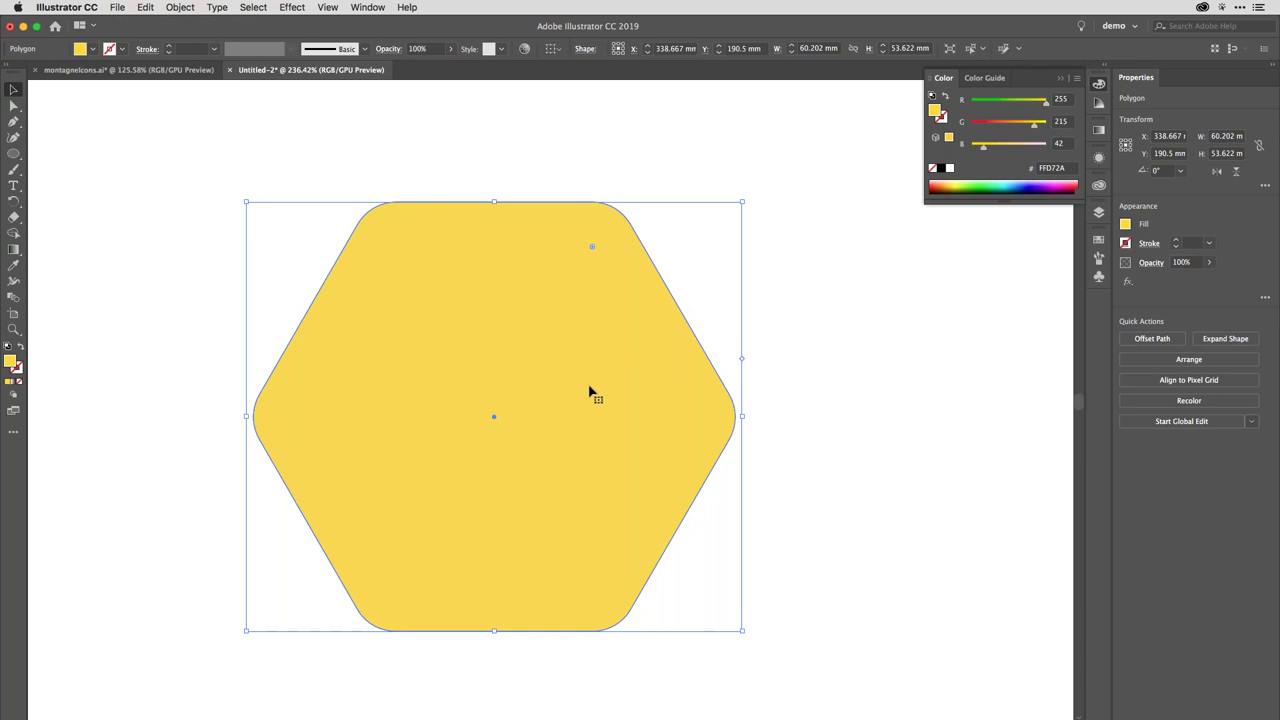
Apply the Pentagram harmony rule in the Color Guide, based on the hexagon's yellow fill
{"action": "left_click", "coordinate": [985, 78]}
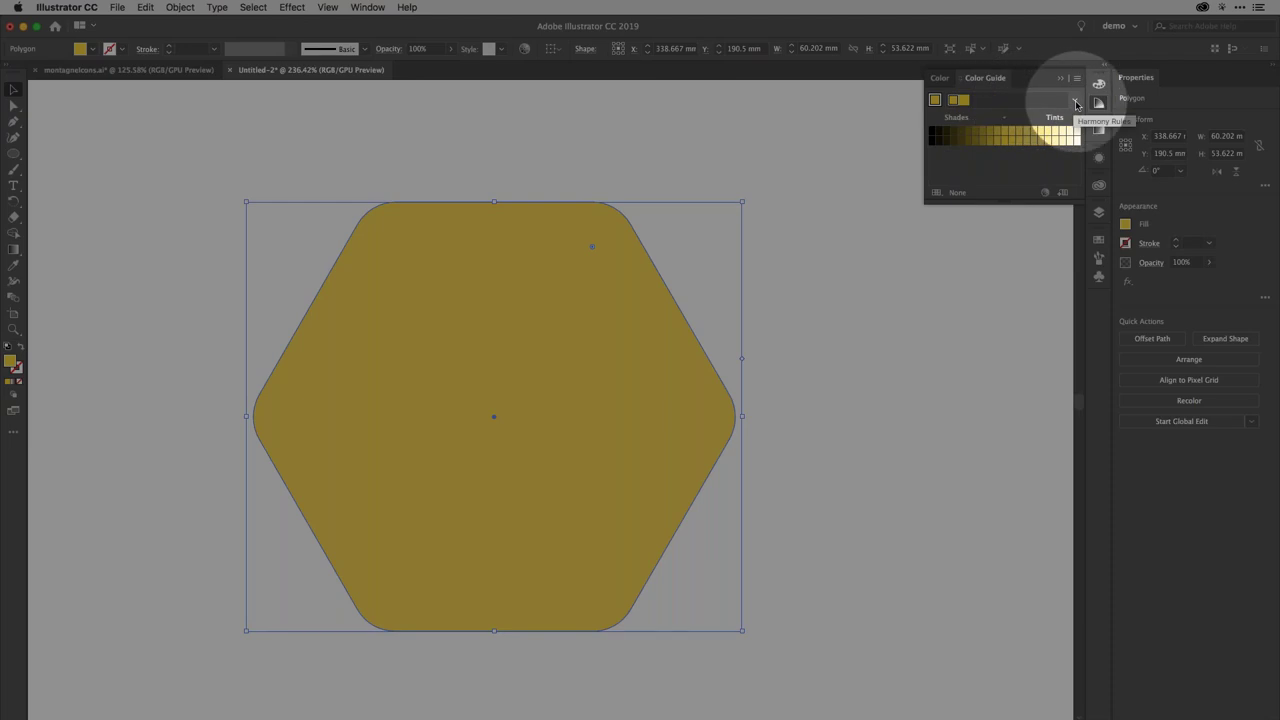
{"action": "left_click", "coordinate": [1076, 104]}
{"action": "left_click", "coordinate": [1075, 103]}
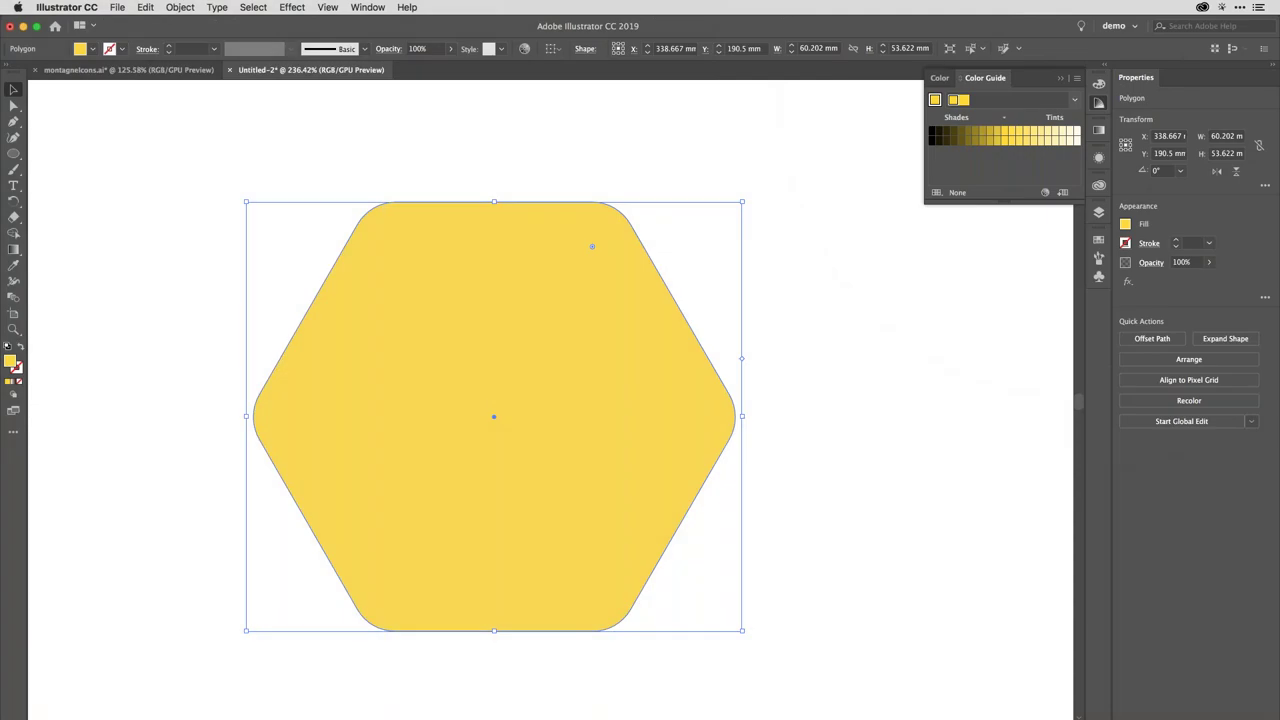
{"action": "left_click", "coordinate": [1075, 100]}
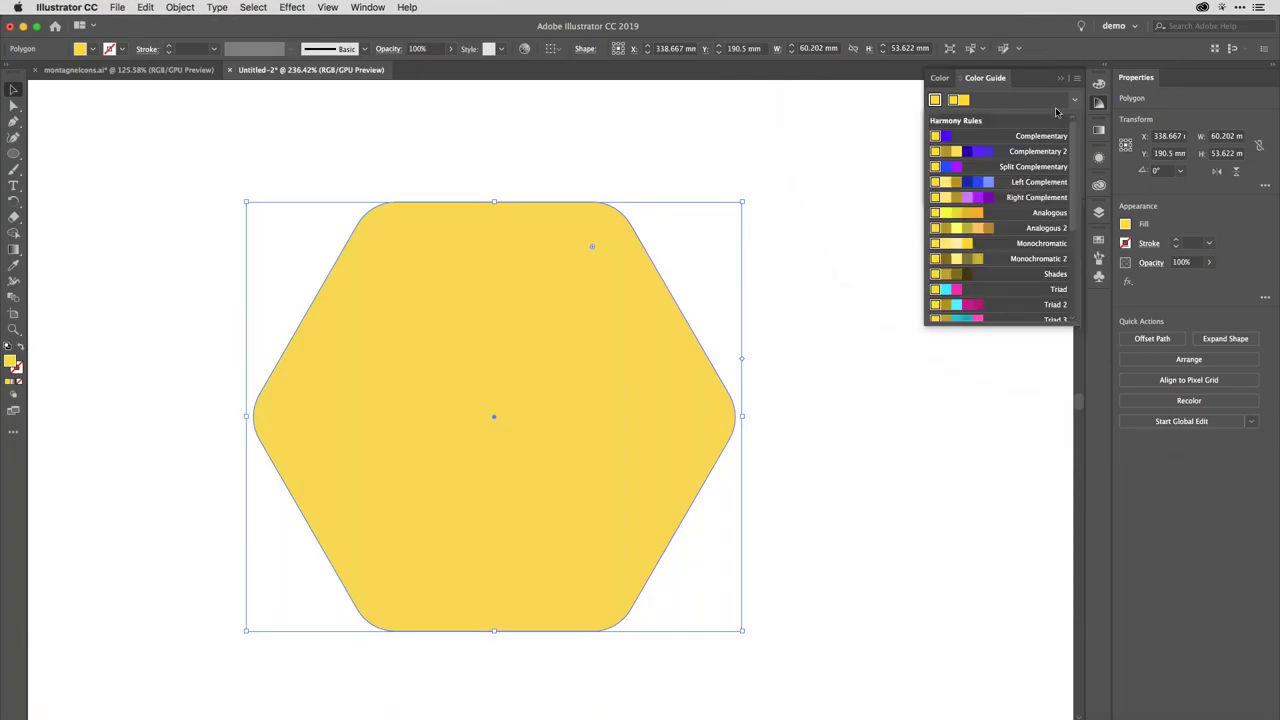
{"action": "scroll", "coordinate": [1022, 187], "scroll_direction": "down", "scroll_amount": 5}
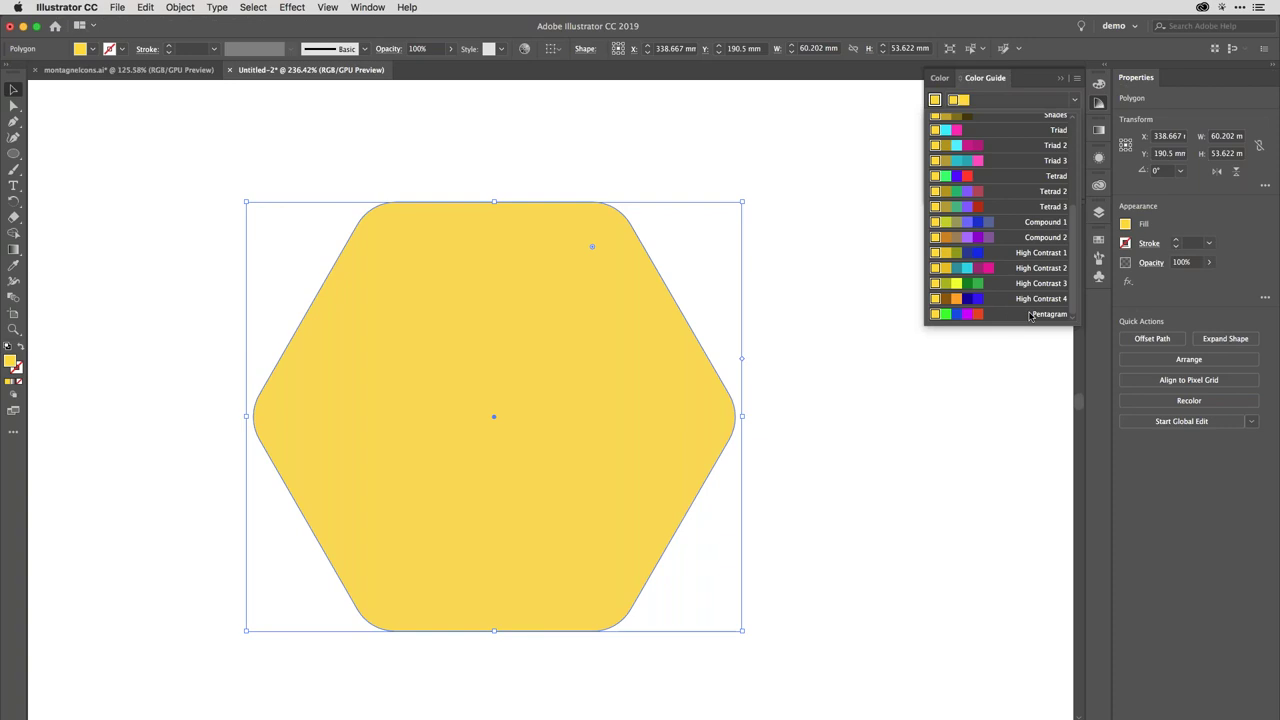
{"action": "scroll", "coordinate": [1035, 315], "scroll_direction": "up", "scroll_amount": 1}
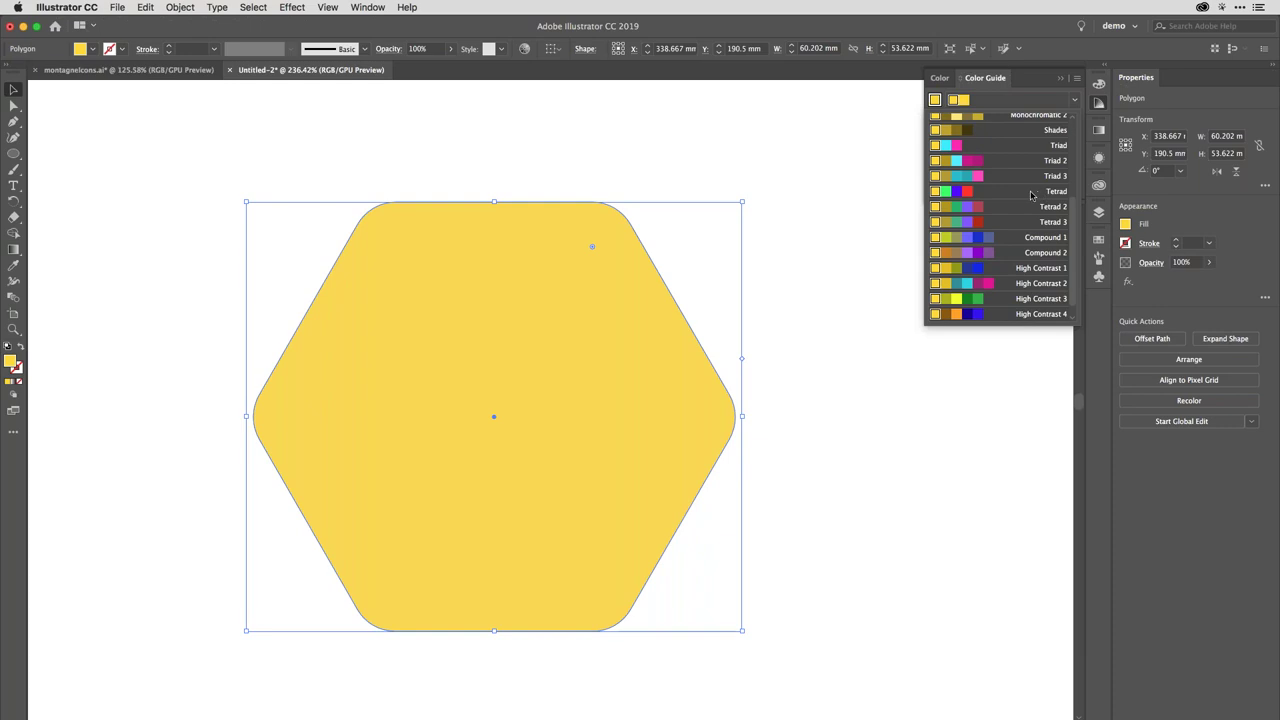
{"action": "scroll", "coordinate": [1033, 197], "scroll_direction": "down", "scroll_amount": 1}
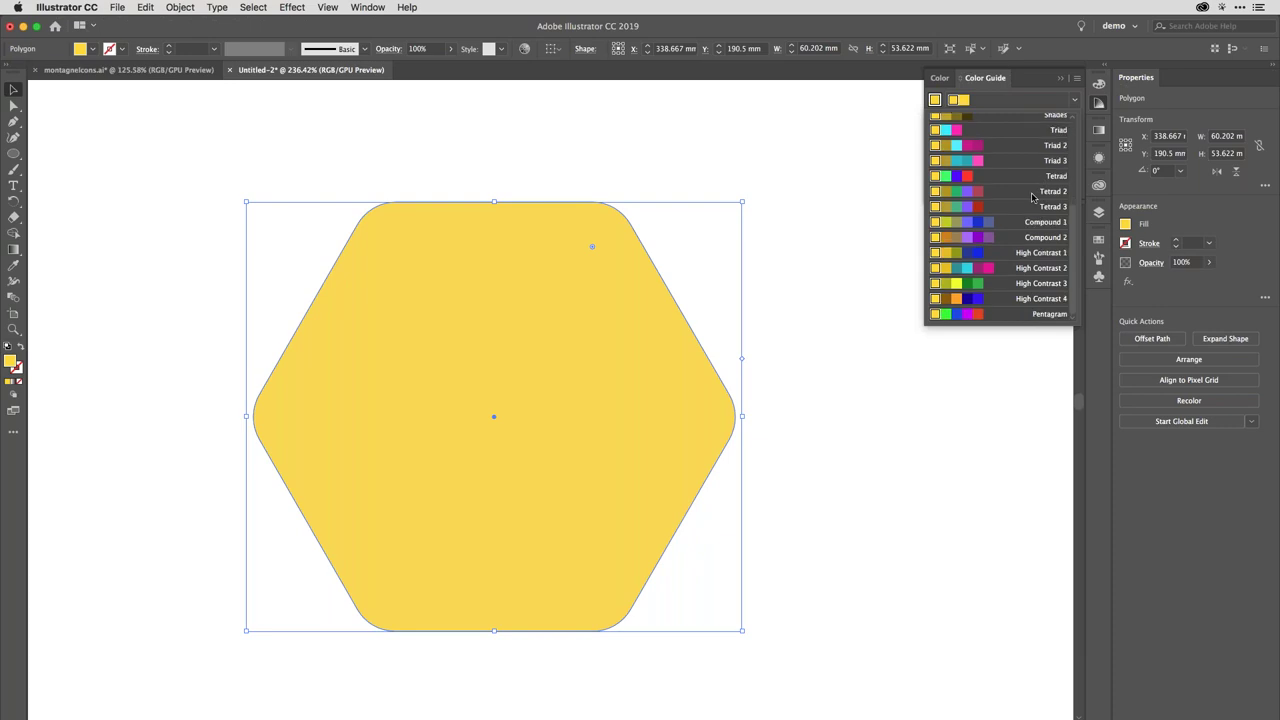
{"action": "left_click", "coordinate": [1038, 318]}
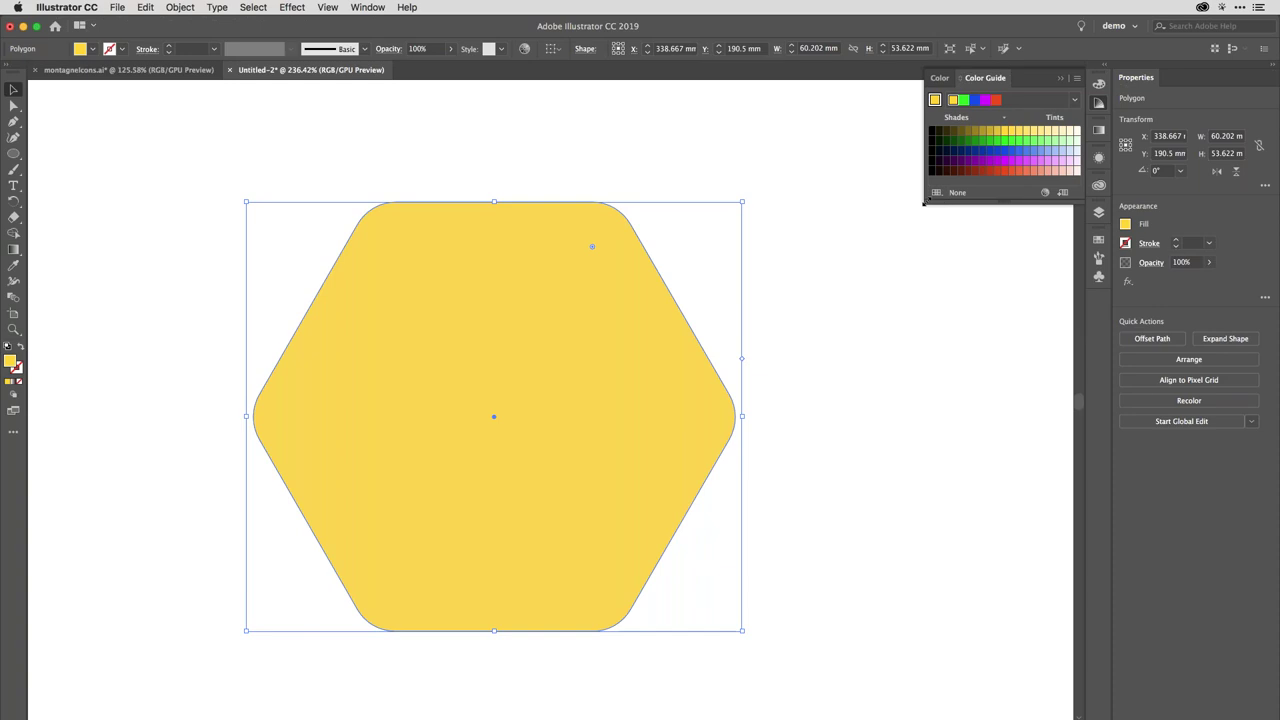
Widen the Color Guide display and confirm its options with 10 steps and 100% variation
{"action": "left_click_drag", "start_coordinate": [924, 203], "coordinate": [778, 231]}
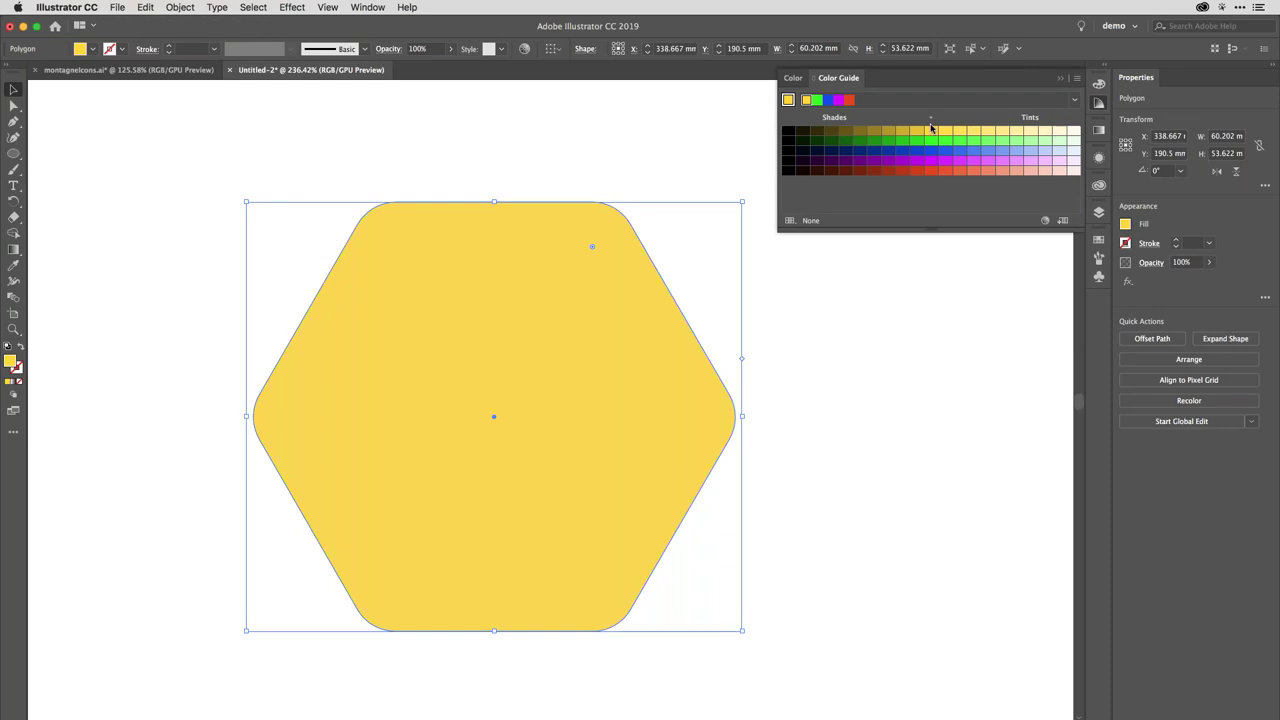
{"action": "left_click", "coordinate": [1077, 80]}
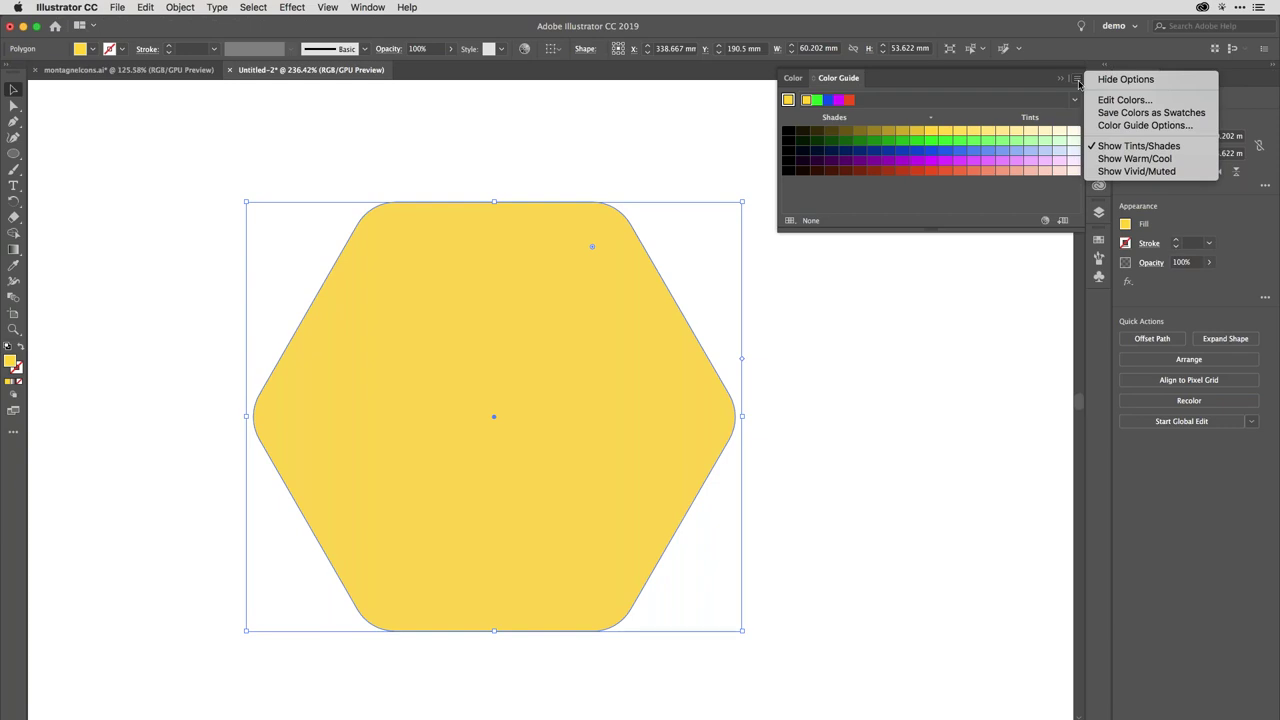
{"action": "left_click", "coordinate": [1125, 125]}
{"action": "left_click_drag", "start_coordinate": [667, 312], "coordinate": [683, 112]}
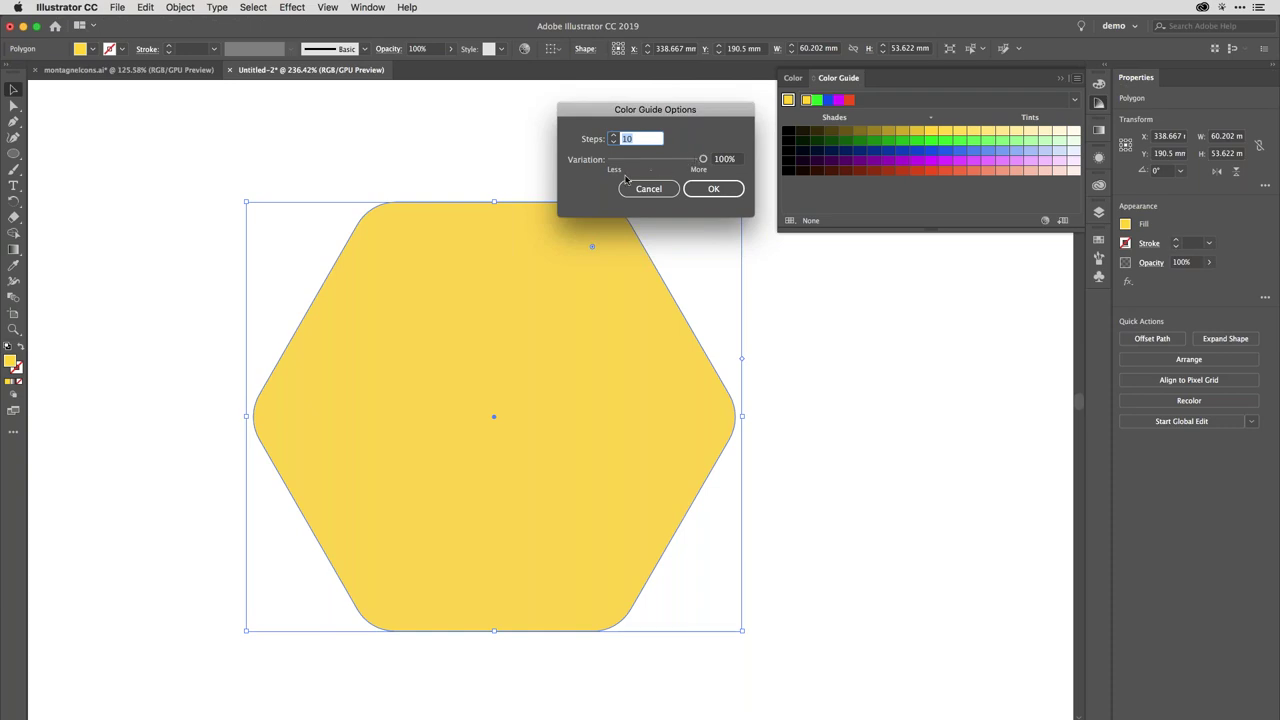
{"action": "left_click", "coordinate": [714, 189]}
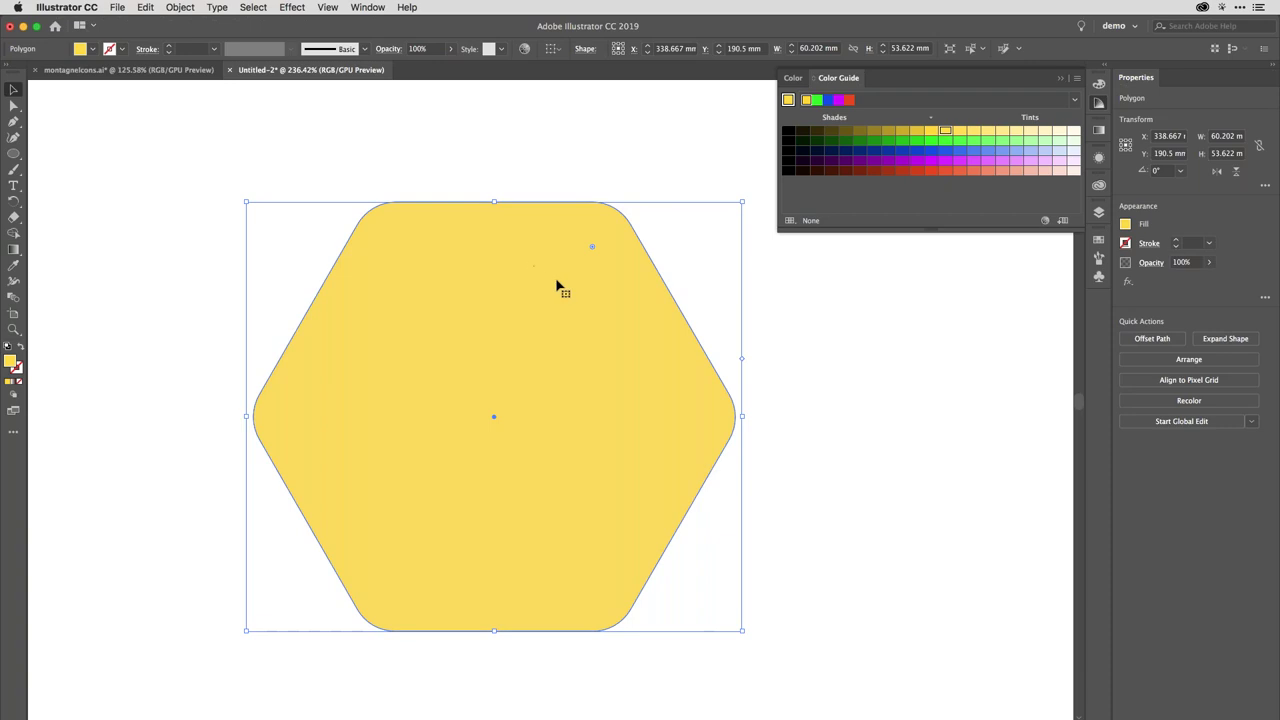
Deselect the hexagon, save one lighter tint from each Pentagram colour row as a swatch group, and enlarge the Swatches display
{"action": "left_click", "coordinate": [625, 155]}
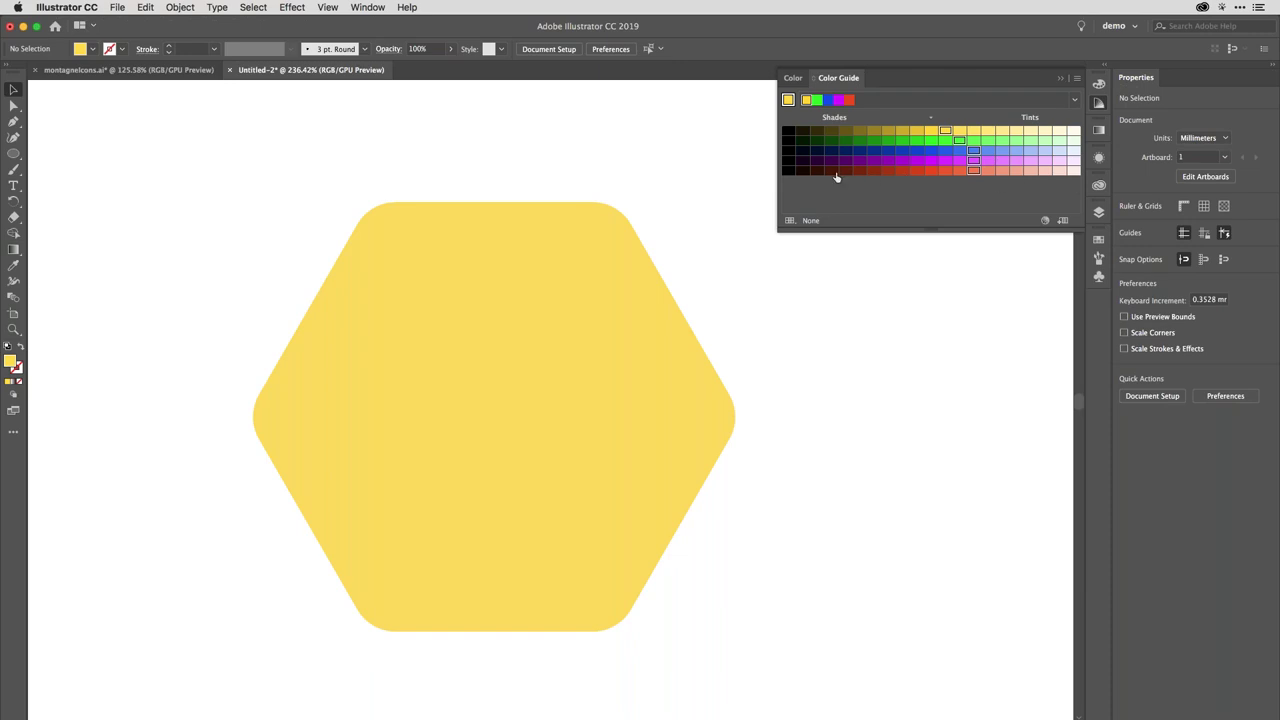
{"action": "left_click", "coordinate": [1063, 221]}
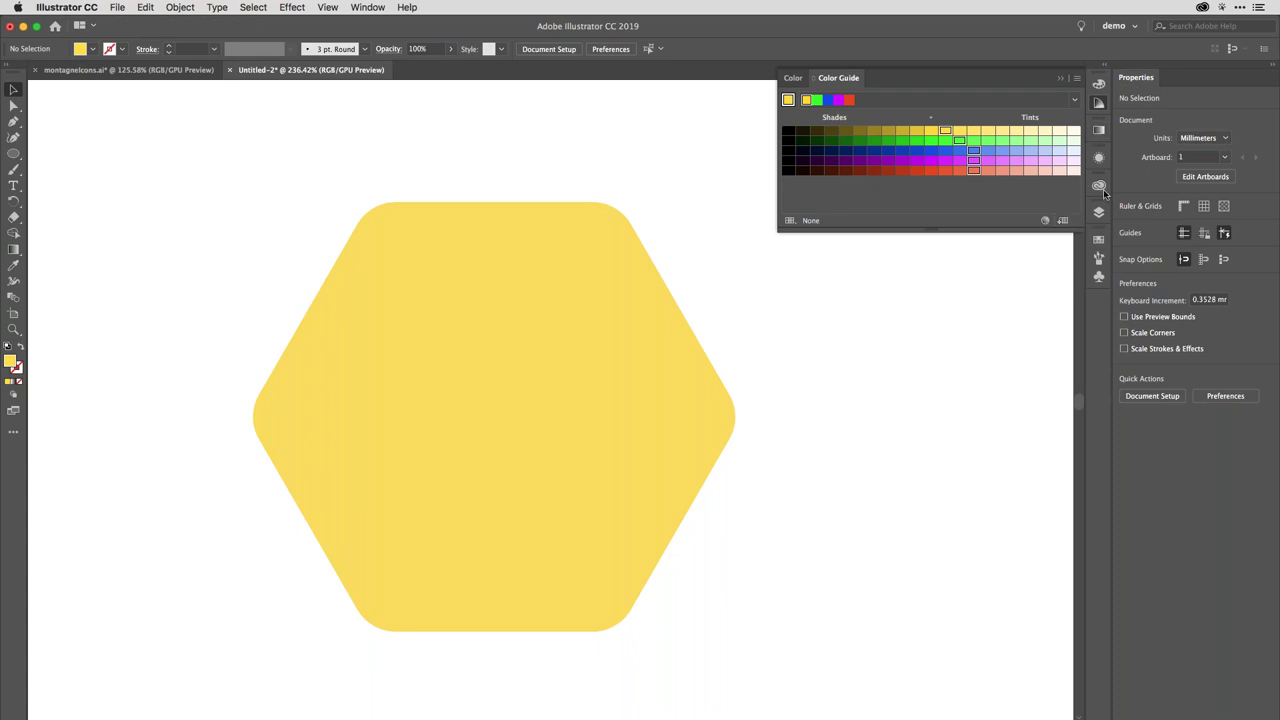
{"action": "left_click", "coordinate": [1099, 240]}
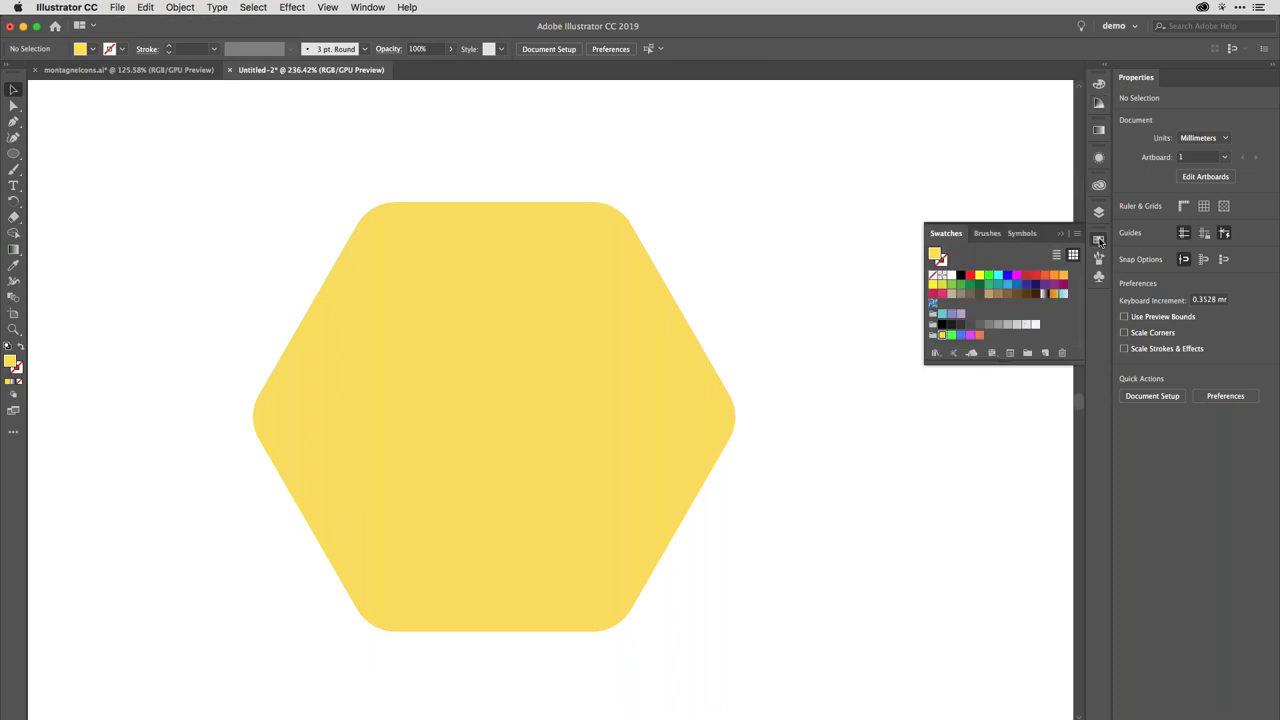
{"action": "left_click_drag", "start_coordinate": [1014, 363], "coordinate": [1016, 417]}
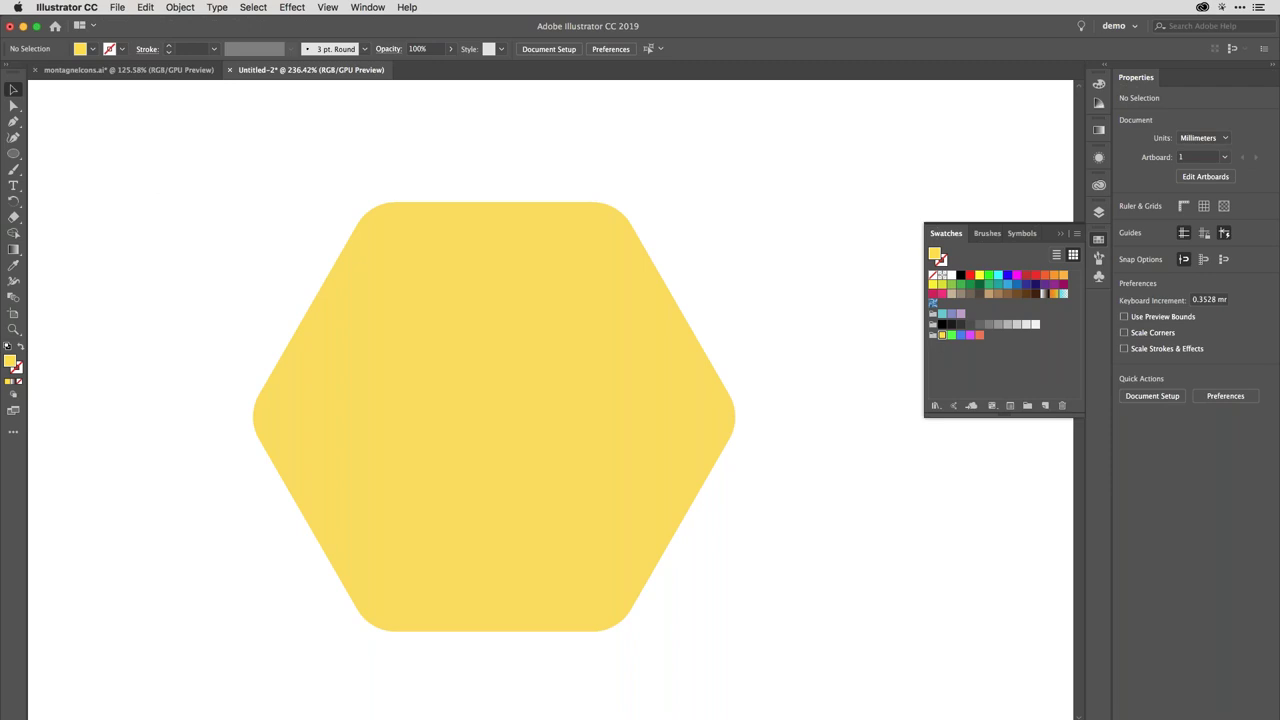
Edit the orange-red swatch in the saved colour group, setting its green value to 132
{"action": "left_click", "coordinate": [980, 337]}
{"action": "left_click", "coordinate": [980, 337]}
{"action": "double_click", "coordinate": [980, 337]}
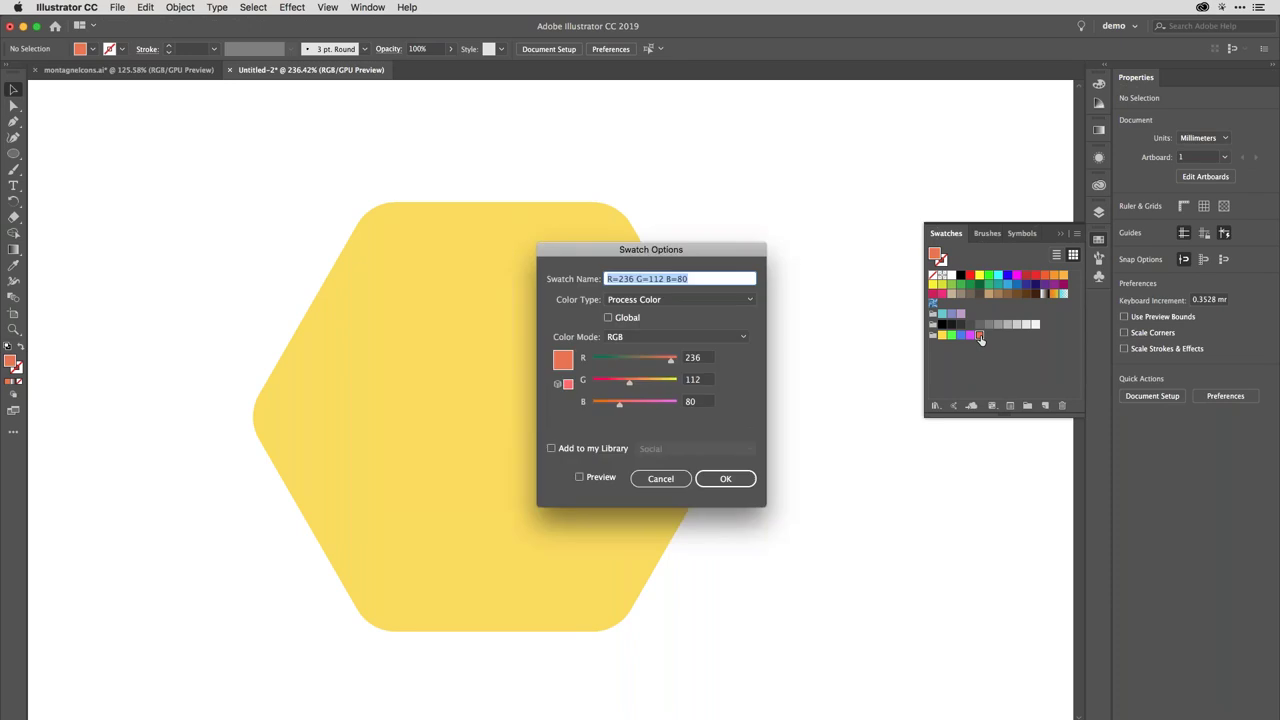
{"action": "left_click_drag", "start_coordinate": [628, 386], "coordinate": [636, 386]}
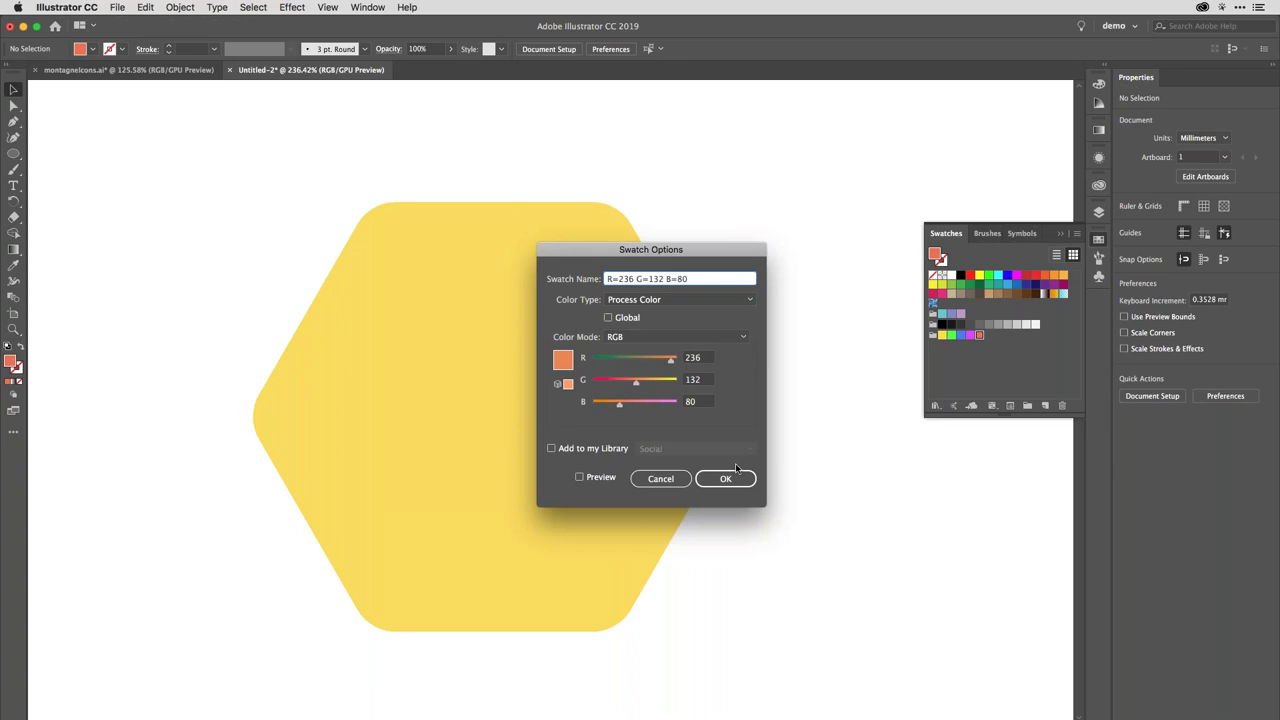
{"action": "left_click", "coordinate": [729, 479]}
{"action": "left_click", "coordinate": [984, 367]}
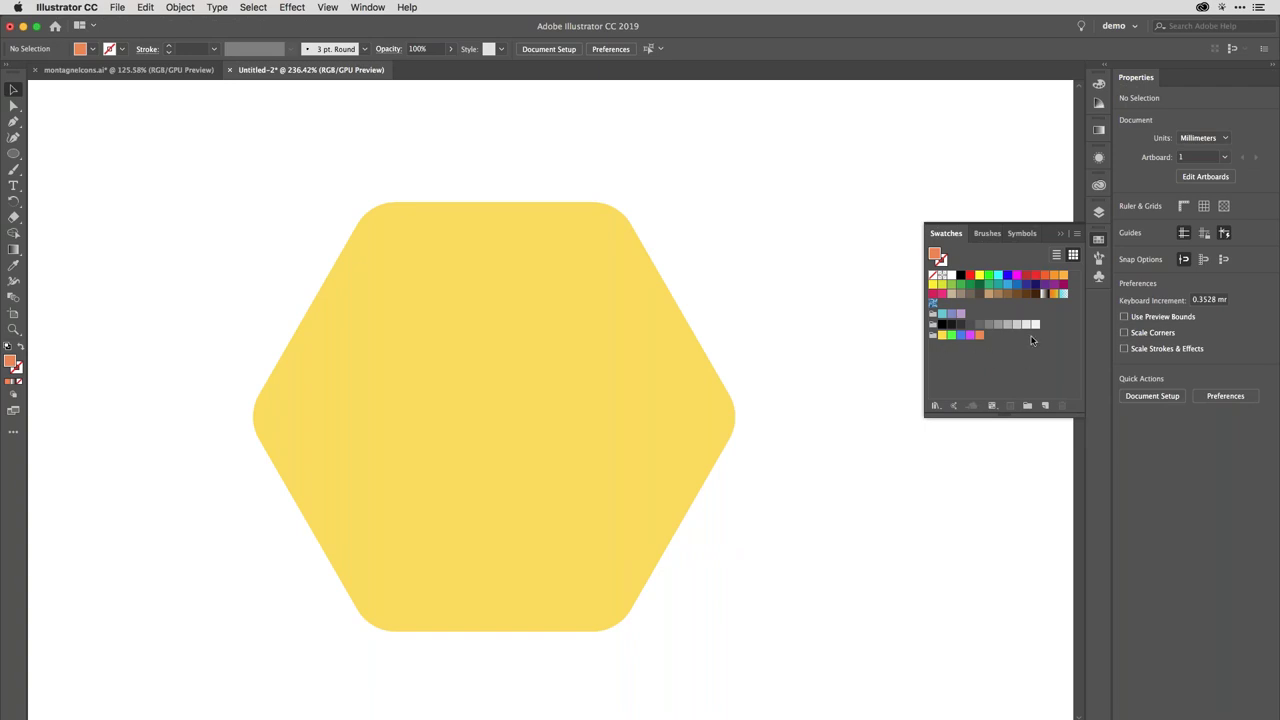
{"action": "left_click", "coordinate": [1099, 240]}
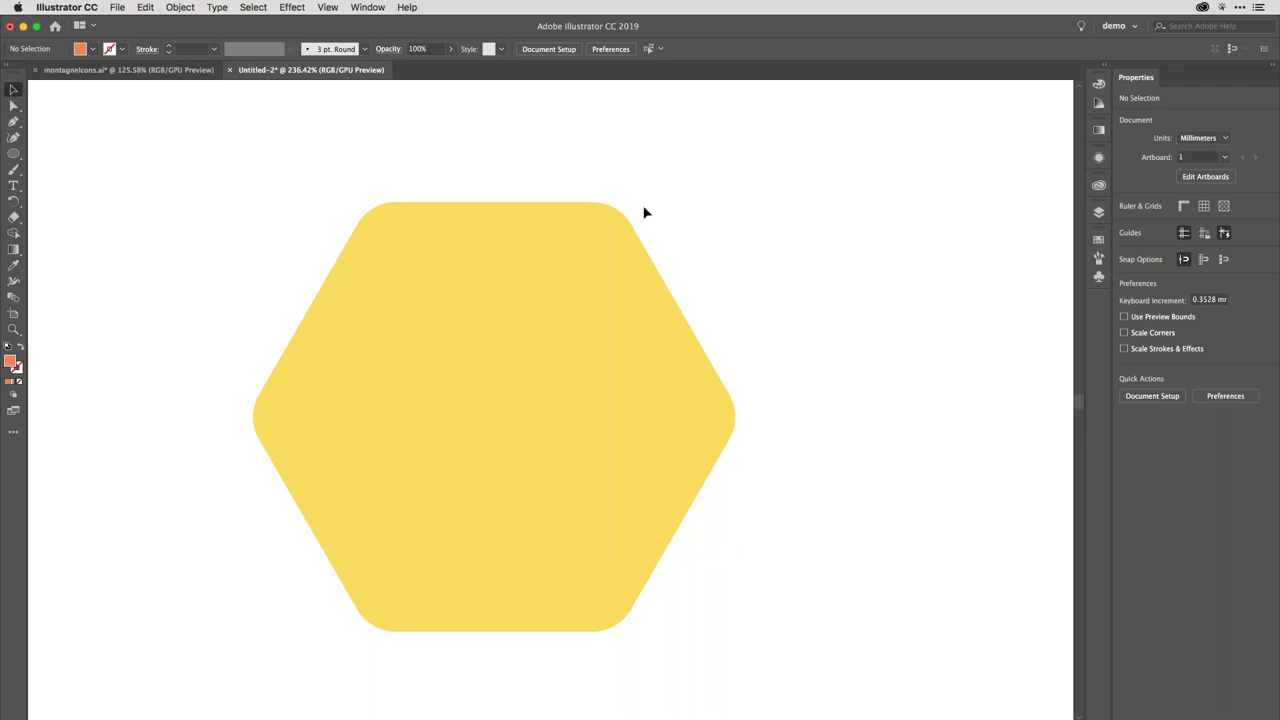
Delete the yellow hexagon from the untitled document and fit the empty artboard in the window
{"action": "left_click", "coordinate": [580, 230]}
{"action": "key", "text": "Delete"}
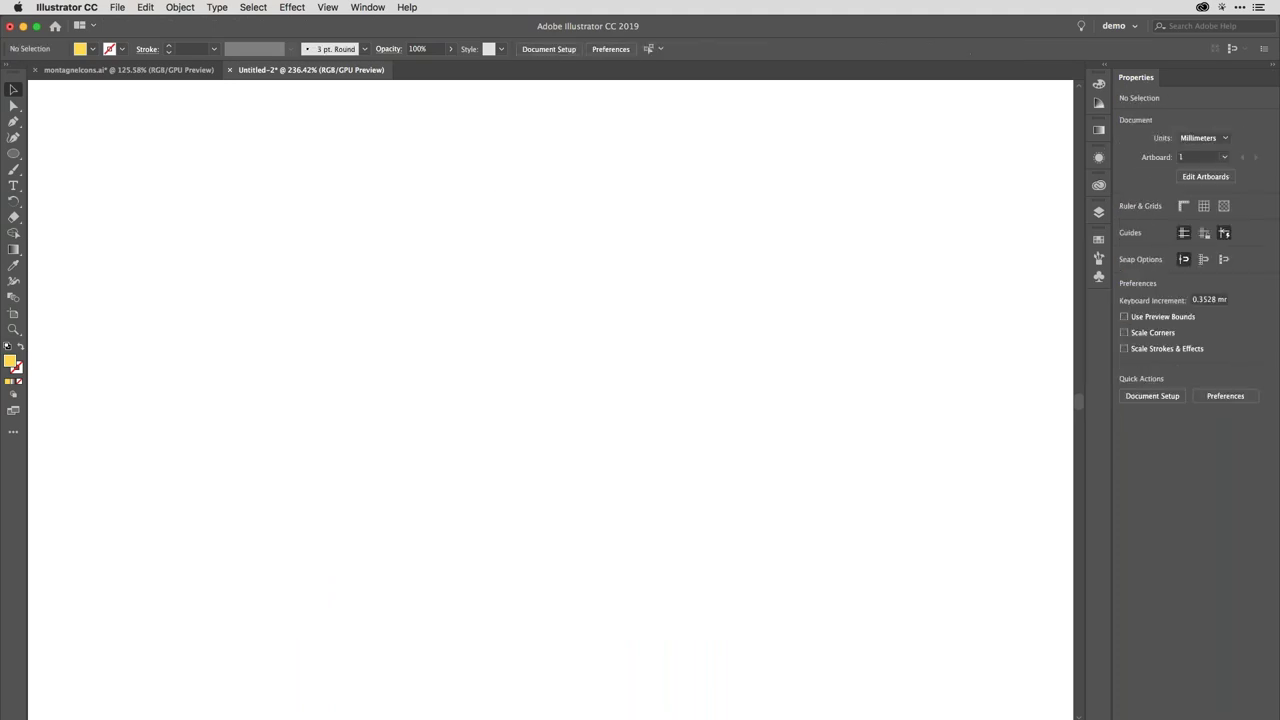
{"action": "key", "text": "super+0"}
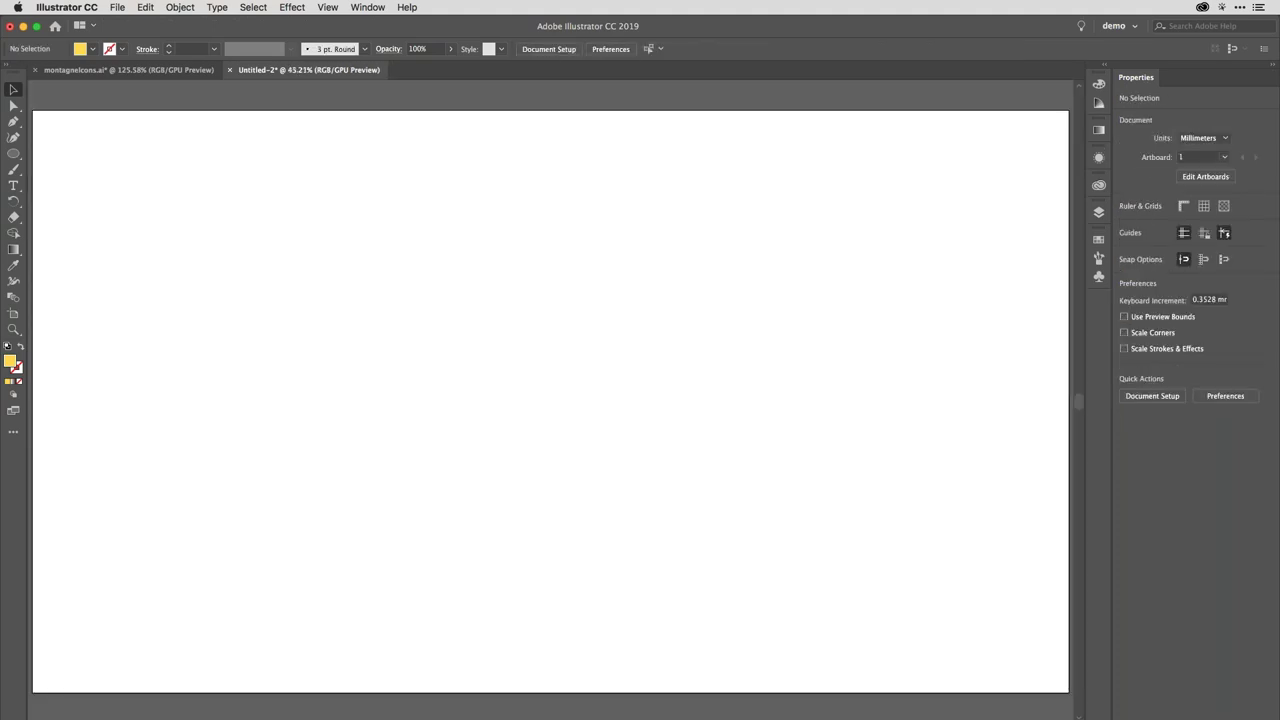
Switch to the montagneIcons.ai document and draw a 34 px circle centred on the Drawing Grid's green hexagon
{"action": "left_click", "coordinate": [170, 72]}
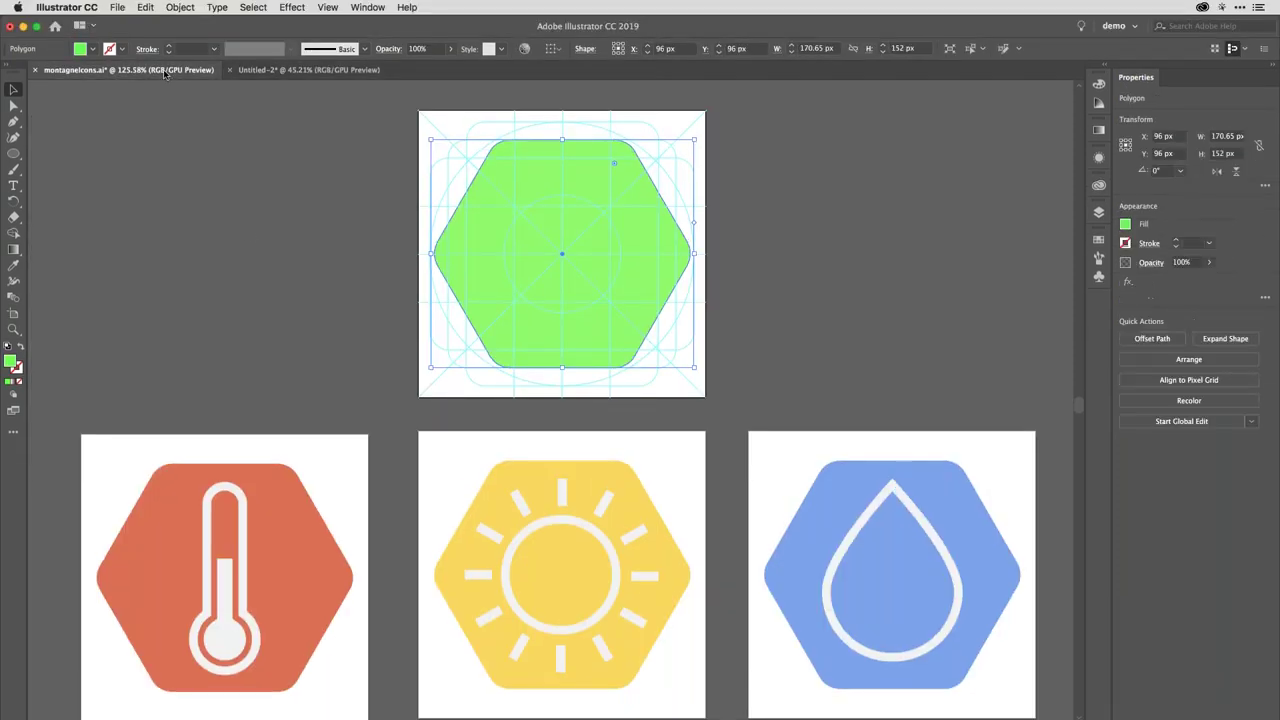
{"action": "left_click", "coordinate": [306, 241]}
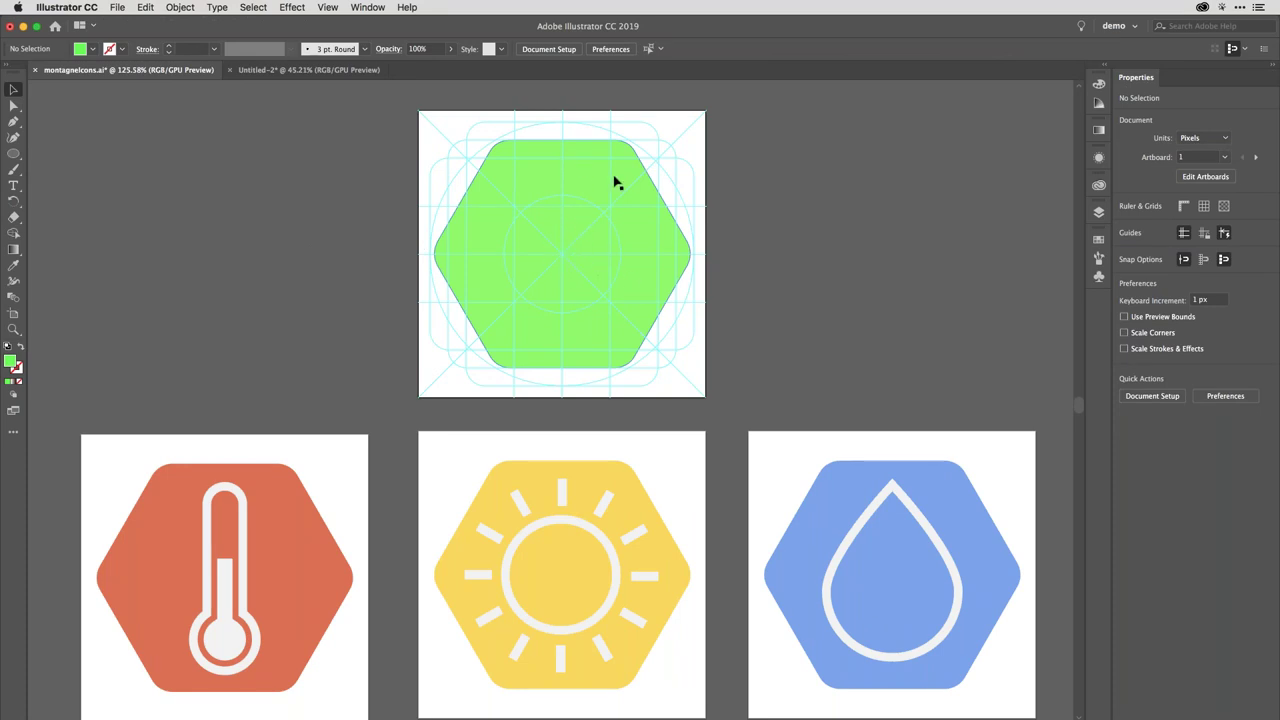
{"action": "scroll", "coordinate": [615, 182], "scroll_direction": "up", "scroll_amount": 5}
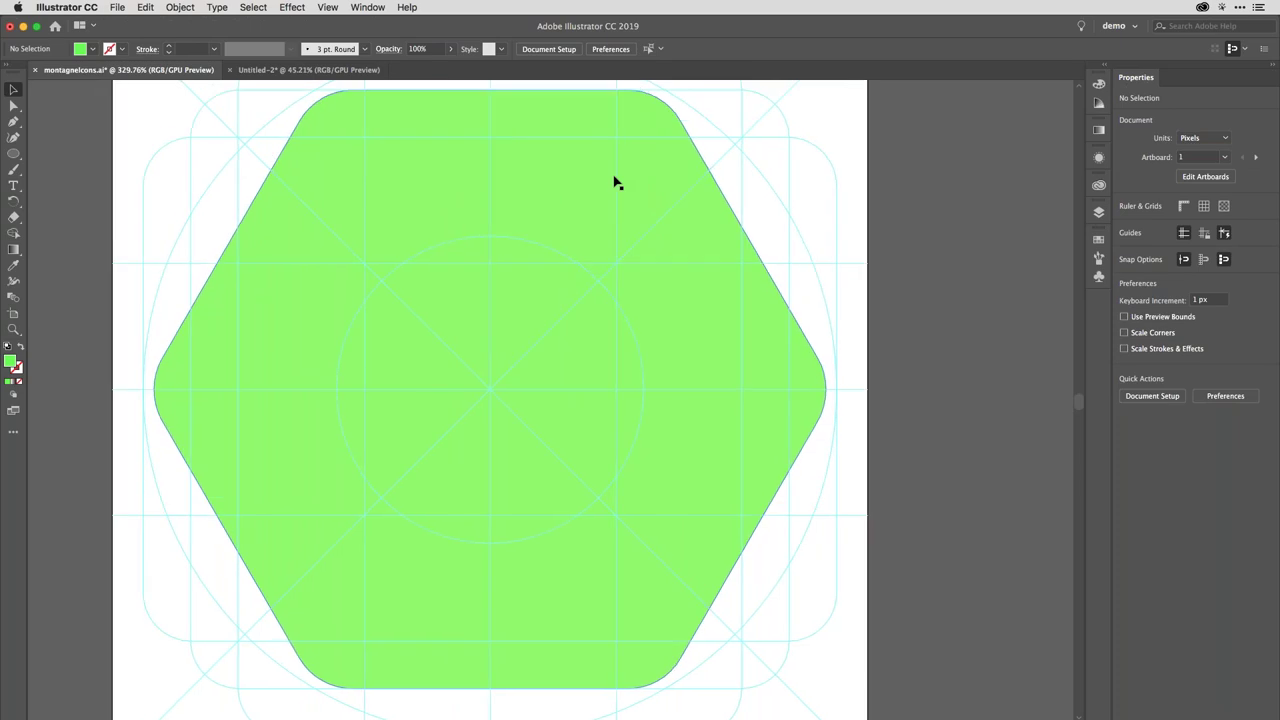
{"action": "scroll", "coordinate": [615, 182], "scroll_direction": "left", "scroll_amount": 3}
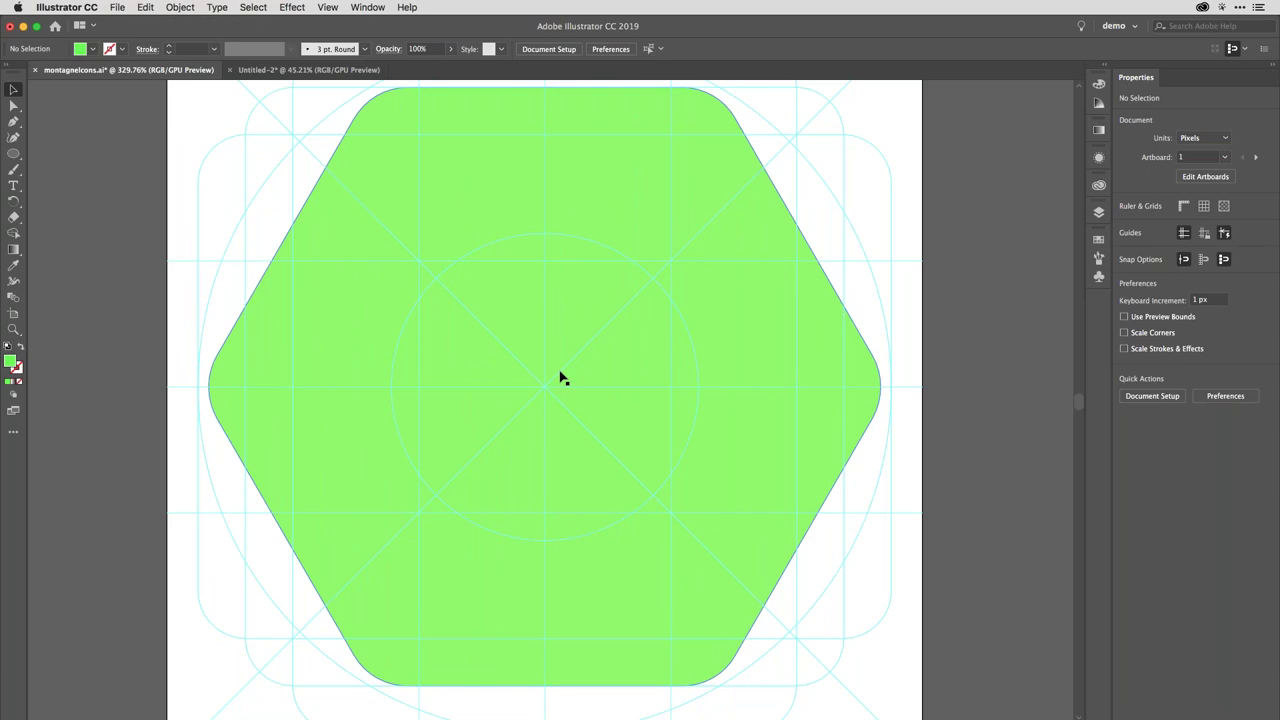
{"action": "key", "text": "l"}
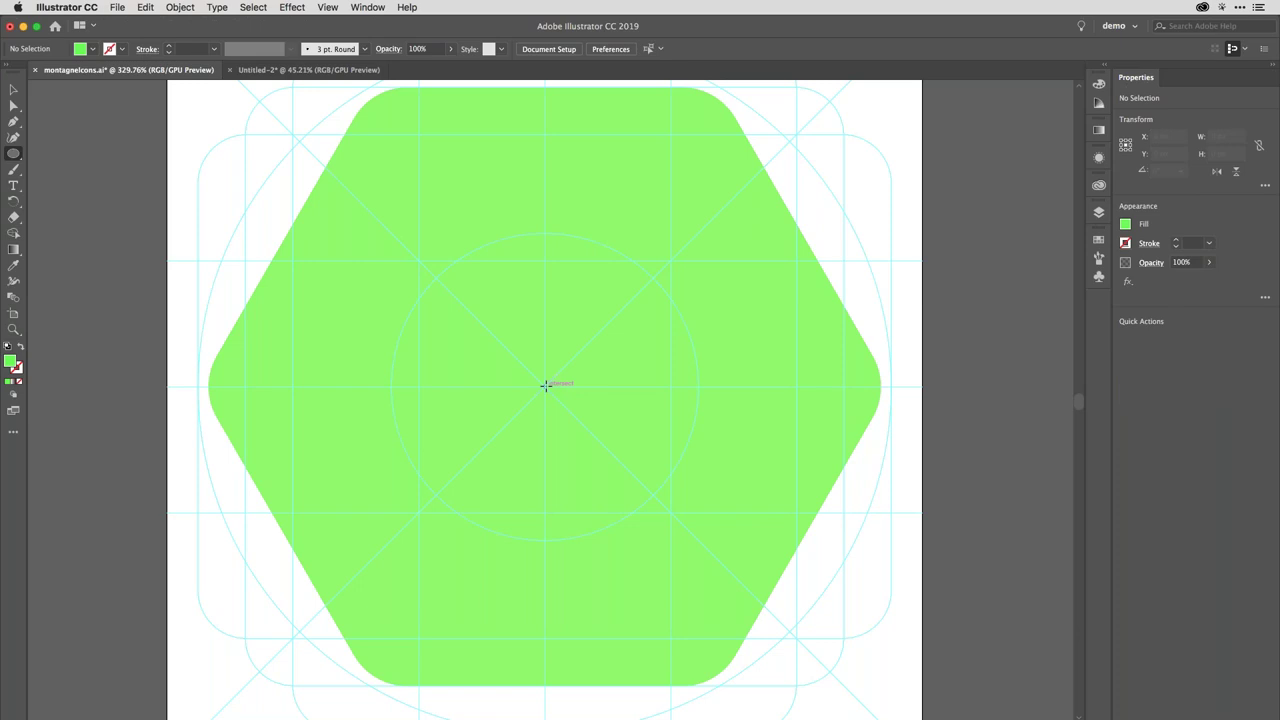
{"action": "left_click_drag", "start_coordinate": [545, 385], "coordinate": [611, 444]}
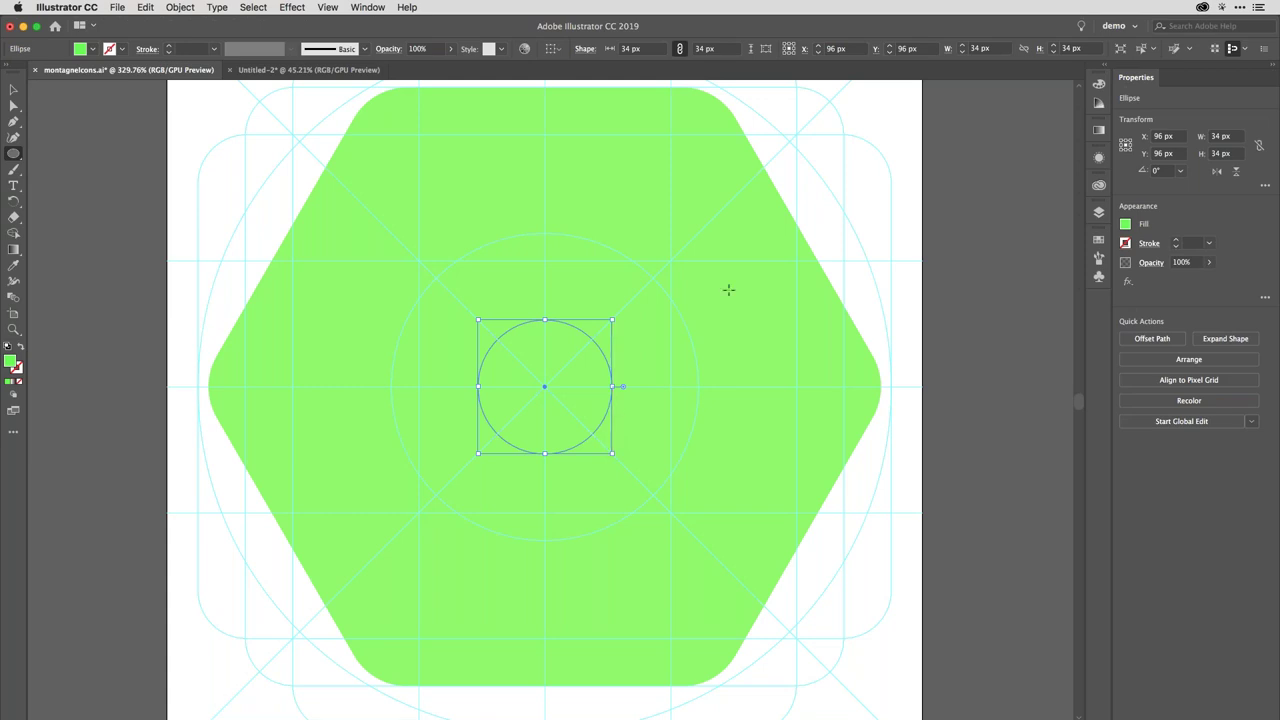
Fill the centred circle with the dark red swatch from the default colours
{"action": "left_click", "coordinate": [1099, 240]}
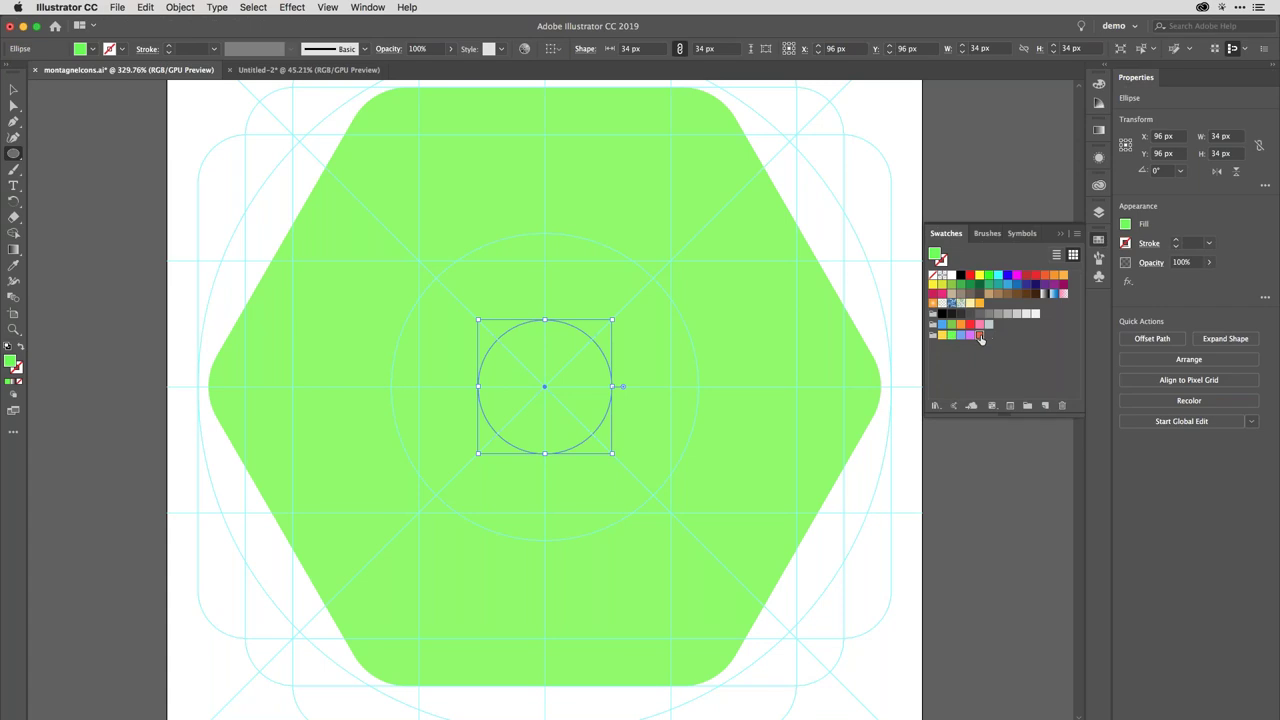
{"action": "left_click", "coordinate": [980, 335]}
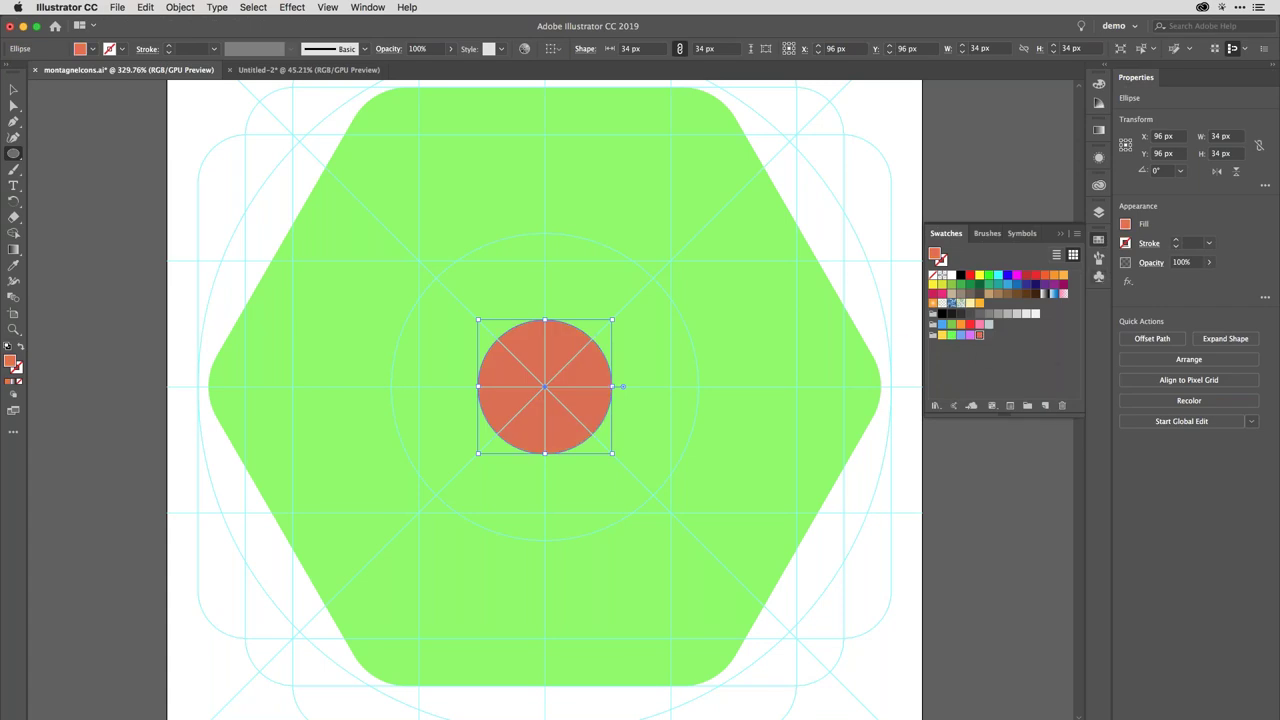
{"action": "left_click", "coordinate": [969, 327]}
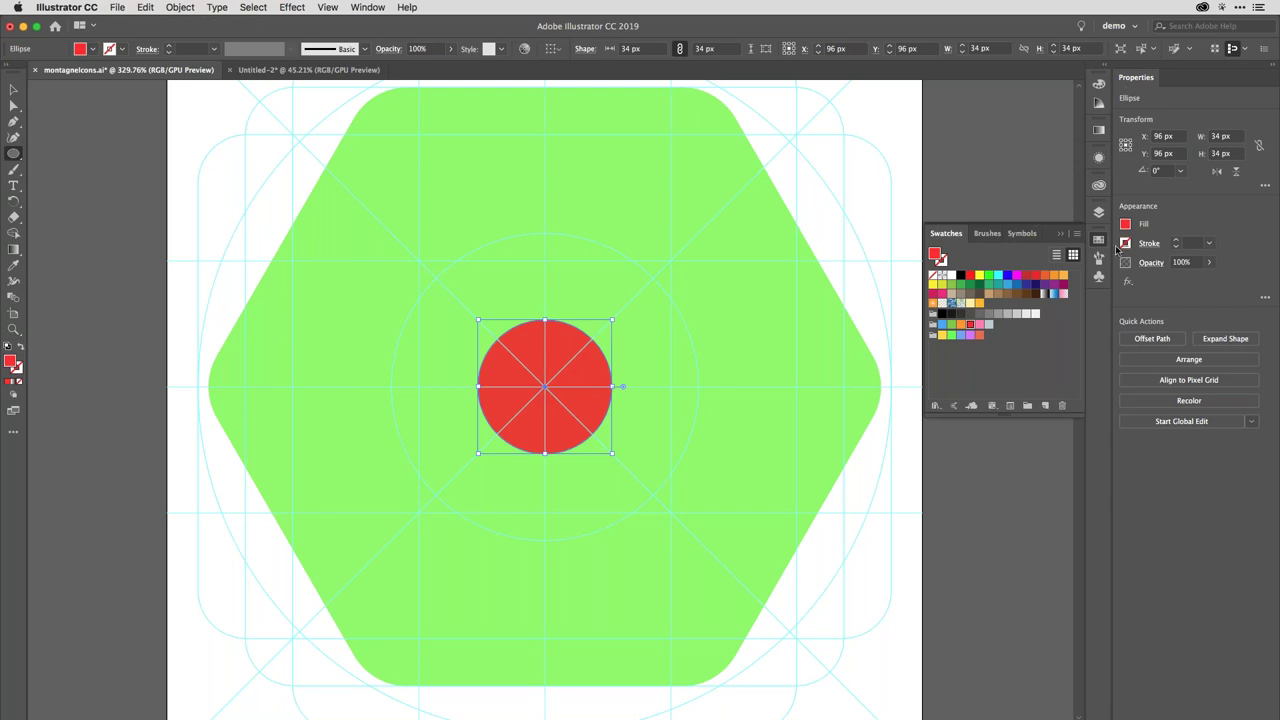
{"action": "left_click", "coordinate": [1026, 275]}
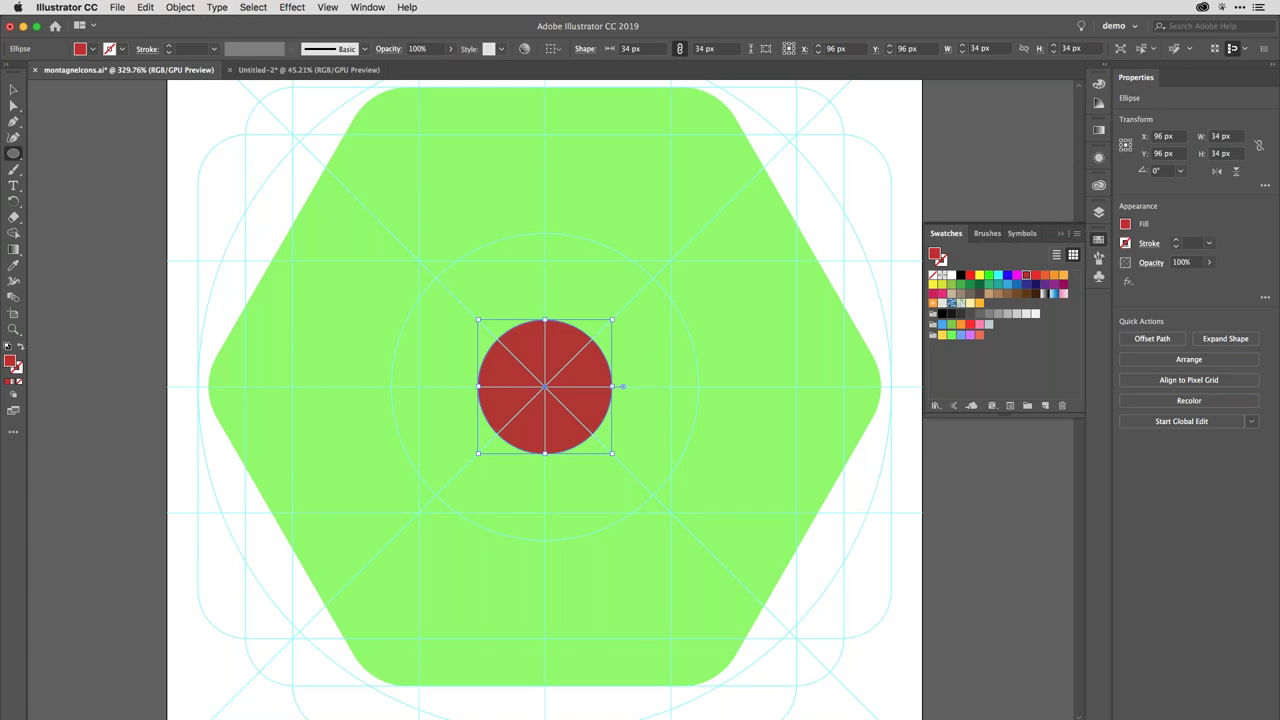
{"action": "left_click", "coordinate": [1099, 241]}
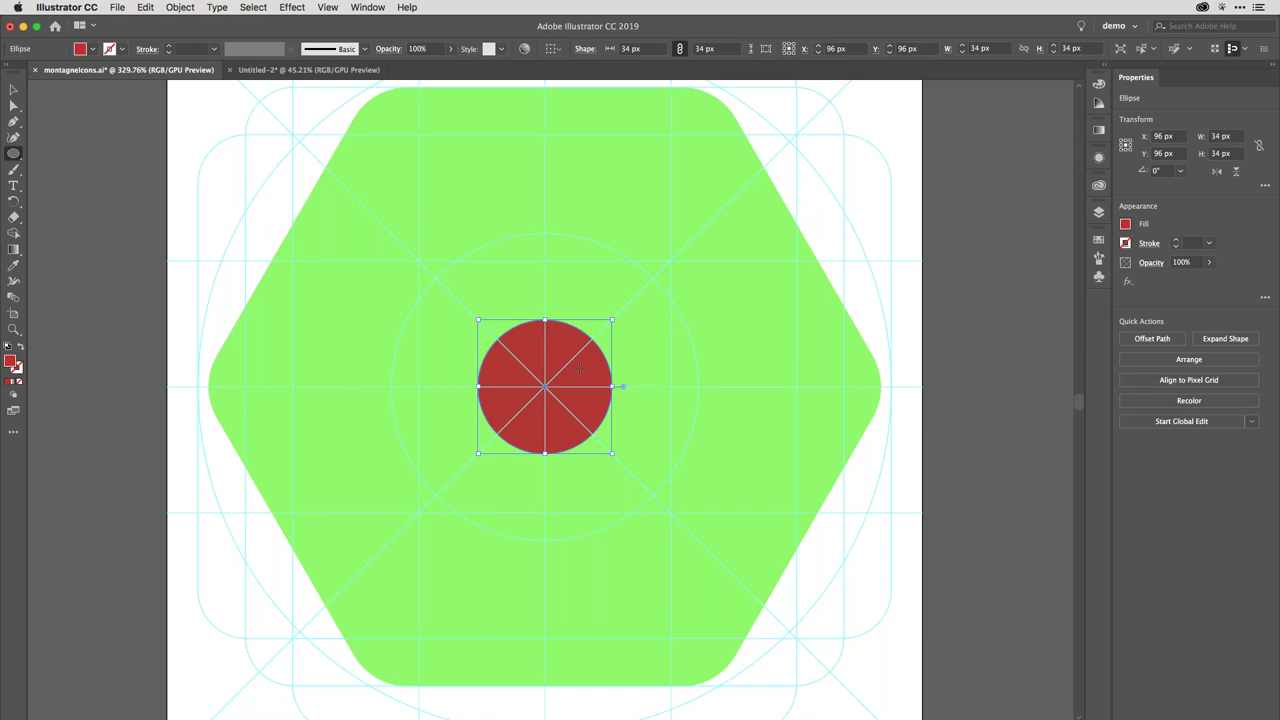
Draw an 84 px square centred on the green hexagon with the Rectangle tool
{"action": "key", "text": "m"}
{"action": "key", "text": "super+shift+a"}
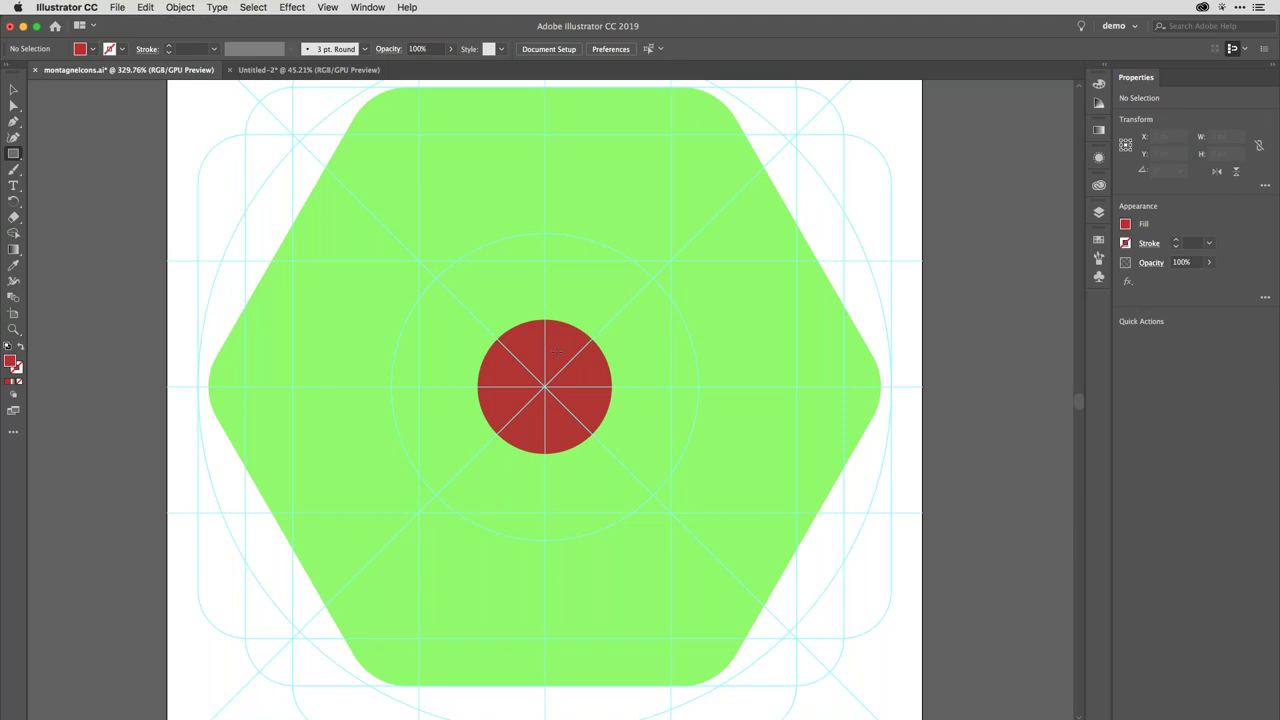
{"action": "key", "text": "l"}
{"action": "key", "text": "m"}
{"action": "left_click_drag", "start_coordinate": [545, 385], "coordinate": [710, 546]}
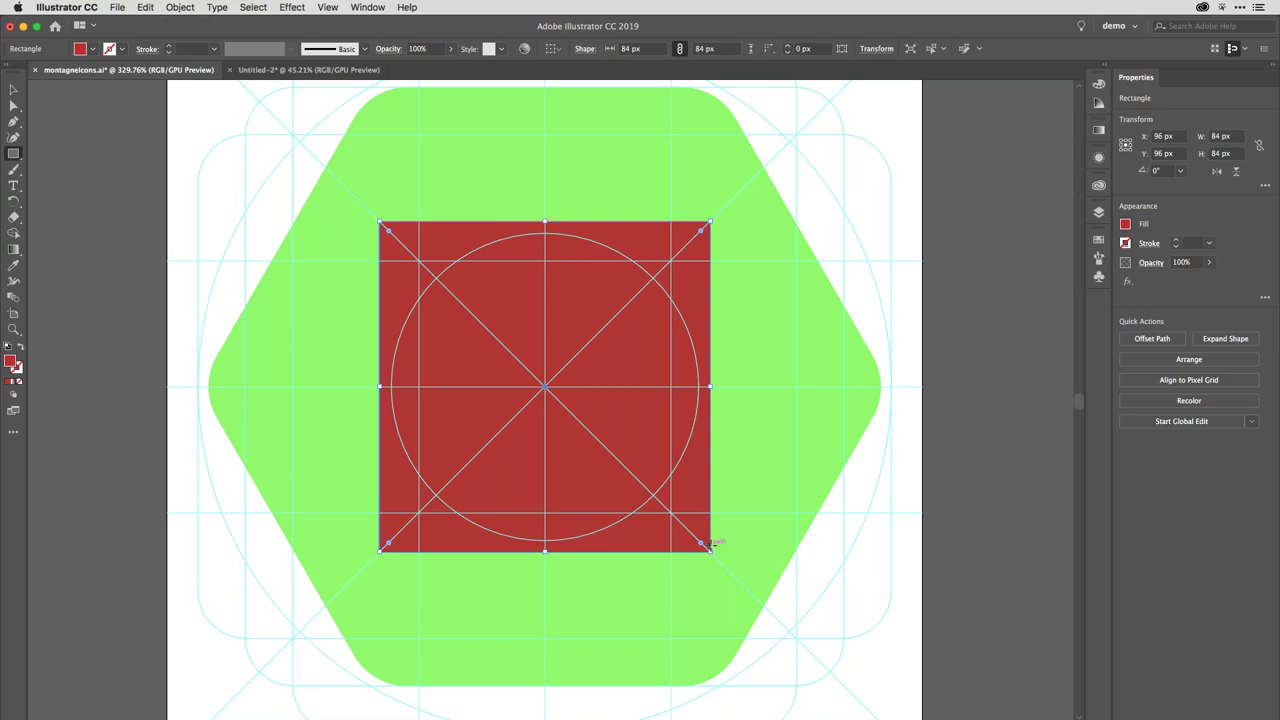
Fill the centred square with the lightest grey swatch and rotate it 45° into a diamond
{"action": "left_click", "coordinate": [90, 50]}
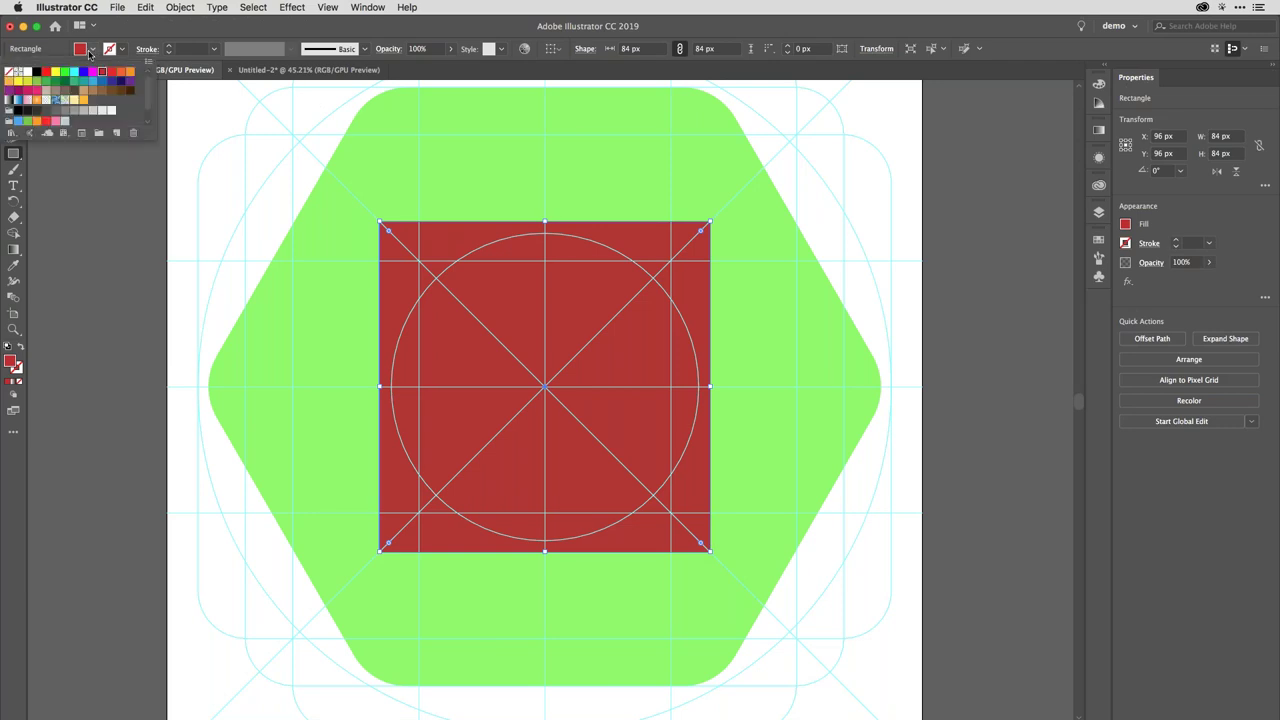
{"action": "left_click", "coordinate": [112, 110]}
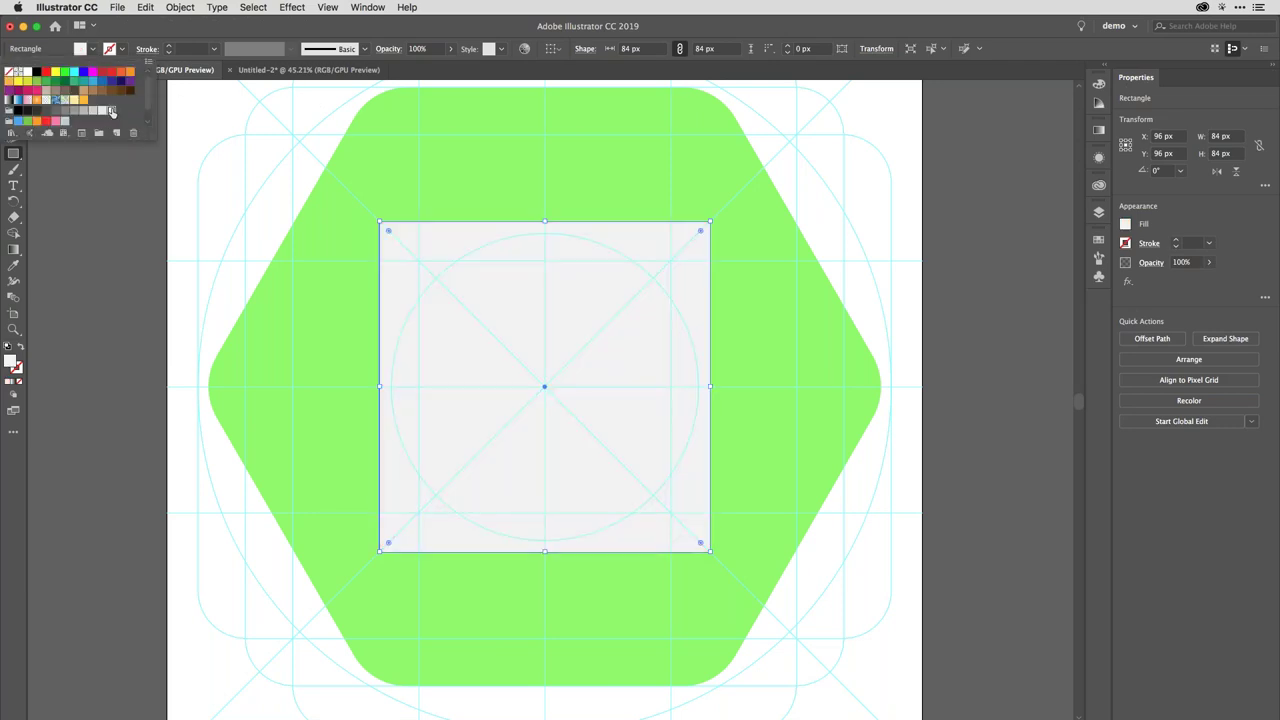
{"action": "left_click", "coordinate": [276, 36]}
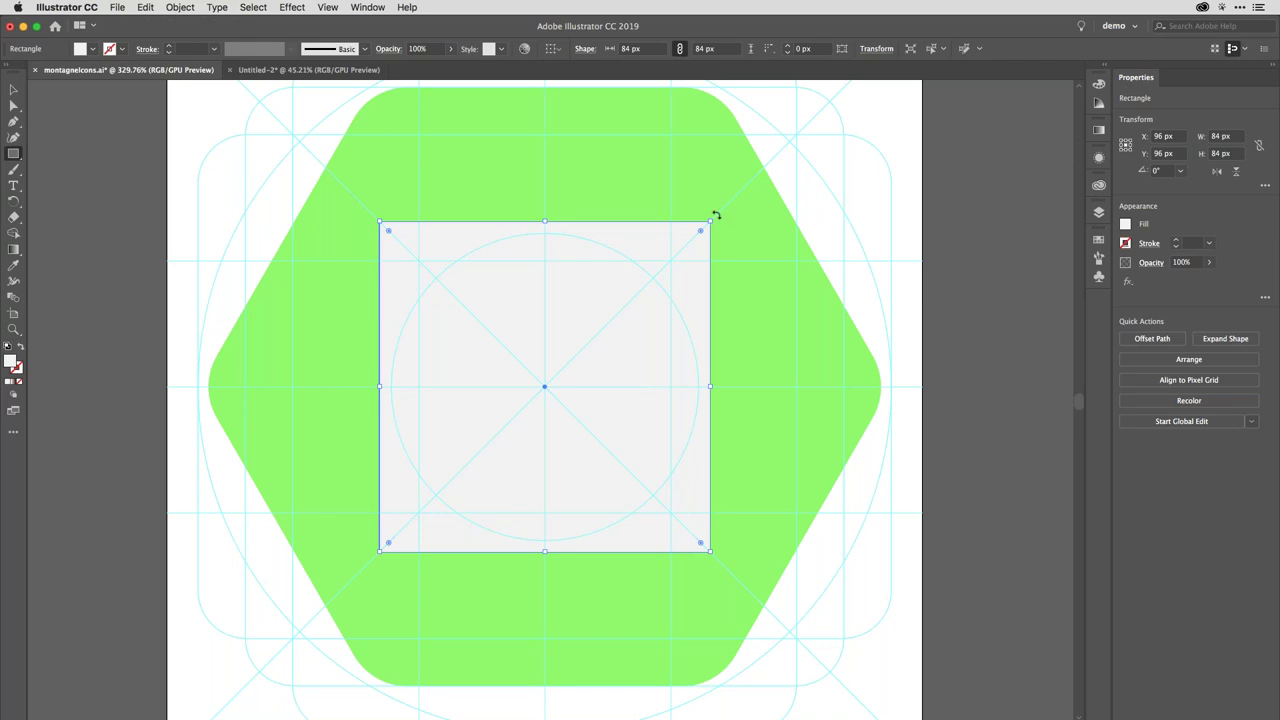
{"action": "left_click_drag", "start_coordinate": [716, 215], "coordinate": [579, 127]}
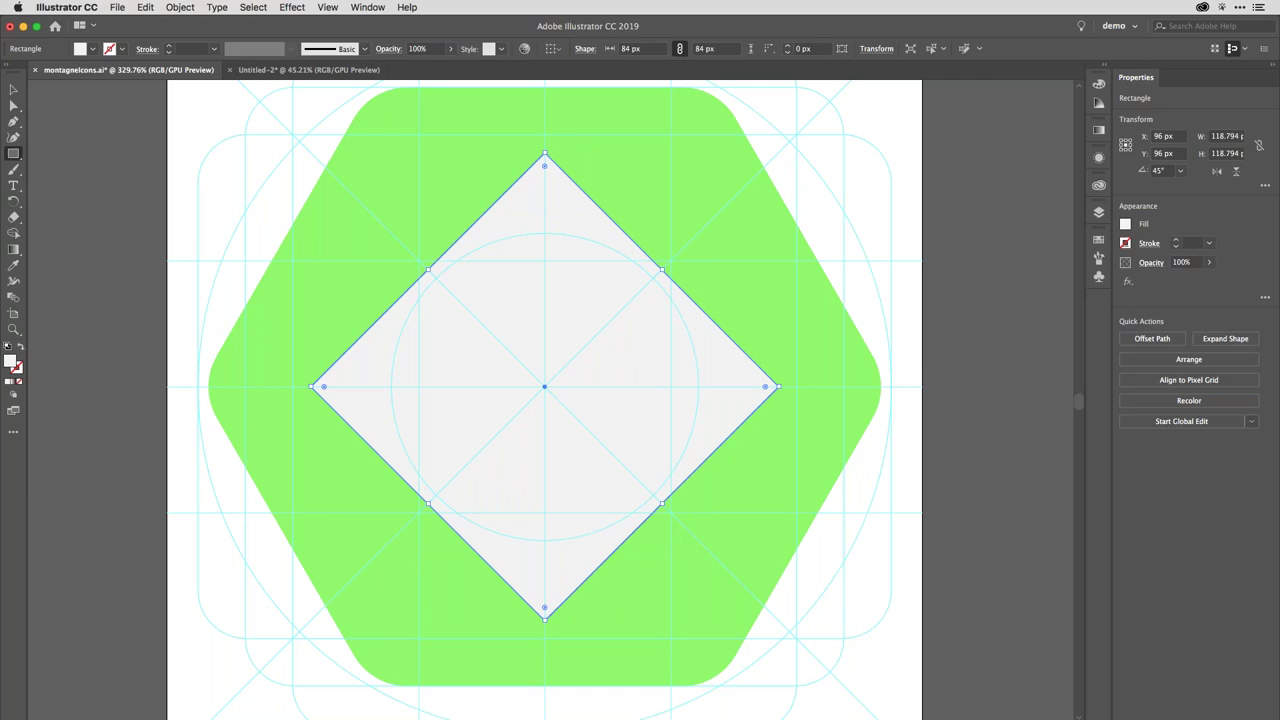
Scale the diamond's two side anchor points horizontally about the centre with preview on, narrowing the shape to 46.33 px wide
{"action": "key", "text": "a"}
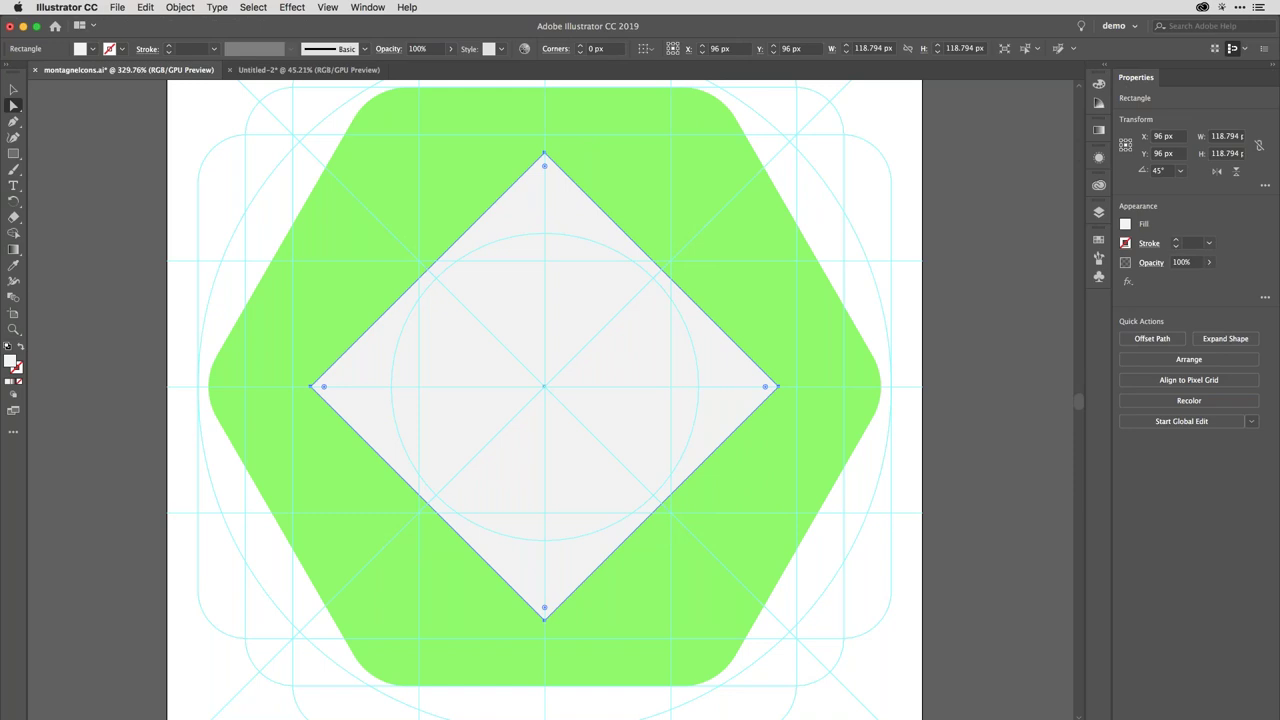
{"action": "left_click", "coordinate": [313, 387]}
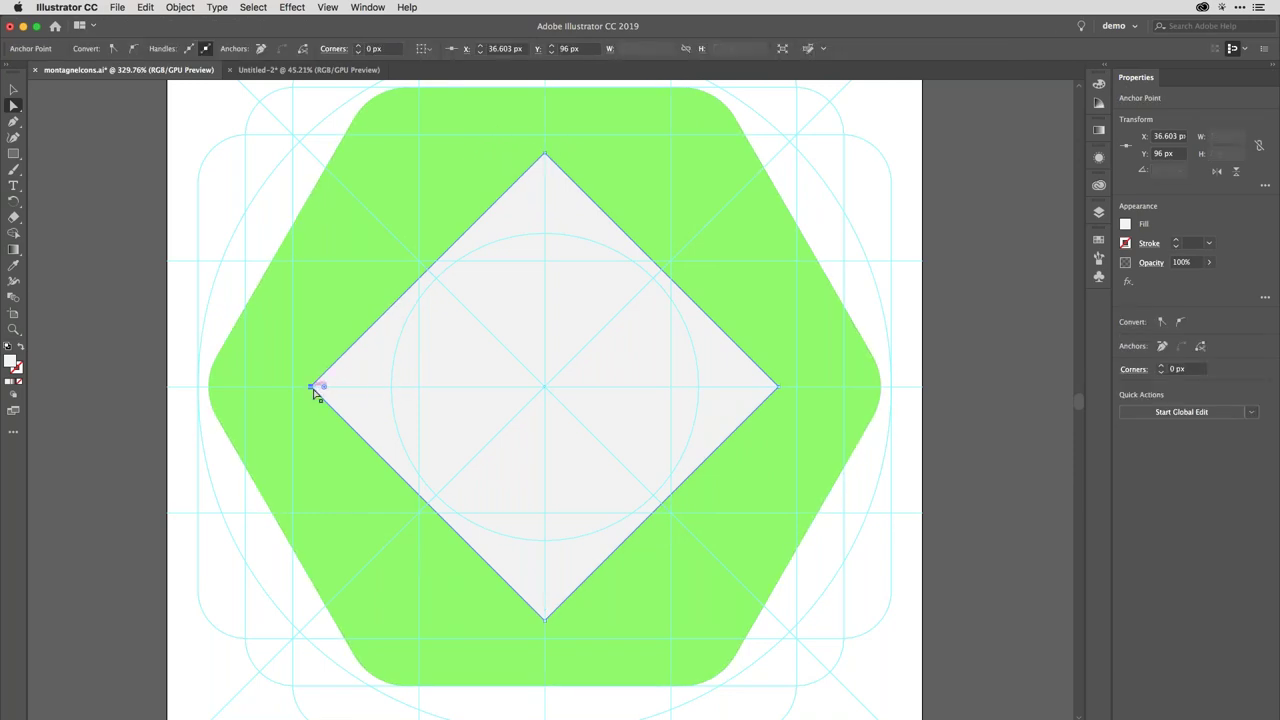
{"action": "left_click", "coordinate": [313, 389]}
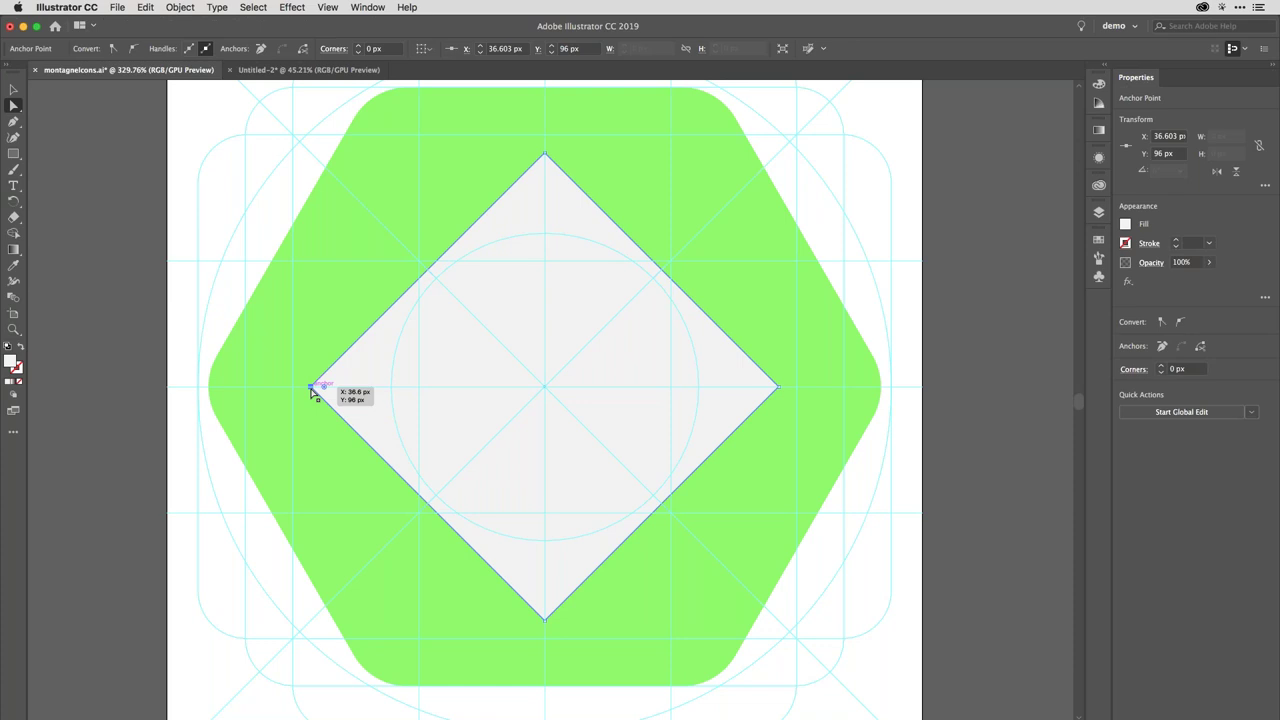
{"action": "left_click", "coordinate": [778, 387], "text": "shift"}
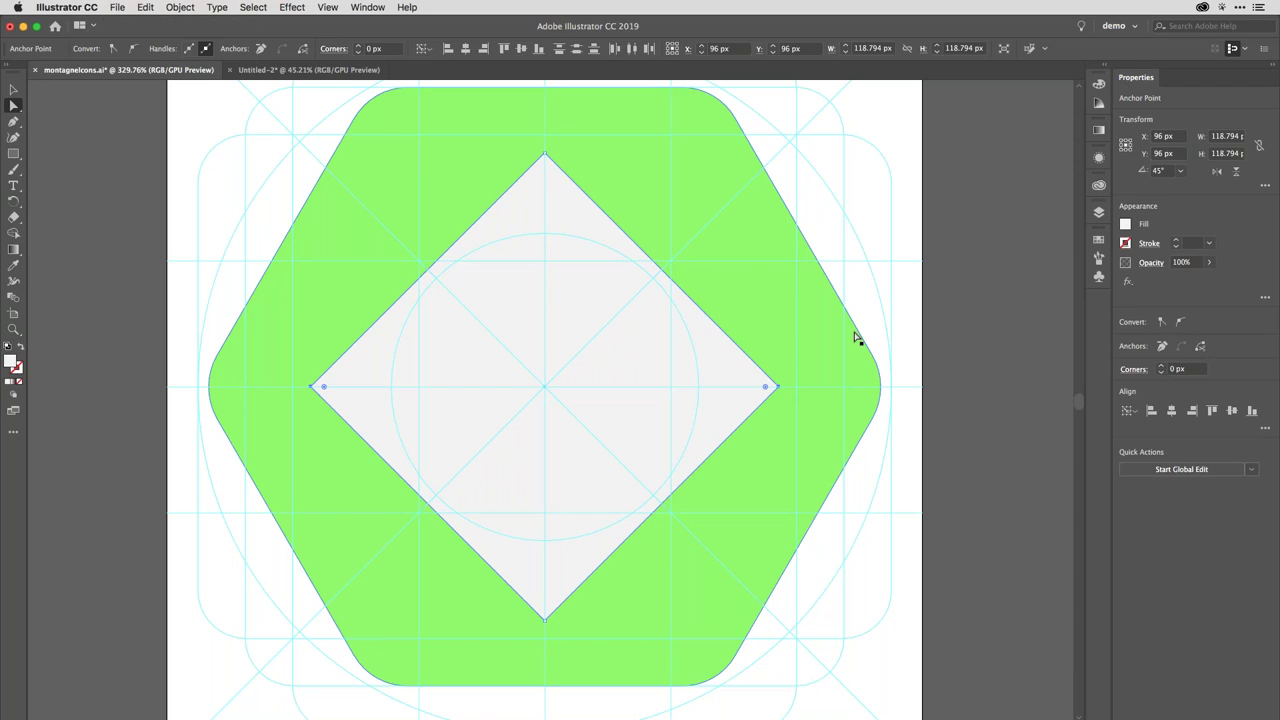
{"action": "key", "text": "s"}
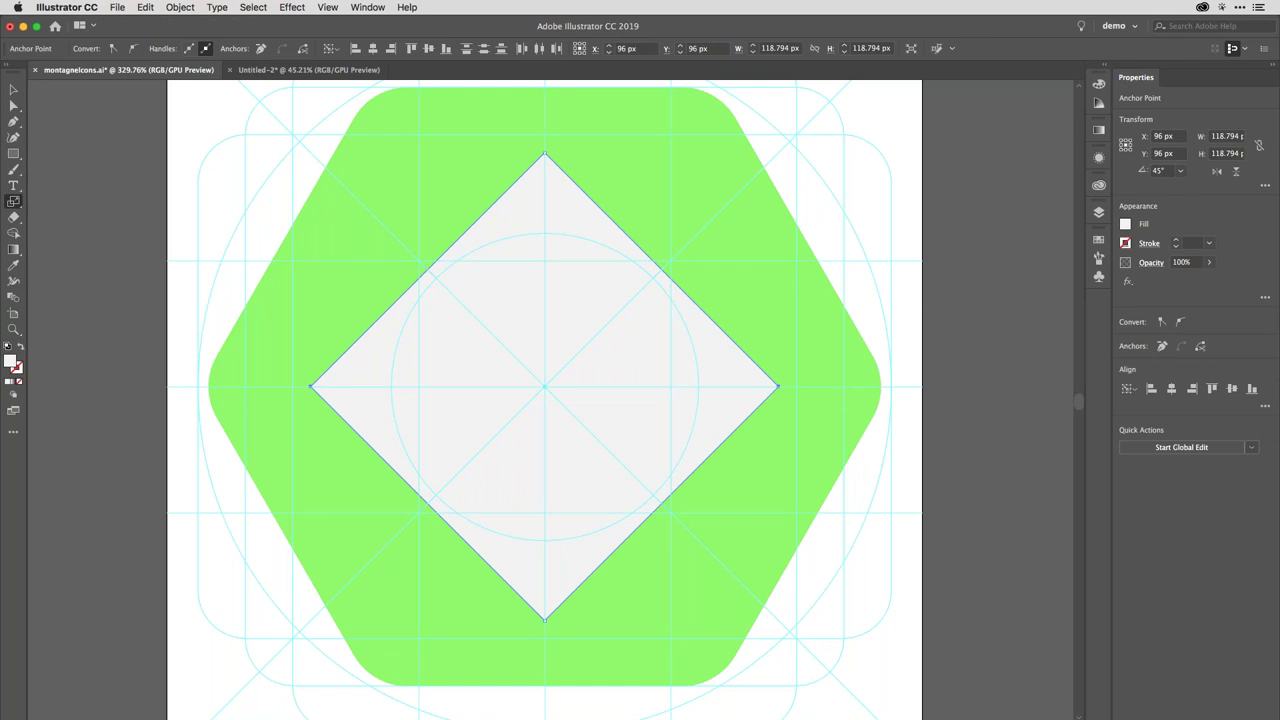
{"action": "key", "text": "Return"}
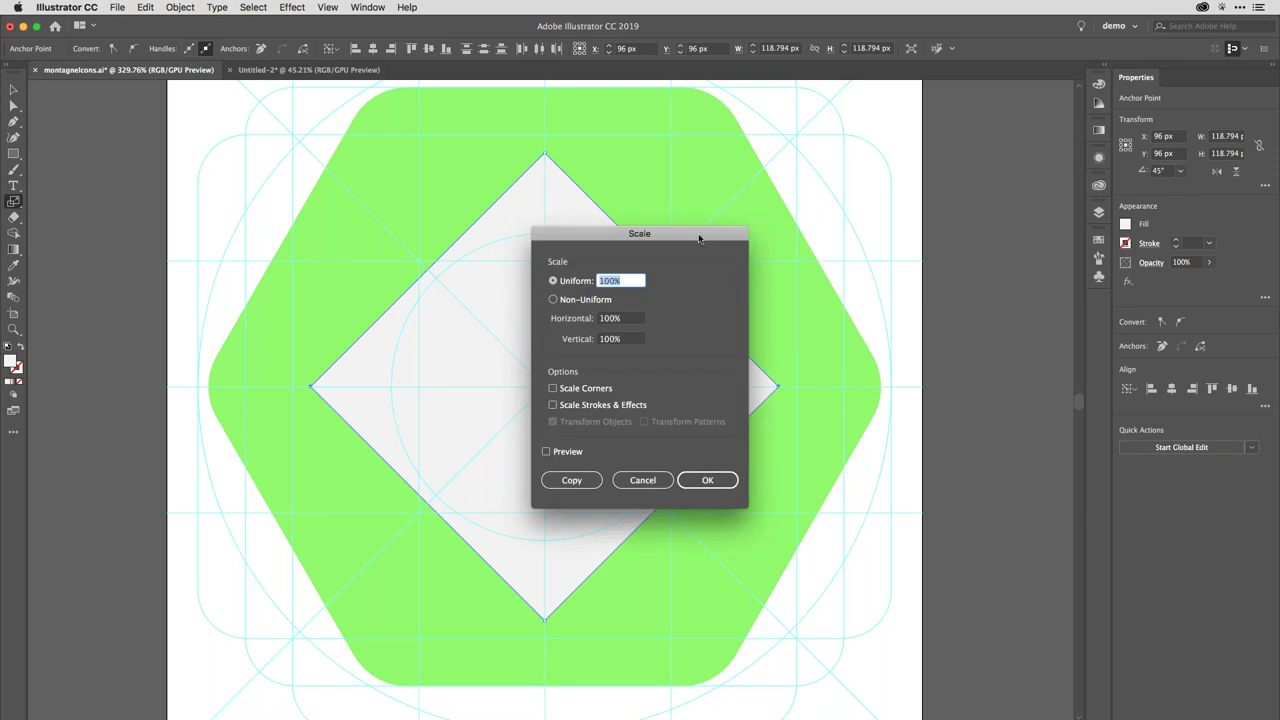
{"action": "left_click_drag", "start_coordinate": [710, 238], "coordinate": [1002, 233]}
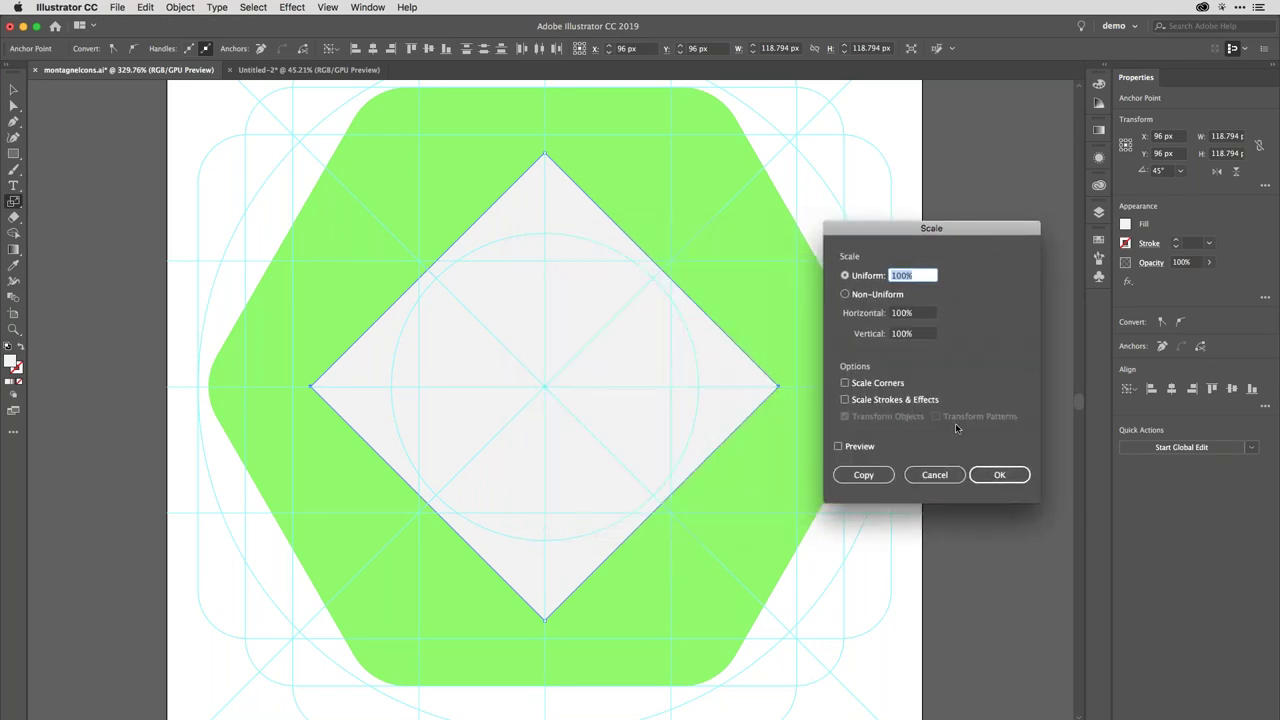
{"action": "left_click", "coordinate": [838, 446]}
{"action": "key", "text": "Down"}
{"action": "key", "text": "Down"}
{"action": "key", "text": "Down"}
{"action": "key", "text": "Down"}
{"action": "key", "text": "Down"}
{"action": "key", "text": "Down"}
{"action": "key", "text": "Down"}
{"action": "key", "text": "Down"}
{"action": "key", "text": "Down"}
{"action": "key", "text": "Down"}
{"action": "key", "text": "Down"}
{"action": "key", "text": "Down"}
{"action": "key", "text": "Down"}
{"action": "key", "text": "Down"}
{"action": "key", "text": "Down"}
{"action": "key", "text": "Down"}
{"action": "key", "text": "Down"}
{"action": "key", "text": "Down"}
{"action": "key", "text": "Down"}
{"action": "key", "text": "Down"}
{"action": "key", "text": "Down"}
{"action": "key", "text": "Down"}
{"action": "key", "text": "Down"}
{"action": "key", "text": "Down"}
{"action": "key", "text": "Down"}
{"action": "key", "text": "Down"}
{"action": "key", "text": "Down"}
{"action": "key", "text": "Down"}
{"action": "key", "text": "Down"}
{"action": "key", "text": "Down"}
{"action": "key", "text": "Down"}
{"action": "key", "text": "Down"}
{"action": "key", "text": "Down"}
{"action": "key", "text": "Down"}
{"action": "key", "text": "Down"}
{"action": "key", "text": "Down"}
{"action": "key", "text": "Down"}
{"action": "key", "text": "Down"}
{"action": "key", "text": "Down"}
{"action": "key", "text": "Down"}
{"action": "key", "text": "Down"}
{"action": "key", "text": "Down"}
{"action": "key", "text": "Down"}
{"action": "key", "text": "Down"}
{"action": "key", "text": "Down"}
{"action": "key", "text": "Down"}
{"action": "key", "text": "Down"}
{"action": "key", "text": "Down"}
{"action": "key", "text": "Down"}
{"action": "key", "text": "Down"}
{"action": "key", "text": "Down"}
{"action": "key", "text": "Down"}
{"action": "key", "text": "Down"}
{"action": "key", "text": "Down"}
{"action": "key", "text": "Down"}
{"action": "key", "text": "Down"}
{"action": "key", "text": "Up"}
{"action": "key", "text": "Up"}
{"action": "key", "text": "Up"}
{"action": "key", "text": "Up"}
{"action": "left_click", "coordinate": [992, 474]}
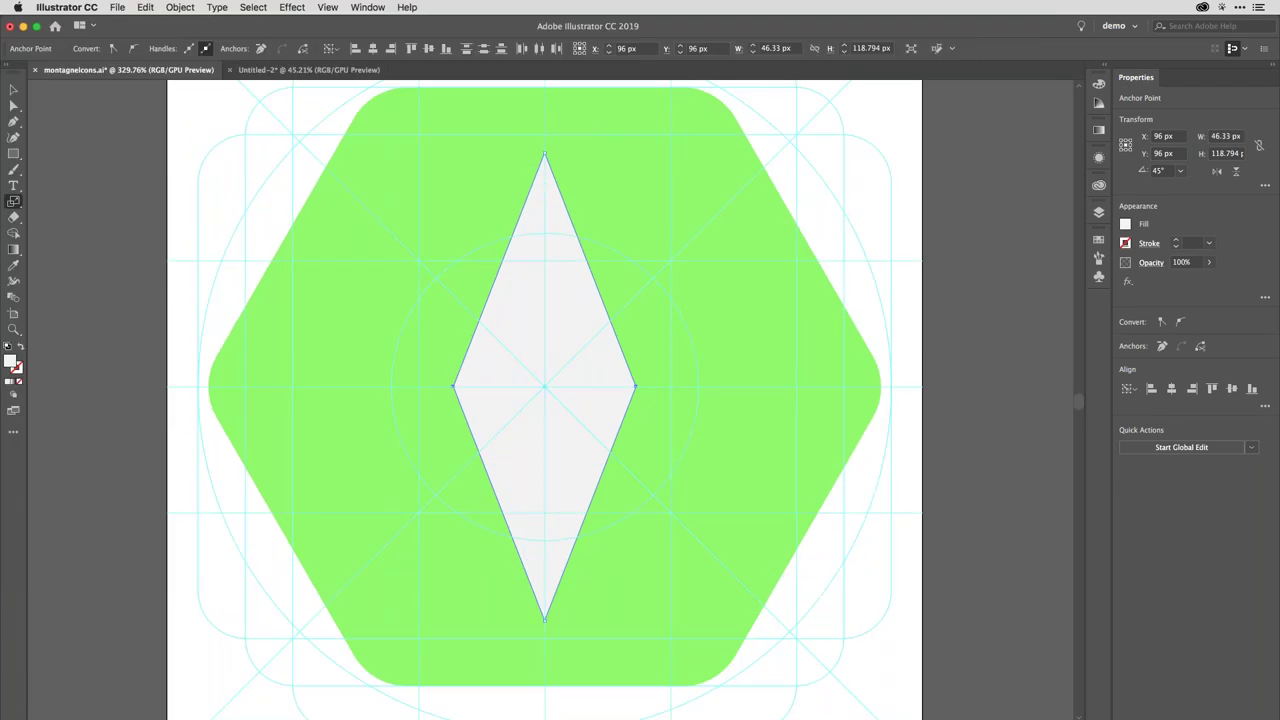
Arrange the narrow diamond behind the dark red circle and deselect everything
{"action": "key", "text": "ctrl+z"}
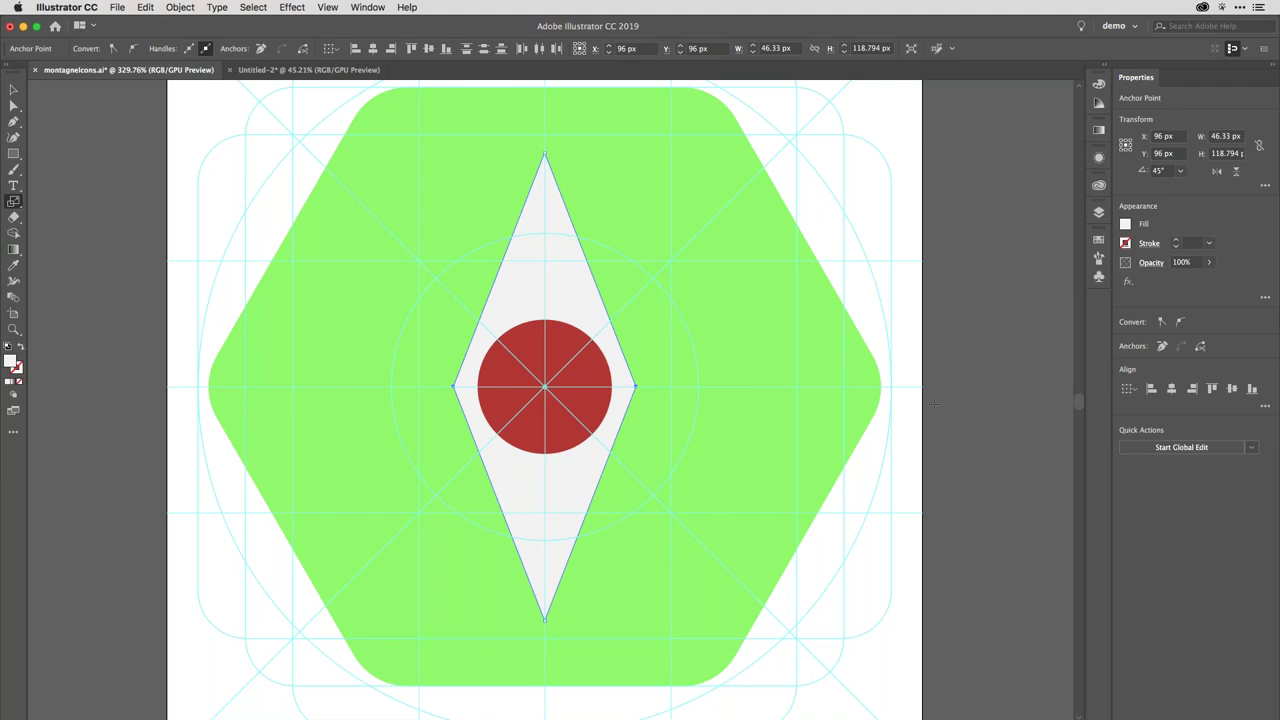
{"action": "left_click", "coordinate": [13, 89]}
{"action": "key", "text": "ctrl+z"}
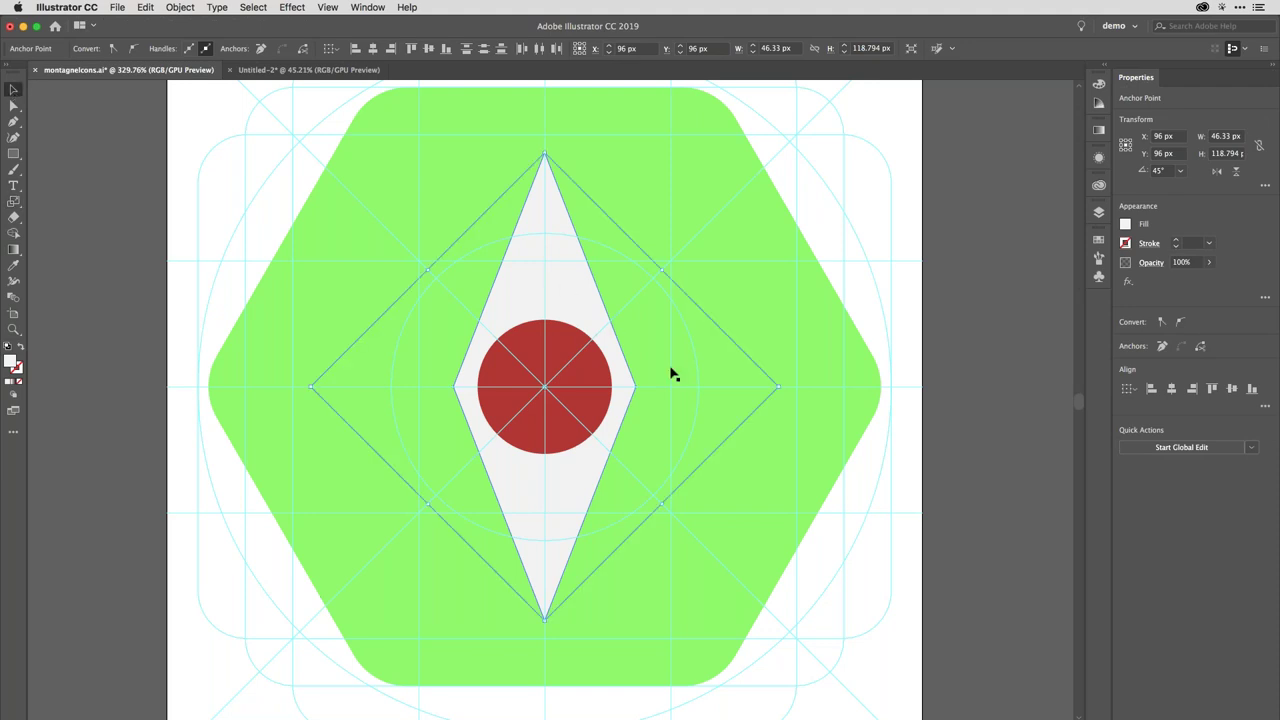
{"action": "left_click", "coordinate": [994, 199]}
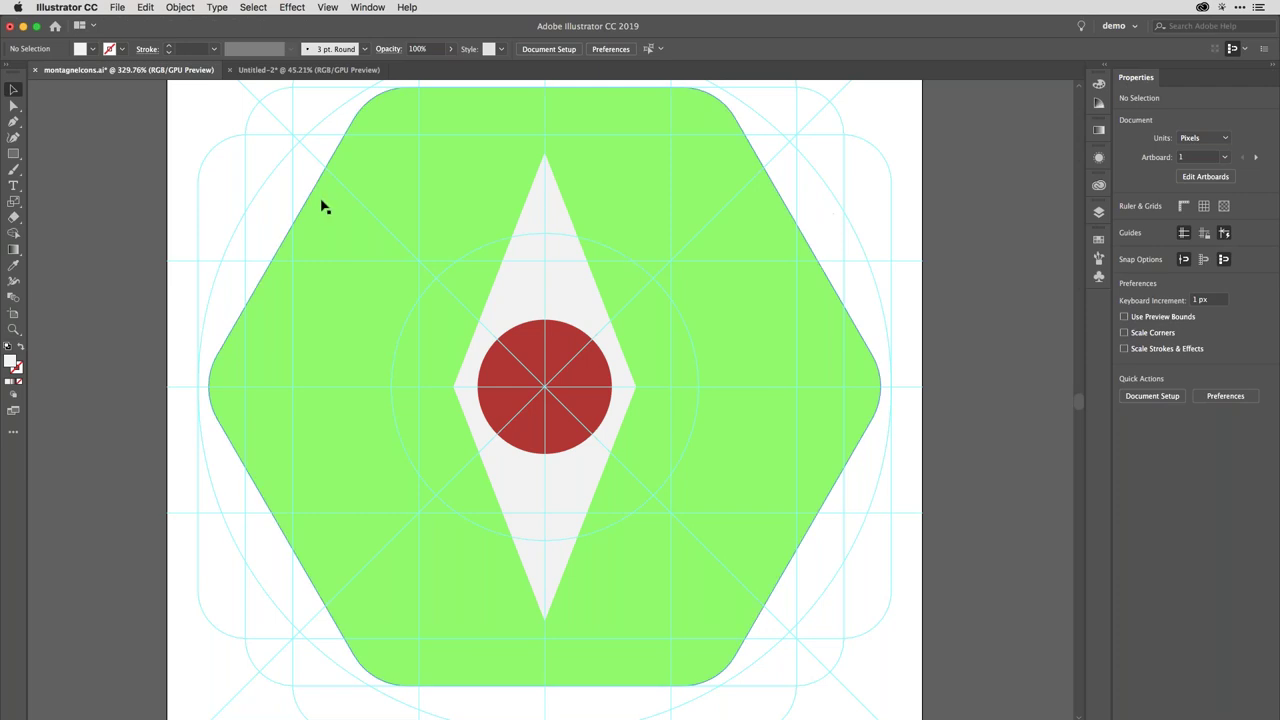
Copy the hexagon, diamond and circle into the Untitled-2 document and enlarge them from the centre to about 158 × 138 mm
{"action": "left_click_drag", "start_coordinate": [183, 158], "coordinate": [668, 478]}
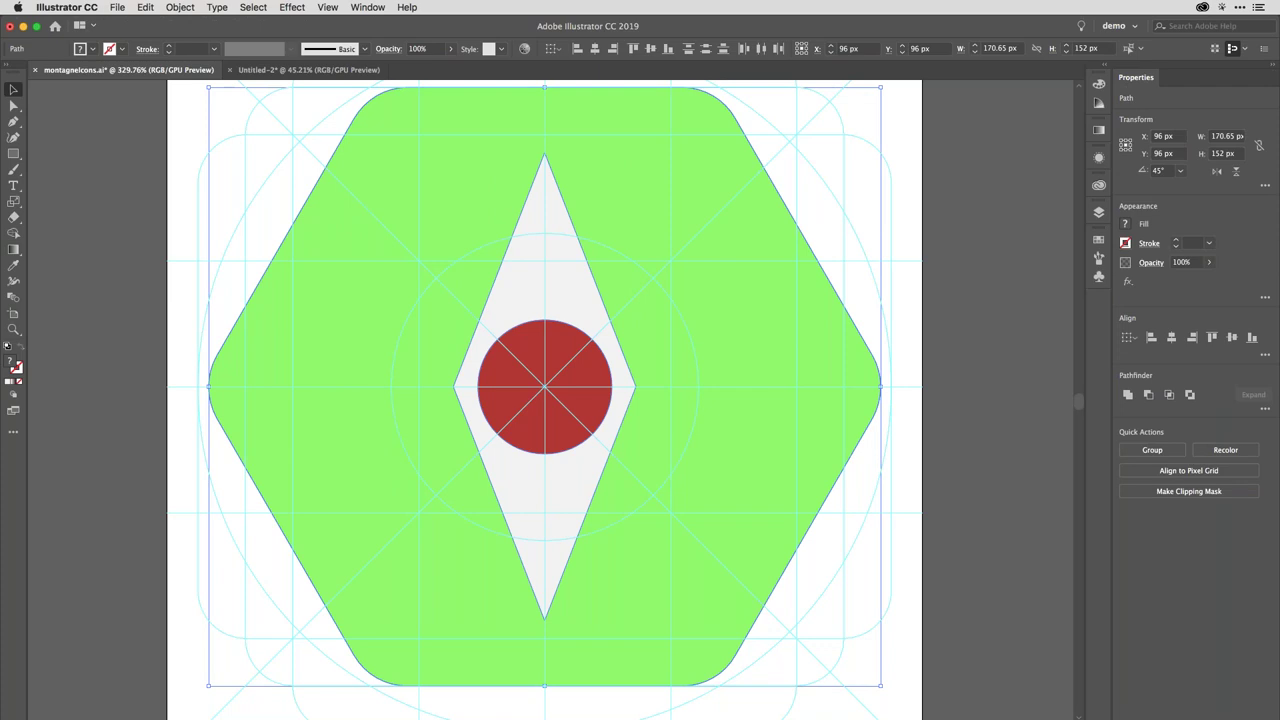
{"action": "left_click", "coordinate": [328, 70]}
{"action": "key", "text": "ctrl+v"}
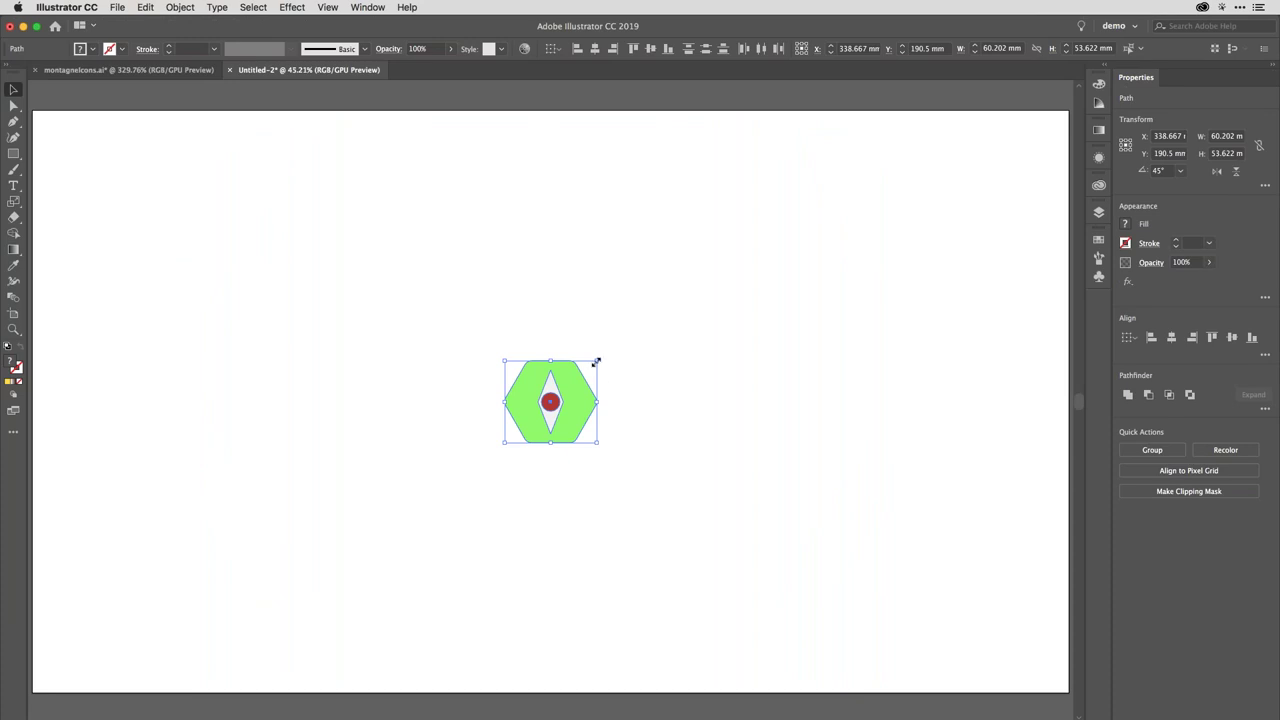
{"action": "left_click_drag", "start_coordinate": [597, 361], "coordinate": [672, 296]}
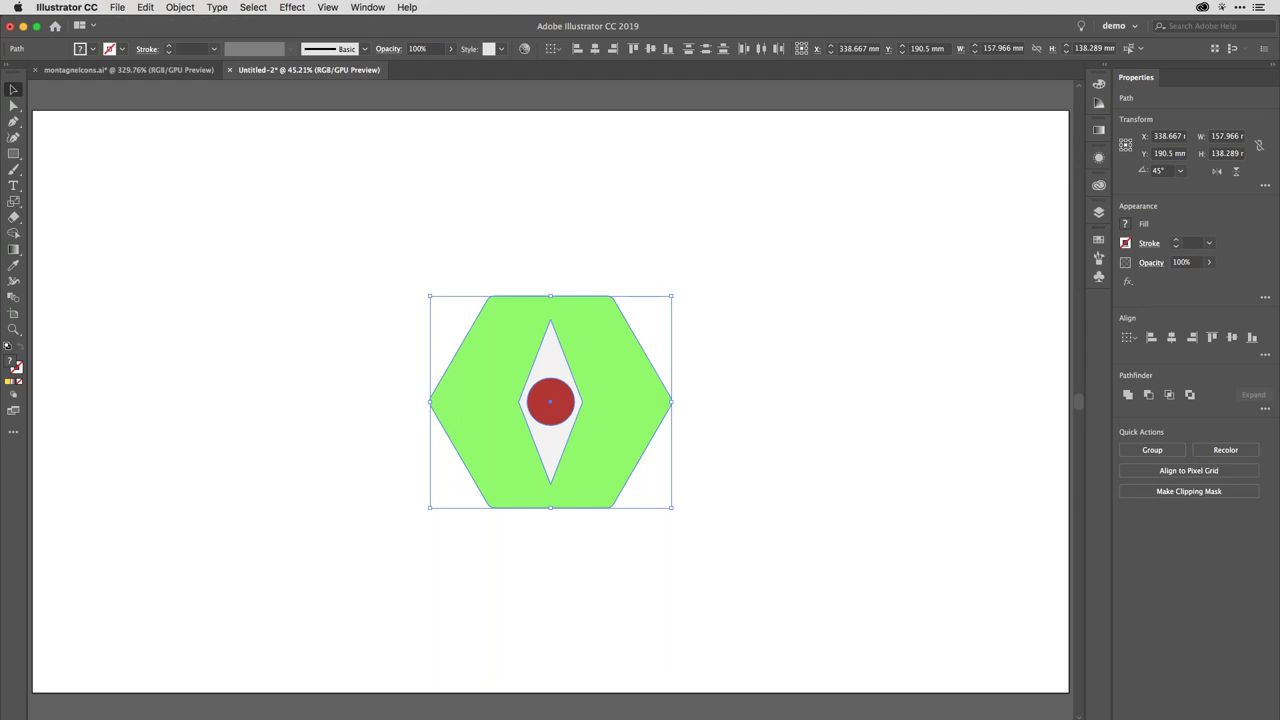
Move the icon to the artboard's upper left, duplicate it directly below, and fill the copy's hexagon with the purple colour-group swatch
{"action": "left_click_drag", "start_coordinate": [640, 363], "coordinate": [505, 487]}
{"action": "left_click", "coordinate": [683, 460]}
{"action": "left_click", "coordinate": [505, 495]}
{"action": "left_click", "coordinate": [88, 49]}
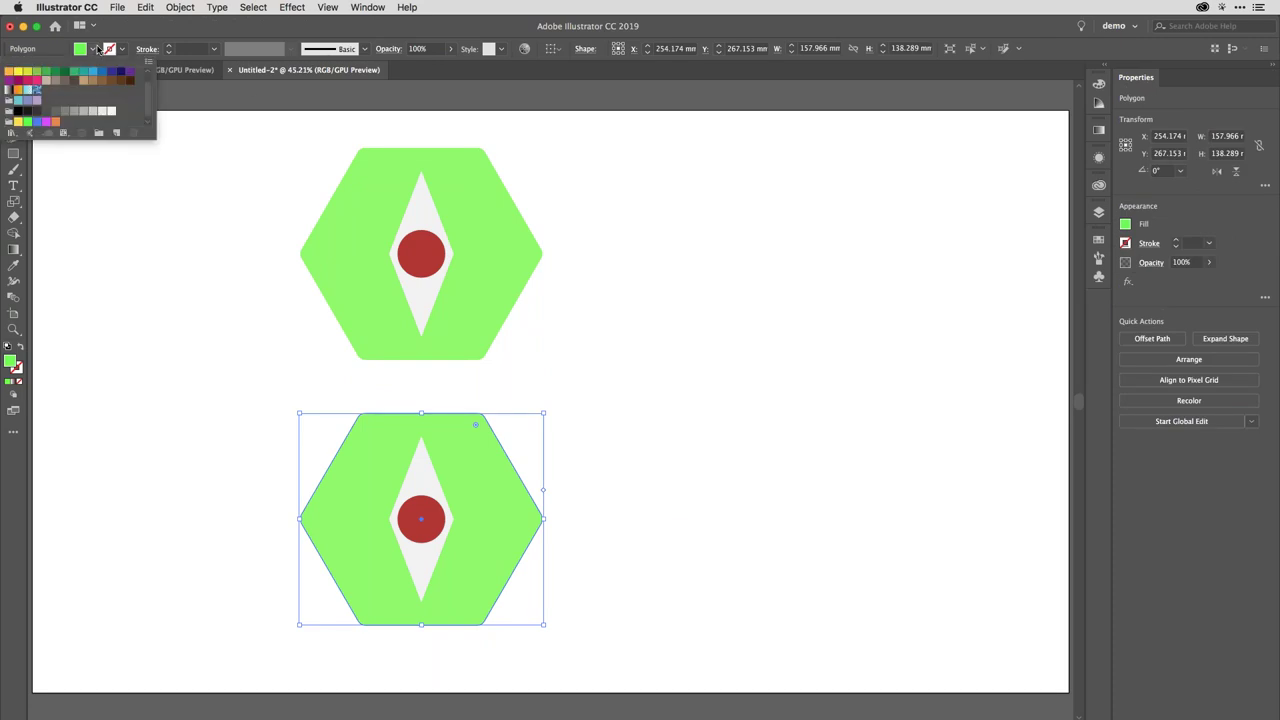
{"action": "left_click", "coordinate": [46, 122]}
{"action": "left_click", "coordinate": [660, 373]}
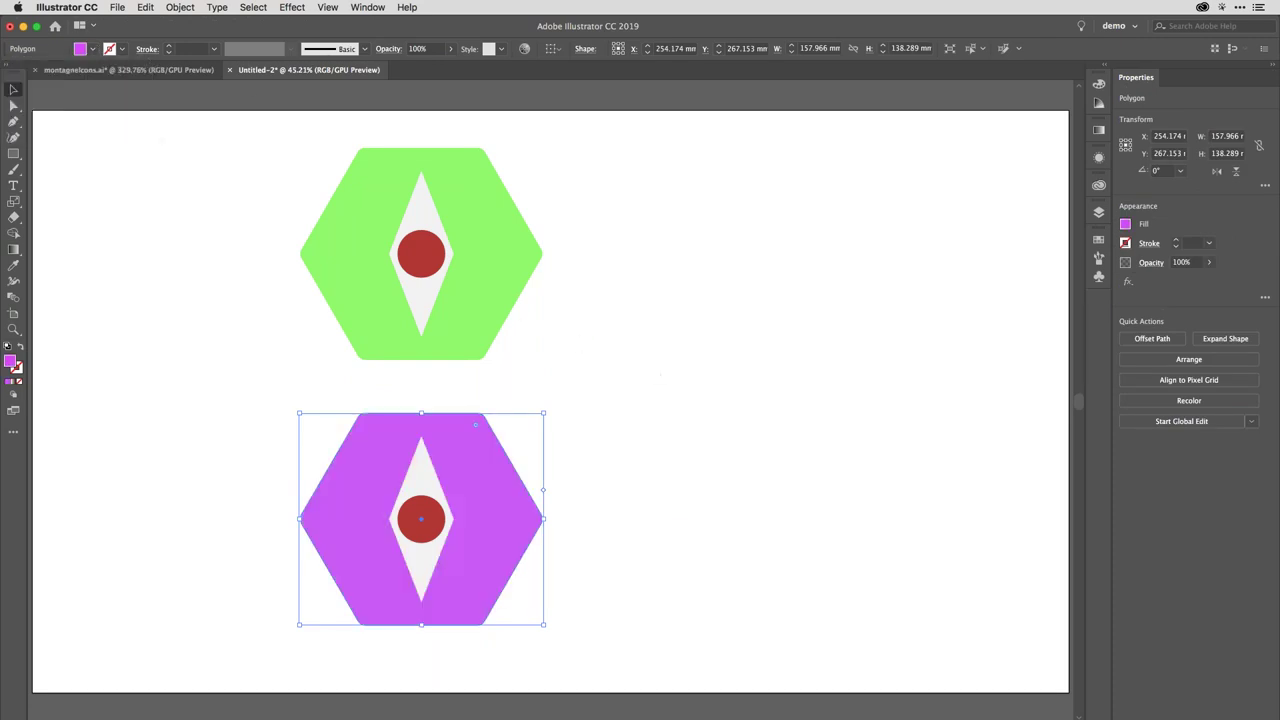
{"action": "left_click", "coordinate": [640, 376]}
Select the whole green icon and delete all unused symbols from the document
{"action": "left_click_drag", "start_coordinate": [586, 161], "coordinate": [273, 289]}
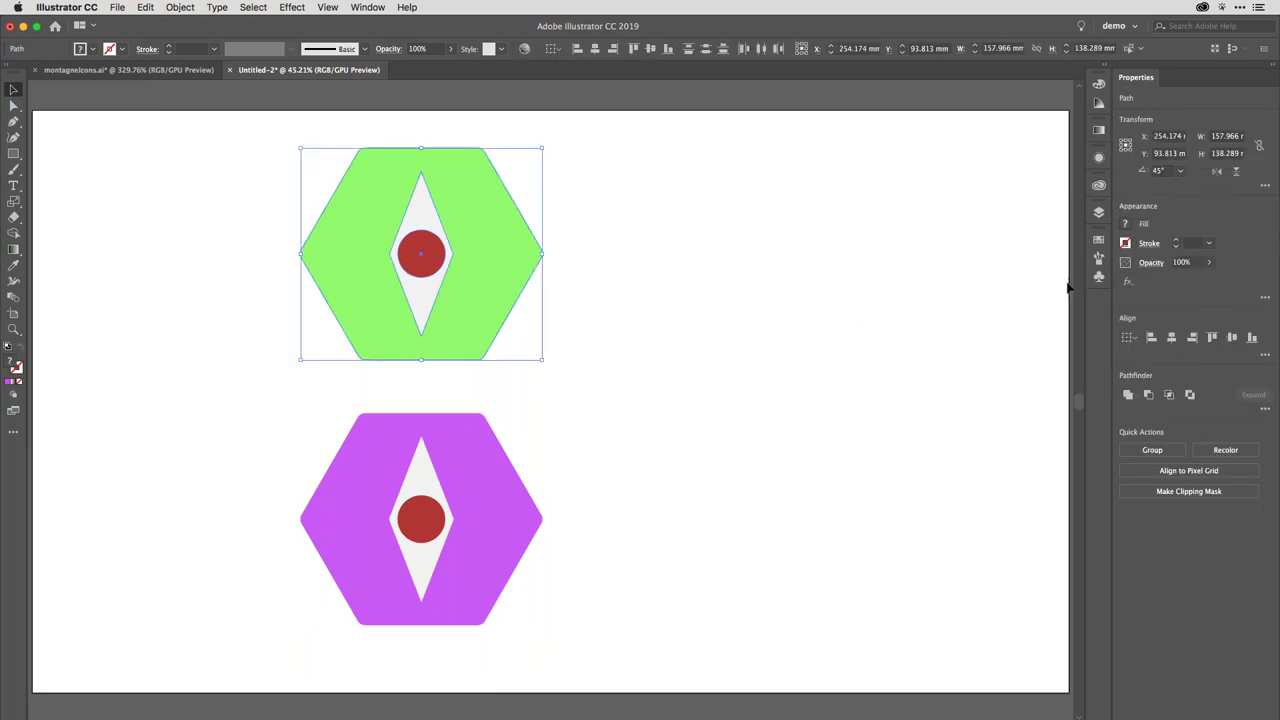
{"action": "left_click", "coordinate": [1099, 279]}
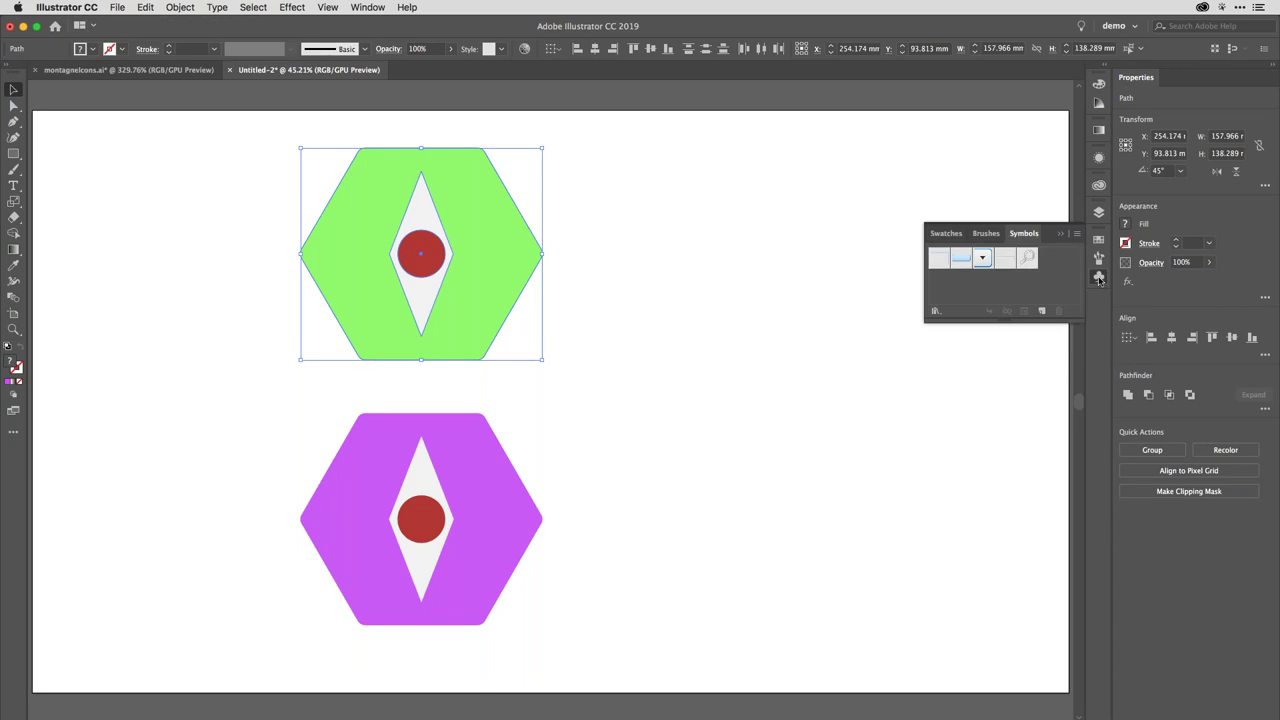
{"action": "left_click", "coordinate": [1076, 233]}
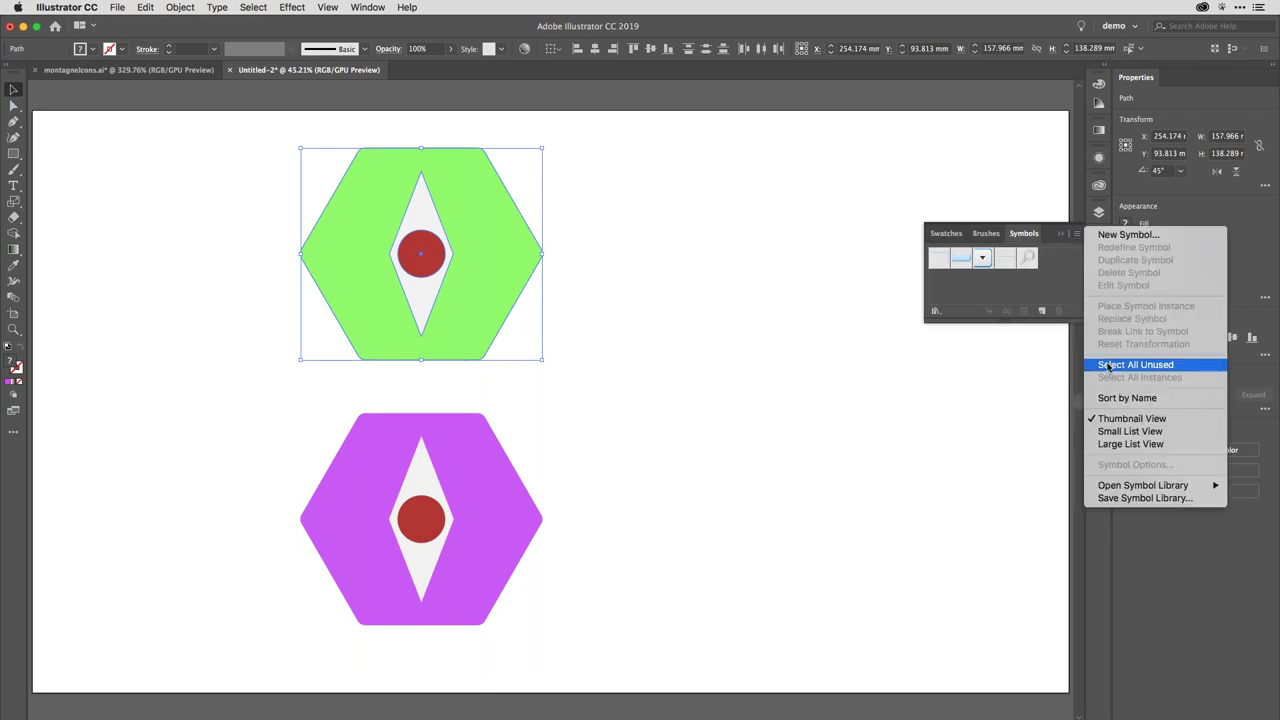
{"action": "left_click", "coordinate": [1108, 365]}
{"action": "left_click", "coordinate": [1058, 311]}
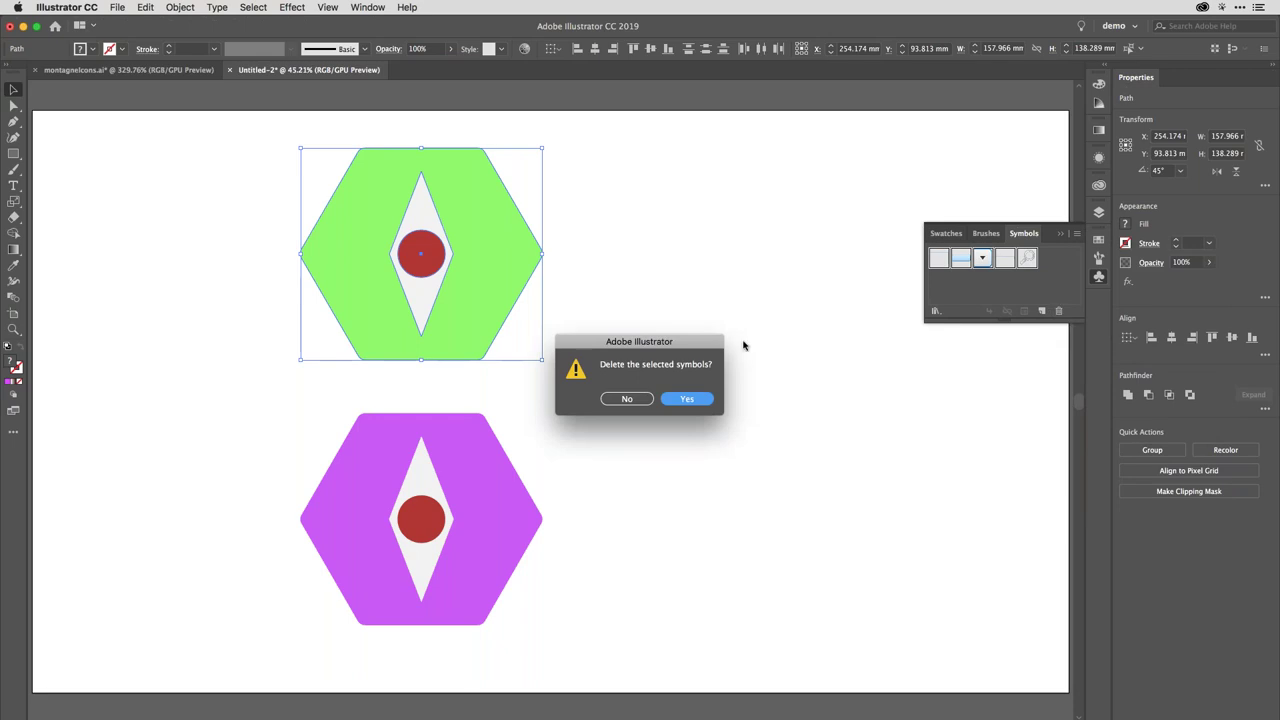
{"action": "left_click", "coordinate": [686, 399]}
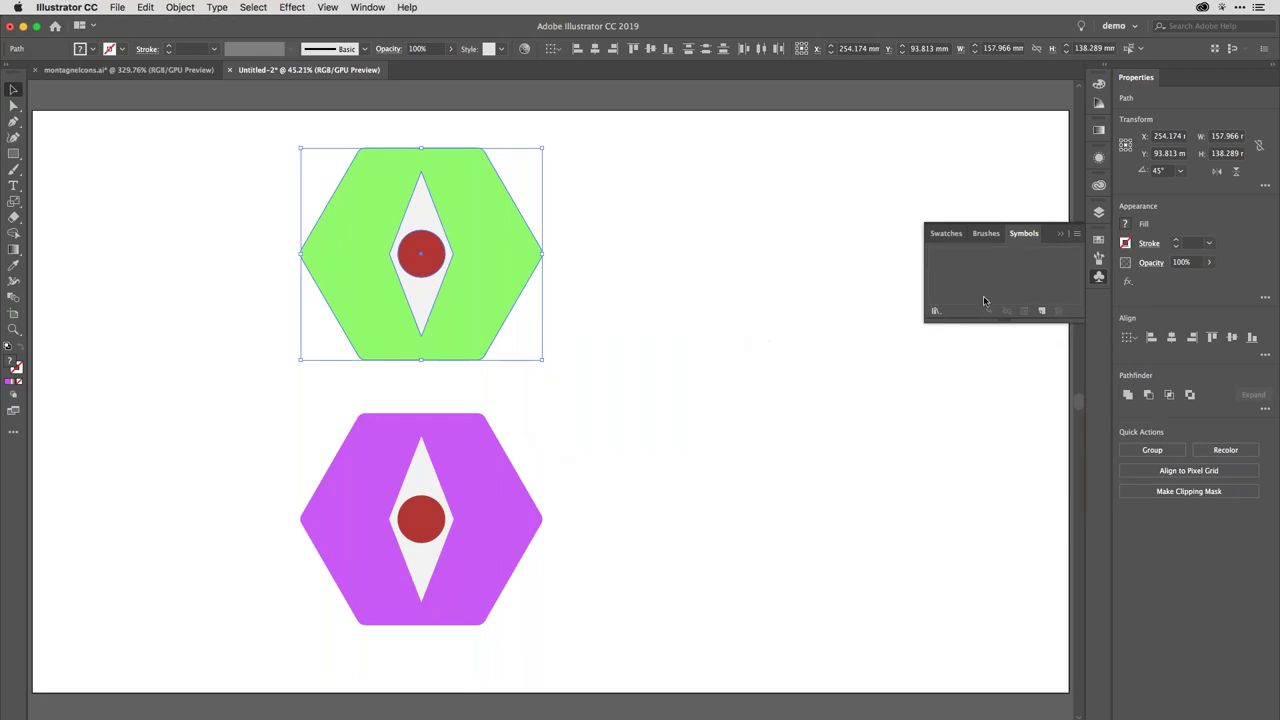
Create a Static Symbol named static from the selected green icon
{"action": "left_click", "coordinate": [1043, 313]}
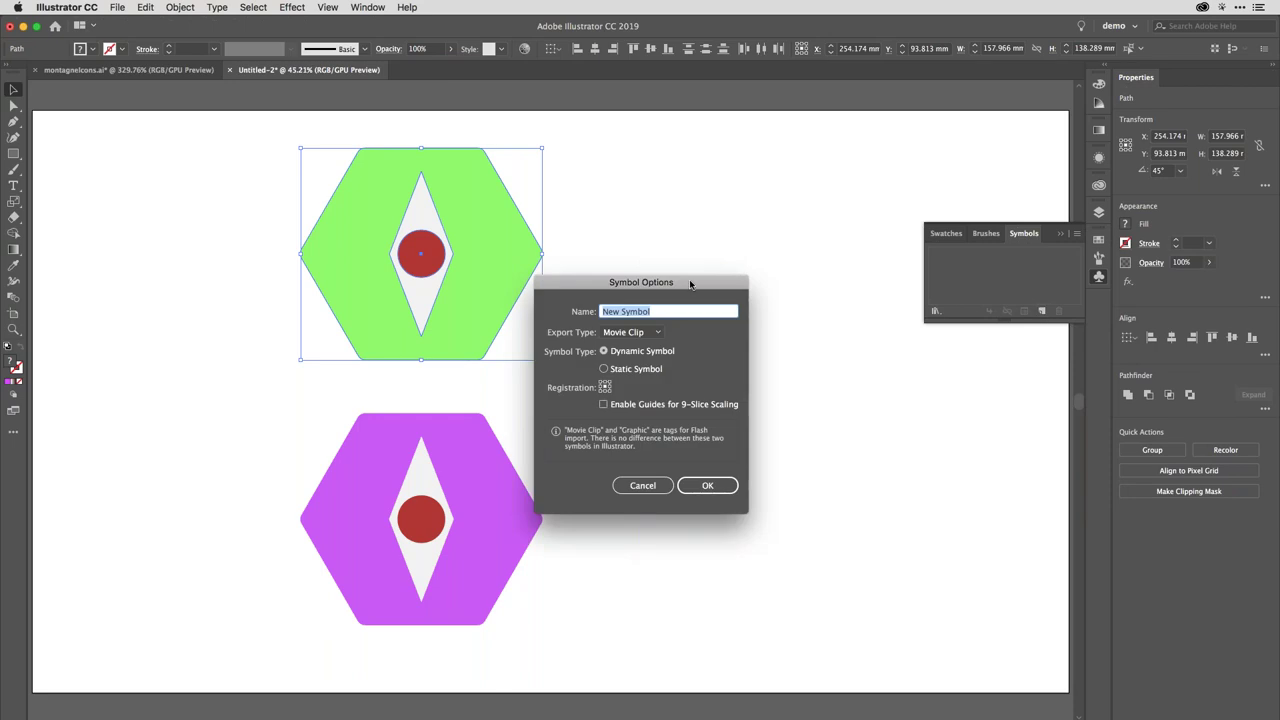
{"action": "left_click_drag", "start_coordinate": [689, 286], "coordinate": [799, 240]}
{"action": "type", "text": "static"}
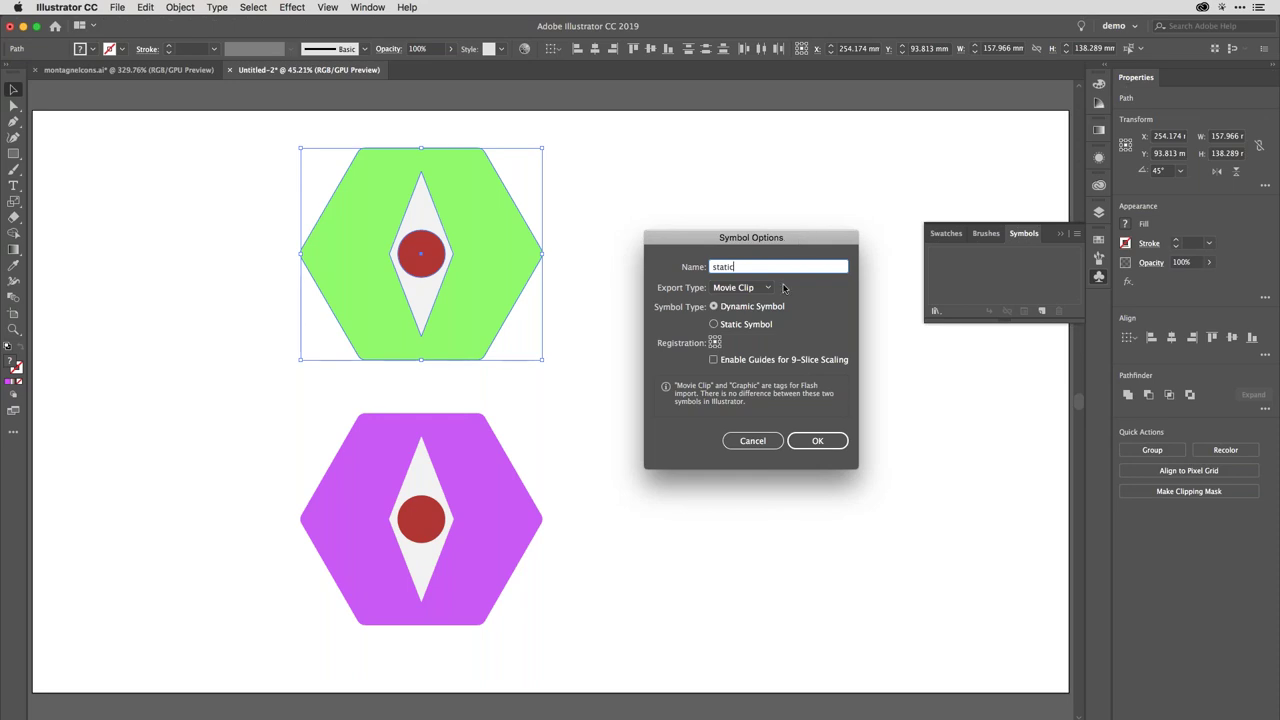
{"action": "left_click", "coordinate": [748, 326]}
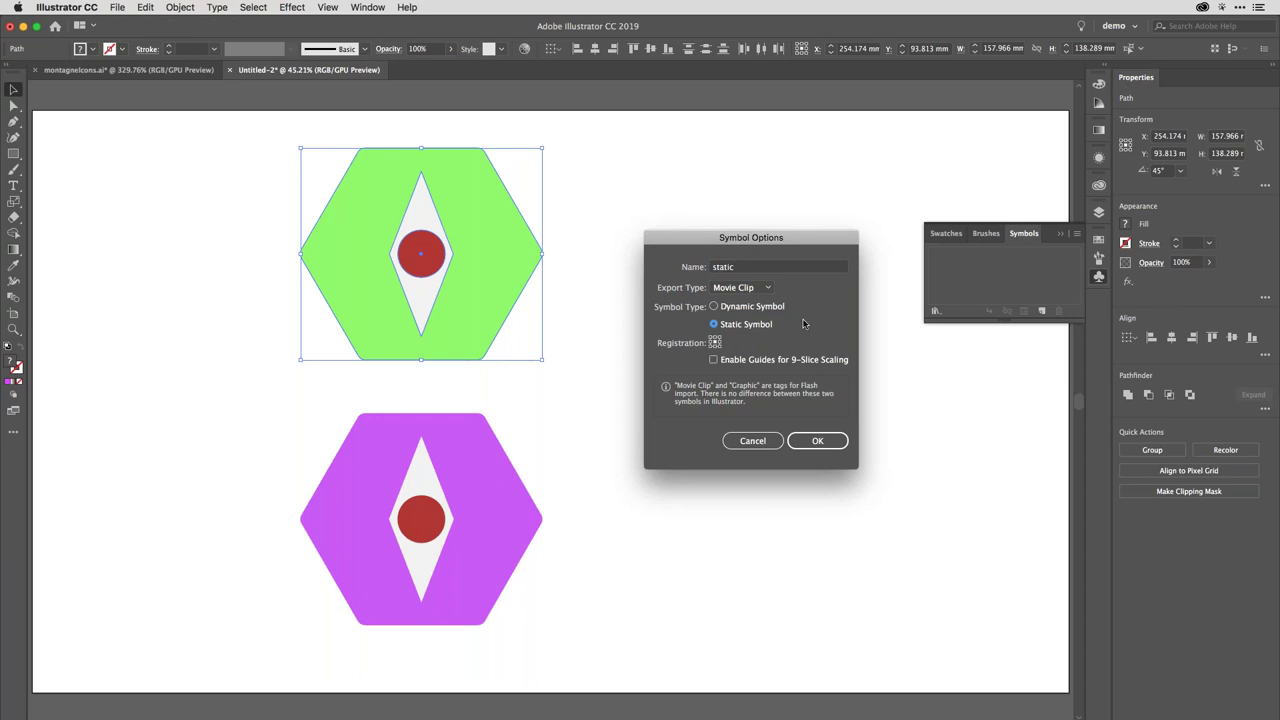
{"action": "left_click", "coordinate": [820, 441]}
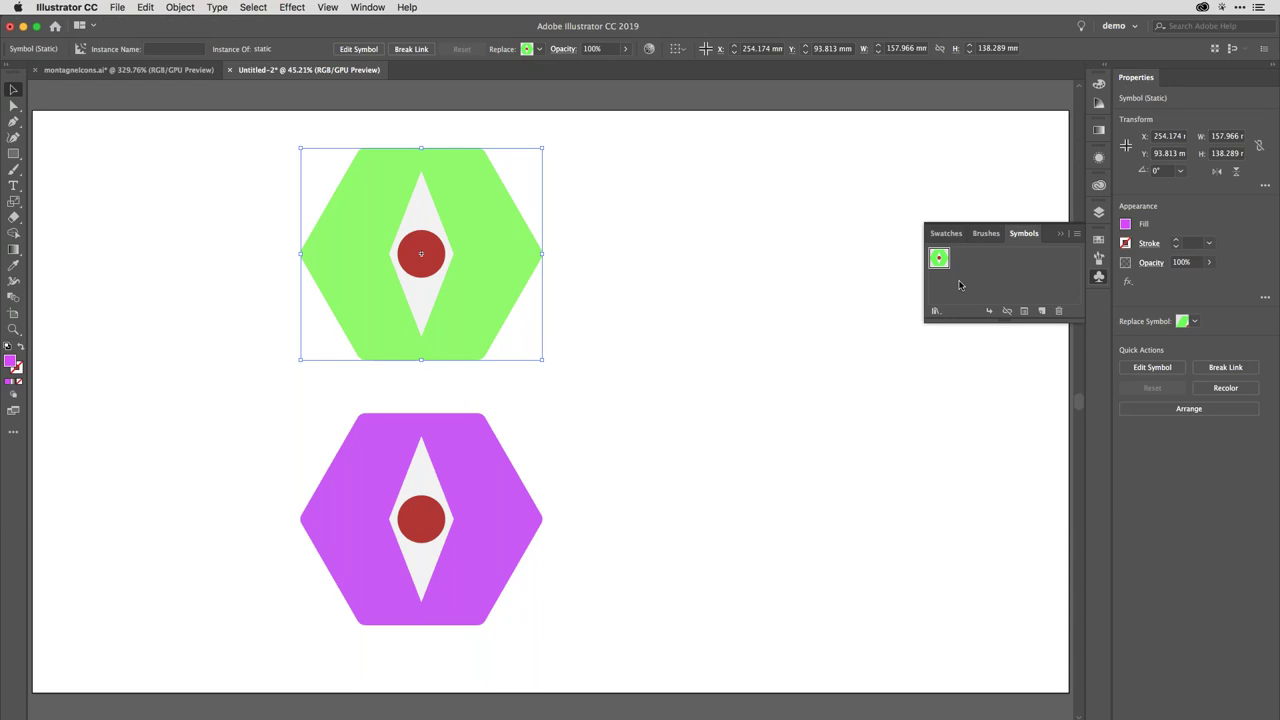
Create a Dynamic Symbol named dynamic from the purple hexagon icon
{"action": "left_click_drag", "start_coordinate": [570, 436], "coordinate": [345, 540]}
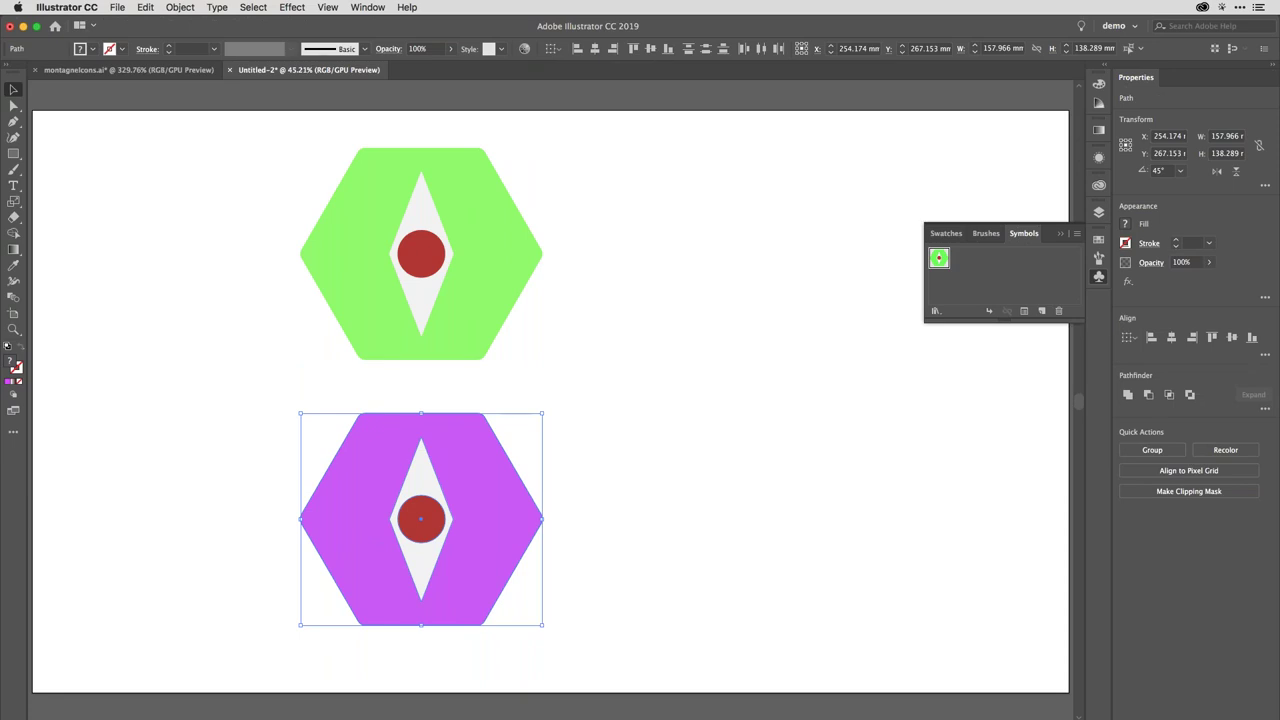
{"action": "left_click", "coordinate": [1041, 311]}
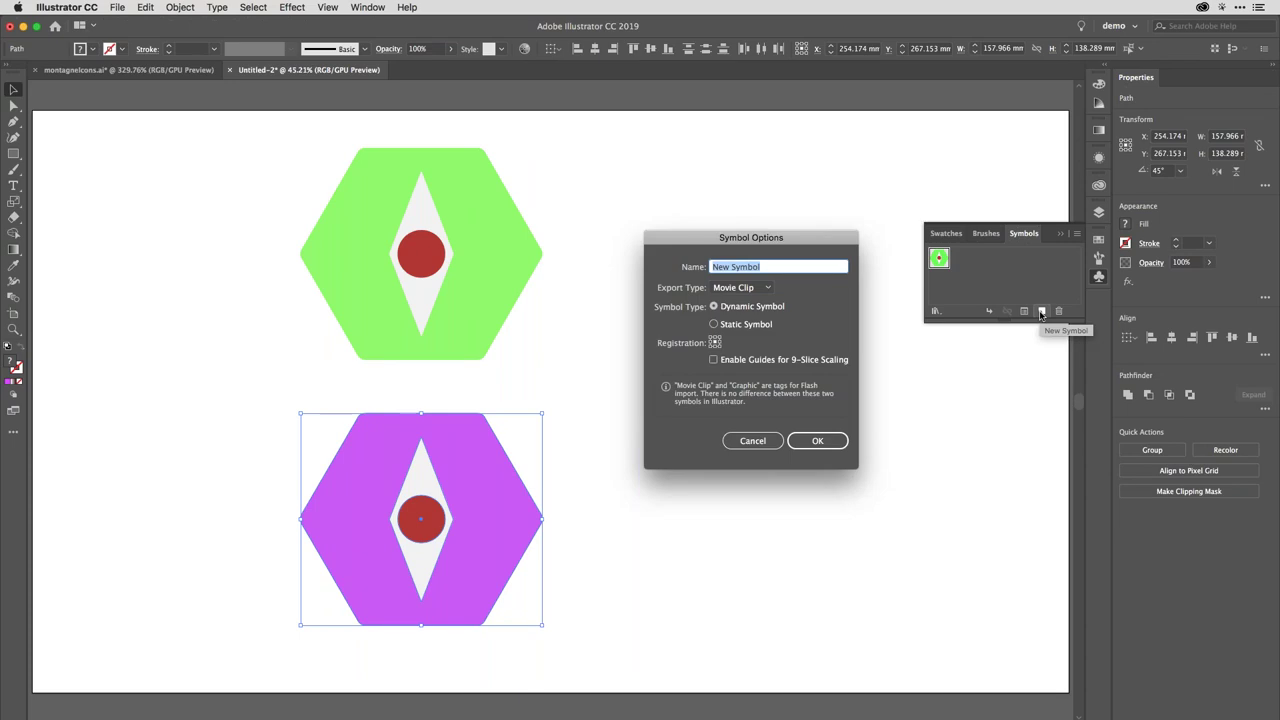
{"action": "type", "text": "dynamic"}
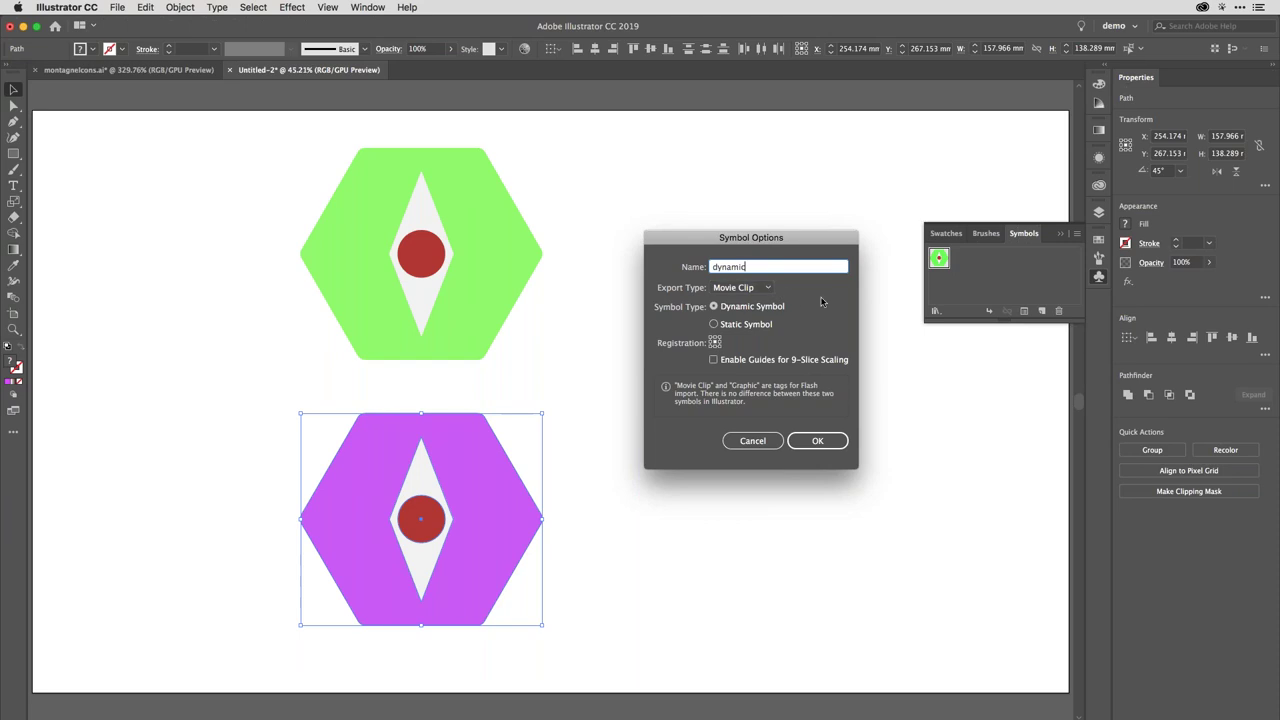
{"action": "left_click", "coordinate": [817, 441]}
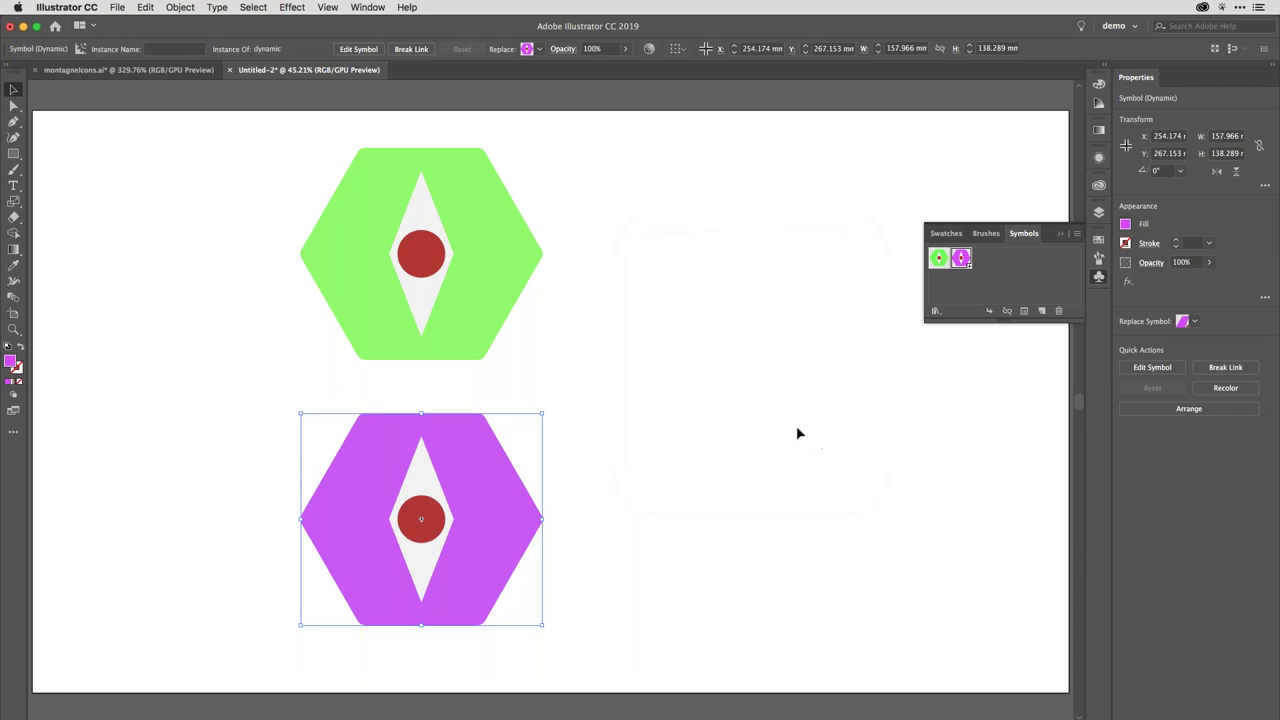
Try to select and move only the red circle inside the green static symbol with the Direct Selection tool
{"action": "left_click", "coordinate": [731, 396]}
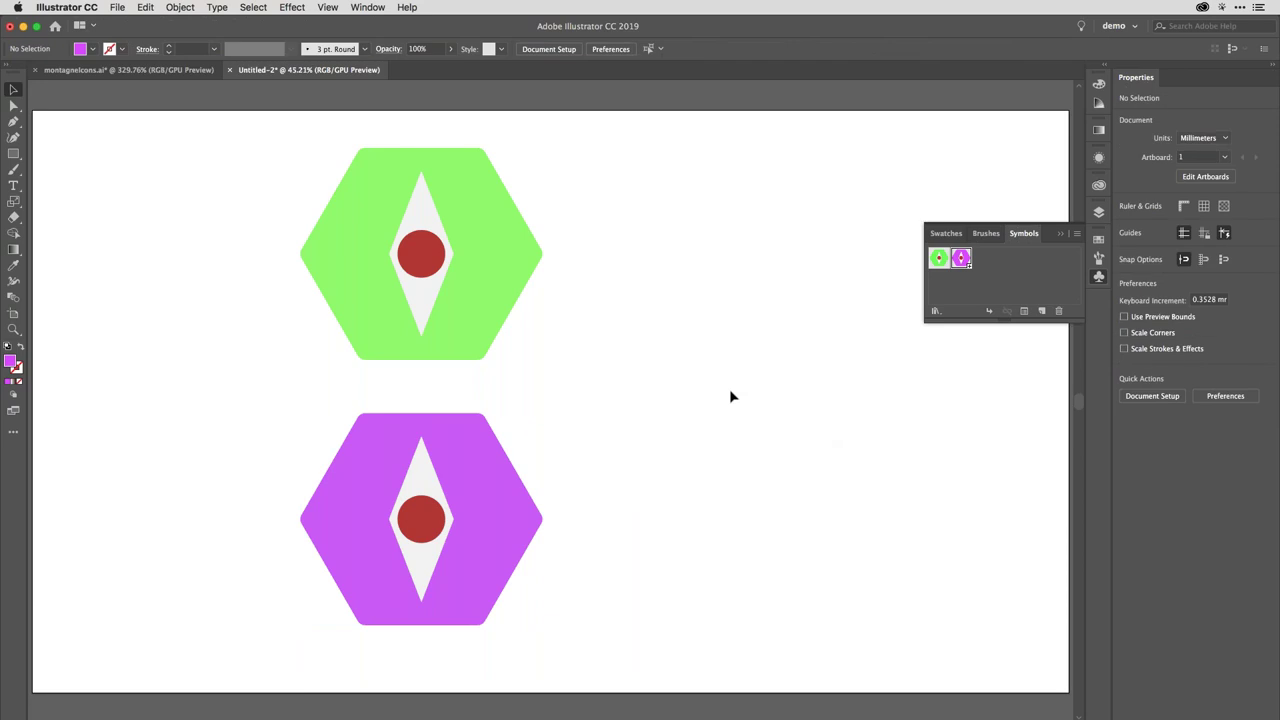
{"action": "key", "text": "a"}
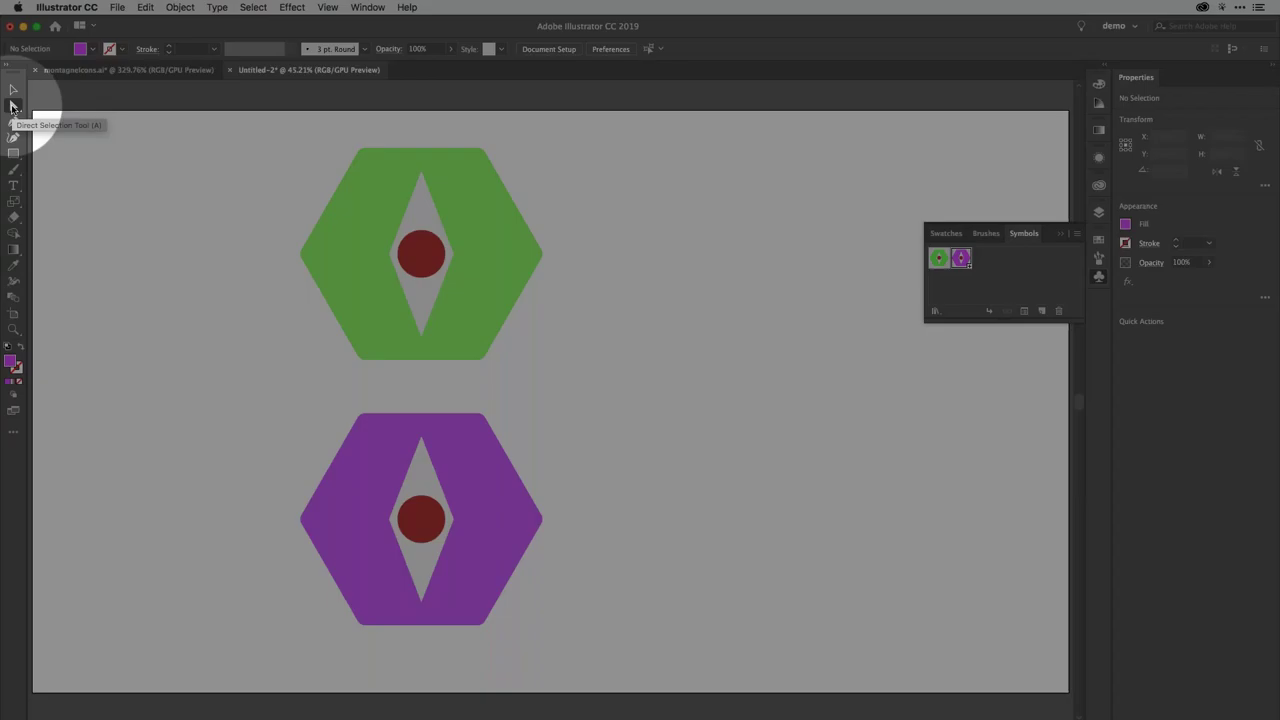
{"action": "left_click", "coordinate": [12, 105]}
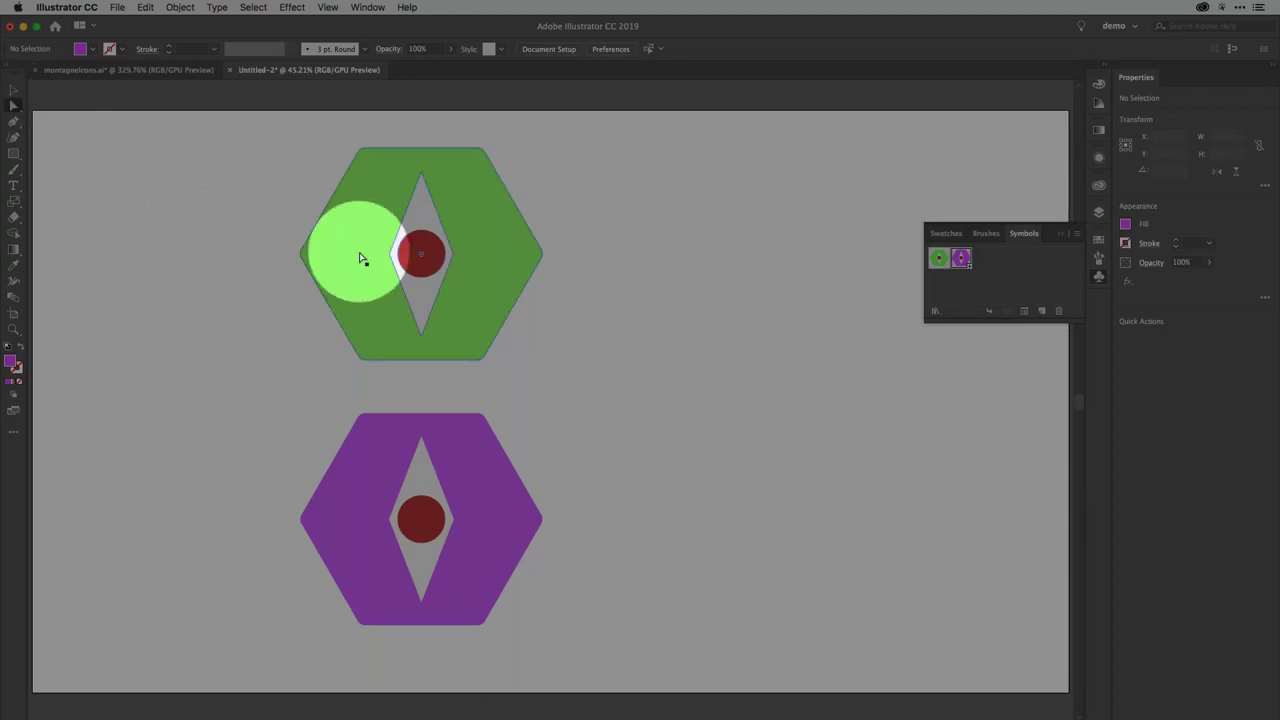
{"action": "left_click", "coordinate": [418, 253]}
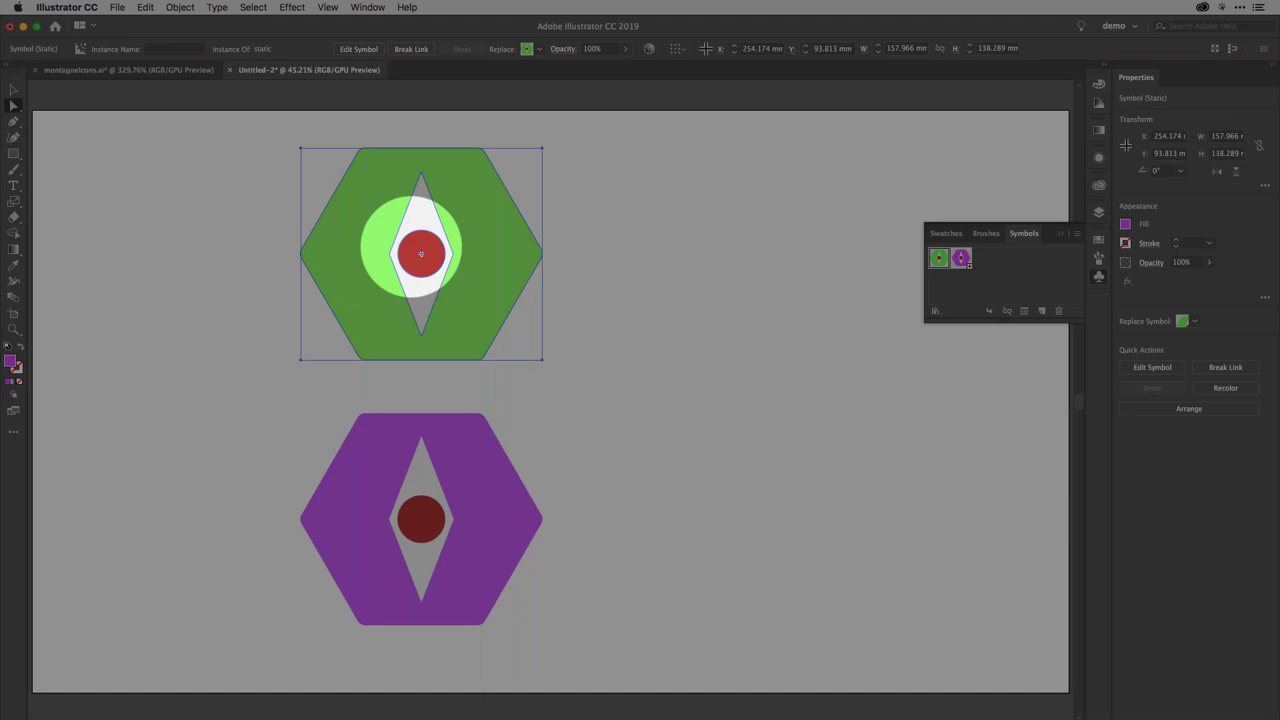
{"action": "left_click_drag", "start_coordinate": [415, 250], "coordinate": [573, 234]}
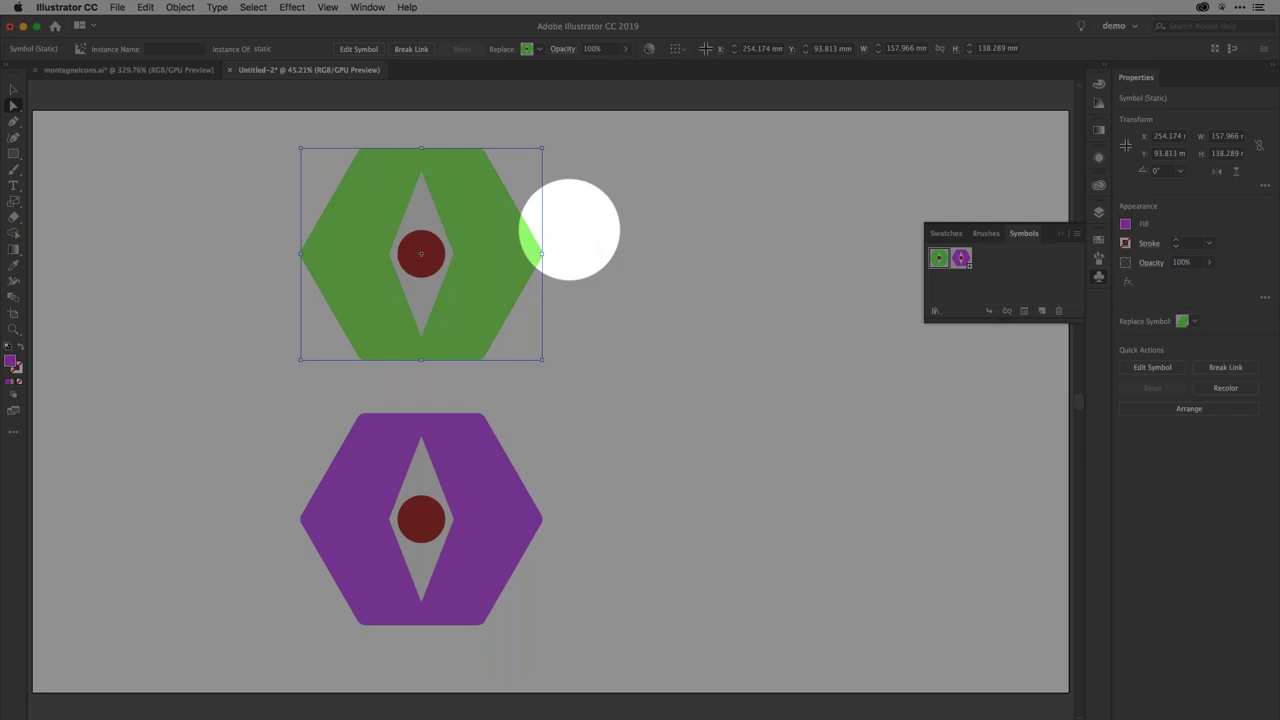
{"action": "double_click", "coordinate": [569, 230]}
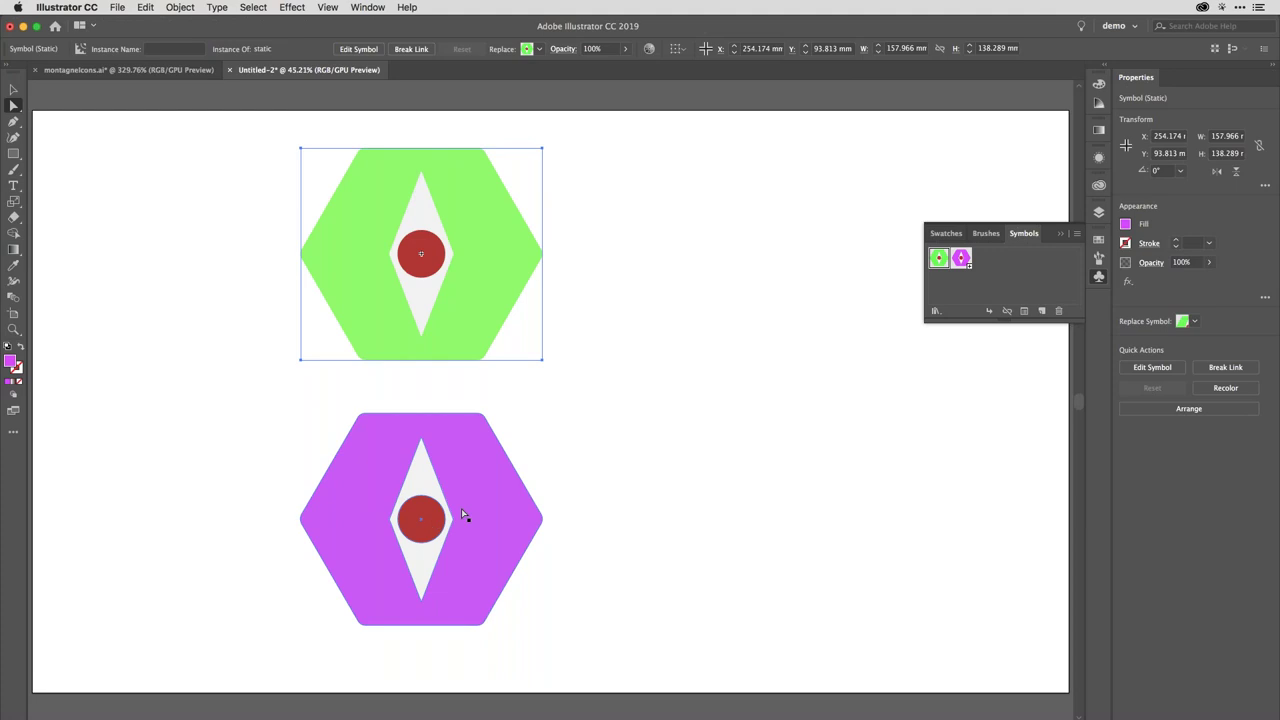
Fill the red circle inside the purple dynamic symbol with an orange swatch, without opening the symbol for editing
{"action": "left_click", "coordinate": [583, 451]}
{"action": "left_click", "coordinate": [430, 520]}
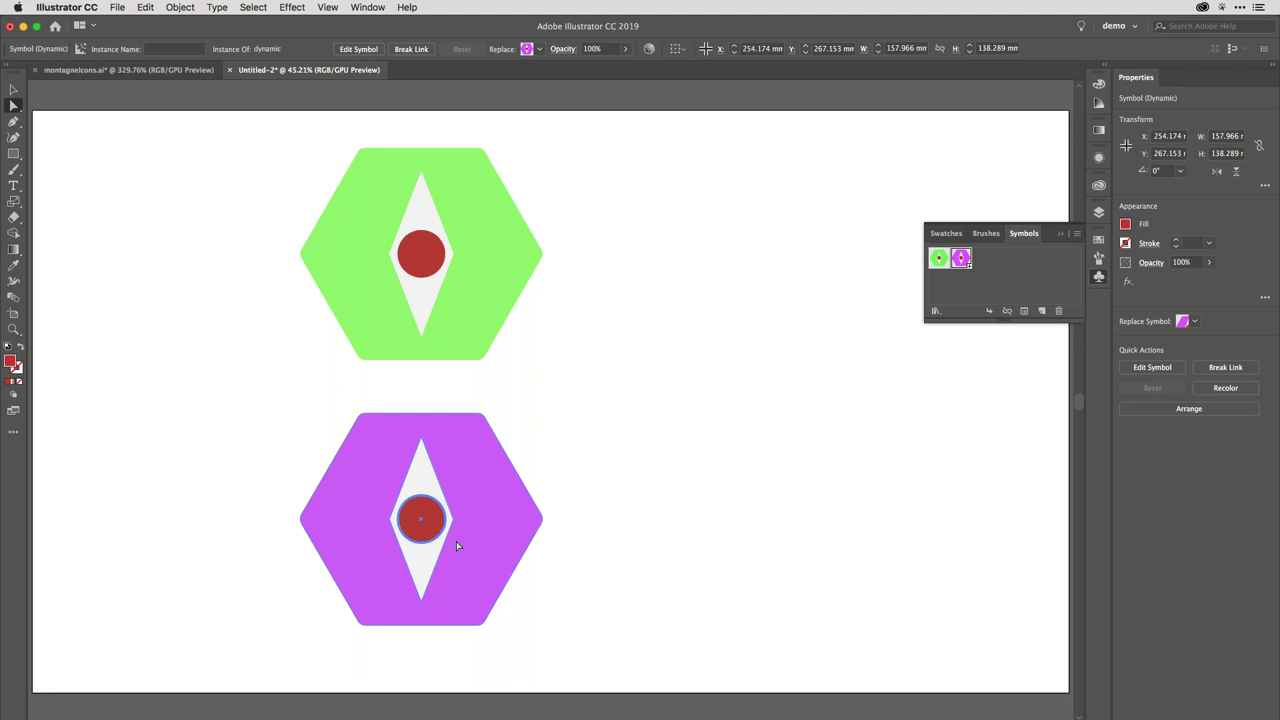
{"action": "scroll", "coordinate": [456, 545], "scroll_direction": "up", "scroll_amount": 8}
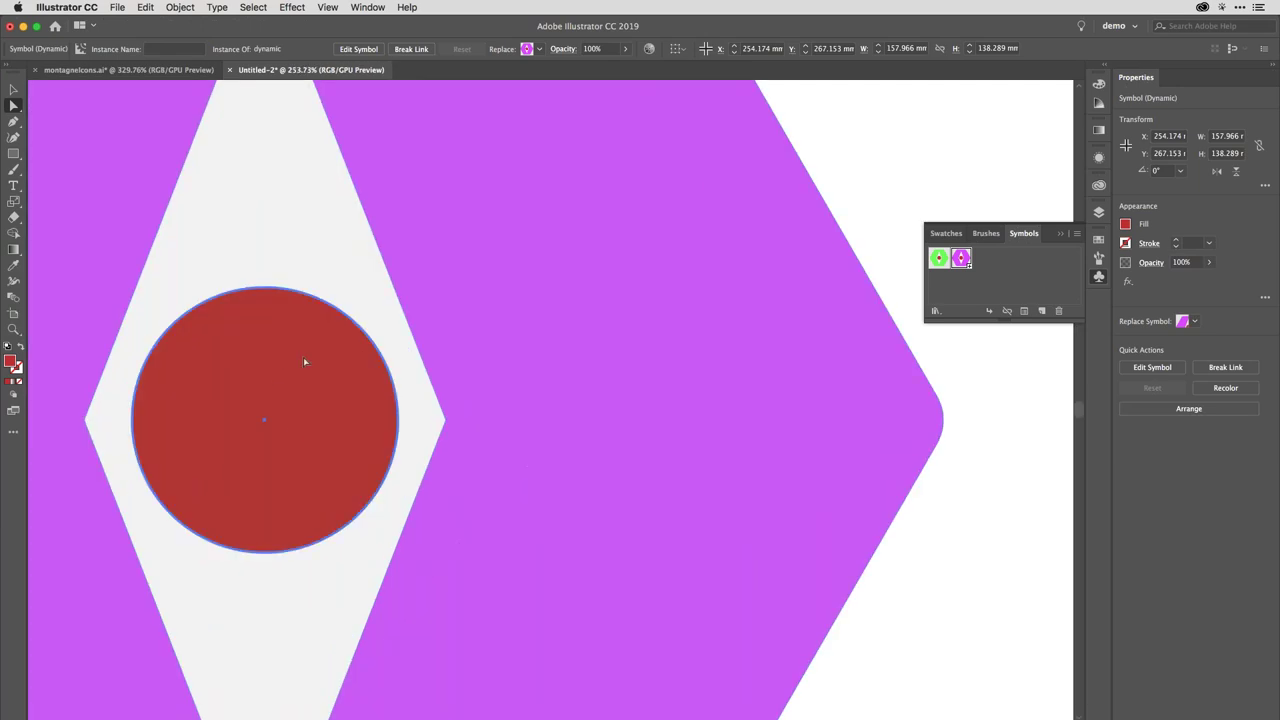
{"action": "scroll", "coordinate": [290, 397], "scroll_direction": "down", "scroll_amount": 5}
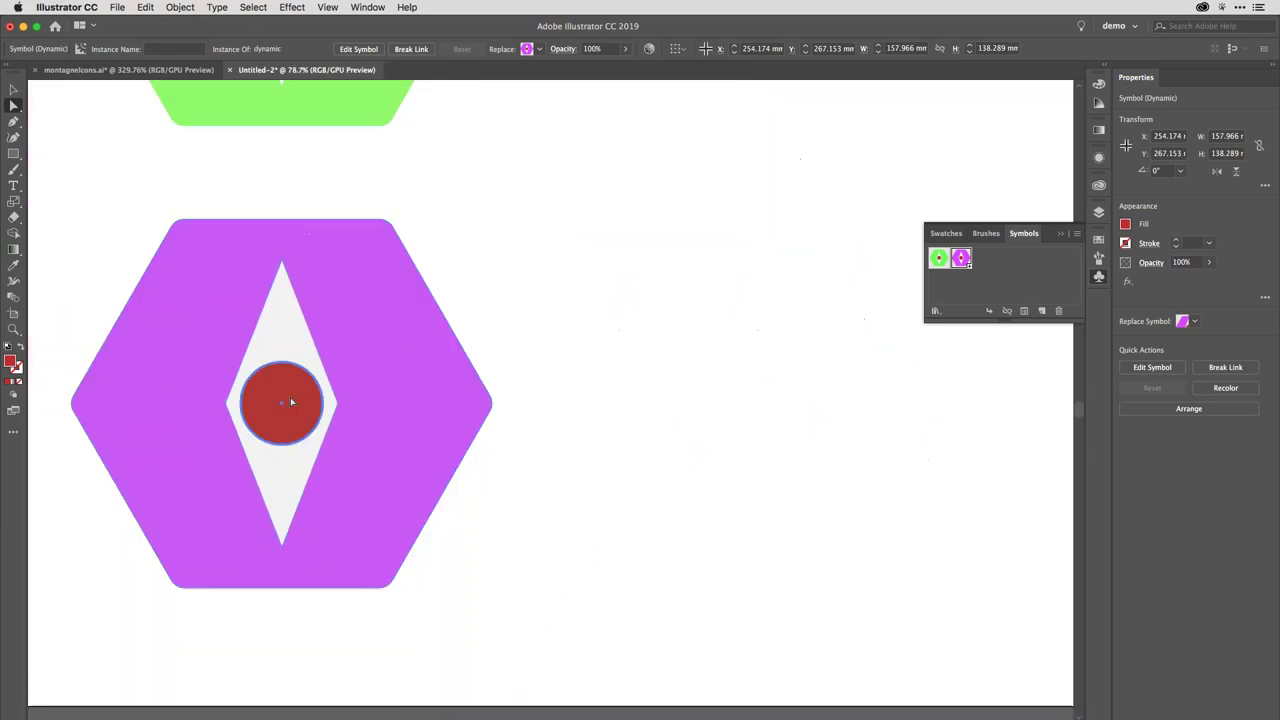
{"action": "scroll", "coordinate": [290, 397], "scroll_direction": "left", "scroll_amount": 5}
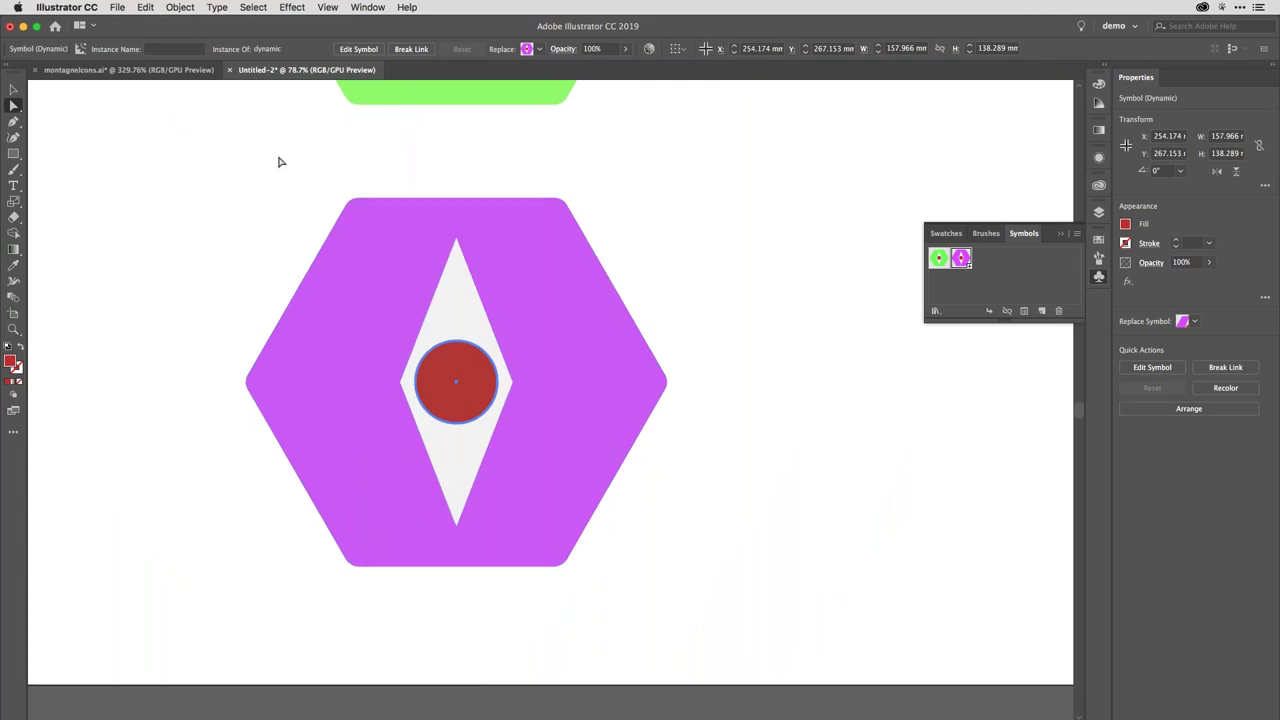
{"action": "left_click", "coordinate": [1127, 225]}
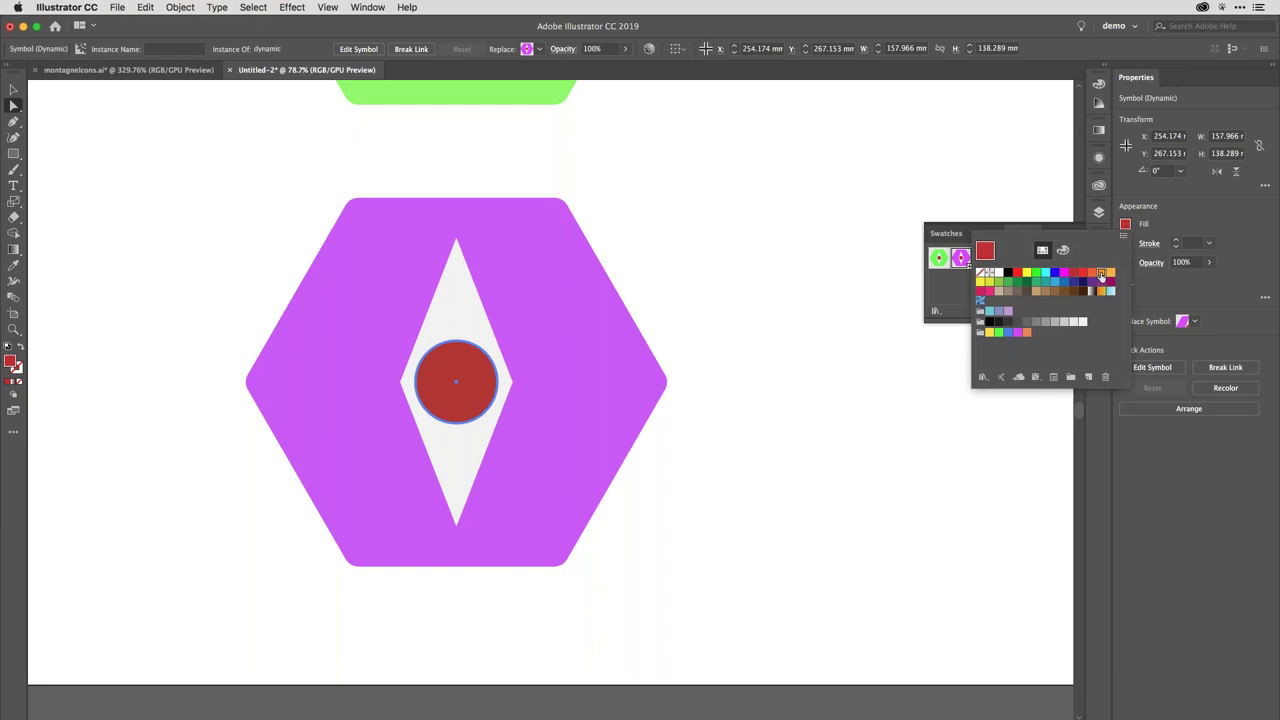
{"action": "left_click", "coordinate": [1101, 273]}
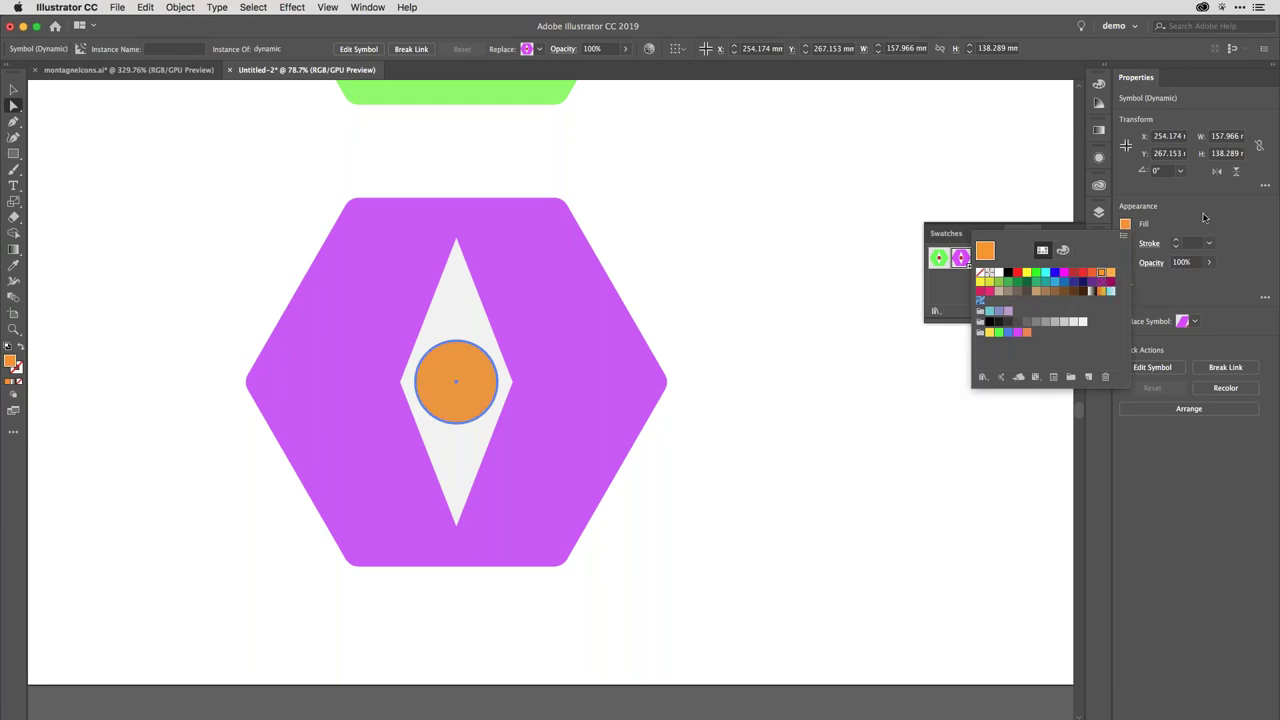
{"action": "left_click", "coordinate": [1204, 217]}
Try to rotate only the grey diamond inside the purple dynamic symbol, and reset the rotation to 0°
{"action": "left_click", "coordinate": [474, 302]}
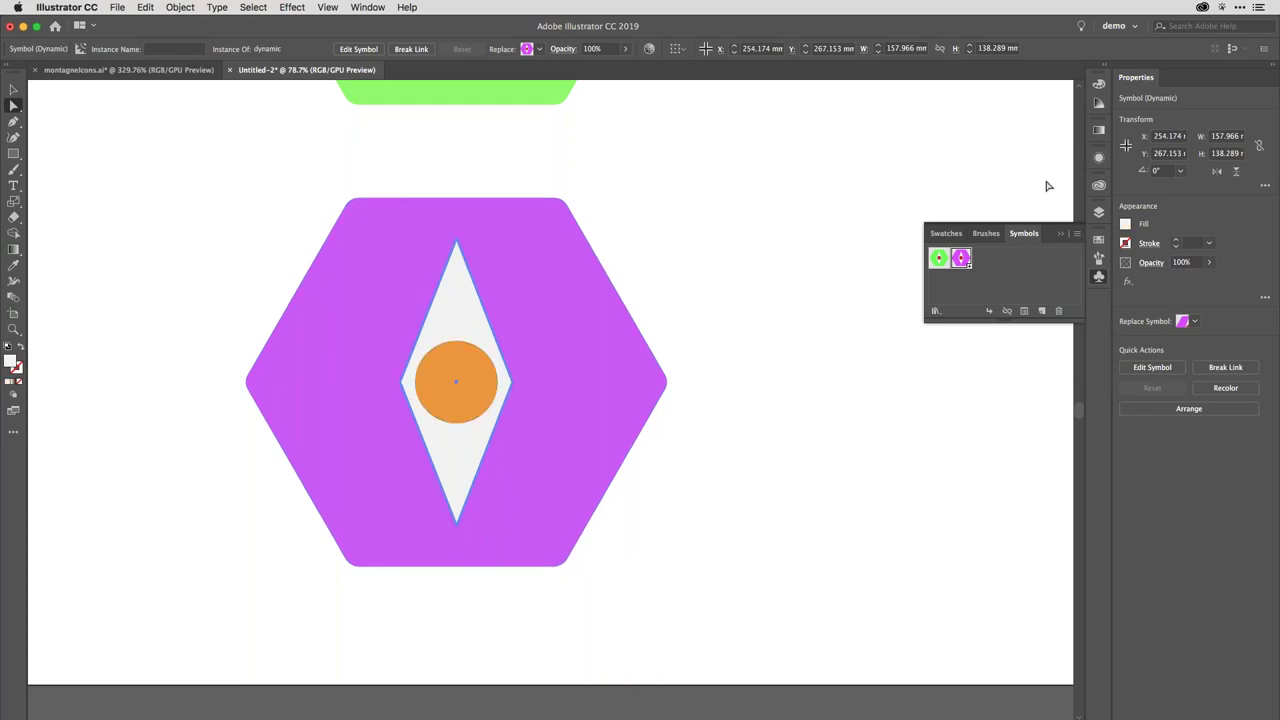
{"action": "scroll", "coordinate": [1162, 174], "scroll_direction": "up", "scroll_amount": 5}
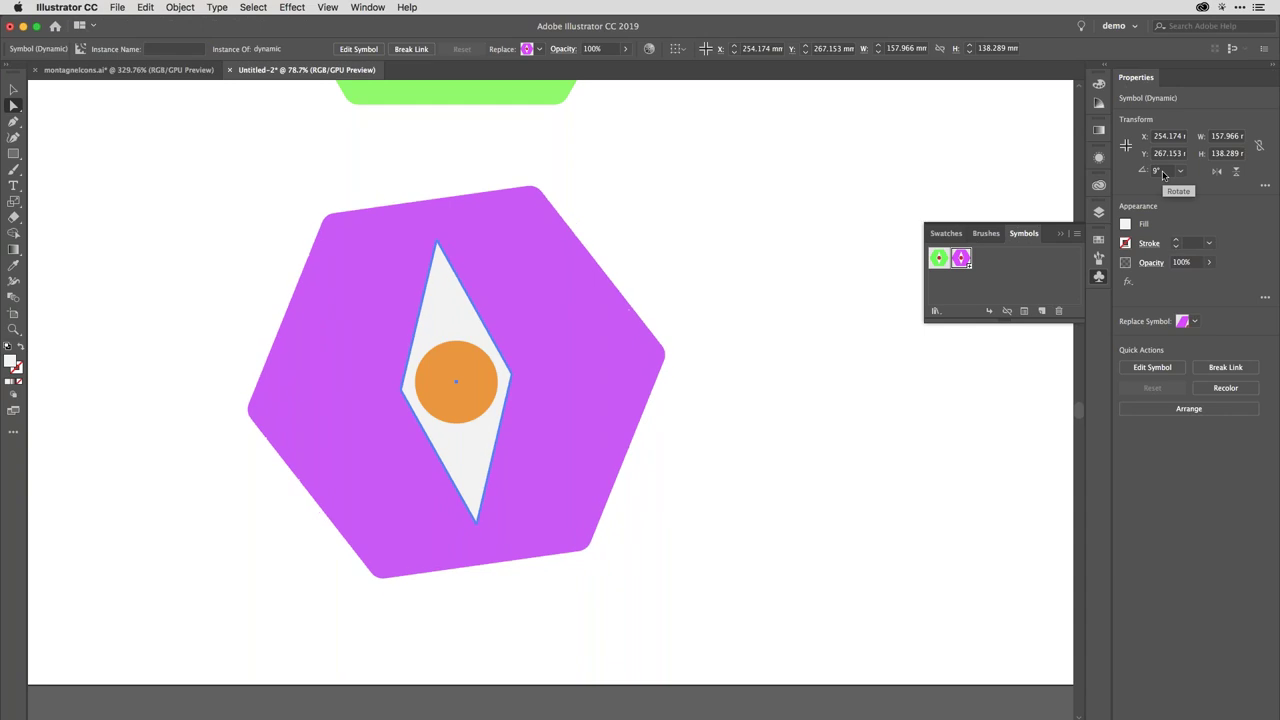
{"action": "scroll", "coordinate": [1162, 174], "scroll_direction": "up", "scroll_amount": 1}
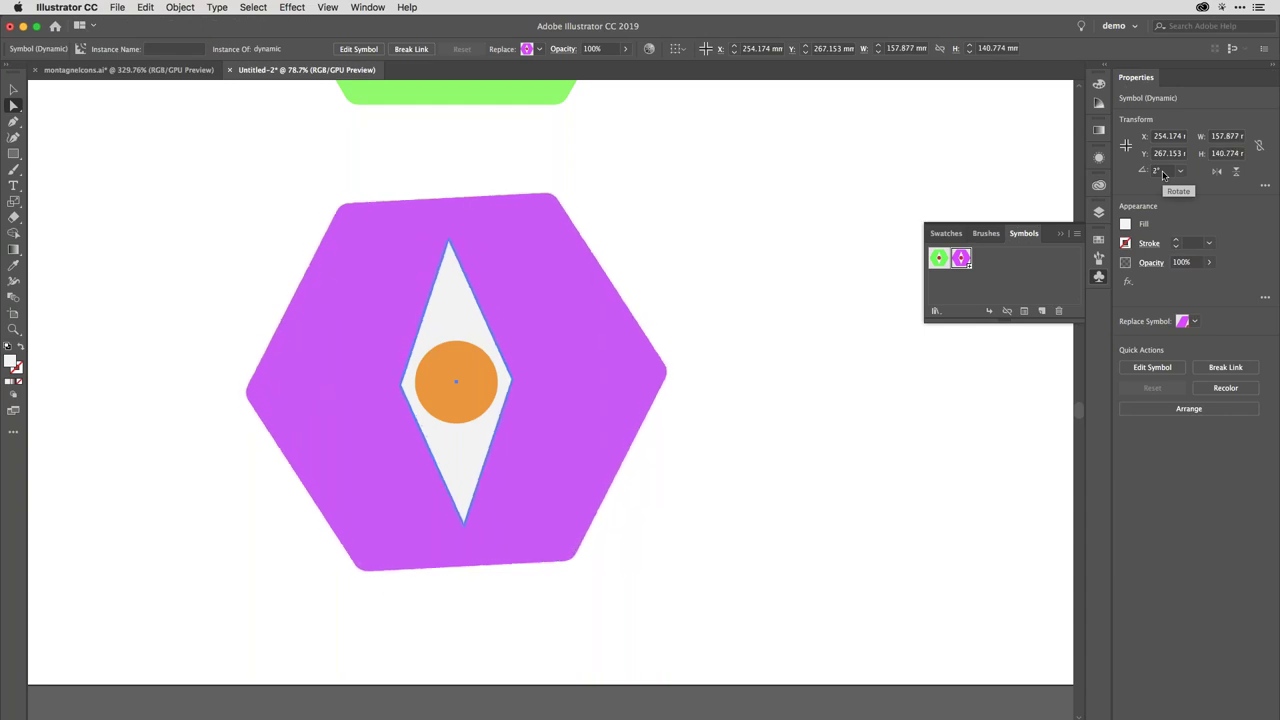
{"action": "key", "text": "Up"}
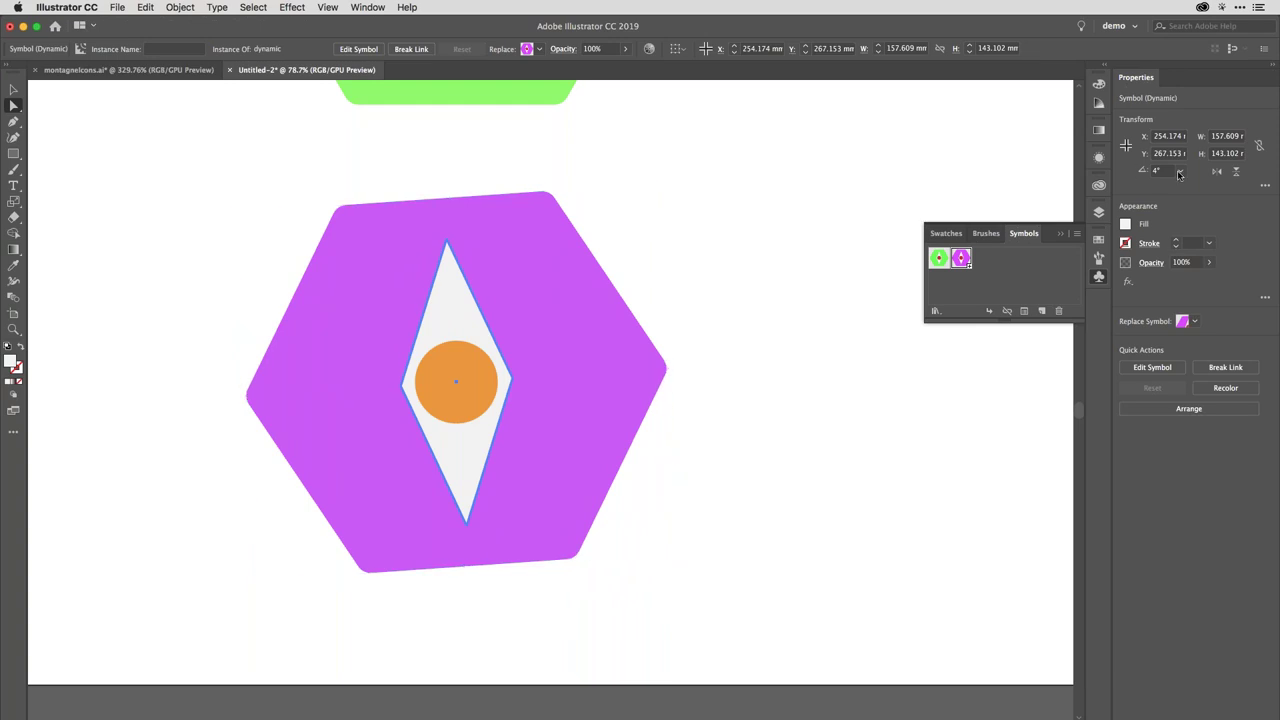
{"action": "left_click", "coordinate": [1179, 174]}
{"action": "left_click", "coordinate": [1188, 262]}
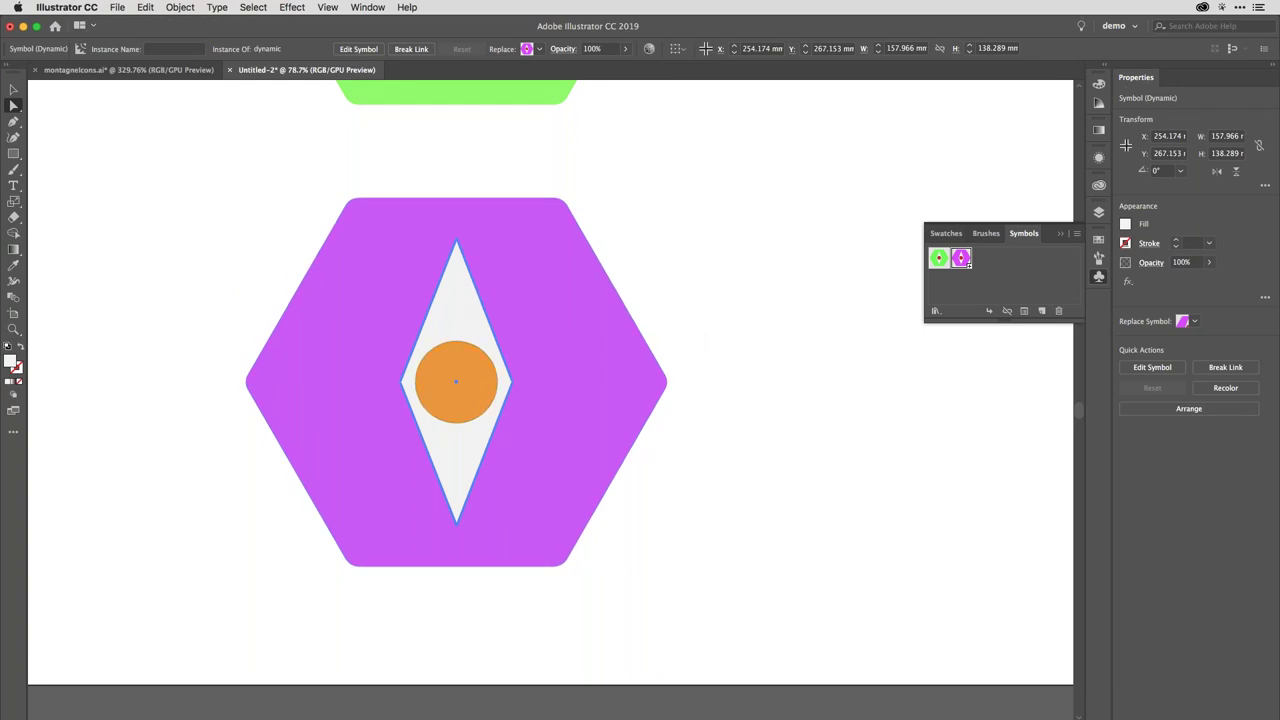
Check the symbols available as replacements, and compare the green static symbol with the recoloured dynamic one on the whole artboard
{"action": "left_click", "coordinate": [538, 49]}
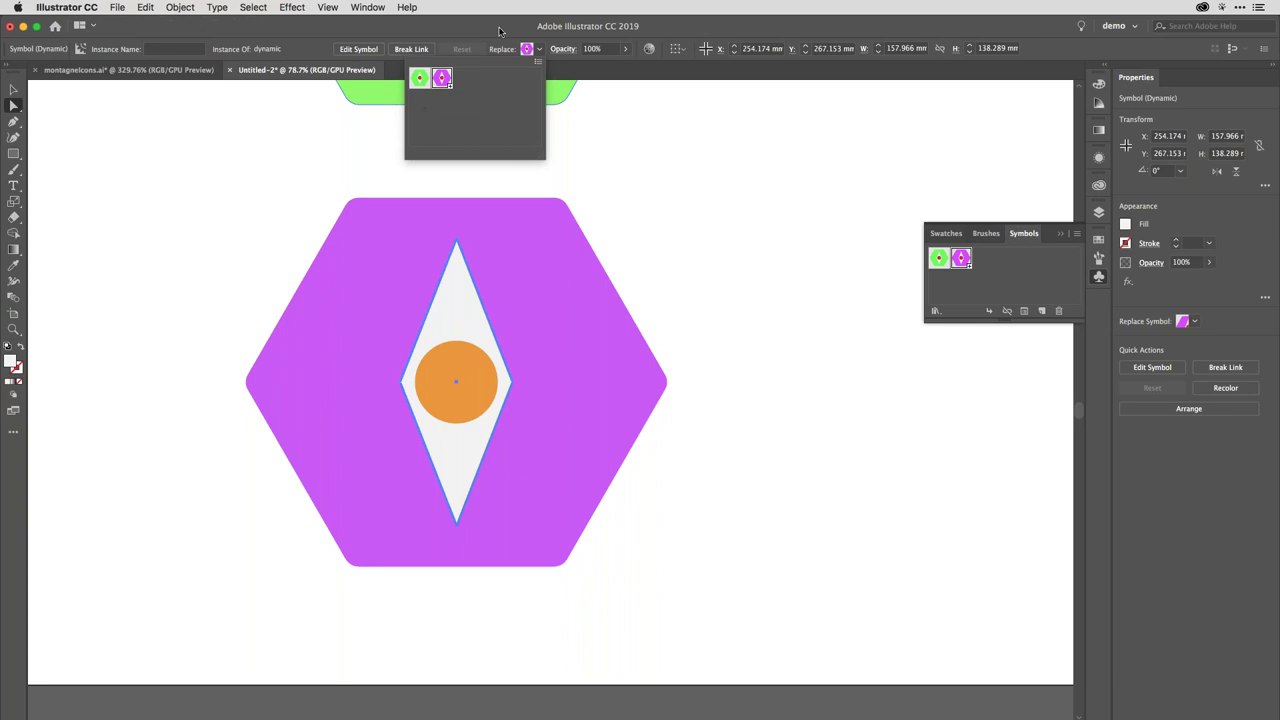
{"action": "key", "text": "super+0"}
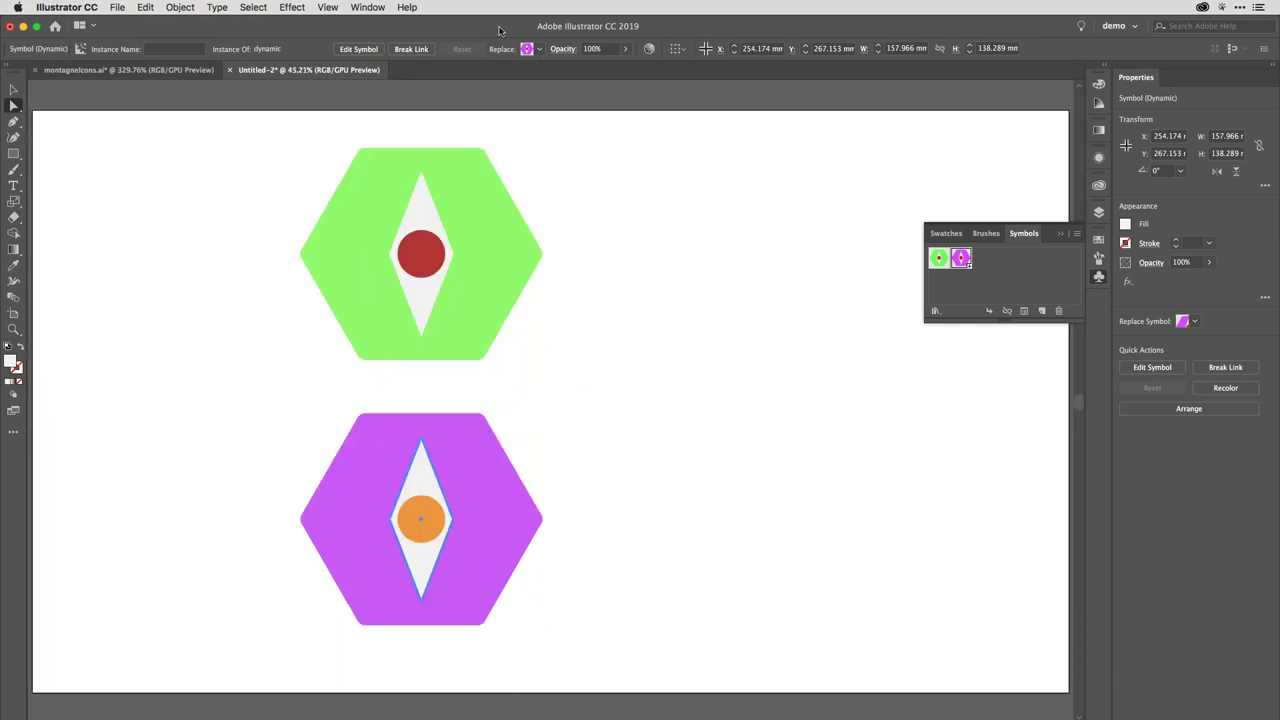
{"action": "left_click", "coordinate": [622, 318]}
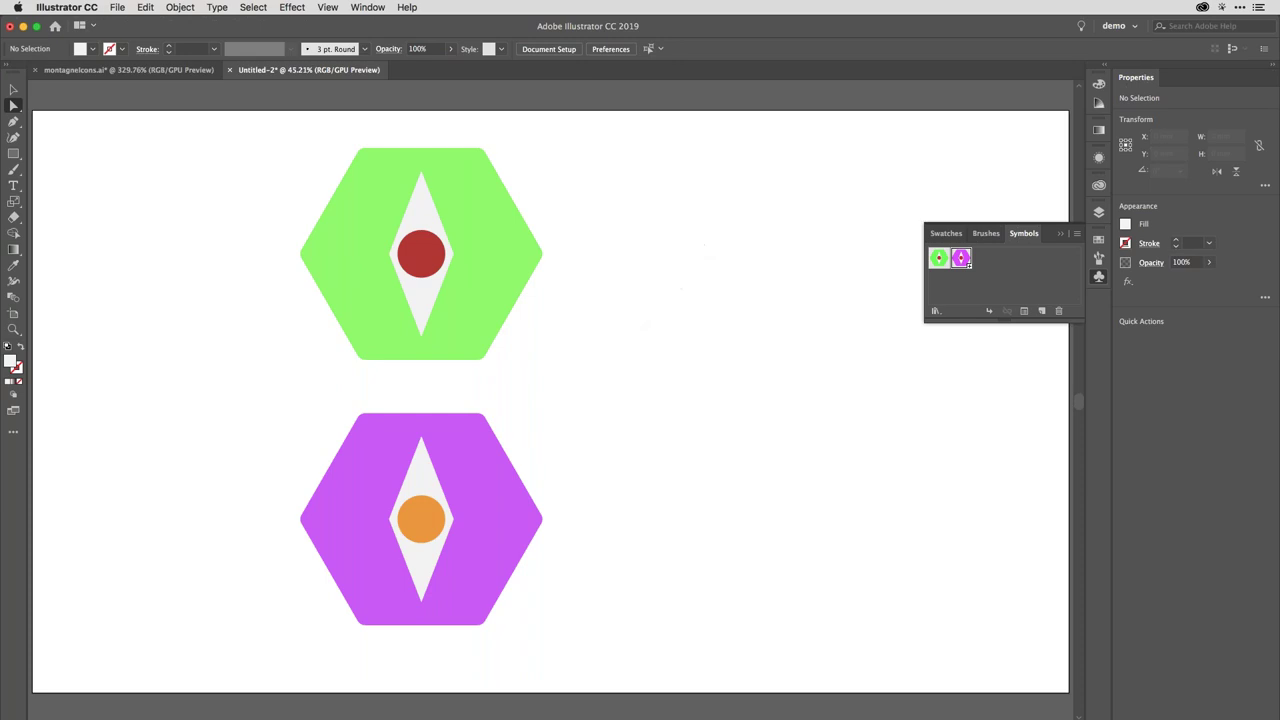
{"action": "left_click", "coordinate": [423, 204]}
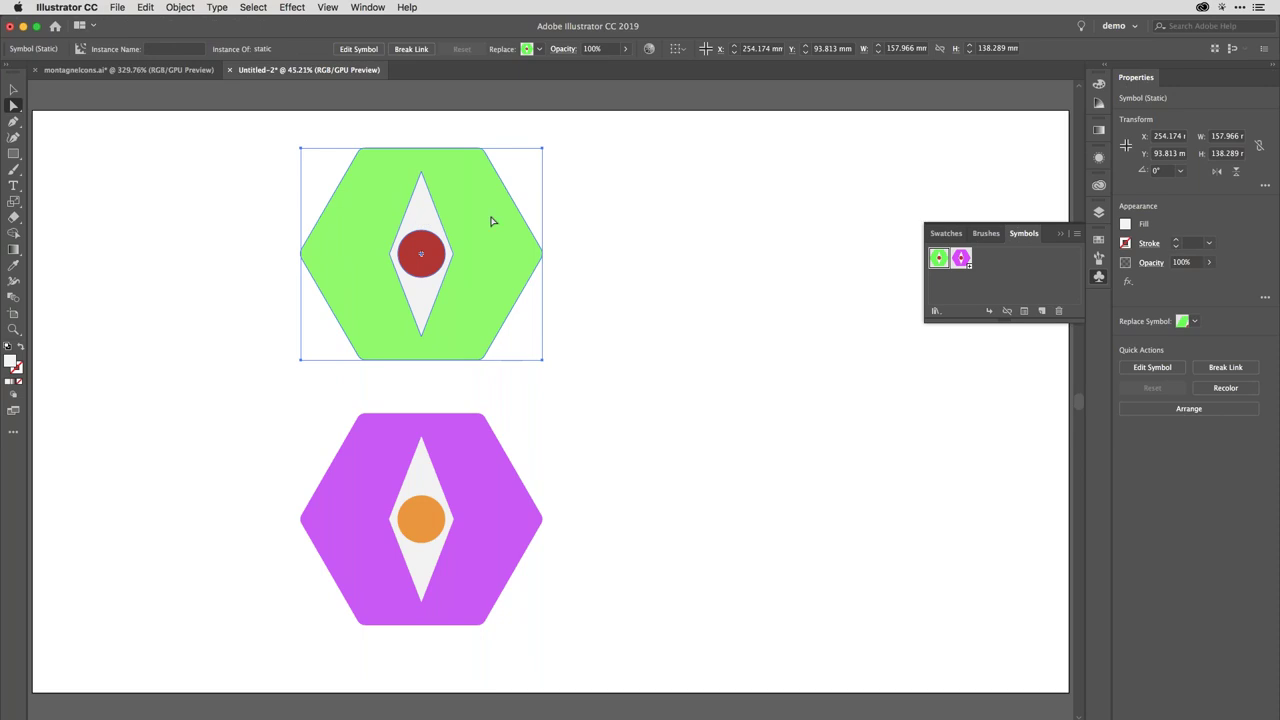
{"action": "left_click", "coordinate": [714, 242]}
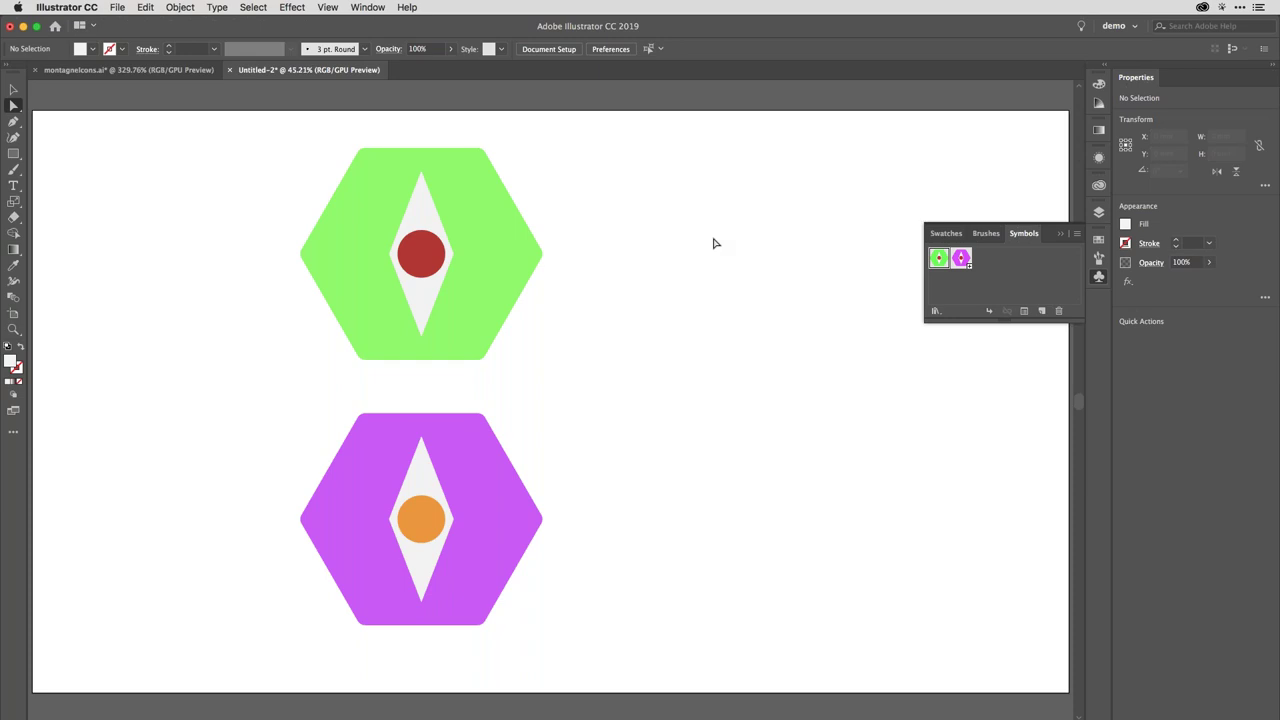
Close Untitled-2 without saving, and show all artboards of montagneIcons.ai with the compass artwork deselected
{"action": "left_click", "coordinate": [1098, 277]}
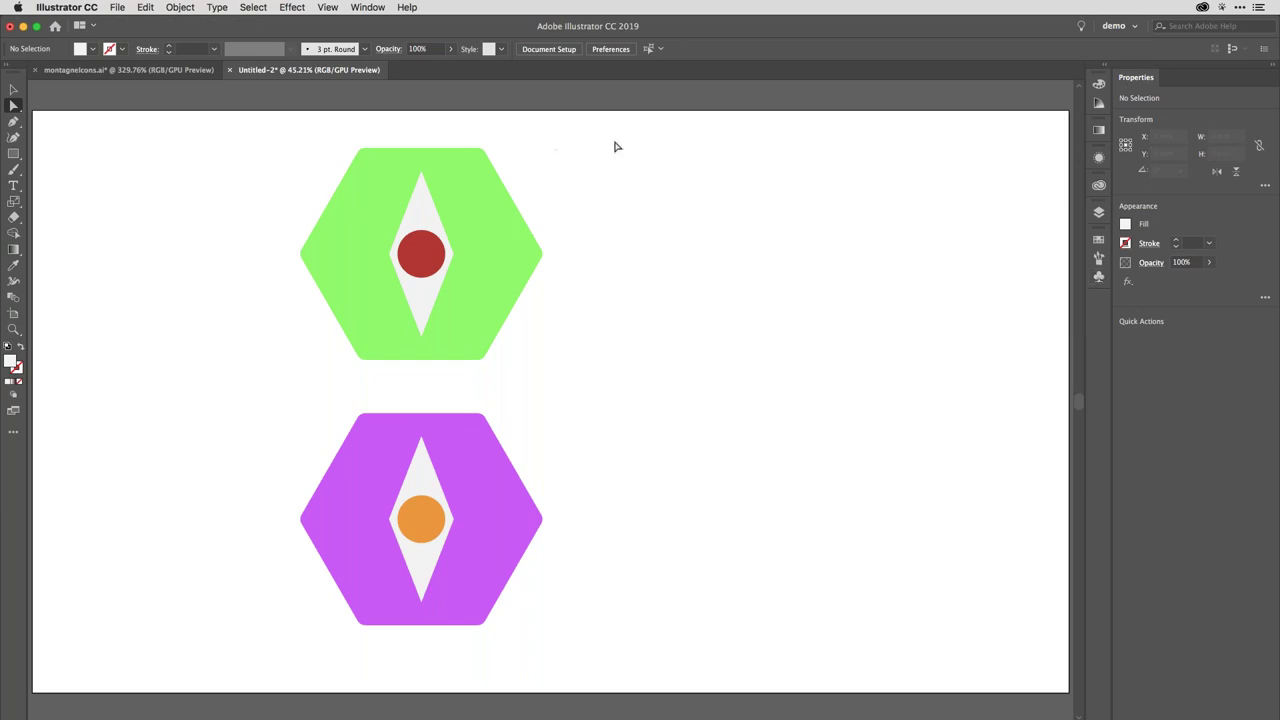
{"action": "key", "text": "super+w"}
{"action": "key", "text": "super+d"}
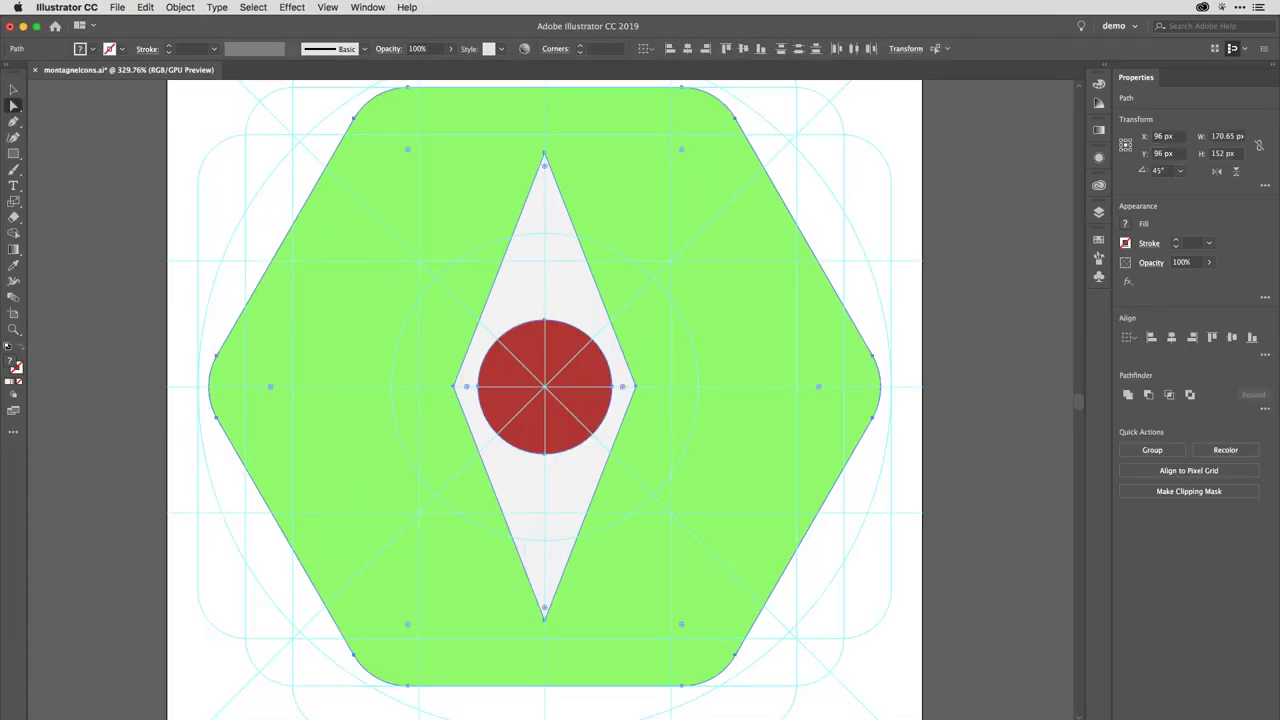
{"action": "key", "text": "super+alt+0"}
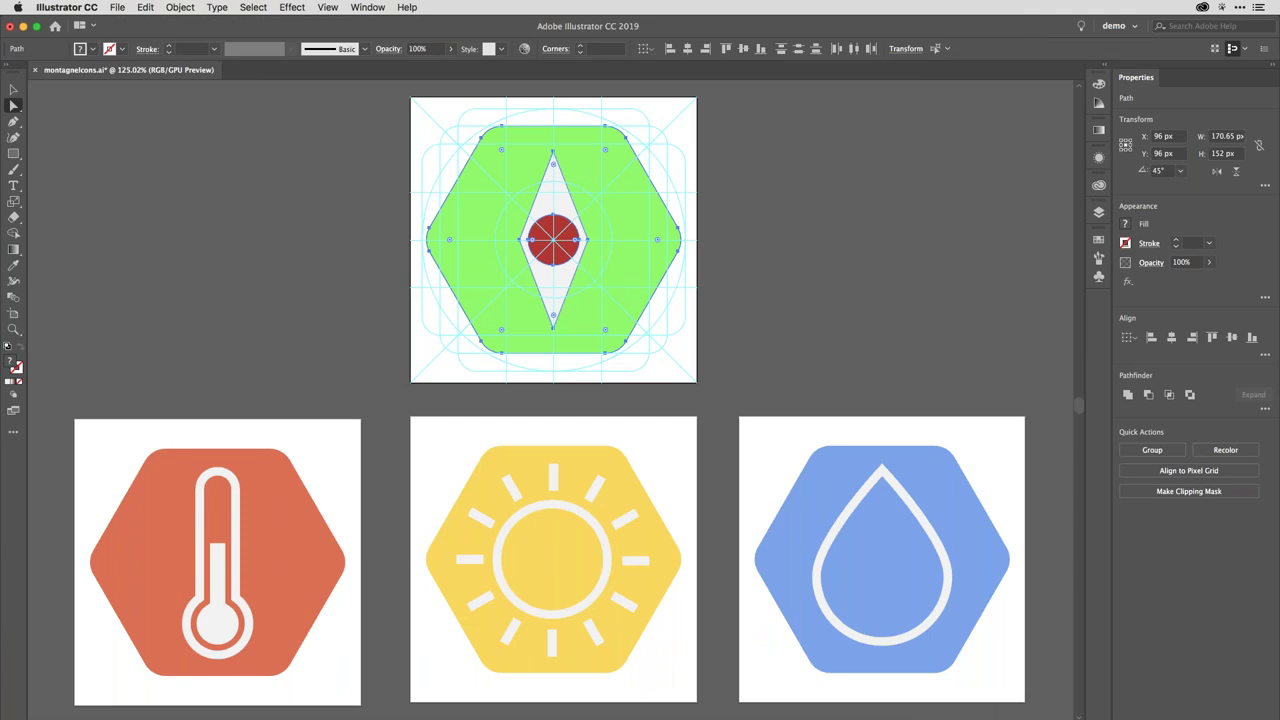
{"action": "left_click", "coordinate": [14, 89]}
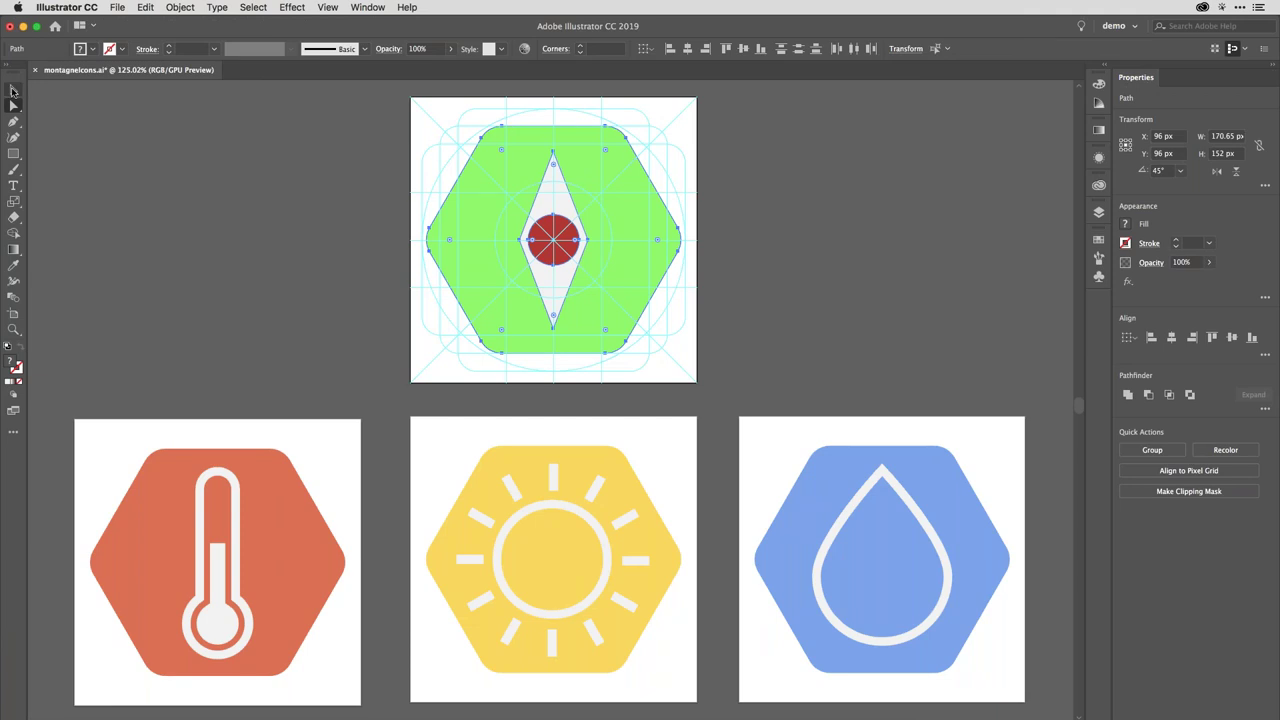
{"action": "left_click", "coordinate": [257, 194]}
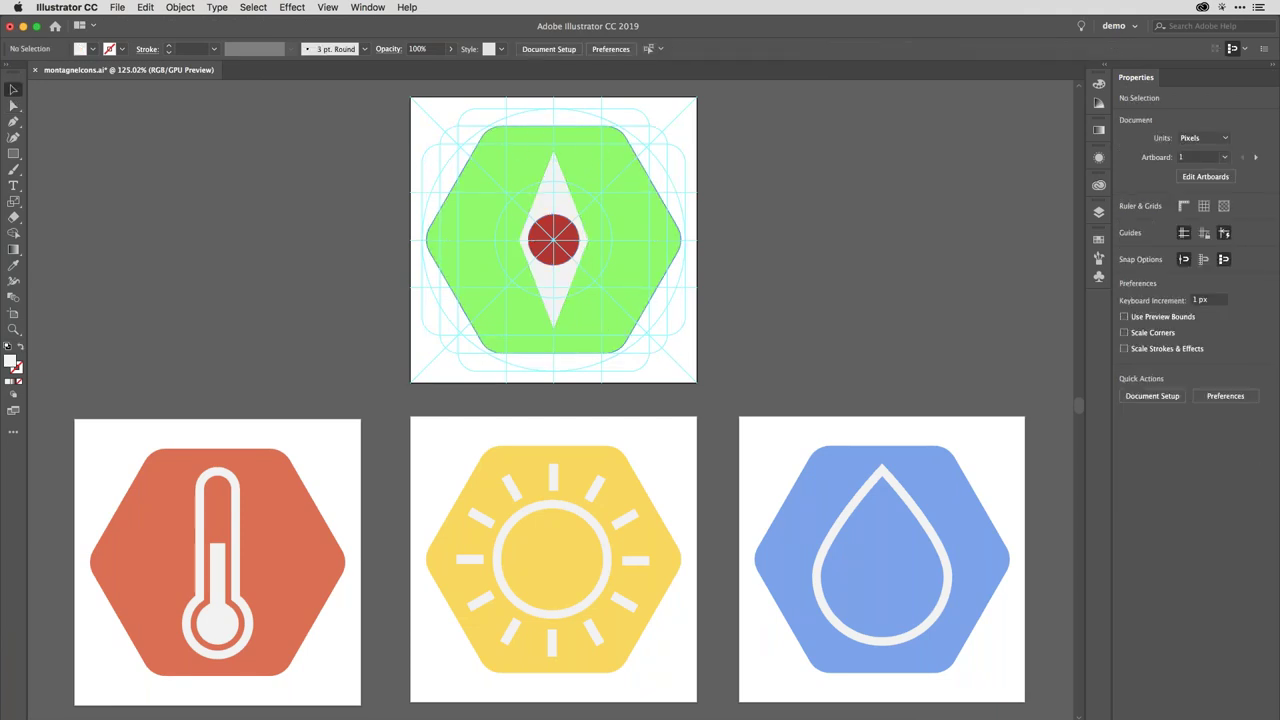
Preview the compass icon in the legacy Save for Web export, with the output clipped to the artboard
{"action": "left_click", "coordinate": [604, 167]}
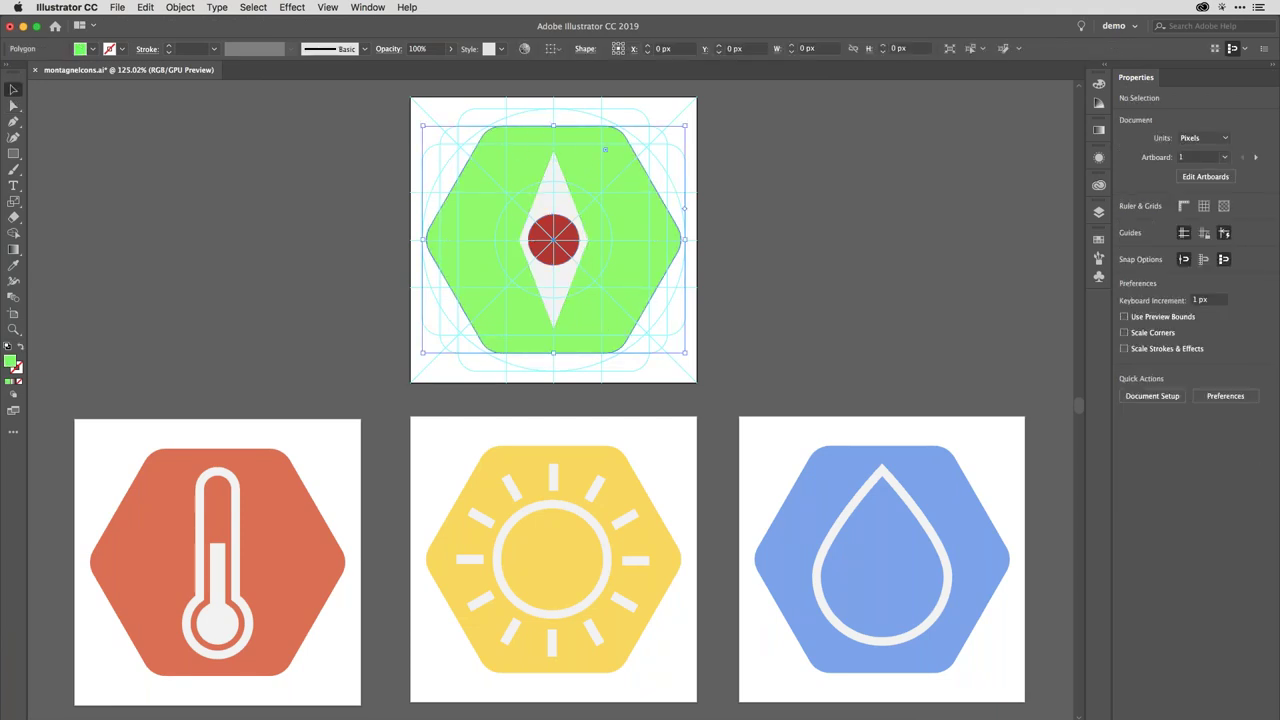
{"action": "left_click", "coordinate": [118, 7]}
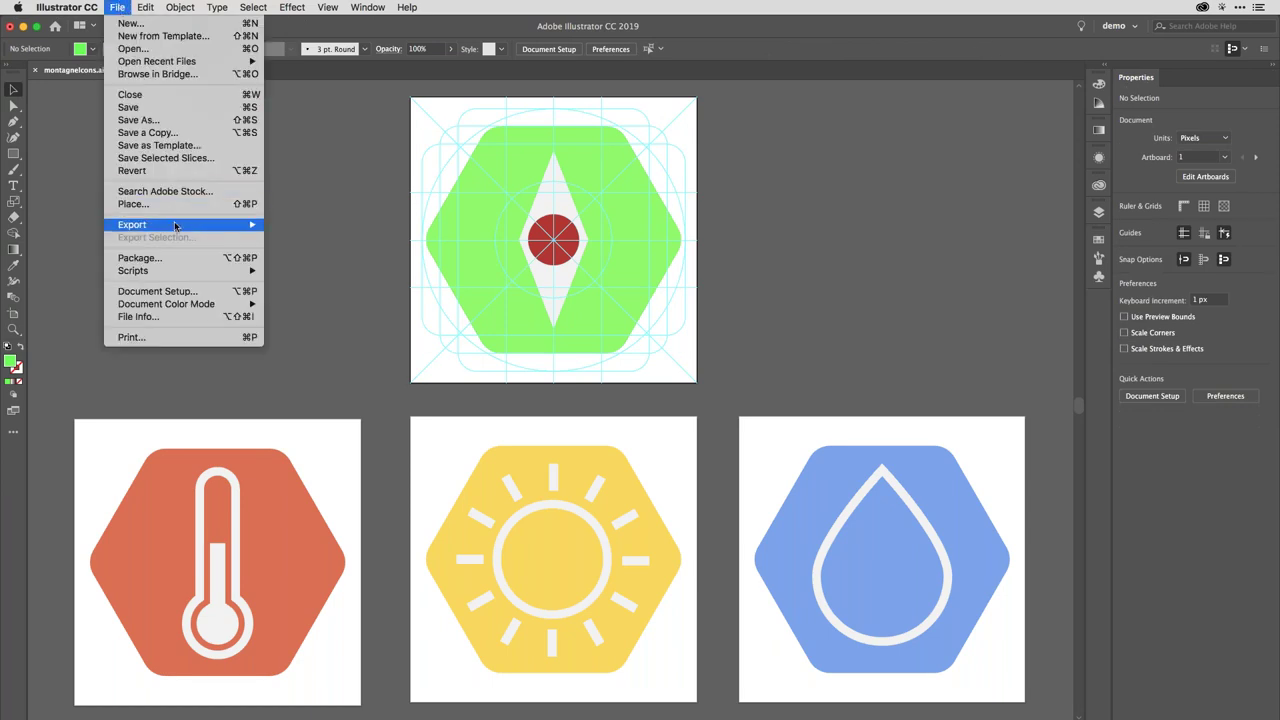
{"action": "mouse_move", "coordinate": [178, 228]}
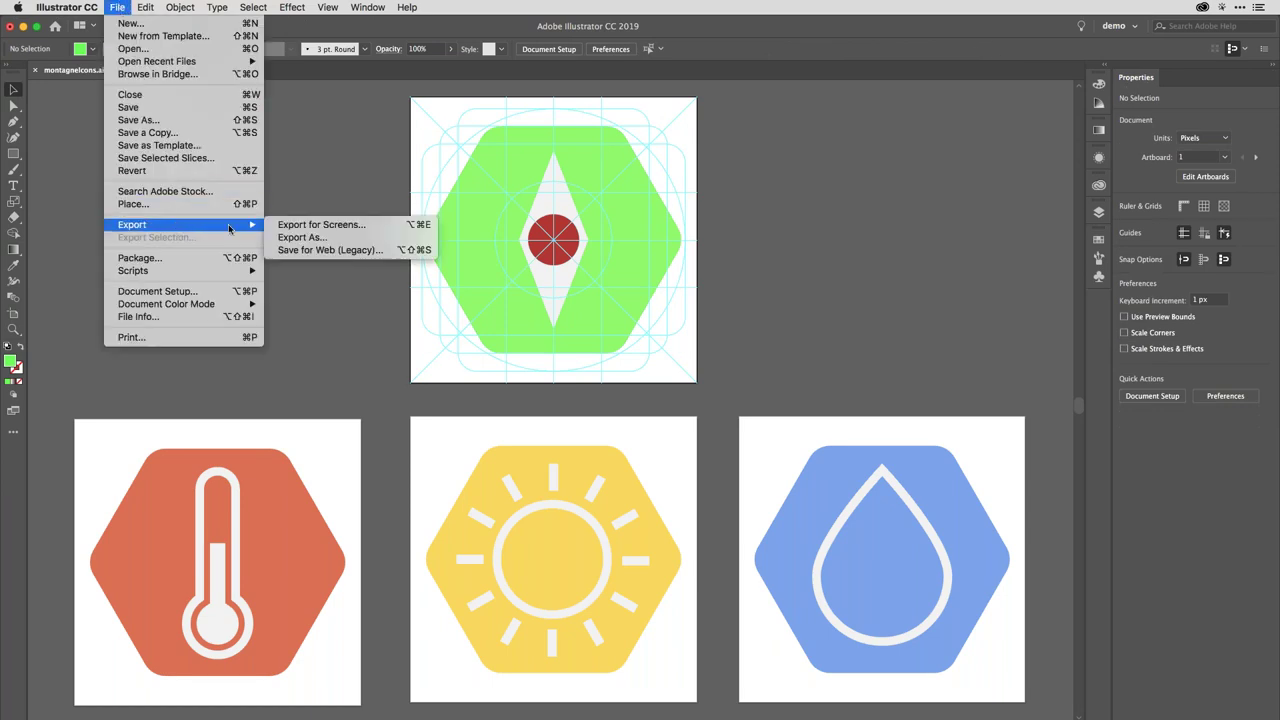
{"action": "left_click", "coordinate": [322, 250]}
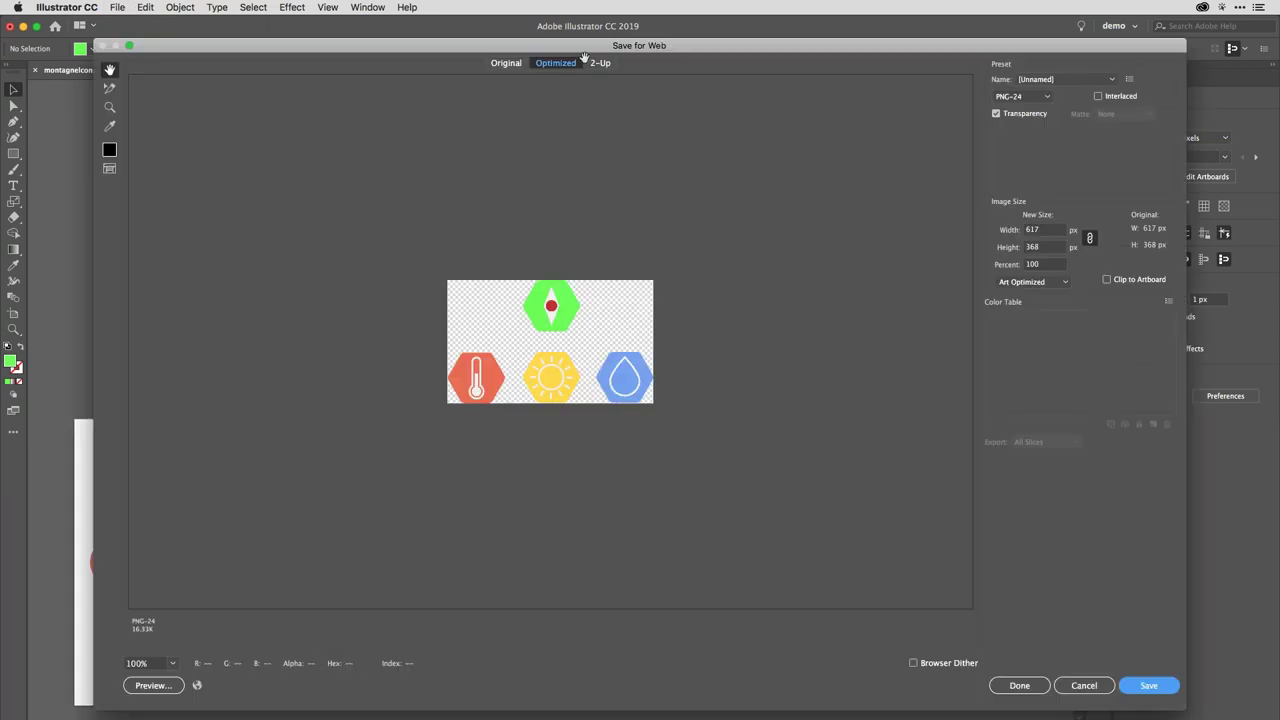
{"action": "left_click_drag", "start_coordinate": [699, 50], "coordinate": [673, 34]}
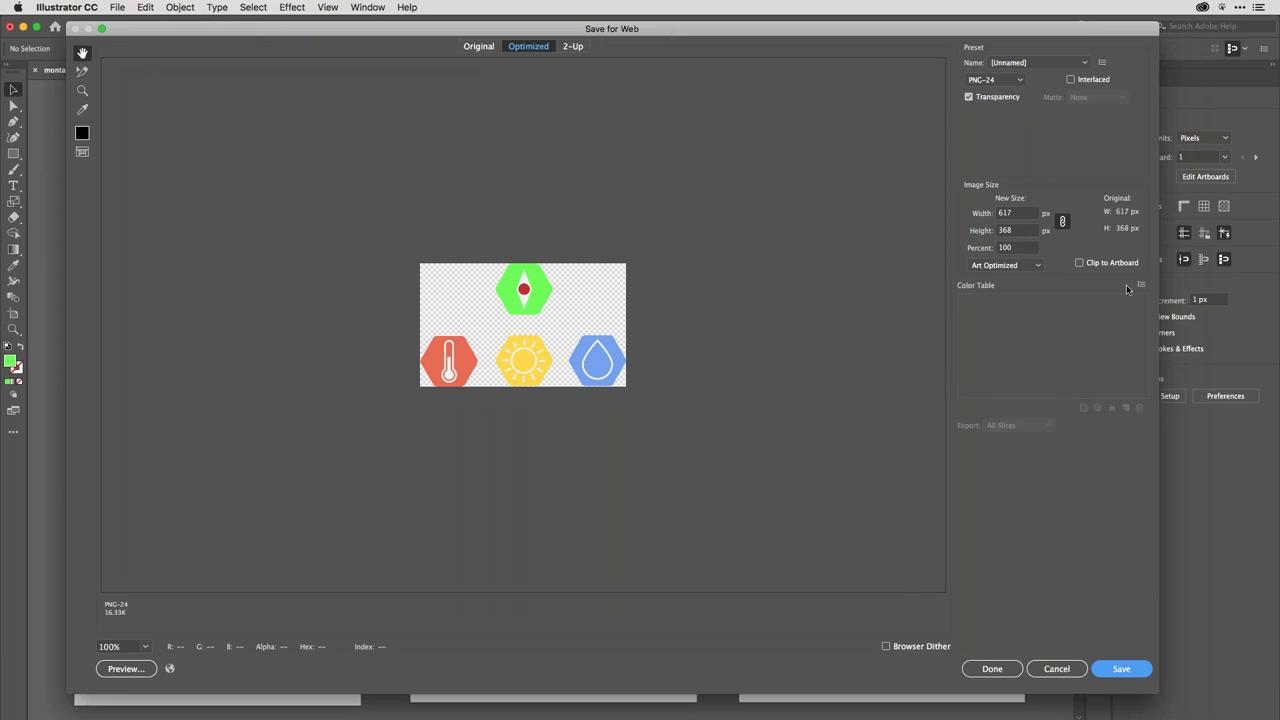
{"action": "left_click", "coordinate": [1078, 263]}
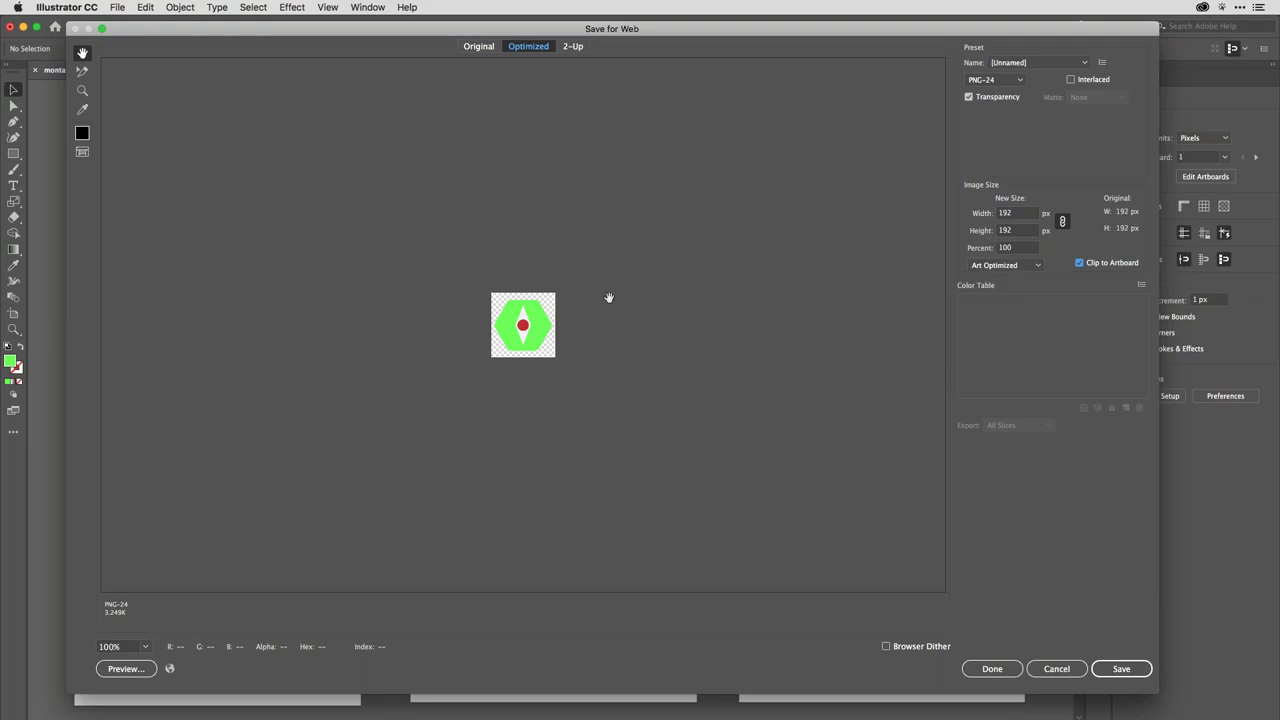
Review the preset names and file formats offered for the web export, and cancel it without saving
{"action": "left_click", "coordinate": [1054, 66]}
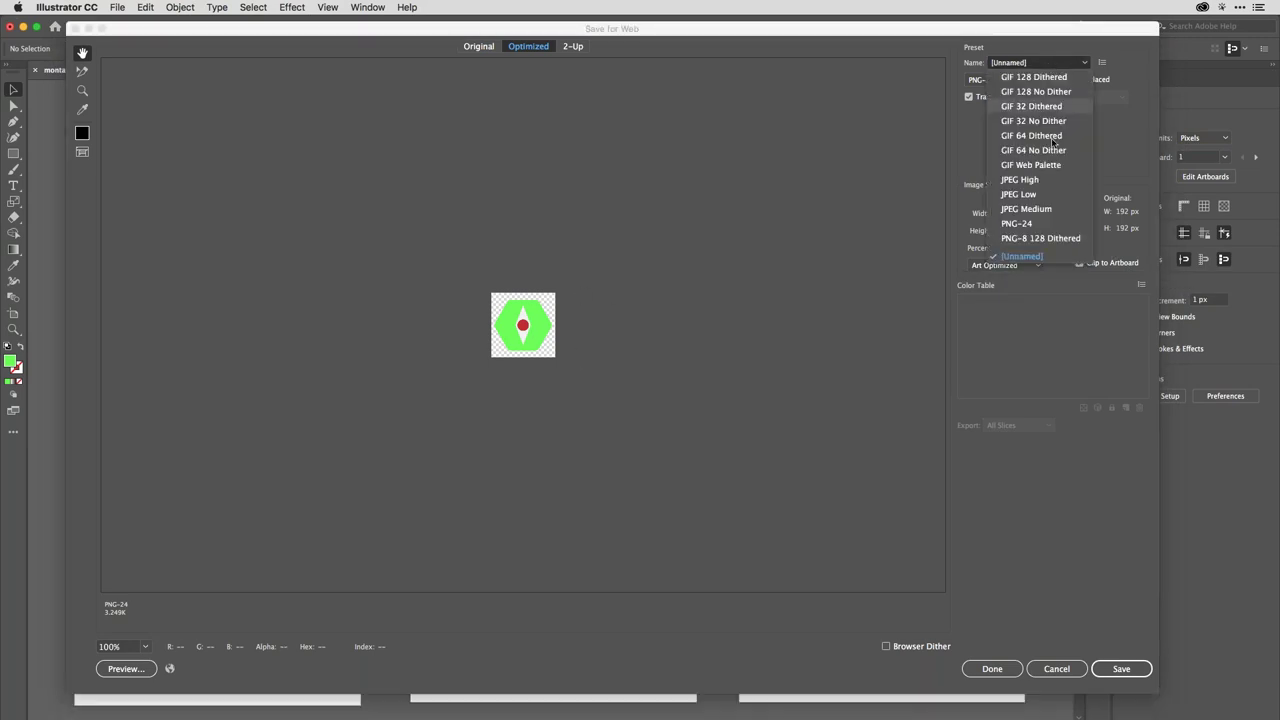
{"action": "left_click", "coordinate": [1088, 134]}
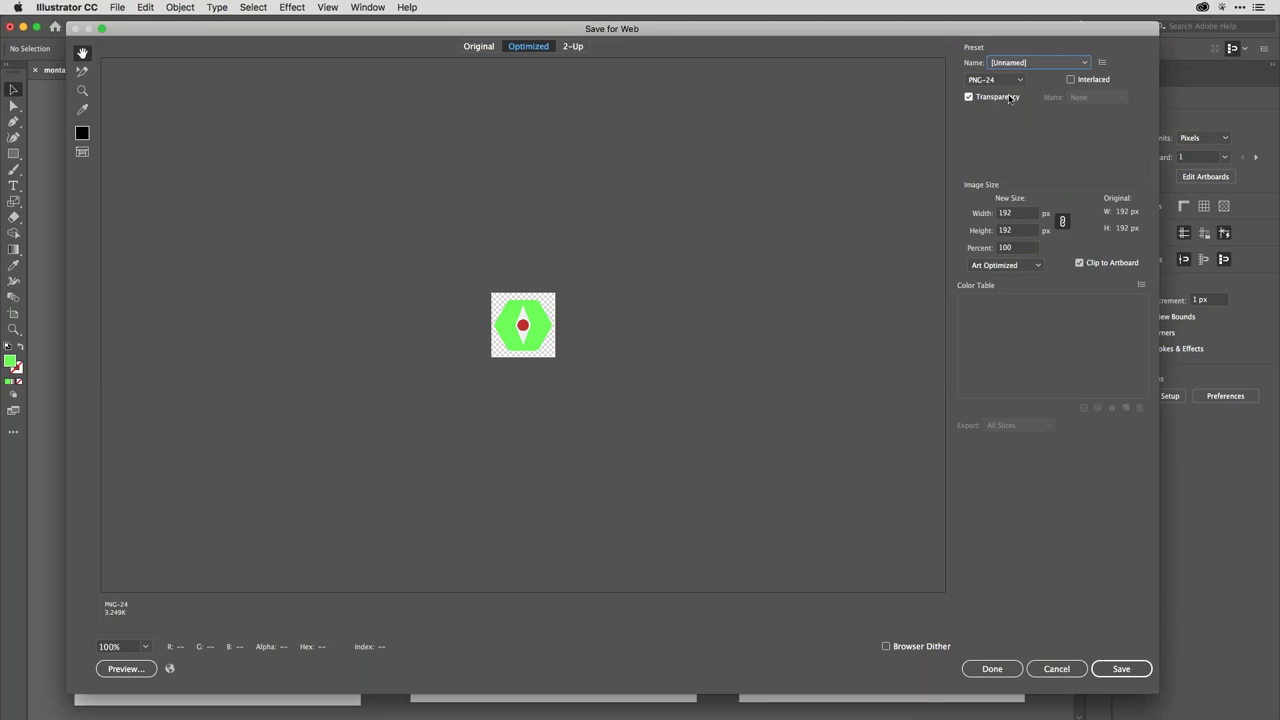
{"action": "left_click", "coordinate": [1018, 80]}
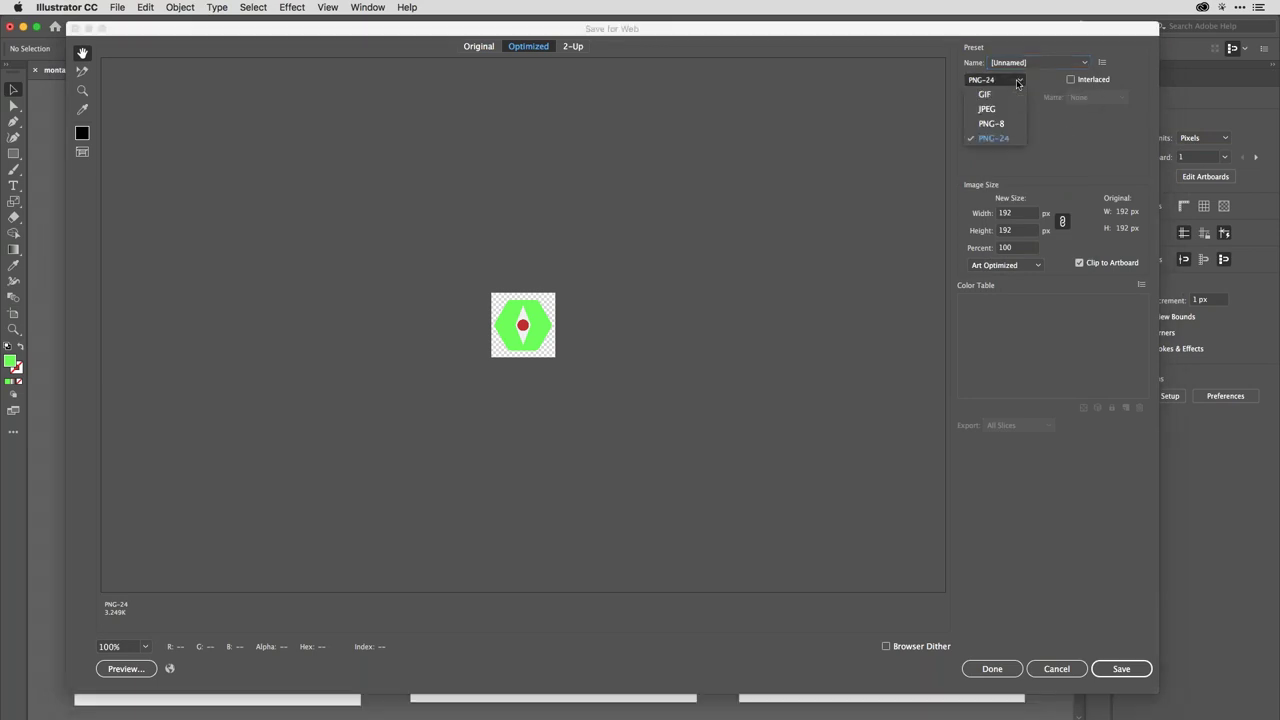
{"action": "left_click", "coordinate": [1073, 157]}
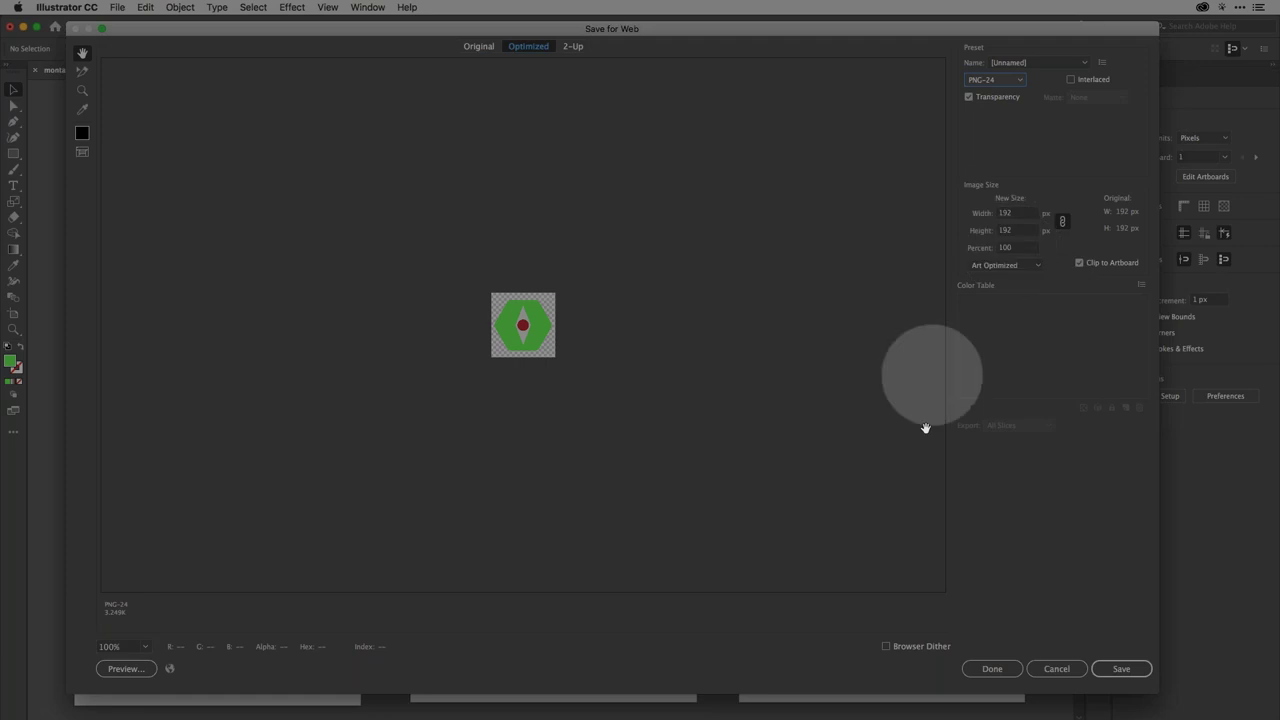
{"action": "left_click", "coordinate": [1118, 670]}
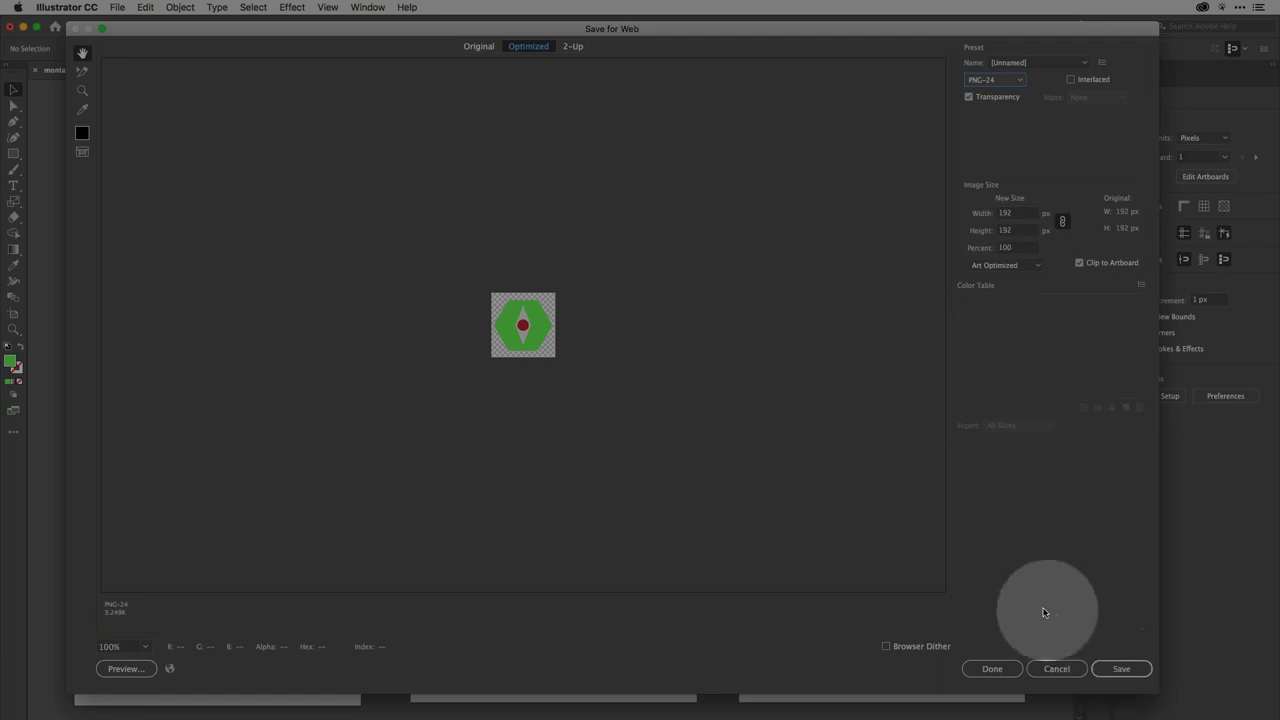
{"action": "left_click", "coordinate": [1056, 669]}
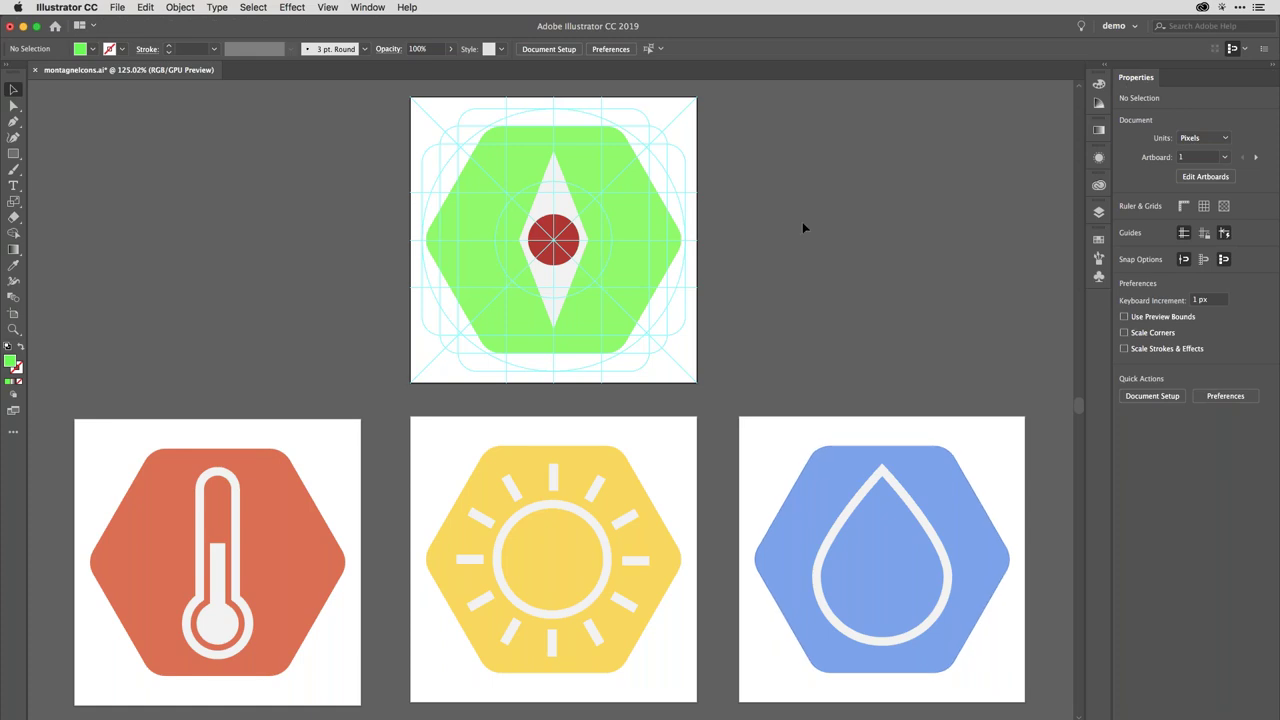
Show the Asset Export panel and place it beside the compass artboard
{"action": "left_click", "coordinate": [368, 7]}
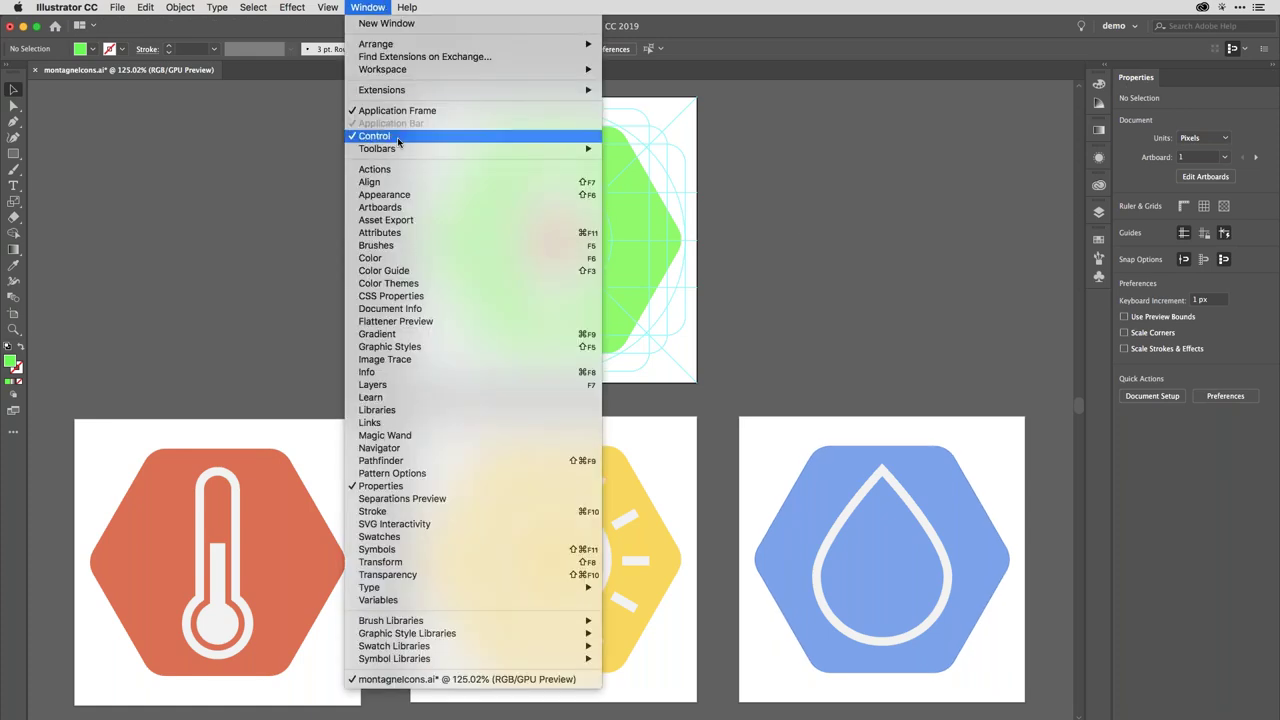
{"action": "left_click", "coordinate": [396, 222]}
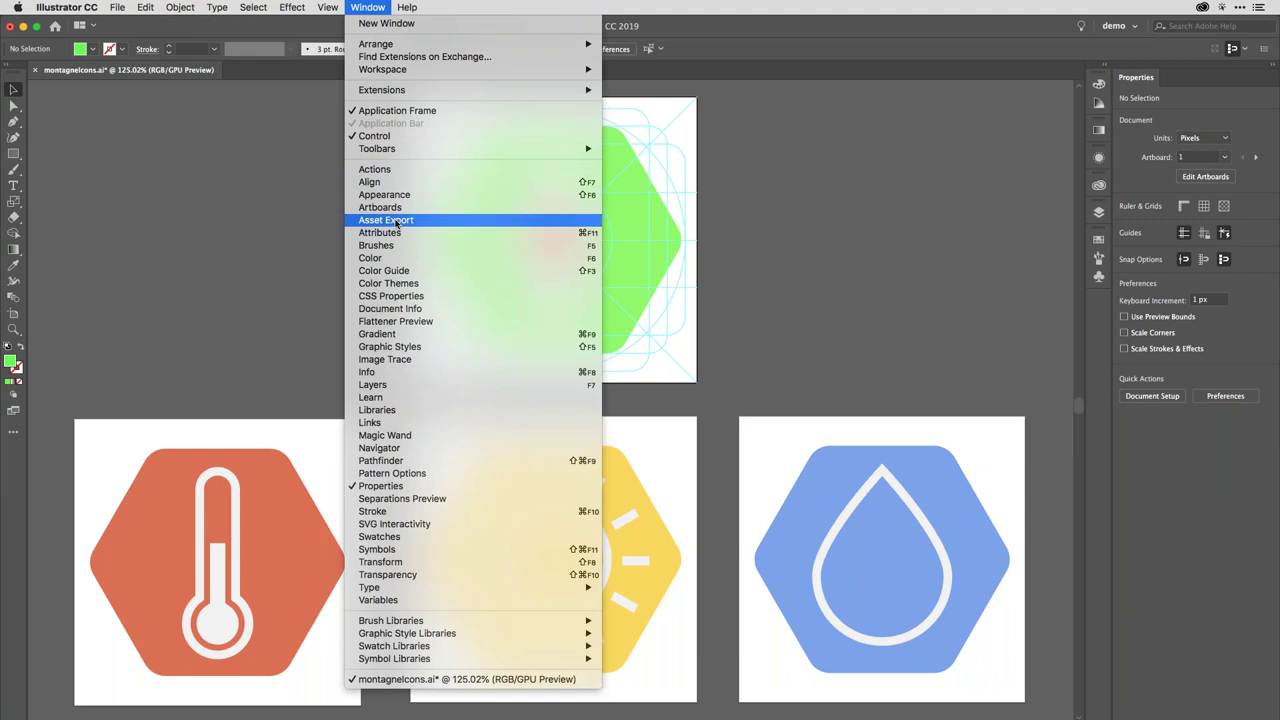
{"action": "left_click_drag", "start_coordinate": [352, 127], "coordinate": [1099, 302]}
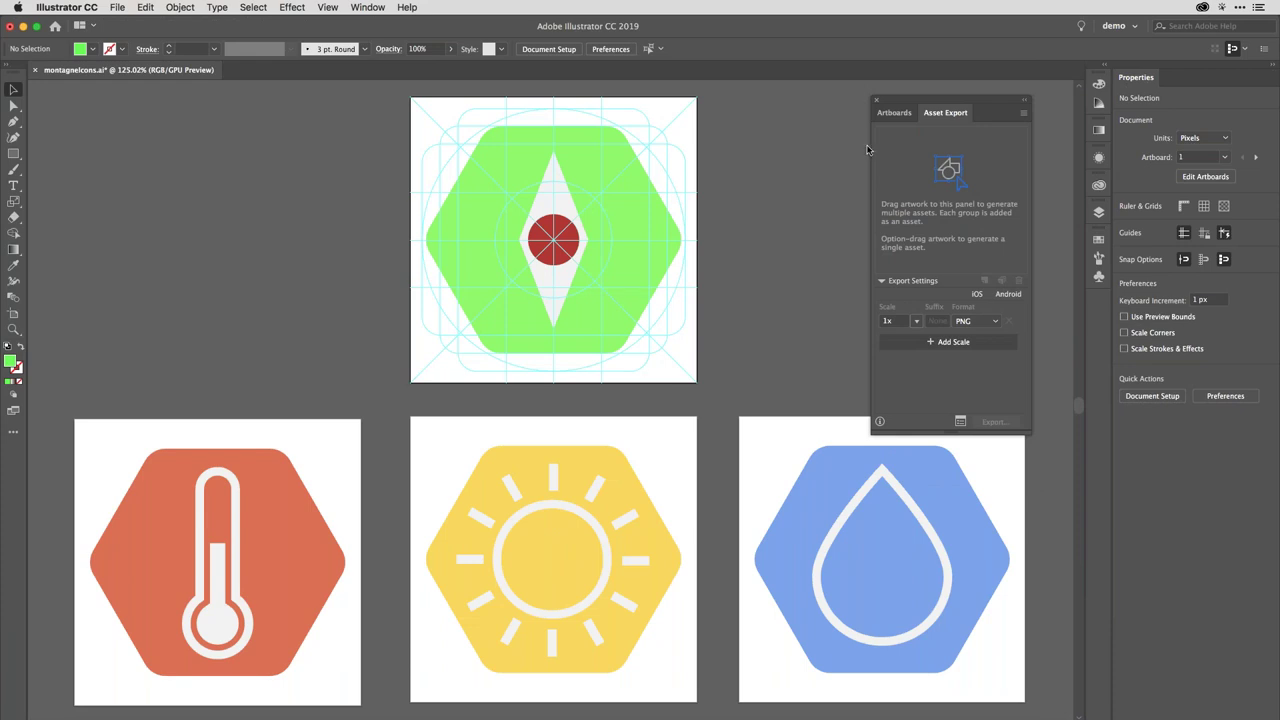
Try adding all the compass shapes to the export assets as separate items, and delete those assets
{"action": "left_click", "coordinate": [503, 277]}
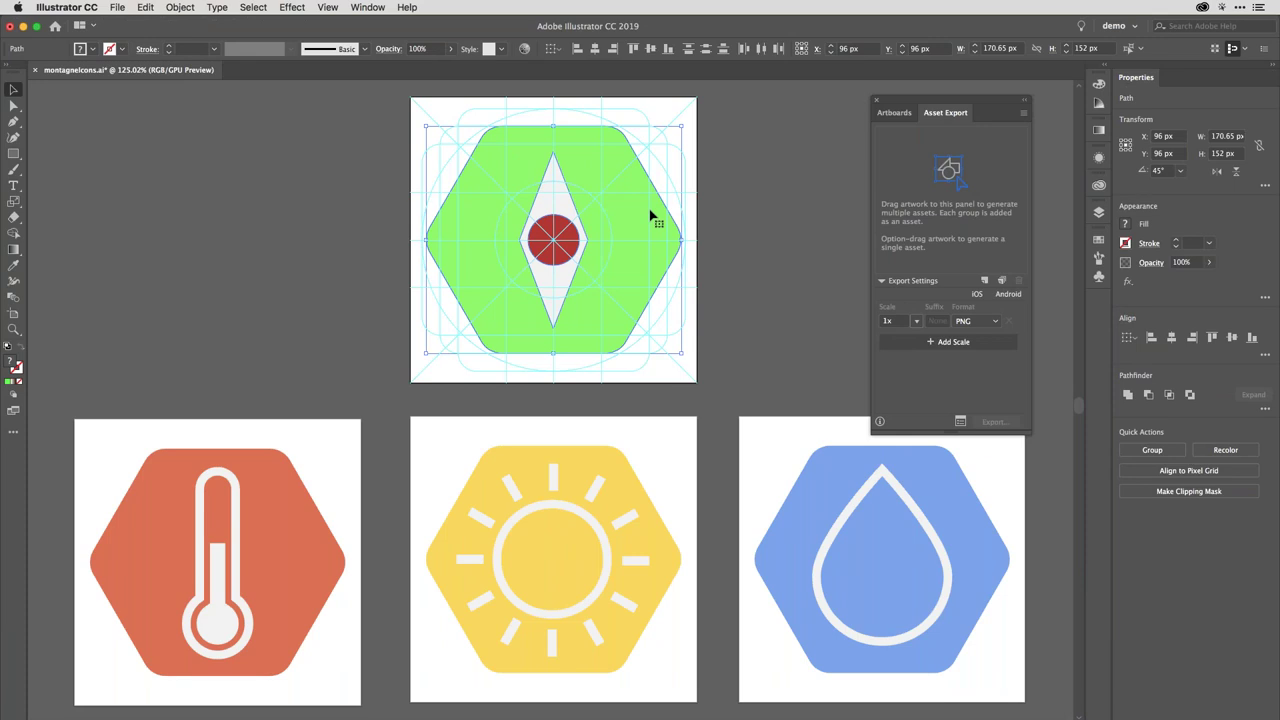
{"action": "left_click_drag", "start_coordinate": [650, 215], "coordinate": [937, 186]}
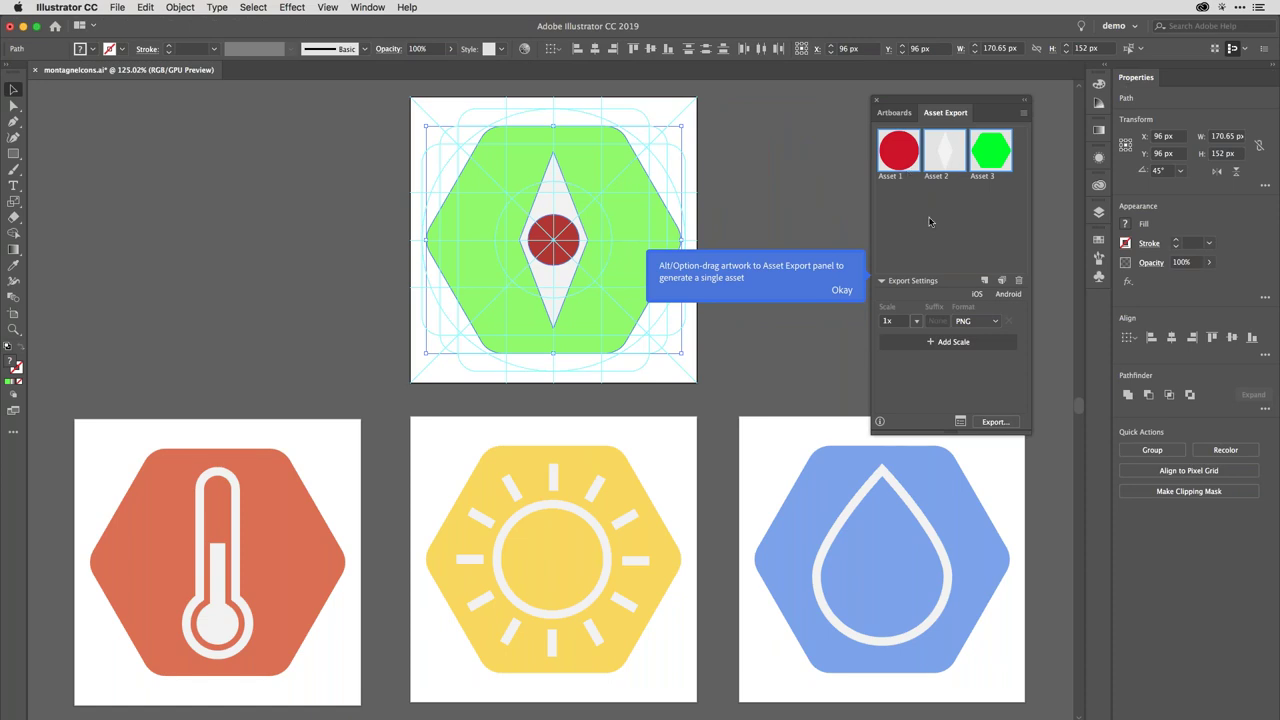
{"action": "left_click", "coordinate": [843, 289]}
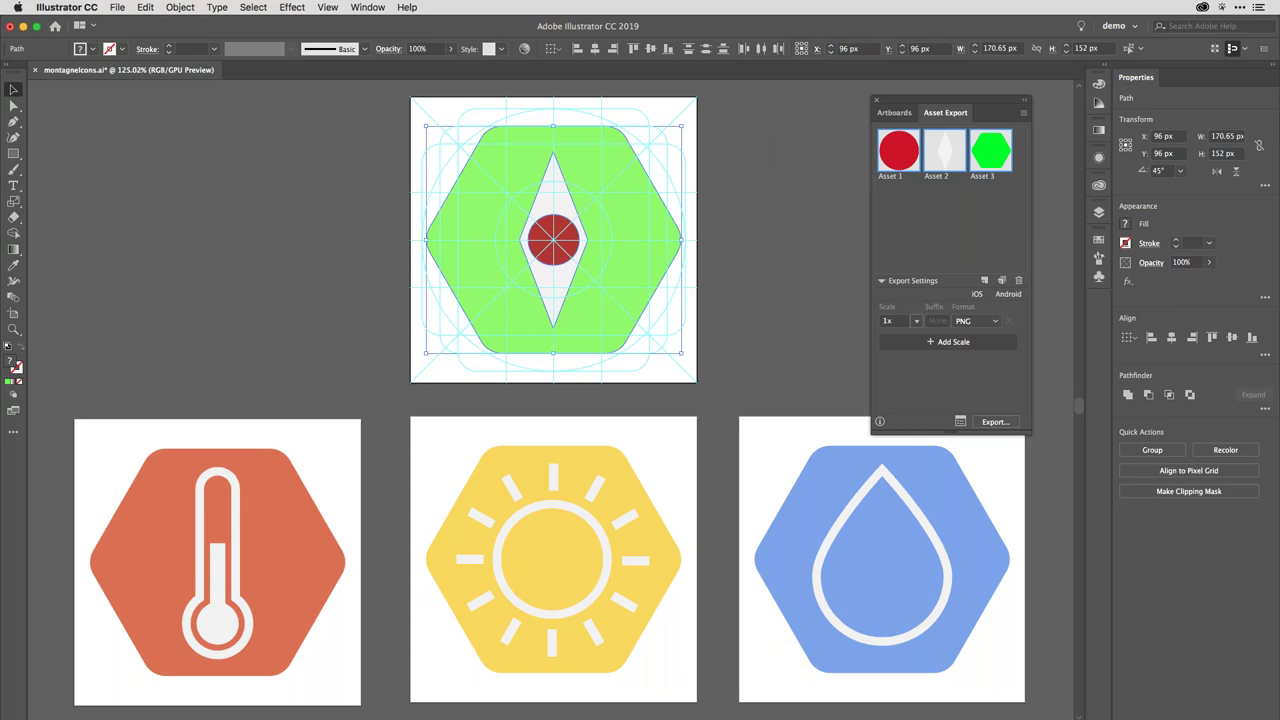
{"action": "key", "text": "Delete"}
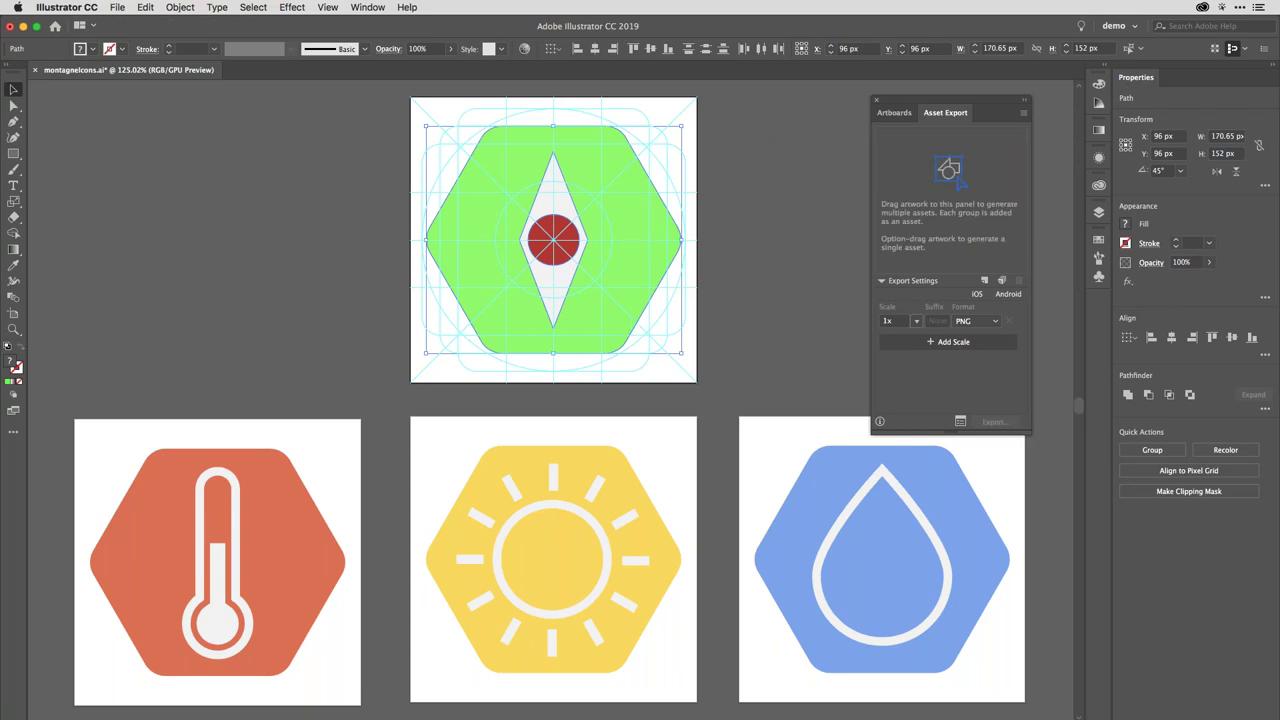
Add the whole compass artwork as a single export asset named compass
{"action": "key", "text": "a"}
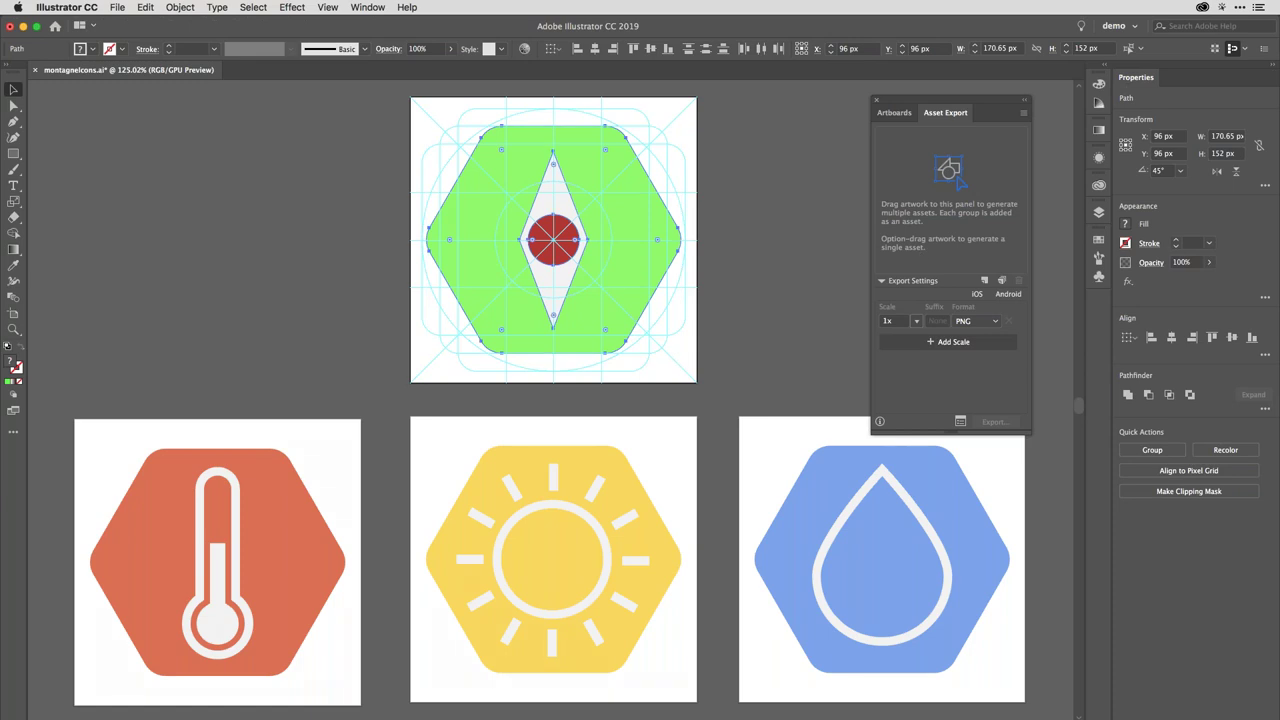
{"action": "key", "text": "v"}
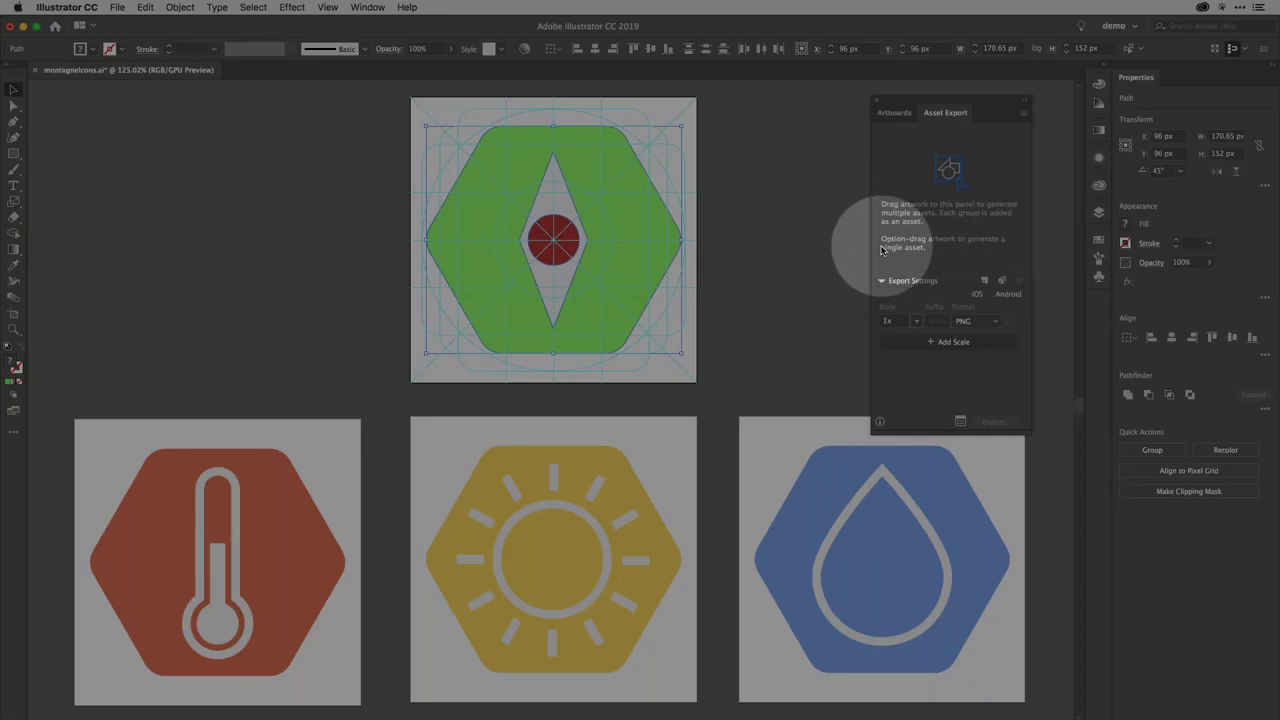
{"action": "key", "text": "a"}
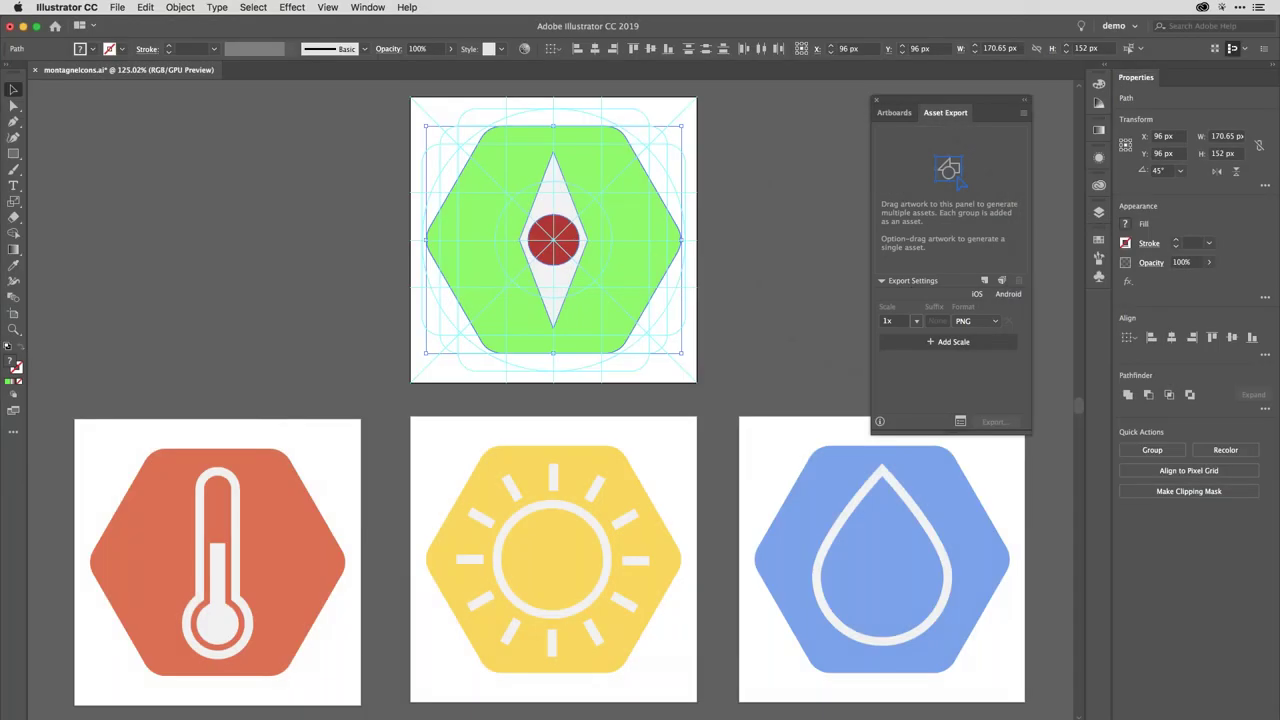
{"action": "left_click_drag", "start_coordinate": [640, 238], "coordinate": [943, 210]}
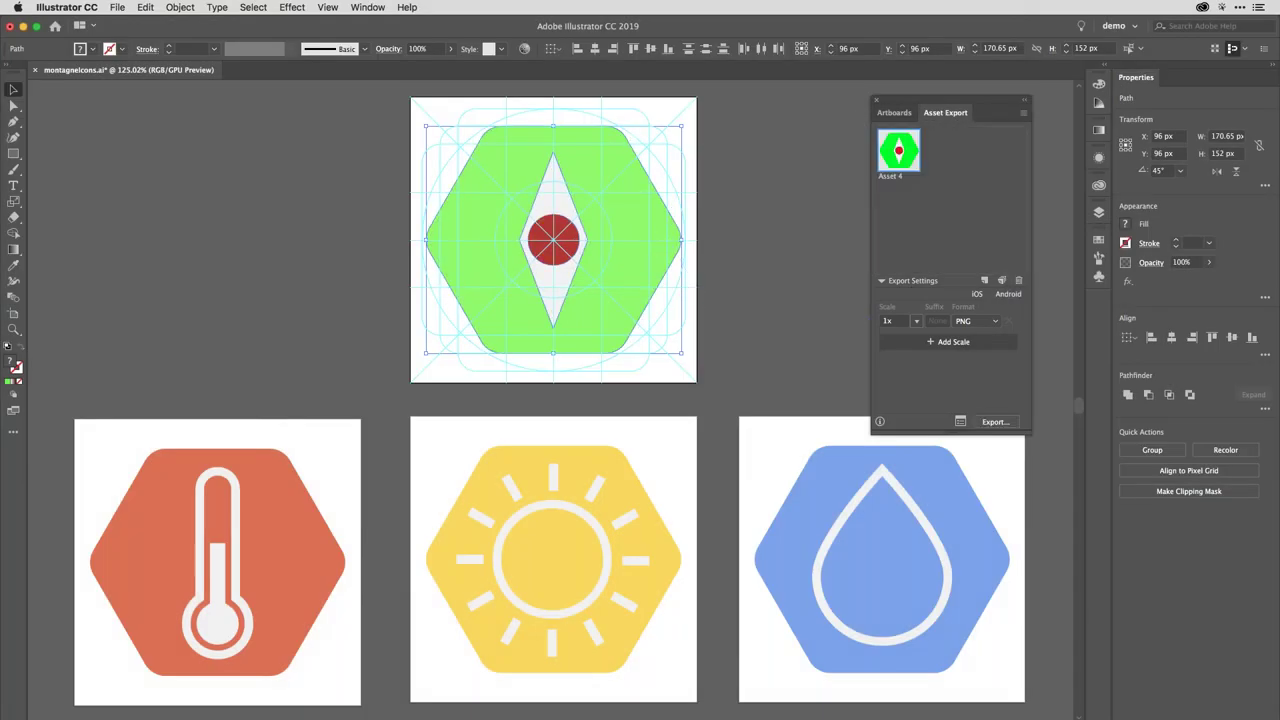
{"action": "double_click", "coordinate": [893, 176]}
{"action": "type", "text": "compass"}
{"action": "key", "text": "Return"}
Try adding the selected thermometer artwork to the export assets as separate pieces, and delete those assets
{"action": "left_click_drag", "start_coordinate": [295, 540], "coordinate": [300, 535]}
{"action": "left_click_drag", "start_coordinate": [638, 355], "coordinate": [986, 216]}
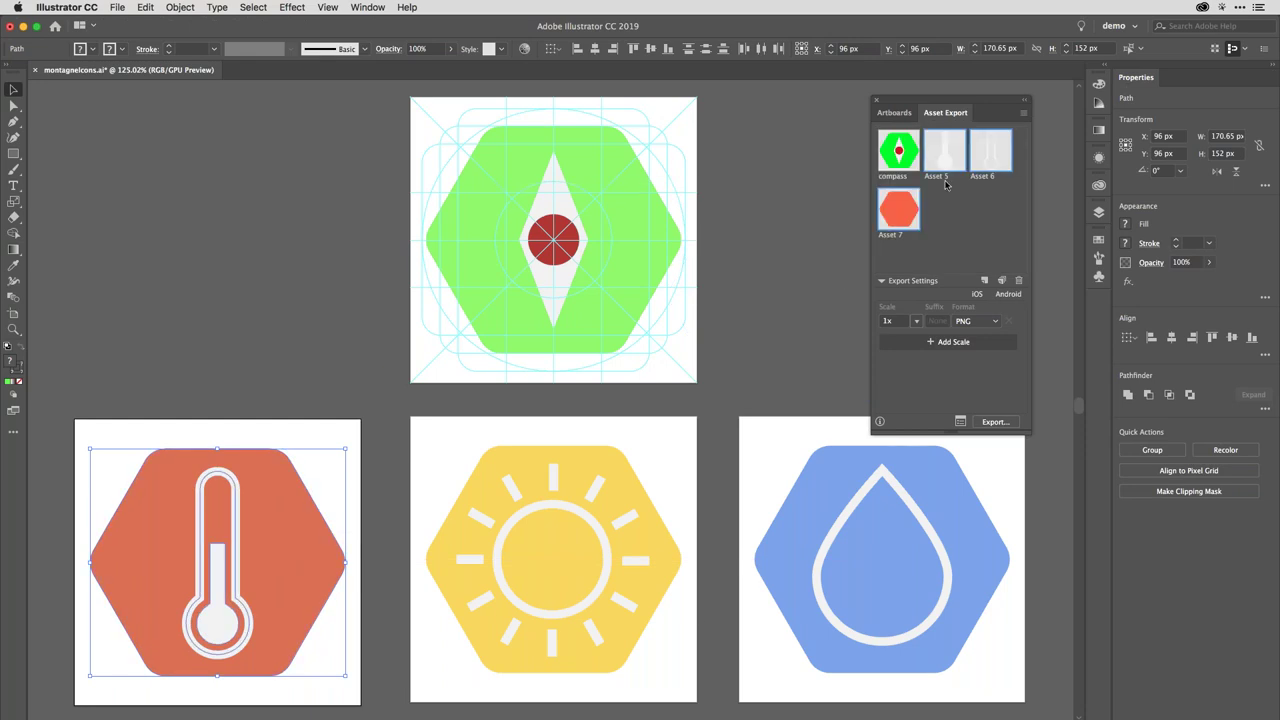
{"action": "key", "text": "Delete"}
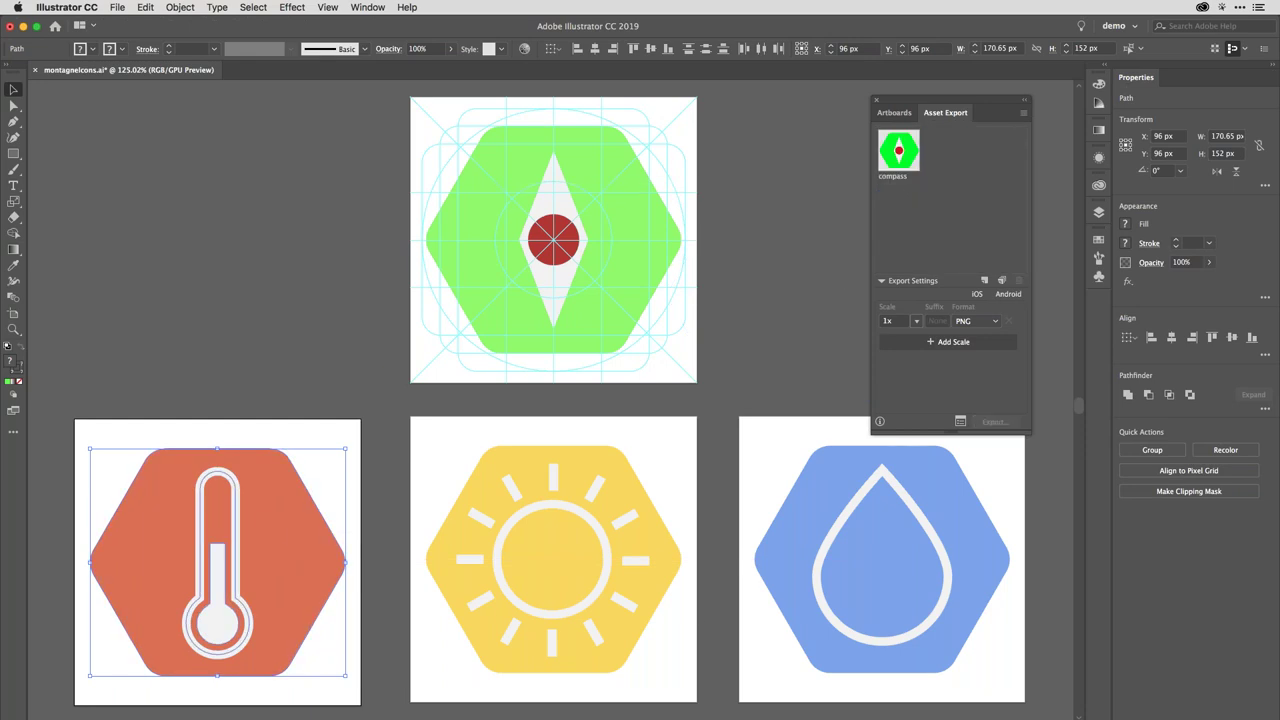
Add the whole thermometer artwork as a single export asset named temp
{"action": "left_click_drag", "start_coordinate": [267, 527], "coordinate": [950, 185]}
{"action": "double_click", "coordinate": [940, 176]}
{"action": "type", "text": "temp"}
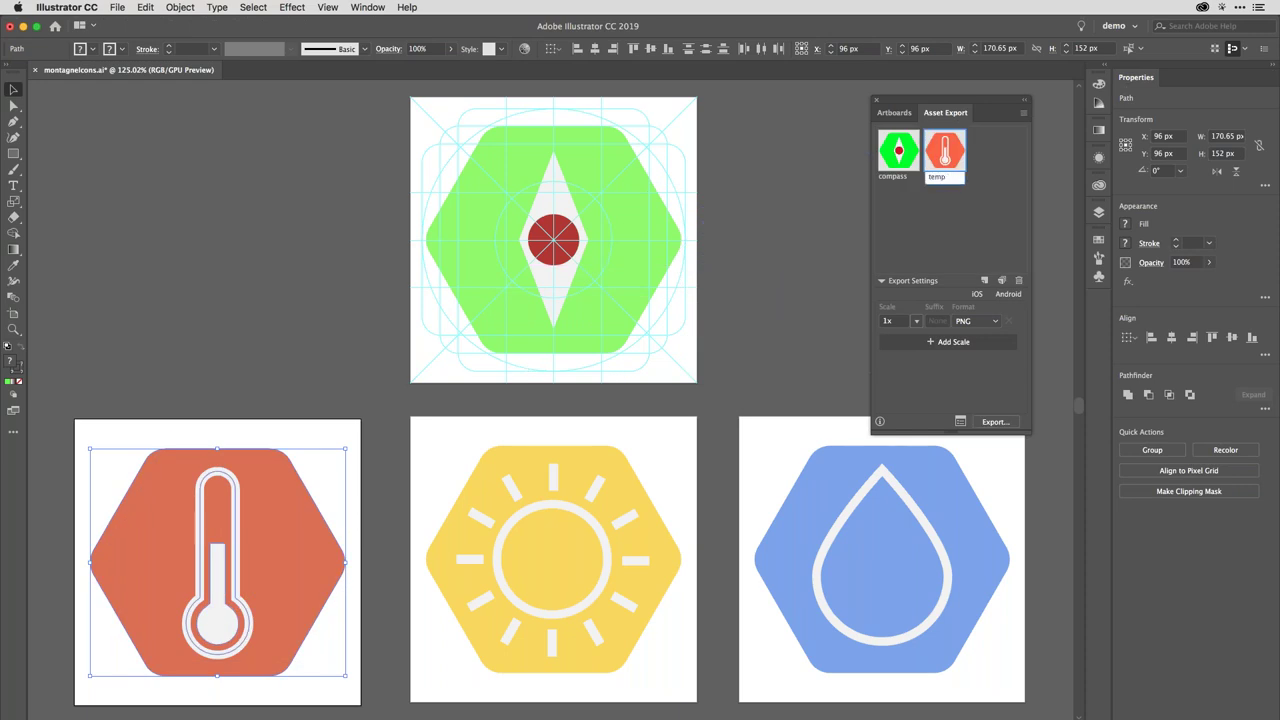
{"action": "left_click", "coordinate": [989, 214]}
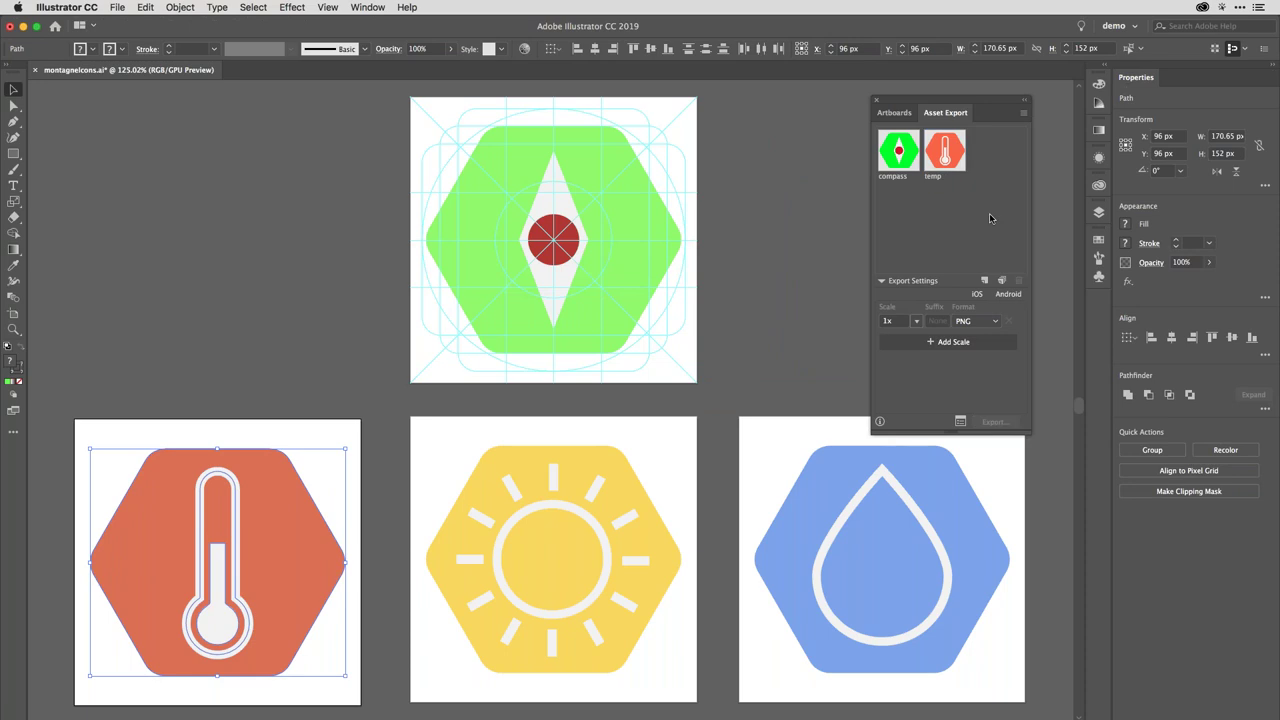
Select both the compass and temp assets for export
{"action": "double_click", "coordinate": [897, 176]}
{"action": "key", "text": "Return"}
{"action": "left_click", "coordinate": [944, 160], "text": "shift"}
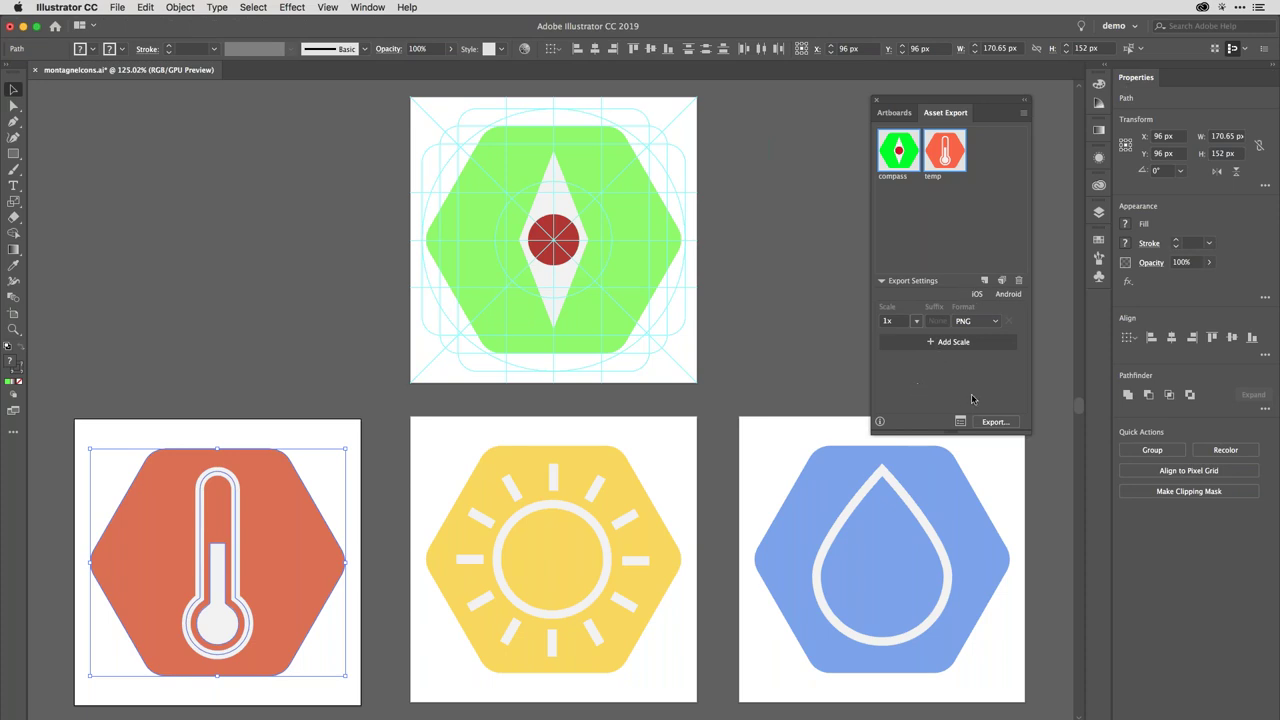
{"action": "left_click", "coordinate": [952, 432]}
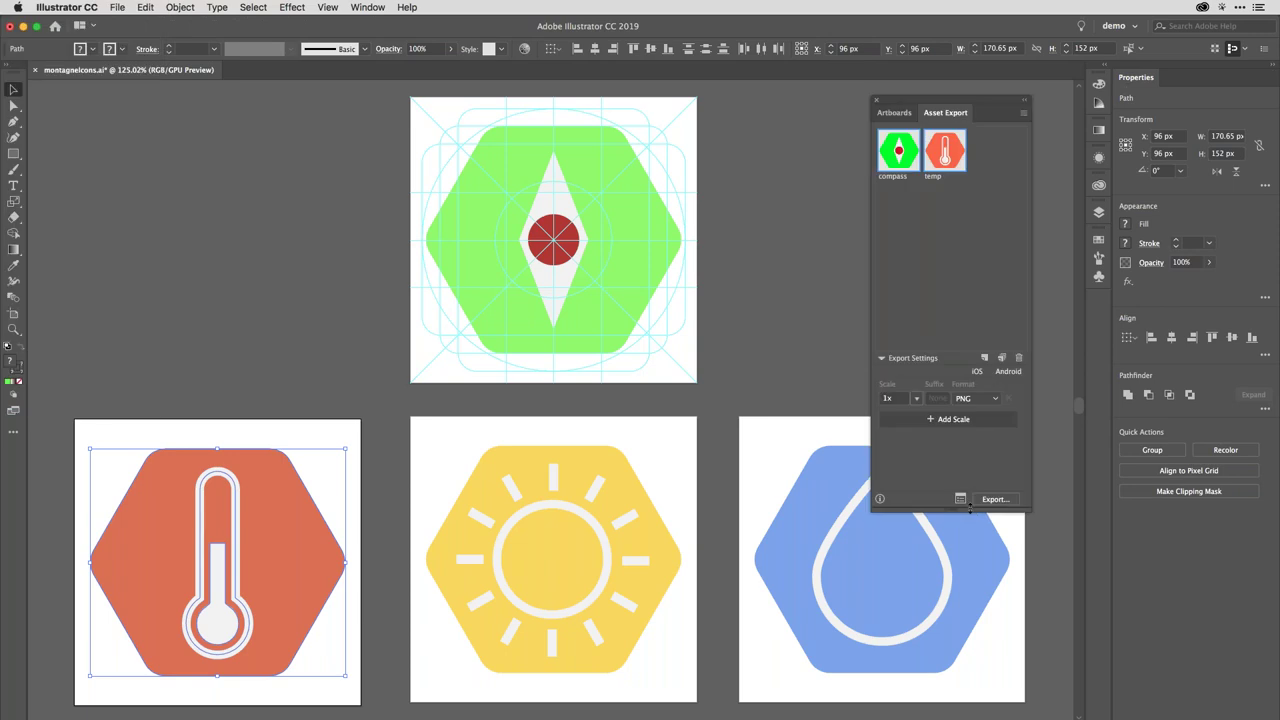
{"action": "key", "text": "a"}
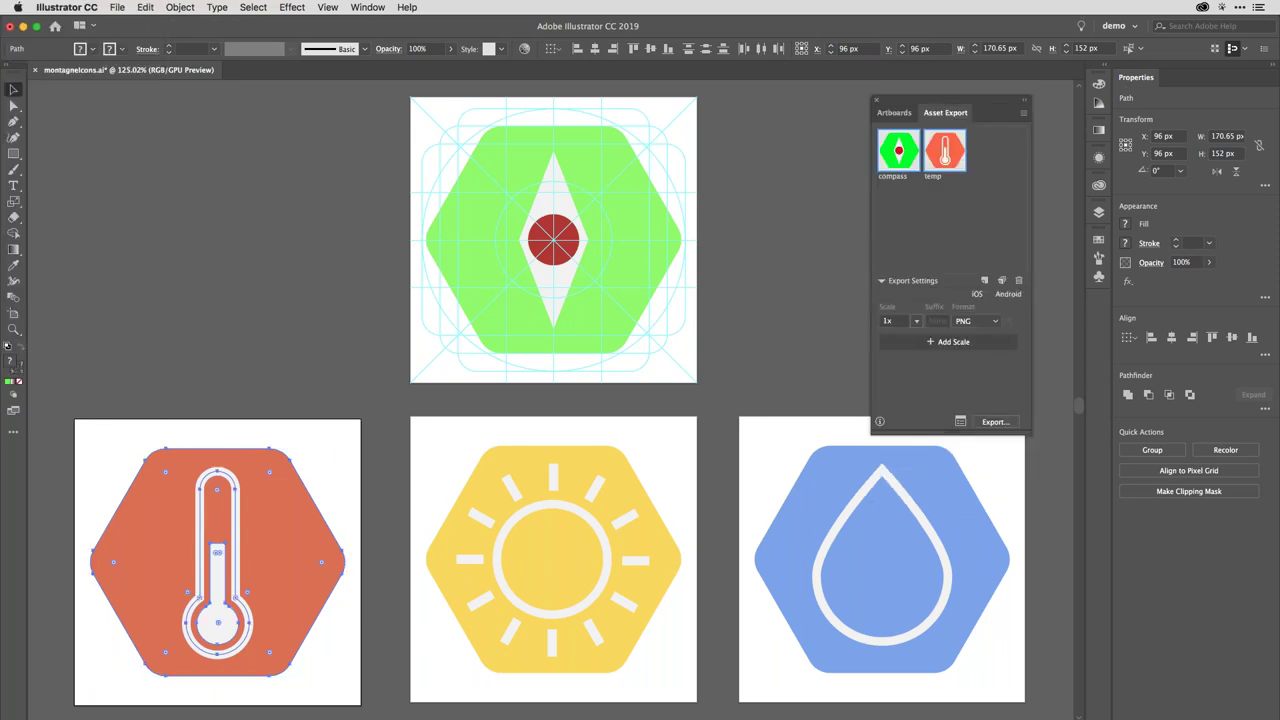
{"action": "key", "text": "v"}
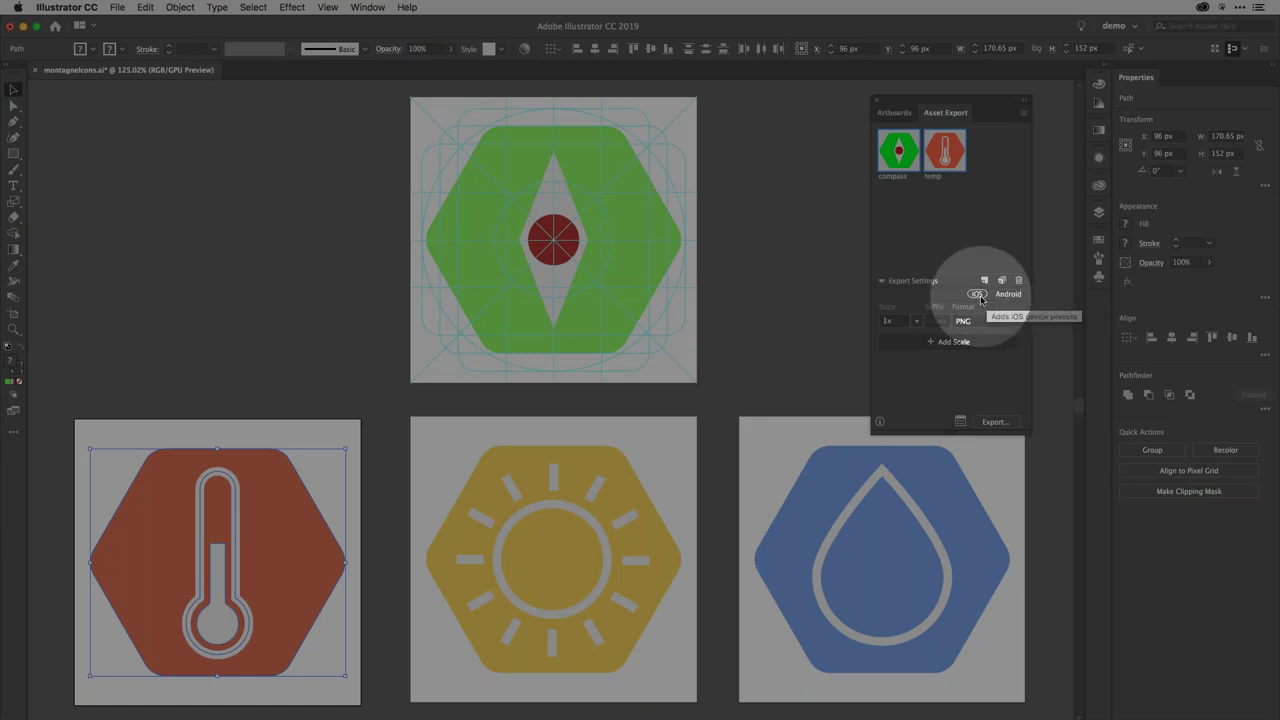
Apply the iOS presets to the export settings for 1x, 2x and 3x PNG plus SVG, and add a PDF output
{"action": "left_click", "coordinate": [977, 294]}
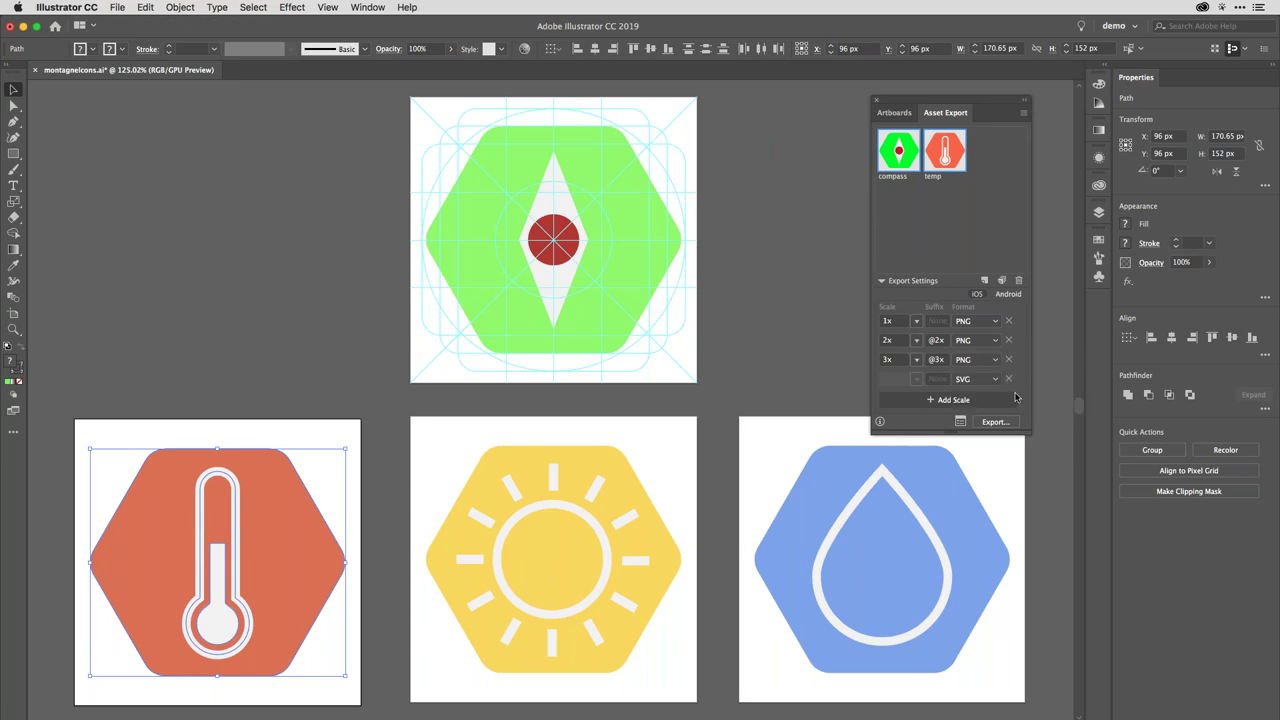
{"action": "left_click", "coordinate": [930, 401]}
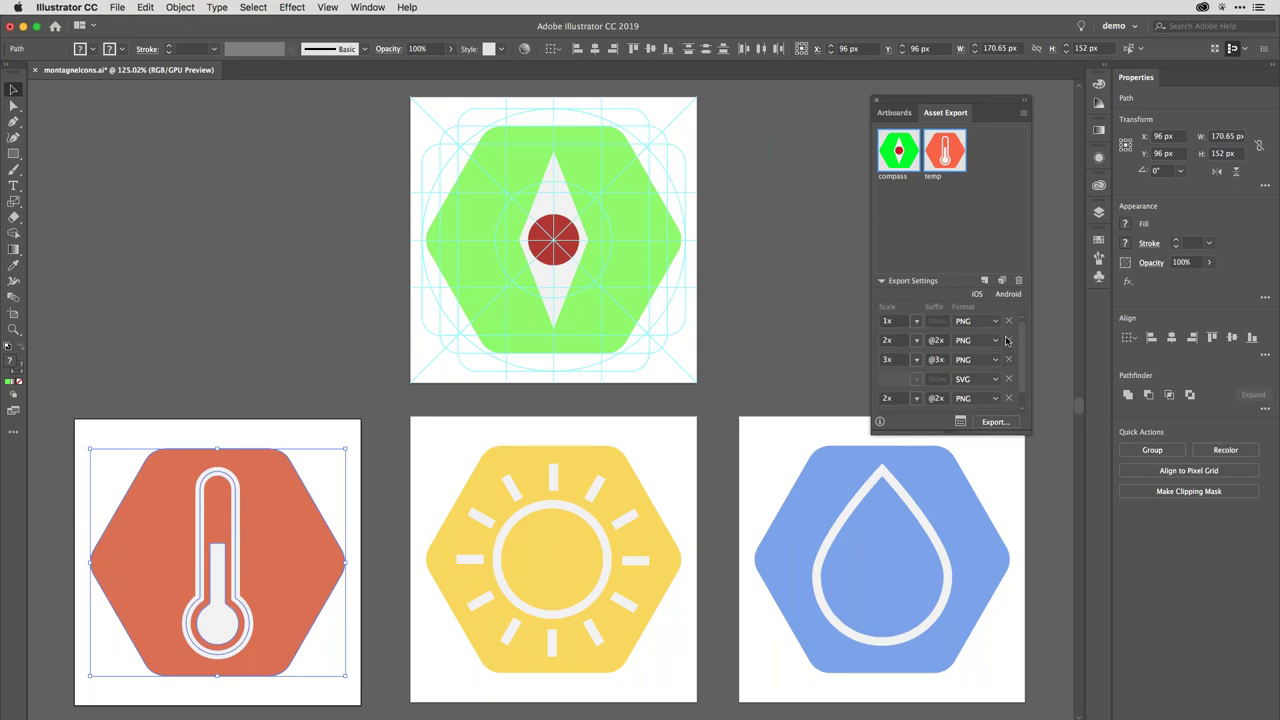
{"action": "left_click", "coordinate": [917, 399]}
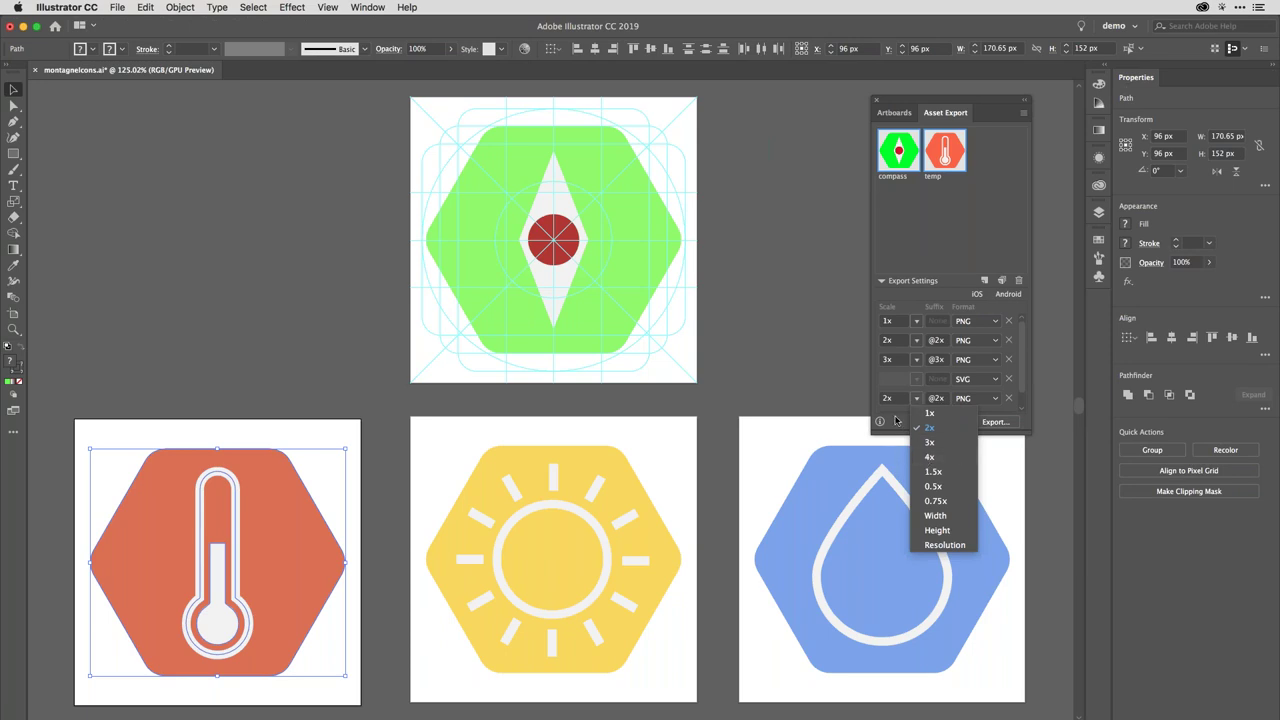
{"action": "left_click", "coordinate": [897, 400]}
{"action": "left_click", "coordinate": [966, 399]}
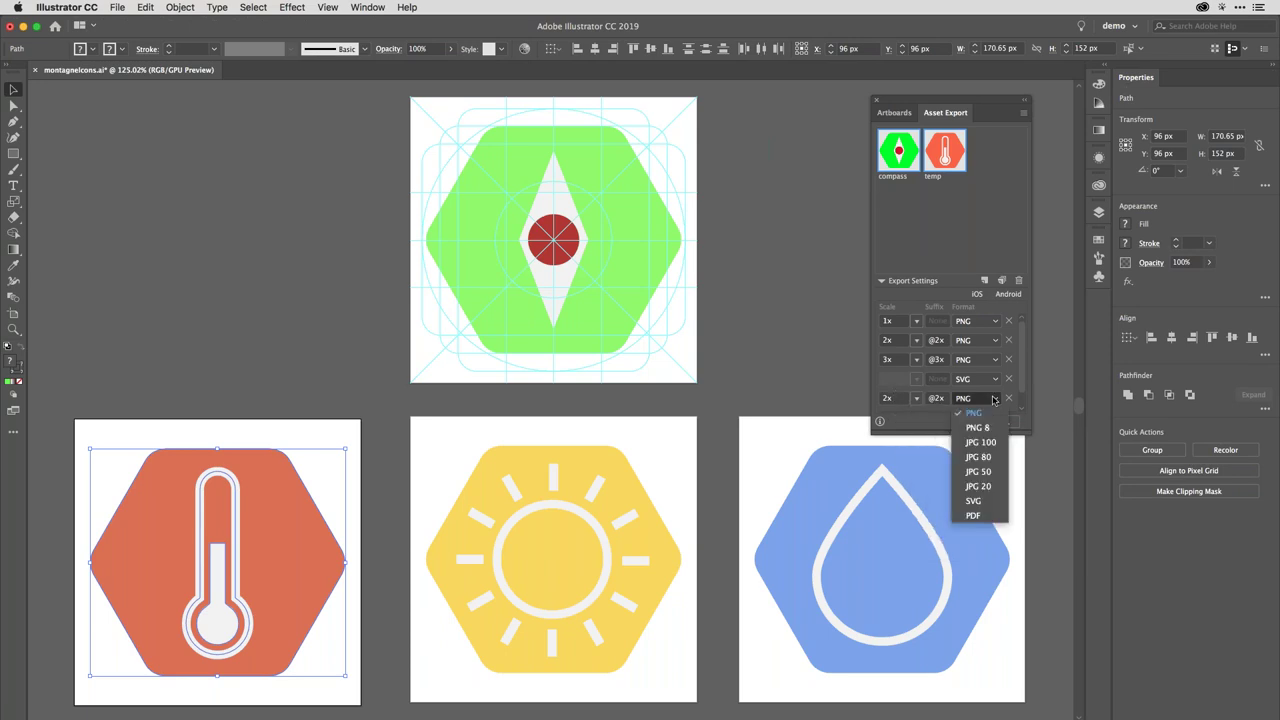
{"action": "left_click", "coordinate": [972, 516]}
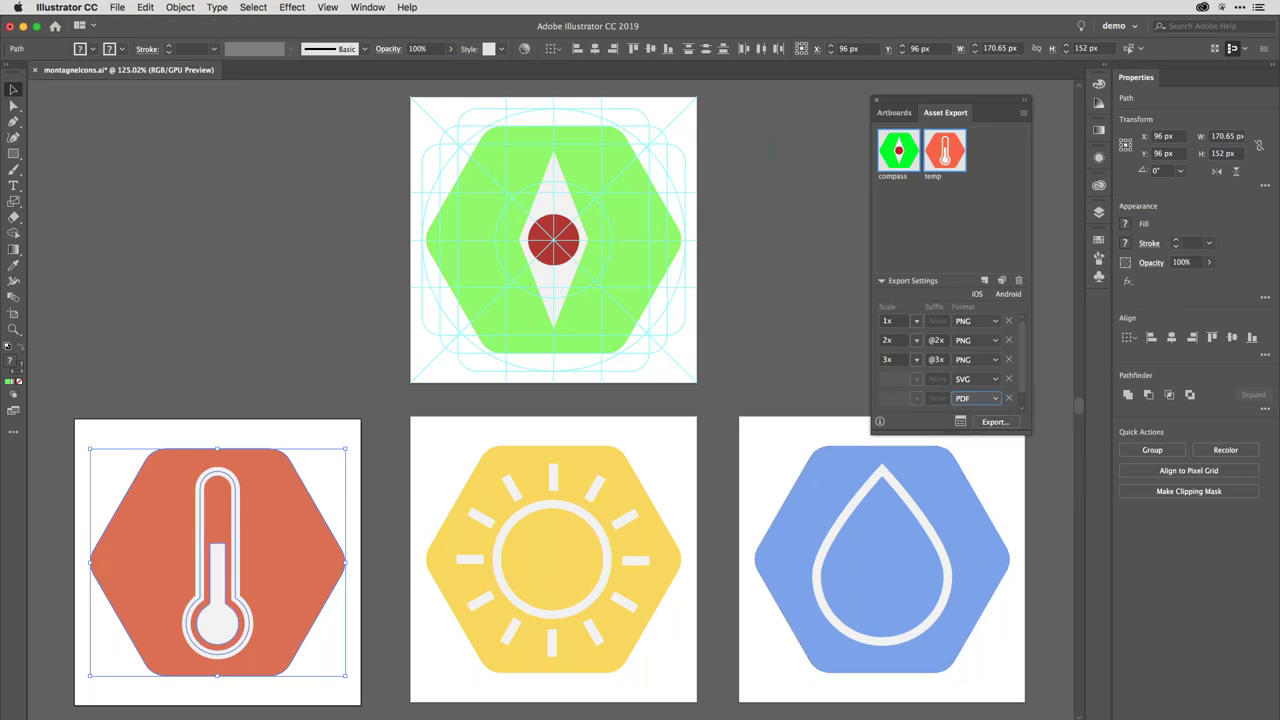
Export the selected compass and temp assets into a new Desktop folder named ExportDemo
{"action": "left_click", "coordinate": [993, 422]}
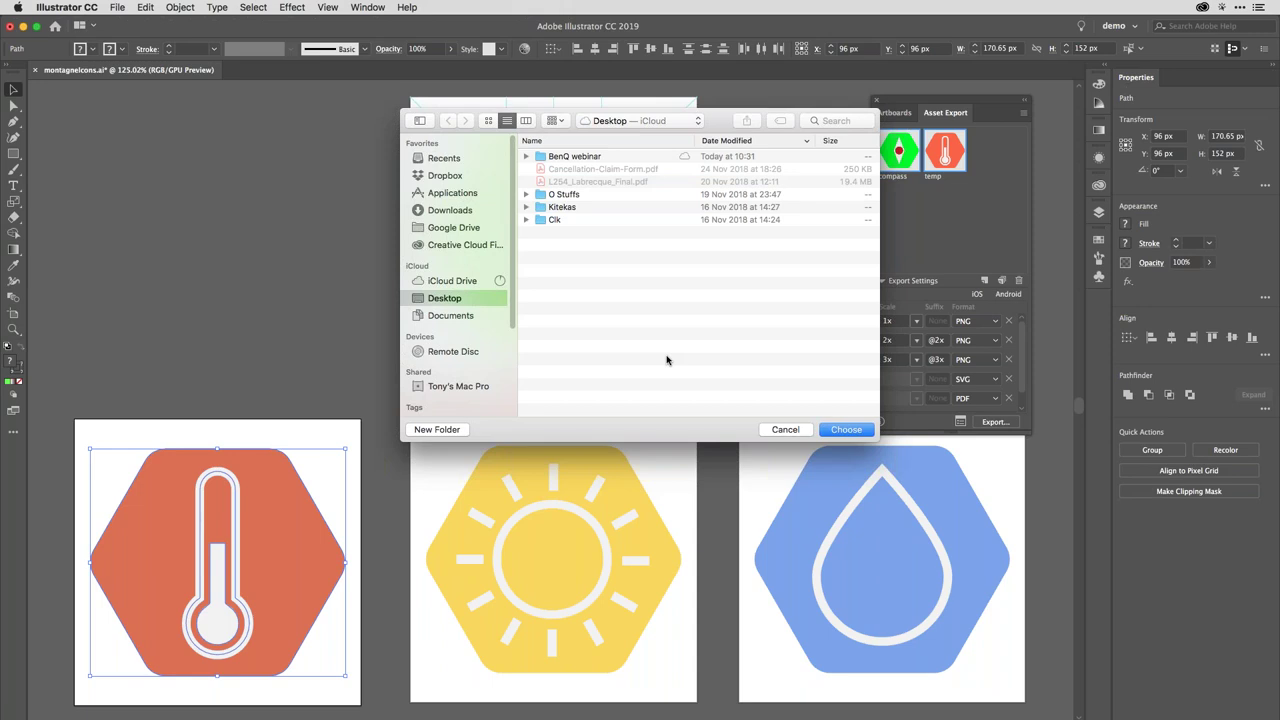
{"action": "key", "text": "shift+super+n"}
{"action": "type", "text": "ExportDe"}
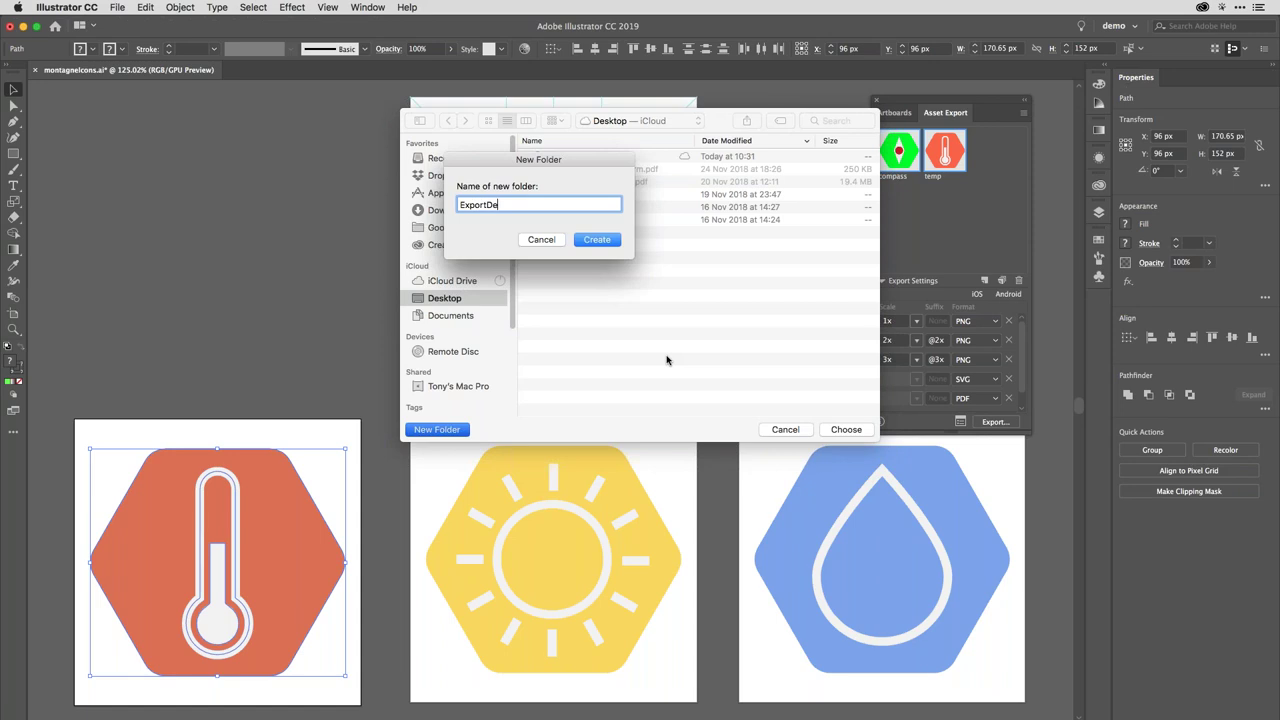
{"action": "type", "text": "mo"}
{"action": "key", "text": "Return"}
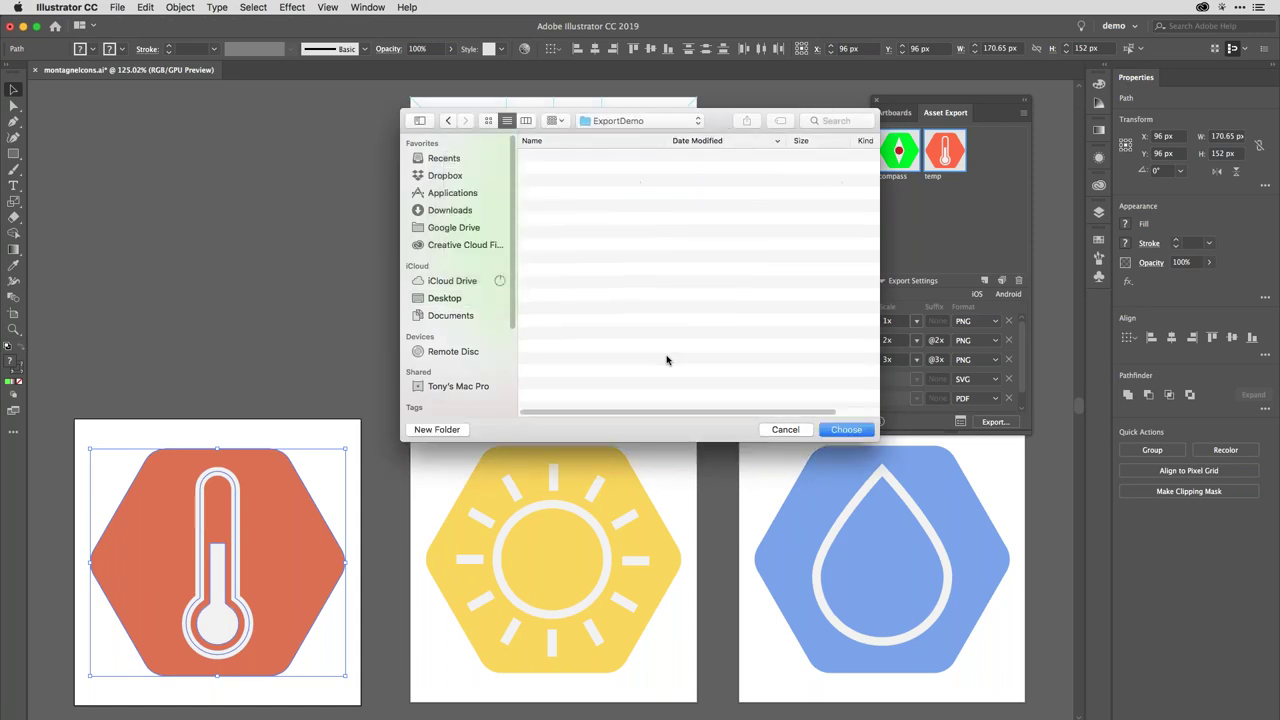
{"action": "key", "text": "Return"}
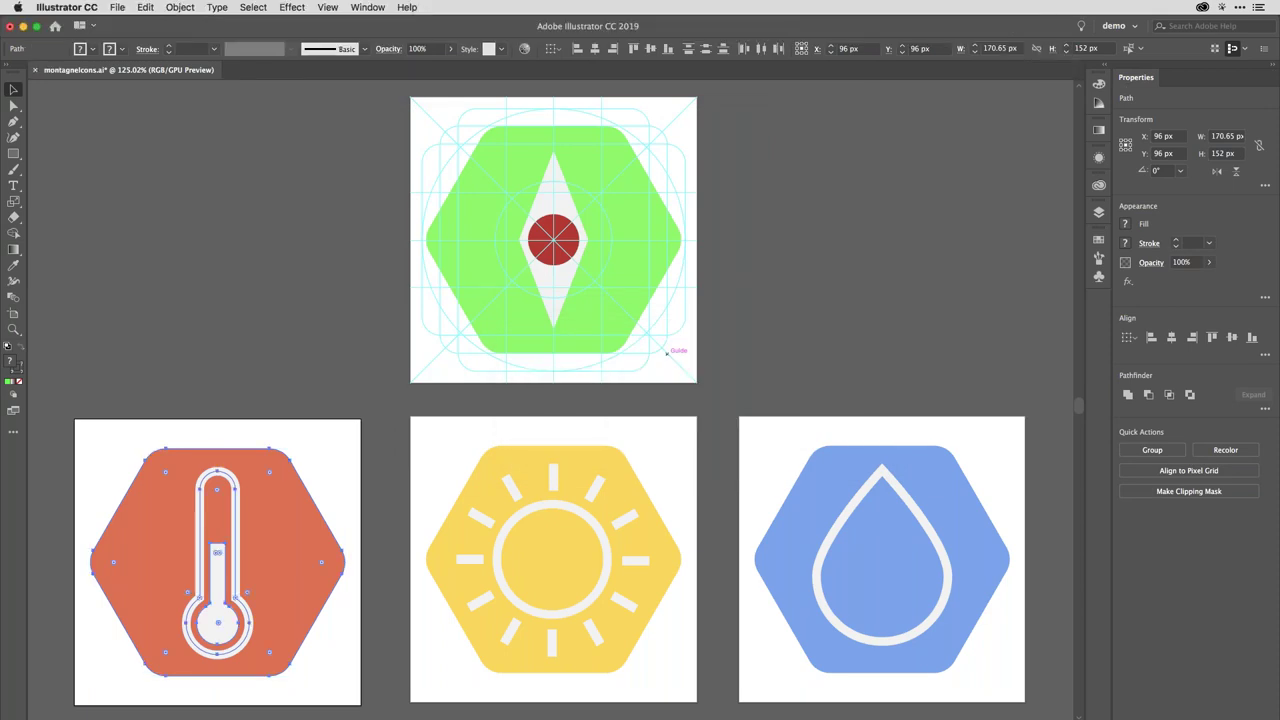
Switch to Finder, open the ExportDemo folder on the Desktop, and expand its 1x, 2x, 3x, PDF and SVG subfolders
{"action": "key", "text": "super+n"}
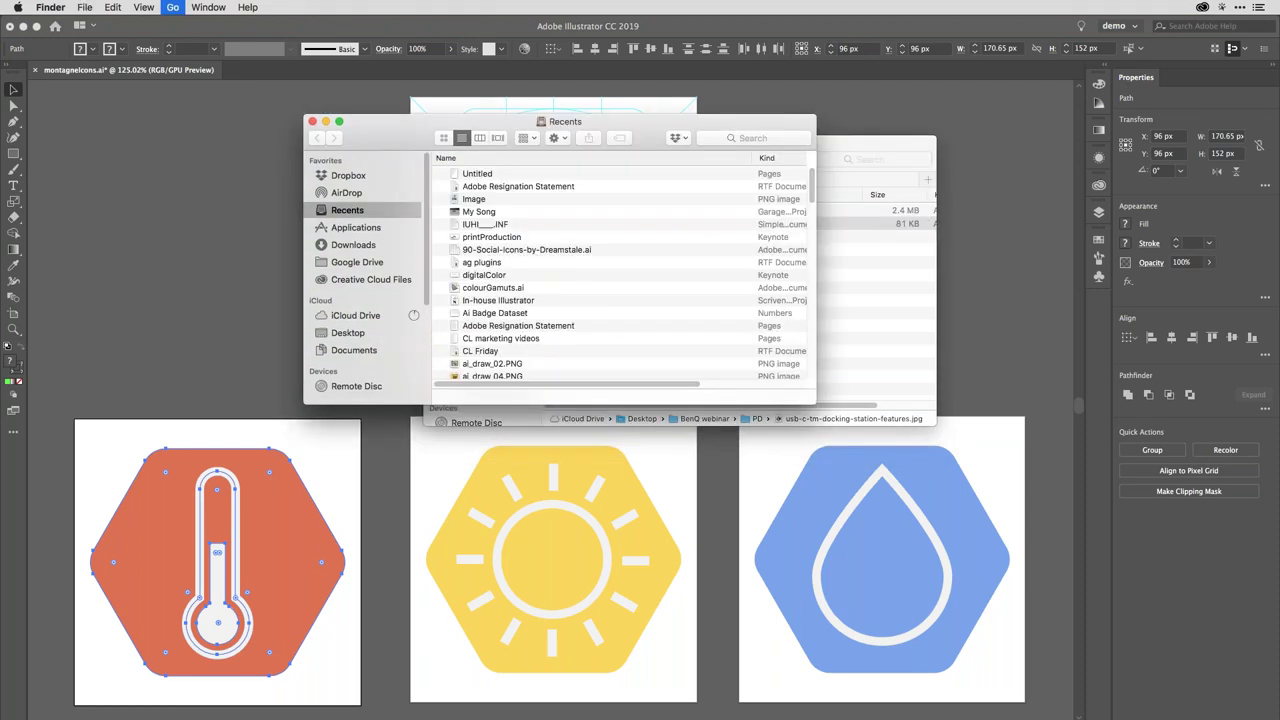
{"action": "key", "text": "shift+super+d"}
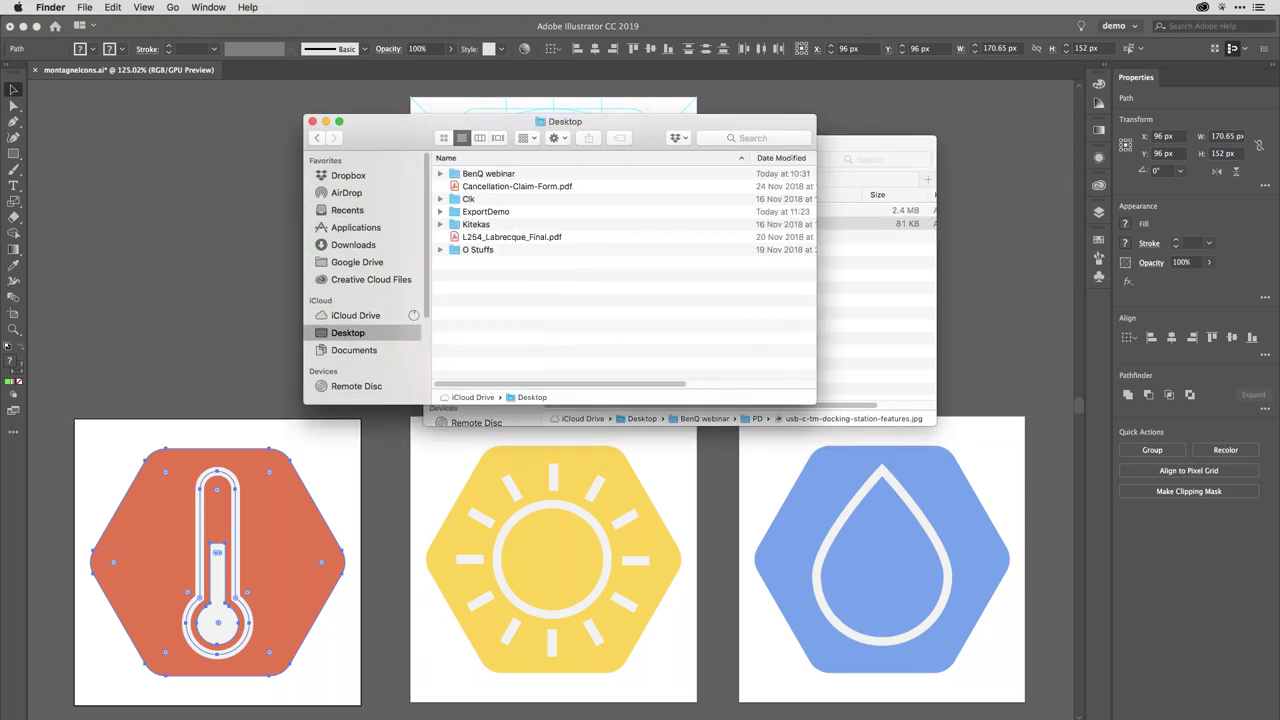
{"action": "double_click", "coordinate": [455, 212]}
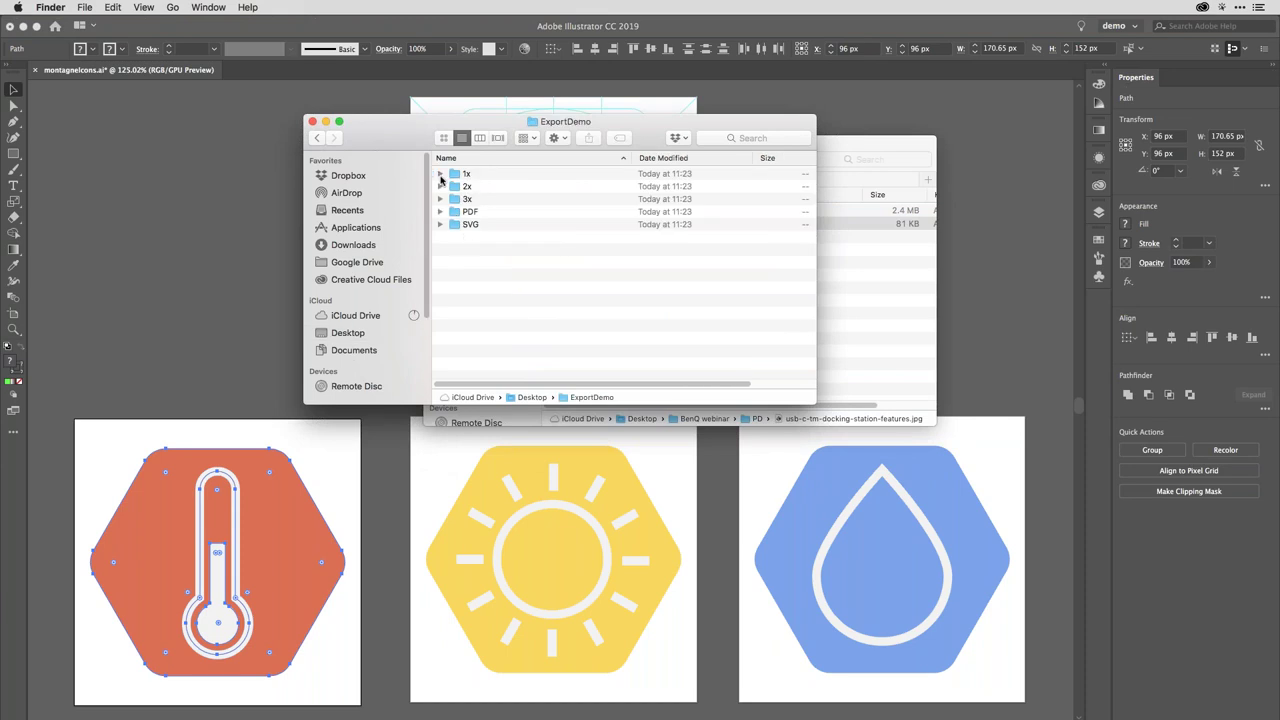
{"action": "left_click", "coordinate": [440, 173]}
{"action": "left_click", "coordinate": [441, 211]}
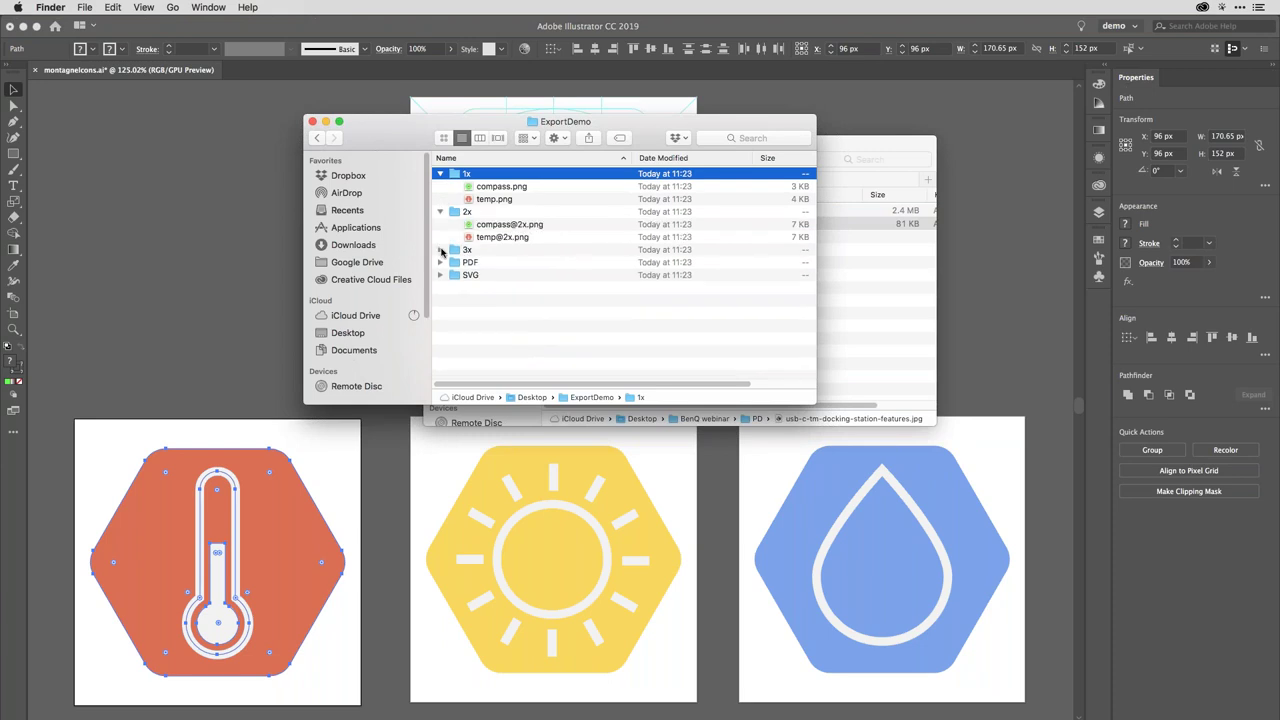
{"action": "left_click", "coordinate": [441, 249]}
{"action": "left_click", "coordinate": [441, 288]}
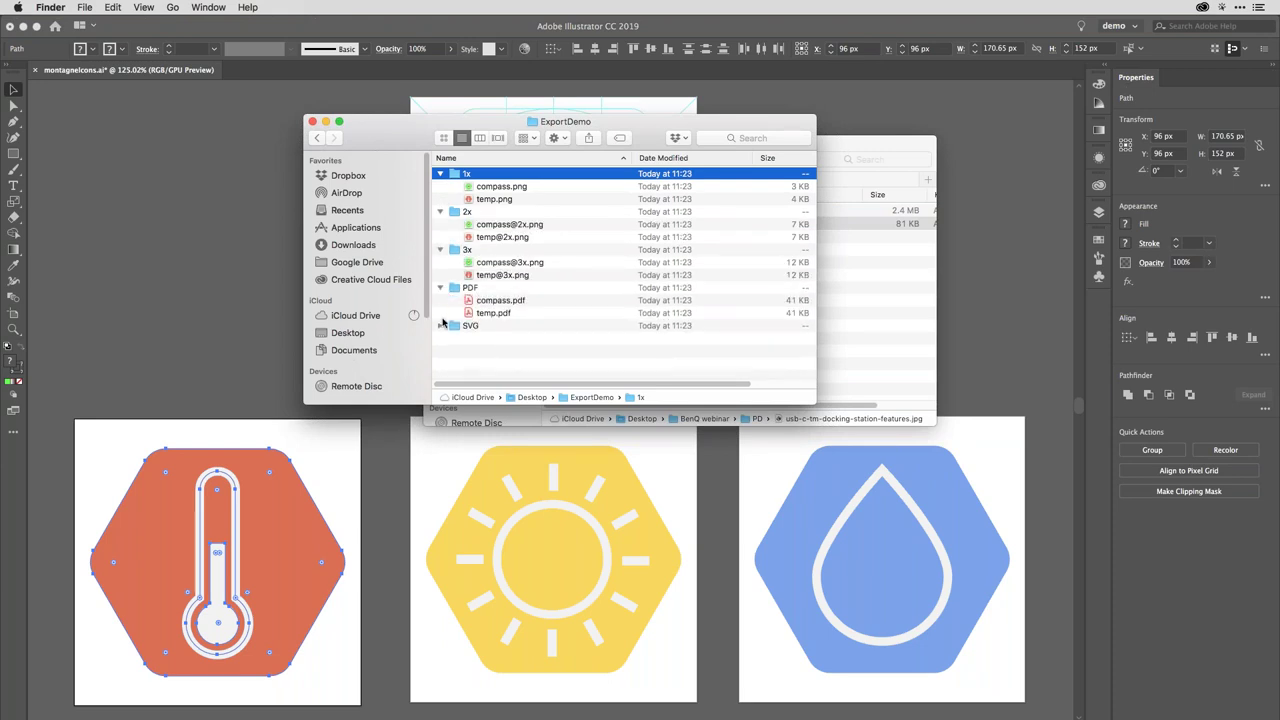
{"action": "left_click", "coordinate": [441, 326]}
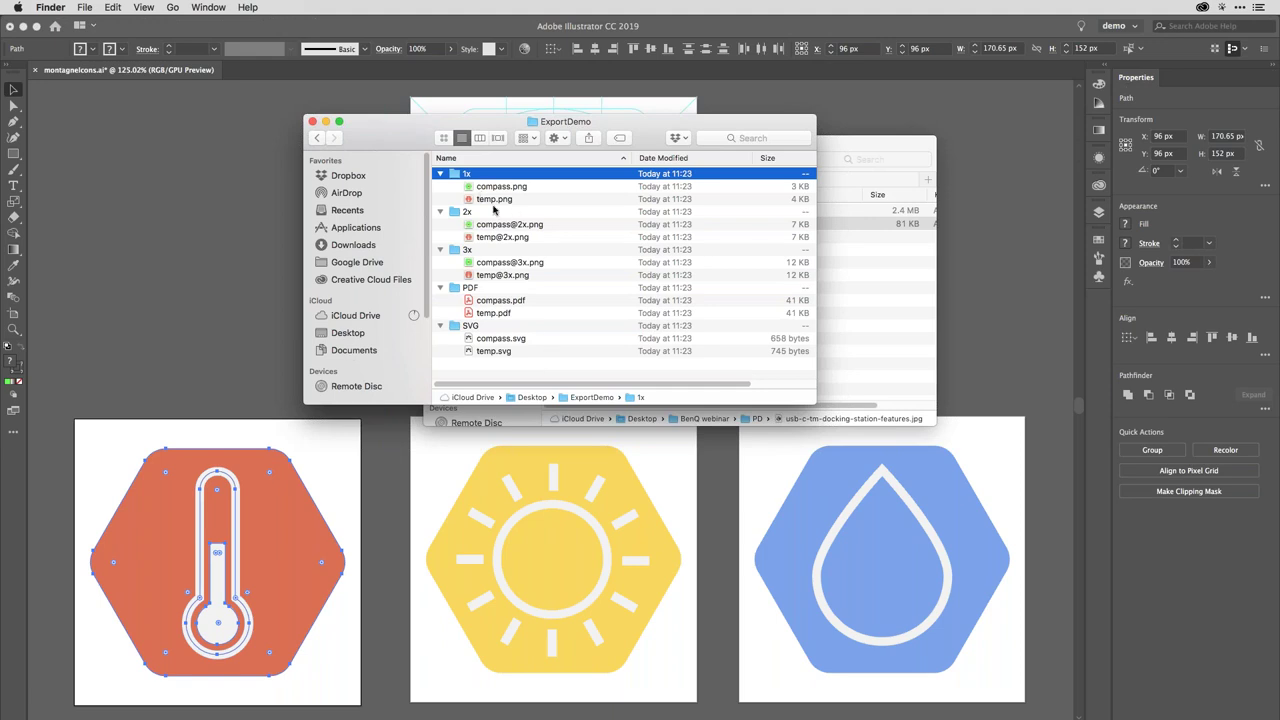
{"action": "left_click", "coordinate": [490, 187]}
{"action": "key", "text": "space"}
{"action": "key", "text": "Down"}
{"action": "key", "text": "Down"}
{"action": "key", "text": "Down"}
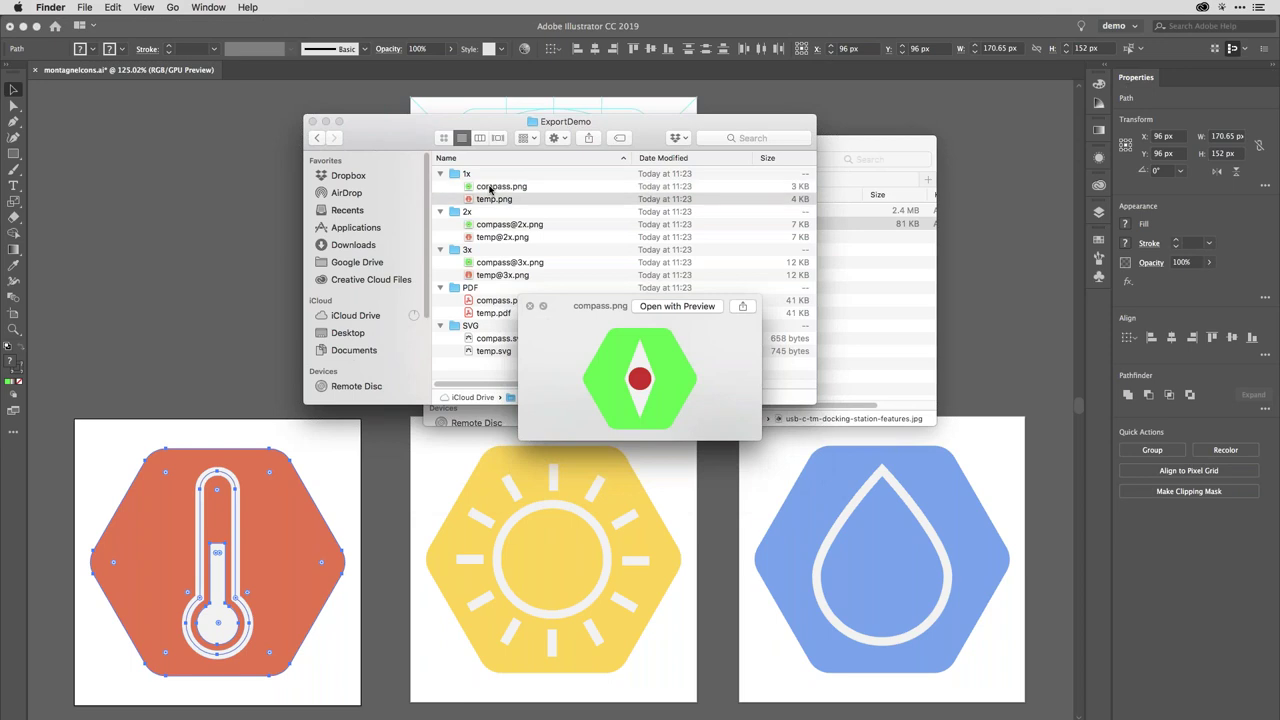
{"action": "key", "text": "Down"}
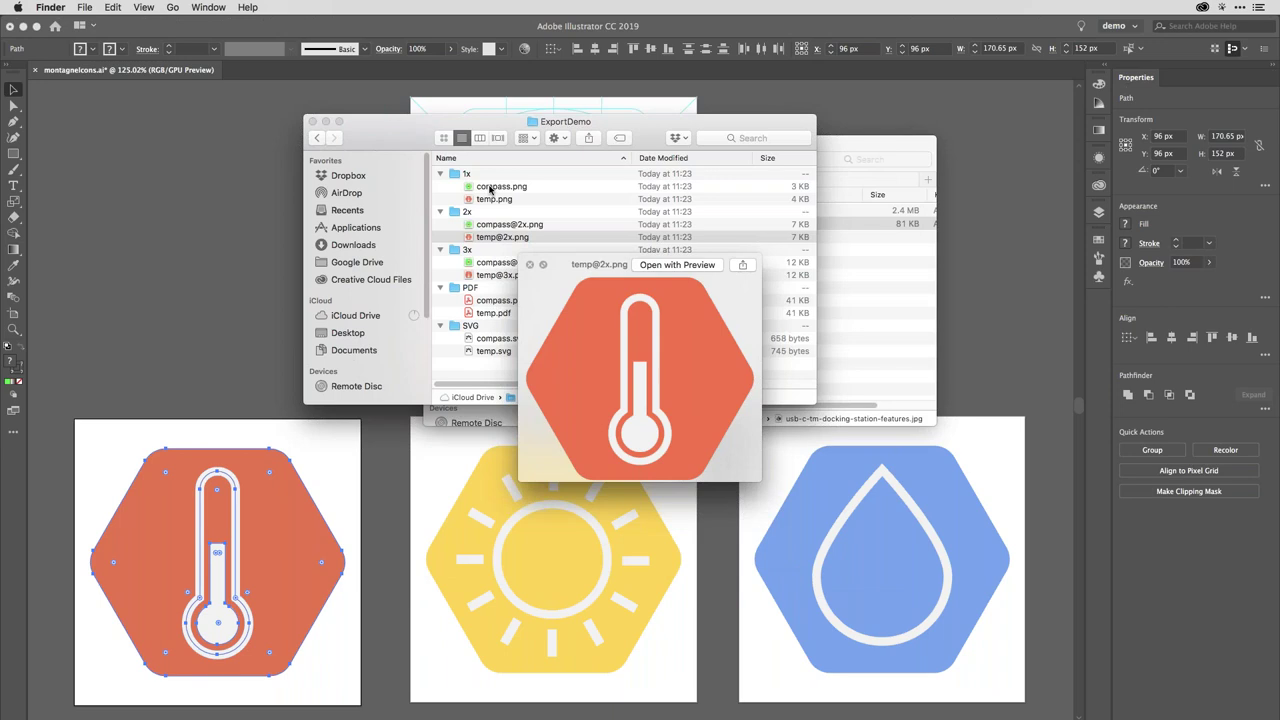
{"action": "key", "text": "space"}
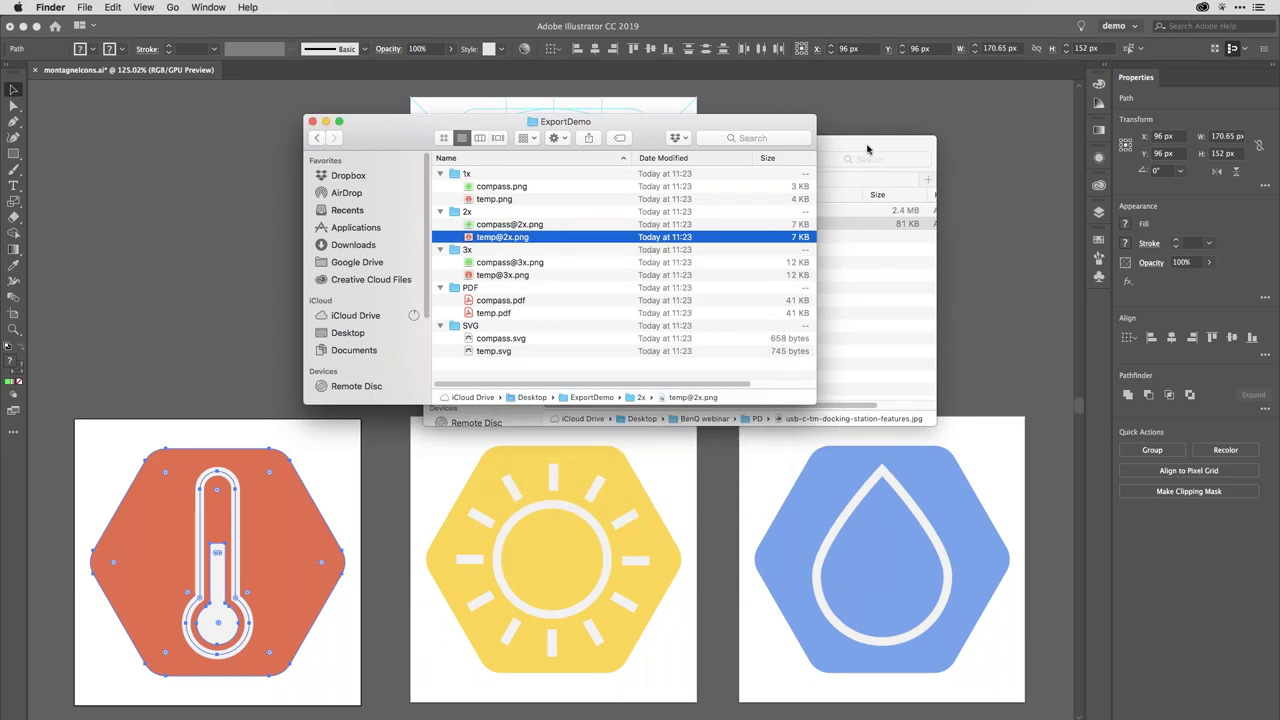
{"action": "left_click", "coordinate": [313, 121]}
Return to Illustrator and change the fill of the compass icon's green hexagon to the purple swatch
{"action": "left_click", "coordinate": [755, 180]}
{"action": "left_click", "coordinate": [610, 170]}
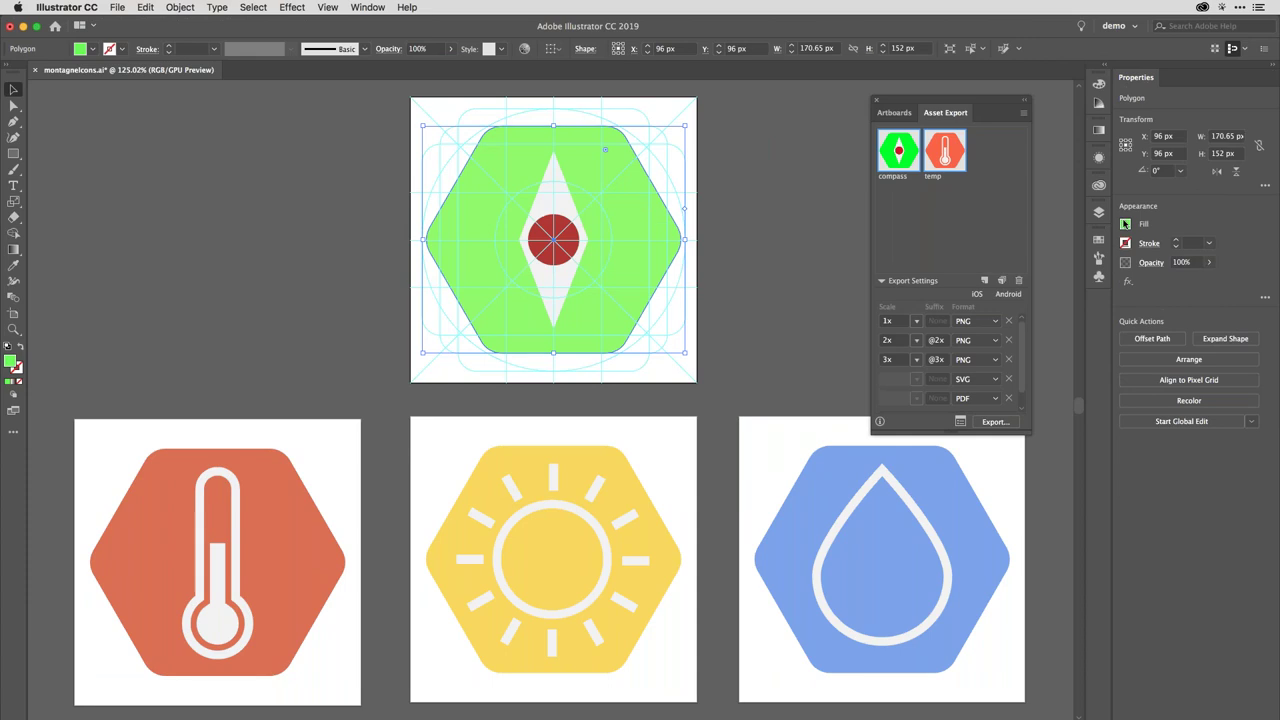
{"action": "left_click", "coordinate": [1125, 224]}
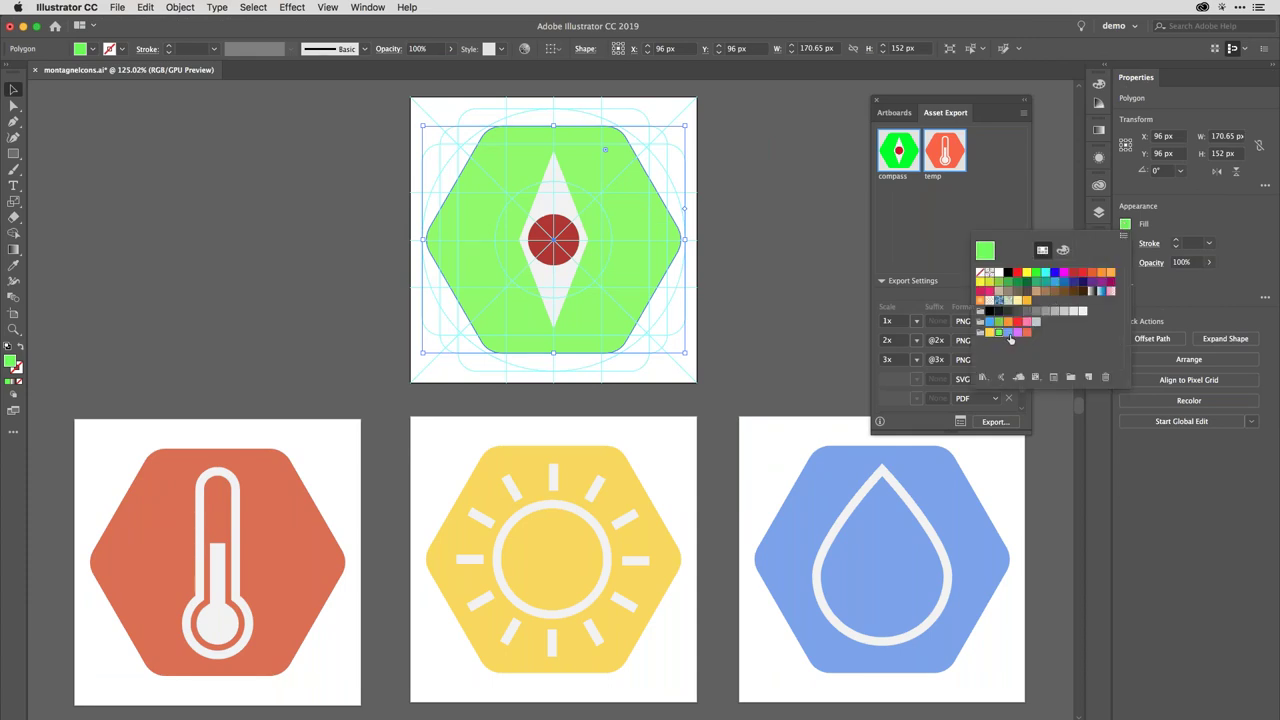
{"action": "left_click", "coordinate": [1017, 332]}
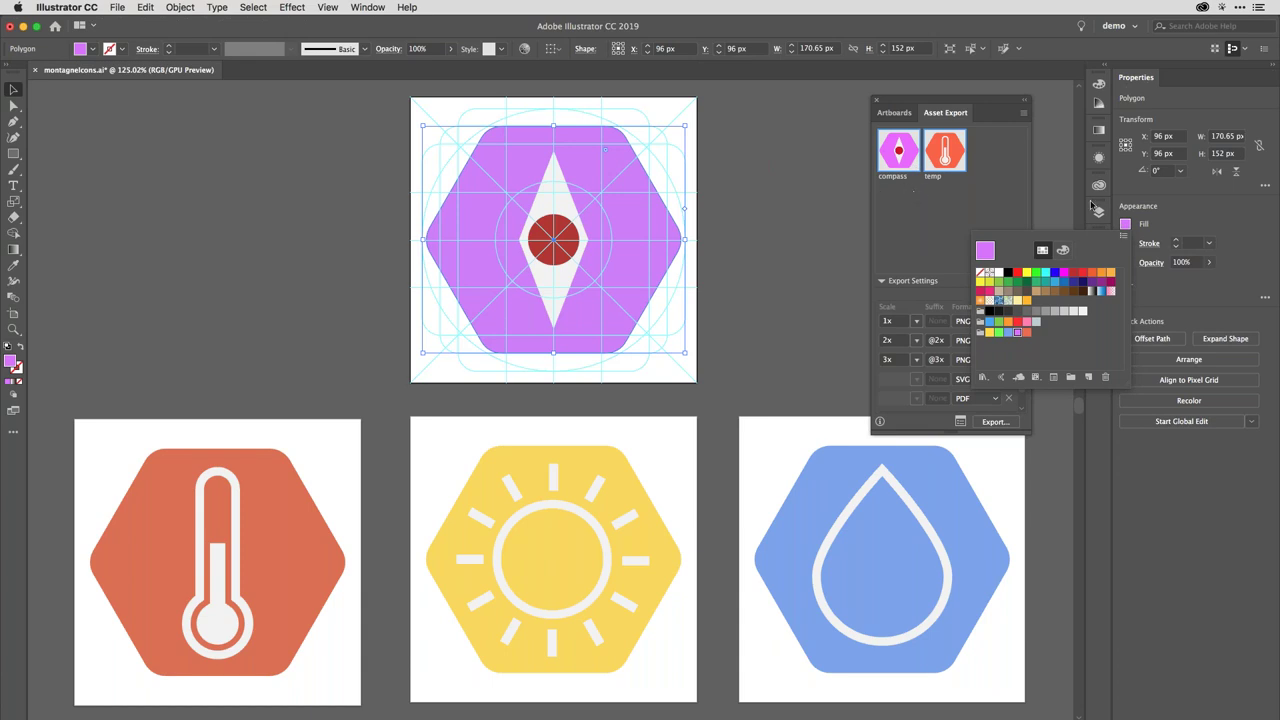
{"action": "left_click", "coordinate": [1160, 221]}
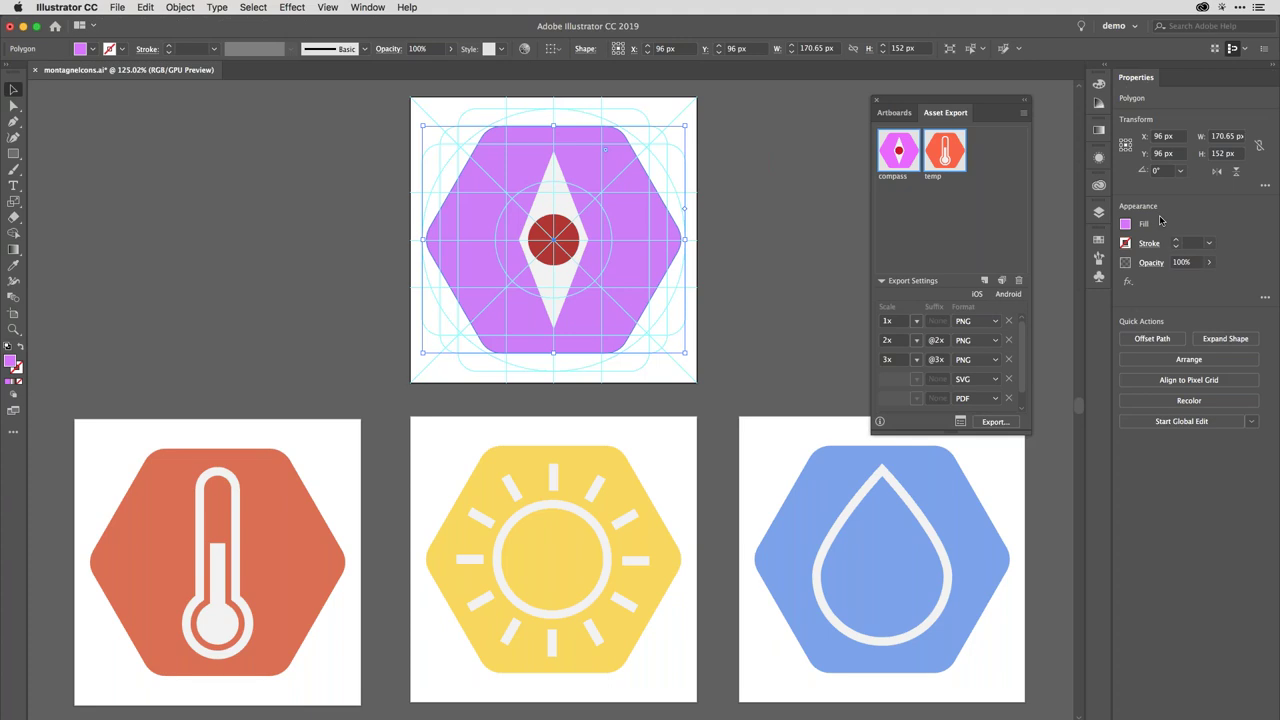
Switch to Photoshop, where the emailDesign.psd layout is open
{"action": "key", "text": "super+Tab"}
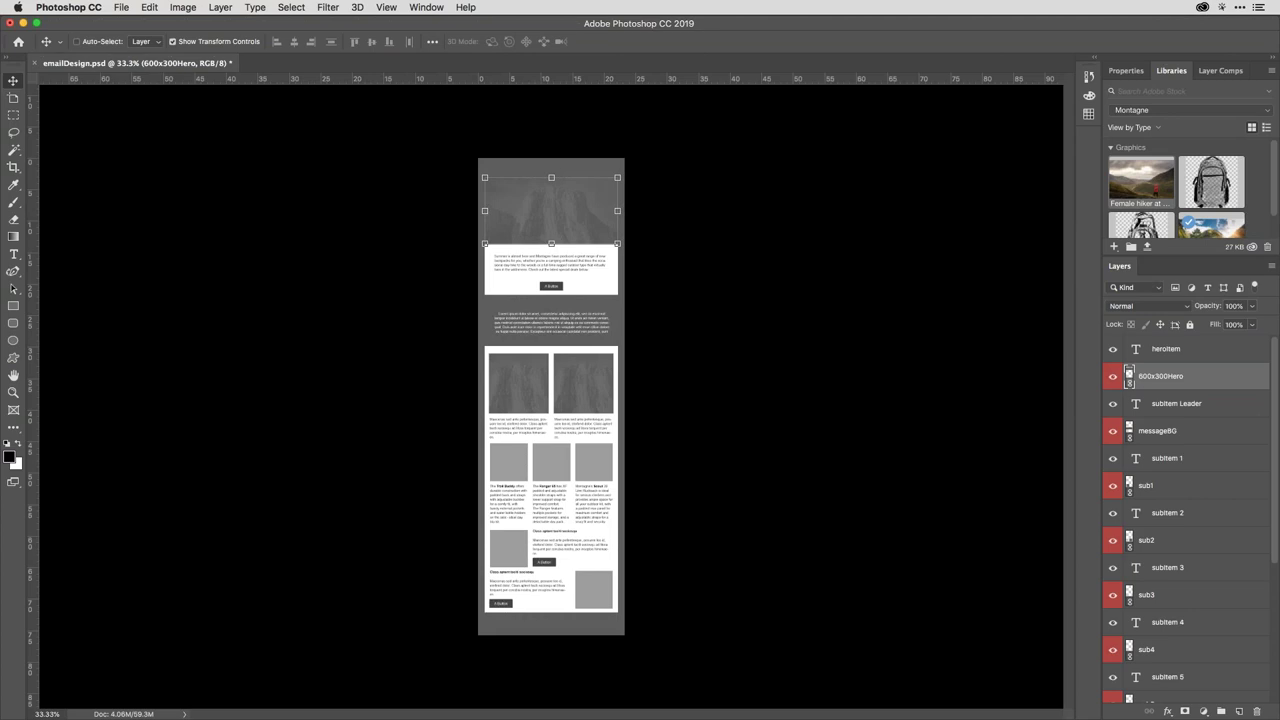
{"action": "key", "text": "super+equal"}
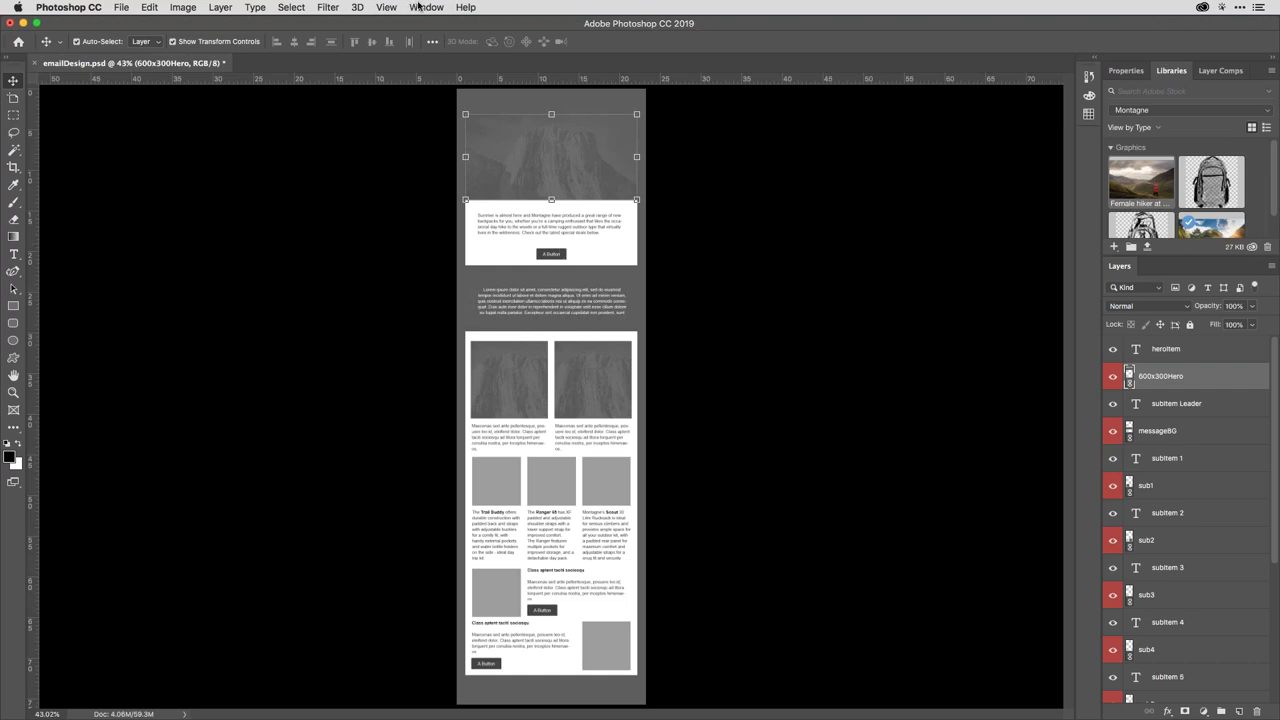
Open a second window for emailDesign.psd, float it beside the original document, and close that extra window
{"action": "left_click", "coordinate": [419, 6]}
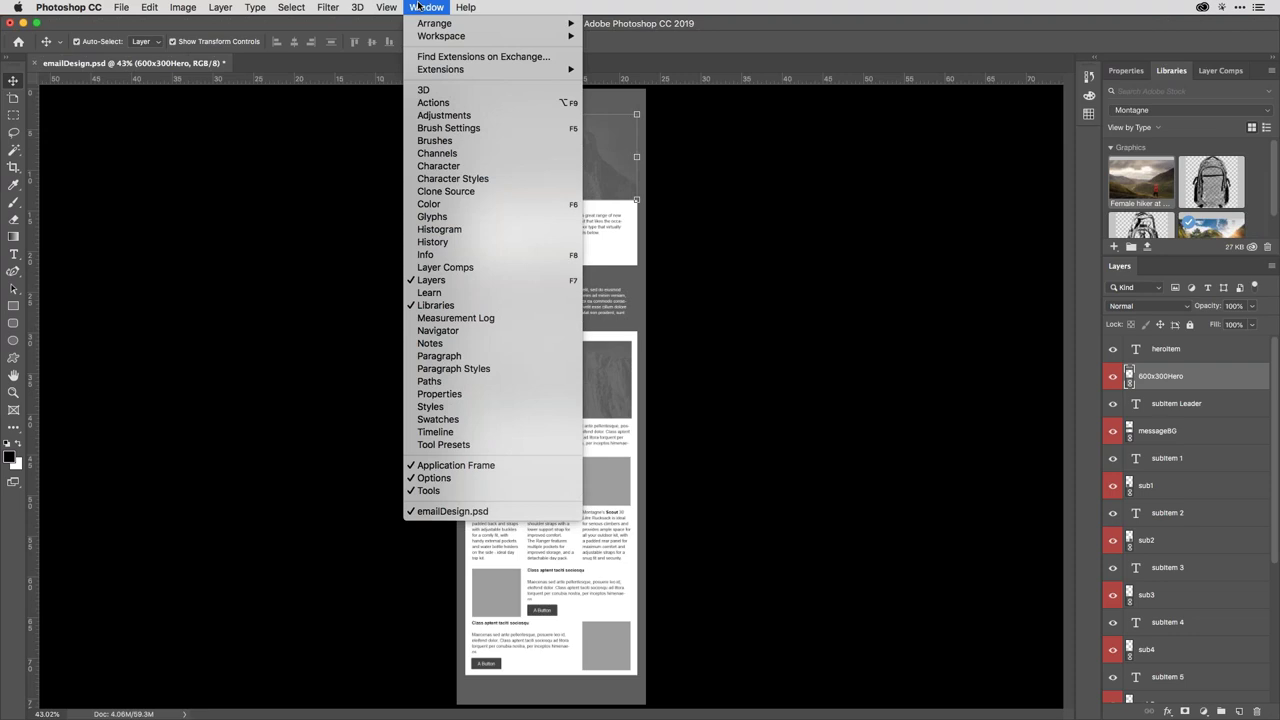
{"action": "mouse_move", "coordinate": [433, 25]}
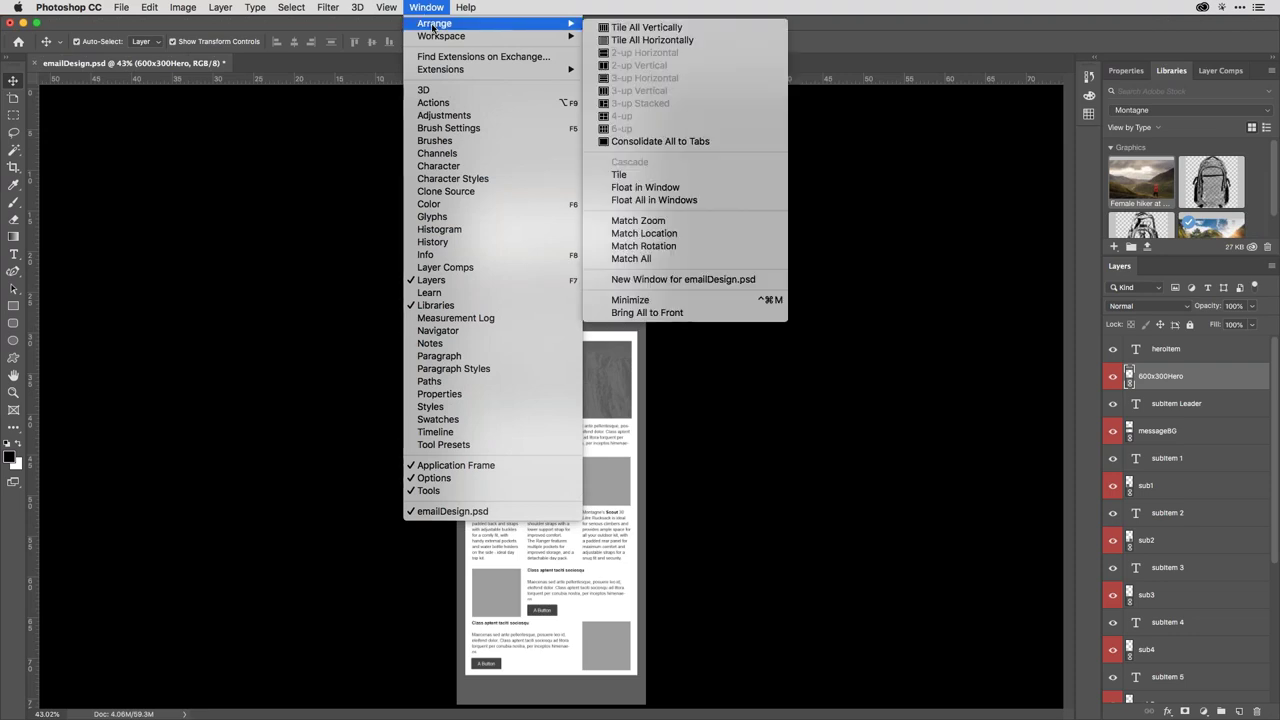
{"action": "left_click", "coordinate": [699, 280]}
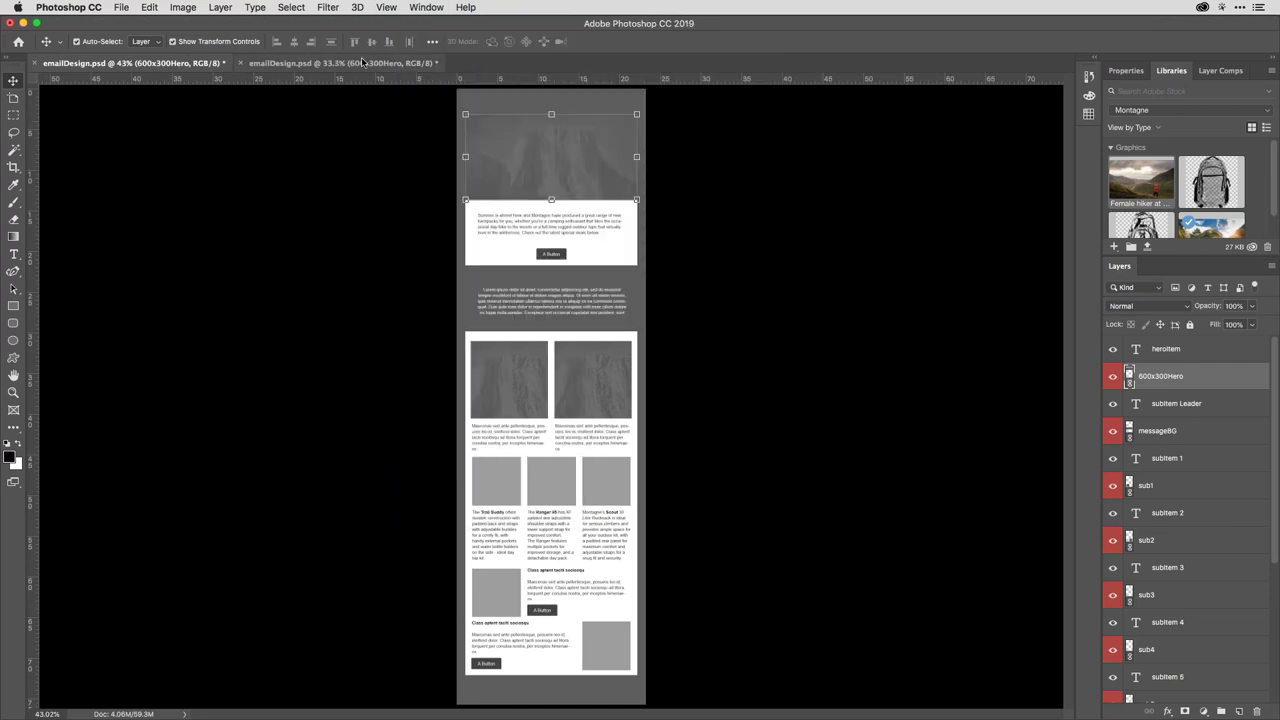
{"action": "left_click_drag", "start_coordinate": [345, 63], "coordinate": [834, 123]}
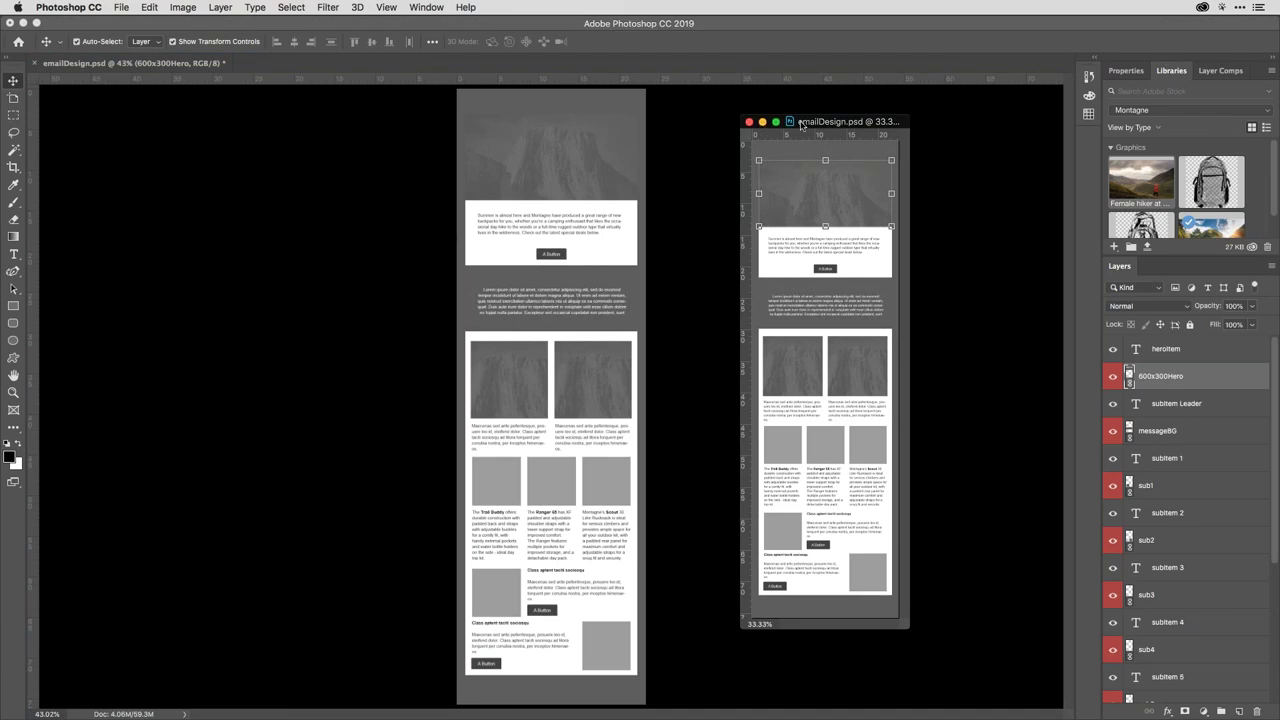
{"action": "left_click_drag", "start_coordinate": [847, 122], "coordinate": [841, 114]}
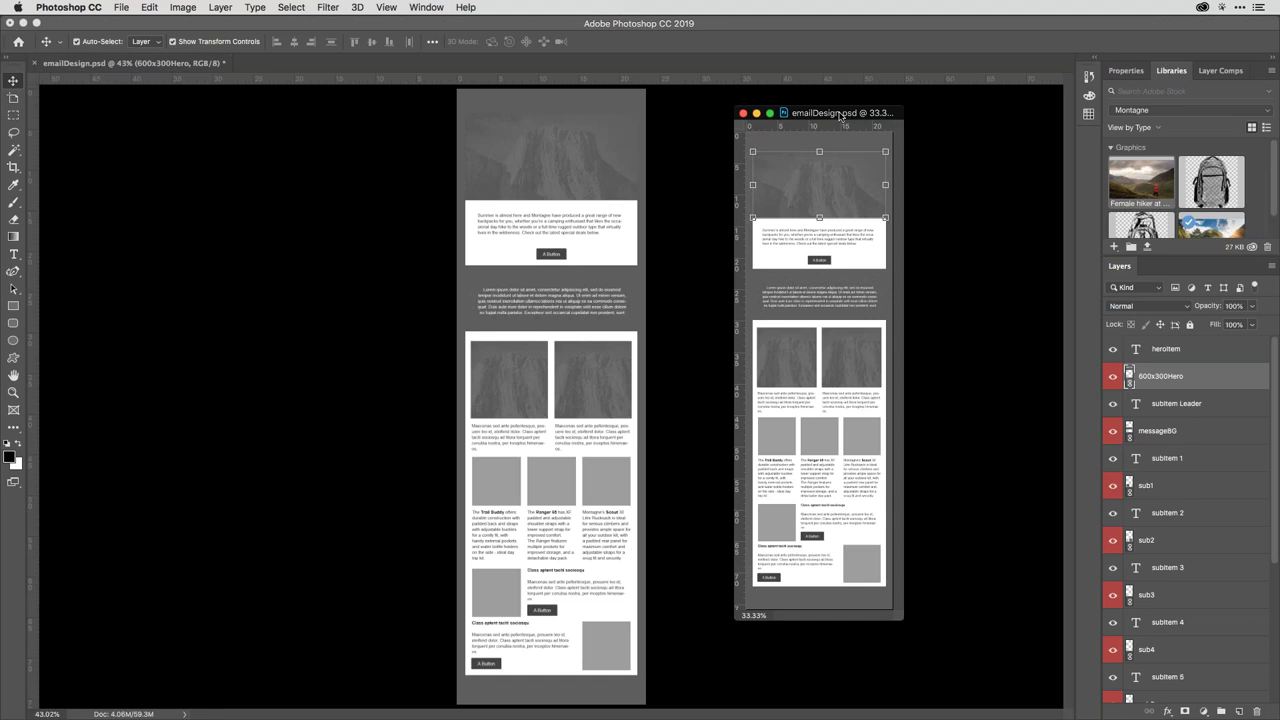
{"action": "left_click_drag", "start_coordinate": [841, 116], "coordinate": [832, 107]}
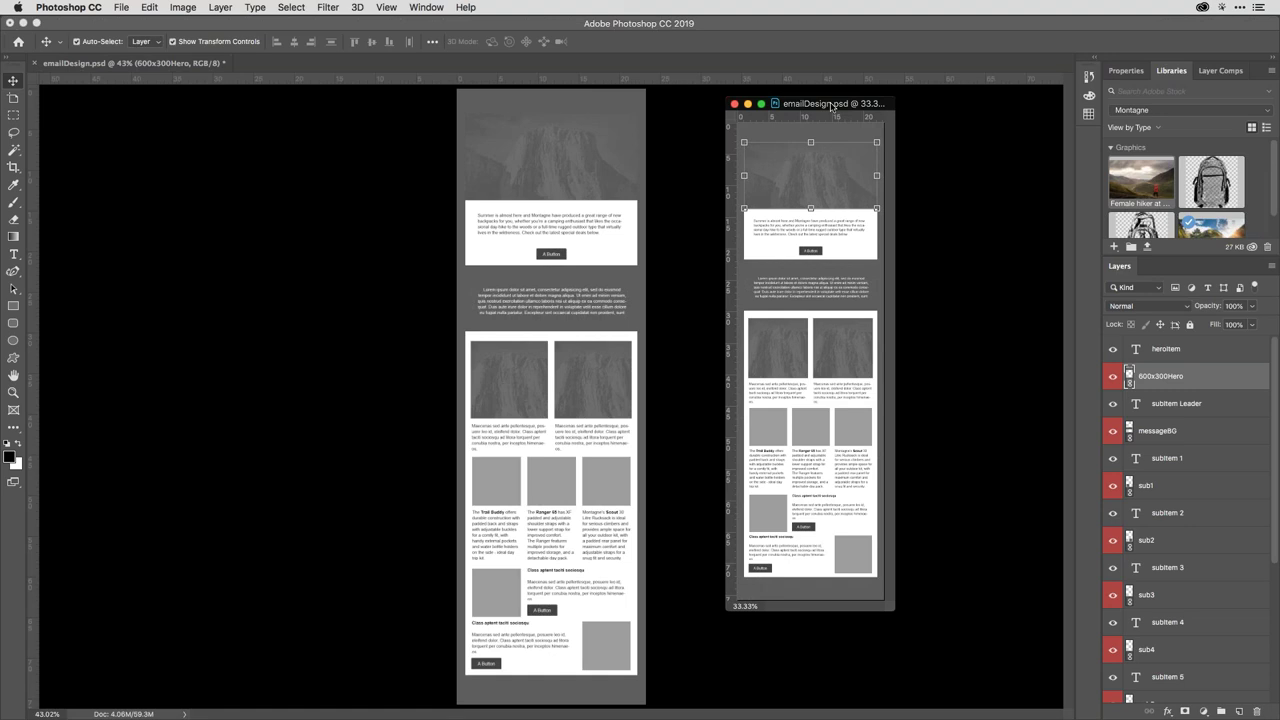
{"action": "key", "text": "super"}
{"action": "key", "text": "super+w"}
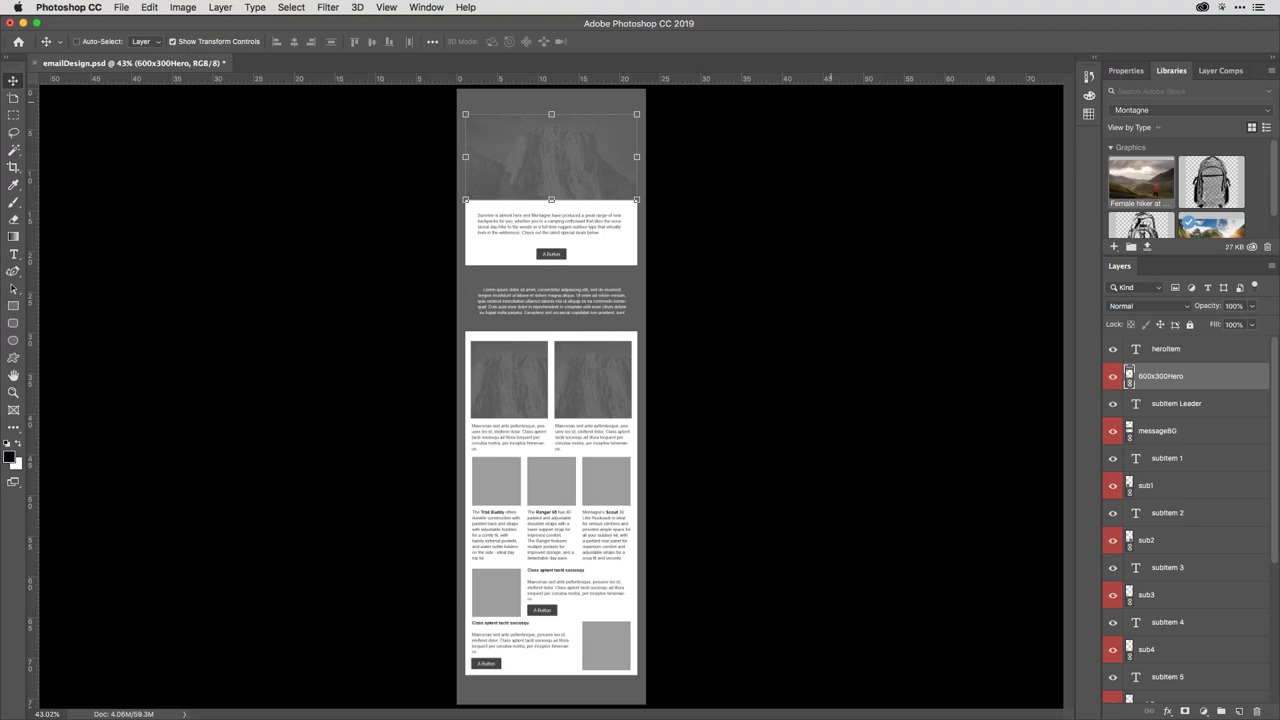
Examine the email layout up close, from the two-column image section to the hero image, intro text and button
{"action": "key", "text": "super"}
{"action": "scroll", "coordinate": [551, 400], "scroll_direction": "up", "scroll_amount": 10}
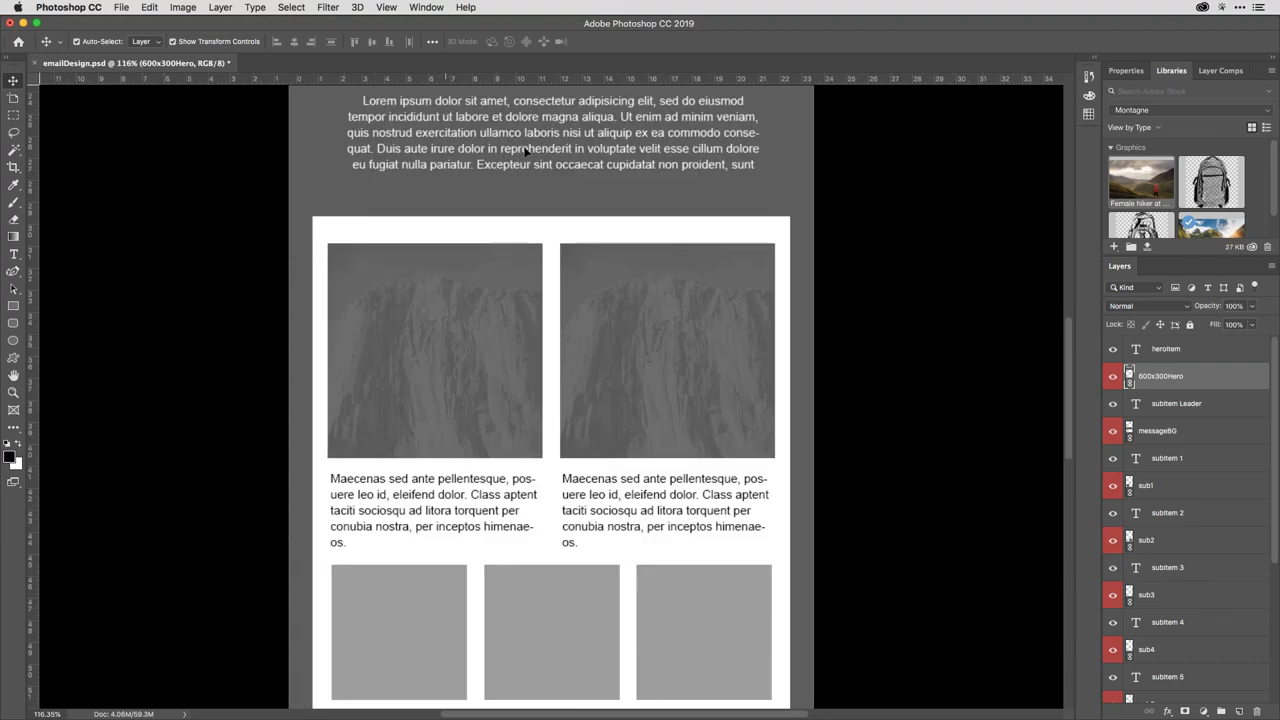
{"action": "scroll", "coordinate": [551, 400], "scroll_direction": "up", "scroll_amount": 10}
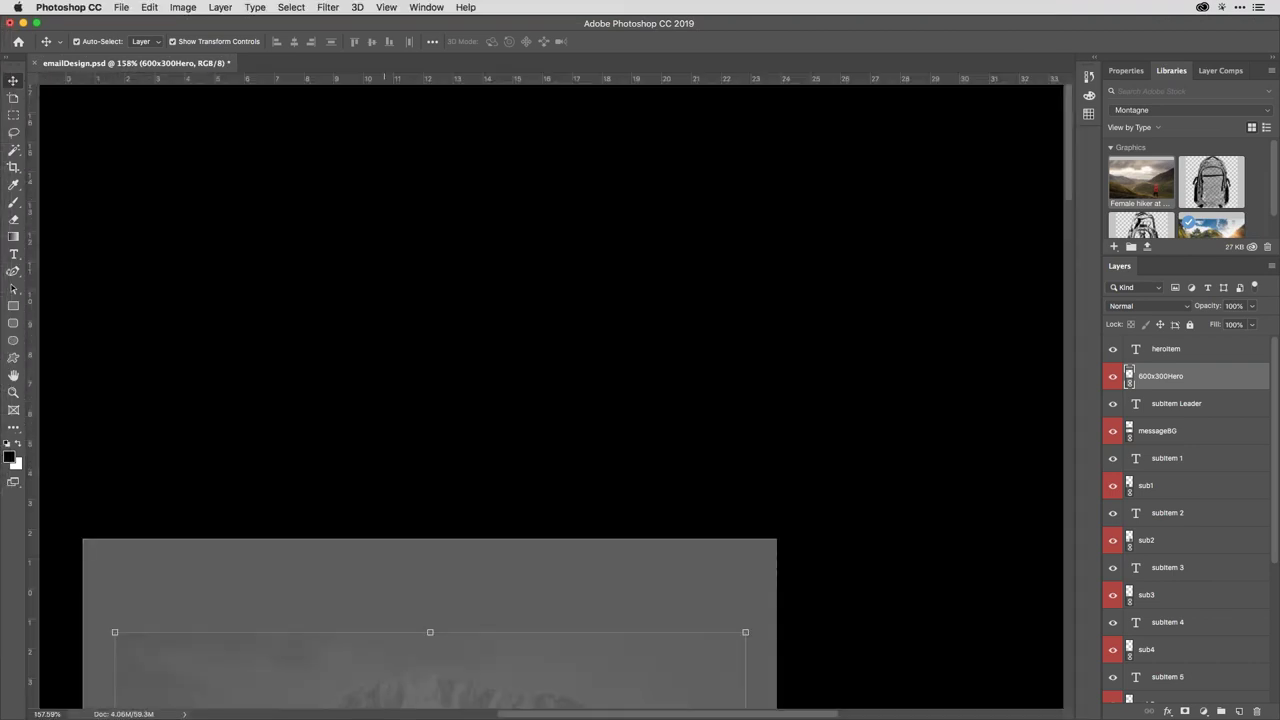
{"action": "scroll", "coordinate": [551, 400], "scroll_direction": "down", "scroll_amount": 10}
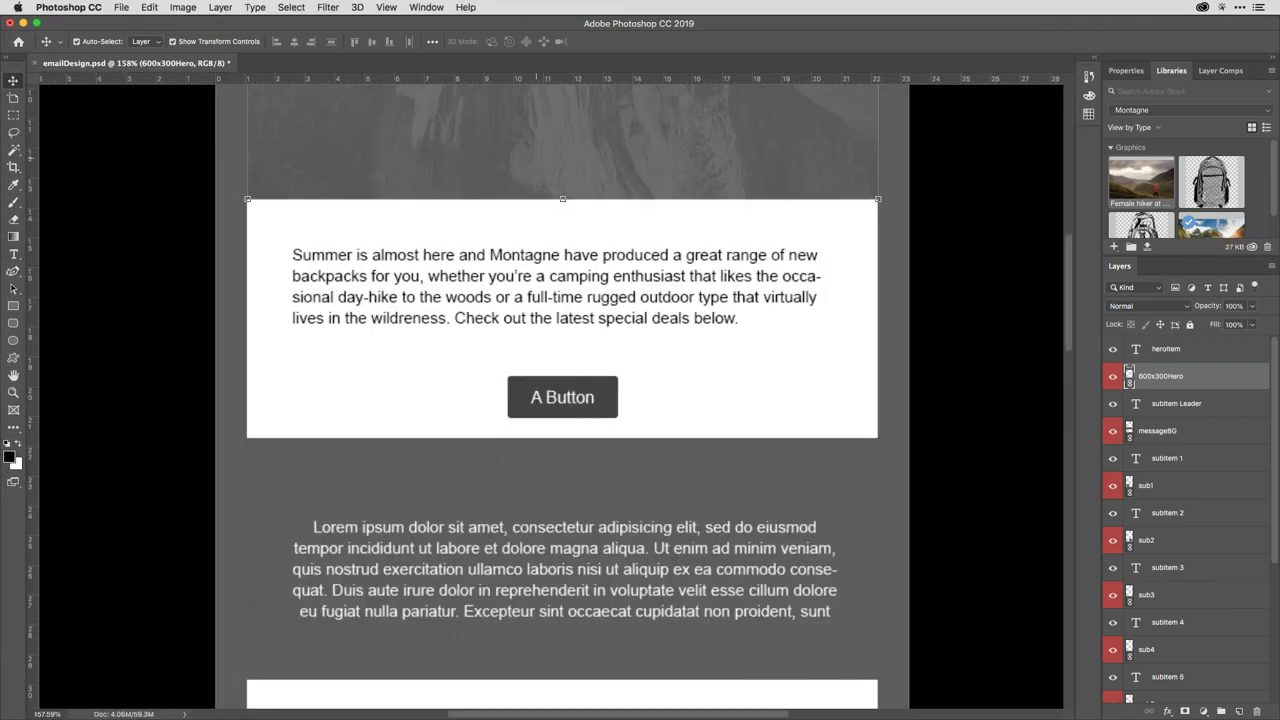
{"action": "scroll", "coordinate": [551, 400], "scroll_direction": "up", "scroll_amount": 5}
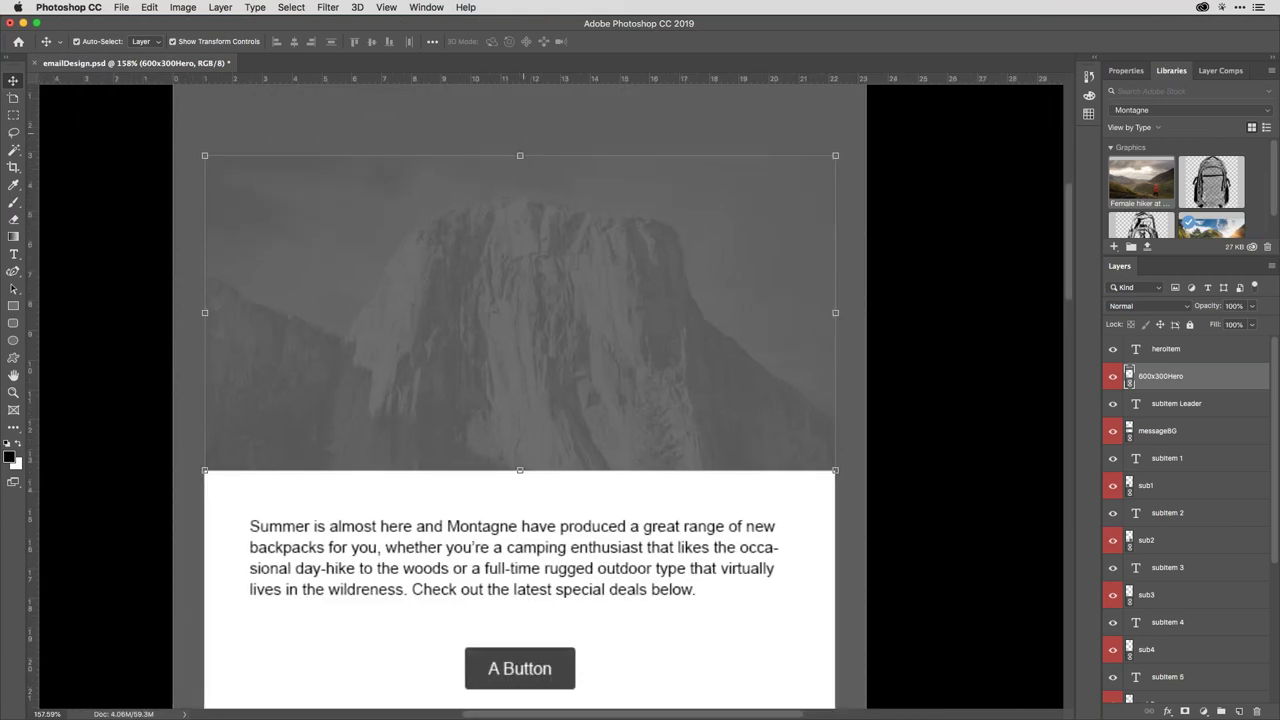
{"action": "scroll", "coordinate": [551, 400], "scroll_direction": "down", "scroll_amount": 3}
{"action": "scroll", "coordinate": [551, 400], "scroll_direction": "left", "scroll_amount": 1}
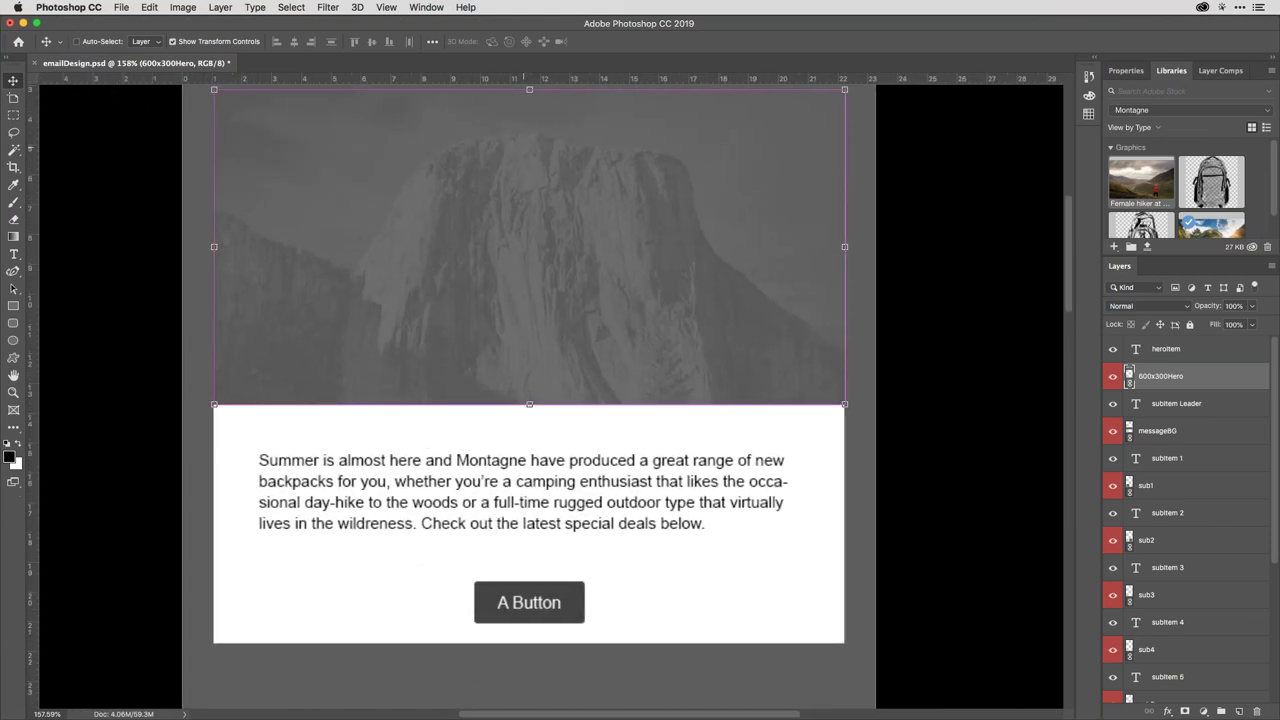
Switch to Finder, preview the photo 3200U rig.jpg in the PD folder, and close the preview
{"action": "key", "text": "super+Tab"}
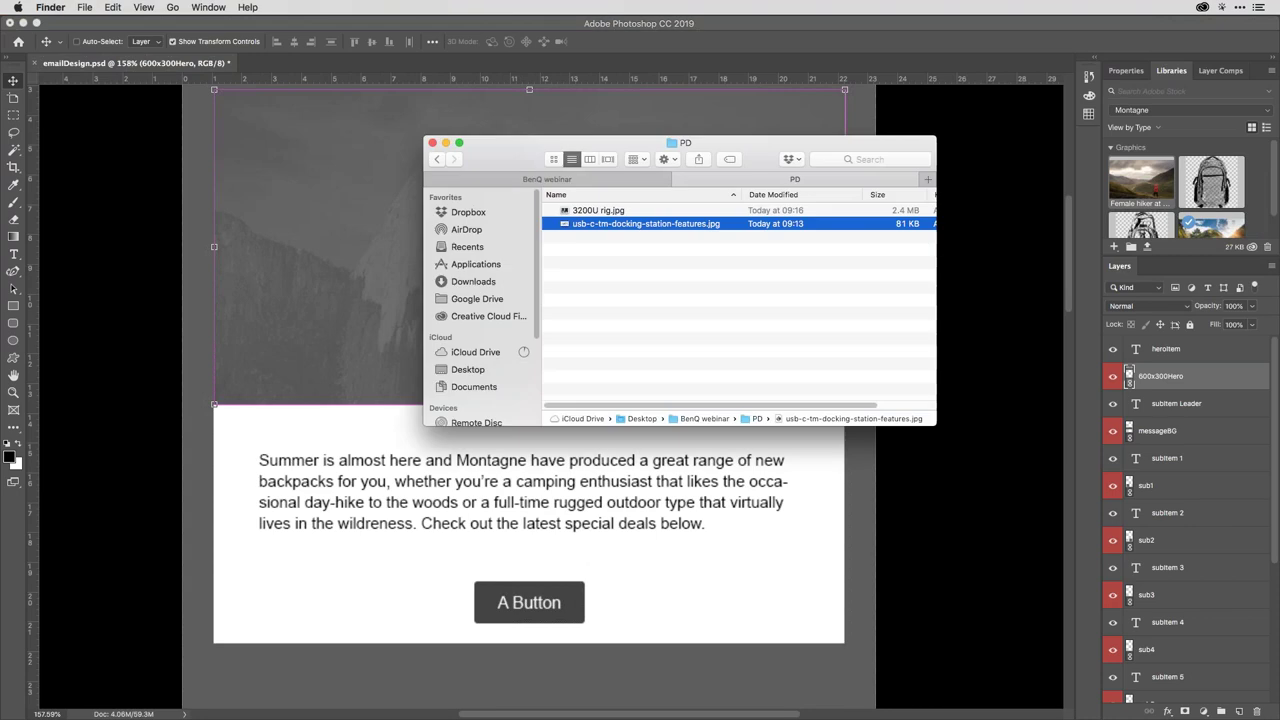
{"action": "left_click", "coordinate": [587, 213]}
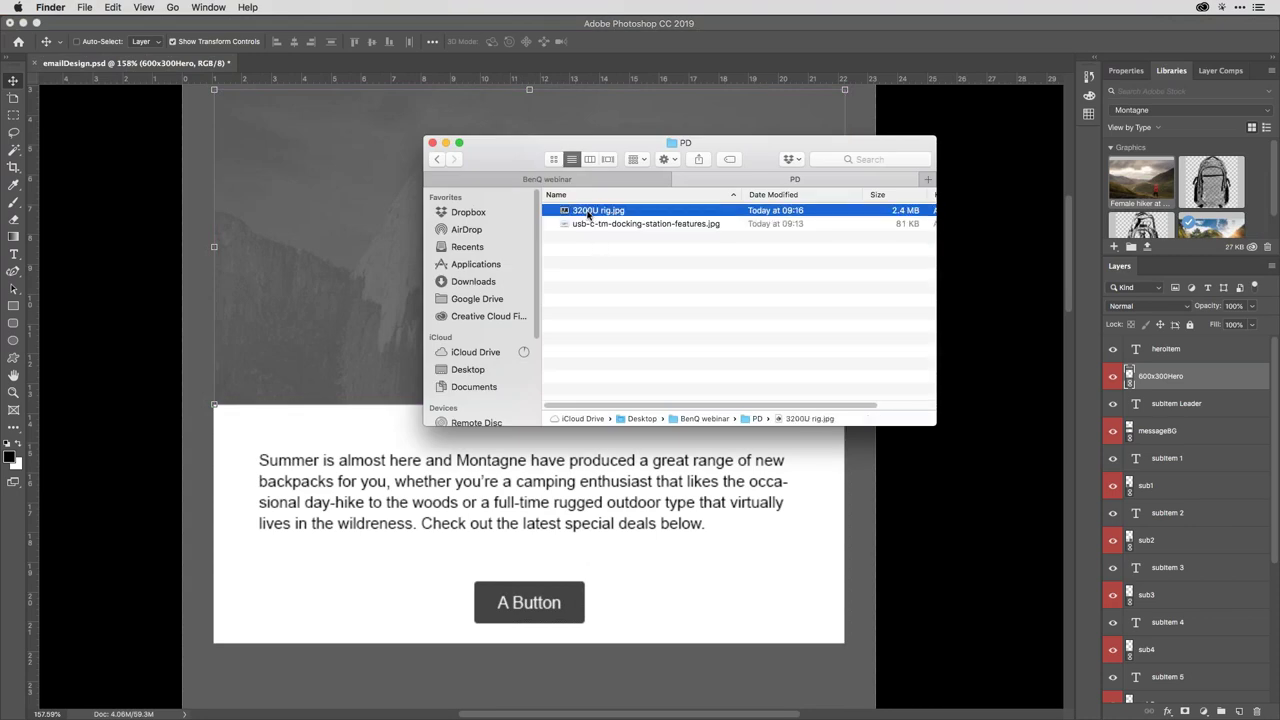
{"action": "key", "text": "space"}
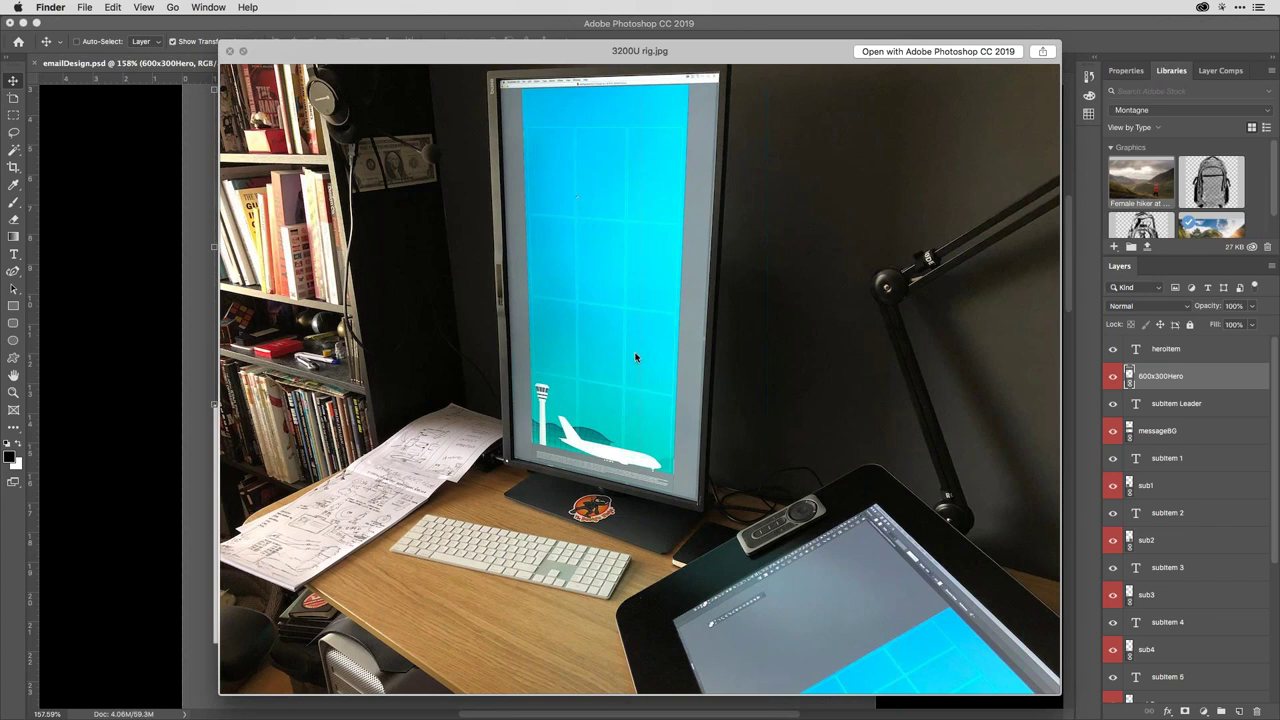
{"action": "left_click_drag", "start_coordinate": [635, 357], "coordinate": [663, 325]}
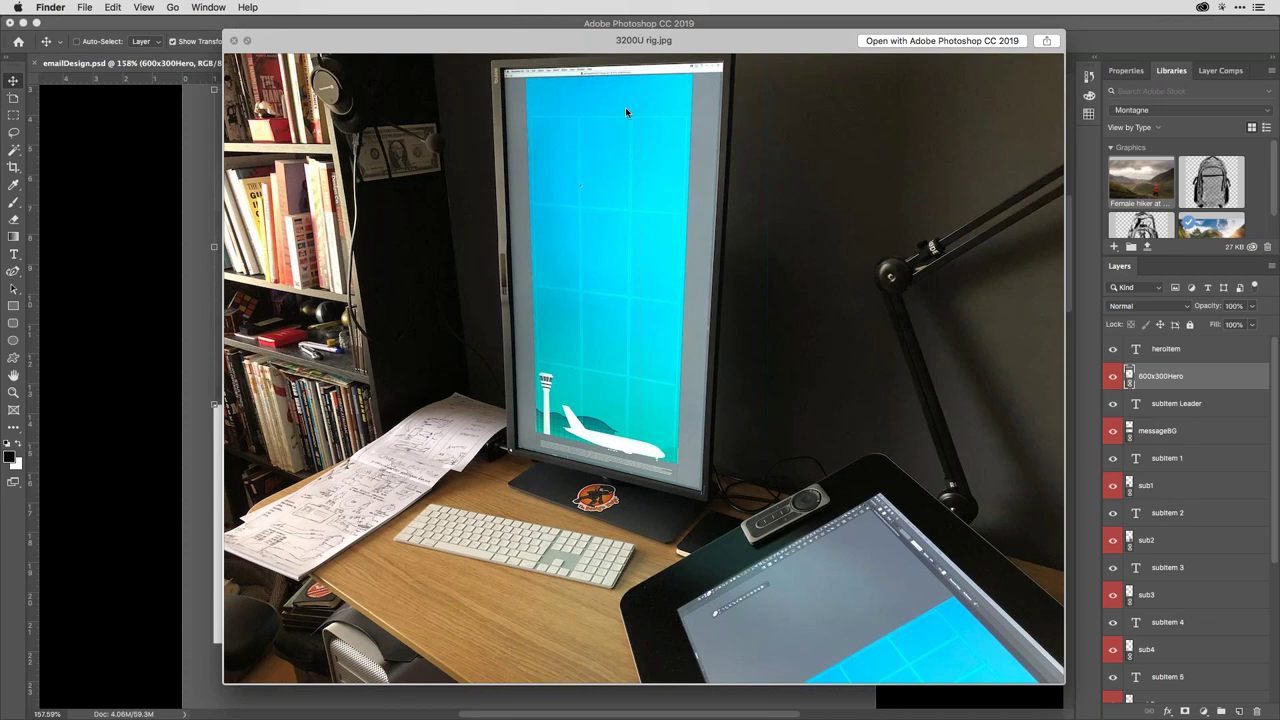
{"action": "key", "text": "space"}
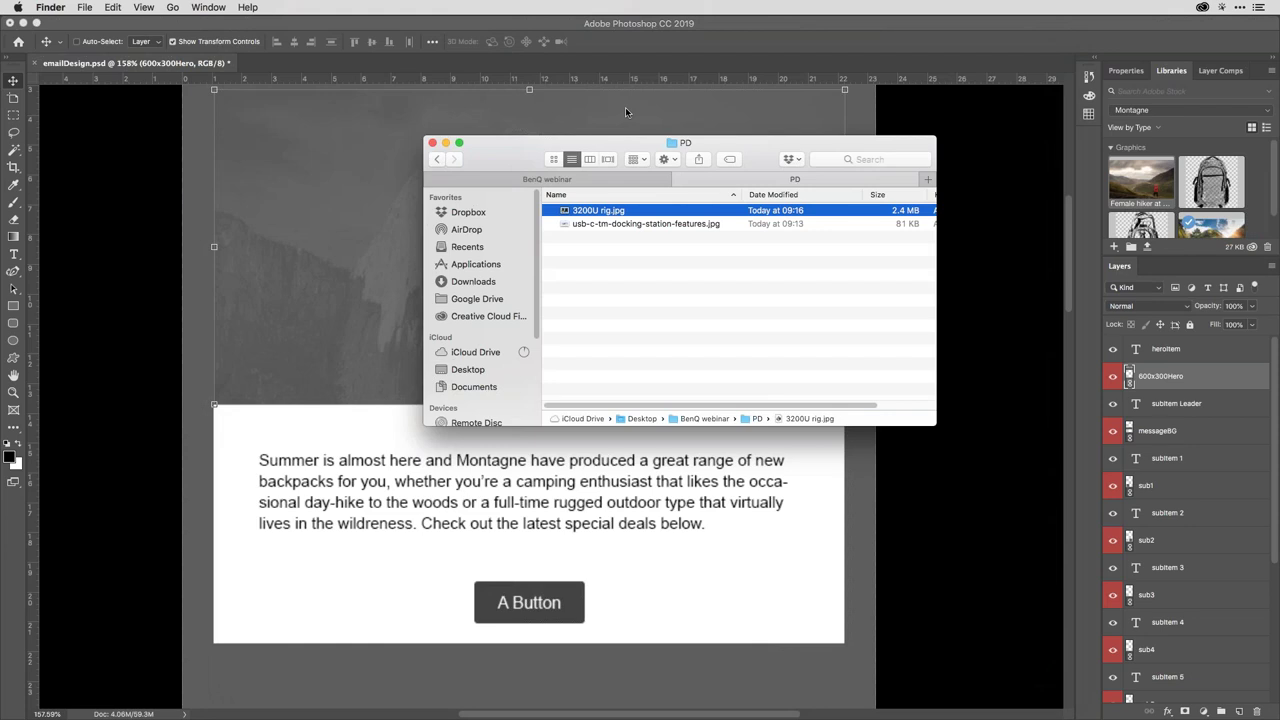
Launch QuickTime Player, open a new movie recording window to show the live camera view, and hide the player
{"action": "key", "text": "super+space"}
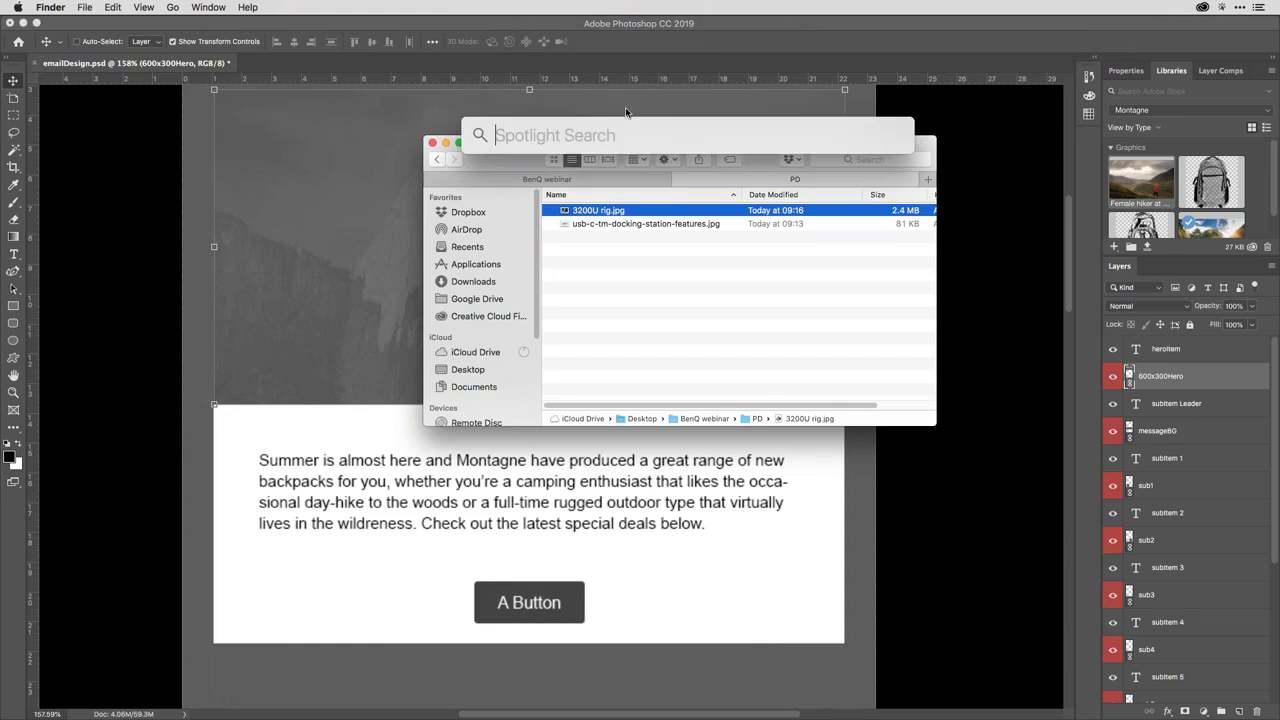
{"action": "type", "text": "qui"}
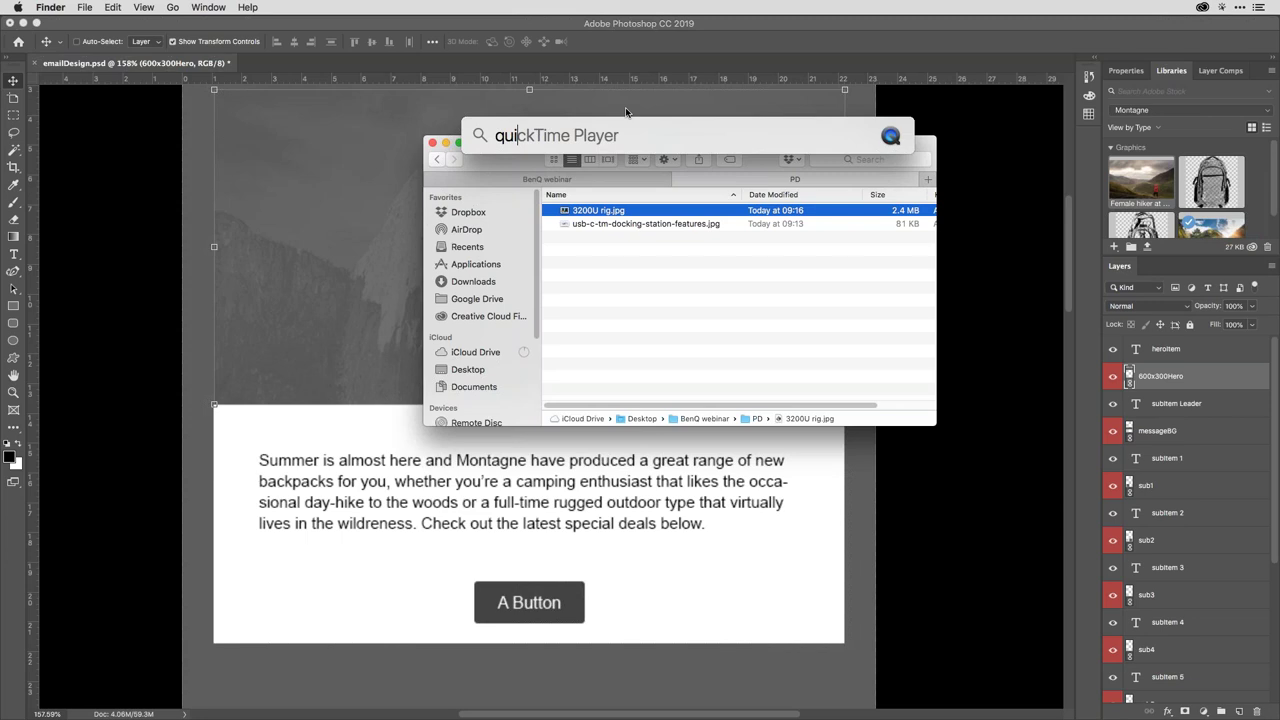
{"action": "key", "text": "Return"}
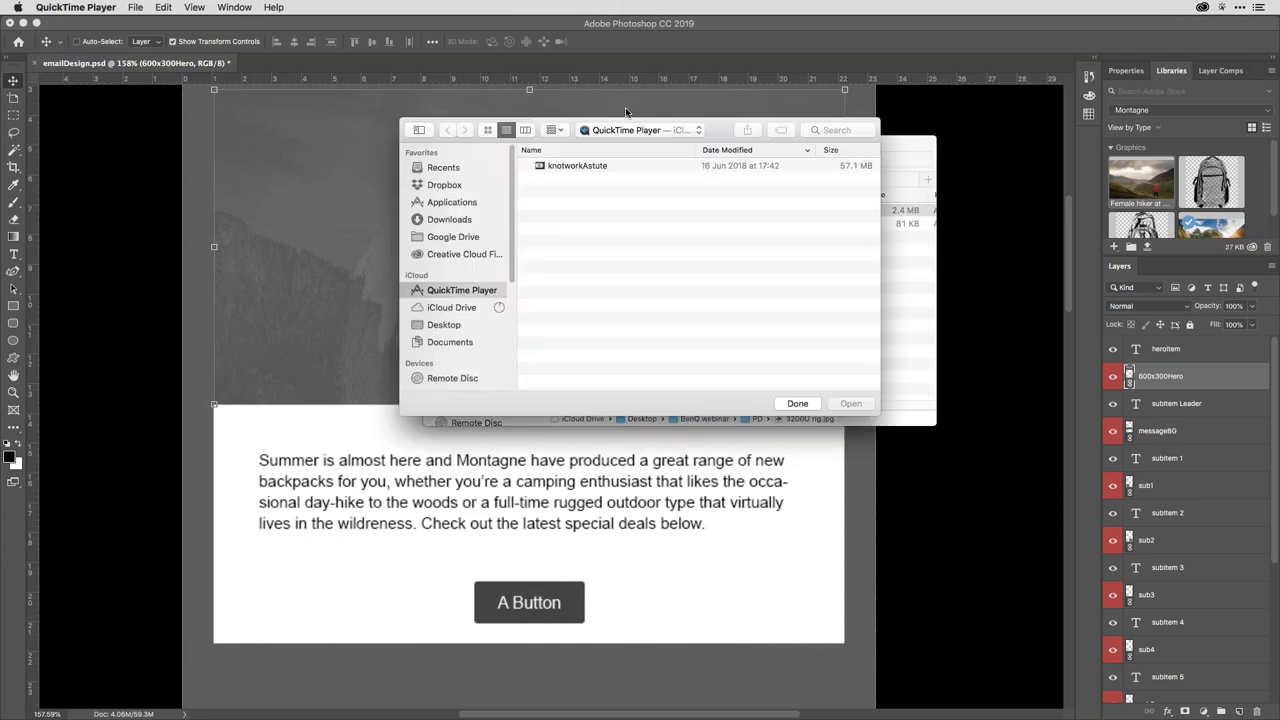
{"action": "key", "text": "alt+super+n"}
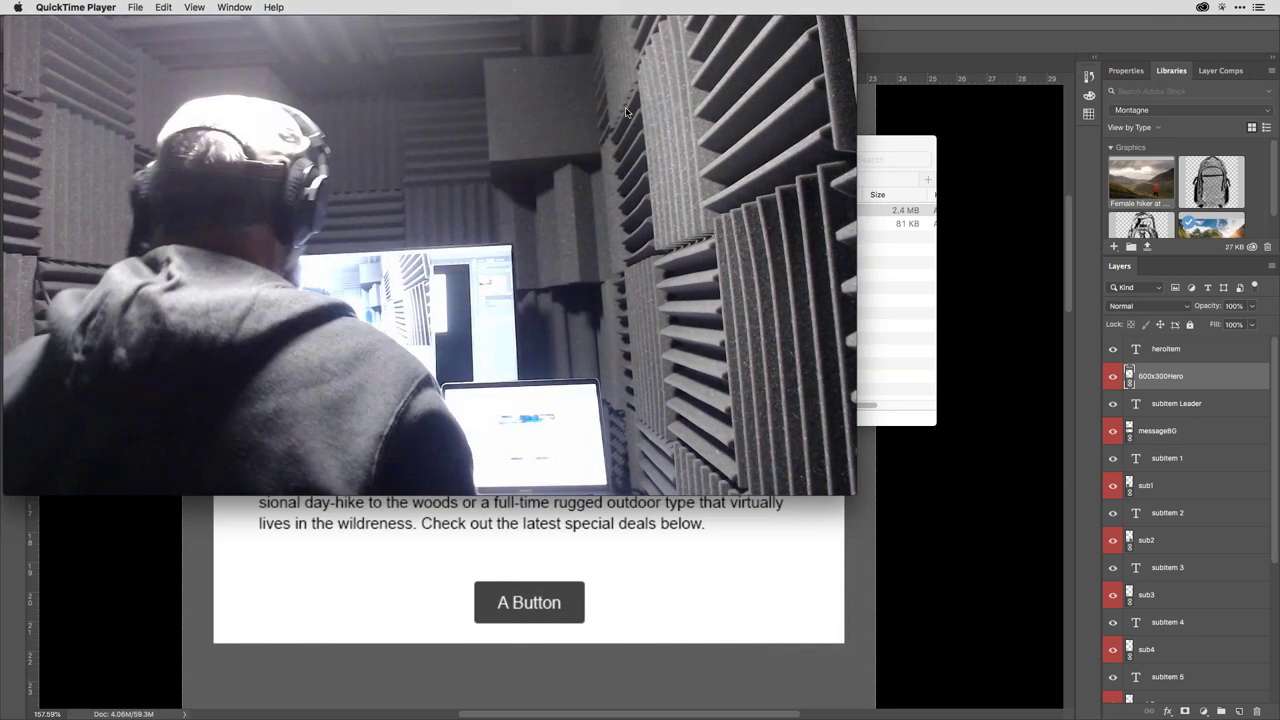
{"action": "key", "text": "super+h"}
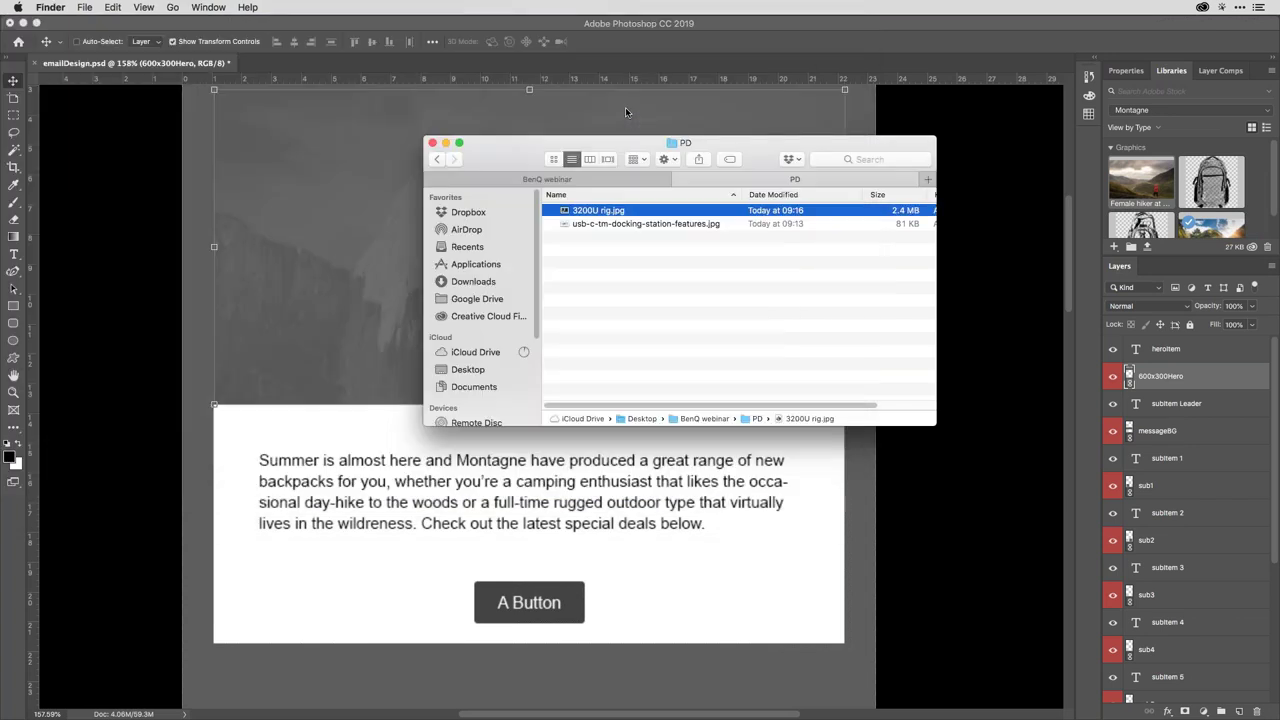
Preview usb-c-tm-docking-station-features.jpg from the PD folder and close the preview
{"action": "left_click", "coordinate": [636, 226]}
{"action": "key", "text": "space"}
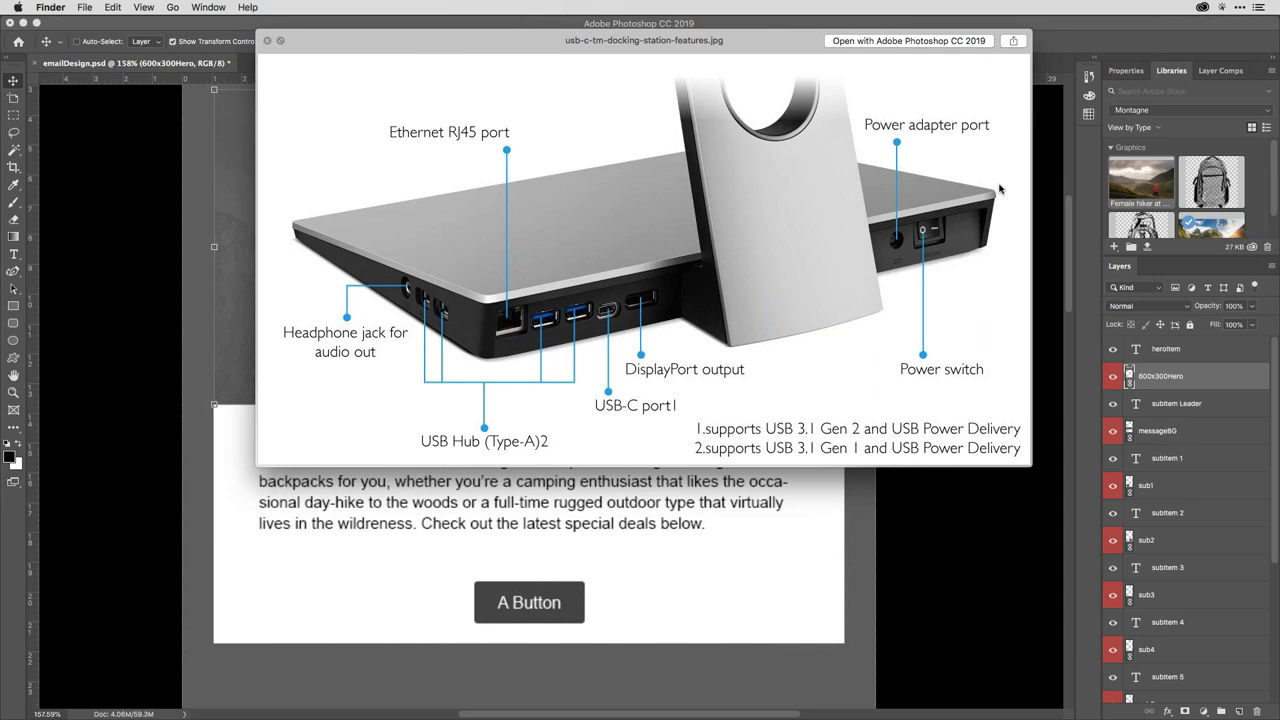
{"action": "key", "text": "space"}
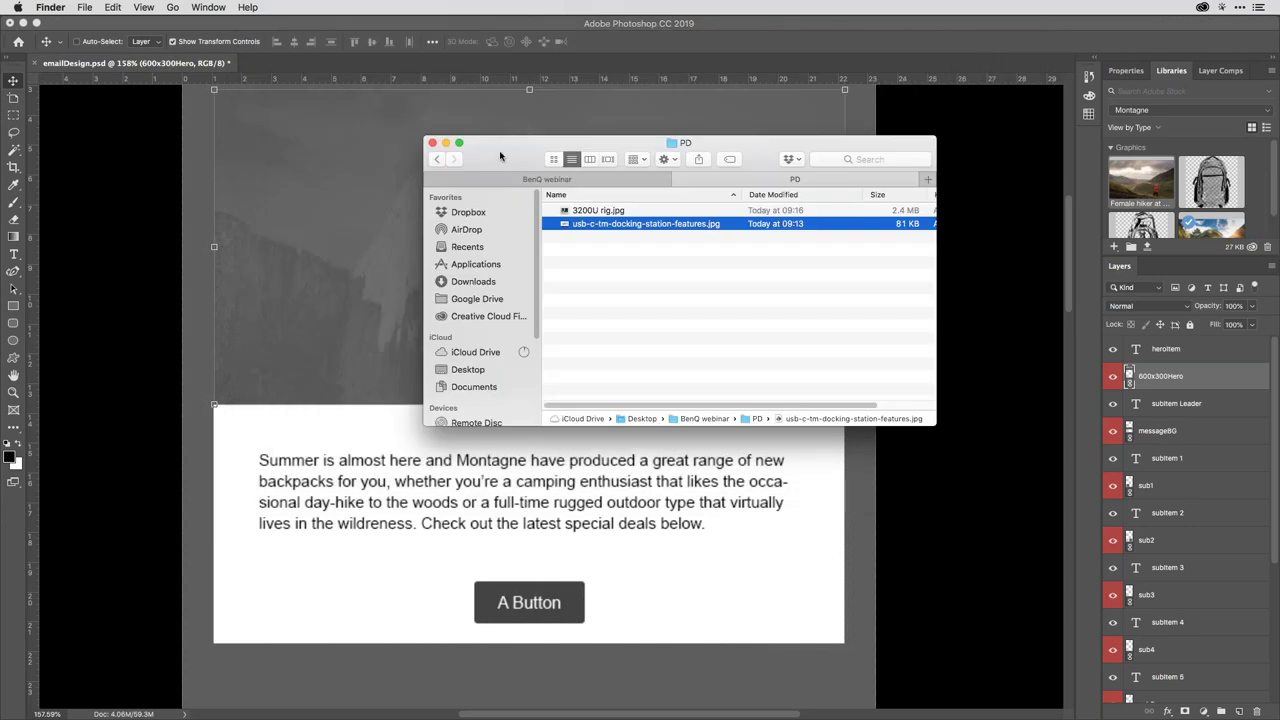
Bring up the BenQ webinar folder in Finder and return to emailDesign.psd in Photoshop
{"action": "left_click", "coordinate": [555, 182]}
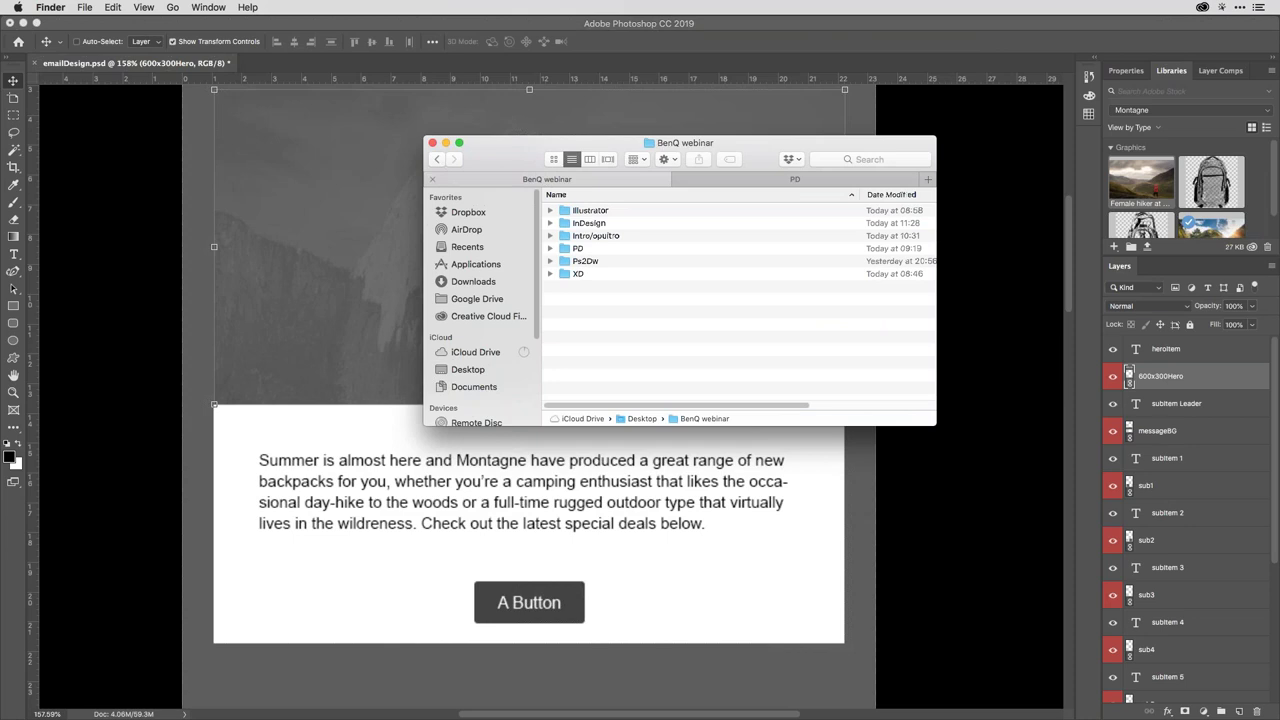
{"action": "key", "text": "super+Tab"}
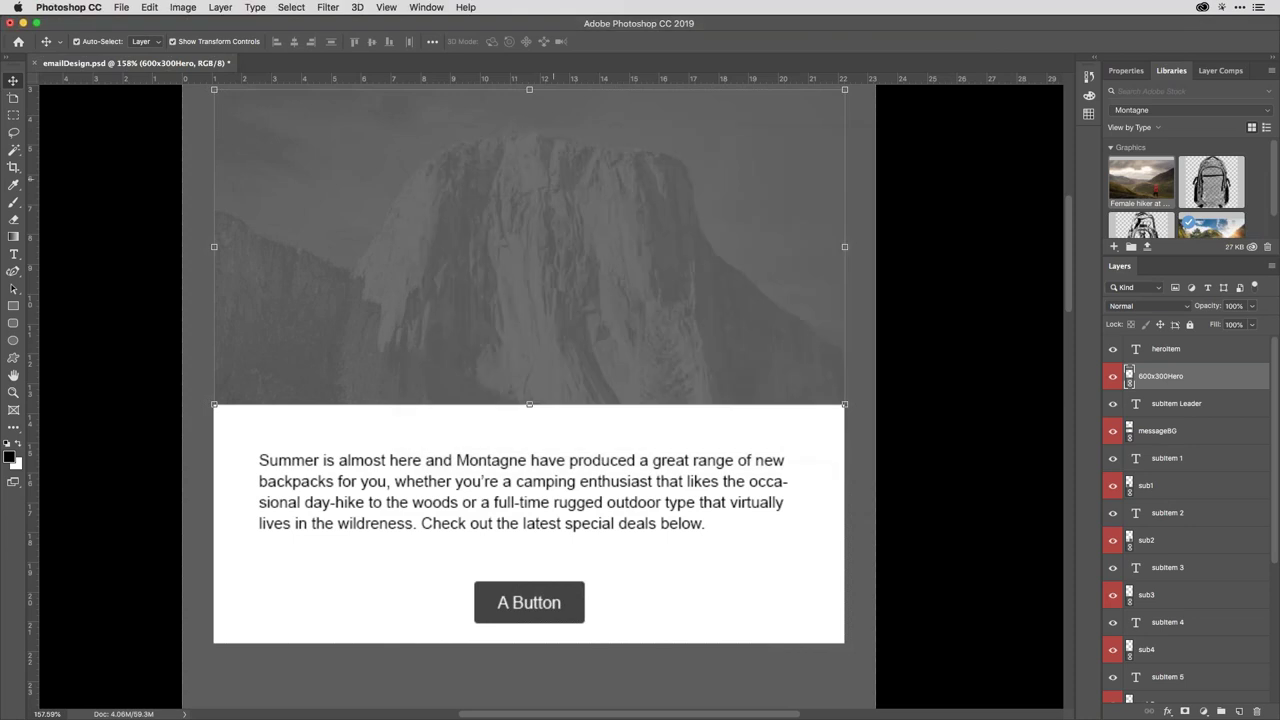
Filter the email design's layer list by color so that only the layers labelled Red are listed
{"action": "key", "text": "super+0"}
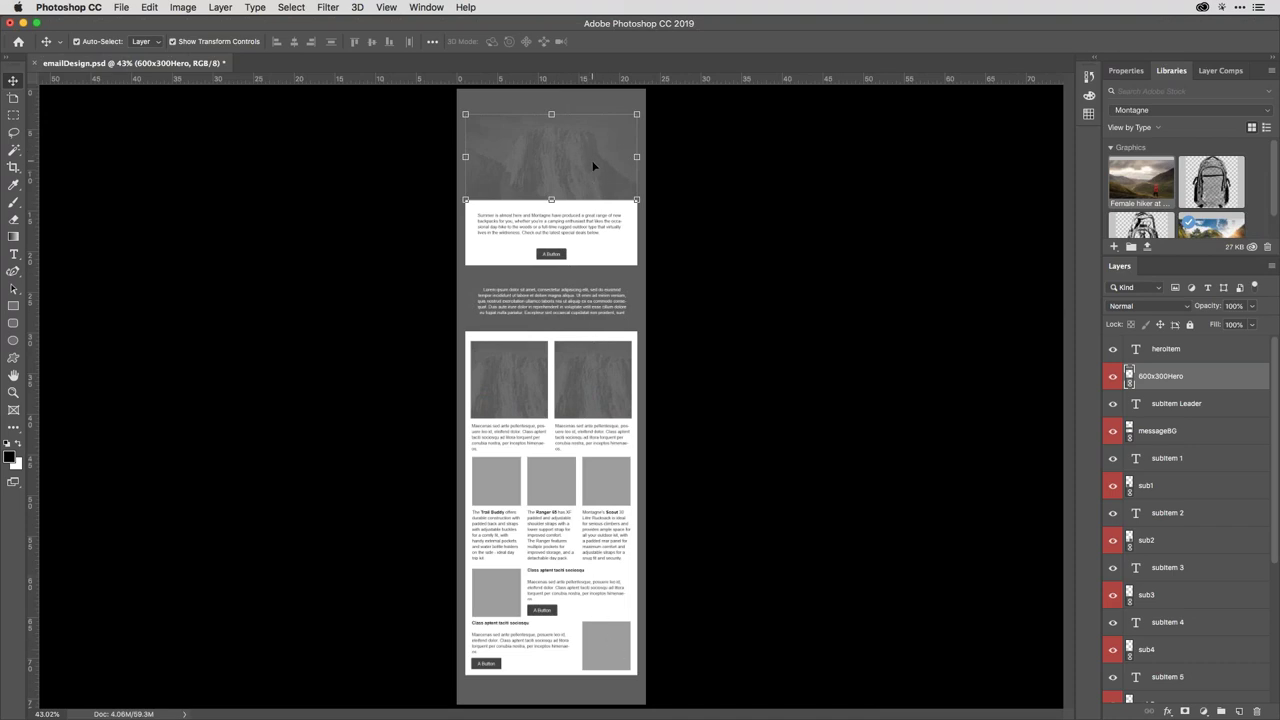
{"action": "scroll", "coordinate": [1225, 385], "scroll_direction": "down", "scroll_amount": 3}
{"action": "scroll", "coordinate": [1222, 384], "scroll_direction": "up", "scroll_amount": 3}
{"action": "scroll", "coordinate": [1216, 374], "scroll_direction": "down", "scroll_amount": 3}
{"action": "scroll", "coordinate": [1216, 374], "scroll_direction": "up", "scroll_amount": 3}
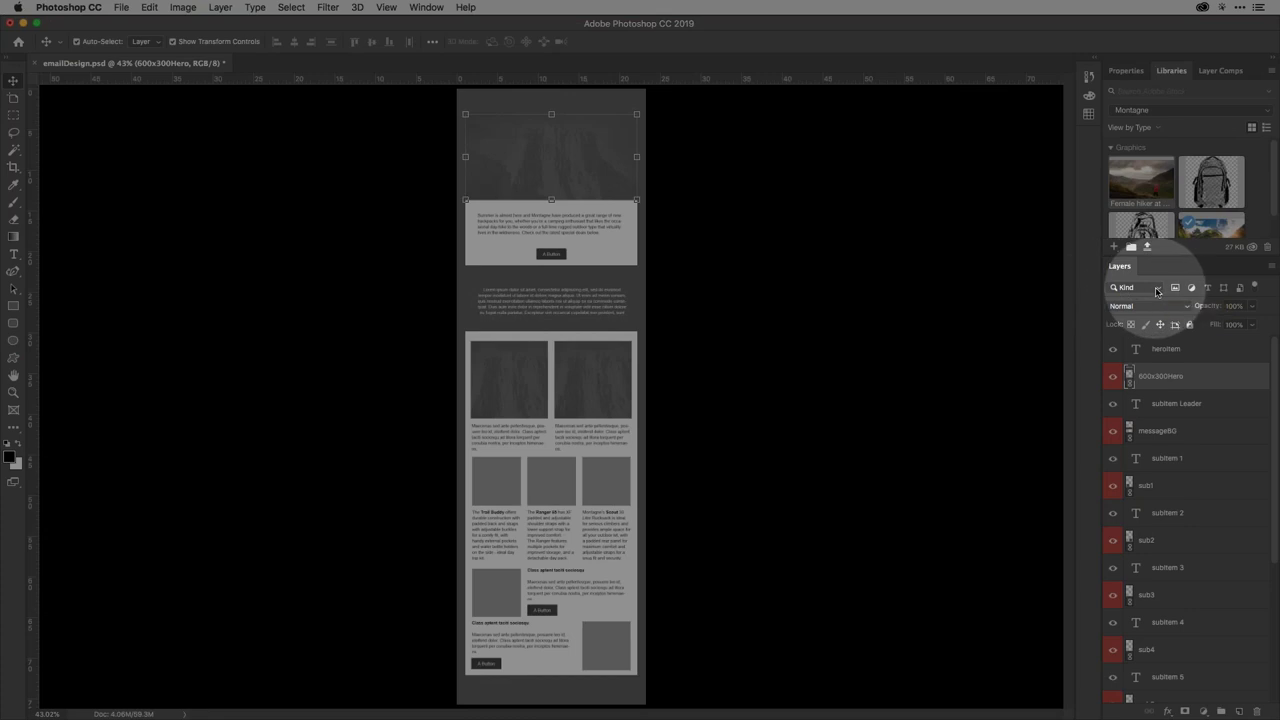
{"action": "left_click", "coordinate": [1155, 287]}
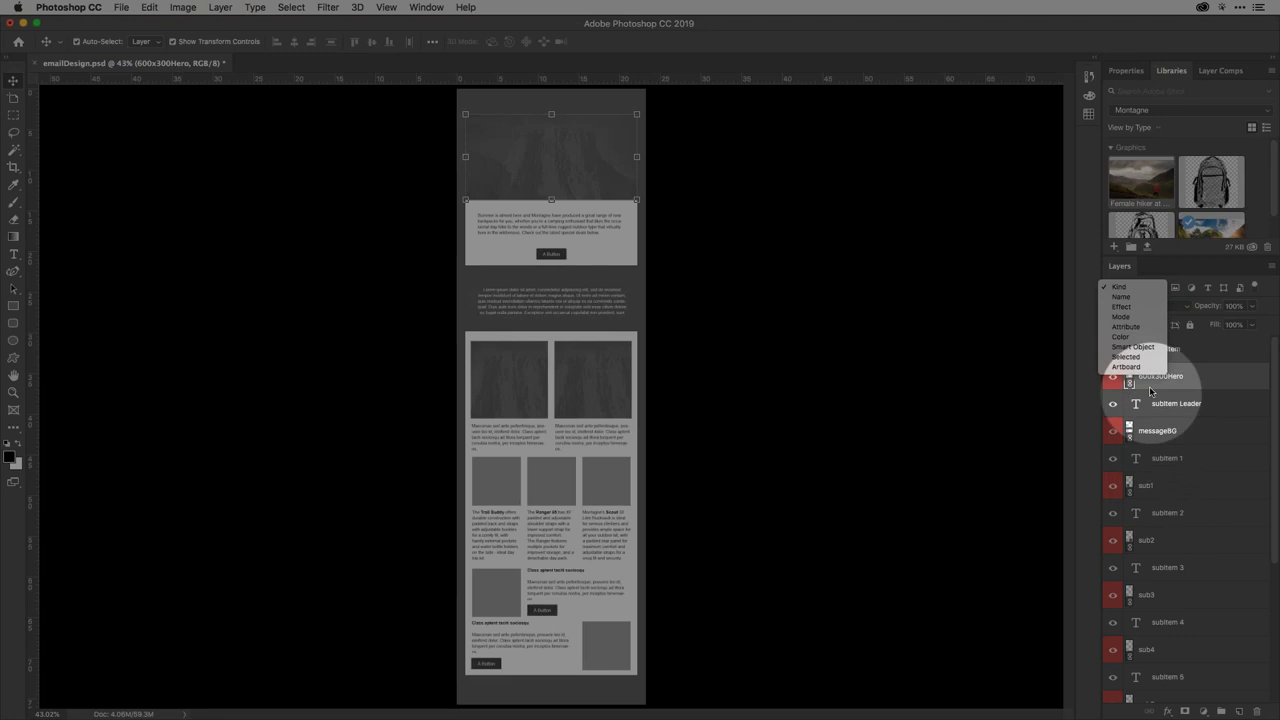
{"action": "left_click", "coordinate": [1139, 338]}
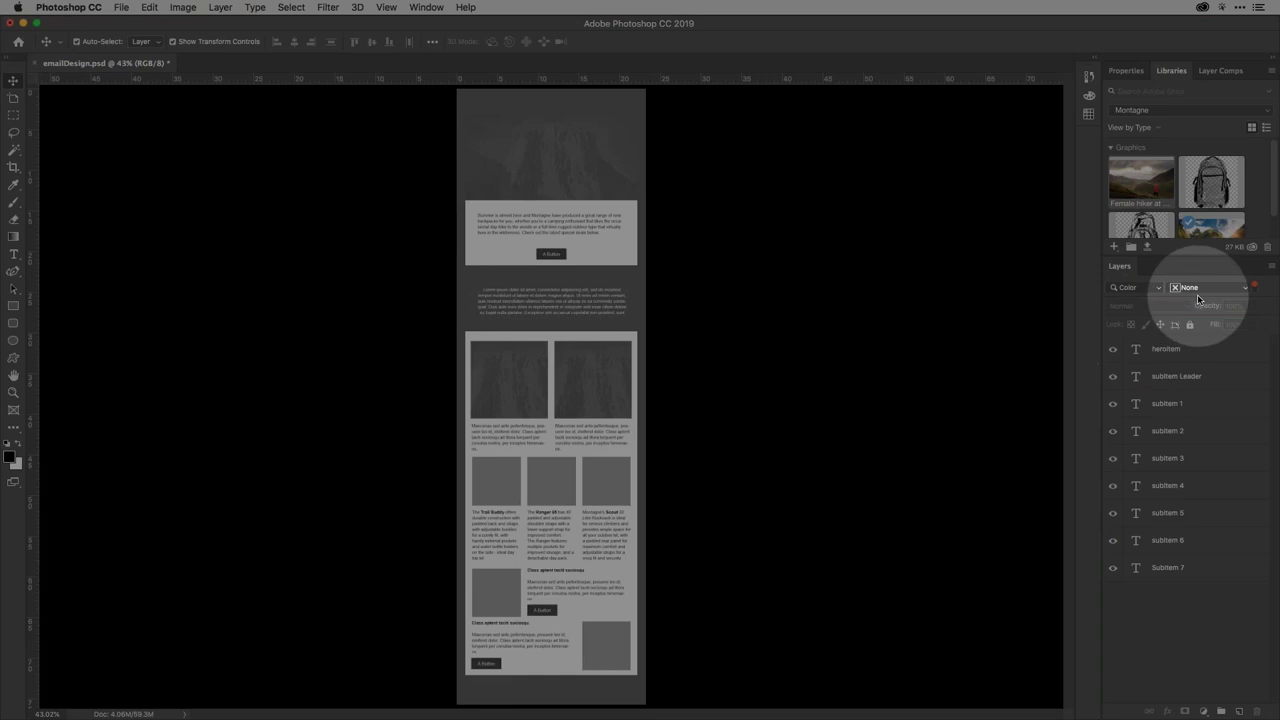
{"action": "left_click", "coordinate": [1238, 286]}
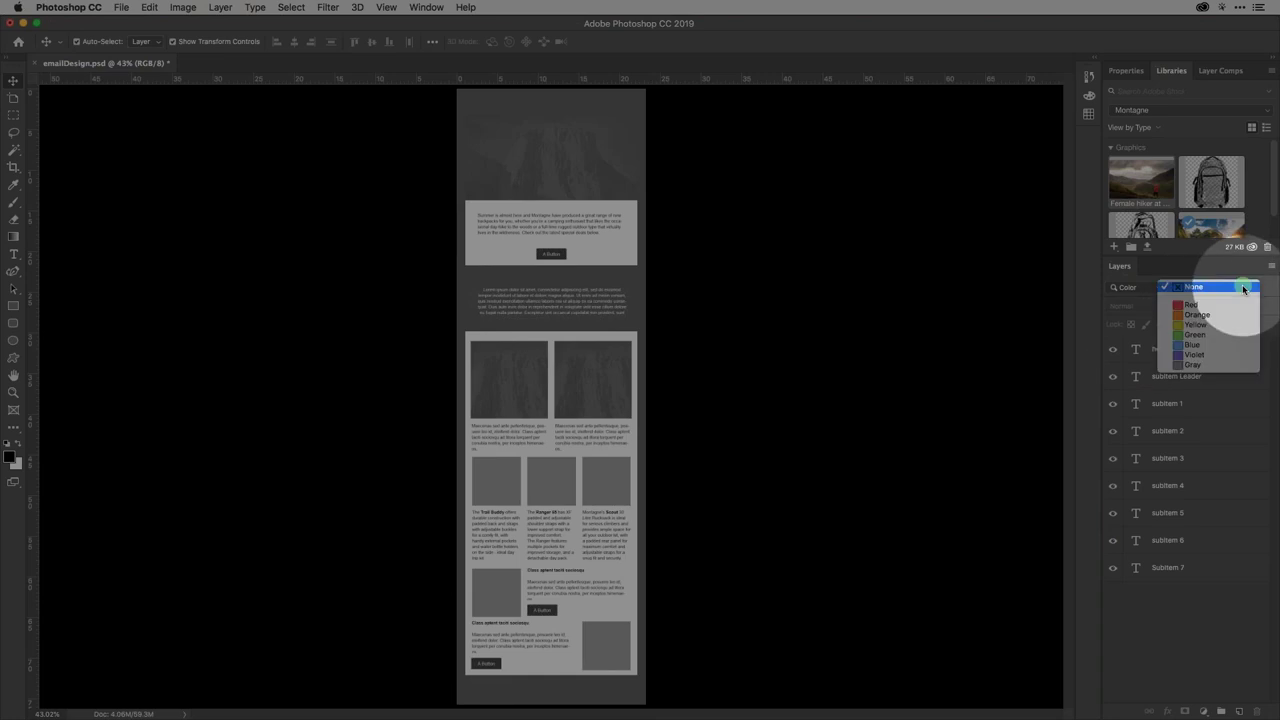
{"action": "left_click", "coordinate": [1192, 308]}
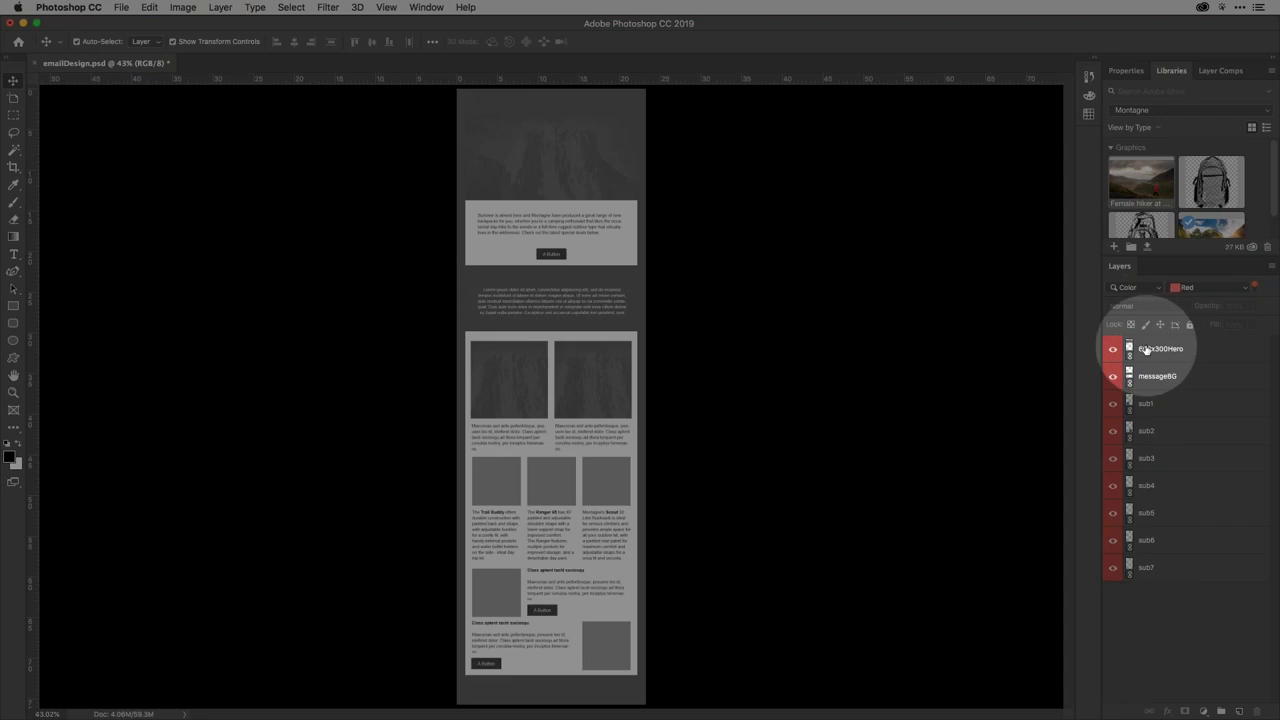
List only the Orange-labelled layers, and return the color filter to Red
{"action": "left_click", "coordinate": [1245, 287]}
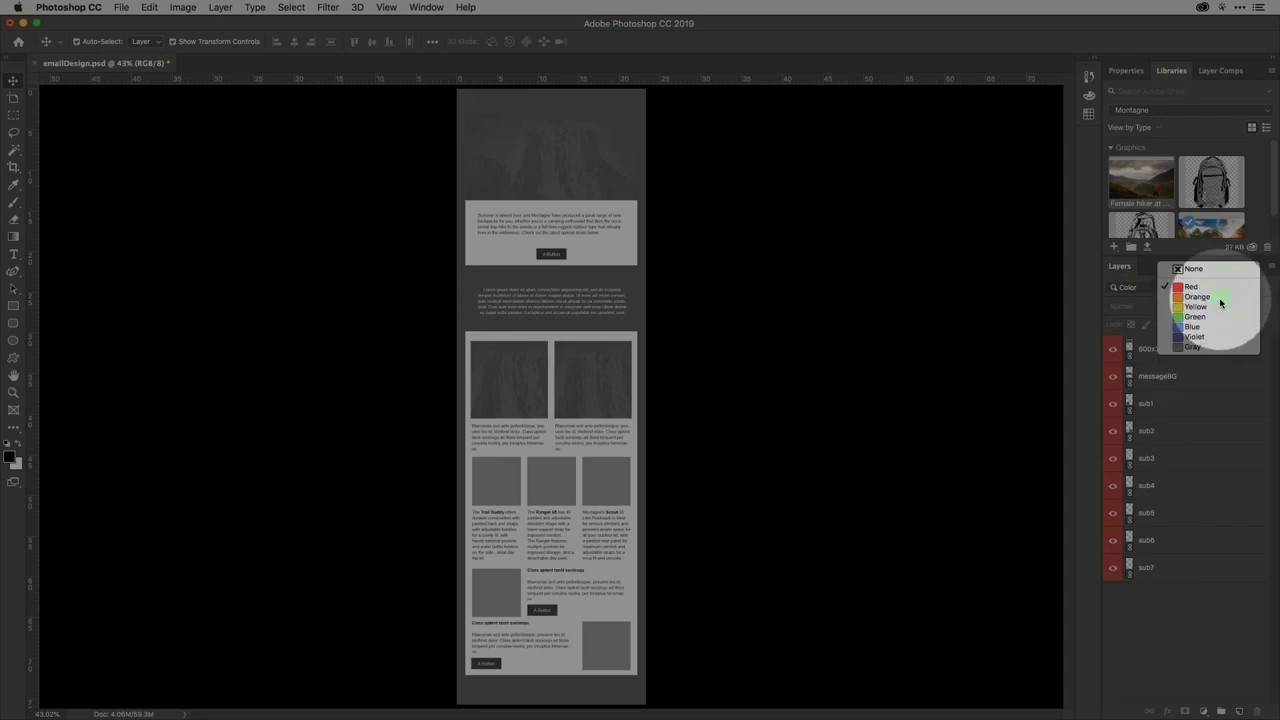
{"action": "left_click", "coordinate": [1224, 297]}
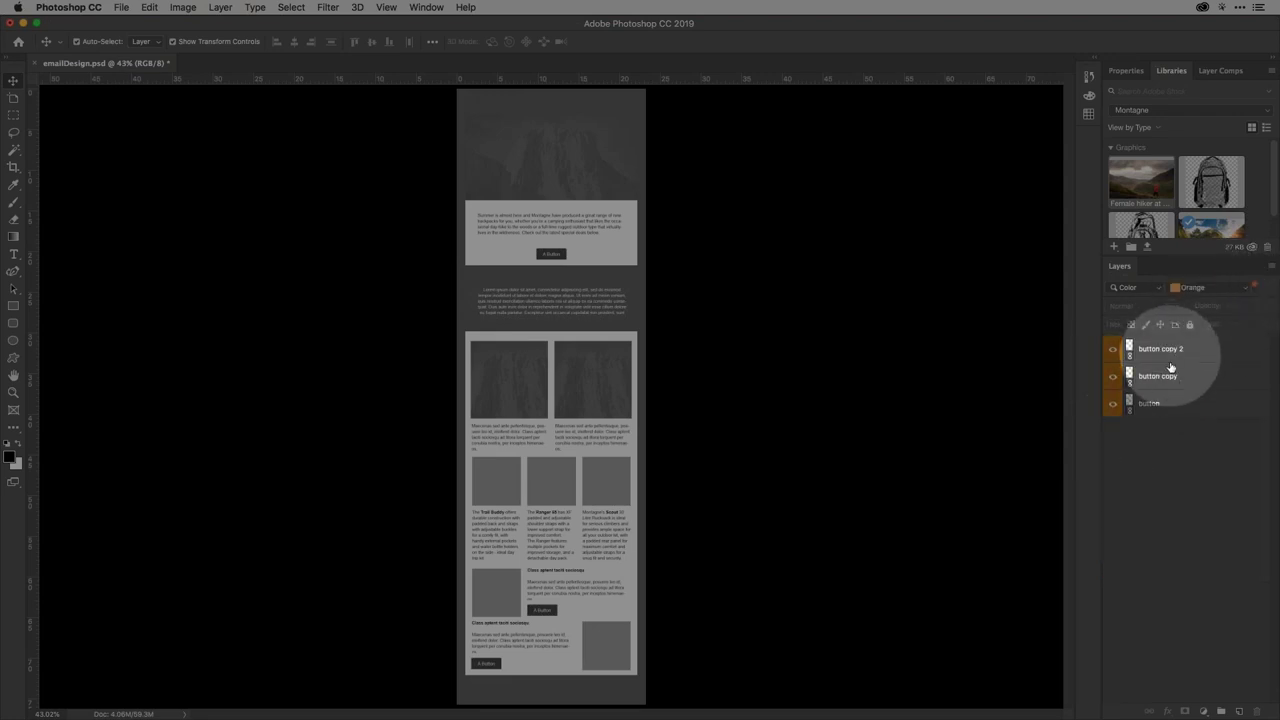
{"action": "left_click", "coordinate": [1225, 287]}
{"action": "left_click", "coordinate": [1191, 276]}
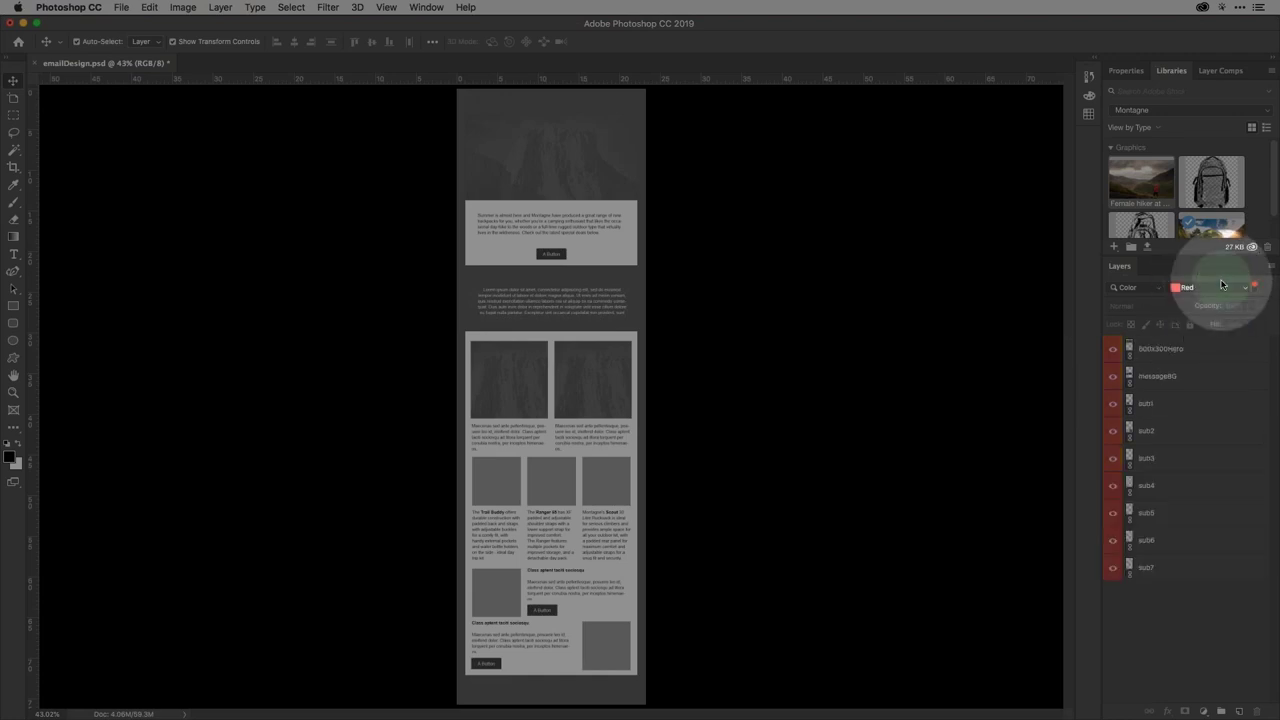
{"action": "left_click", "coordinate": [1192, 349]}
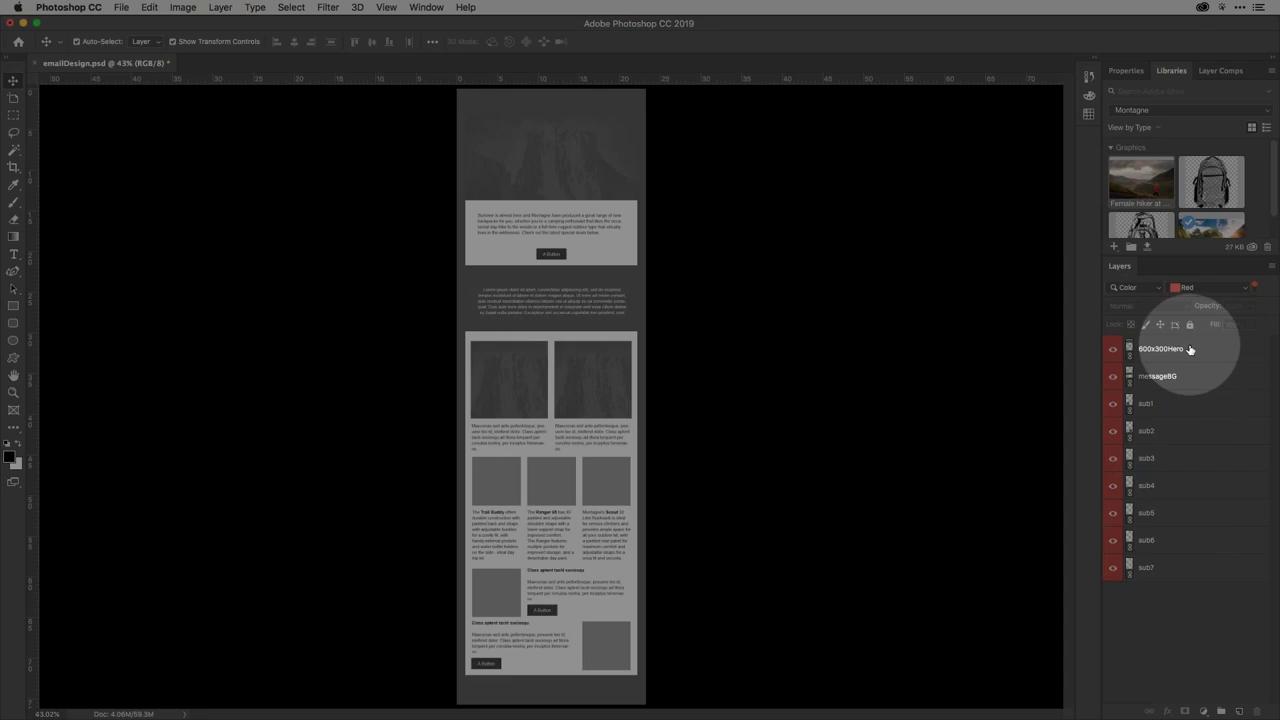
Remove the color filter by setting the layer filter type back to Kind
{"action": "left_click", "coordinate": [1255, 287]}
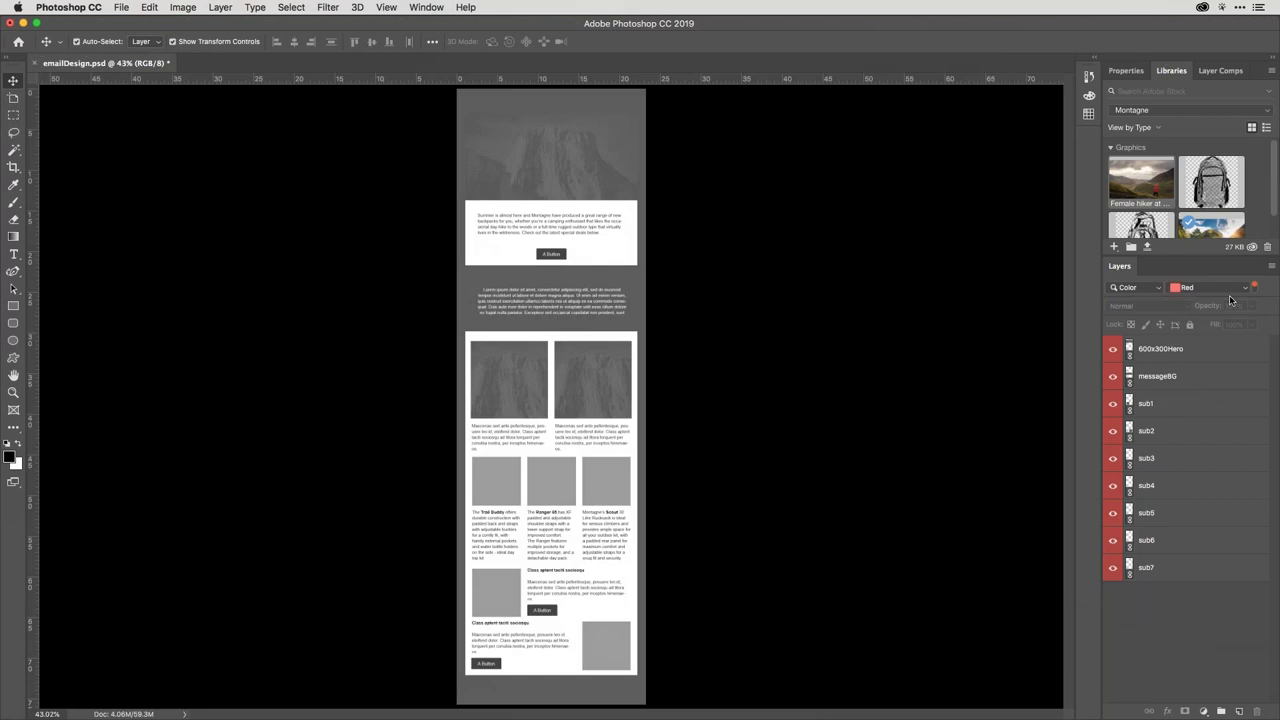
{"action": "left_click", "coordinate": [1161, 291]}
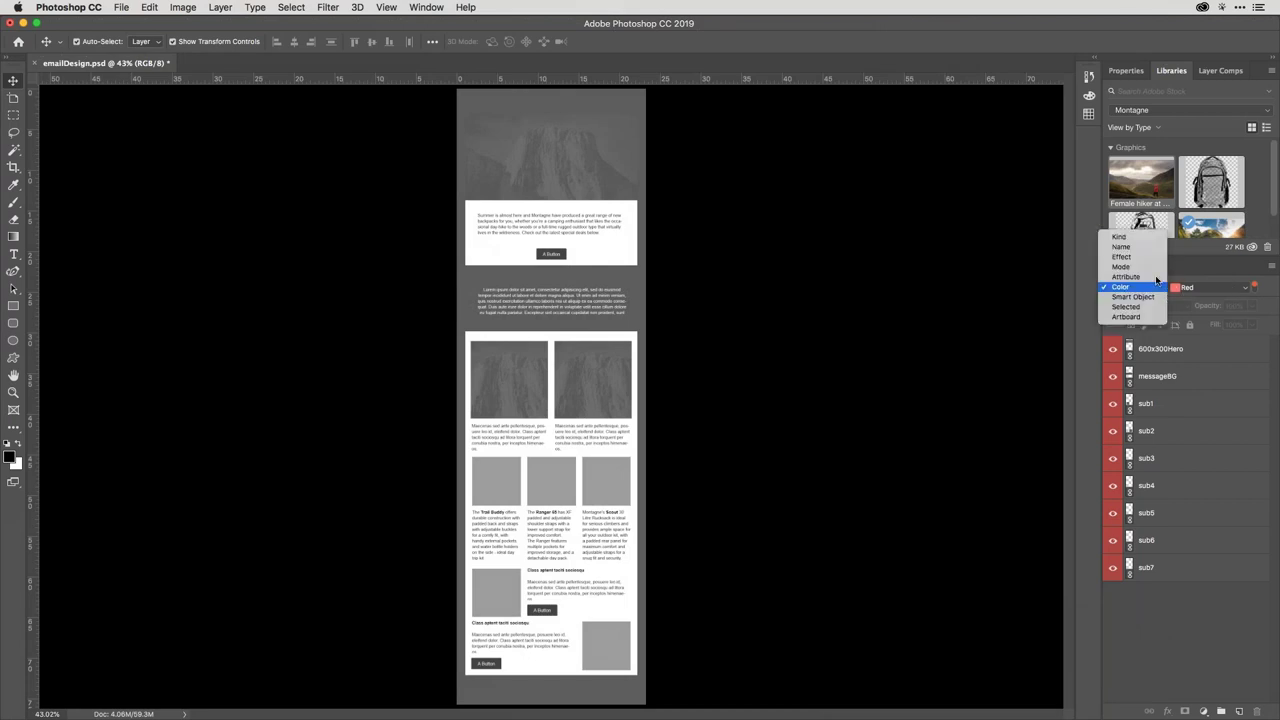
{"action": "left_click", "coordinate": [1147, 238]}
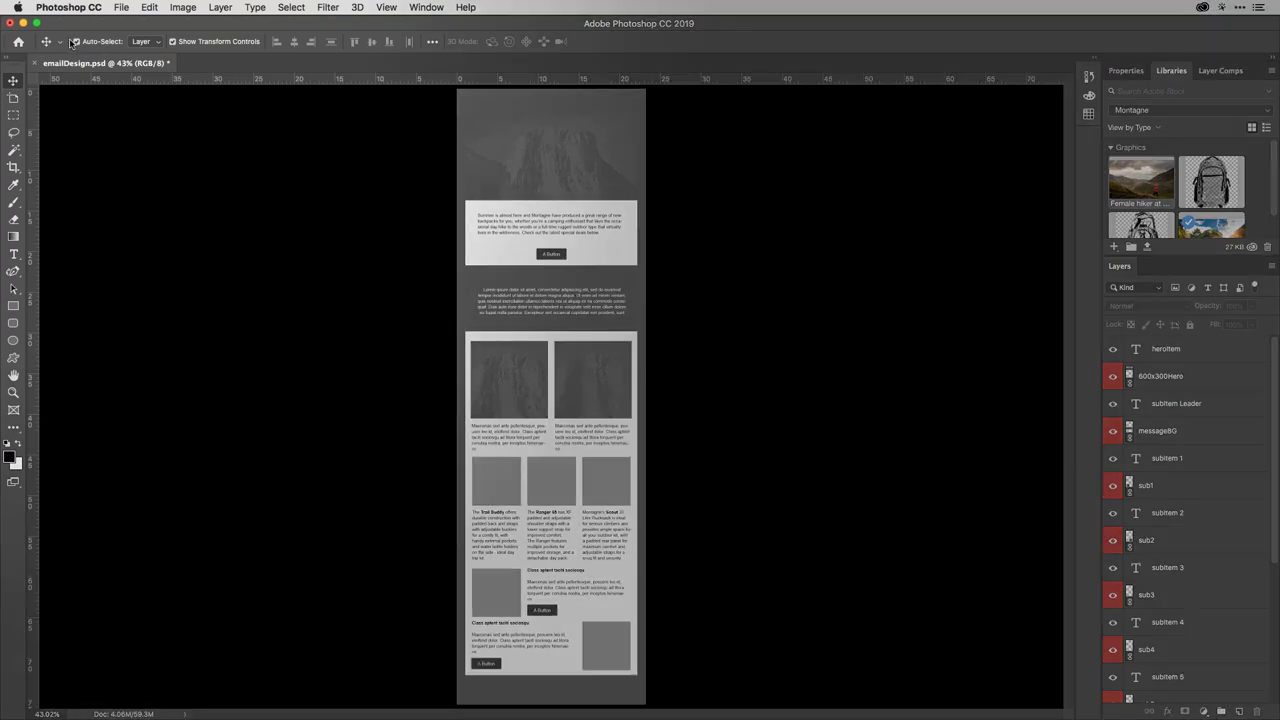
Select the 600x300Hero layer from the hero image on the canvas and open its smart object contents
{"action": "left_click", "coordinate": [78, 42]}
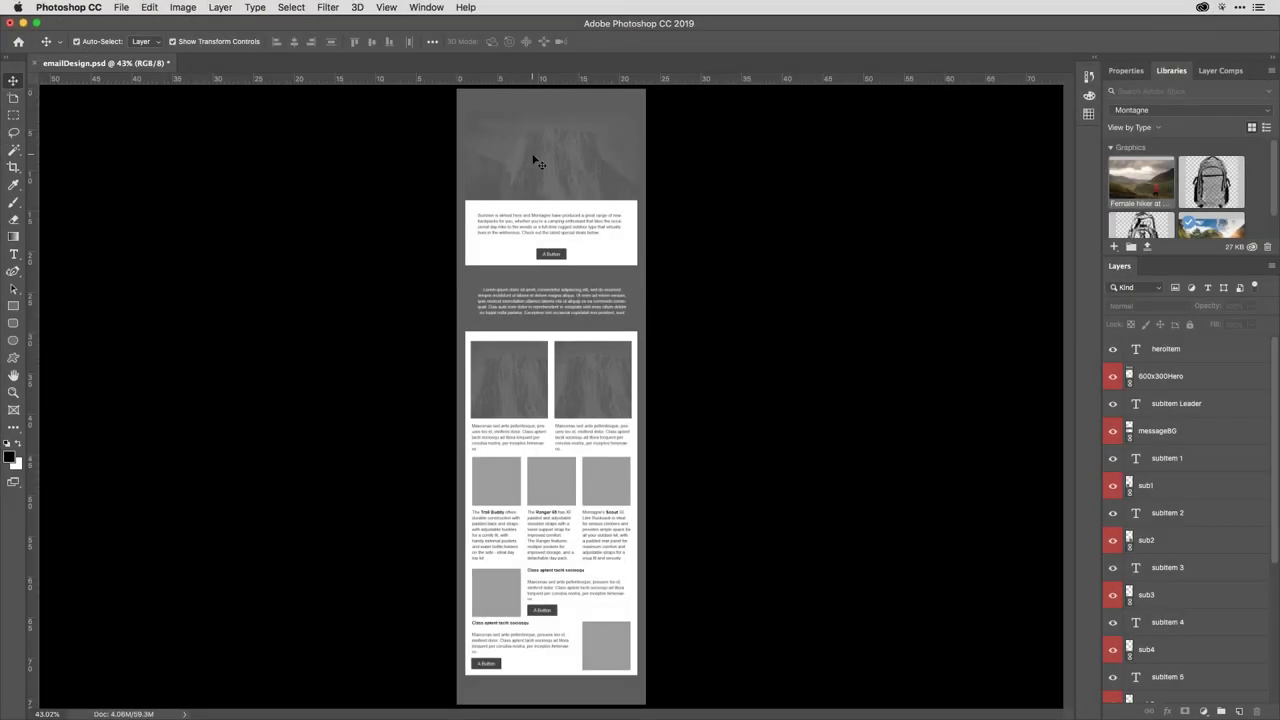
{"action": "left_click", "coordinate": [533, 160]}
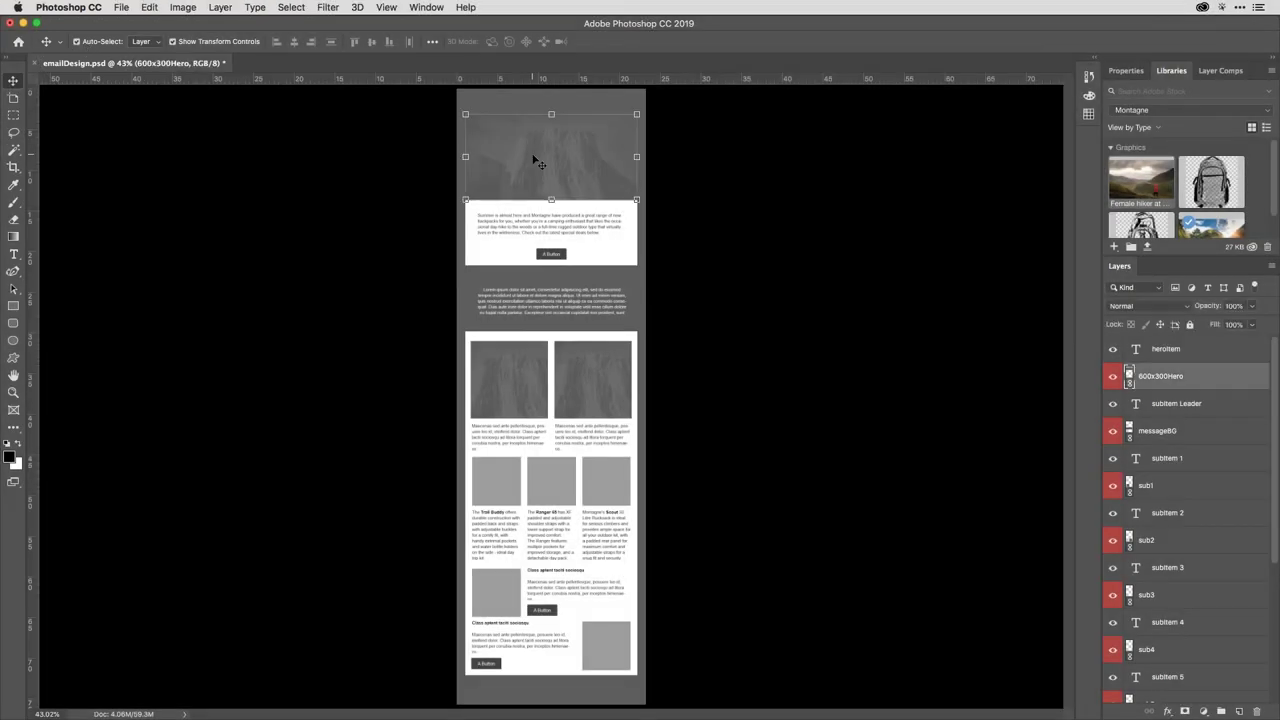
{"action": "double_click", "coordinate": [1129, 378]}
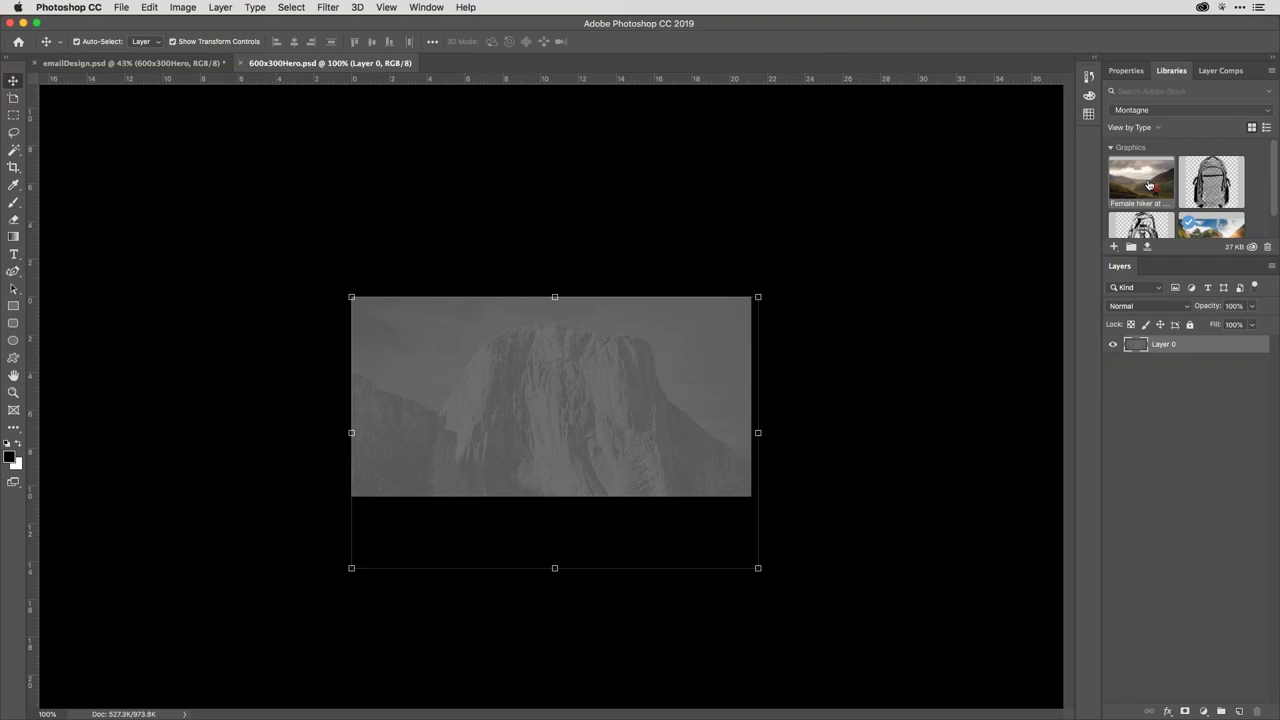
Place the Female hiker at mountain top library graphic, scaled to about 49% and centered horizontally at X 300 px to cover the canvas
{"action": "left_click_drag", "start_coordinate": [1153, 176], "coordinate": [572, 220]}
{"action": "left_click_drag", "start_coordinate": [660, 214], "coordinate": [702, 397]}
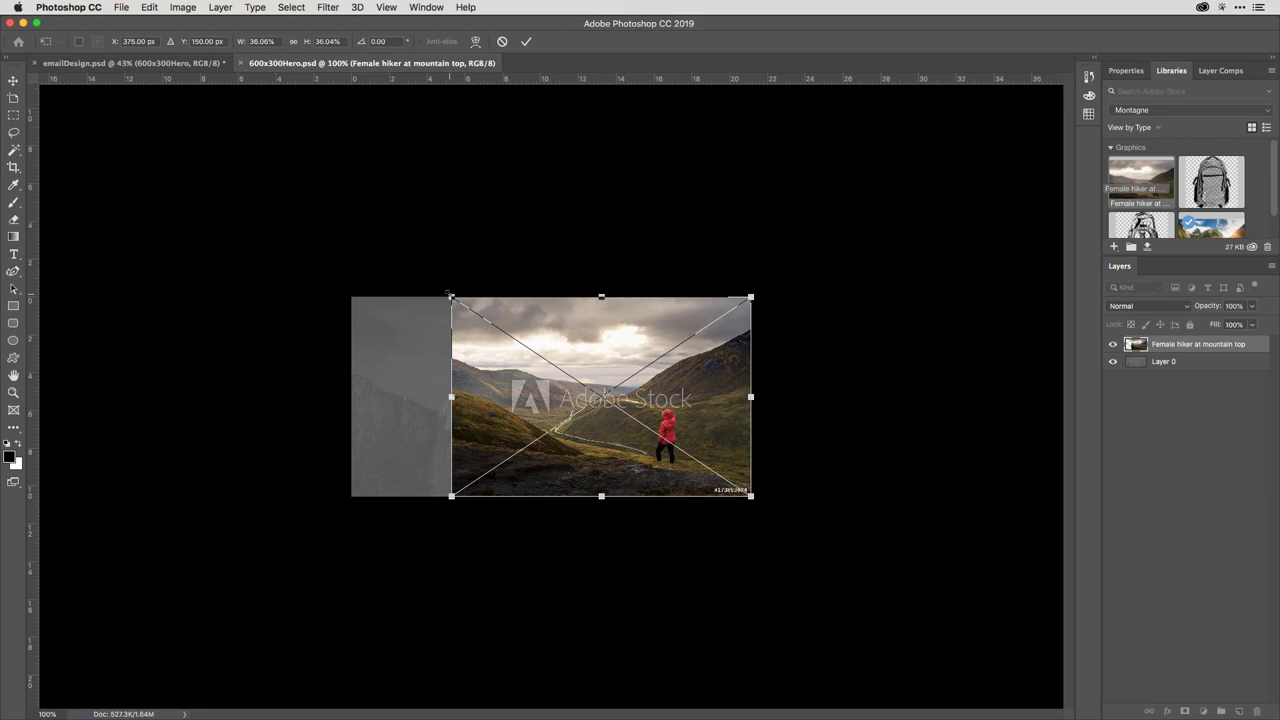
{"action": "left_click_drag", "start_coordinate": [444, 291], "coordinate": [324, 243]}
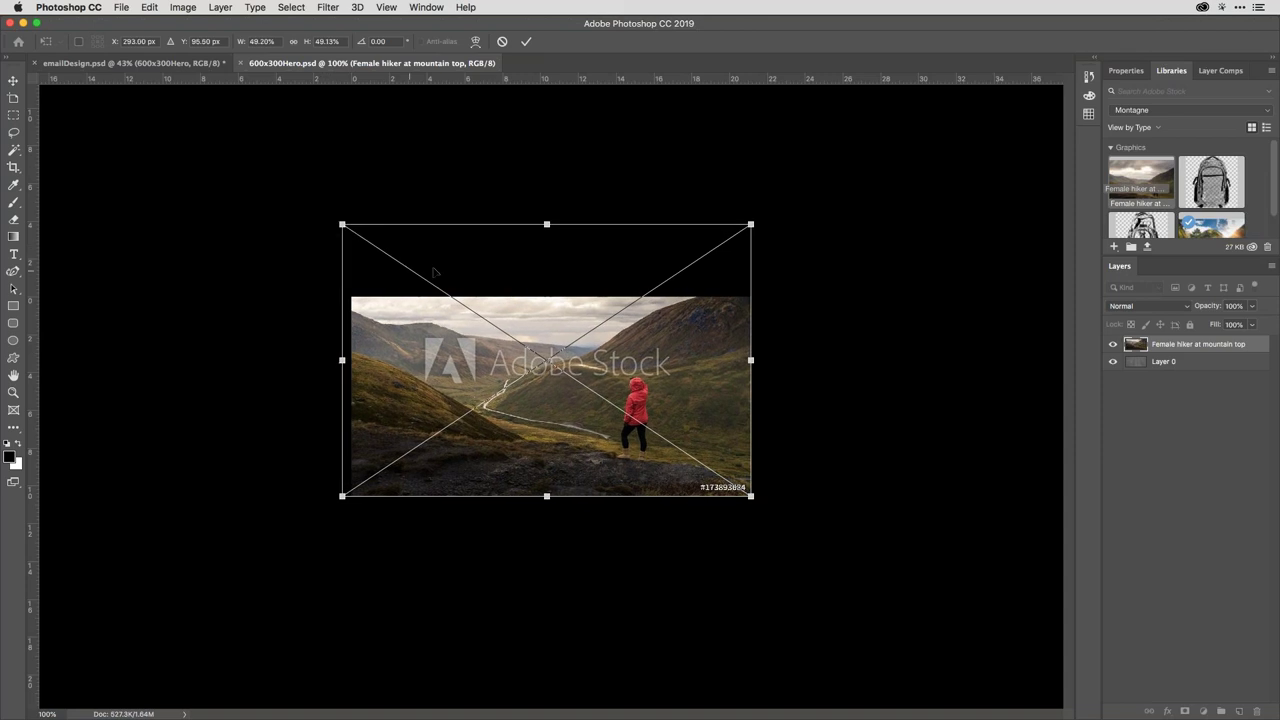
{"action": "left_click_drag", "start_coordinate": [490, 318], "coordinate": [493, 343]}
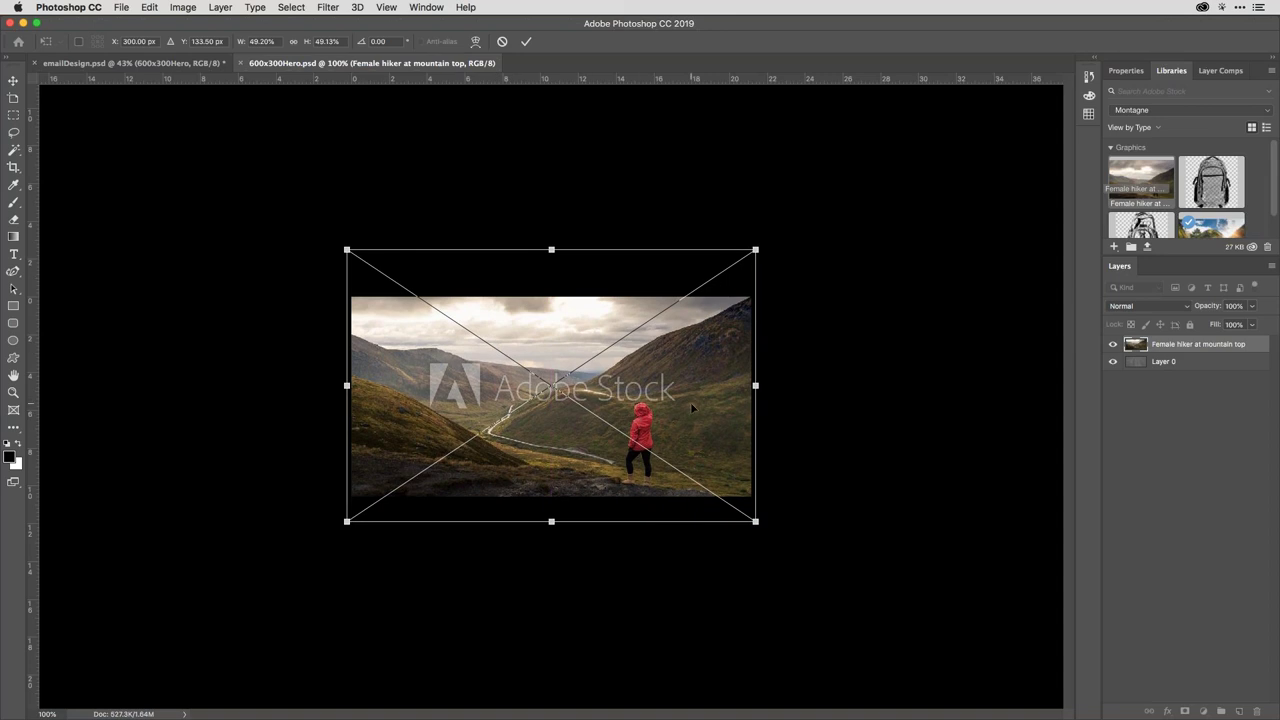
{"action": "key", "text": "Return"}
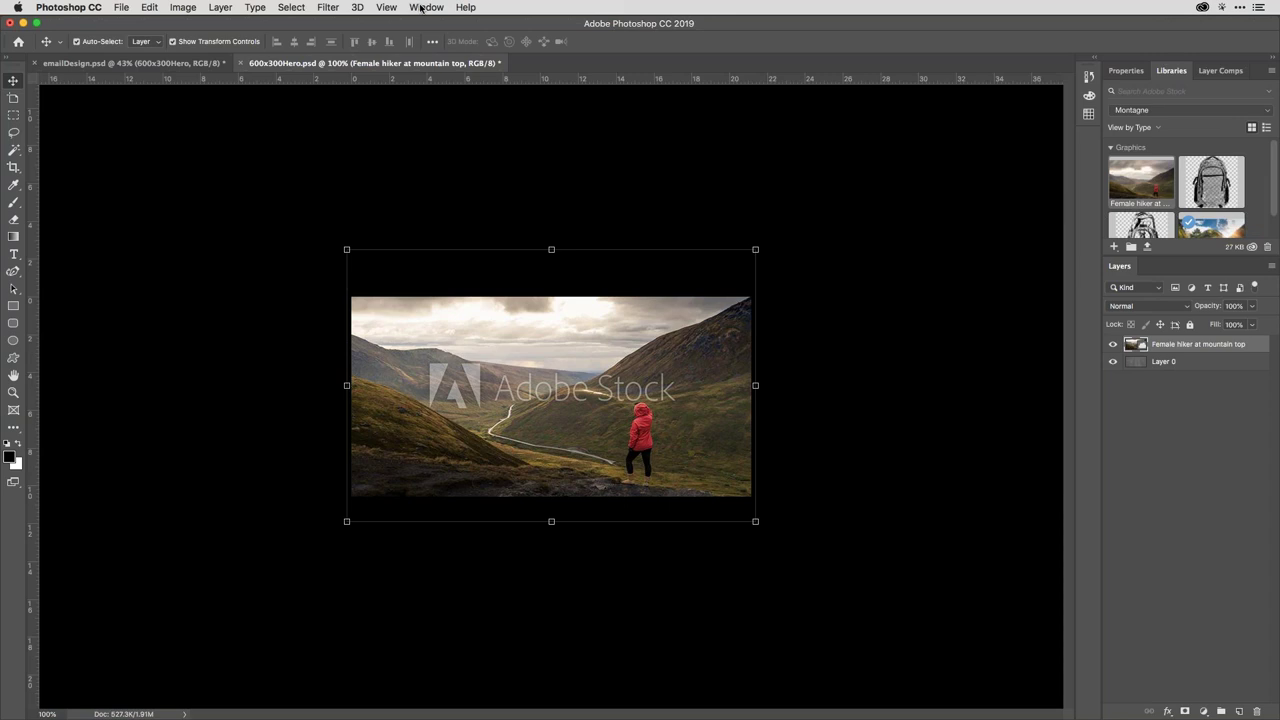
Start the Camera Raw Filter on the placed photo and set up Spot Removal with a size of 10
{"action": "left_click", "coordinate": [330, 7]}
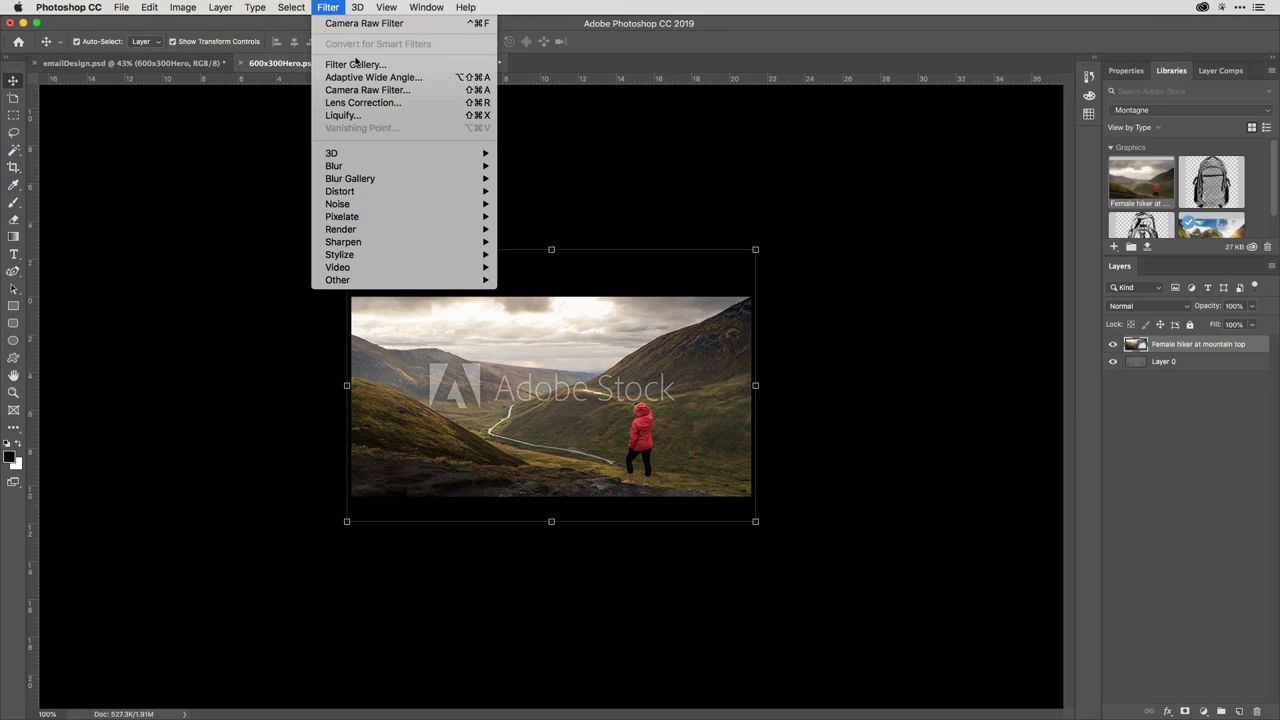
{"action": "left_click", "coordinate": [372, 90]}
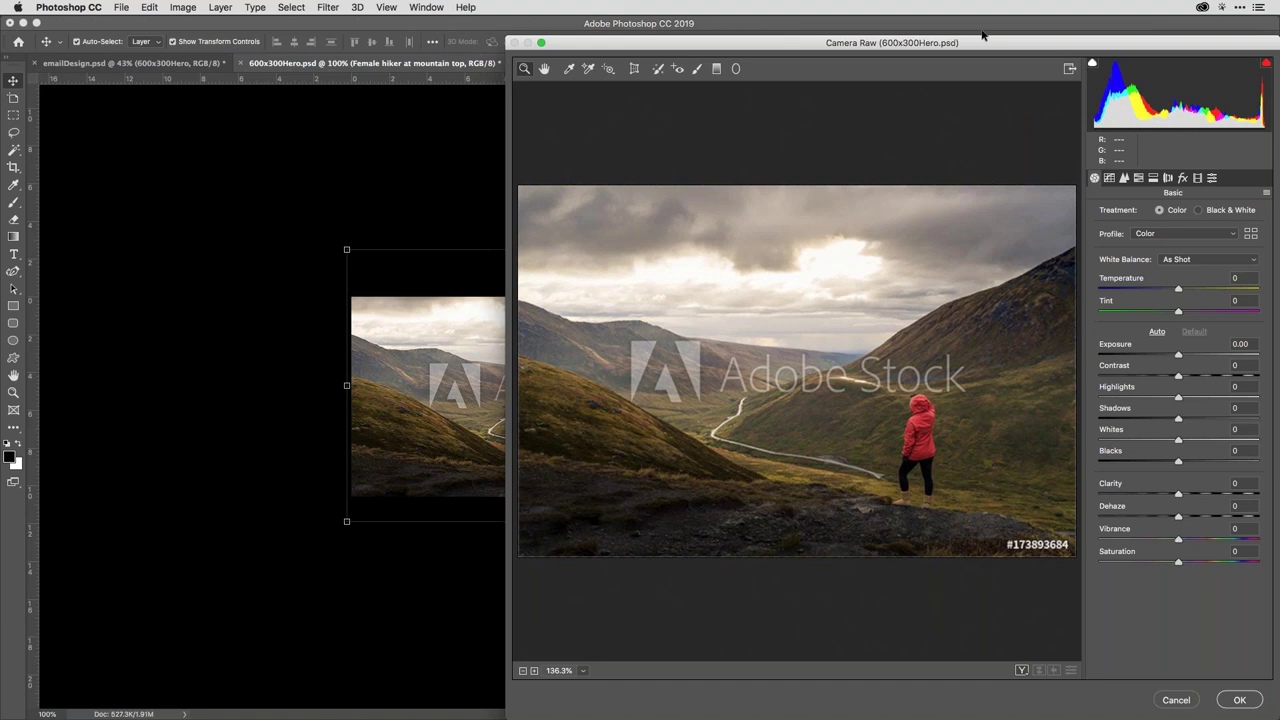
{"action": "left_click_drag", "start_coordinate": [994, 40], "coordinate": [729, 5]}
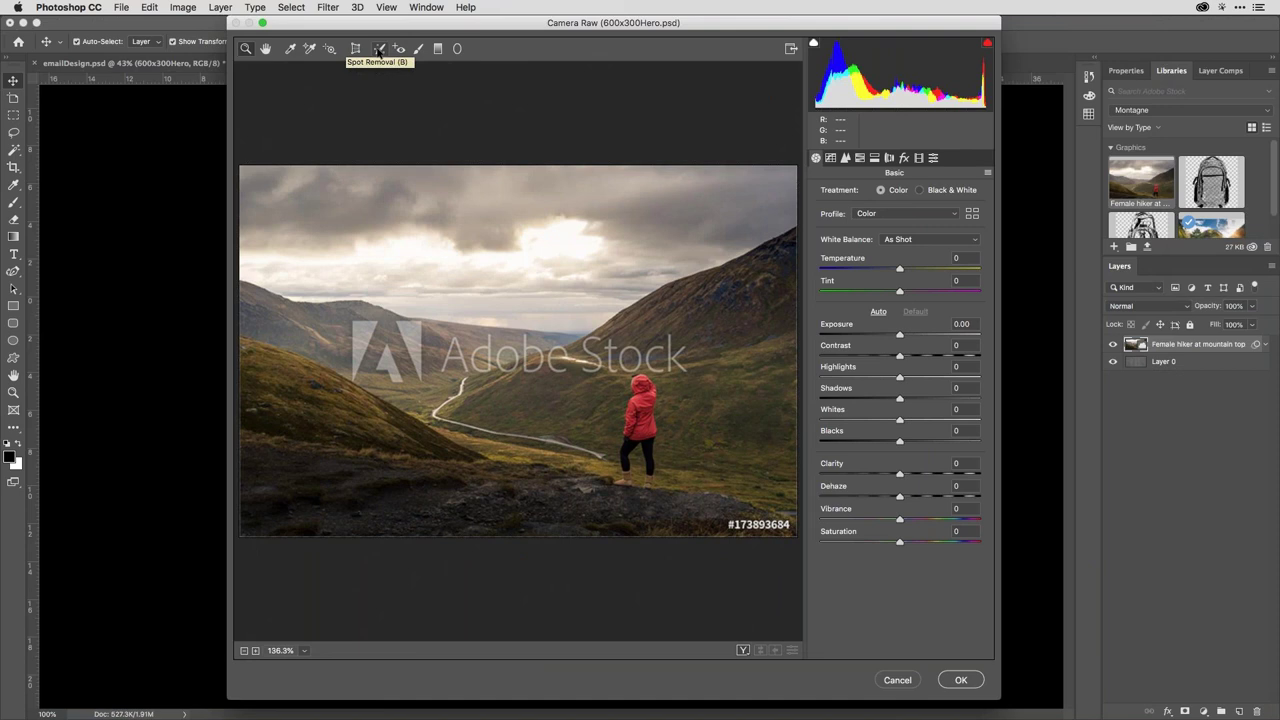
{"action": "left_click", "coordinate": [378, 49]}
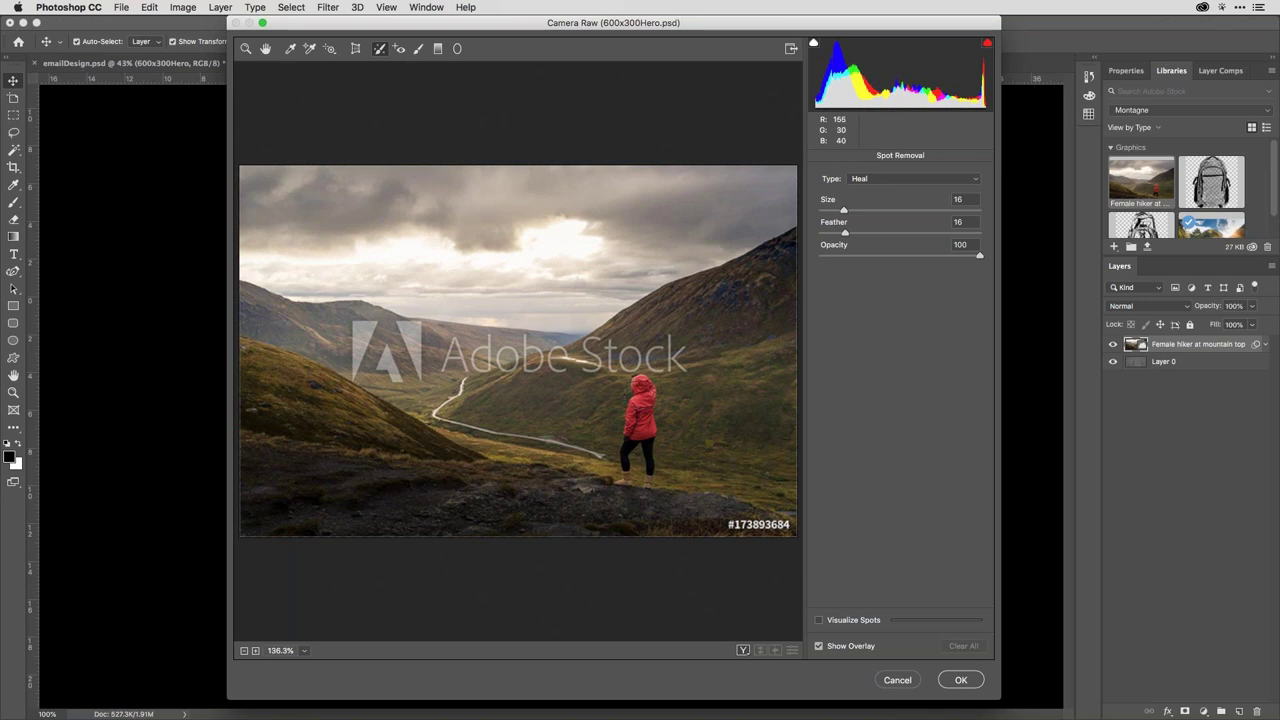
{"action": "left_click_drag", "start_coordinate": [845, 211], "coordinate": [835, 213]}
Try to heal away the red-jacketed hiker by painting over the figure and sampling the hillside to the right
{"action": "mouse_move", "coordinate": [640, 380]}
{"action": "left_mouse_down"}
{"action": "mouse_move", "coordinate": [630, 480]}
{"action": "mouse_move", "coordinate": [613, 481]}
{"action": "mouse_move", "coordinate": [645, 482]}
{"action": "mouse_move", "coordinate": [652, 466]}
{"action": "mouse_move", "coordinate": [642, 393]}
{"action": "left_mouse_up"}
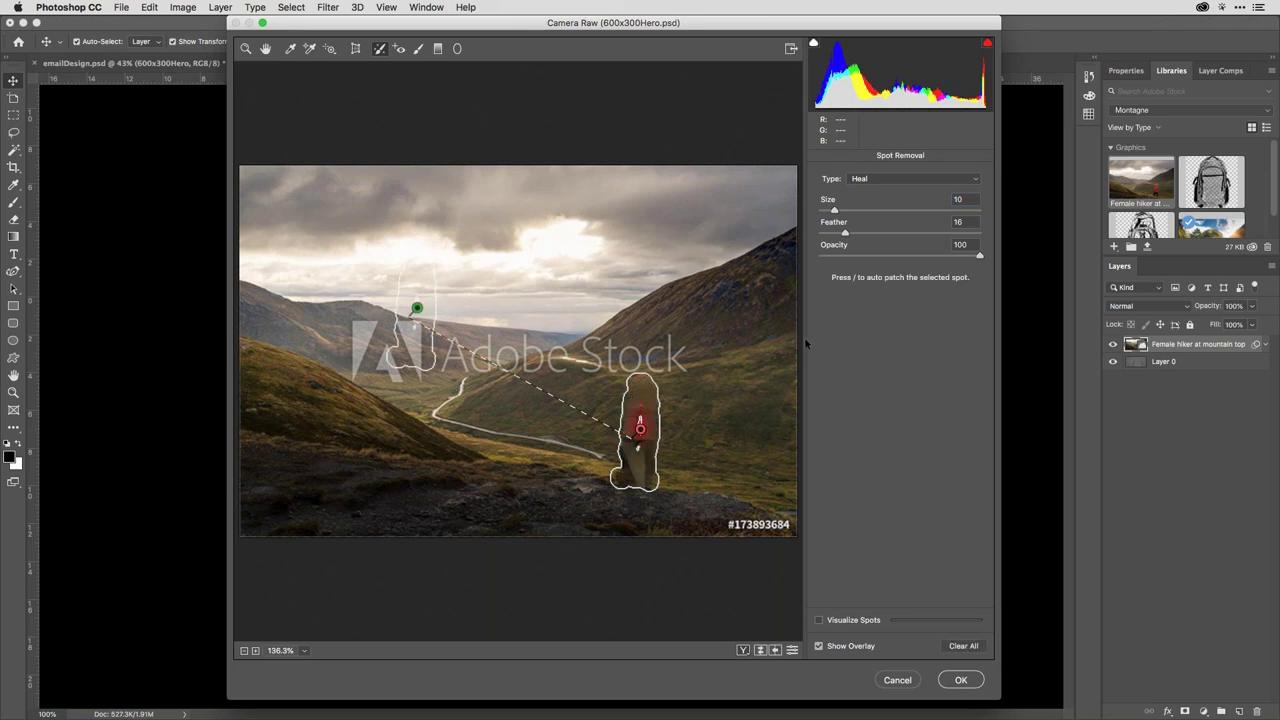
{"action": "mouse_move", "coordinate": [417, 308]}
{"action": "left_mouse_down"}
{"action": "mouse_move", "coordinate": [493, 404]}
{"action": "mouse_move", "coordinate": [540, 435]}
{"action": "mouse_move", "coordinate": [703, 450]}
{"action": "mouse_move", "coordinate": [703, 439]}
{"action": "left_mouse_up"}
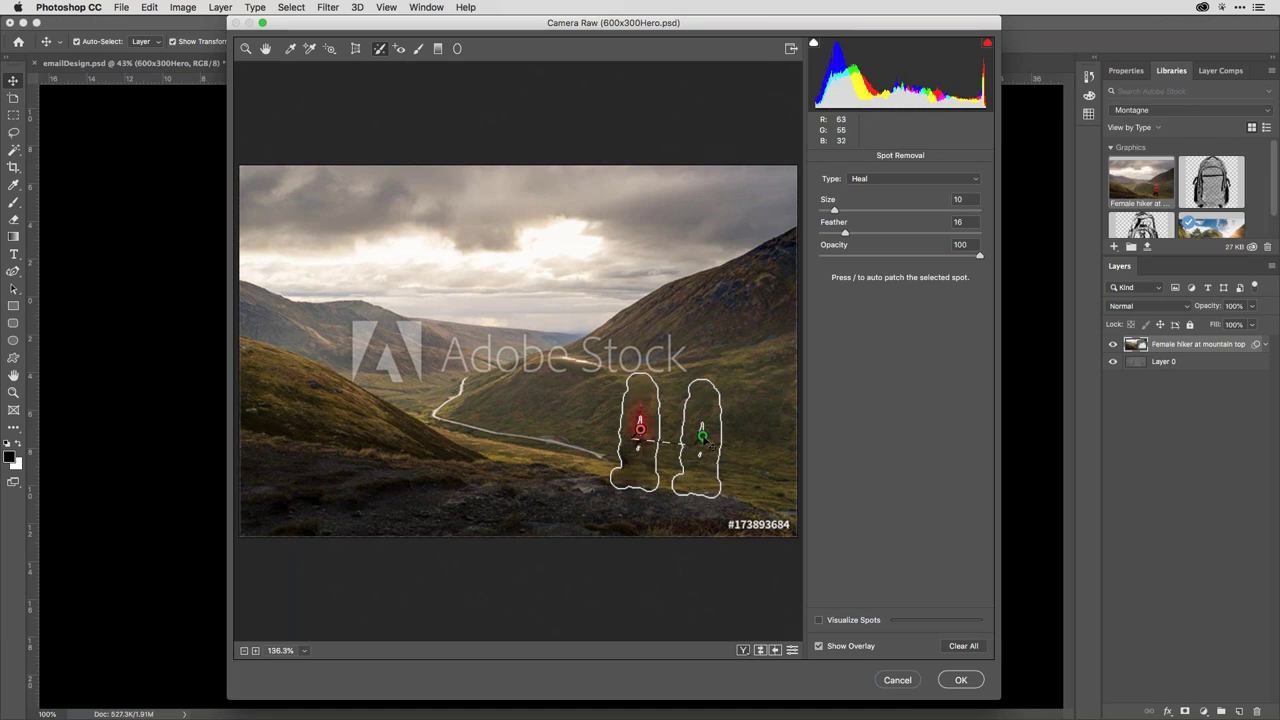
Set the Spot Removal feather to 0 and delete the heal spot covering the hiker
{"action": "left_click_drag", "start_coordinate": [845, 233], "coordinate": [838, 234]}
{"action": "key", "text": "BackSpace"}
{"action": "type", "text": "0"}
{"action": "key", "text": "Return"}
{"action": "key", "text": "BackSpace"}
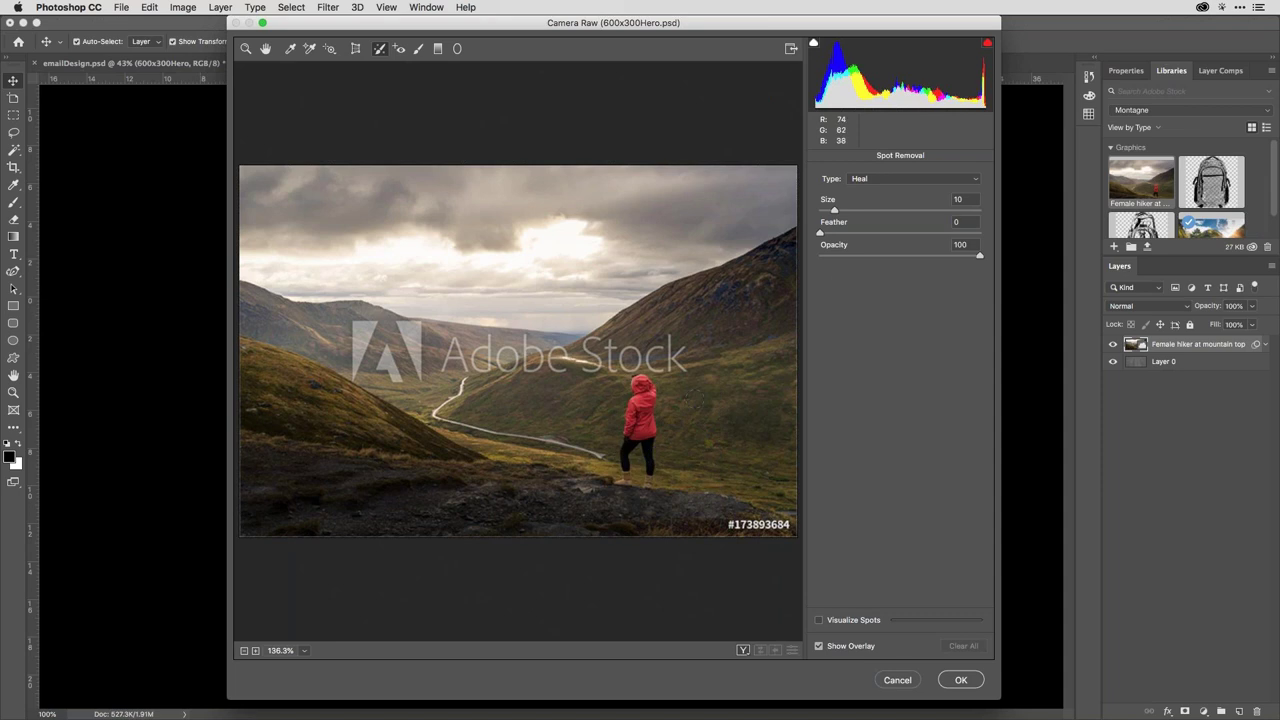
Paint a new heal spot over the whole hiker, sample the hillside just to the right, and apply the Camera Raw edits
{"action": "mouse_move", "coordinate": [638, 379]}
{"action": "left_mouse_down"}
{"action": "mouse_move", "coordinate": [616, 484]}
{"action": "mouse_move", "coordinate": [656, 477]}
{"action": "mouse_move", "coordinate": [640, 374]}
{"action": "left_mouse_up"}
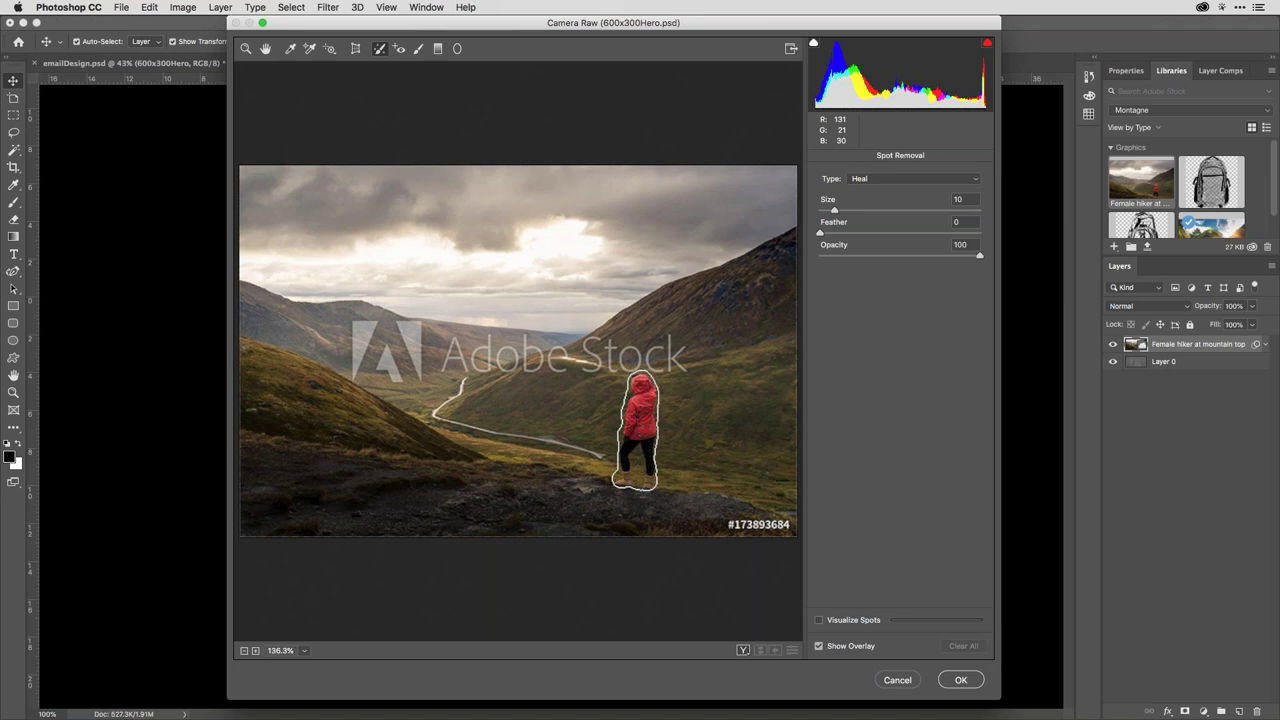
{"action": "mouse_move", "coordinate": [656, 440]}
{"action": "left_mouse_down"}
{"action": "mouse_move", "coordinate": [656, 478]}
{"action": "mouse_move", "coordinate": [636, 492]}
{"action": "left_mouse_up"}
{"action": "left_click_drag", "start_coordinate": [607, 409], "coordinate": [702, 432]}
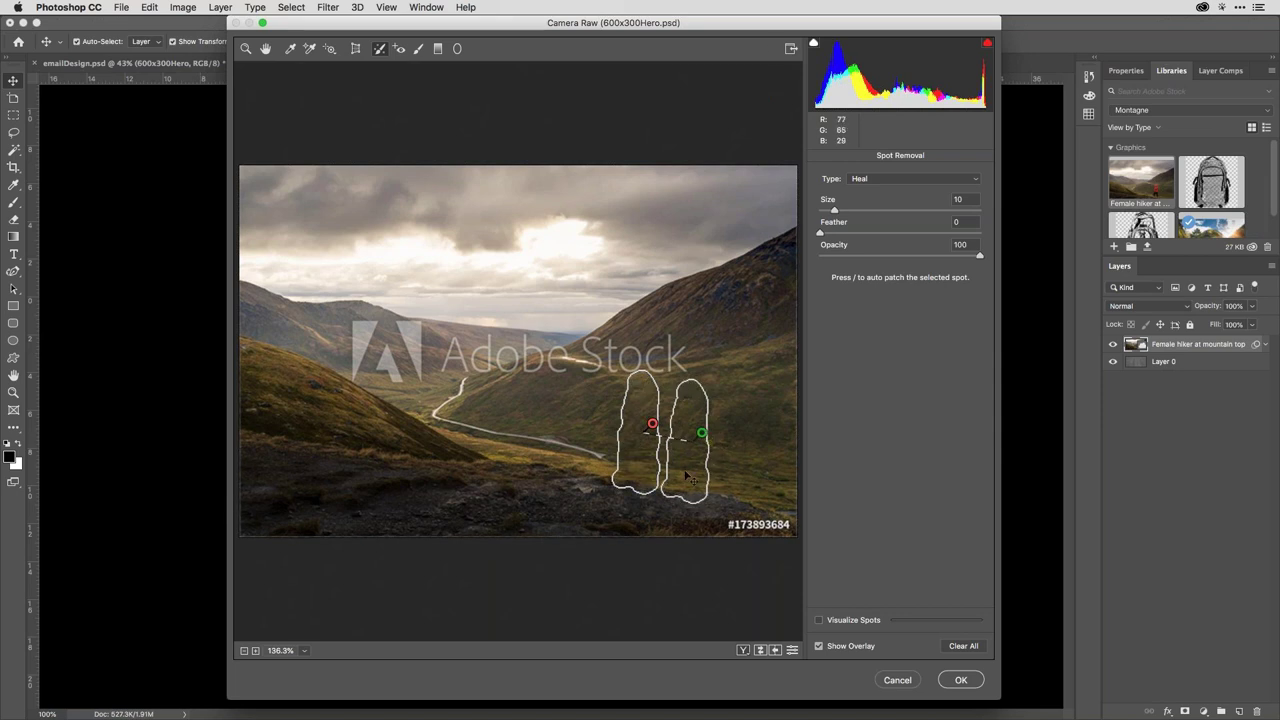
{"action": "left_click", "coordinate": [961, 680]}
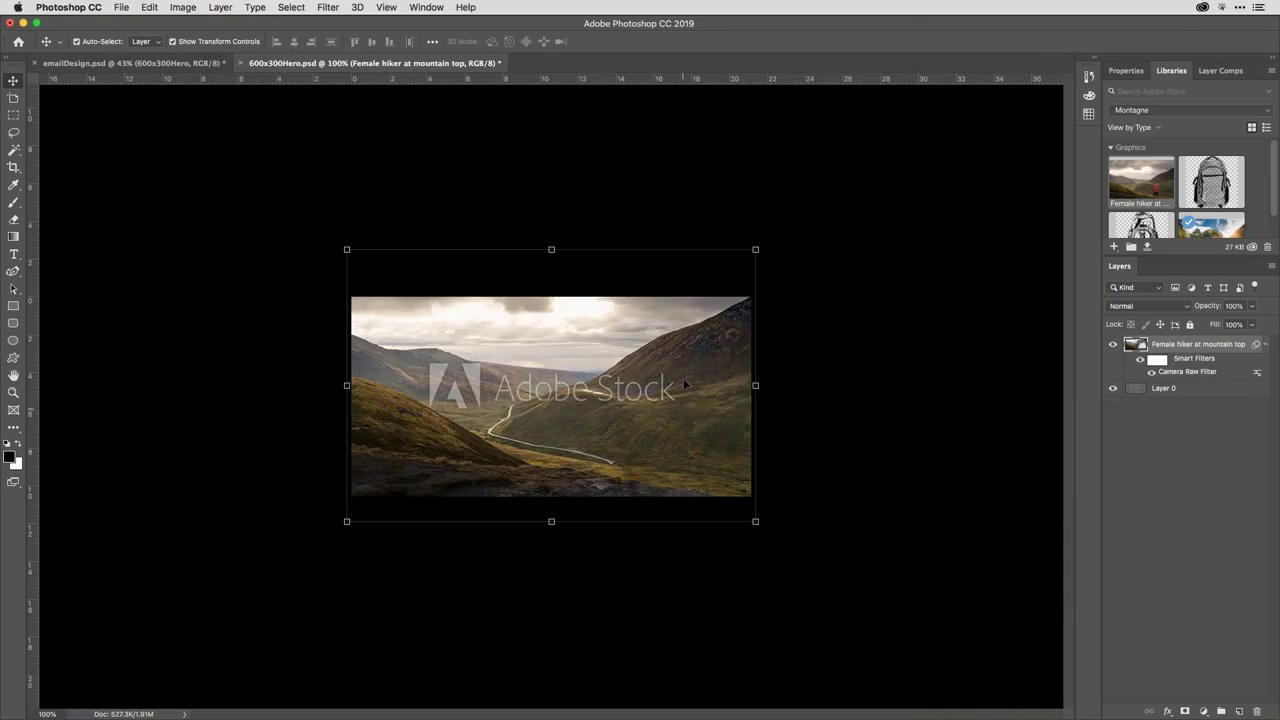
Compare the photo with and without the Camera Raw smart filter, leaving the filter switched on
{"action": "left_click", "coordinate": [1151, 373]}
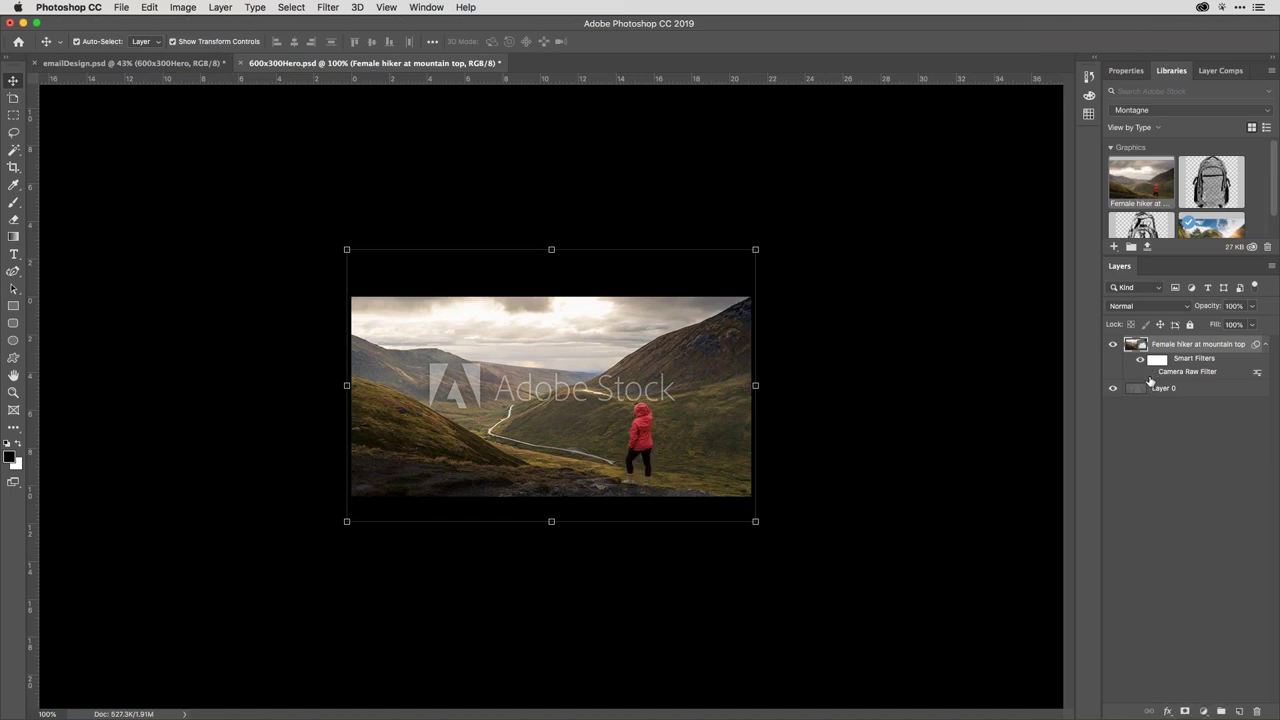
{"action": "left_click", "coordinate": [1151, 374]}
{"action": "left_click", "coordinate": [1151, 374]}
{"action": "left_click", "coordinate": [1151, 374]}
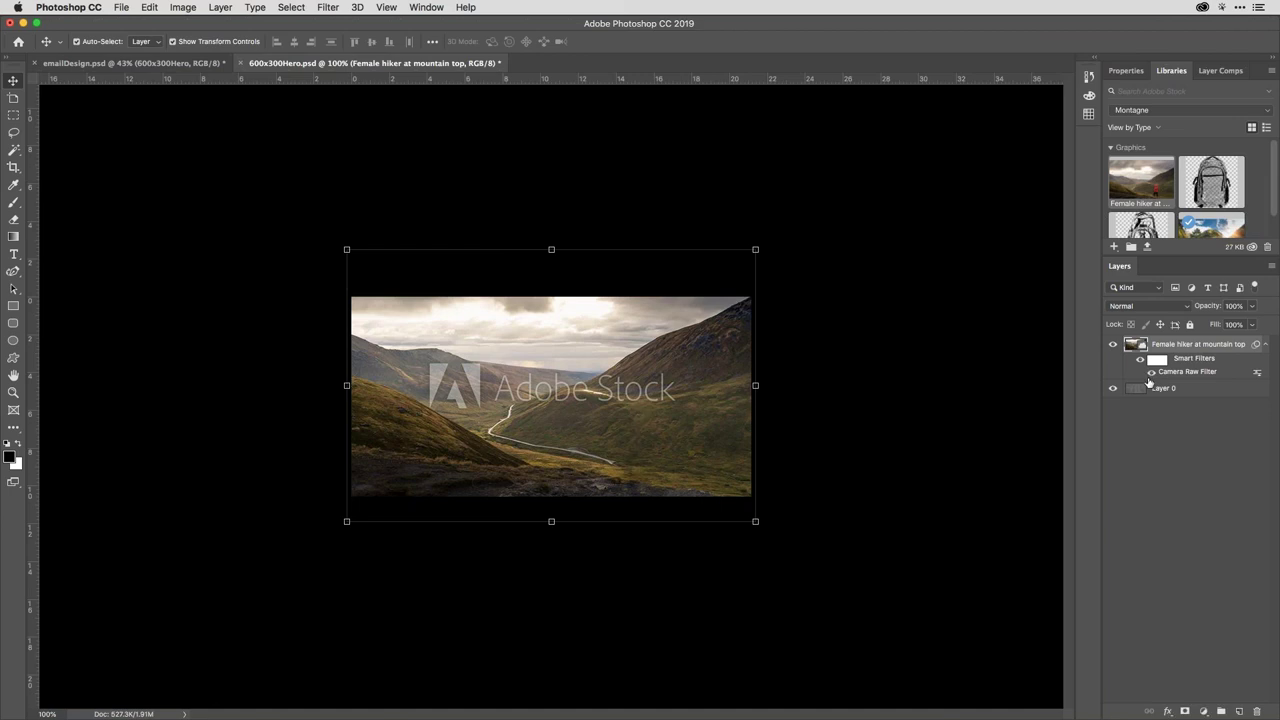
{"action": "left_click", "coordinate": [1151, 374]}
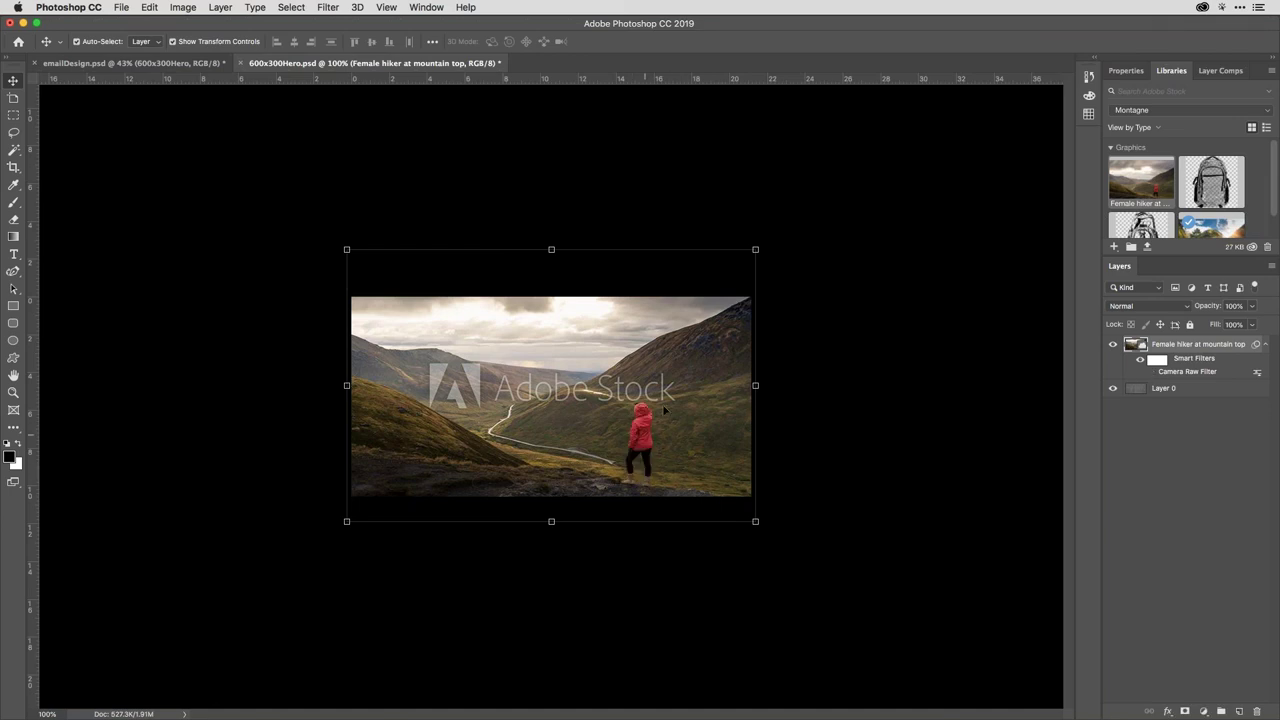
{"action": "left_click", "coordinate": [1151, 374]}
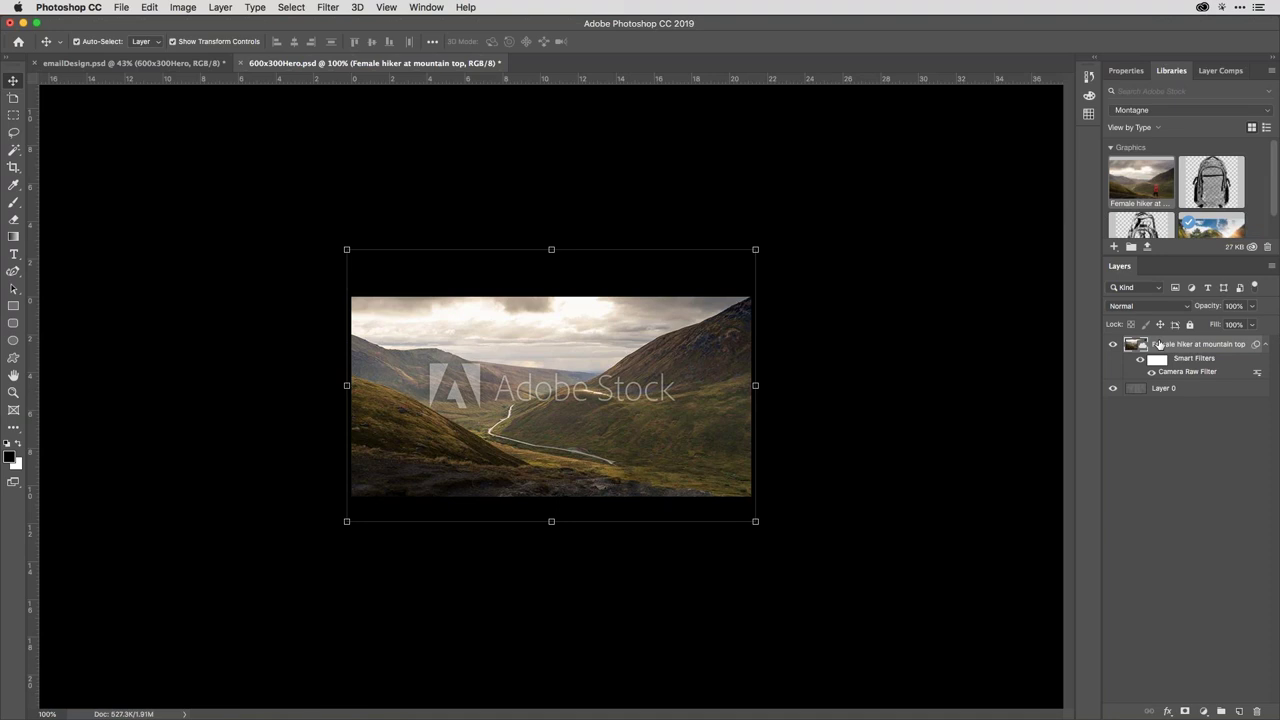
License the Adobe Stock photo used in the Female hiker at mountain top layer
{"action": "left_click", "coordinate": [1125, 70]}
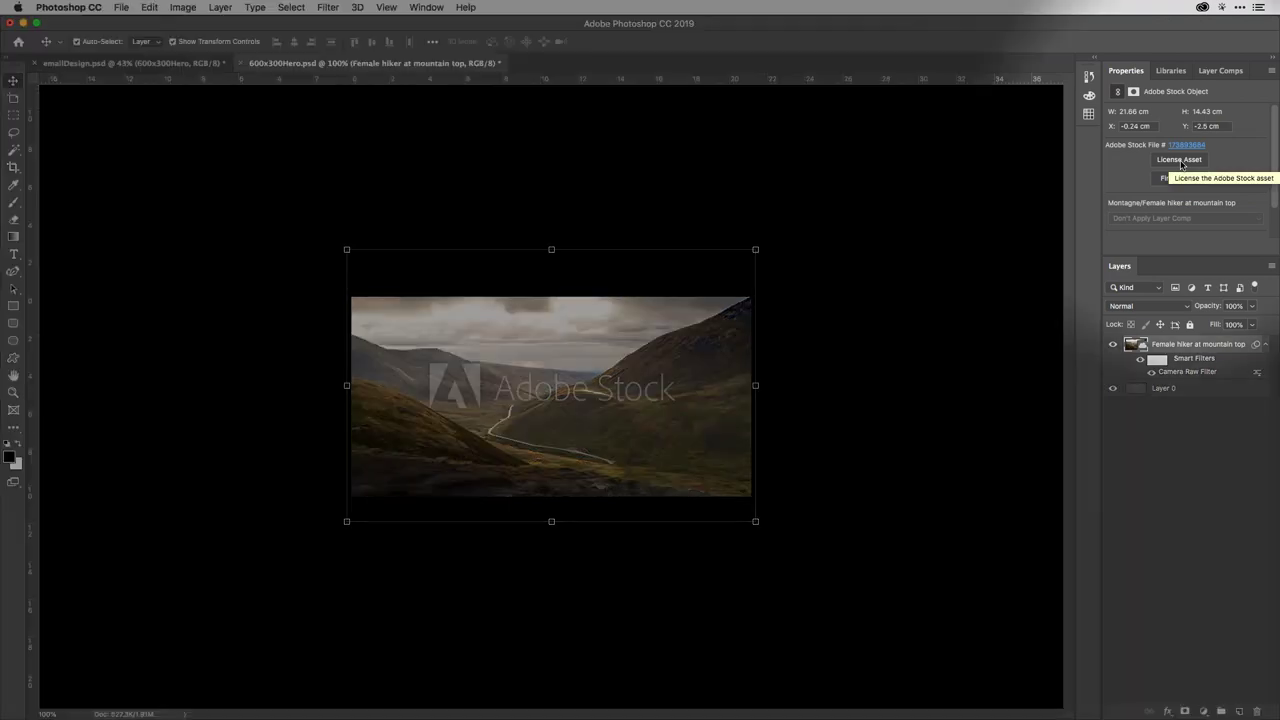
{"action": "left_click", "coordinate": [1181, 161]}
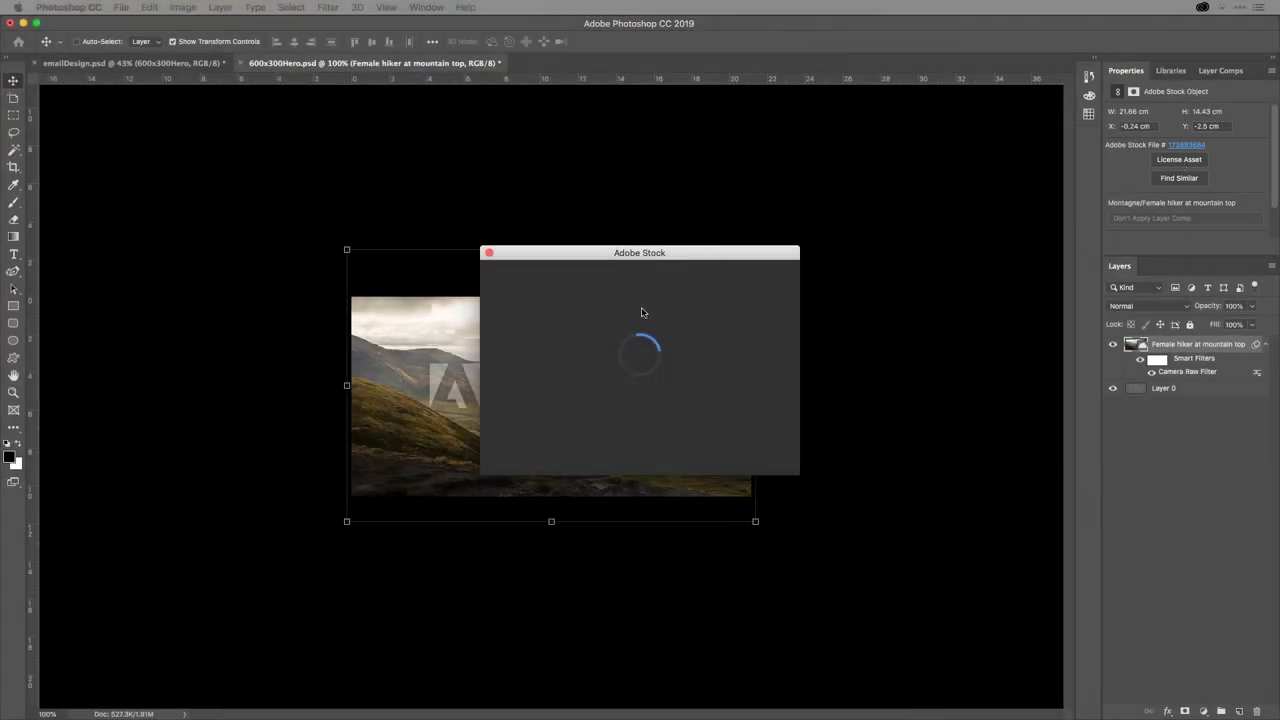
{"action": "left_click", "coordinate": [745, 439]}
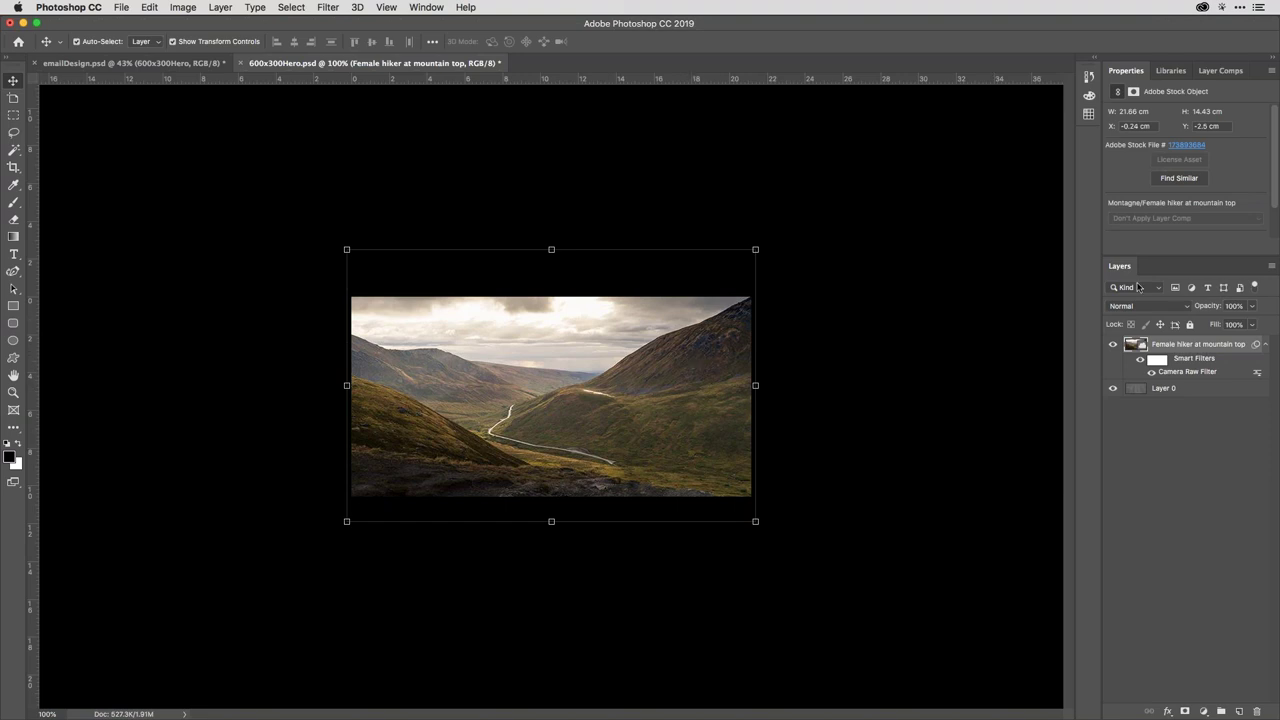
Place the licensed Himalayan mountain scene from the Montagne library and scale it to about 29.5% so it covers the whole canvas
{"action": "left_click", "coordinate": [1172, 71]}
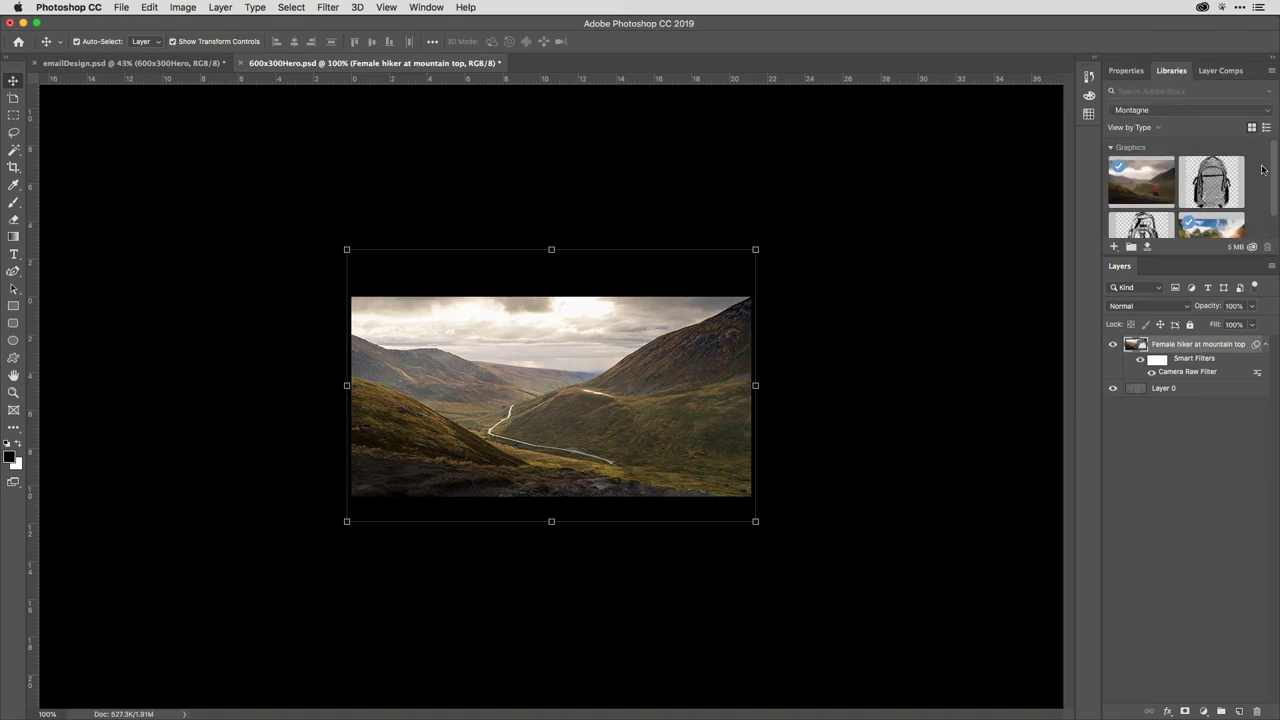
{"action": "scroll", "coordinate": [1263, 170], "scroll_direction": "down", "scroll_amount": 2}
{"action": "left_click_drag", "start_coordinate": [1219, 213], "coordinate": [595, 380]}
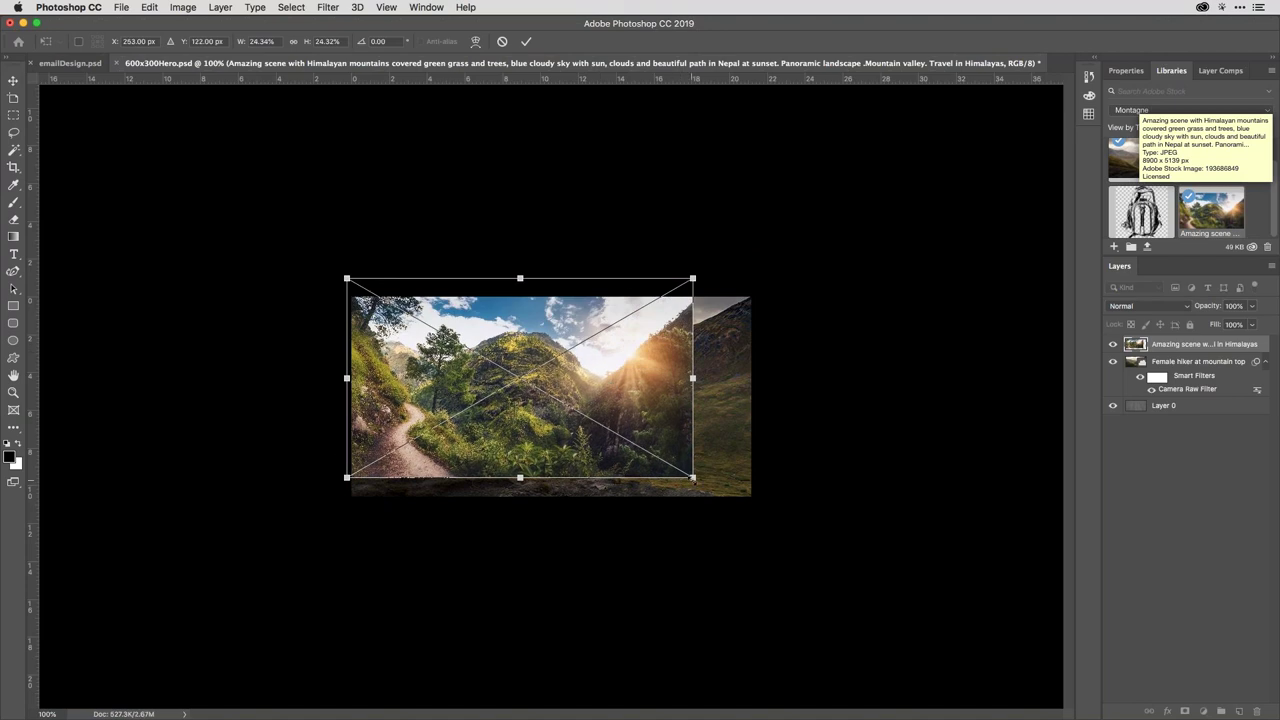
{"action": "left_click_drag", "start_coordinate": [692, 477], "coordinate": [765, 522]}
{"action": "left_click_drag", "start_coordinate": [722, 462], "coordinate": [699, 452]}
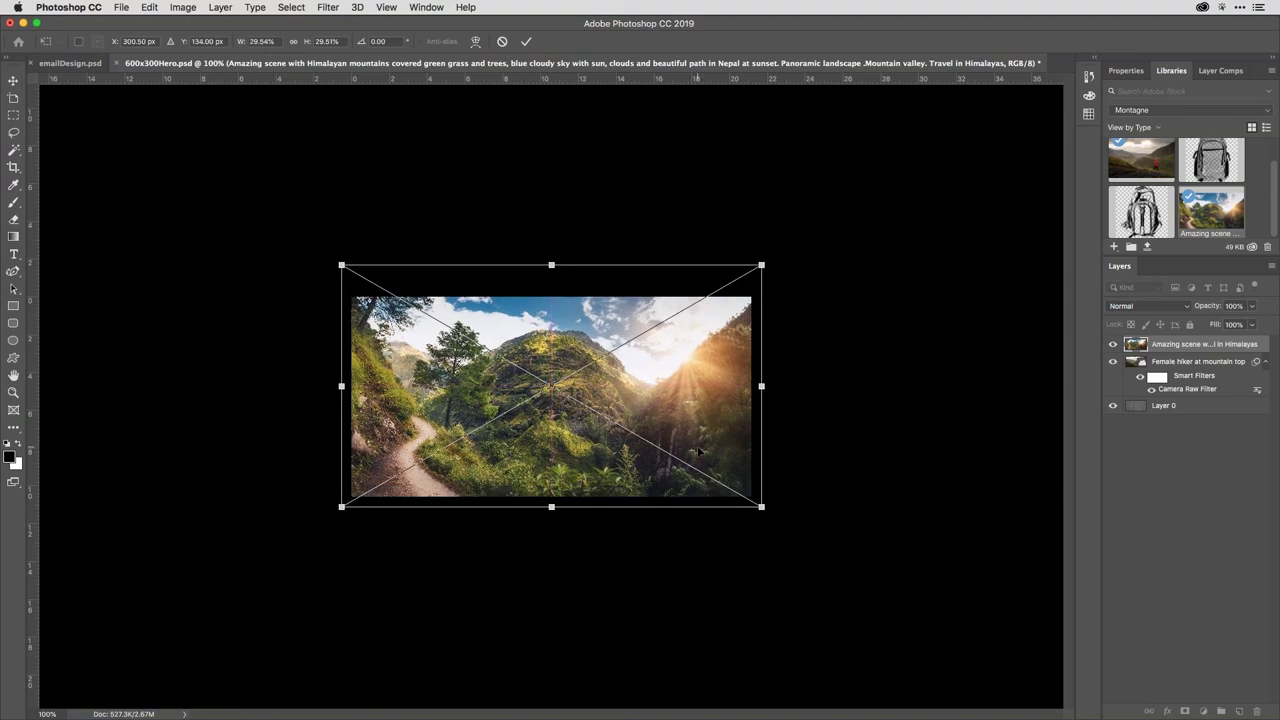
{"action": "key", "text": "Return"}
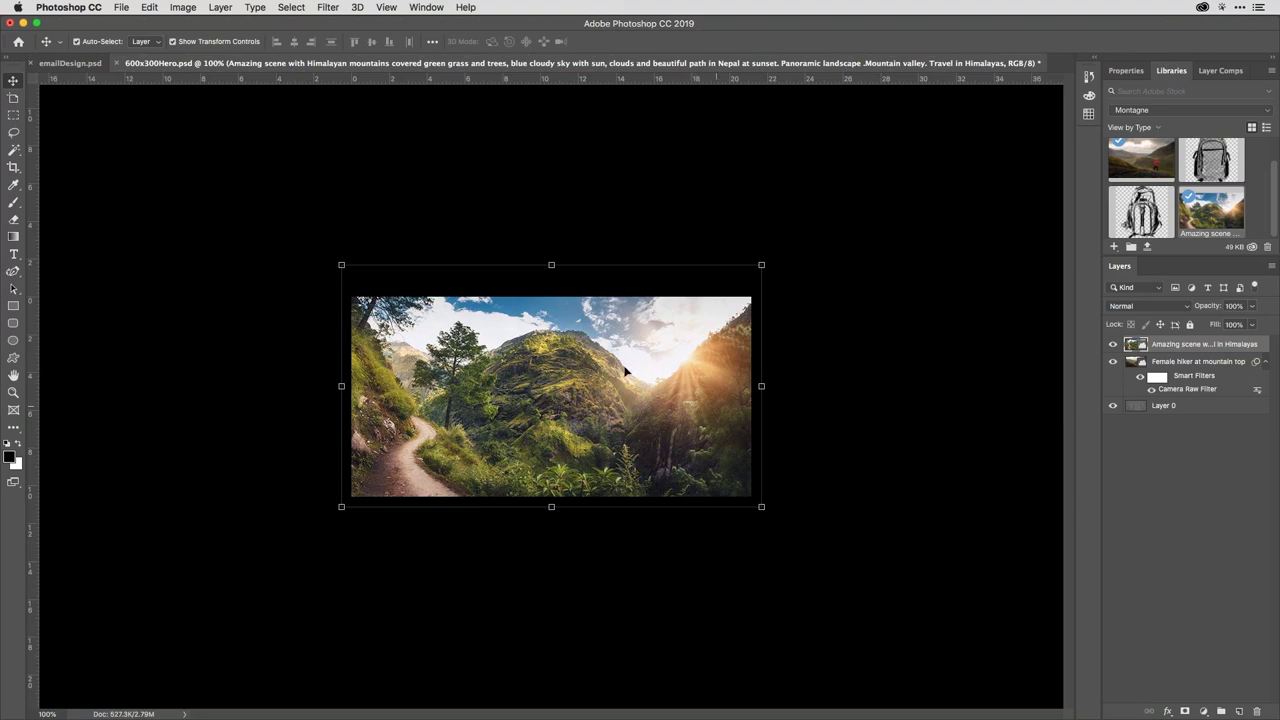
Dock Layer Comps as a collapsed icon beside the canvas and expand it with a taller list area
{"action": "left_click", "coordinate": [434, 6]}
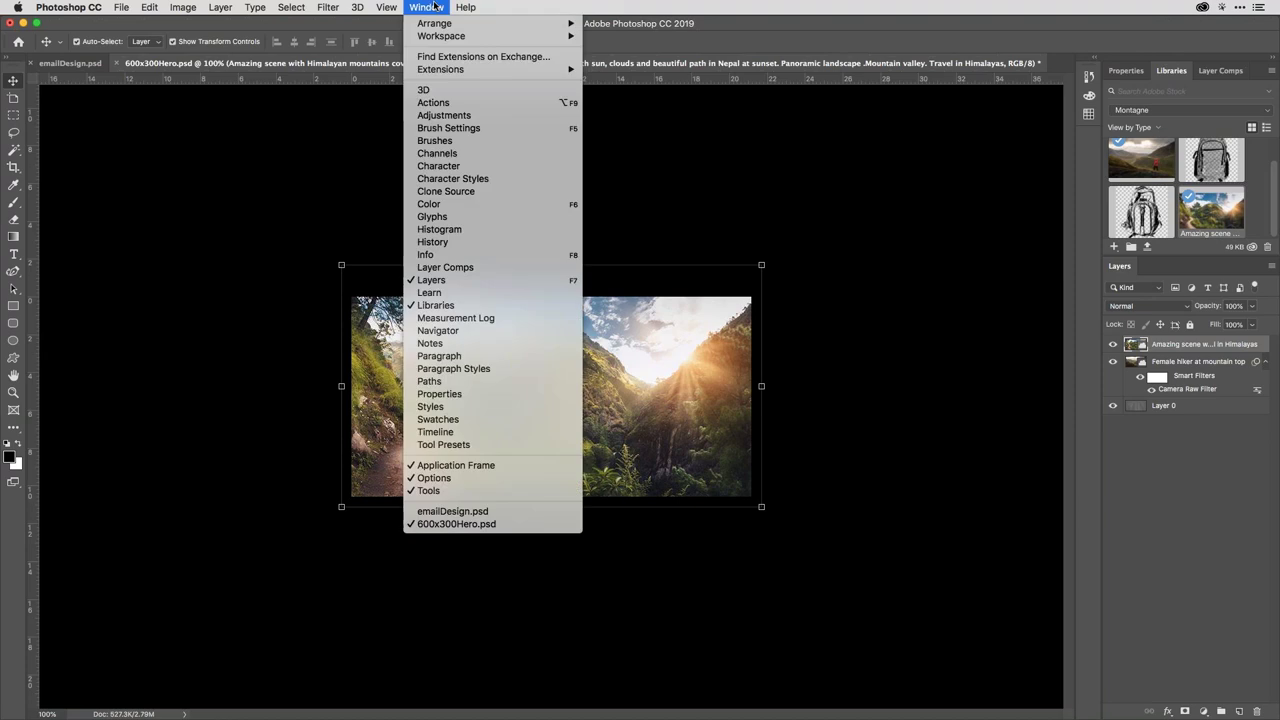
{"action": "left_click", "coordinate": [470, 268]}
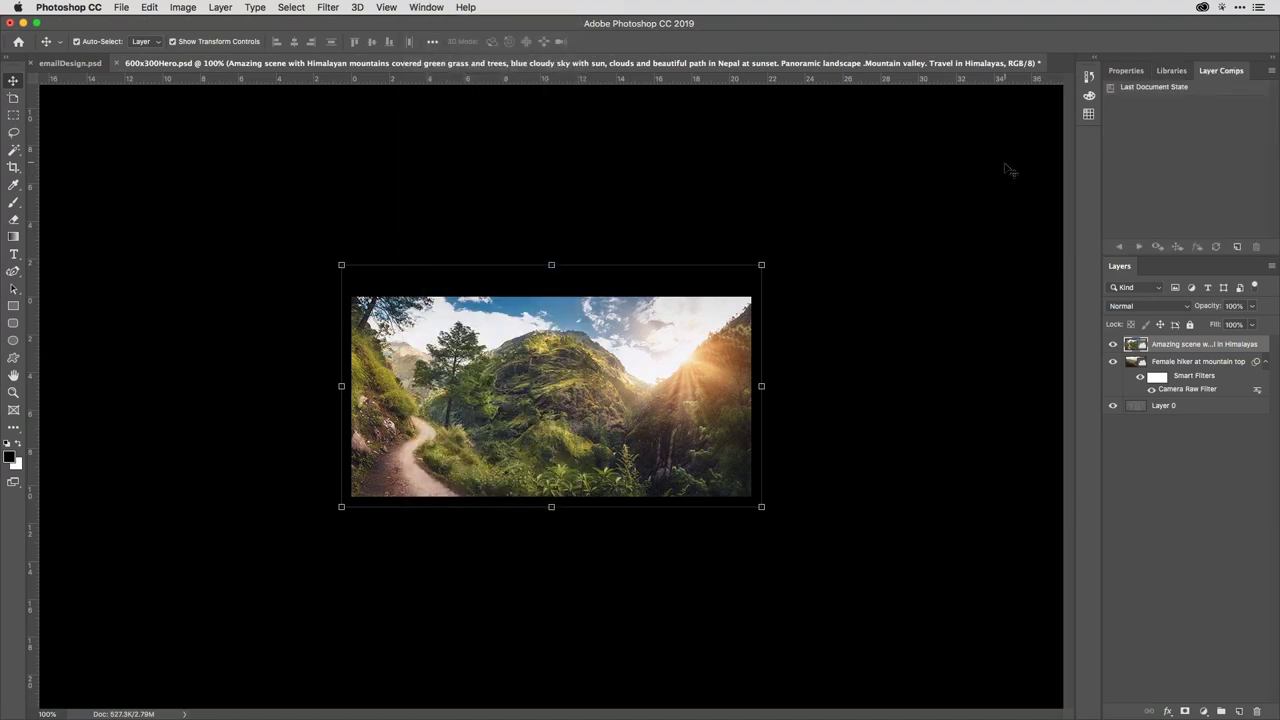
{"action": "left_click_drag", "start_coordinate": [1232, 70], "coordinate": [1088, 138]}
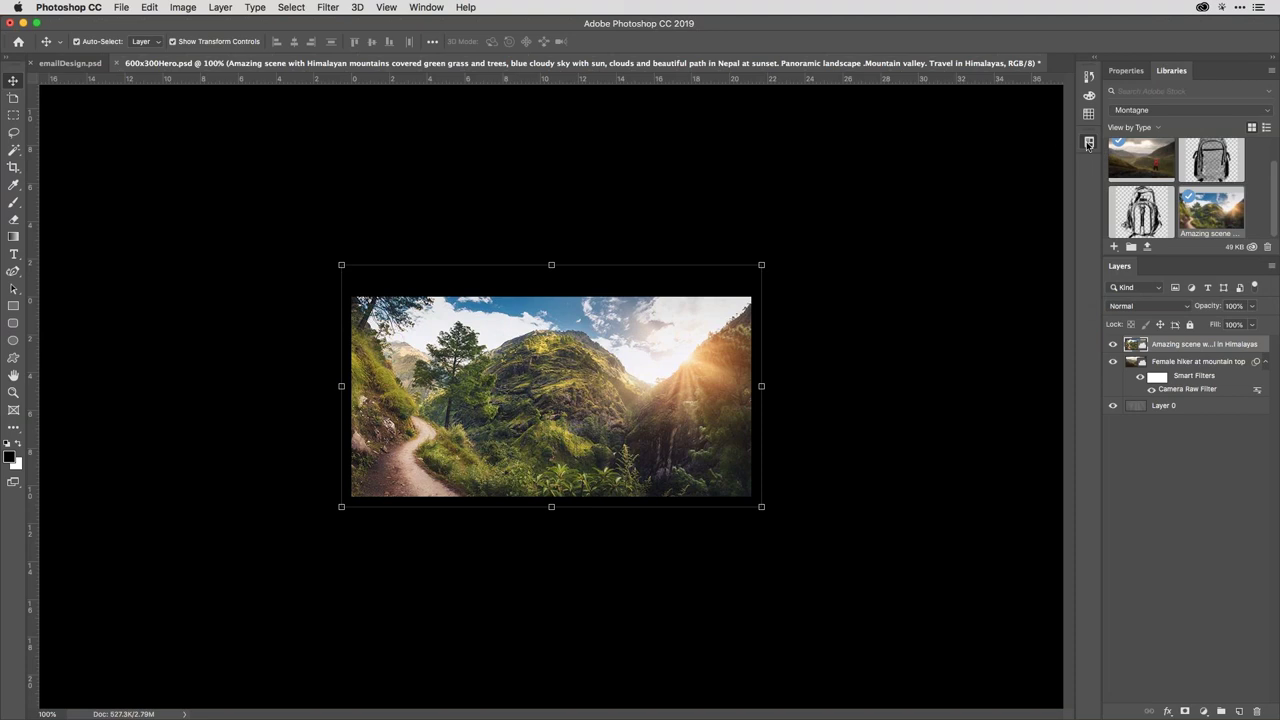
{"action": "left_click", "coordinate": [1089, 144]}
{"action": "left_click_drag", "start_coordinate": [990, 219], "coordinate": [990, 383]}
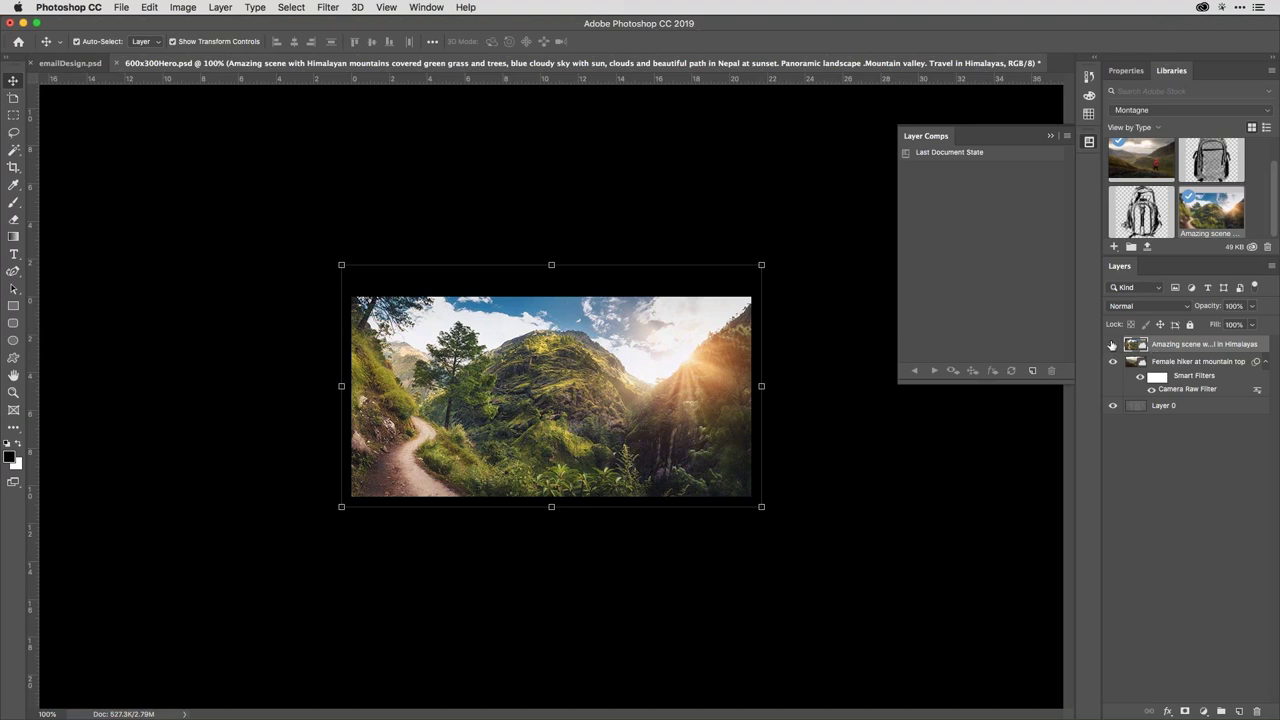
Hide both stock photo layers and save a layer comp named "grey default" that records layer visibility
{"action": "left_click_drag", "start_coordinate": [1113, 348], "coordinate": [1114, 362]}
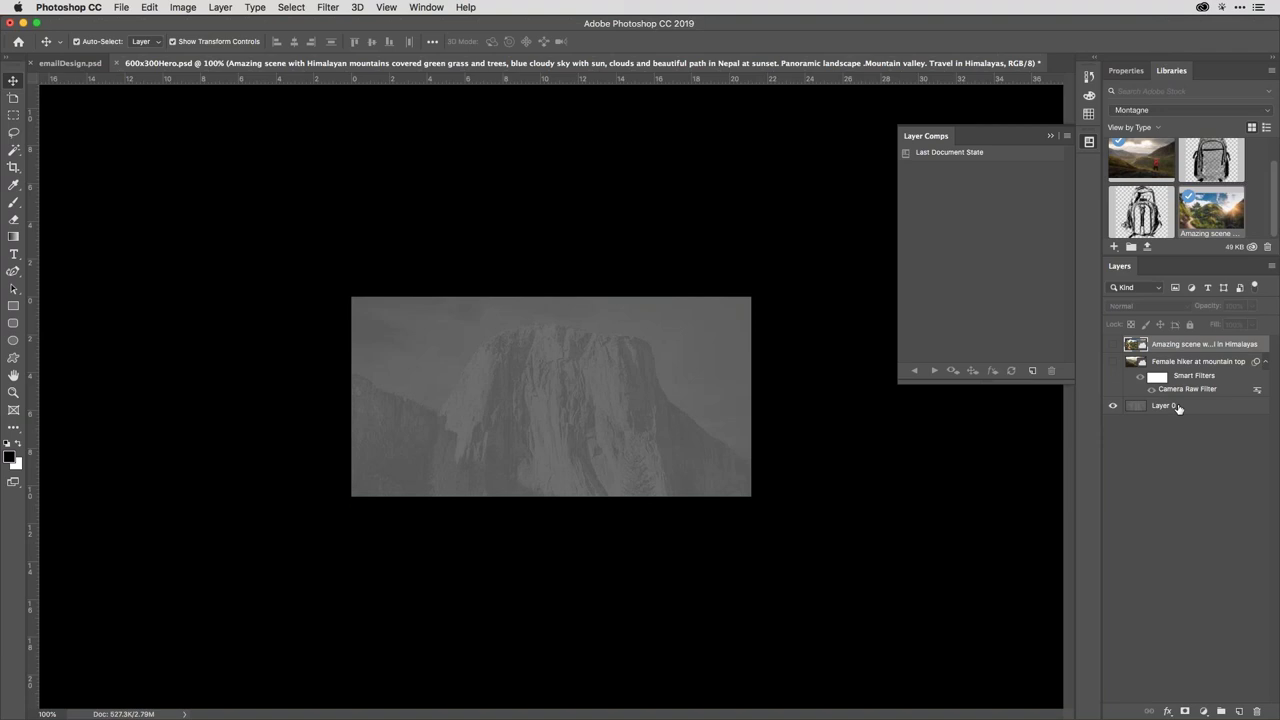
{"action": "left_click", "coordinate": [1177, 407]}
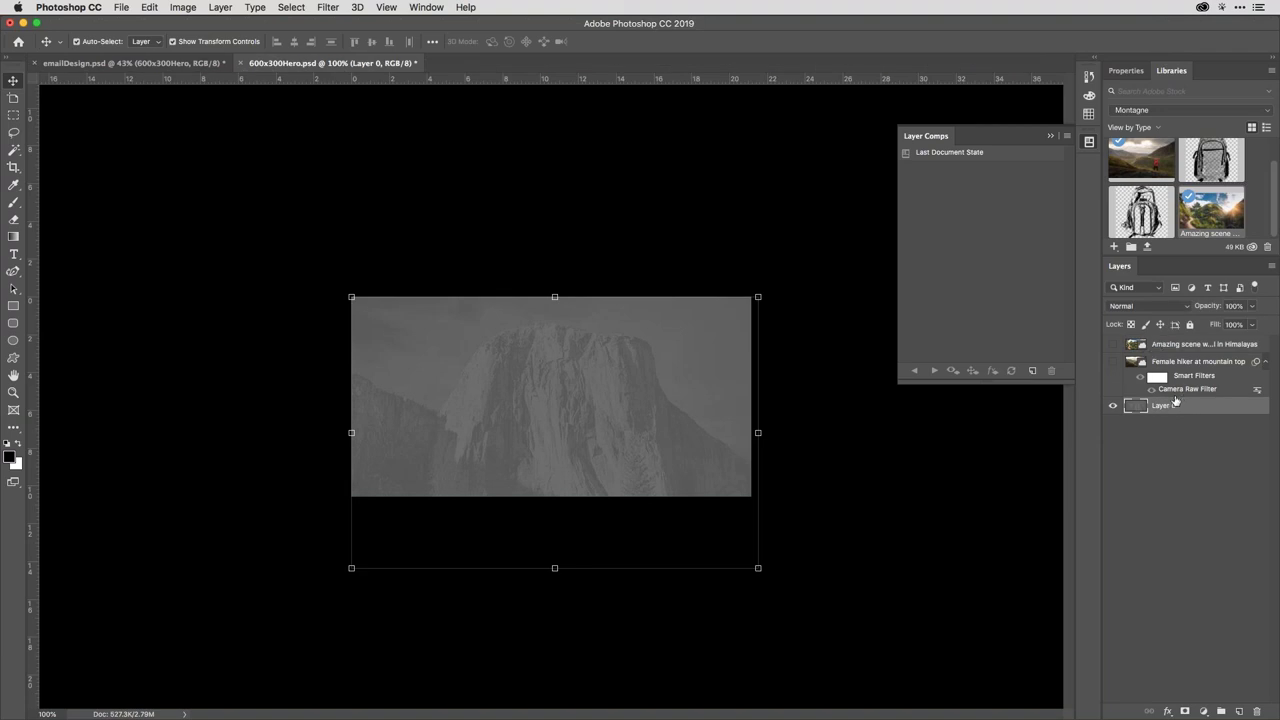
{"action": "left_click", "coordinate": [1034, 372]}
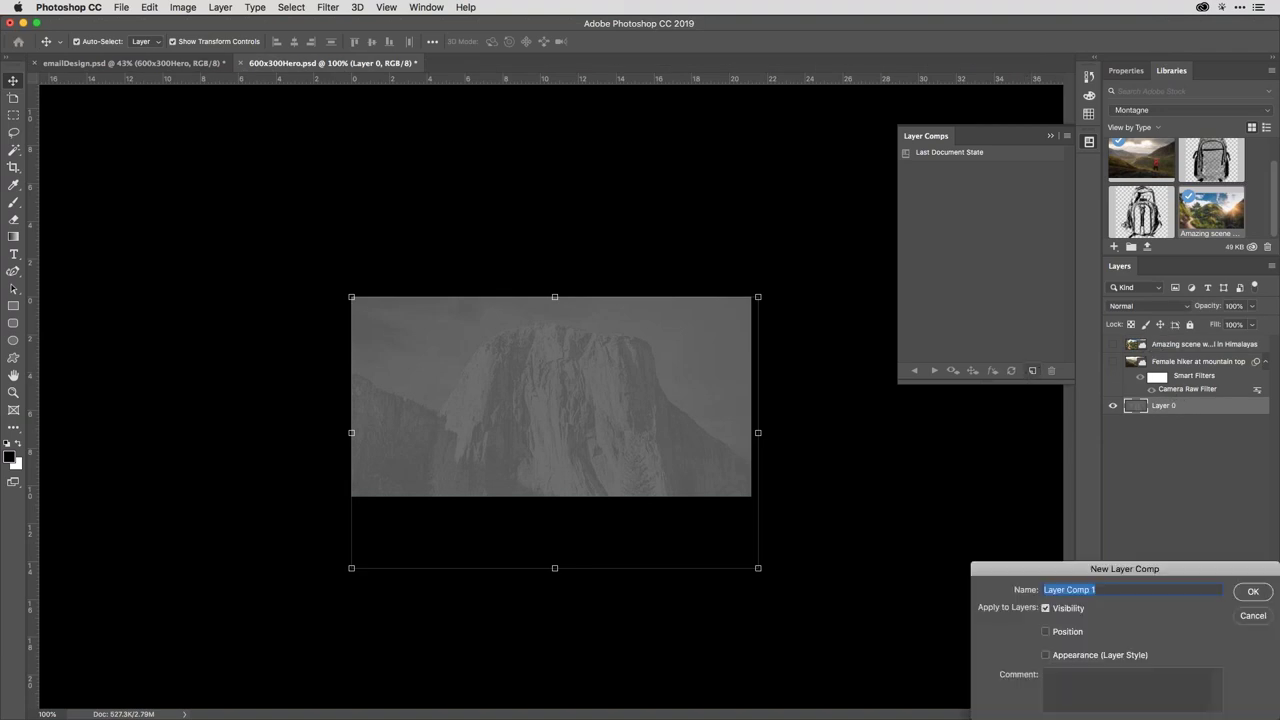
{"action": "left_click_drag", "start_coordinate": [1226, 578], "coordinate": [1013, 466]}
{"action": "type", "text": "g"}
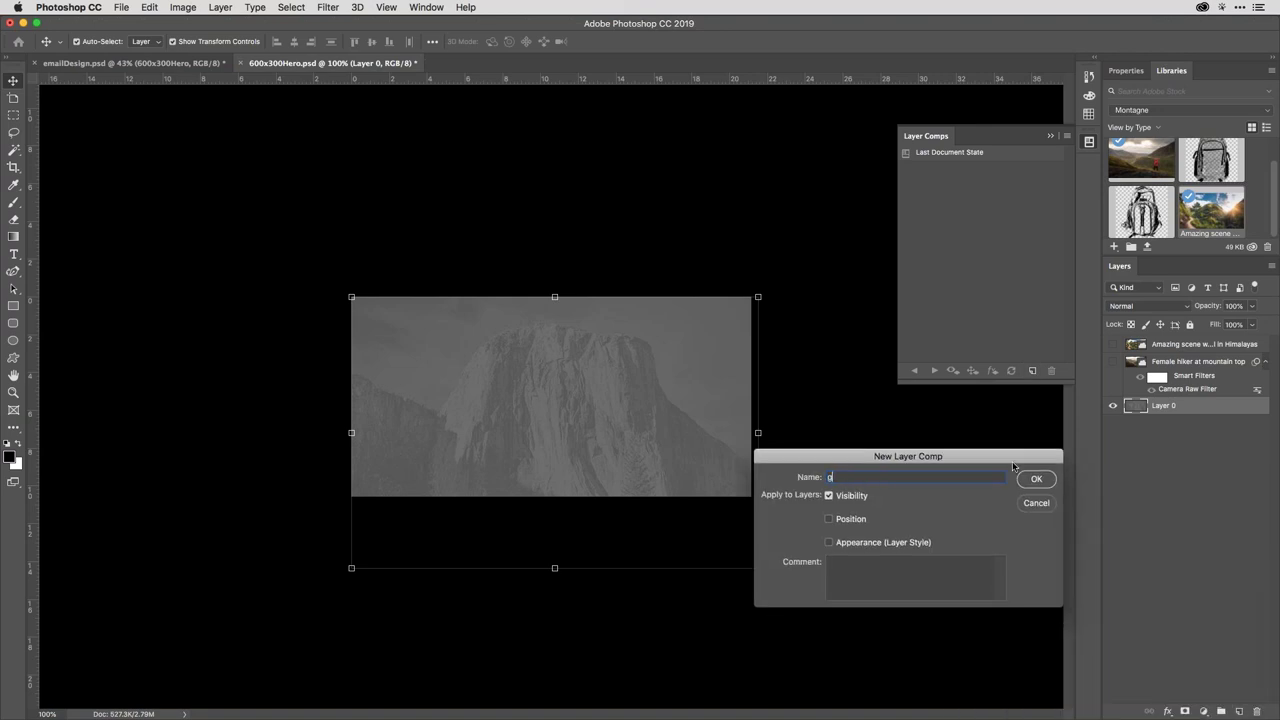
{"action": "type", "text": "rey default"}
{"action": "left_click", "coordinate": [1046, 477]}
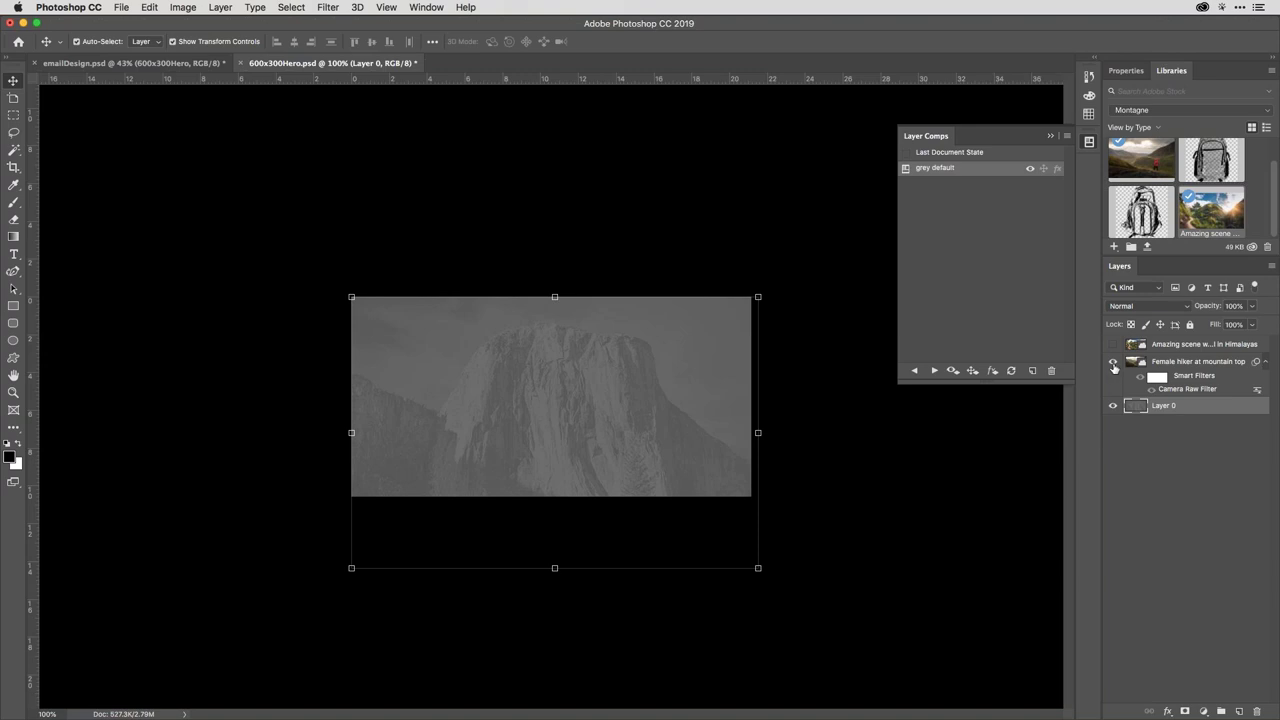
Show the Female hiker at mountain top layer and save this visibility state as a layer comp named "hills"
{"action": "left_click", "coordinate": [1114, 364]}
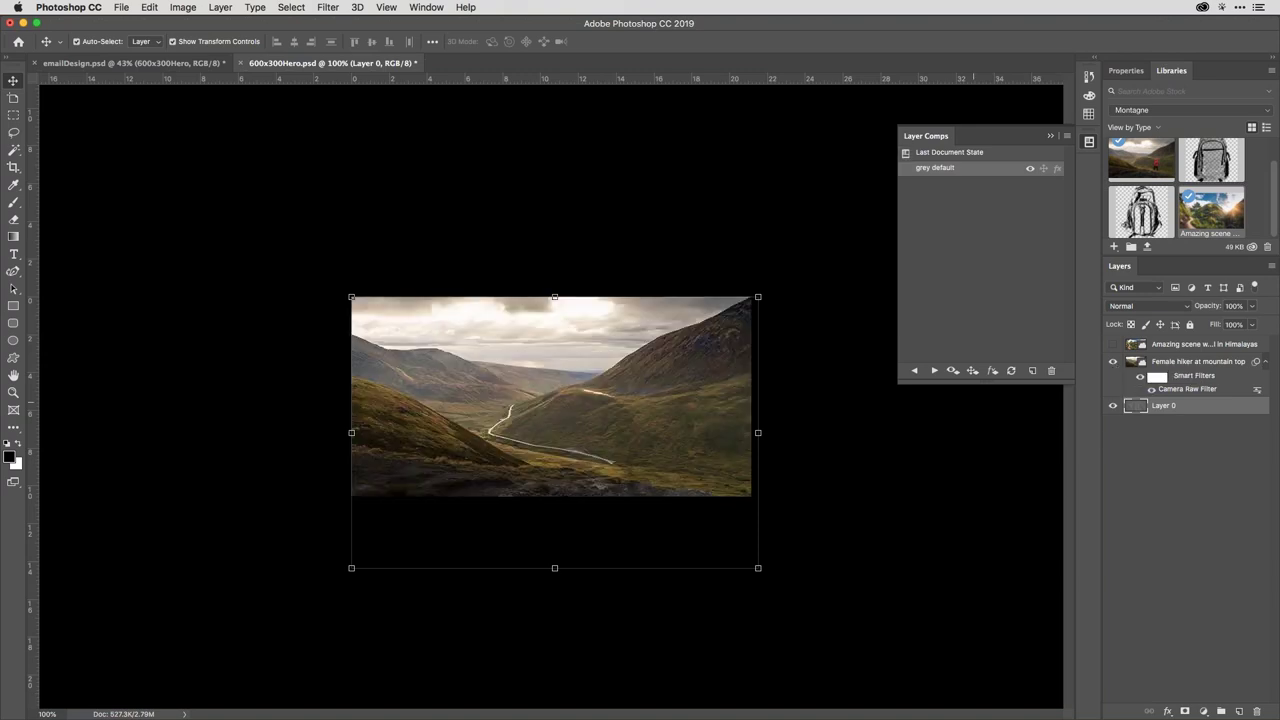
{"action": "left_click", "coordinate": [1034, 371]}
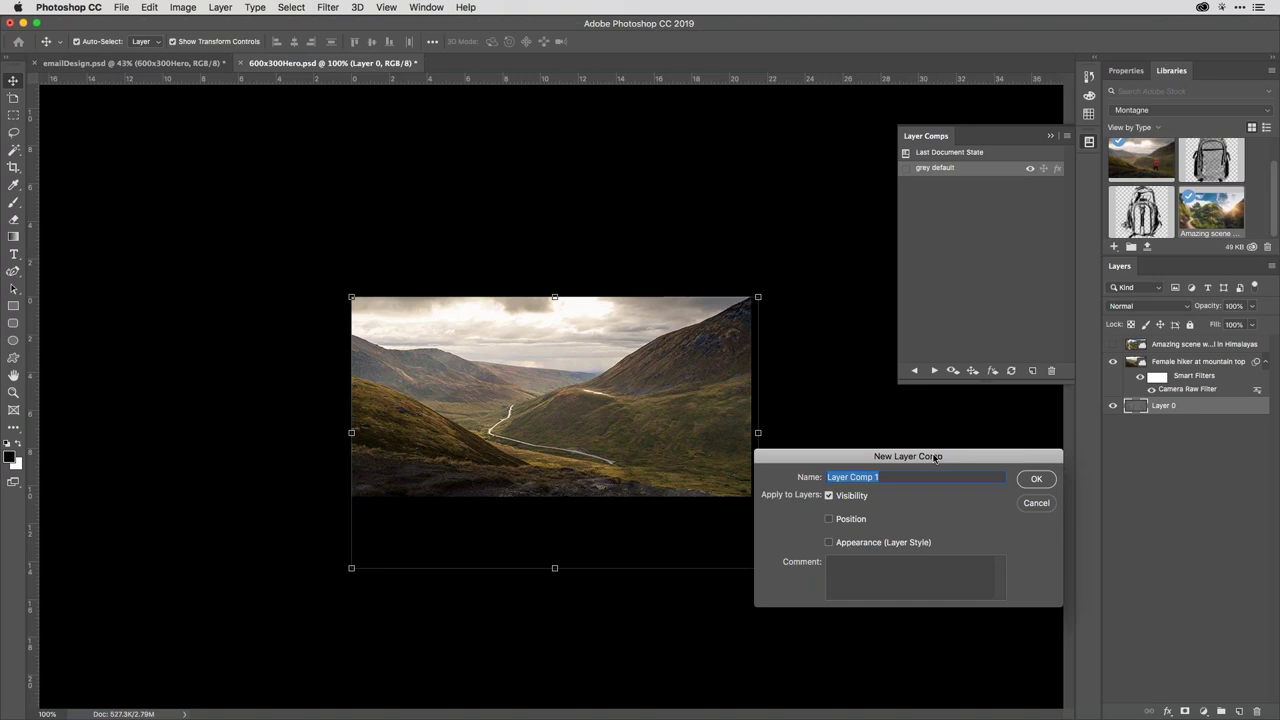
{"action": "type", "text": "hills"}
{"action": "left_click", "coordinate": [1037, 480]}
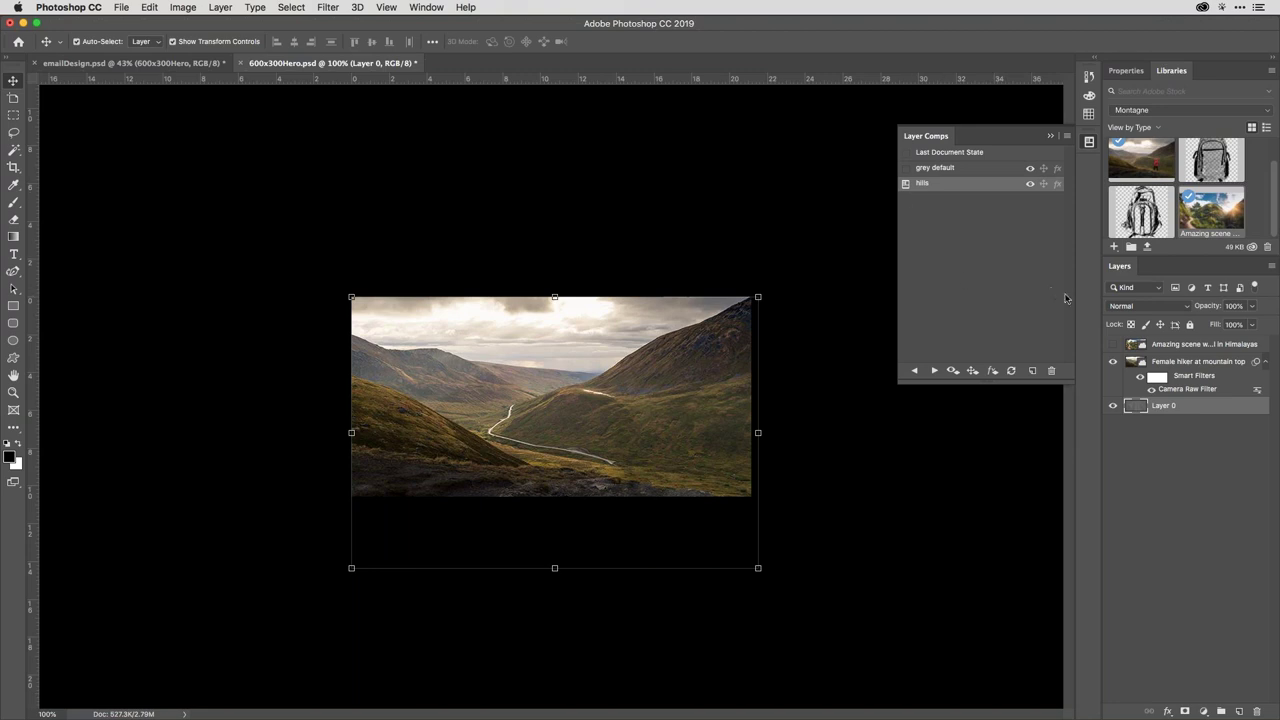
Show the Himalayas photo layer and save this visibility state as a layer comp named "footpath"
{"action": "left_click", "coordinate": [1113, 344]}
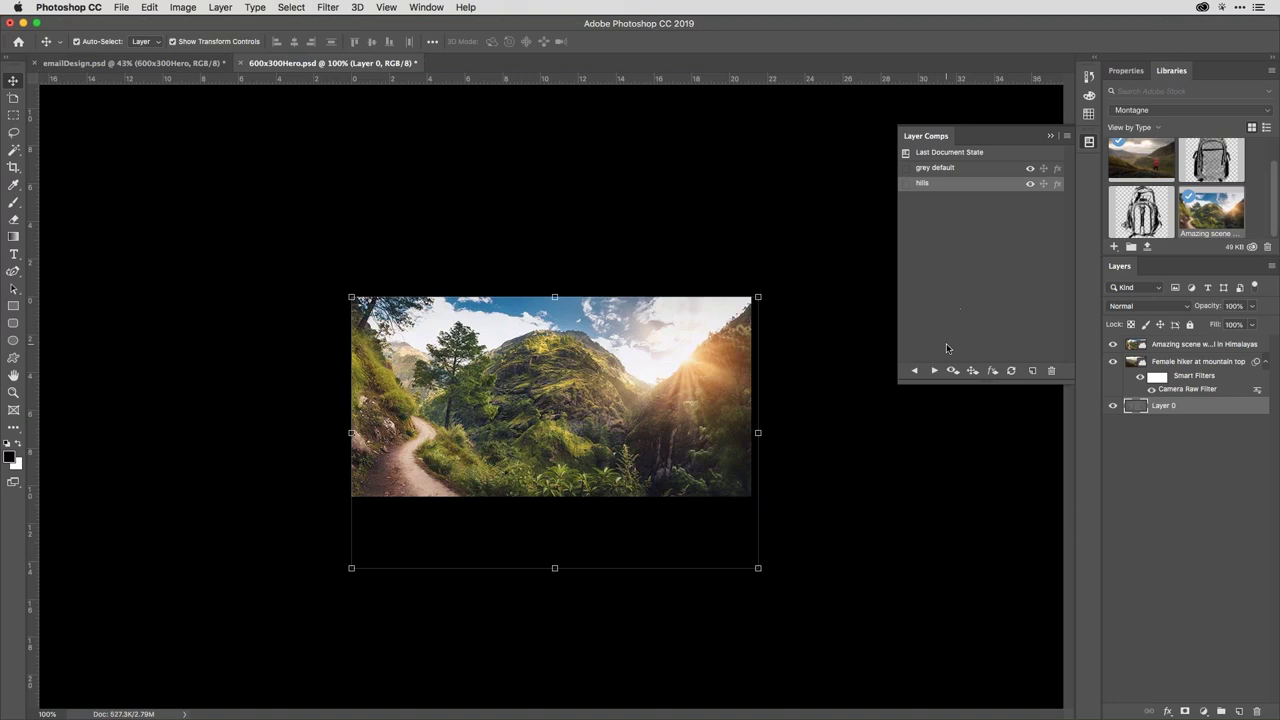
{"action": "left_click", "coordinate": [1032, 370]}
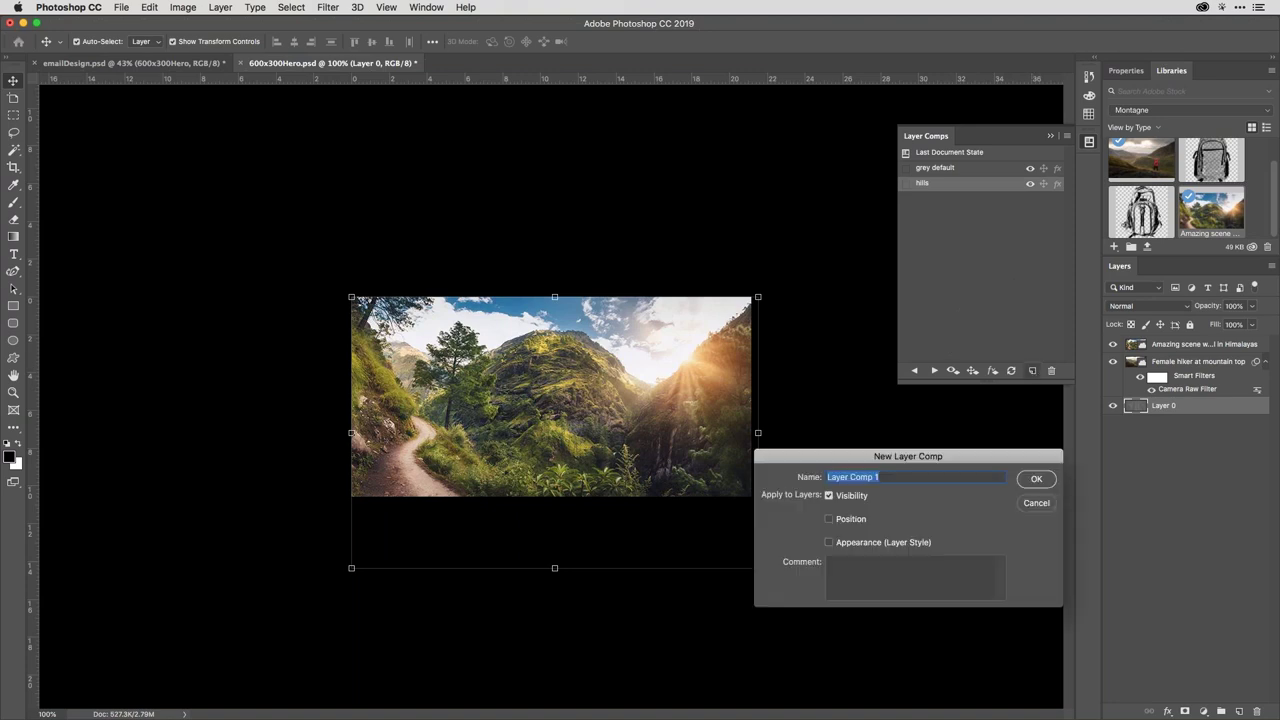
{"action": "key", "text": "BackSpace"}
{"action": "type", "text": "footpath"}
{"action": "key", "text": "Return"}
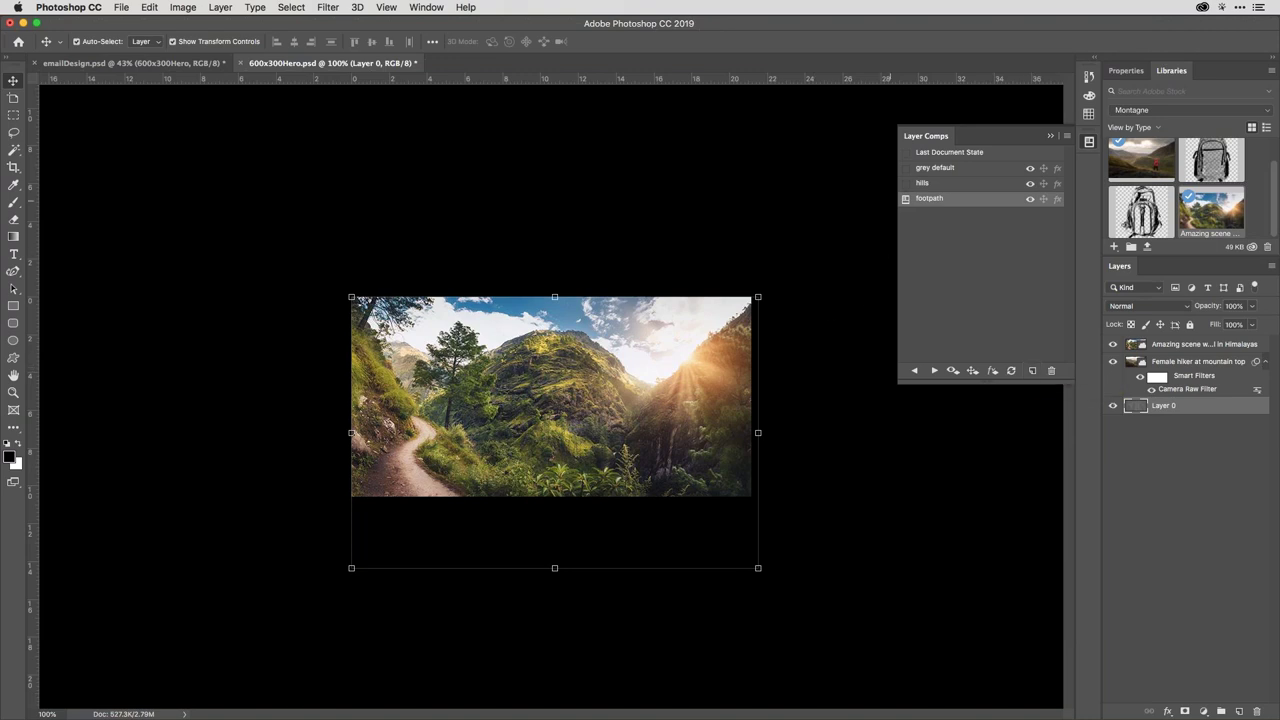
Cycle through the grey default, hills and footpath layer comps, leaving grey default applied
{"action": "left_click", "coordinate": [906, 168]}
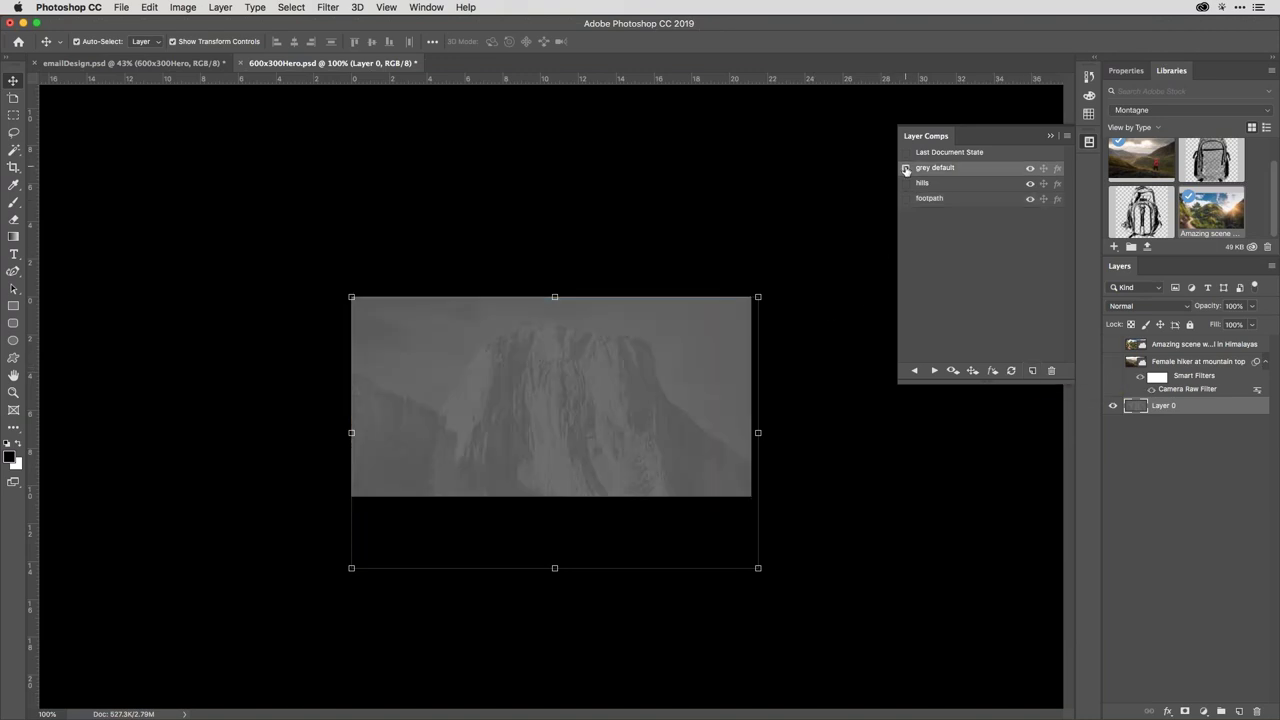
{"action": "left_click", "coordinate": [829, 288]}
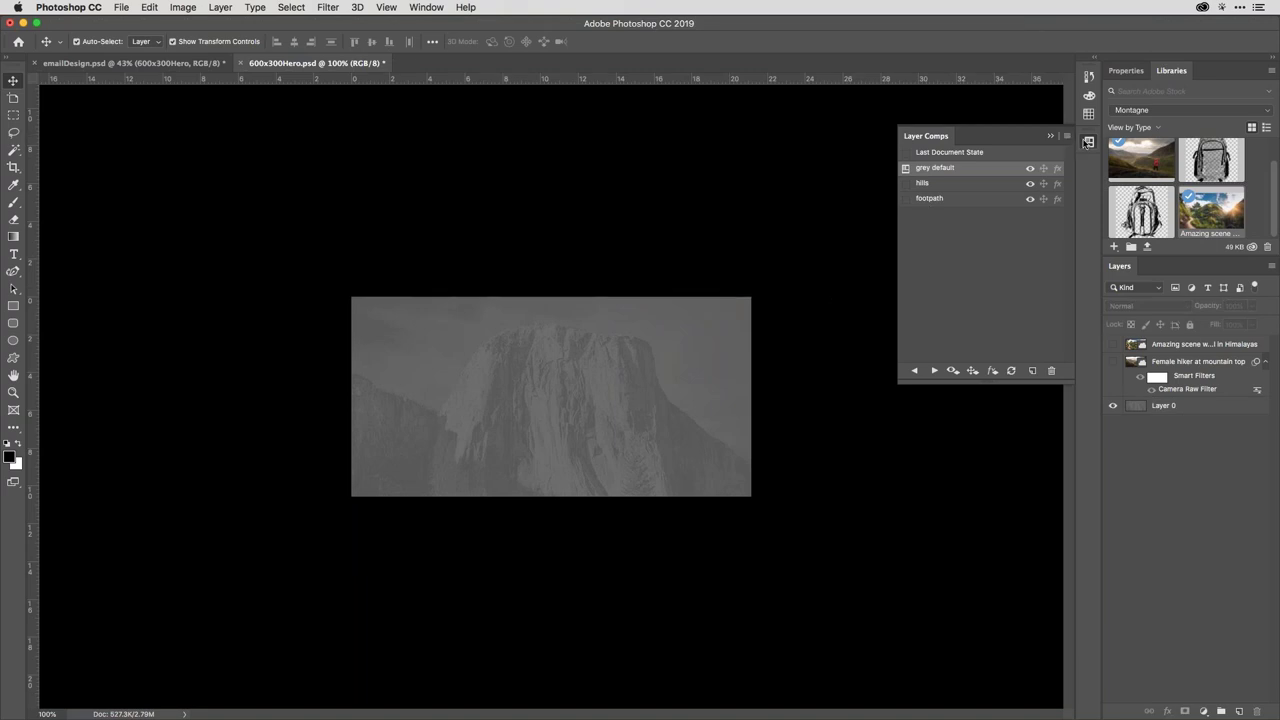
{"action": "left_click", "coordinate": [1089, 141]}
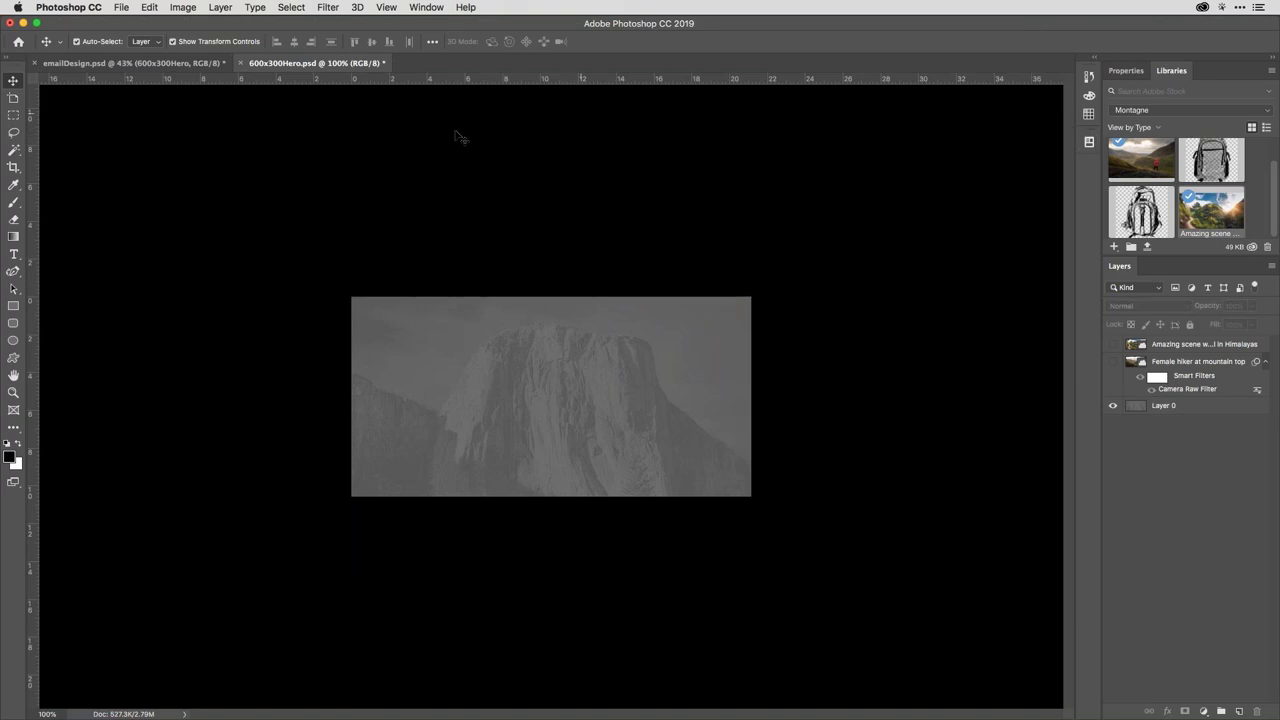
{"action": "left_click", "coordinate": [1088, 145]}
{"action": "left_click", "coordinate": [906, 183]}
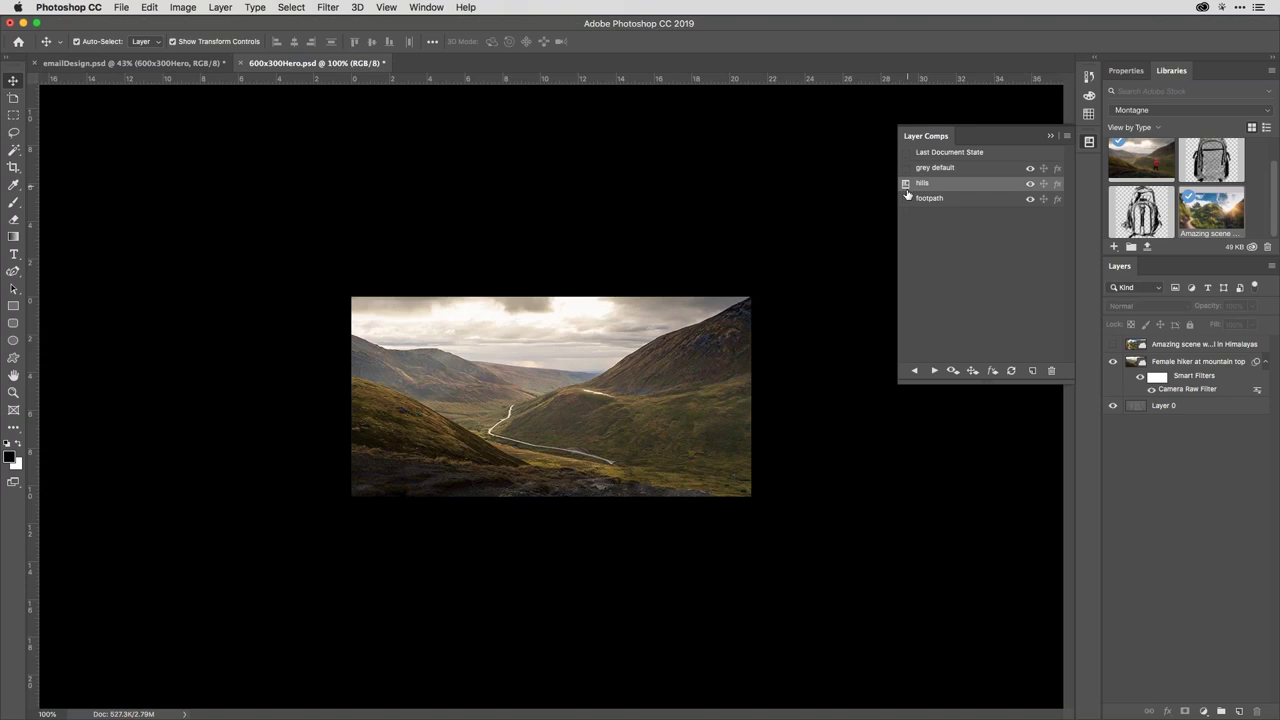
{"action": "left_click", "coordinate": [906, 198]}
{"action": "left_click", "coordinate": [906, 168]}
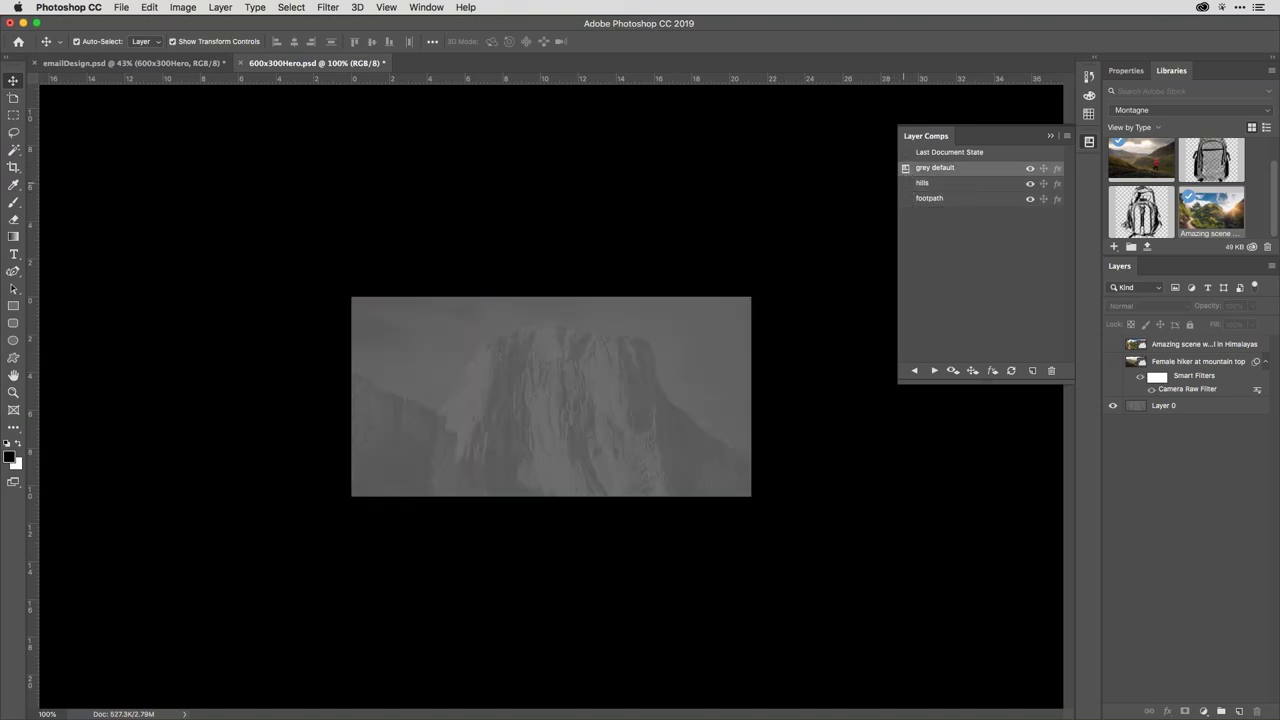
{"action": "left_click", "coordinate": [905, 183]}
{"action": "left_click", "coordinate": [905, 198]}
{"action": "left_click", "coordinate": [906, 168]}
{"action": "left_click", "coordinate": [1089, 142]}
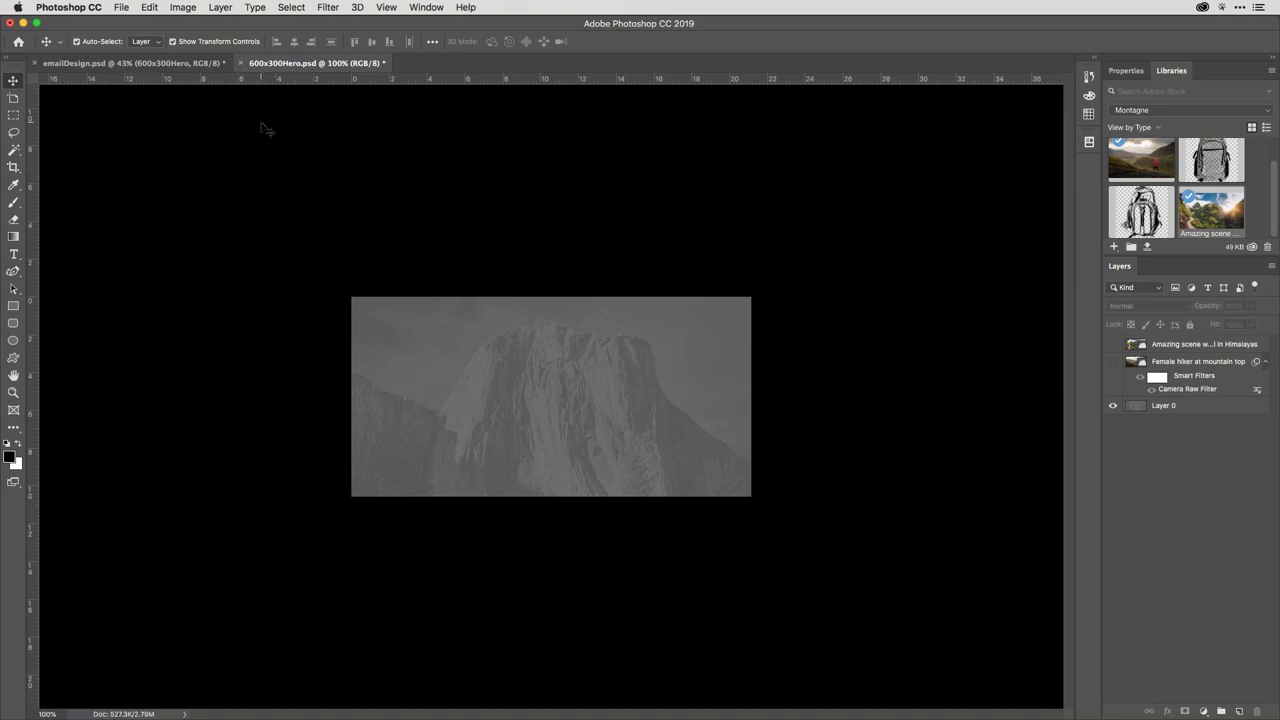
Save the changes to 600x300Hero.psd and close it to return to the email design
{"action": "key", "text": "super+w"}
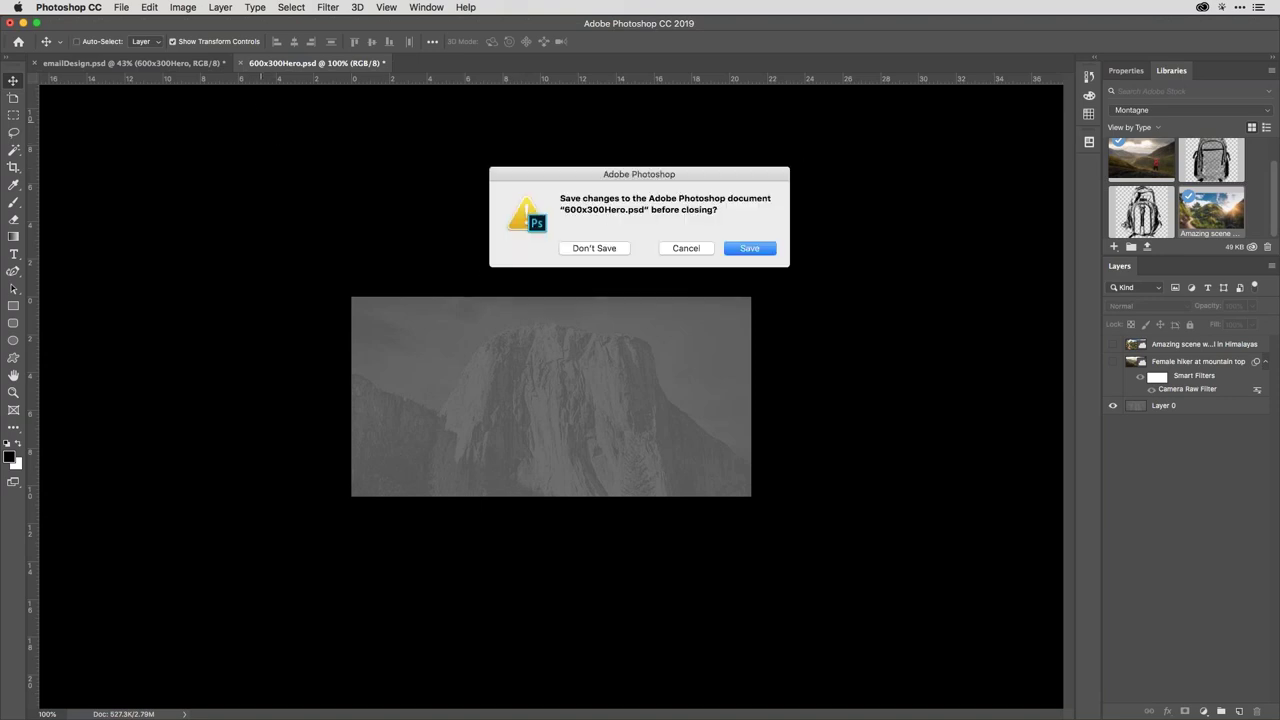
{"action": "key", "text": "Return"}
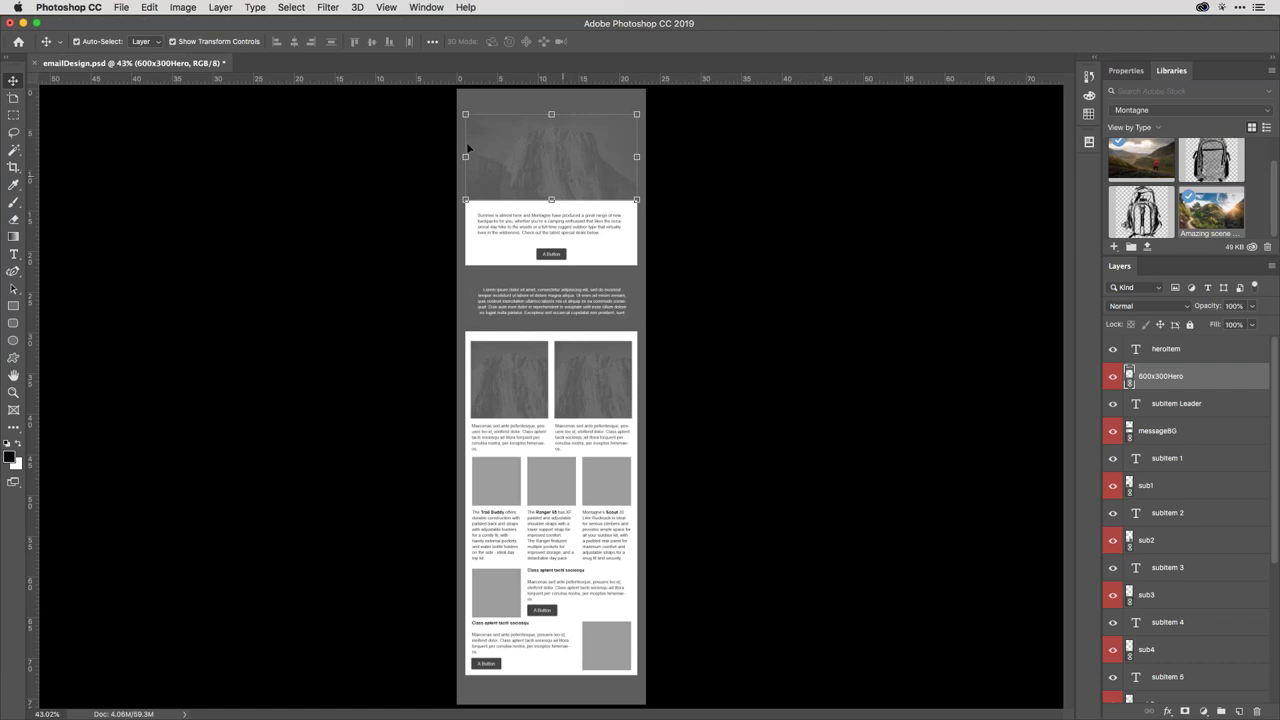
{"action": "left_click", "coordinate": [121, 7]}
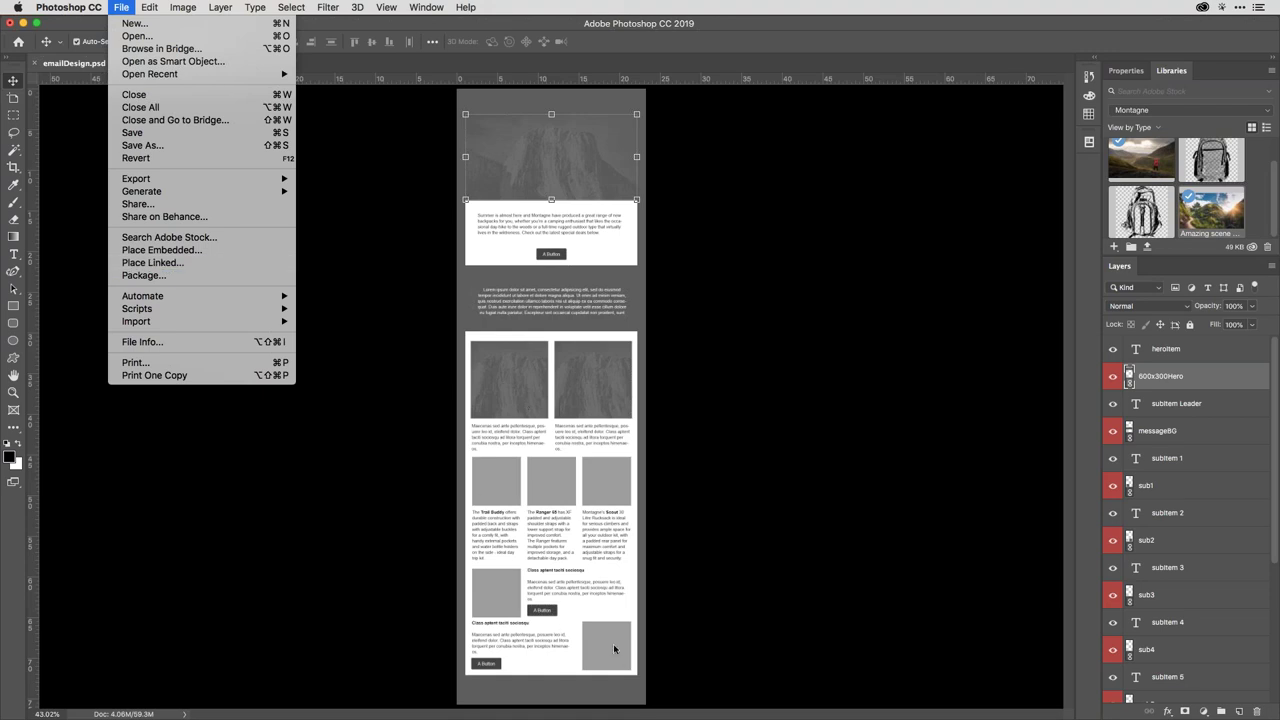
{"action": "left_click", "coordinate": [118, 6]}
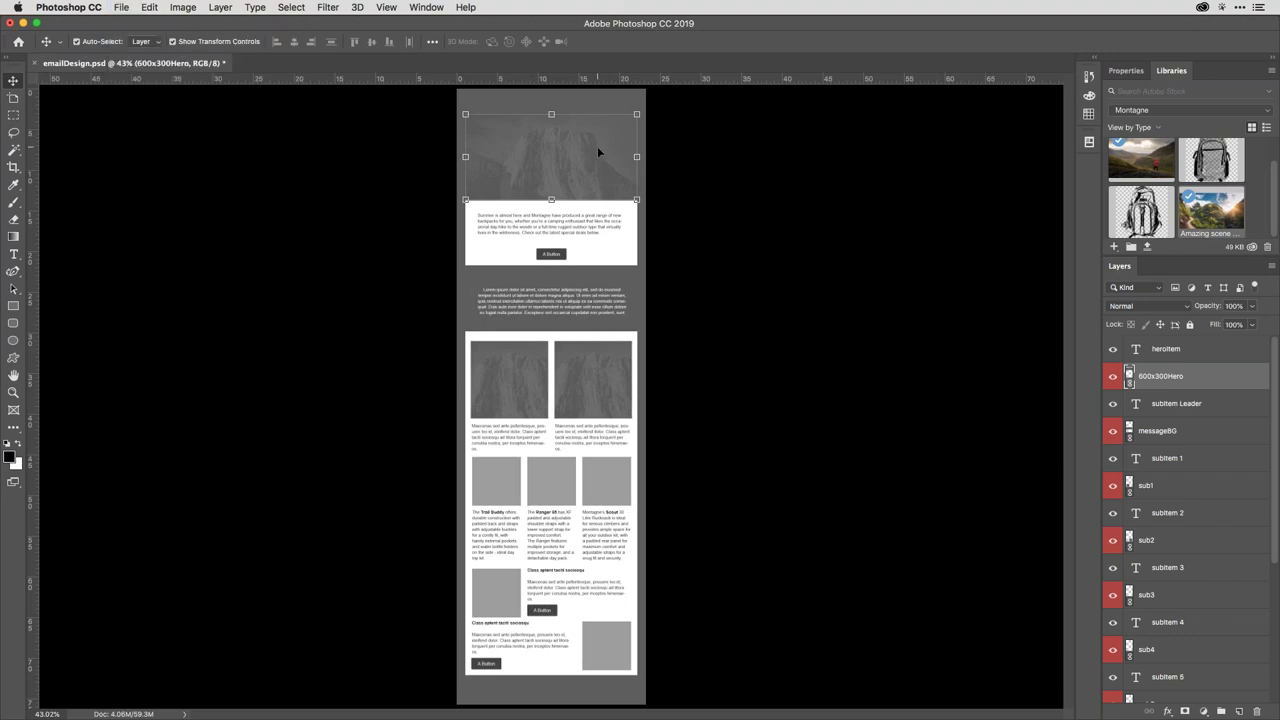
Apply the hills layer comp to the linked 600x300Hero smart object in the email design
{"action": "left_click", "coordinate": [1143, 74]}
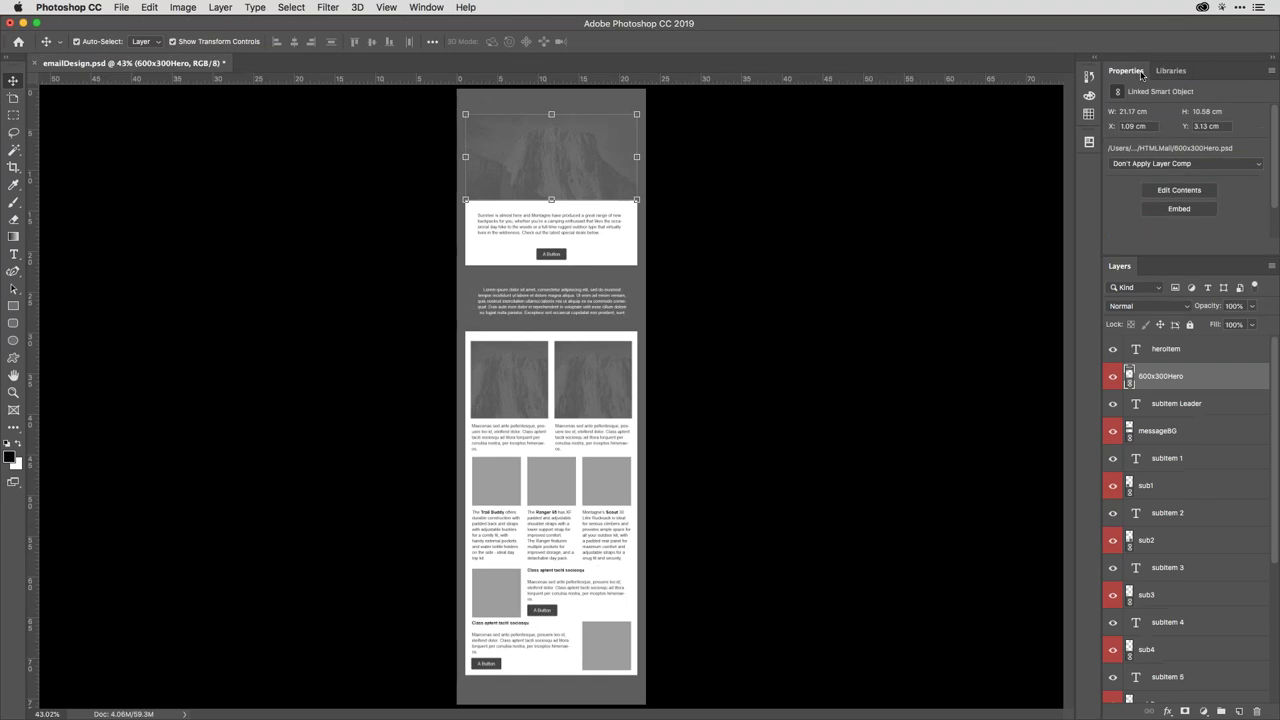
{"action": "left_click", "coordinate": [1259, 166]}
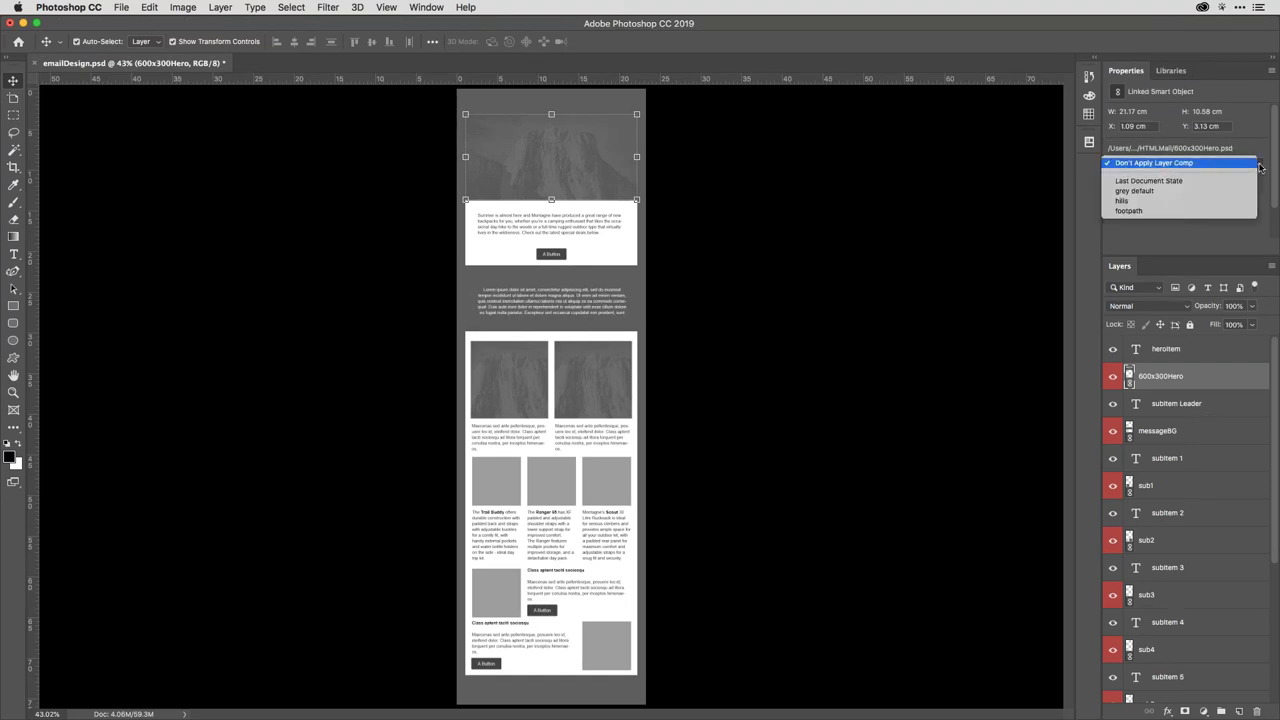
{"action": "left_click", "coordinate": [1222, 200]}
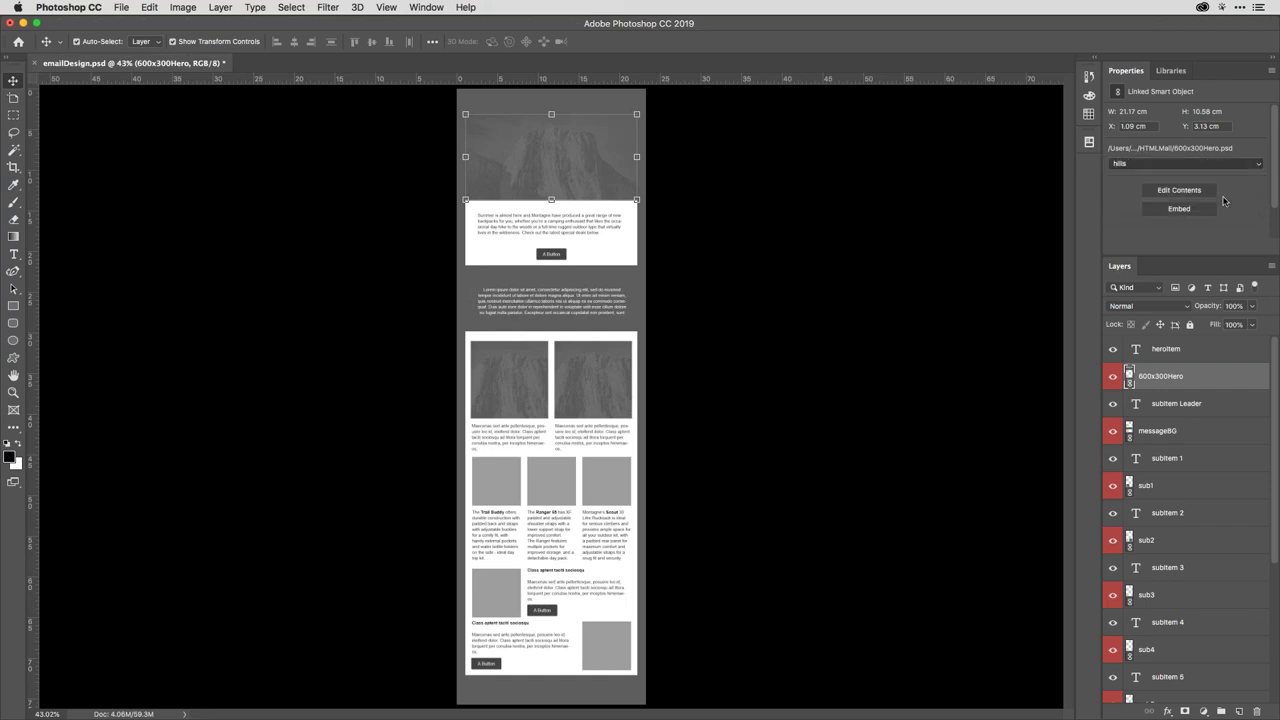
Apply the footpath layer comp to the linked 600x300Hero smart object
{"action": "left_click", "coordinate": [1232, 166]}
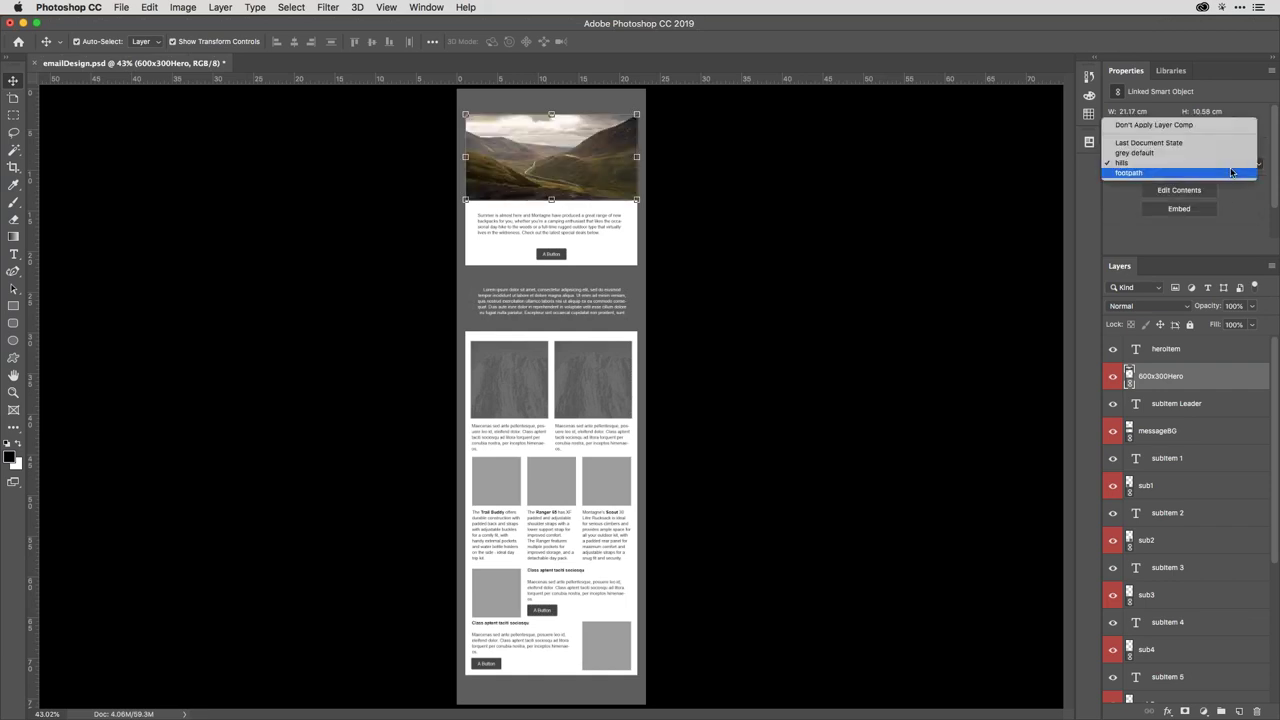
{"action": "left_click", "coordinate": [1228, 172]}
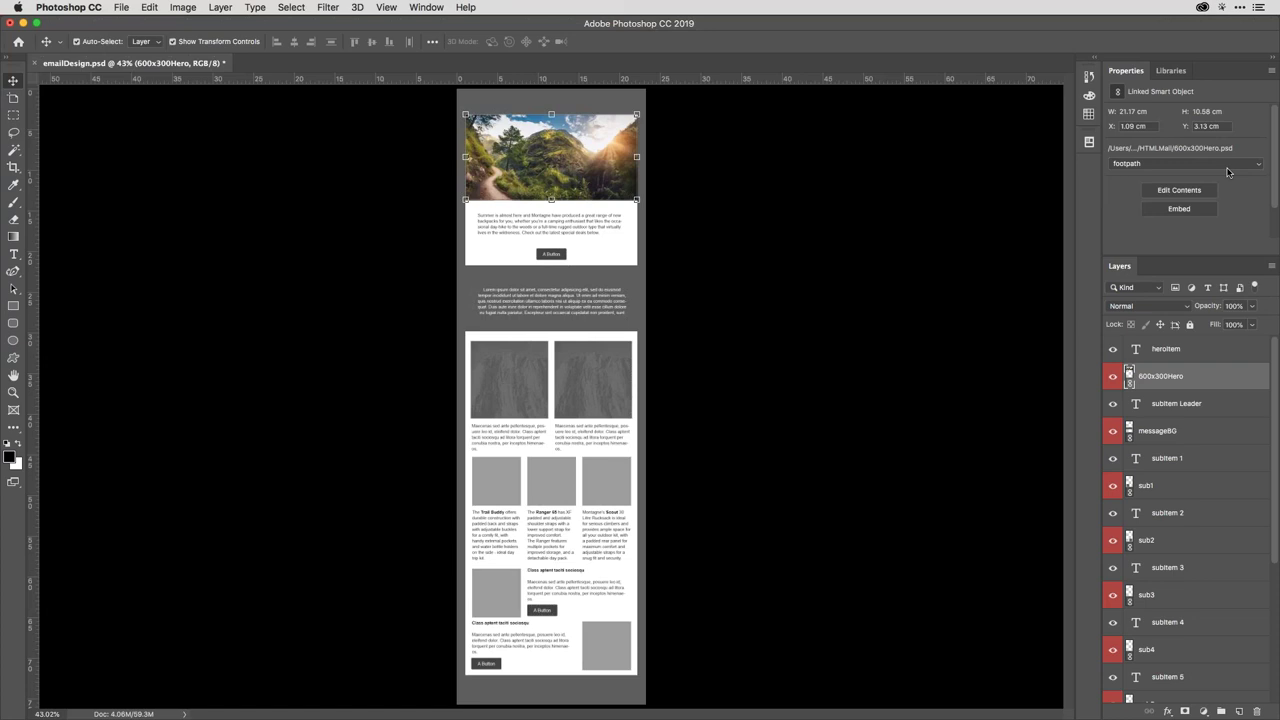
{"action": "left_click", "coordinate": [1228, 172]}
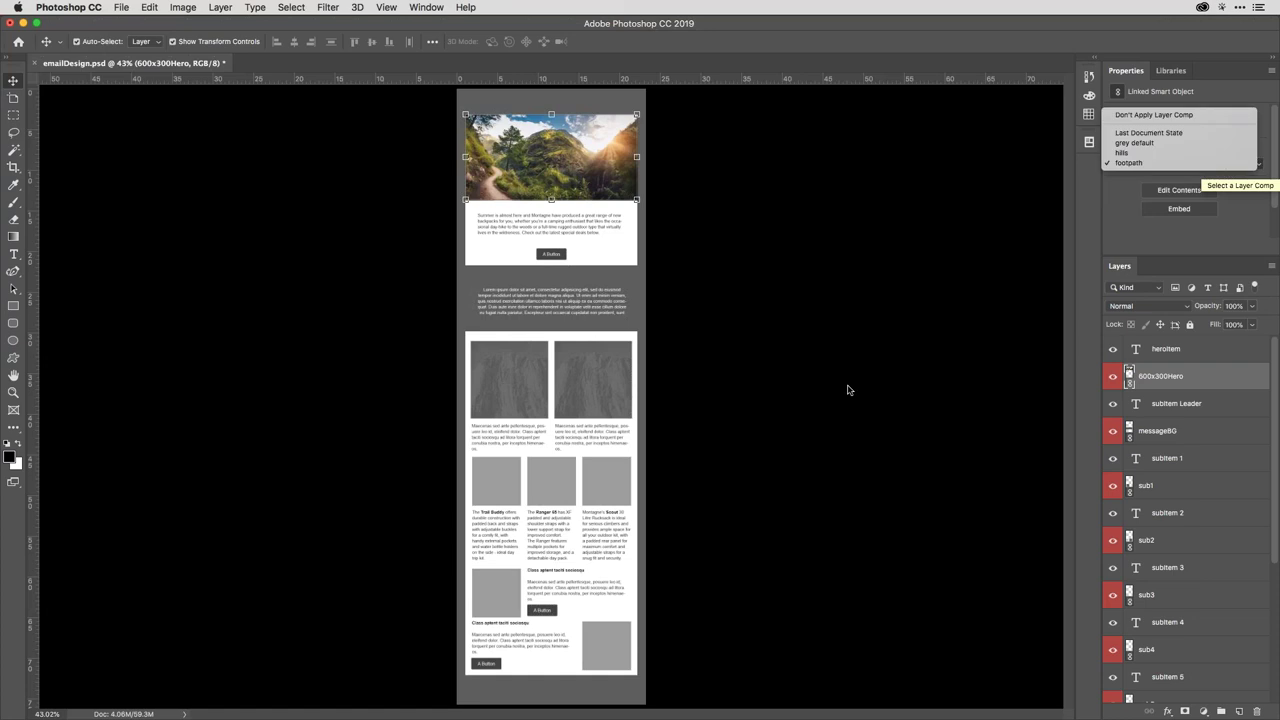
{"action": "left_click", "coordinate": [525, 375]}
Set the sub1 linked smart object's layer comp to Last Document State
{"action": "left_click", "coordinate": [525, 375]}
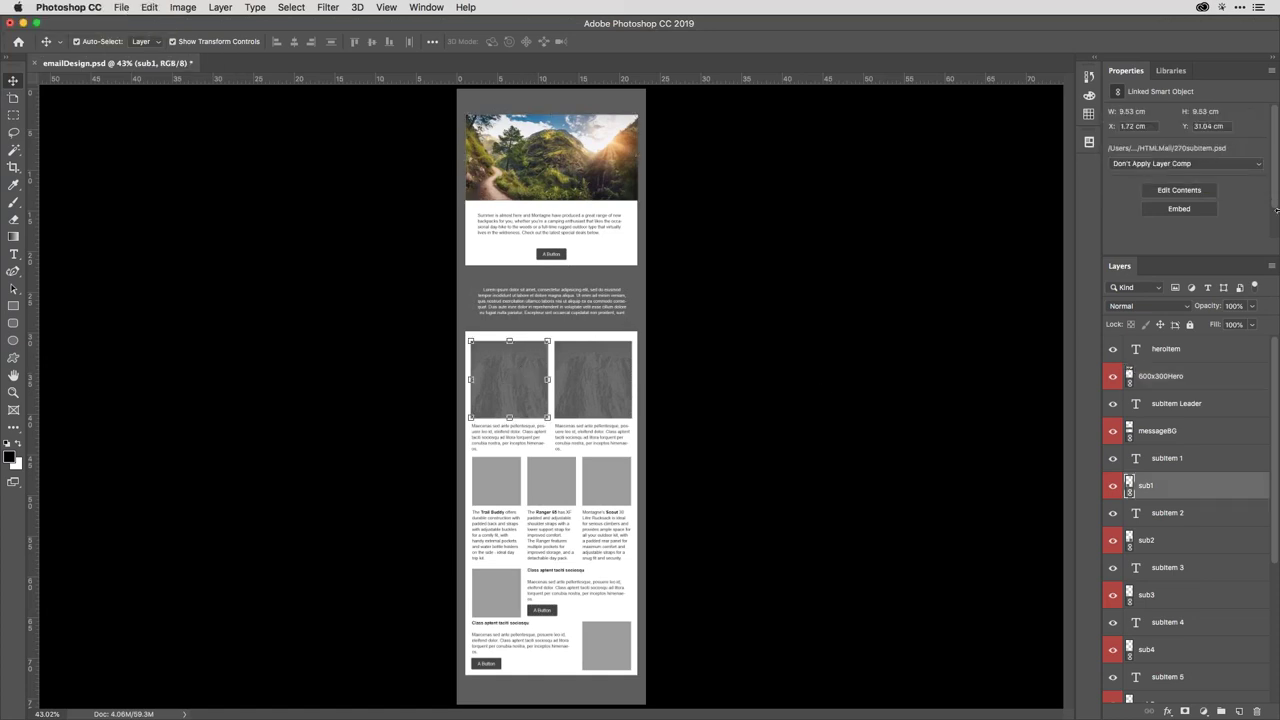
{"action": "left_click", "coordinate": [1196, 168]}
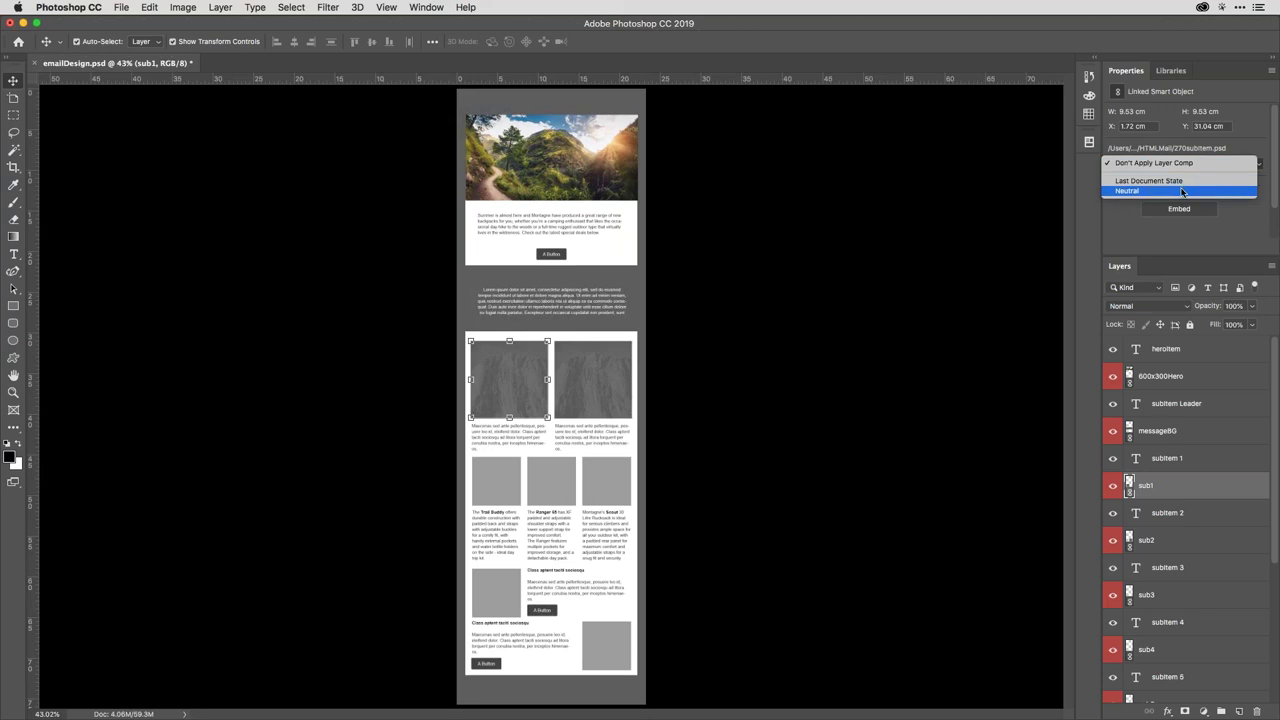
{"action": "left_click", "coordinate": [1182, 183]}
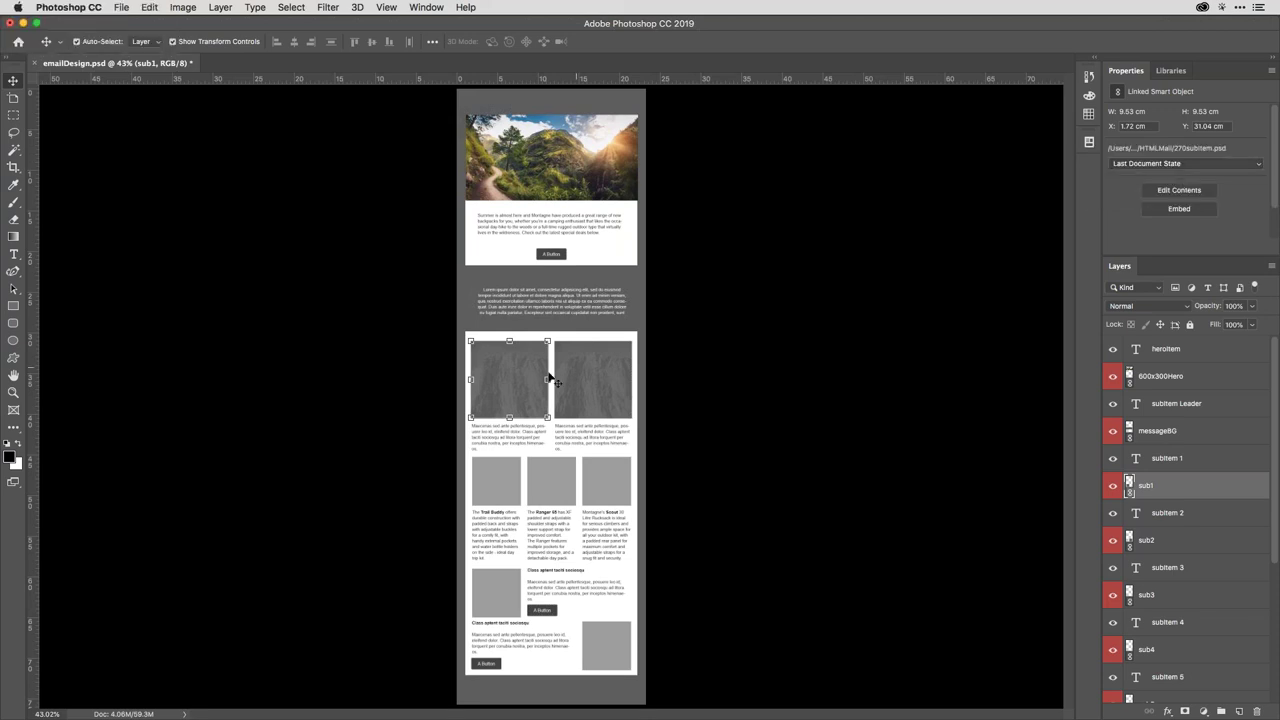
Apply the Scout layer comp to the sub3 product placeholder and the Ranger comp to sub4
{"action": "left_click", "coordinate": [510, 485]}
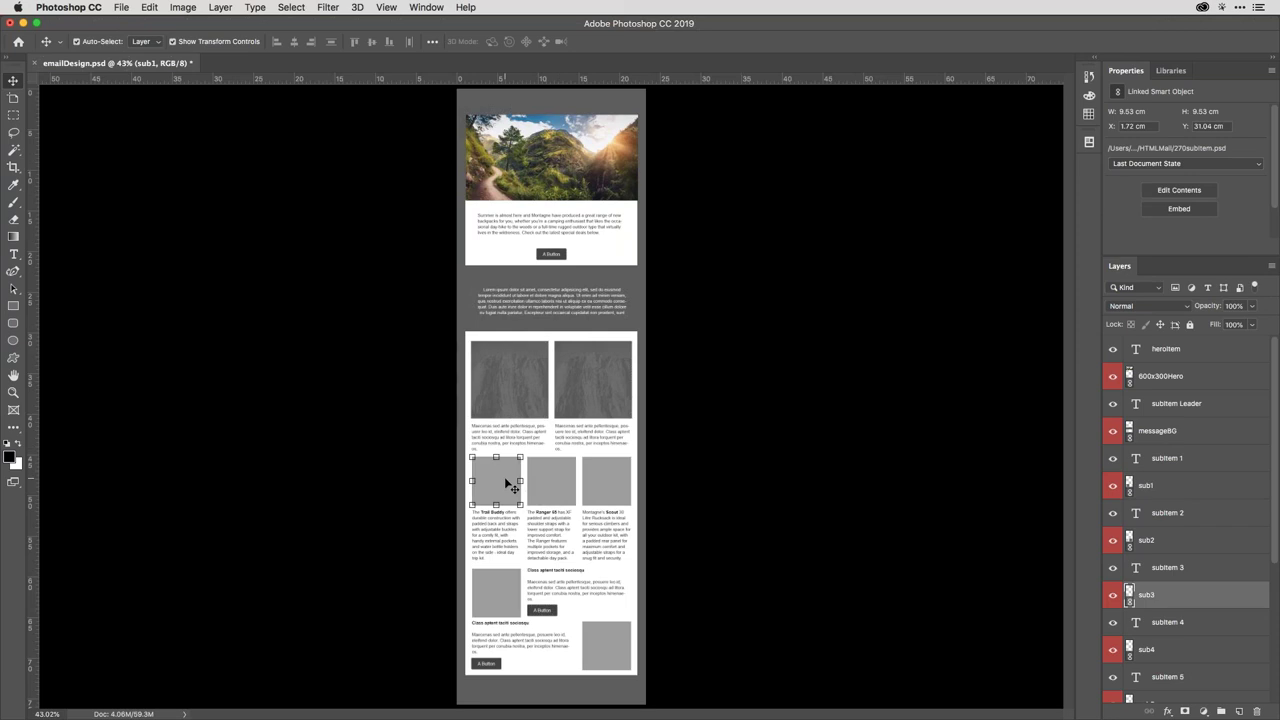
{"action": "left_click", "coordinate": [1235, 165]}
{"action": "left_click", "coordinate": [1222, 112]}
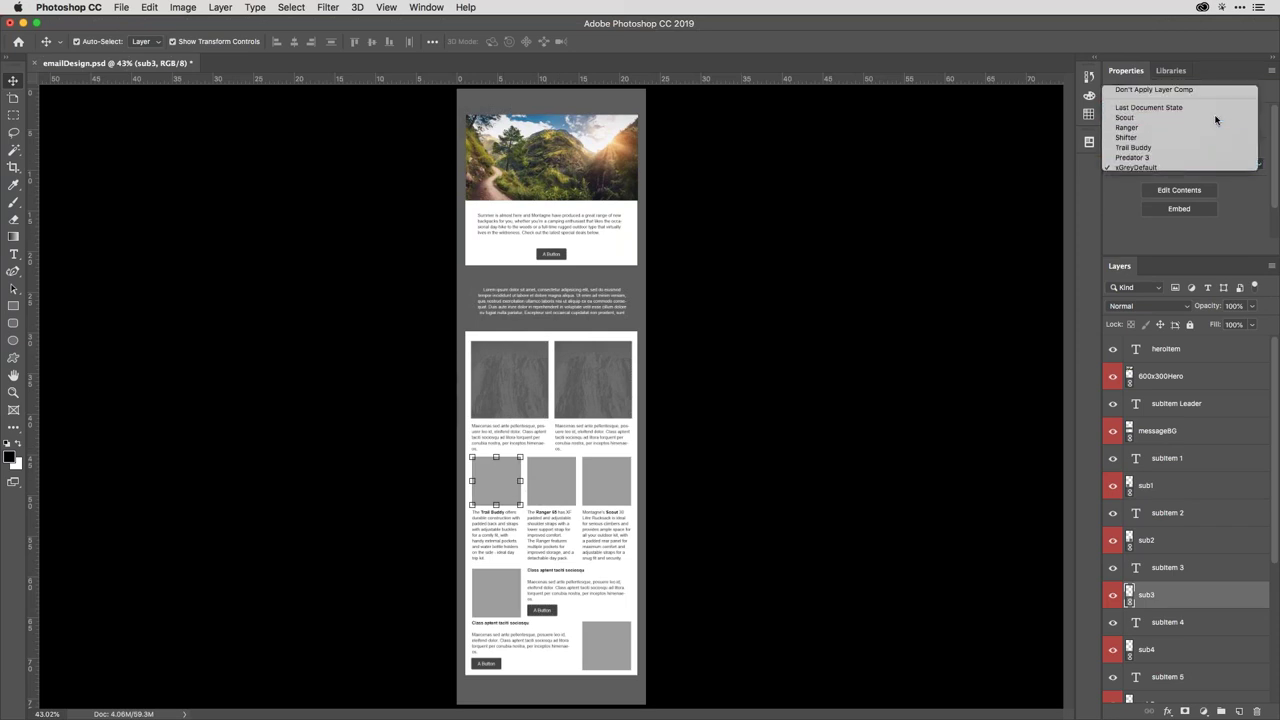
{"action": "left_click", "coordinate": [572, 466]}
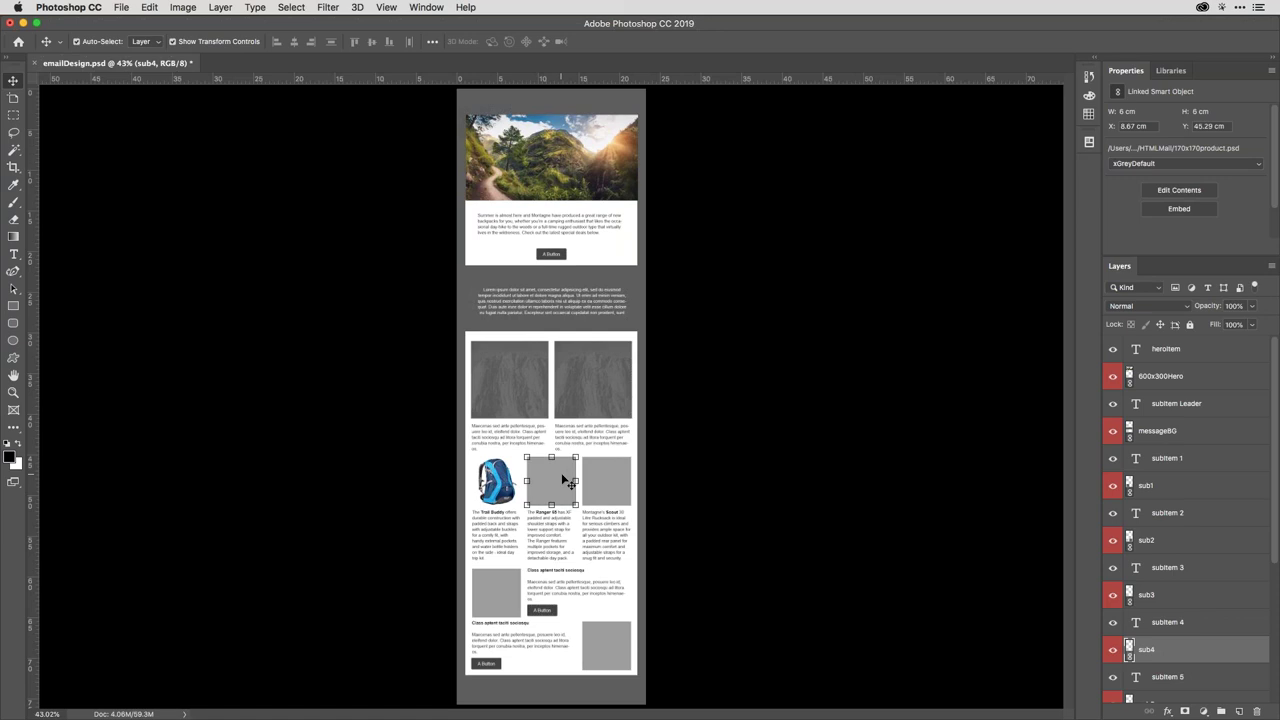
{"action": "left_click", "coordinate": [1195, 165]}
{"action": "left_click", "coordinate": [1180, 122]}
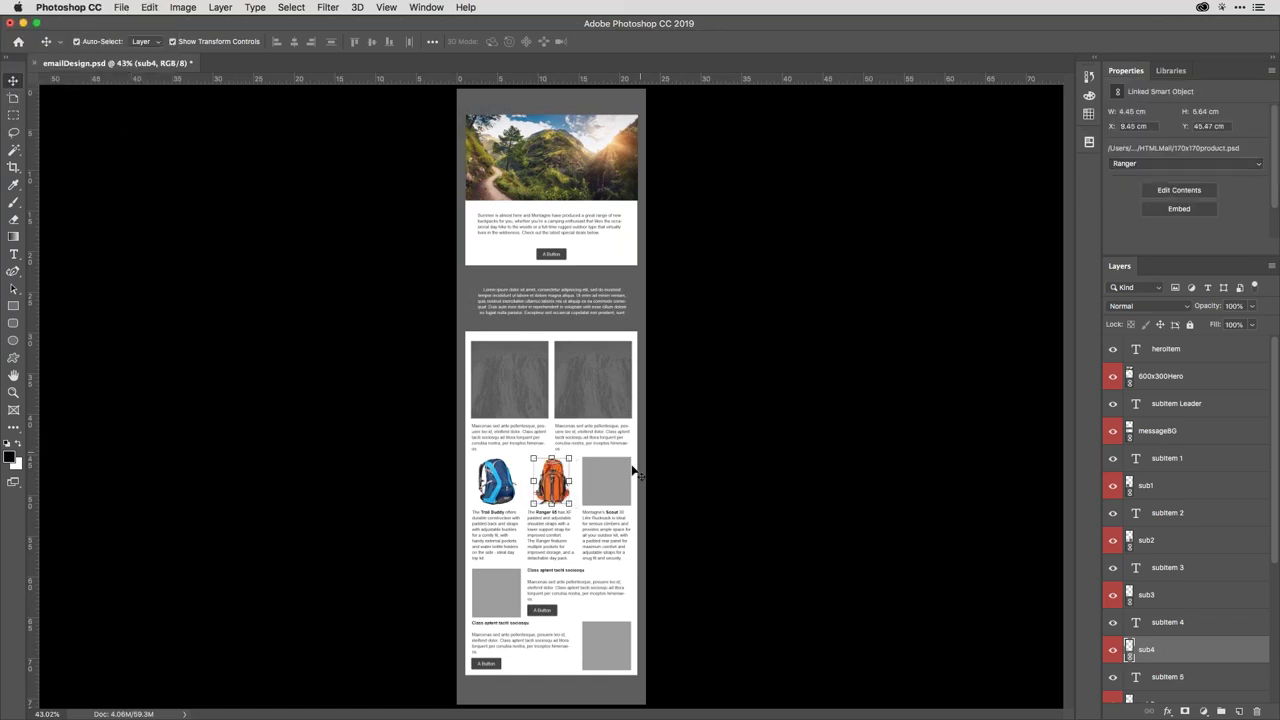
Apply the Shifter layer comp to the sub5 product placeholder and the Trail Buddy comp to sub6
{"action": "left_click", "coordinate": [630, 470]}
{"action": "left_click", "coordinate": [1200, 164]}
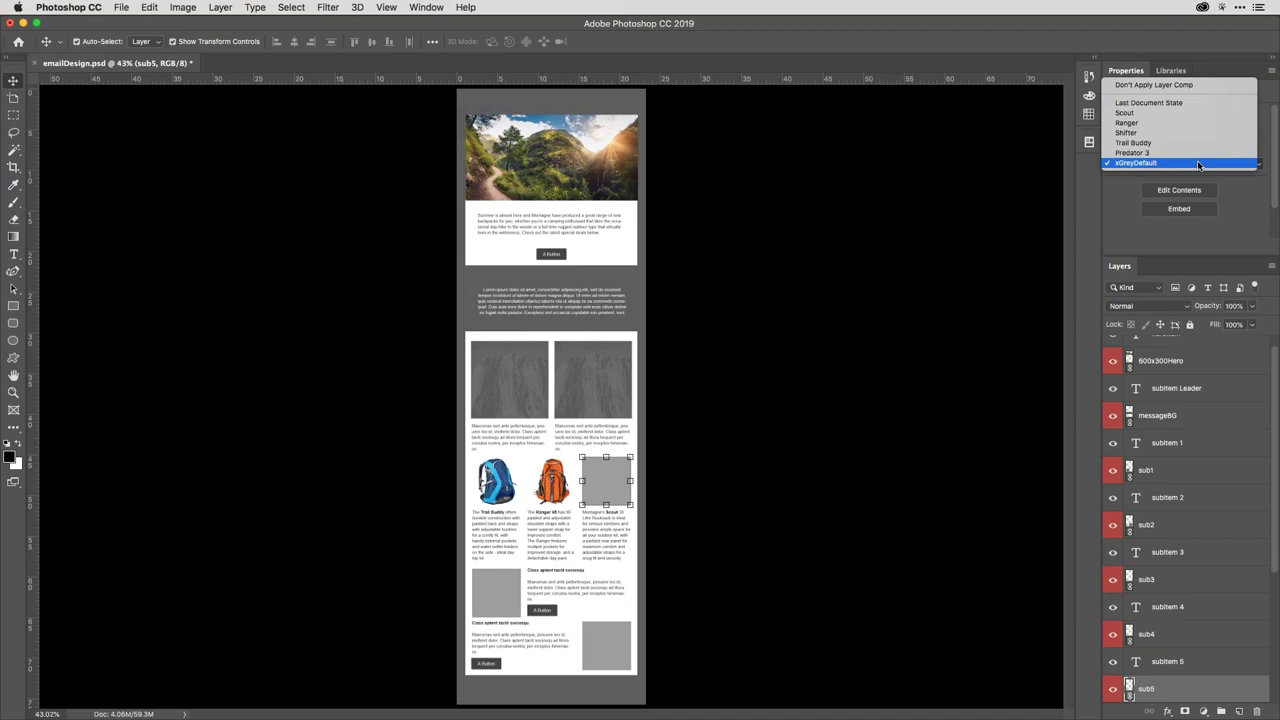
{"action": "left_click", "coordinate": [1200, 132]}
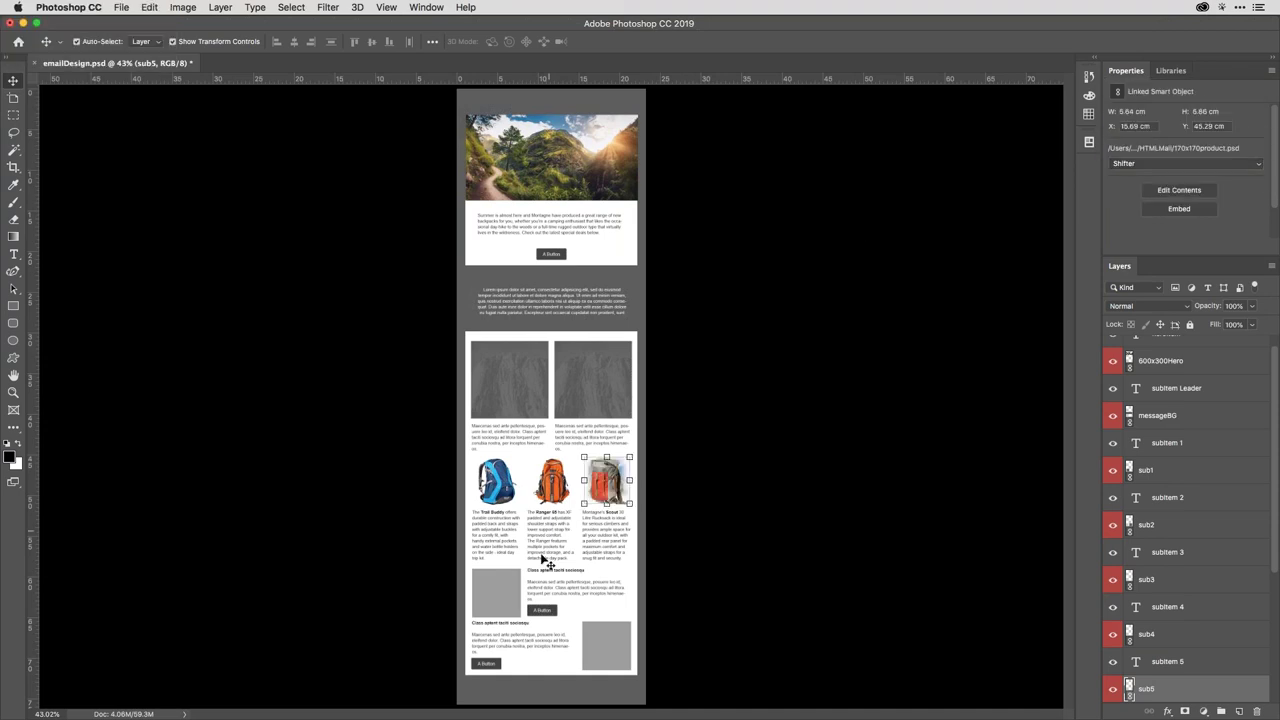
{"action": "left_click", "coordinate": [496, 598]}
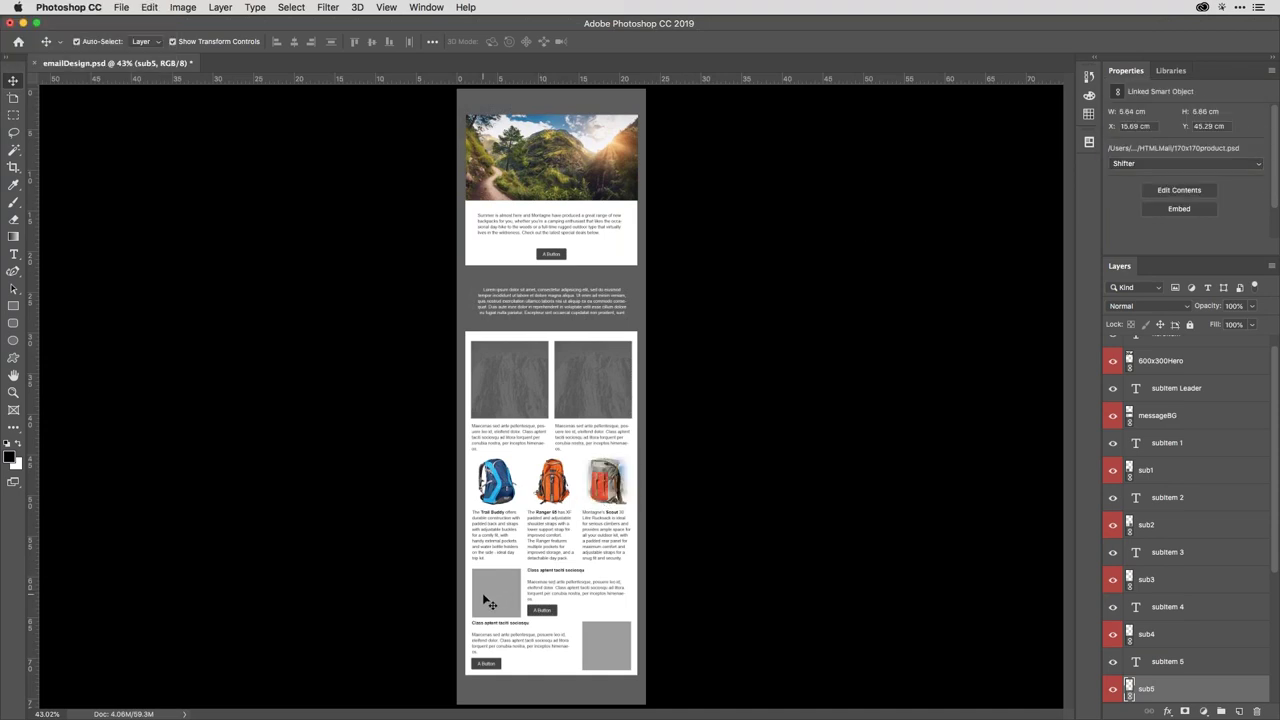
{"action": "left_click", "coordinate": [1204, 166]}
{"action": "left_click", "coordinate": [1203, 143]}
Apply the Predator 3 layer comp to the sub7 product placeholder and deselect the layer
{"action": "left_click", "coordinate": [612, 647]}
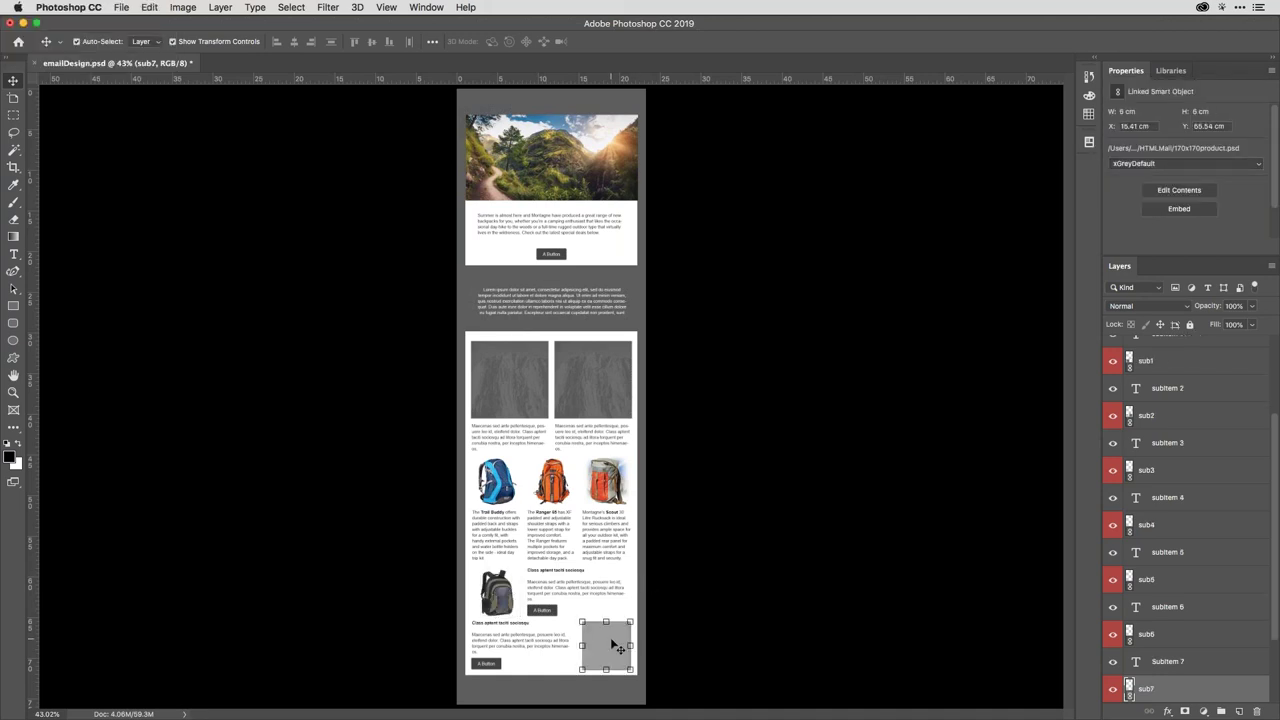
{"action": "left_click", "coordinate": [1186, 164]}
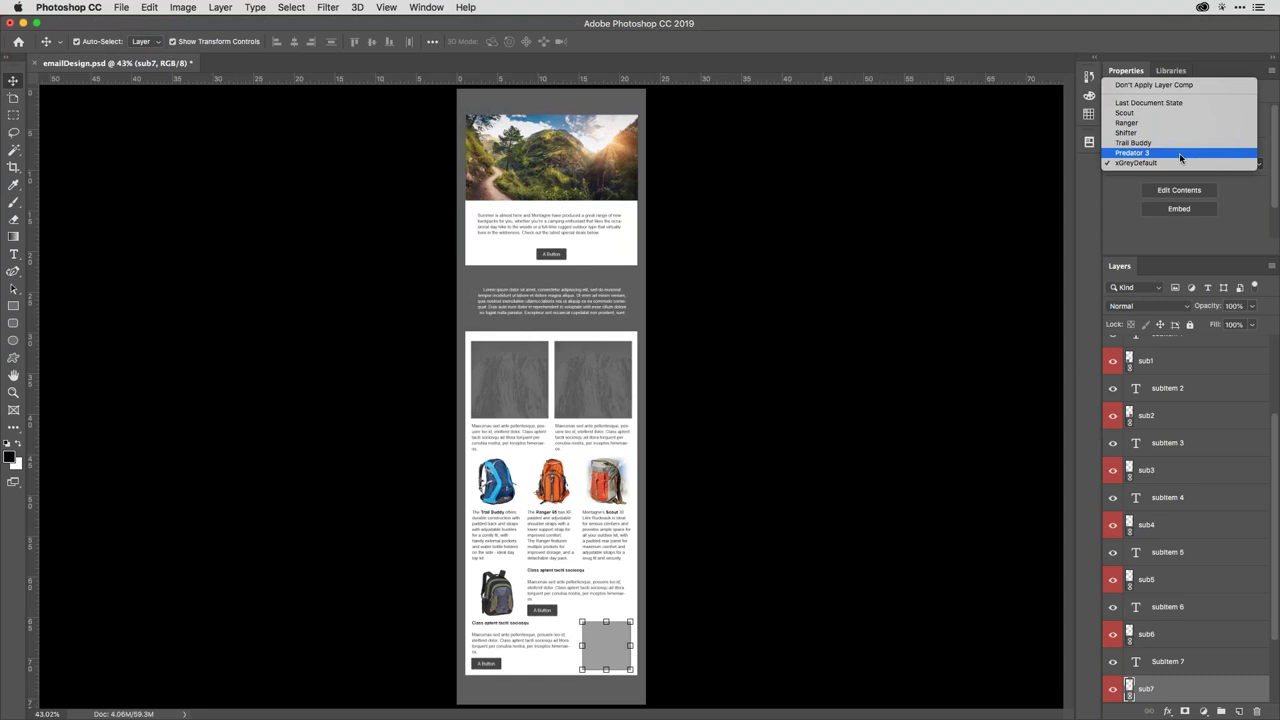
{"action": "left_click", "coordinate": [1179, 153]}
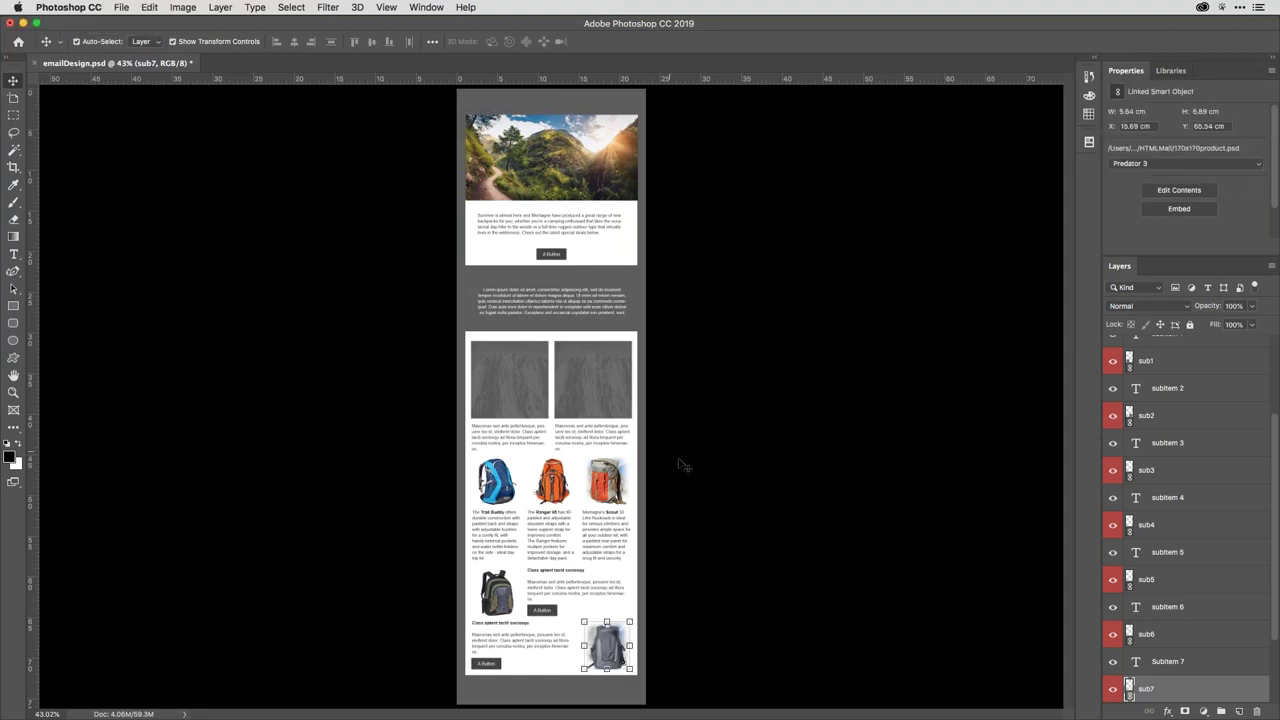
{"action": "left_click", "coordinate": [716, 506]}
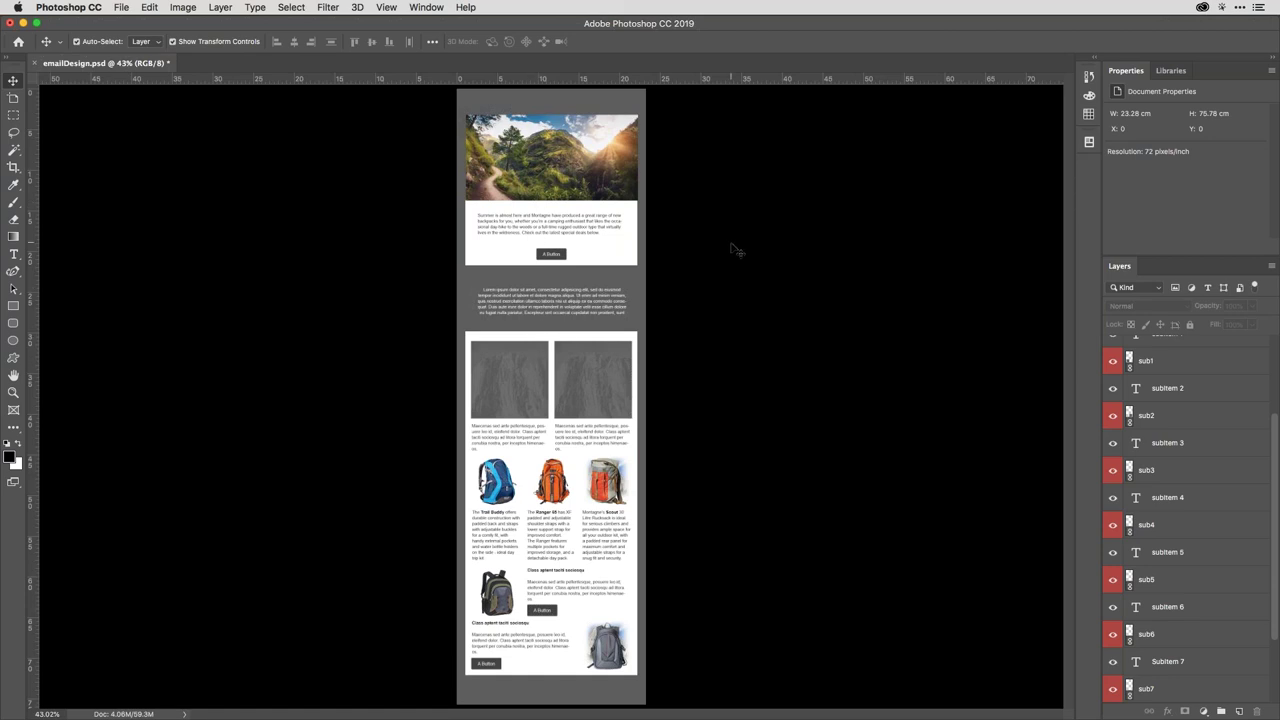
Try placing a horizontal and a vertical ruler guide on the email design, and undo both
{"action": "left_click_drag", "start_coordinate": [618, 80], "coordinate": [611, 266]}
{"action": "left_click_drag", "start_coordinate": [37, 214], "coordinate": [445, 215]}
{"action": "key", "text": "super+z"}
{"action": "key", "text": "super+z"}
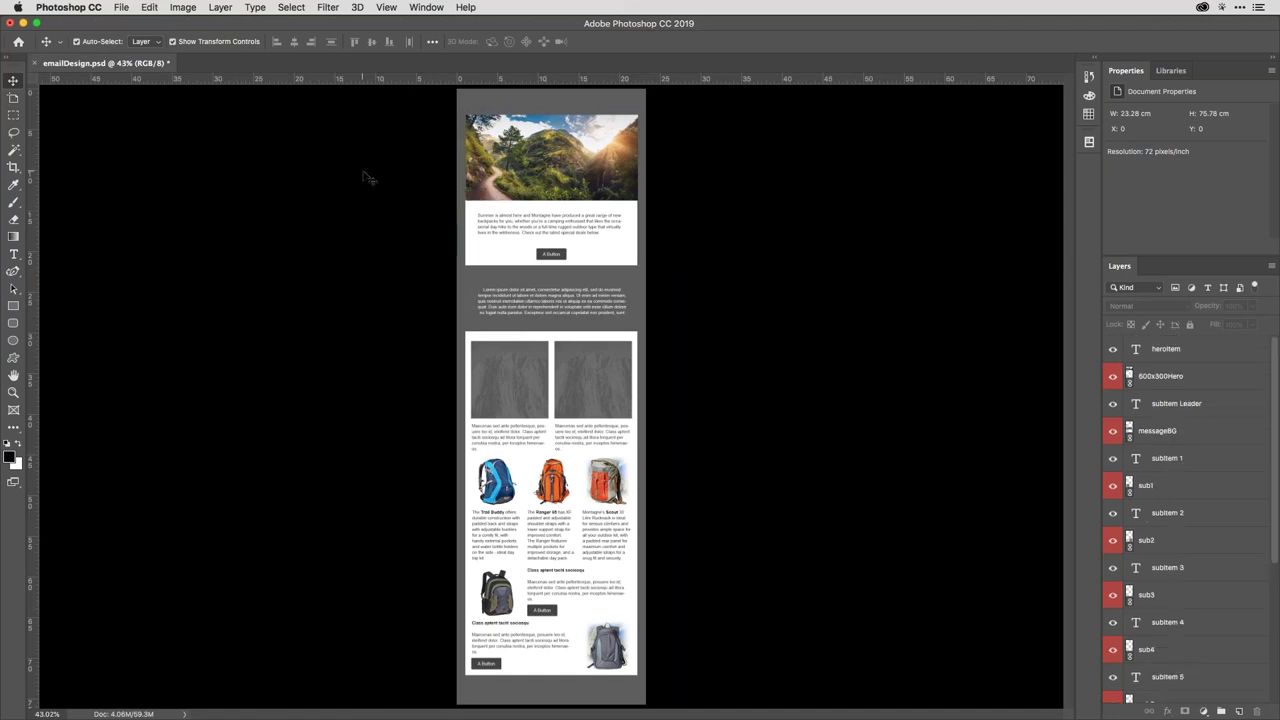
Try switching a new ruler guide between horizontal and vertical orientation, and discard it
{"action": "left_click_drag", "start_coordinate": [568, 79], "coordinate": [640, 62]}
{"action": "key", "text": "alt"}
{"action": "key", "text": "alt"}
{"action": "key", "text": "alt"}
{"action": "key", "text": "alt"}
Start a new guide layout for the canvas, enable its margins and set the top margin to -0.294 cm
{"action": "left_click", "coordinate": [386, 7]}
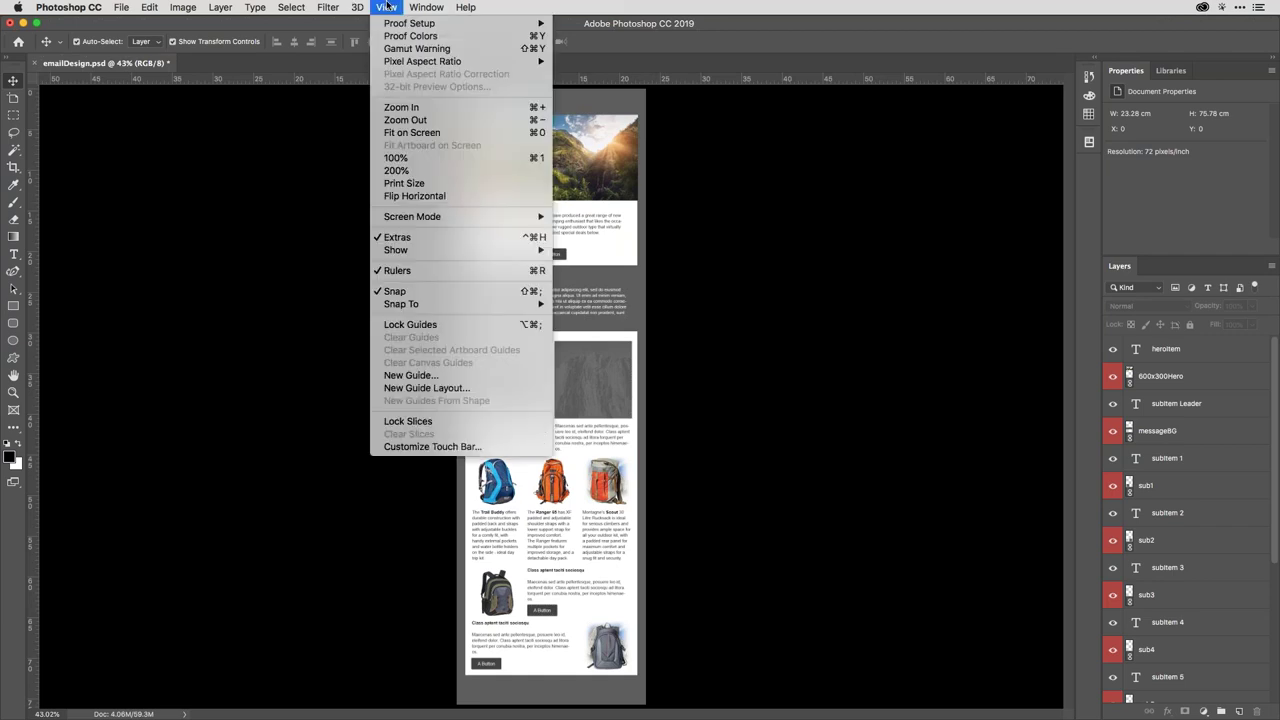
{"action": "left_click", "coordinate": [449, 389]}
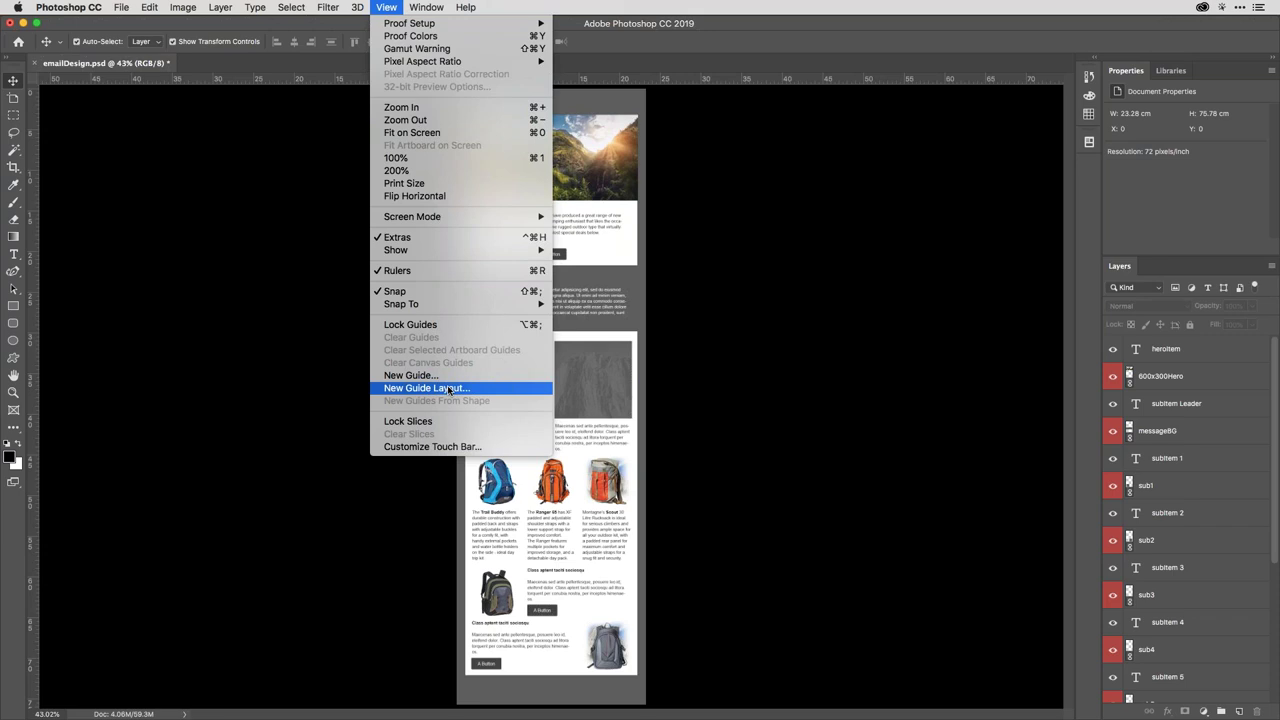
{"action": "left_click_drag", "start_coordinate": [1186, 509], "coordinate": [878, 209]}
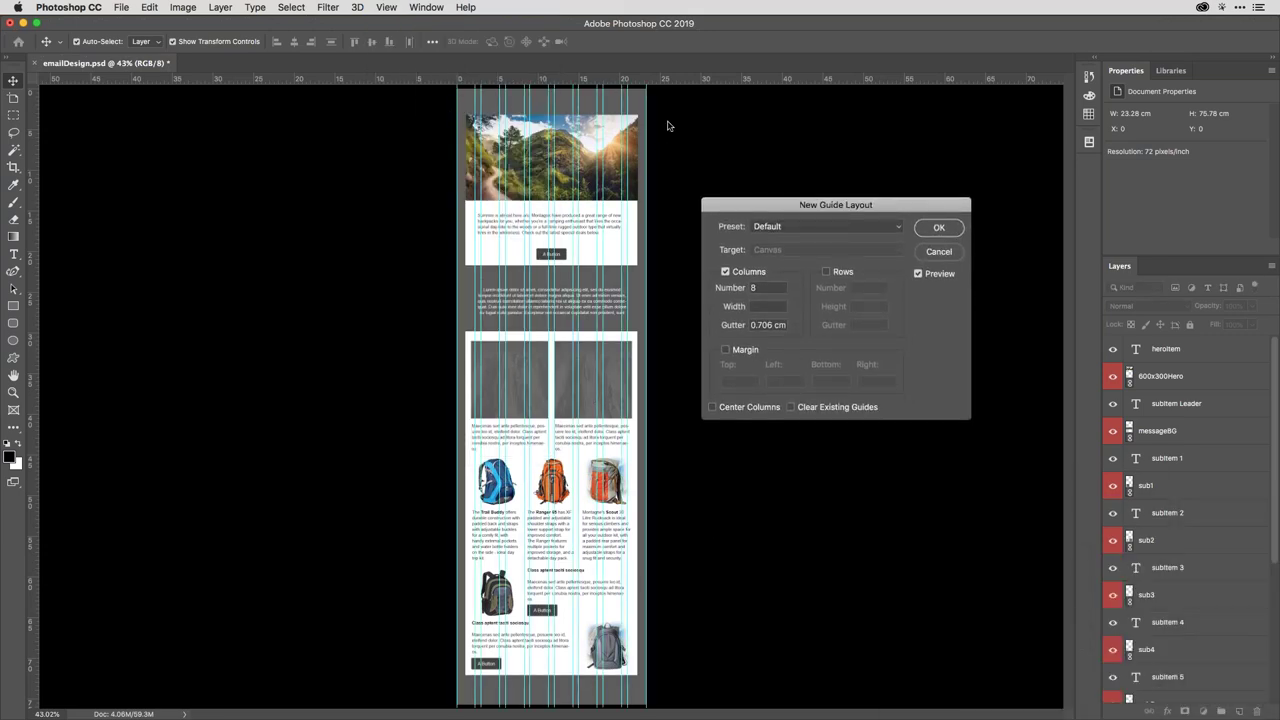
{"action": "left_click", "coordinate": [726, 350]}
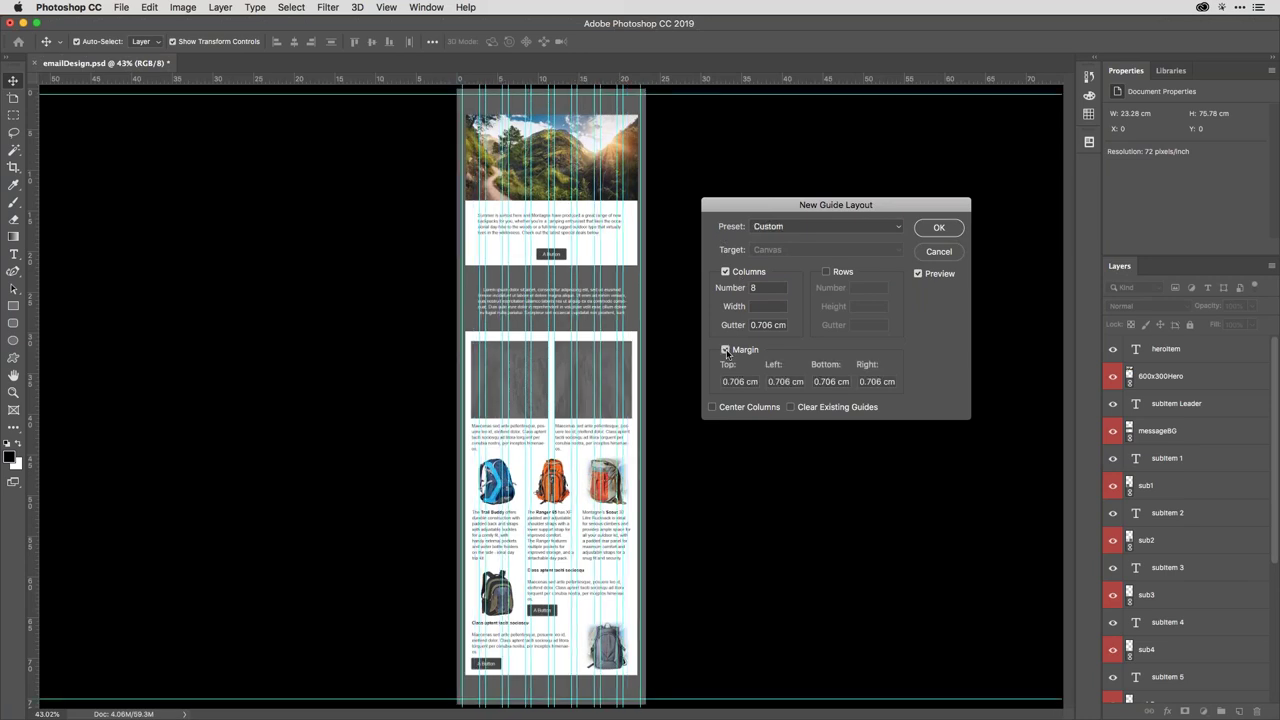
{"action": "double_click", "coordinate": [723, 381]}
{"action": "key", "text": "Up"}
{"action": "key", "text": "Up"}
{"action": "key", "text": "Down"}
{"action": "key", "text": "Down"}
{"action": "key", "text": "Down"}
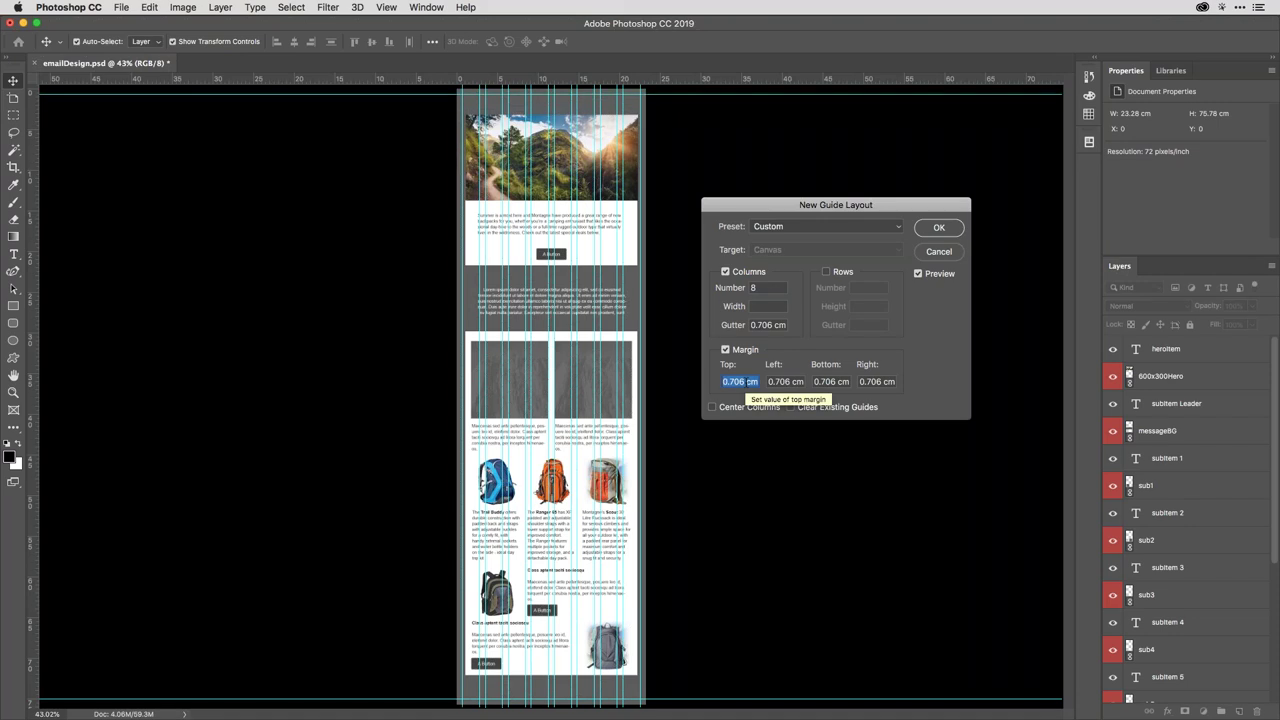
Set the guide layout's left margin to 20 px and preview the guides on the canvas
{"action": "double_click", "coordinate": [818, 381]}
{"action": "double_click", "coordinate": [776, 381]}
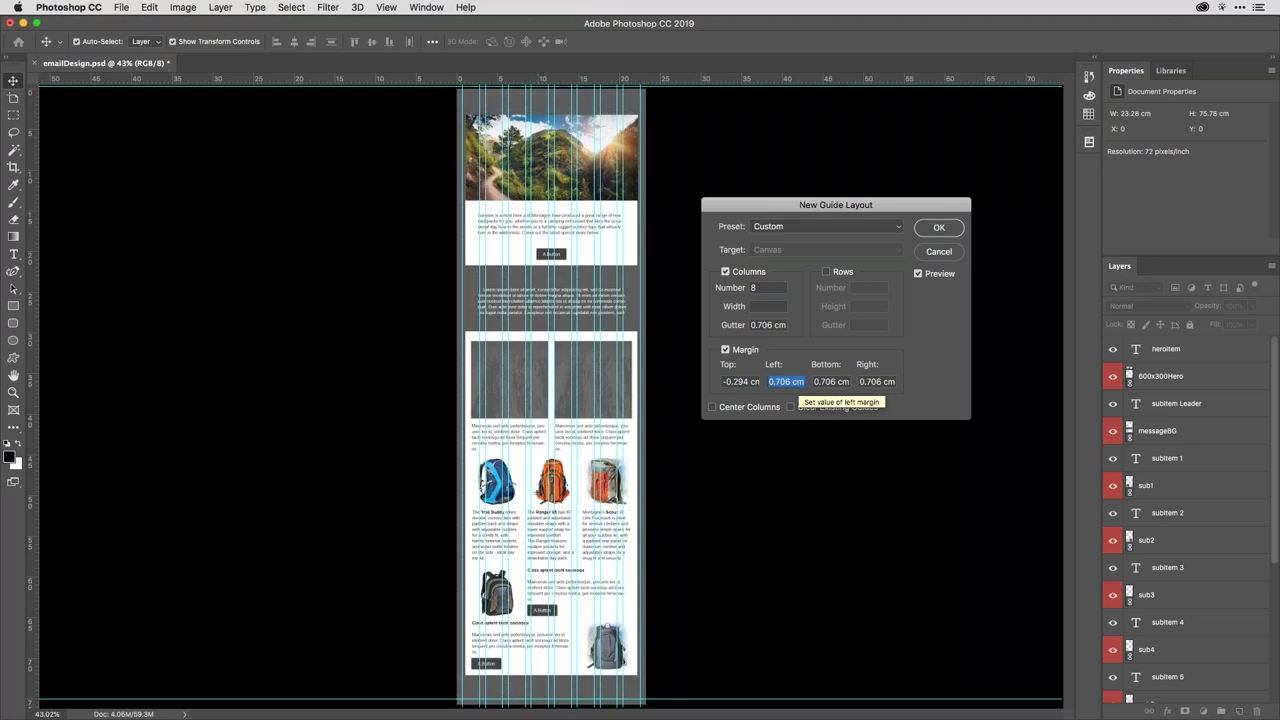
{"action": "type", "text": "20px"}
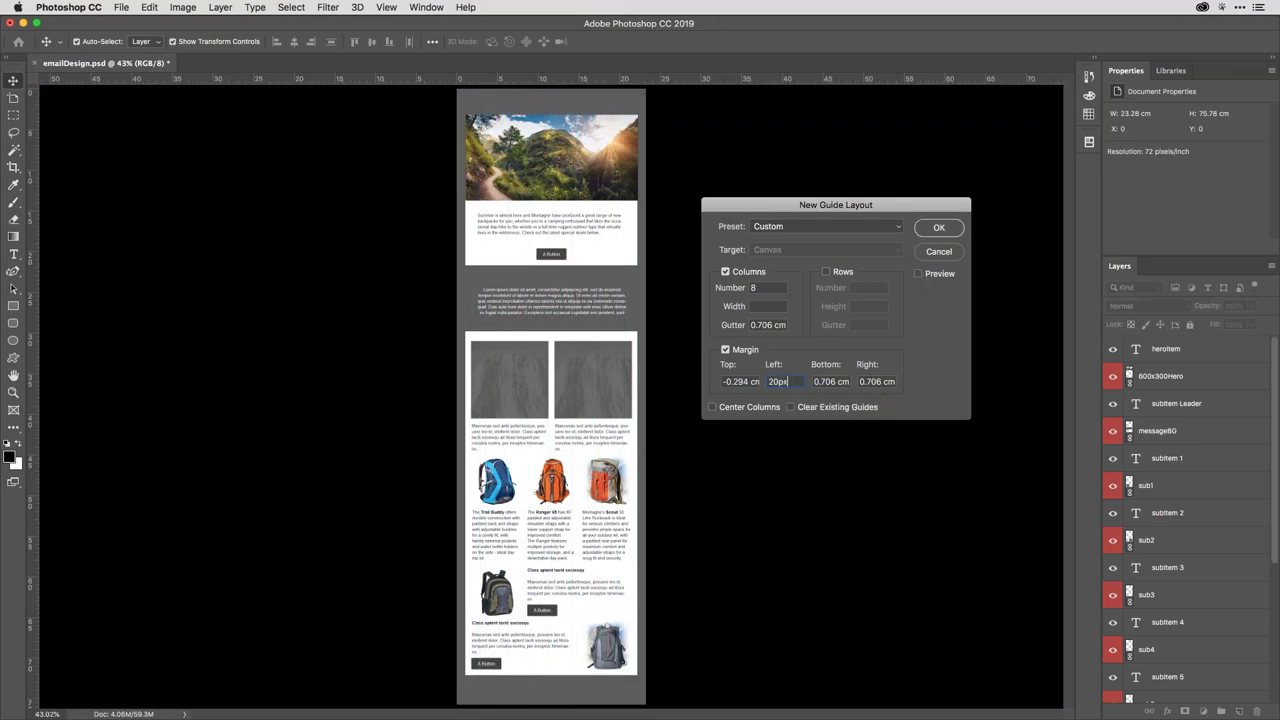
{"action": "key", "text": "Tab"}
{"action": "key", "text": "Tab"}
{"action": "left_click", "coordinate": [919, 273]}
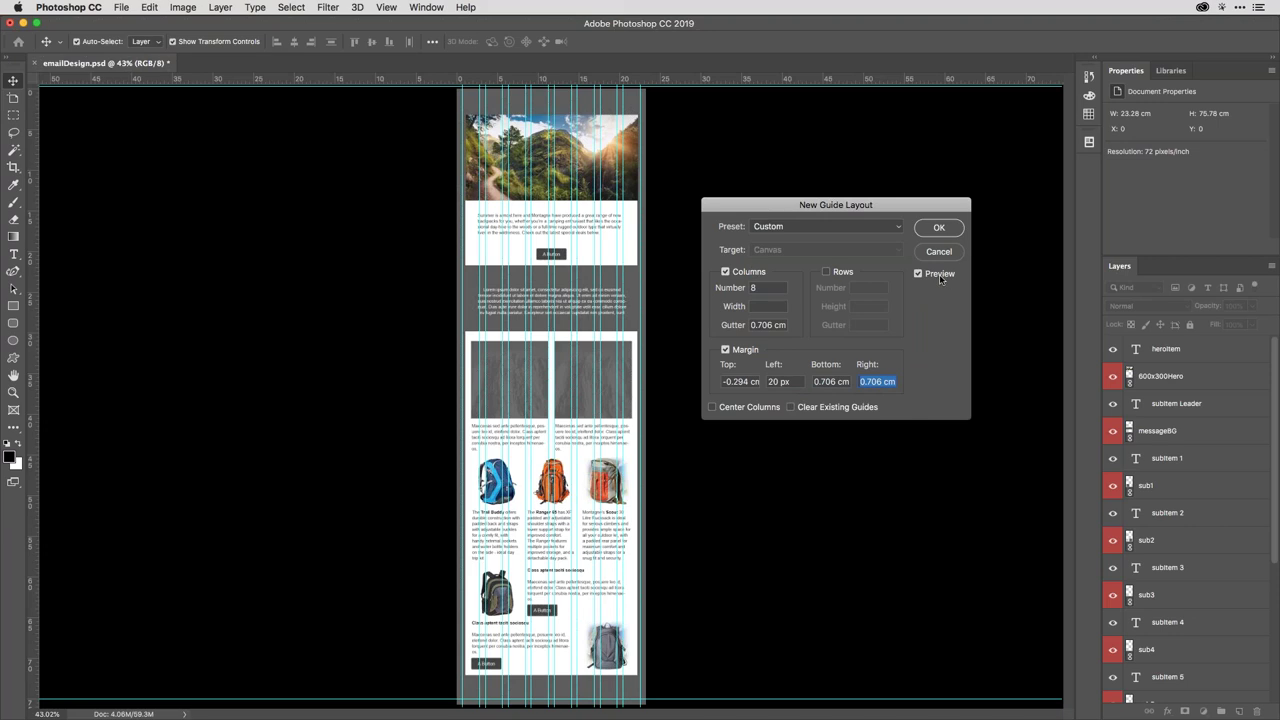
{"action": "type", "text": "pp"}
Try the 12 Column, 24 Column and 8 Column guide layout presets, and cancel the guide layout
{"action": "left_click", "coordinate": [802, 228]}
{"action": "left_click", "coordinate": [812, 139]}
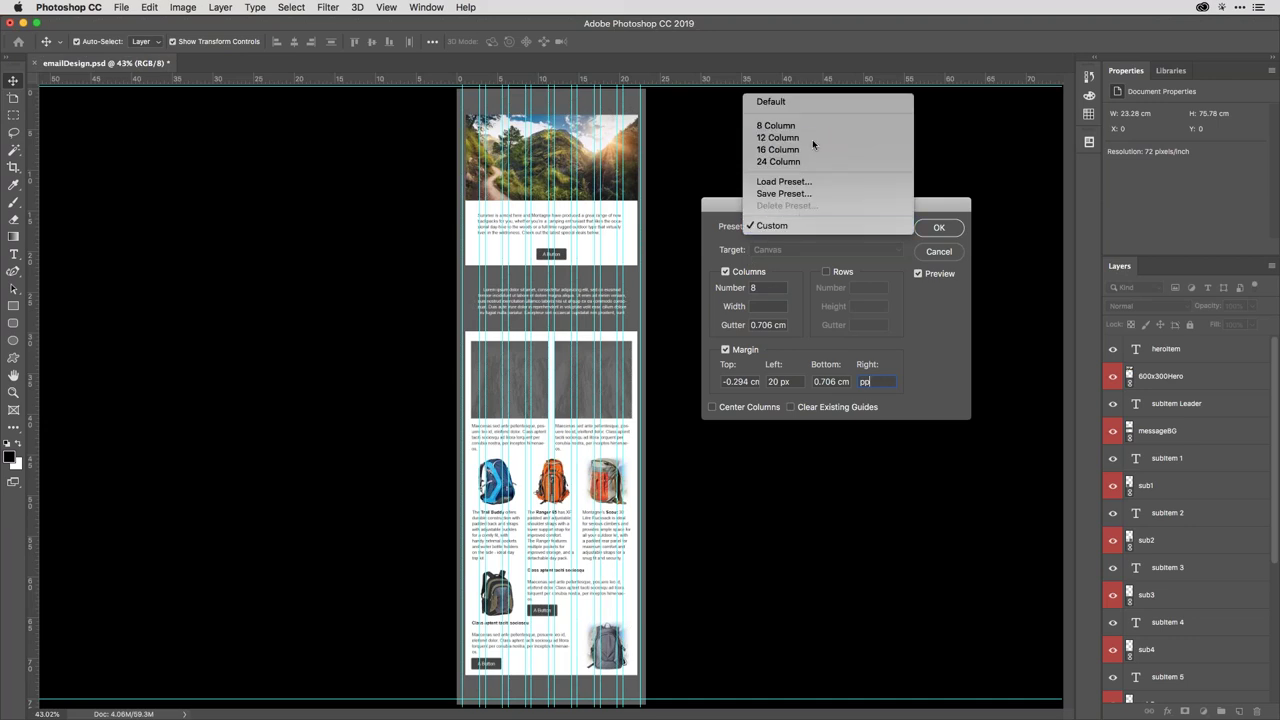
{"action": "left_click", "coordinate": [733, 248]}
{"action": "left_click", "coordinate": [843, 226]}
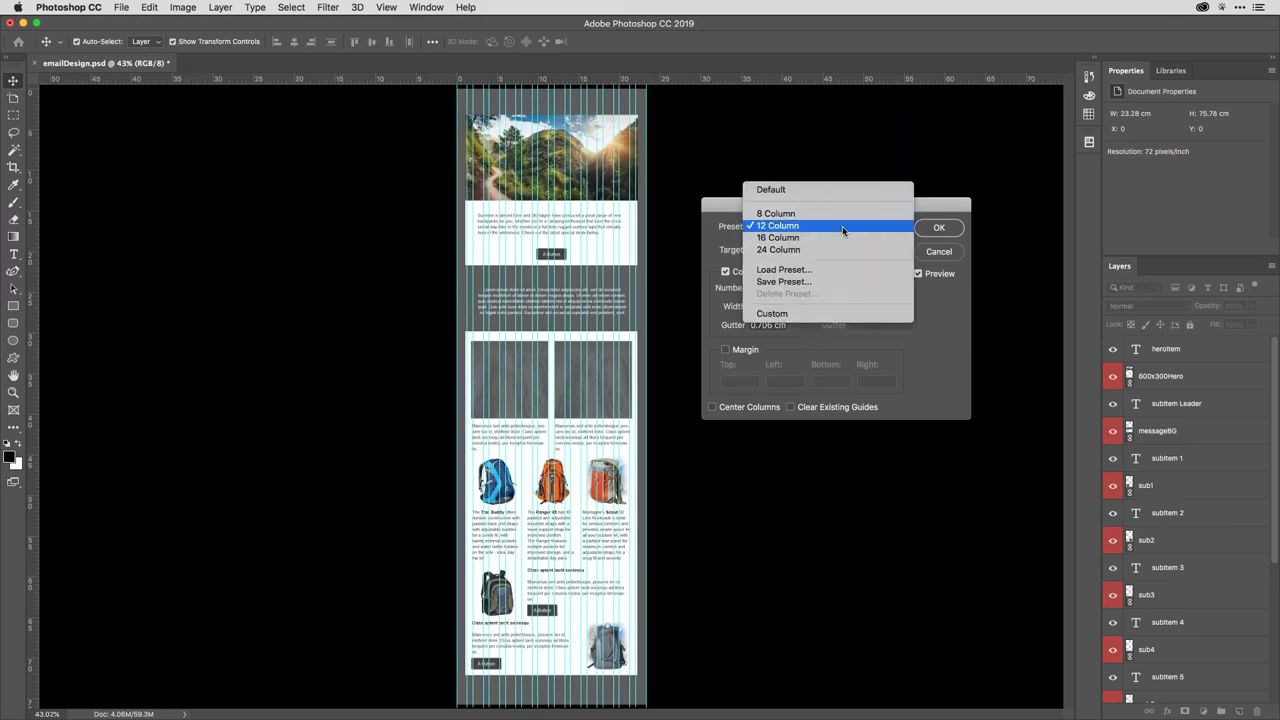
{"action": "left_click", "coordinate": [828, 250]}
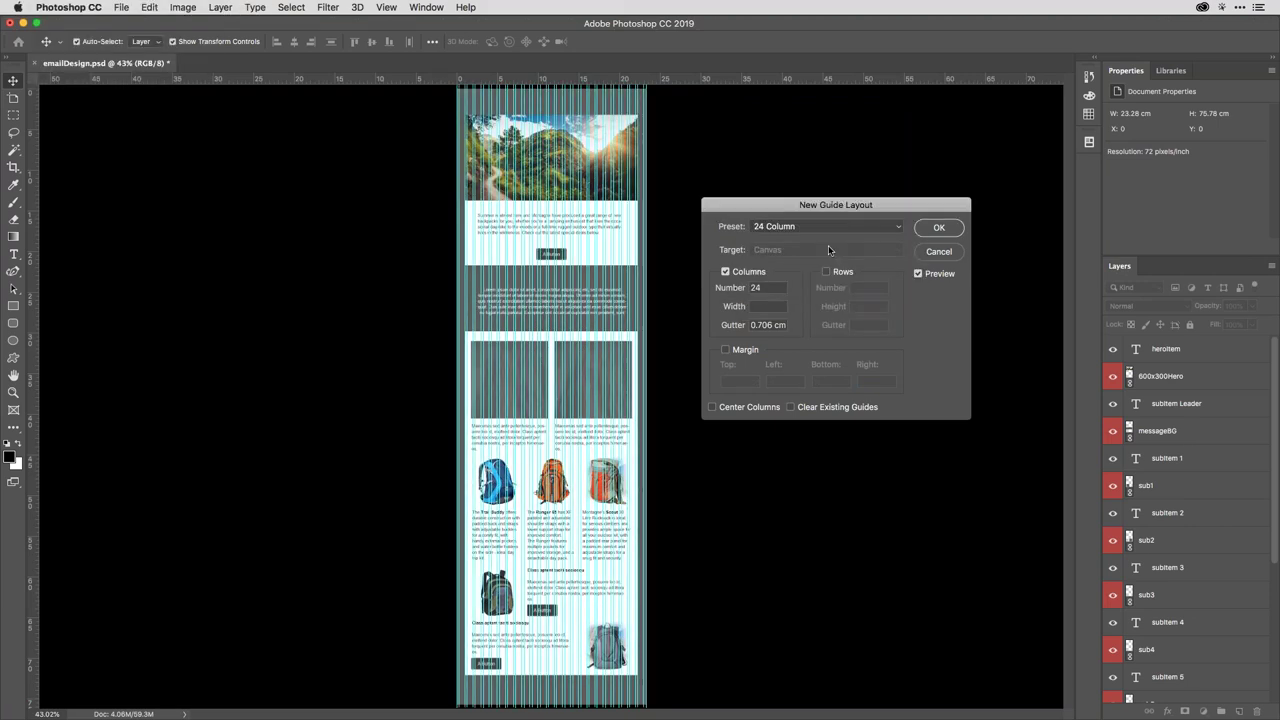
{"action": "left_click", "coordinate": [835, 227]}
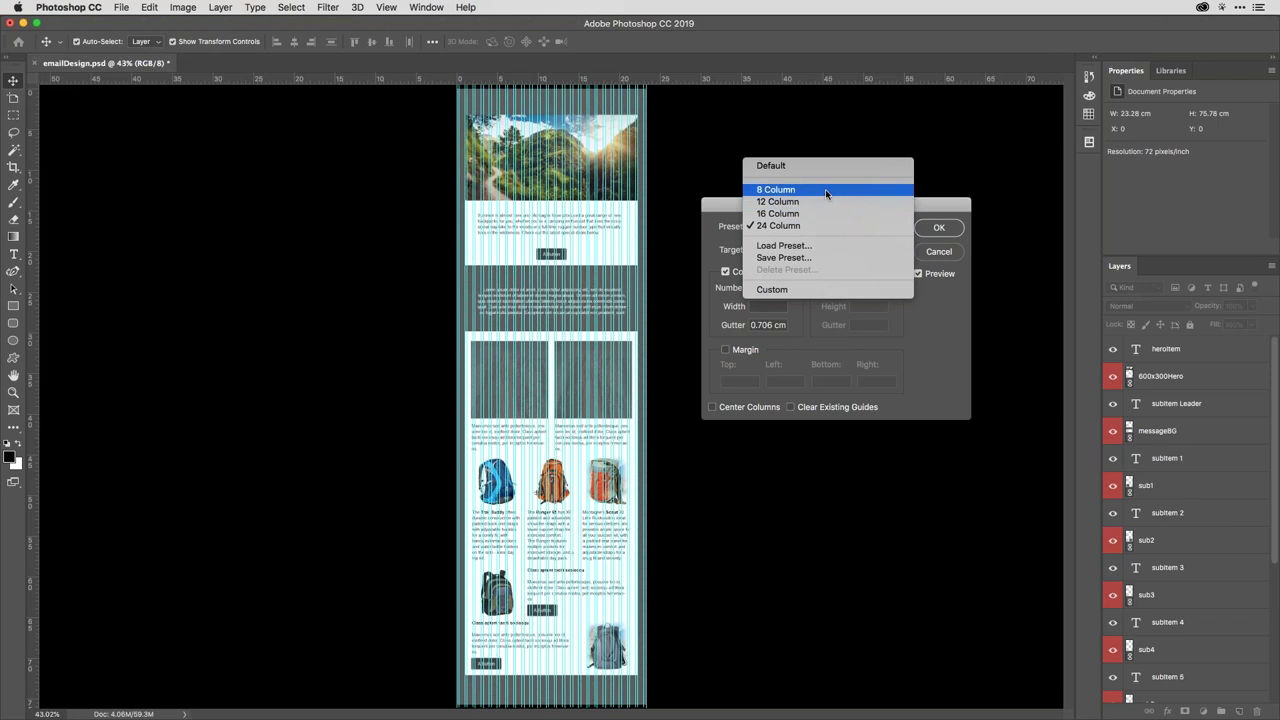
{"action": "left_click", "coordinate": [825, 189]}
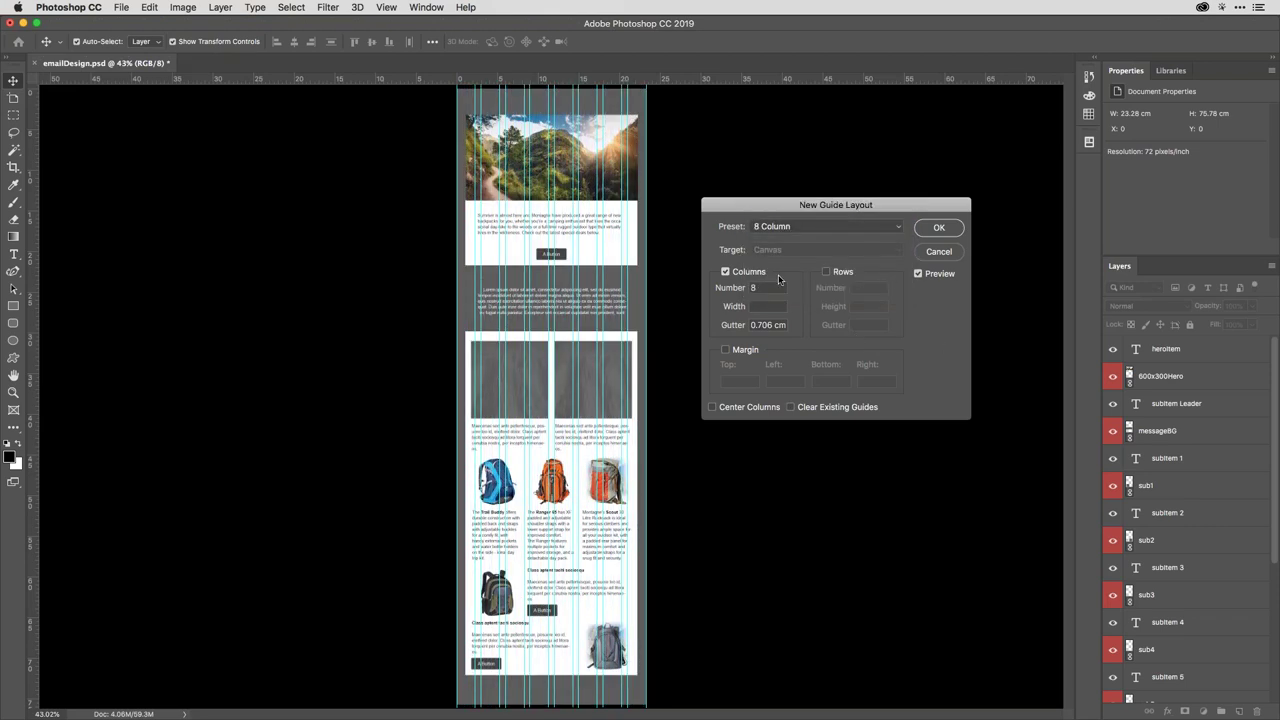
{"action": "left_click", "coordinate": [945, 257]}
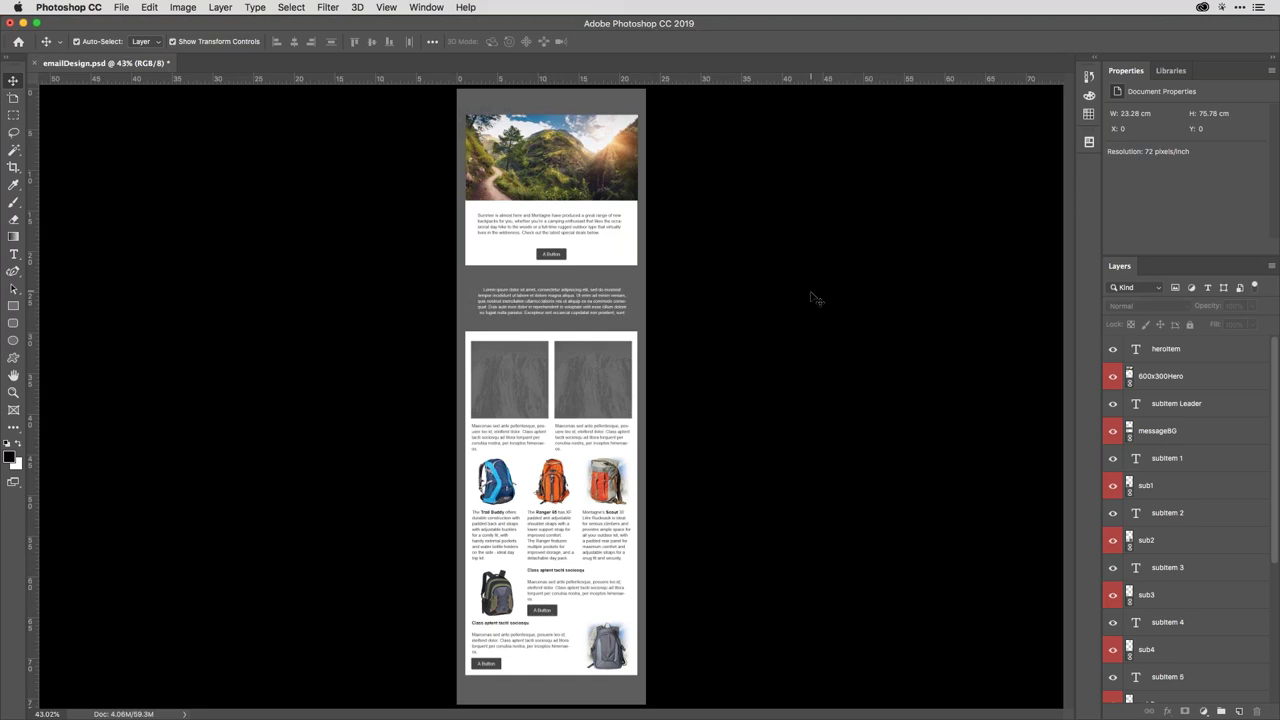
Switch to Adobe XD, select the Splash and login artboards of eatsAppStartBenQ in turn, and clear the selection
{"action": "key", "text": "super"}
{"action": "key", "text": "super+Tab"}
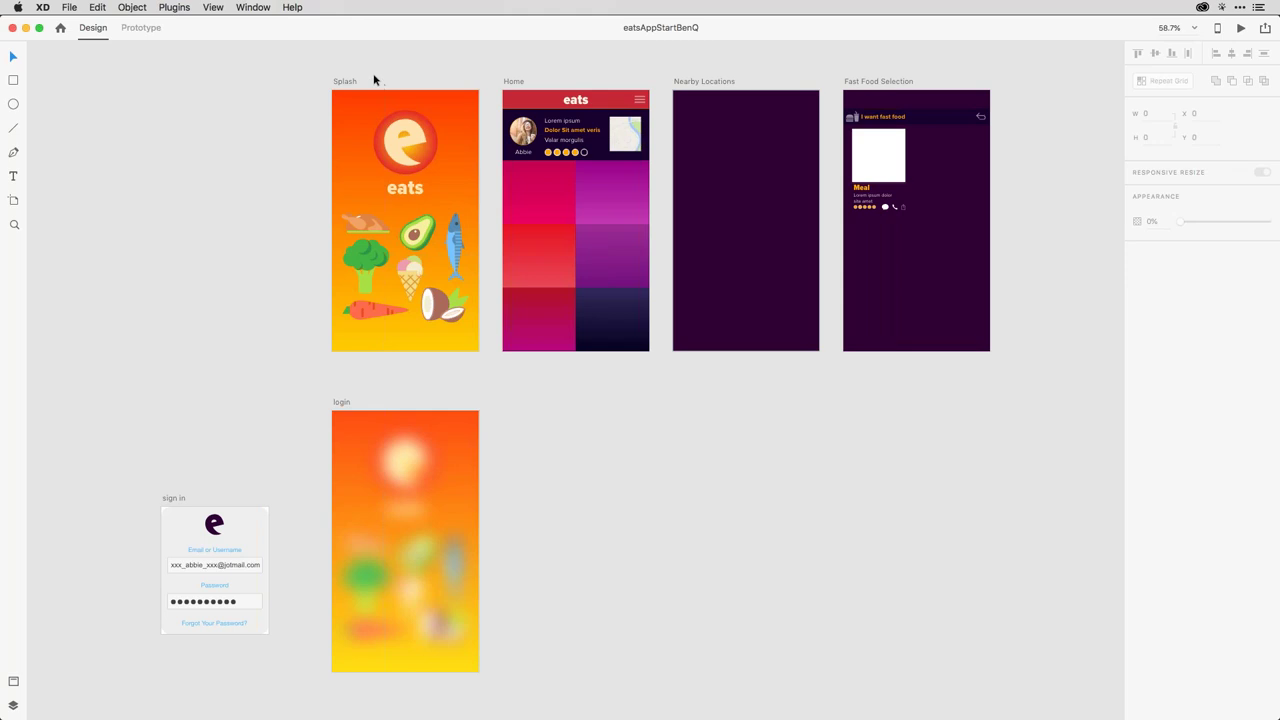
{"action": "left_click", "coordinate": [341, 82]}
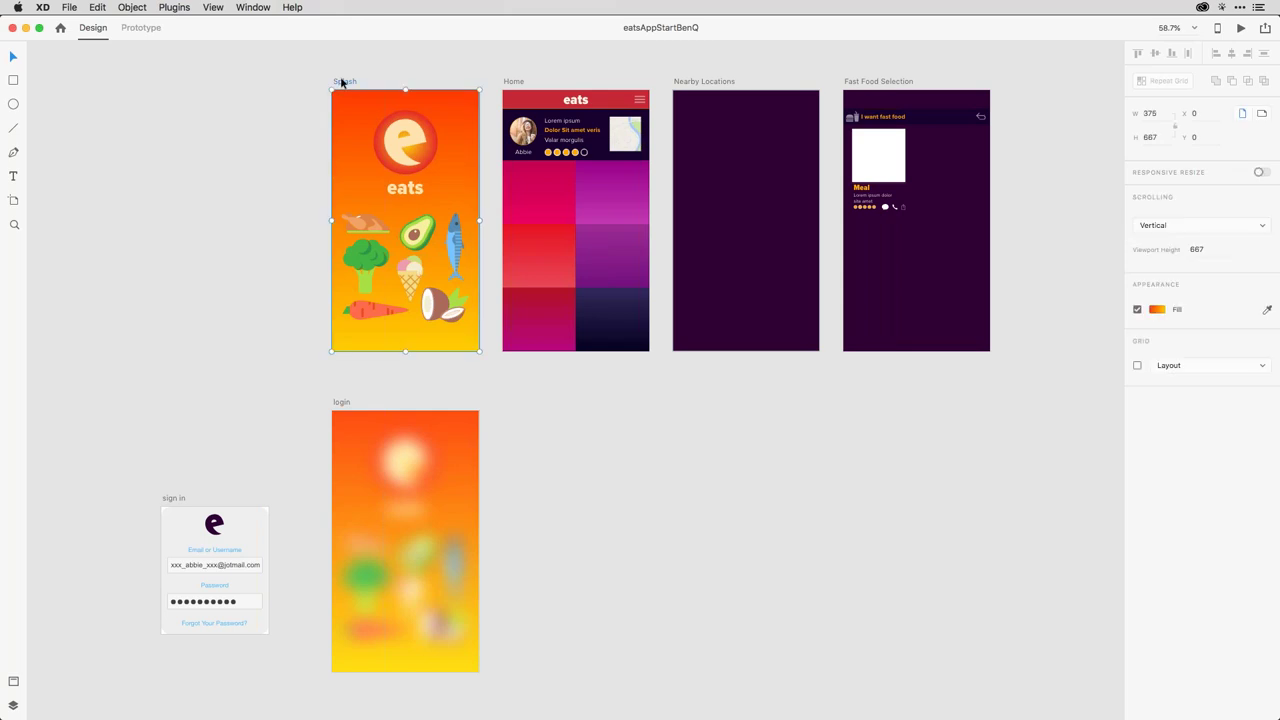
{"action": "left_click", "coordinate": [342, 402]}
{"action": "left_click", "coordinate": [336, 382]}
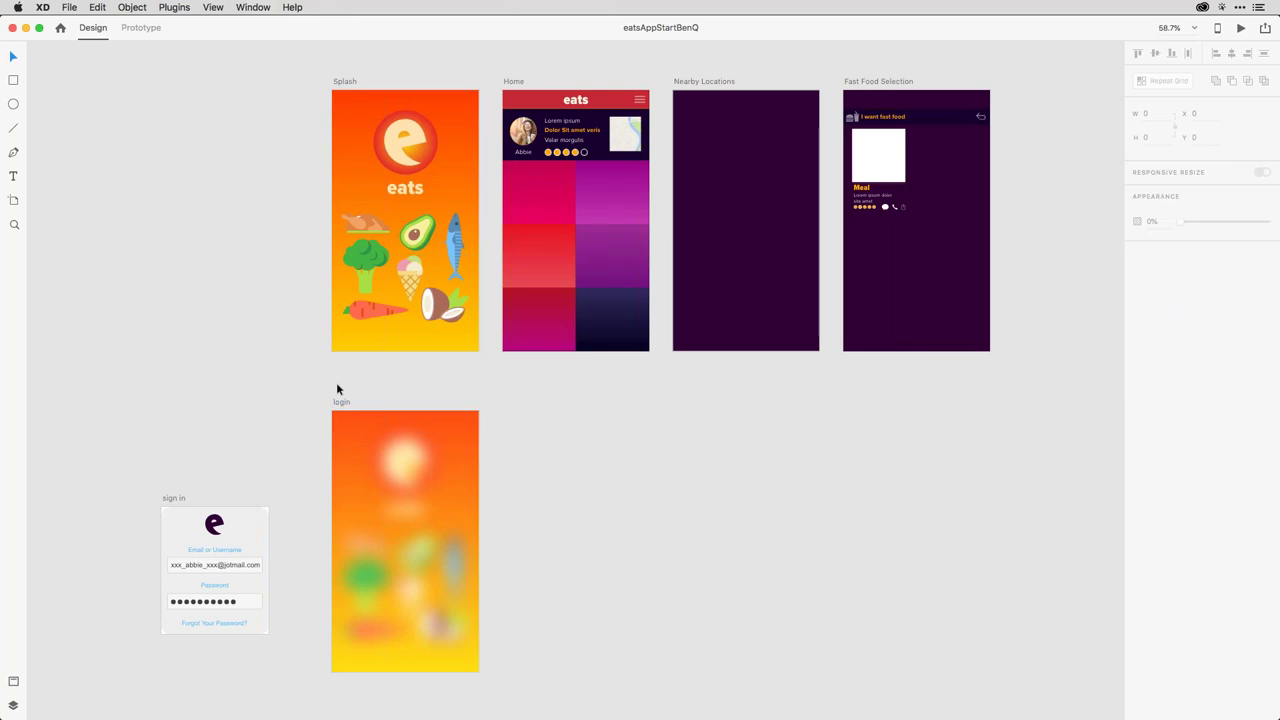
Set the login artboard overlay's background blur to amount 23, brightness 11 and effect opacity 38%
{"action": "left_click", "coordinate": [344, 424]}
{"action": "mouse_move", "coordinate": [344, 424]}
{"action": "left_mouse_down"}
{"action": "mouse_move", "coordinate": [455, 429]}
{"action": "mouse_move", "coordinate": [361, 435]}
{"action": "left_mouse_up"}
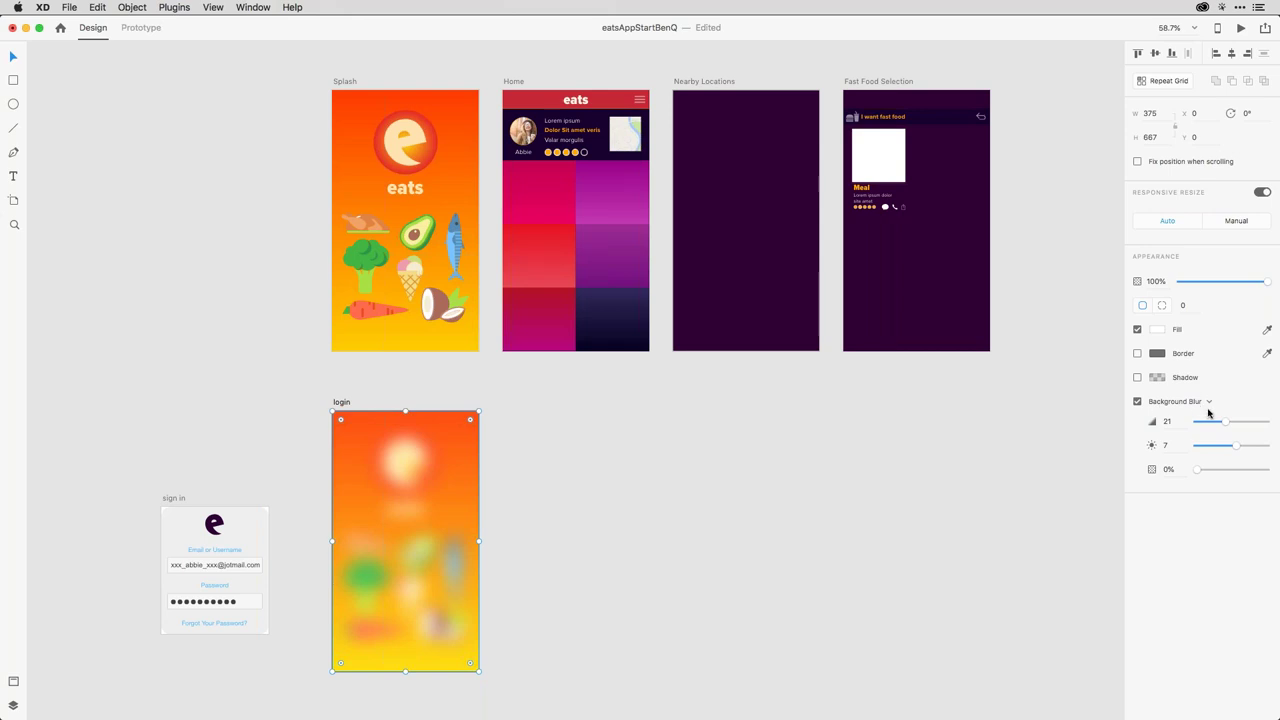
{"action": "left_click_drag", "start_coordinate": [1219, 425], "coordinate": [1220, 474]}
{"action": "left_click", "coordinate": [1158, 332]}
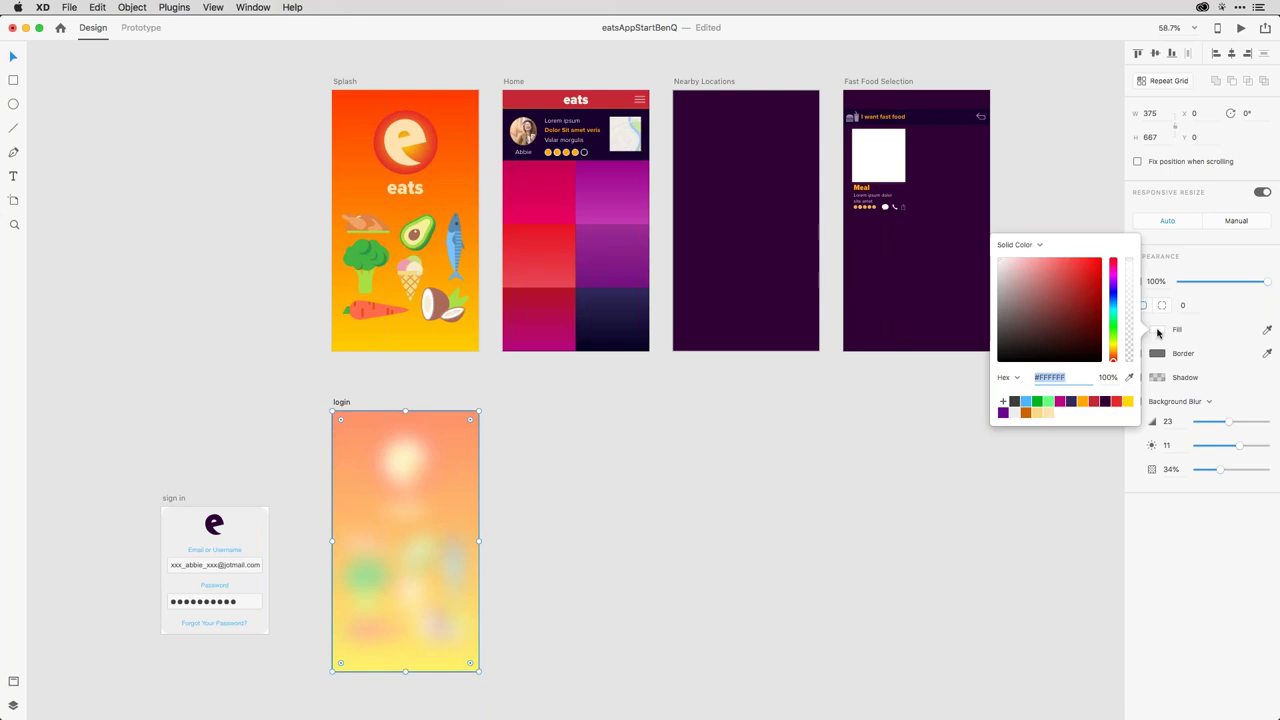
{"action": "left_click", "coordinate": [1196, 336]}
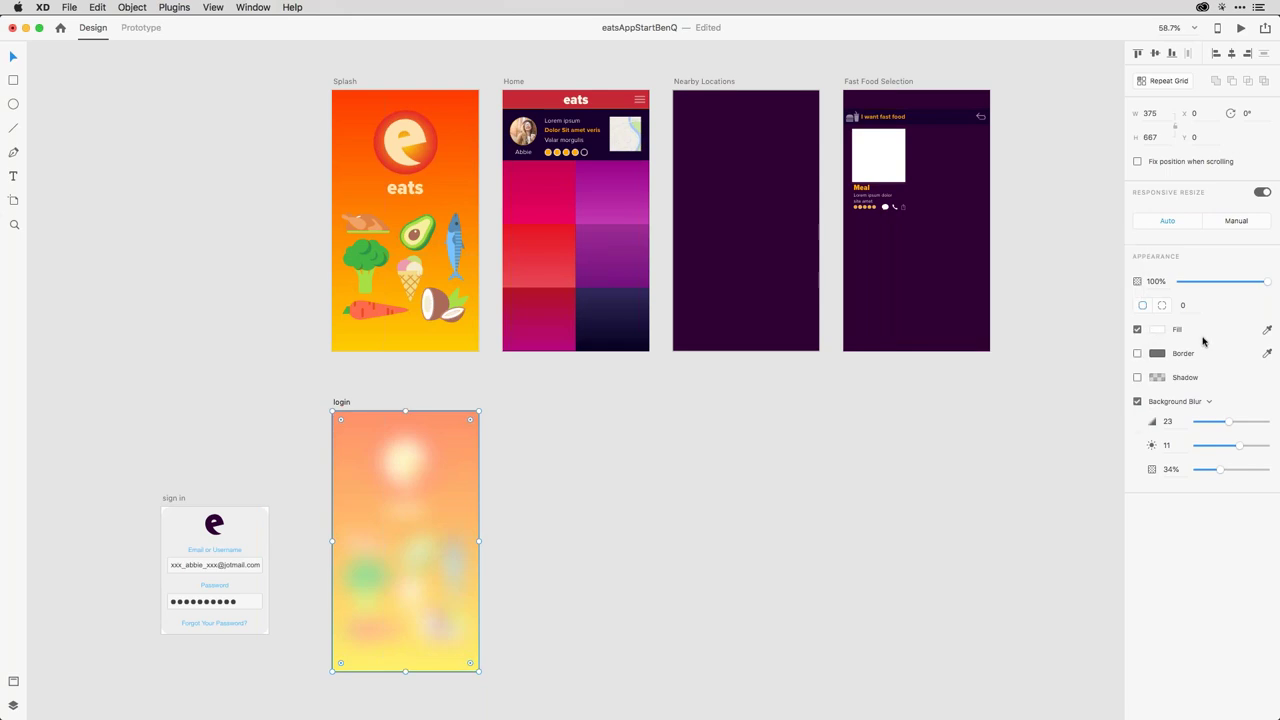
{"action": "left_click_drag", "start_coordinate": [1221, 472], "coordinate": [1224, 471]}
Try the dark blue and purple fill swatches on the login overlay, settle on light blue, and set the blur's effect opacity to 0%
{"action": "left_click", "coordinate": [1158, 332]}
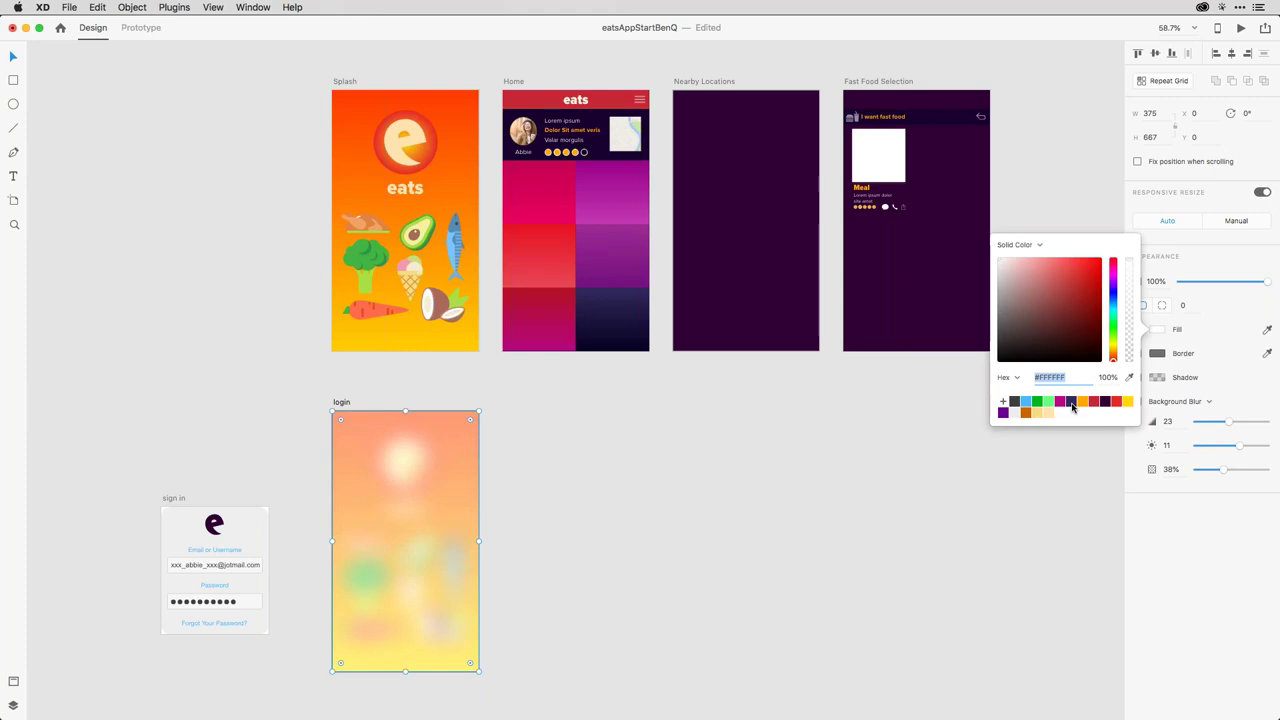
{"action": "left_click", "coordinate": [1071, 401]}
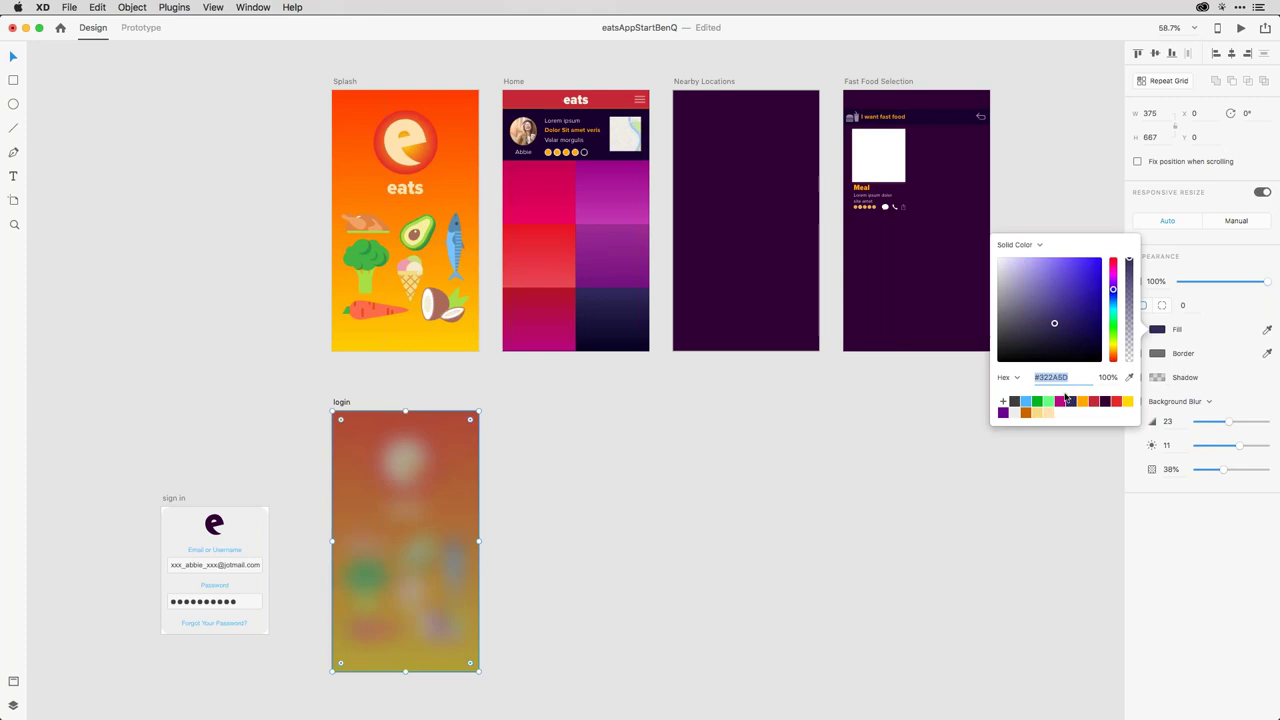
{"action": "left_click", "coordinate": [1003, 413]}
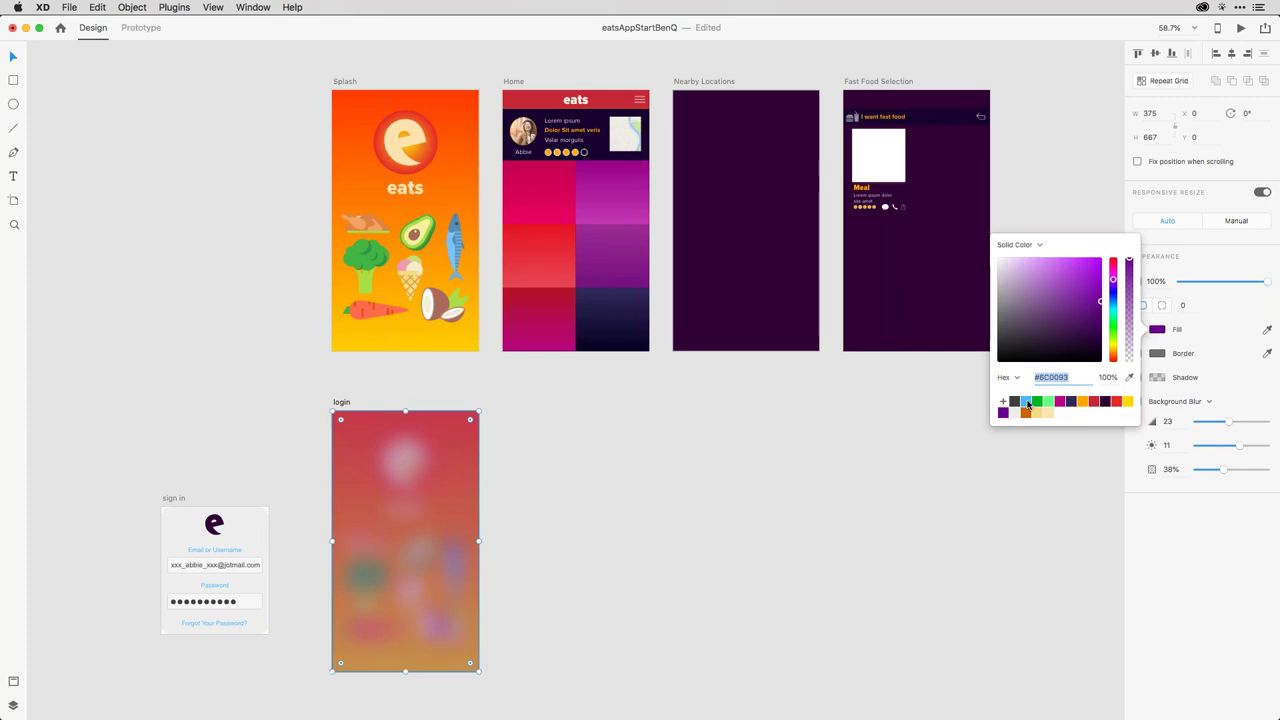
{"action": "left_click", "coordinate": [1025, 401]}
{"action": "left_click", "coordinate": [1214, 346]}
{"action": "left_click_drag", "start_coordinate": [1225, 473], "coordinate": [1189, 471]}
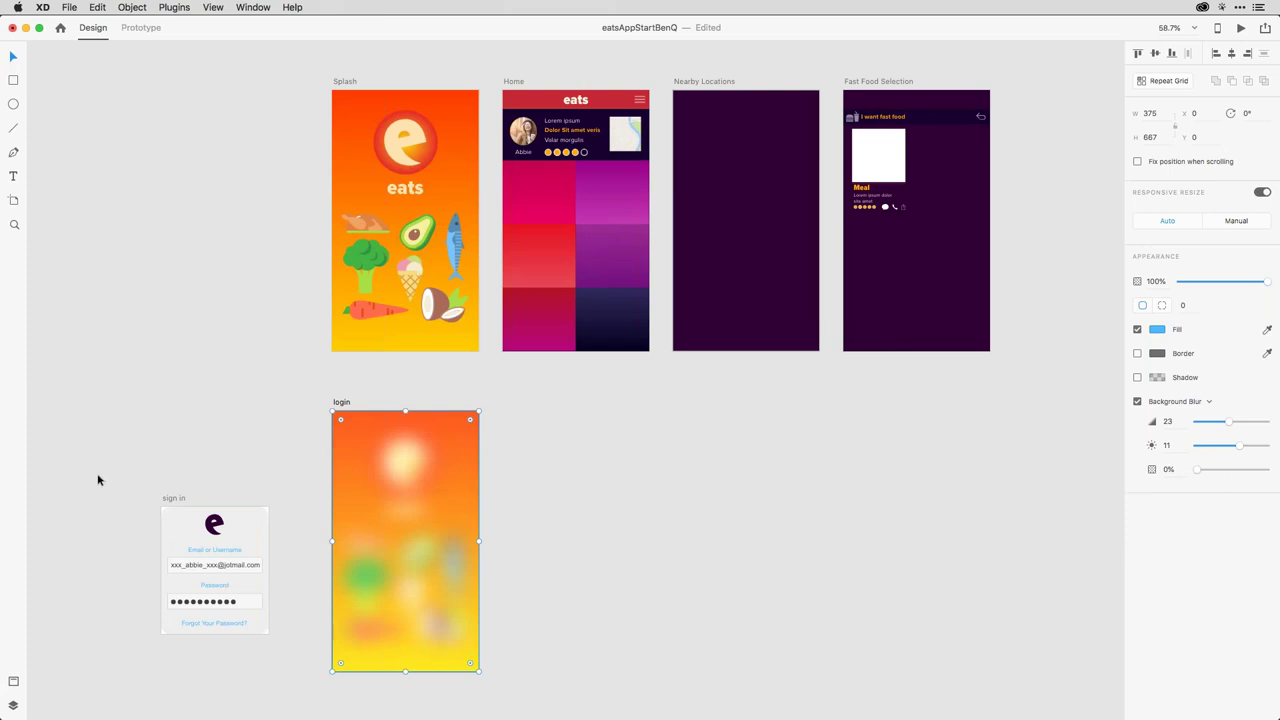
Look over the sign in and Home artboards, stepping through Home's coloured tiles and viewing them up close, and clear the selection
{"action": "left_click", "coordinate": [180, 408]}
{"action": "left_click", "coordinate": [167, 500]}
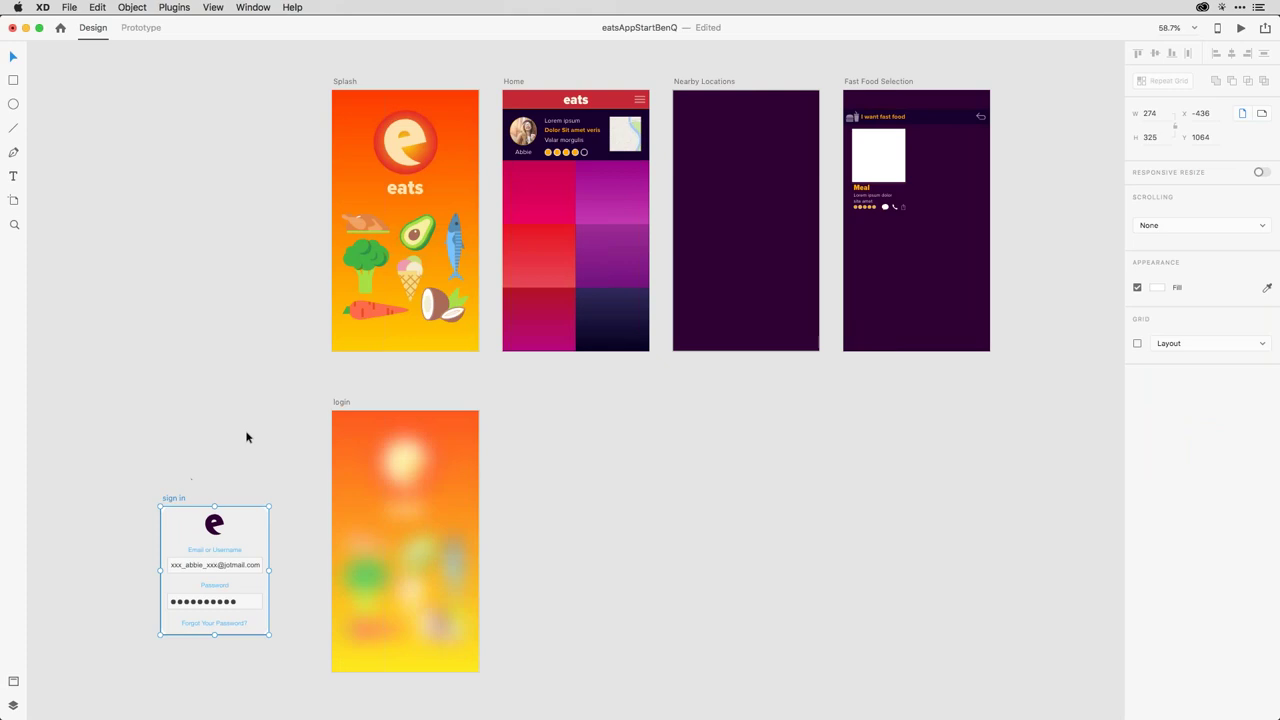
{"action": "left_click", "coordinate": [514, 84]}
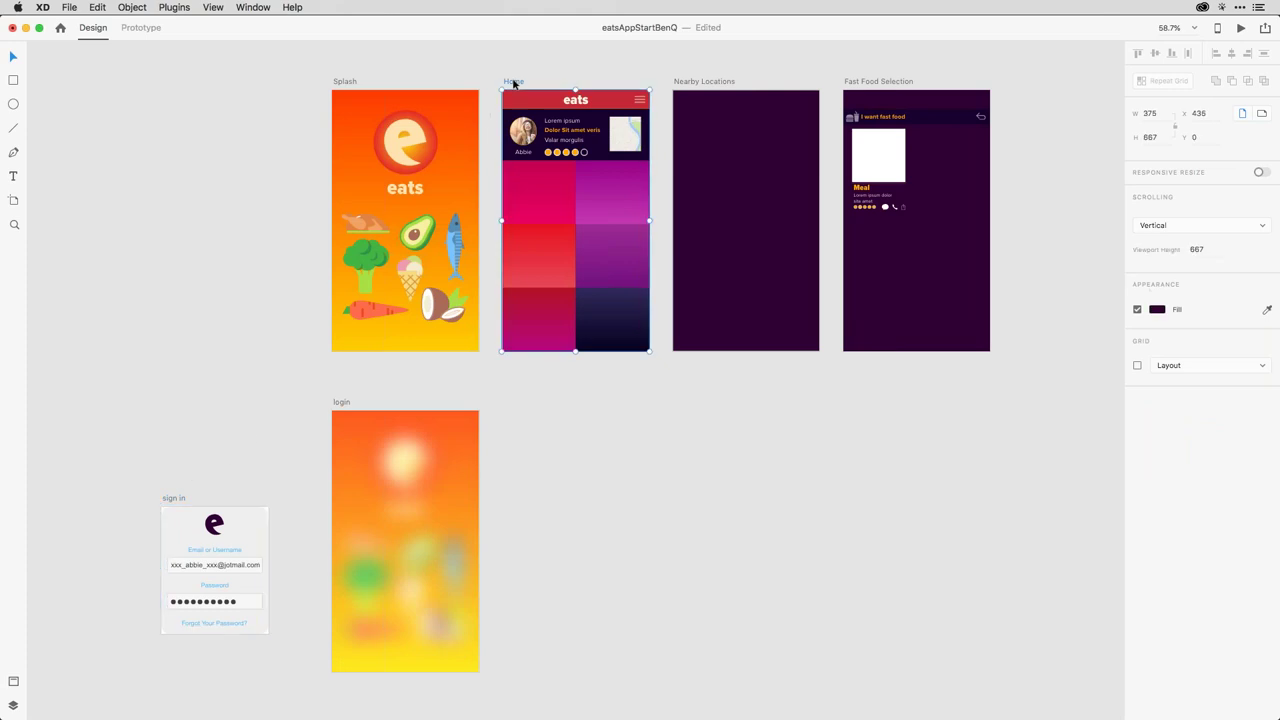
{"action": "left_click", "coordinate": [546, 194]}
{"action": "key", "text": "Tab"}
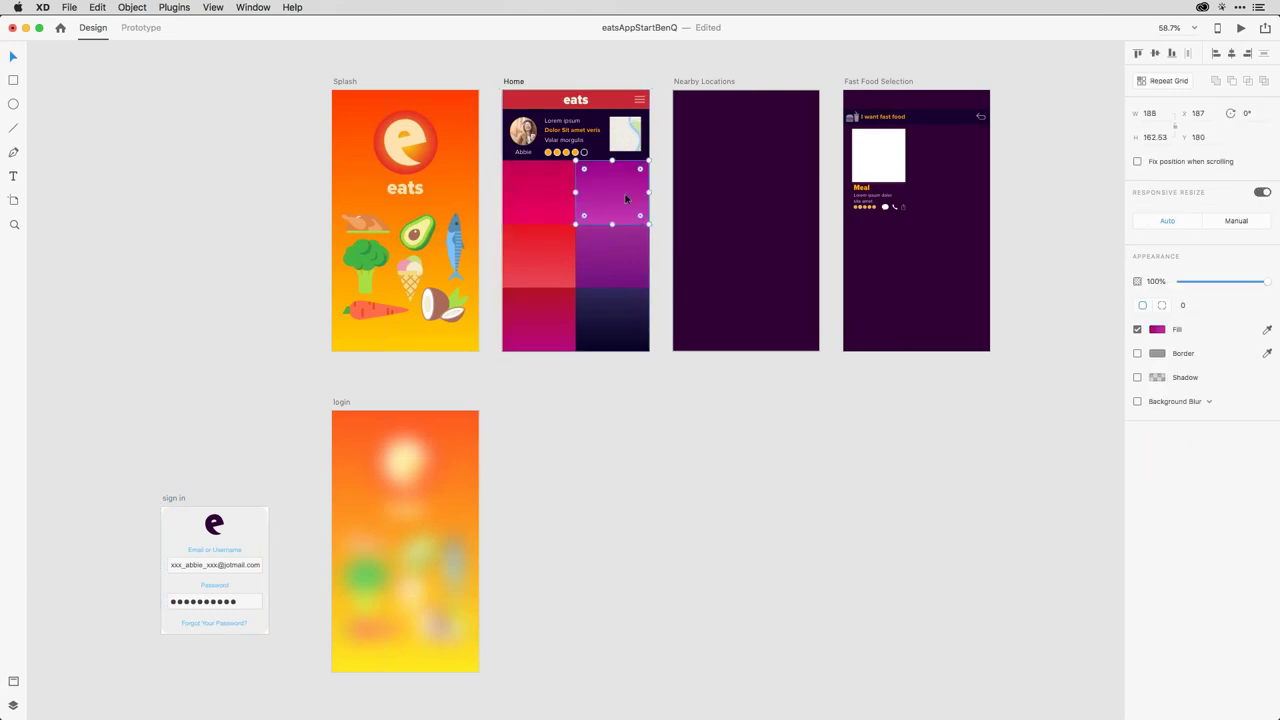
{"action": "key", "text": "Tab"}
{"action": "key", "text": "Tab"}
{"action": "key", "text": "Tab"}
{"action": "key", "text": "Tab"}
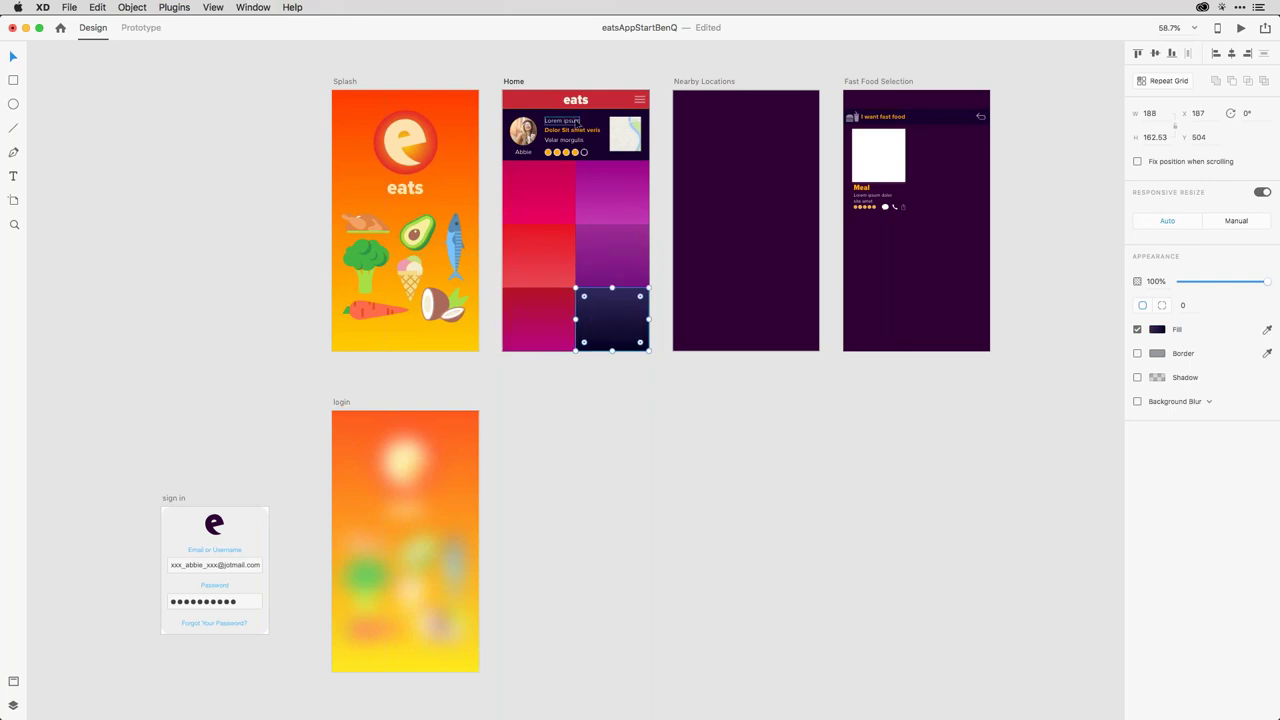
{"action": "scroll", "coordinate": [578, 122], "scroll_direction": "up", "scroll_amount": 5}
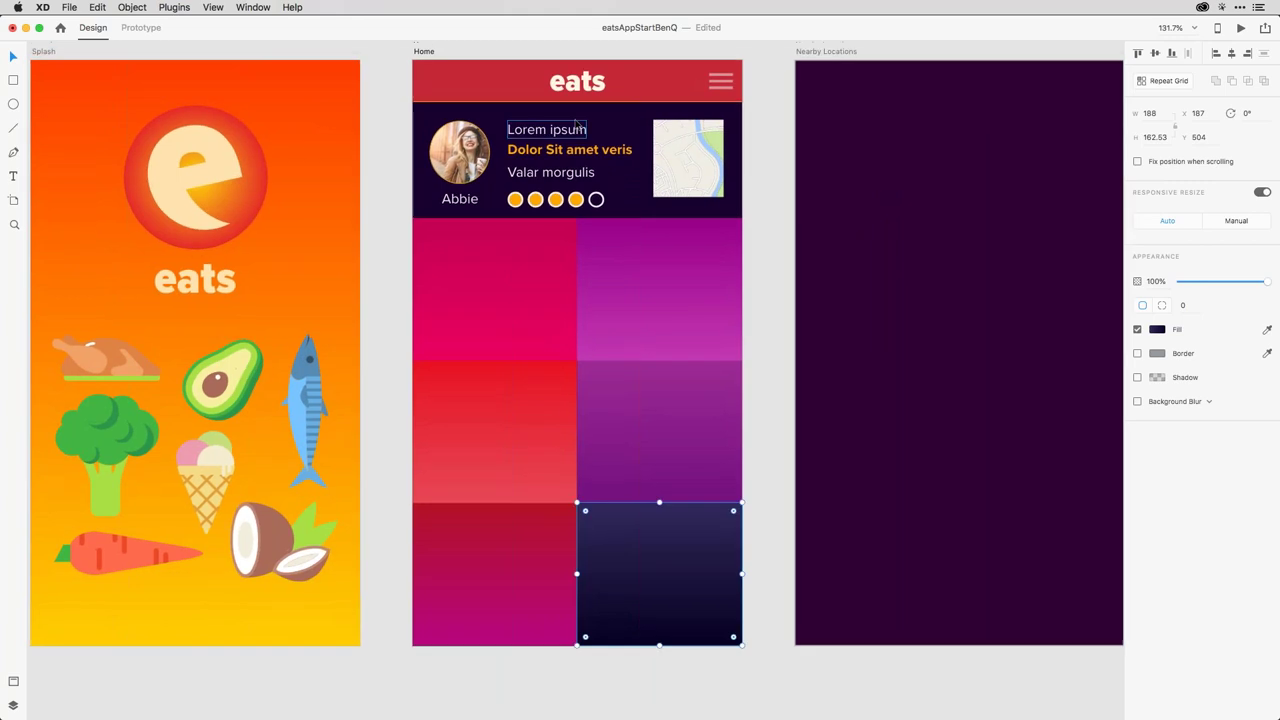
{"action": "scroll", "coordinate": [576, 122], "scroll_direction": "down", "scroll_amount": 2}
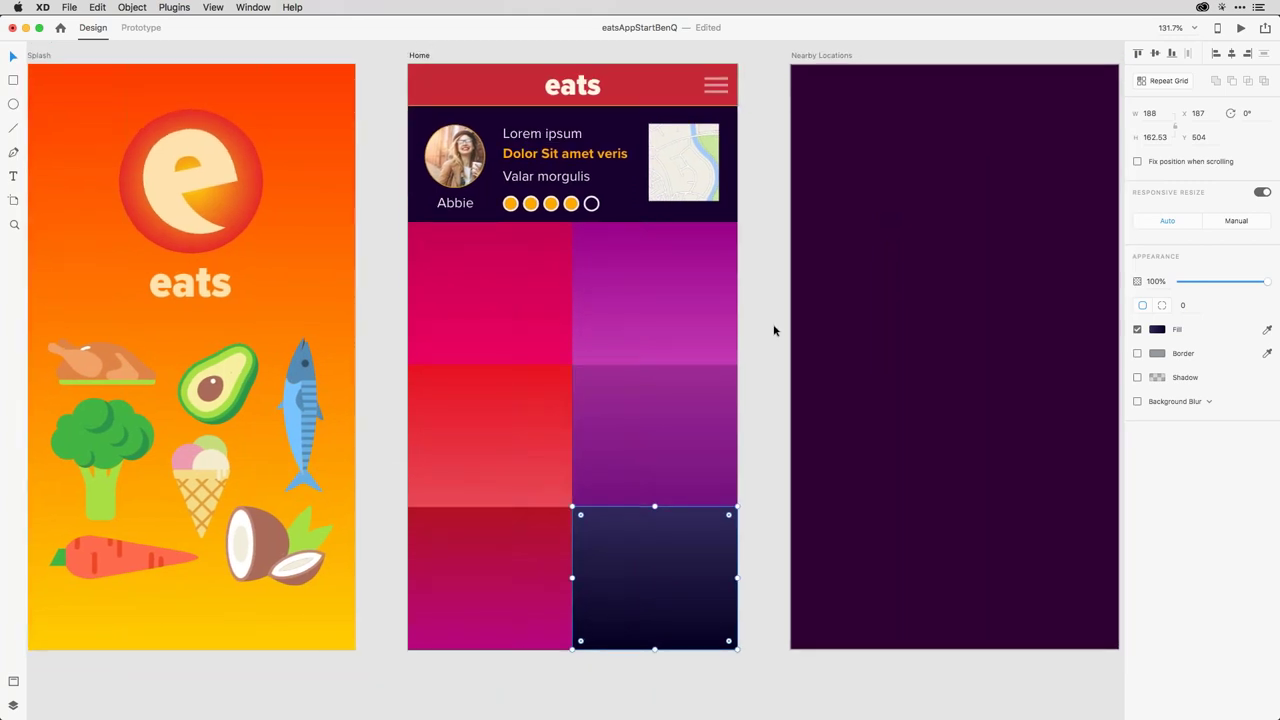
{"action": "left_click", "coordinate": [752, 293]}
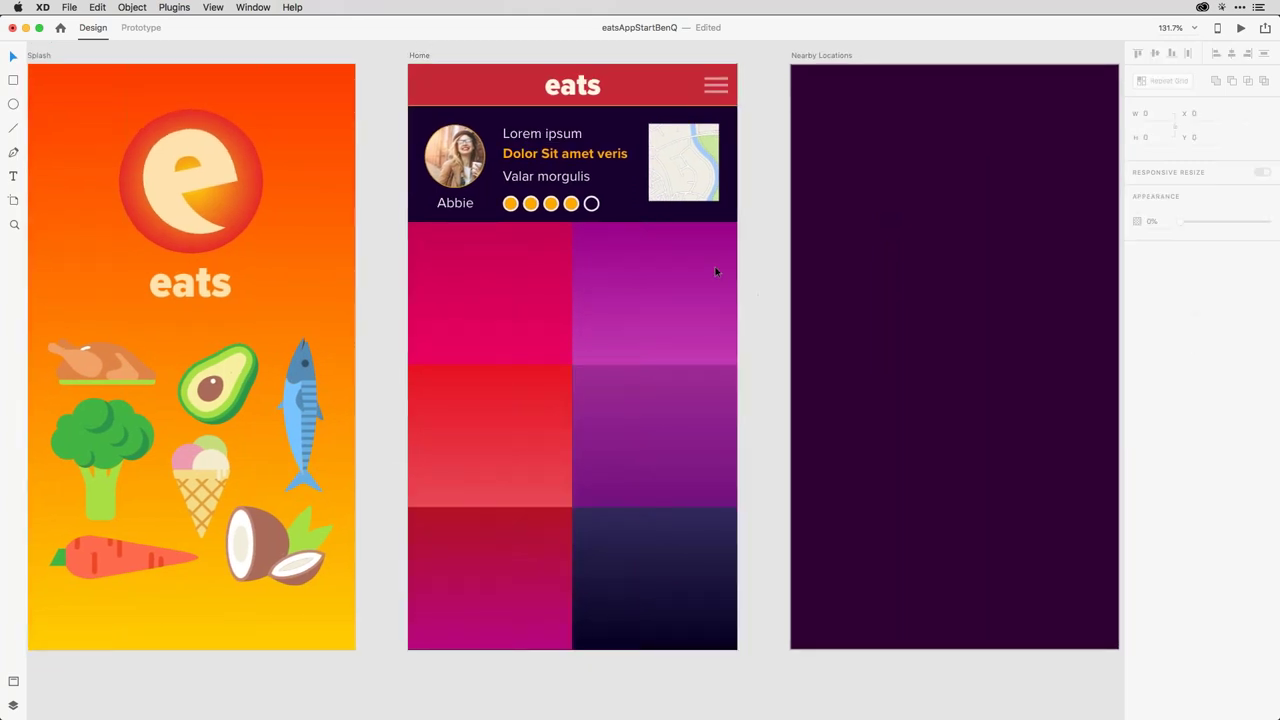
Switch to the EatsStickerSheet document, select its icons in turn, and clear the selection
{"action": "left_click", "coordinate": [250, 8]}
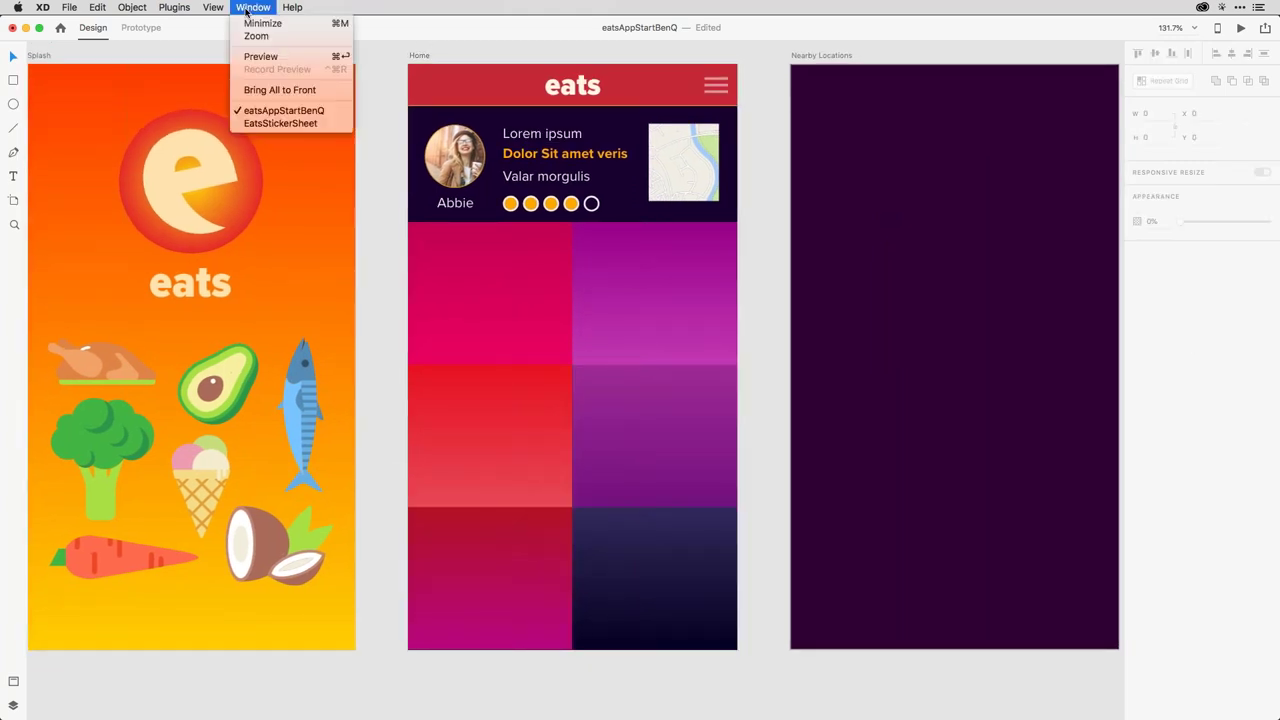
{"action": "left_click", "coordinate": [281, 123]}
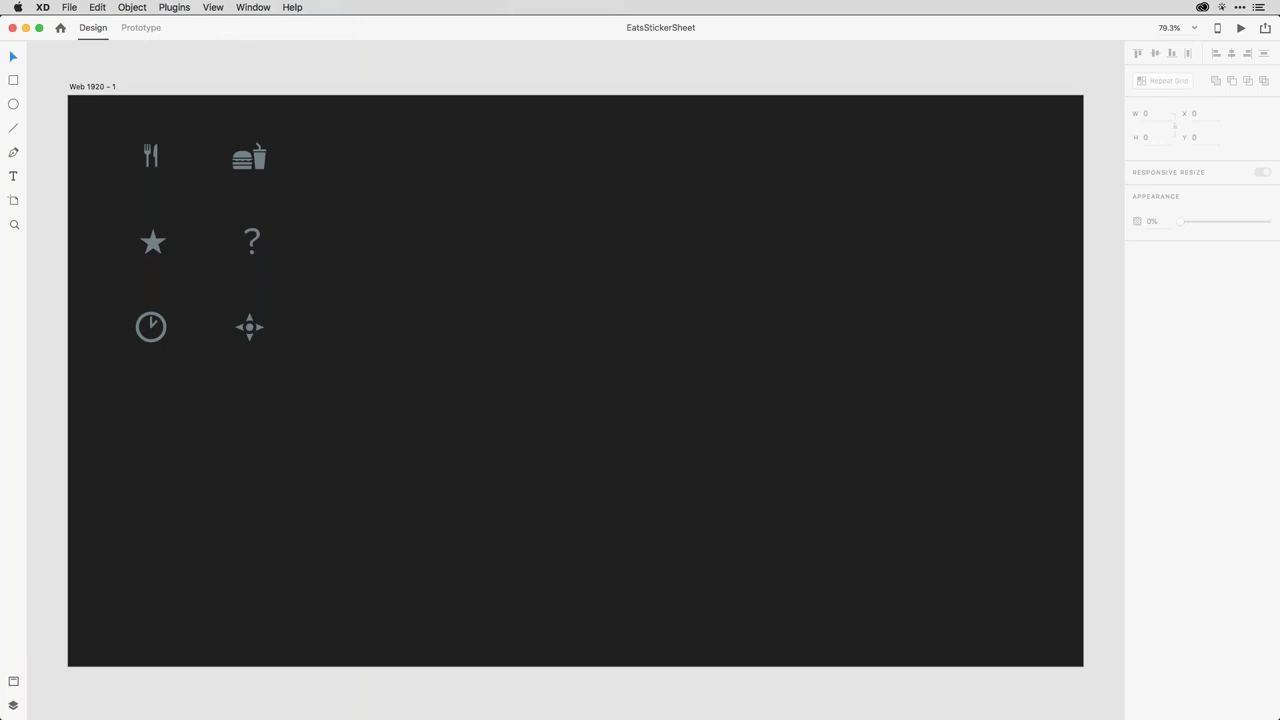
{"action": "left_click", "coordinate": [260, 157]}
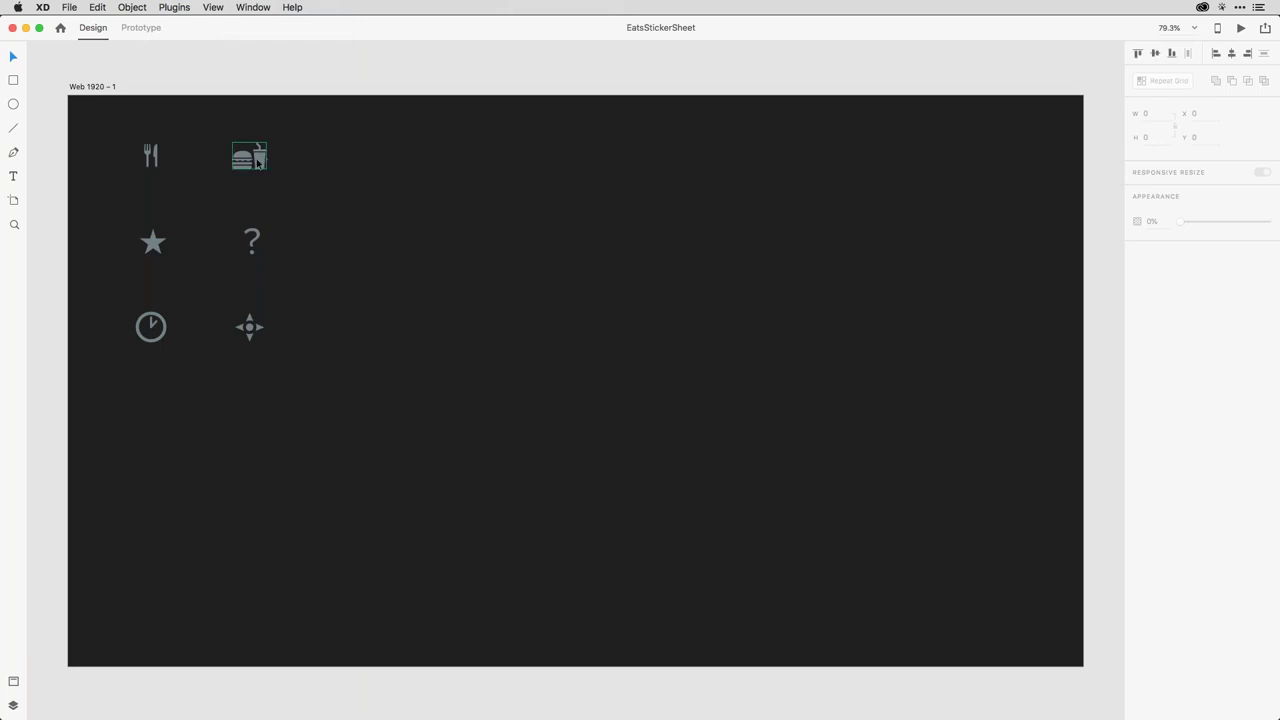
{"action": "left_click", "coordinate": [155, 164]}
{"action": "left_click", "coordinate": [160, 246]}
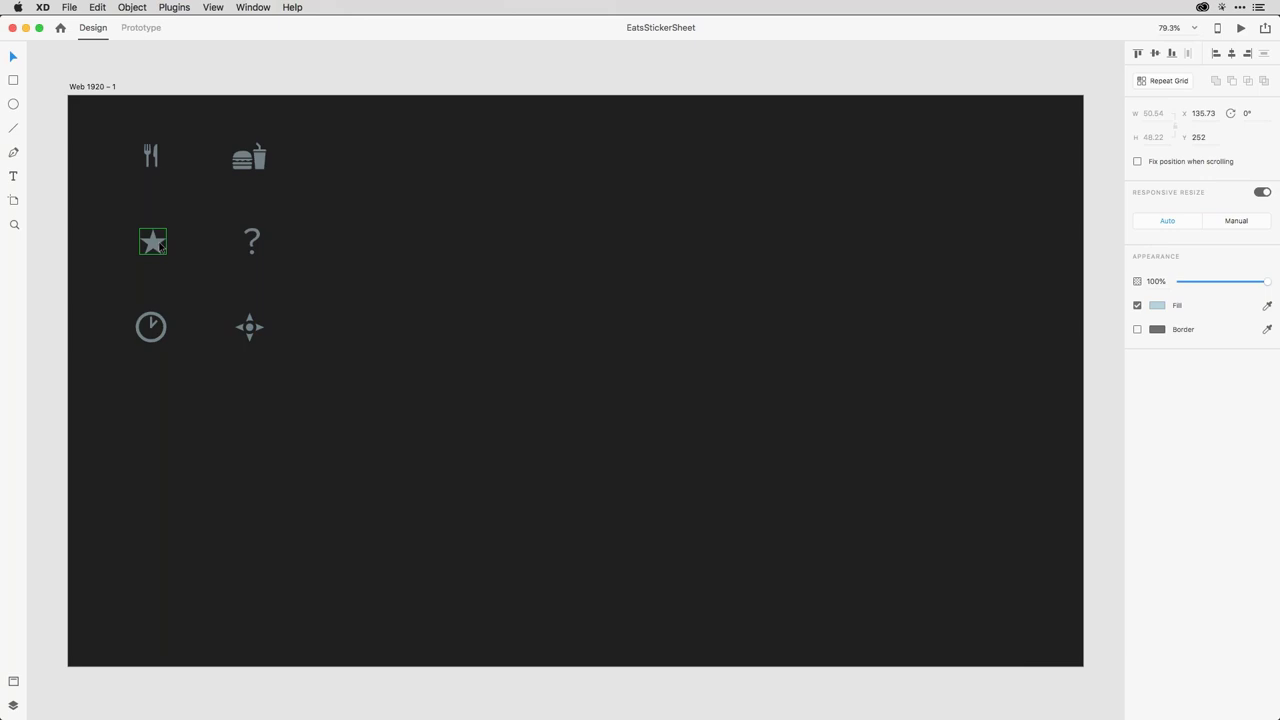
{"action": "left_click", "coordinate": [167, 329]}
{"action": "left_click", "coordinate": [252, 330]}
{"action": "left_click", "coordinate": [335, 77]}
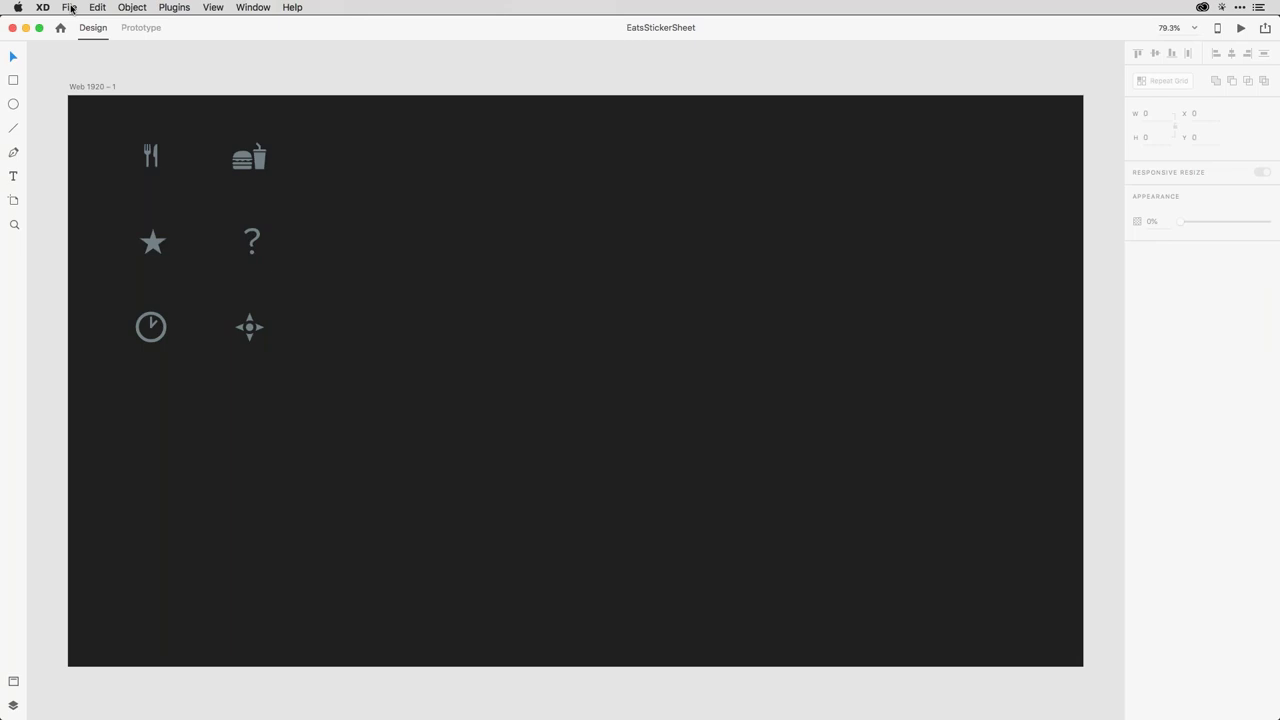
Examine the fork-and-knife and burger-and-drink icons on the sticker sheet at different magnifications
{"action": "left_click", "coordinate": [258, 158]}
{"action": "left_click", "coordinate": [310, 83]}
{"action": "left_click", "coordinate": [158, 160]}
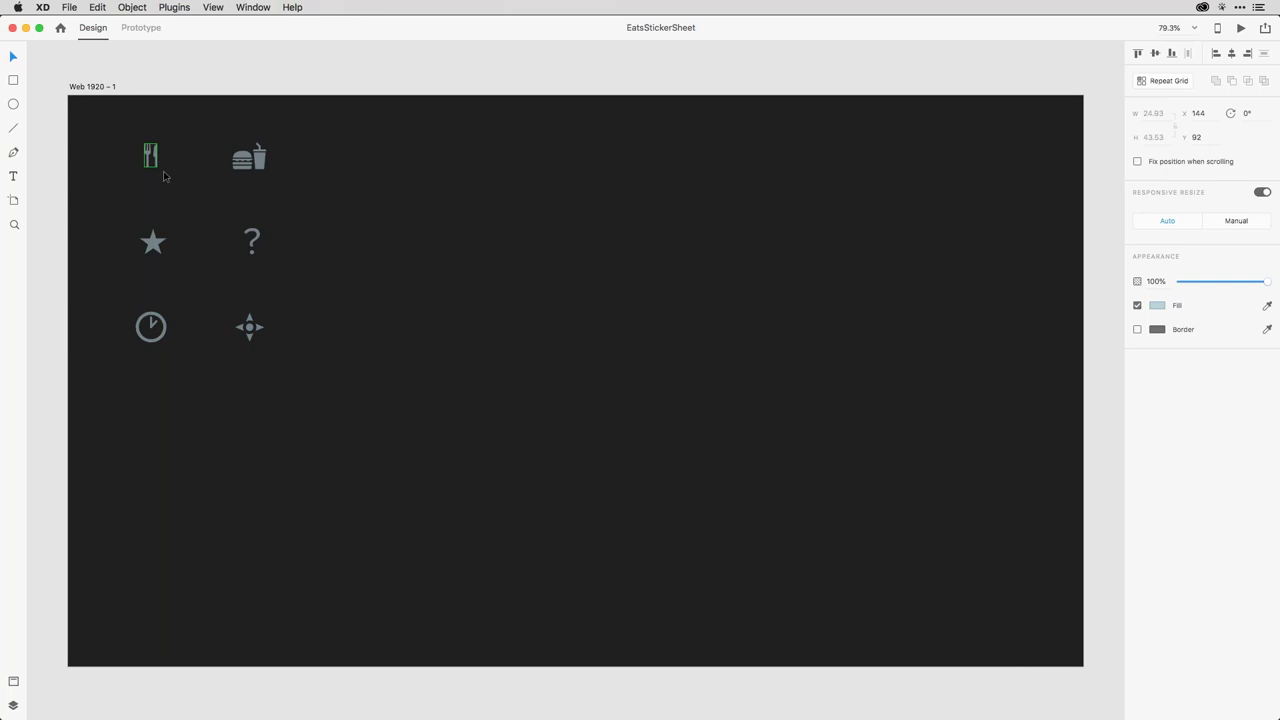
{"action": "scroll", "coordinate": [156, 135], "scroll_direction": "up", "scroll_amount": 5}
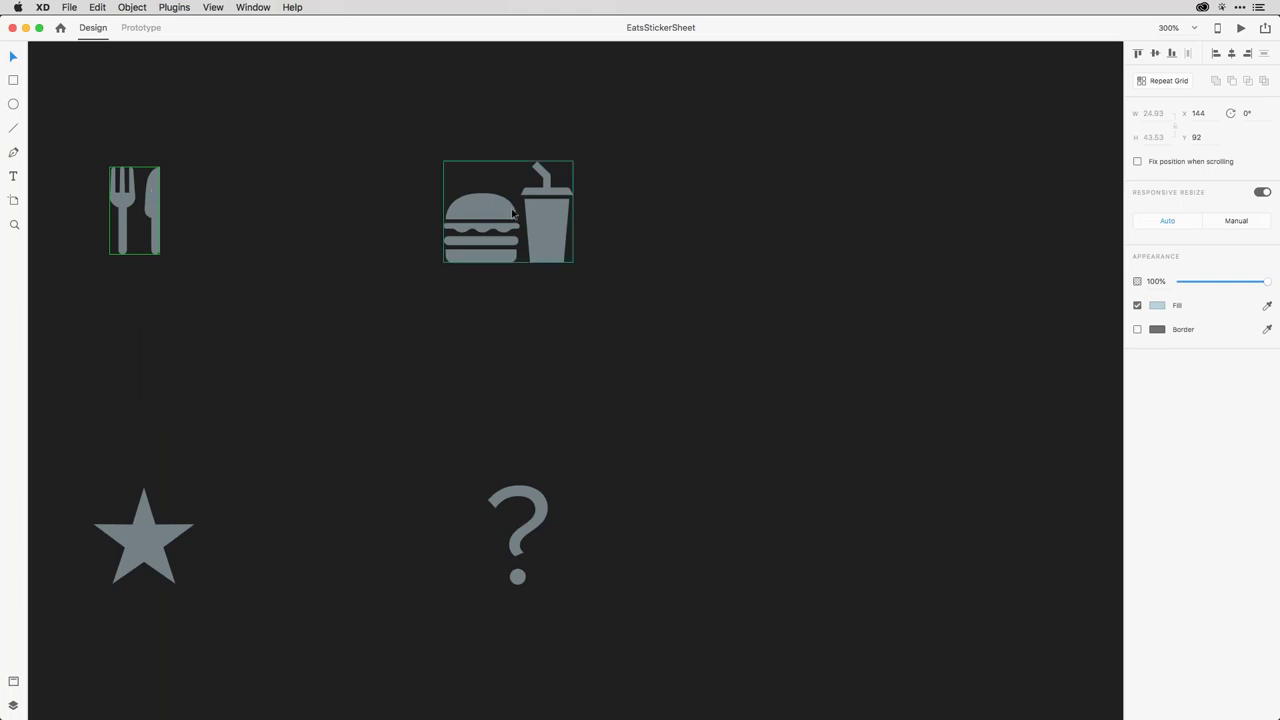
{"action": "left_click", "coordinate": [564, 216]}
{"action": "scroll", "coordinate": [547, 222], "scroll_direction": "down", "scroll_amount": 5}
{"action": "scroll", "coordinate": [546, 222], "scroll_direction": "up", "scroll_amount": 5}
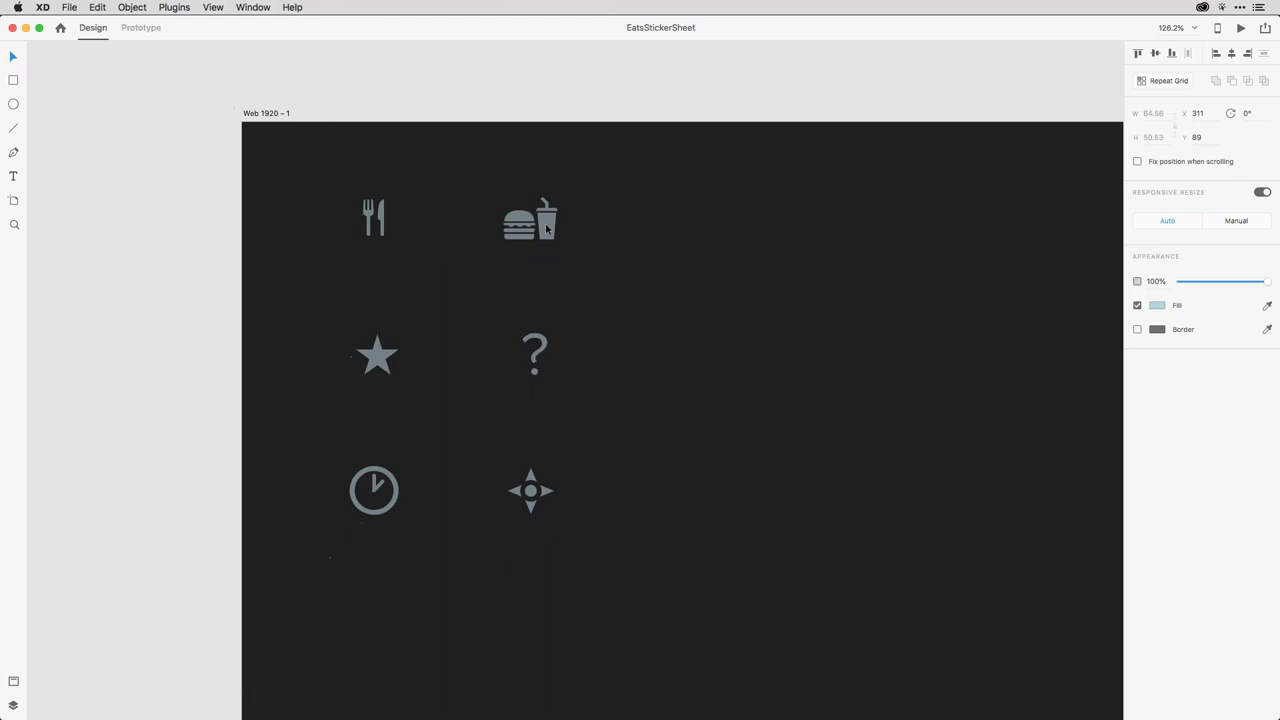
{"action": "scroll", "coordinate": [546, 229], "scroll_direction": "up", "scroll_amount": 2}
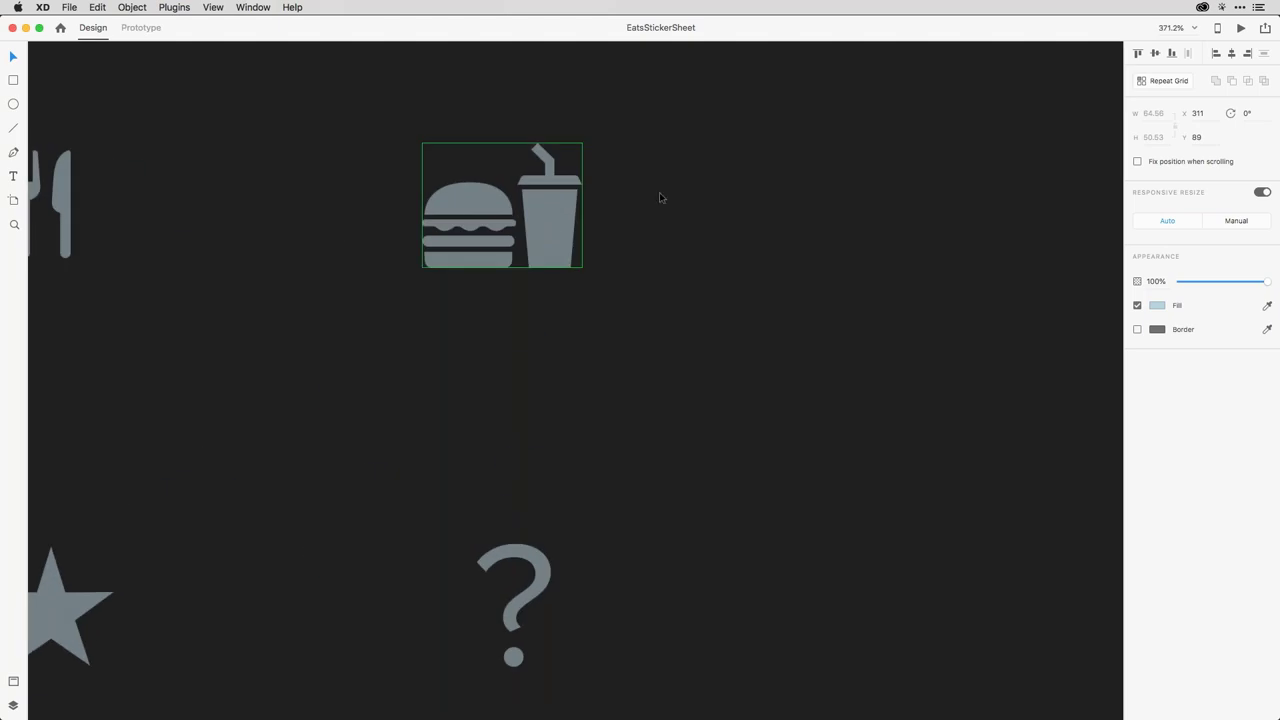
{"action": "scroll", "coordinate": [659, 197], "scroll_direction": "down", "scroll_amount": 3}
{"action": "scroll", "coordinate": [659, 197], "scroll_direction": "down", "scroll_amount": 5}
{"action": "scroll", "coordinate": [659, 197], "scroll_direction": "right", "scroll_amount": 2}
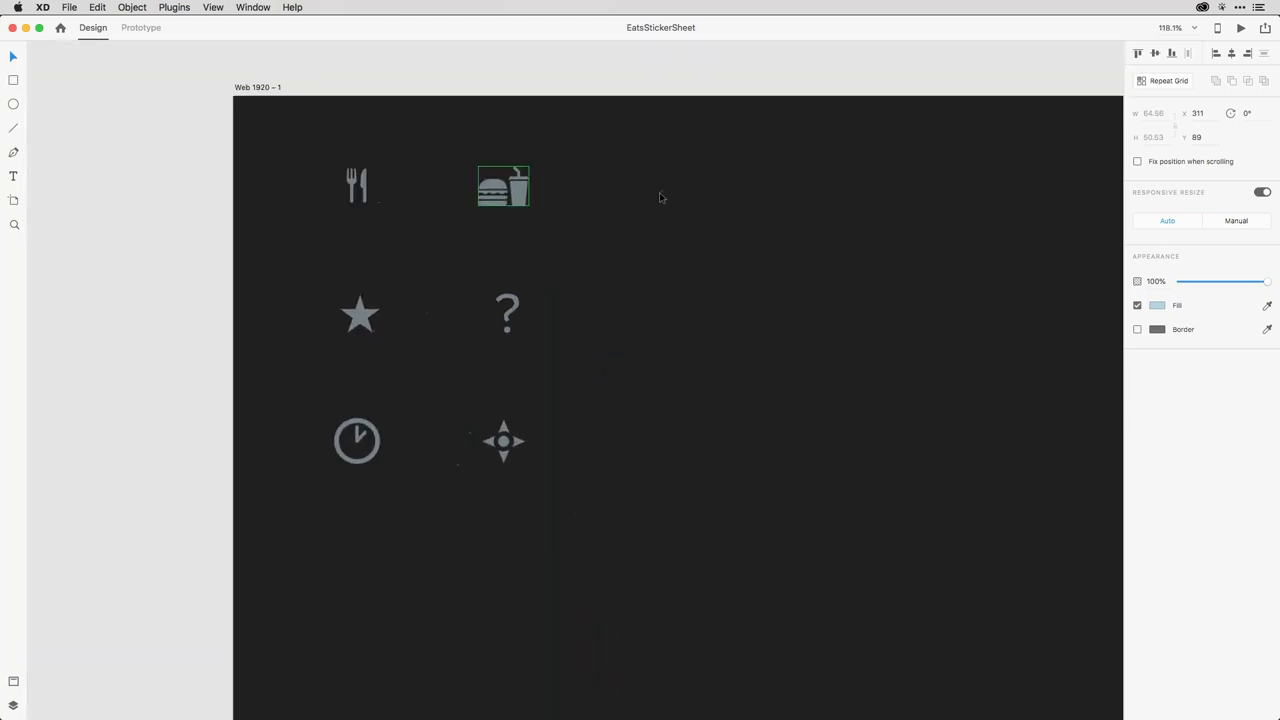
{"action": "scroll", "coordinate": [659, 197], "scroll_direction": "up", "scroll_amount": 2}
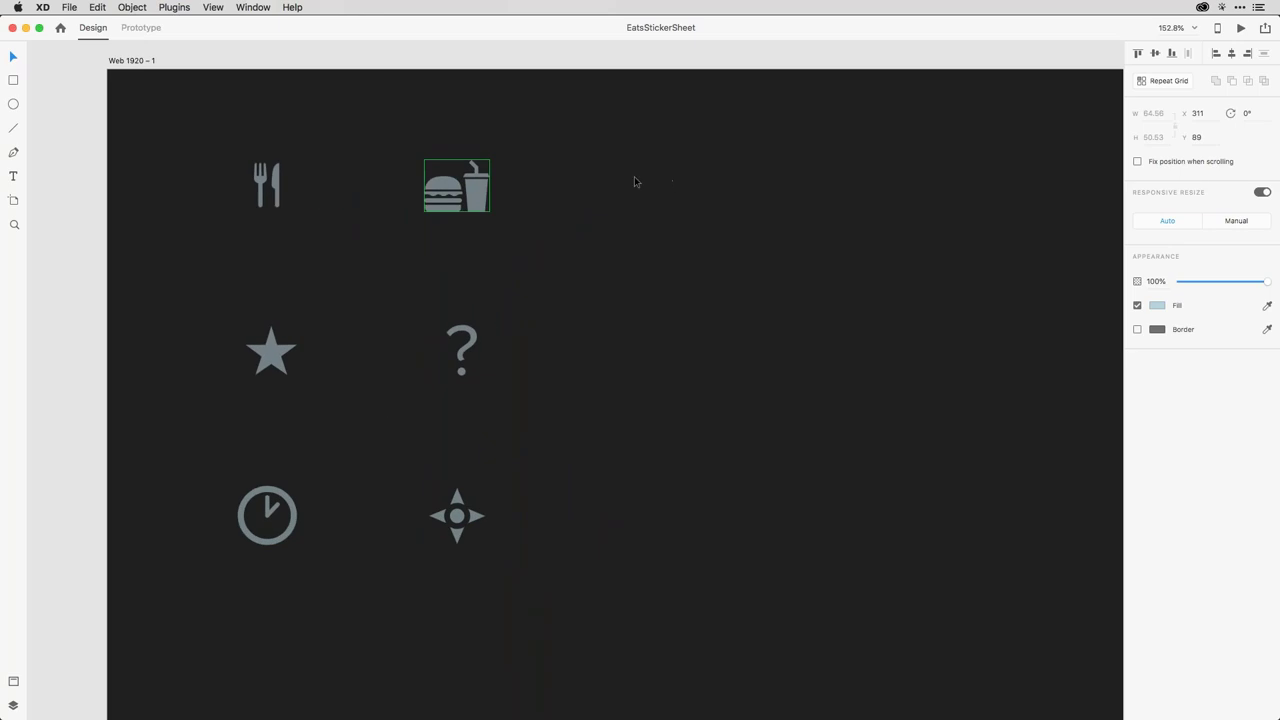
Show the document assets and draw two concentric circles beside the icons, about 99 by 100 and about 54 by 54
{"action": "left_click", "coordinate": [13, 682]}
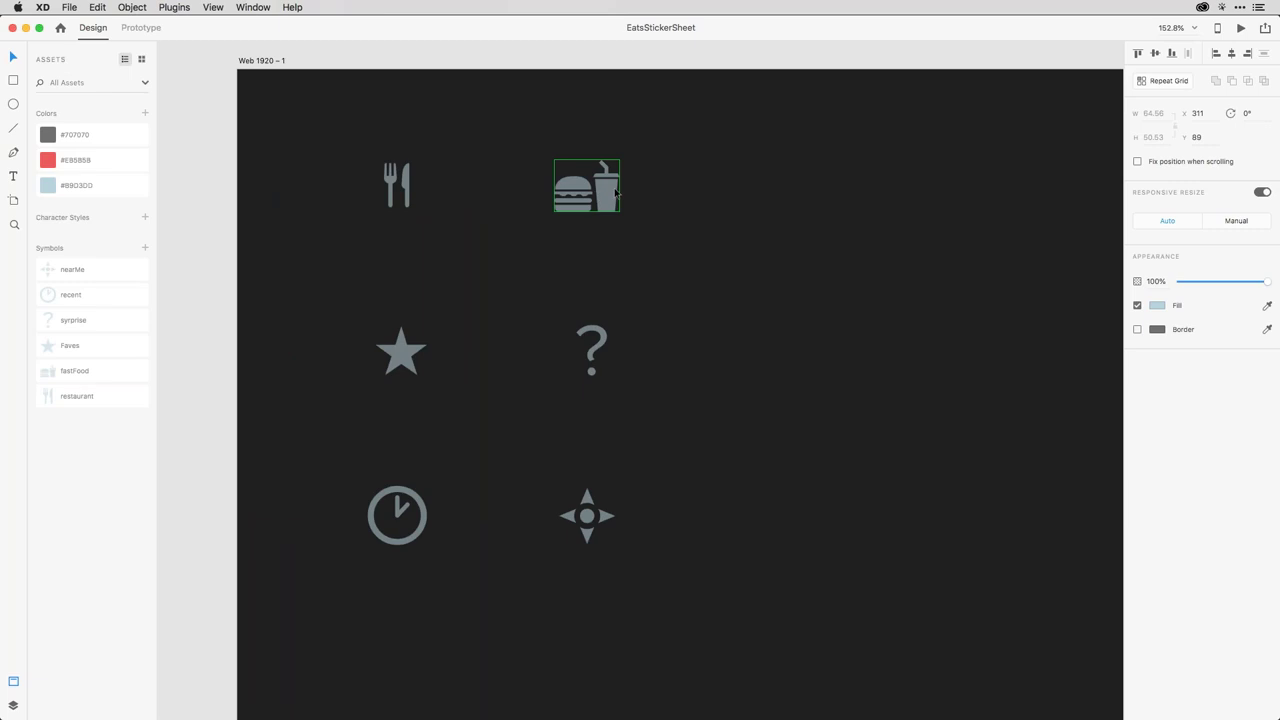
{"action": "left_click", "coordinate": [13, 104]}
{"action": "left_click_drag", "start_coordinate": [808, 190], "coordinate": [914, 295]}
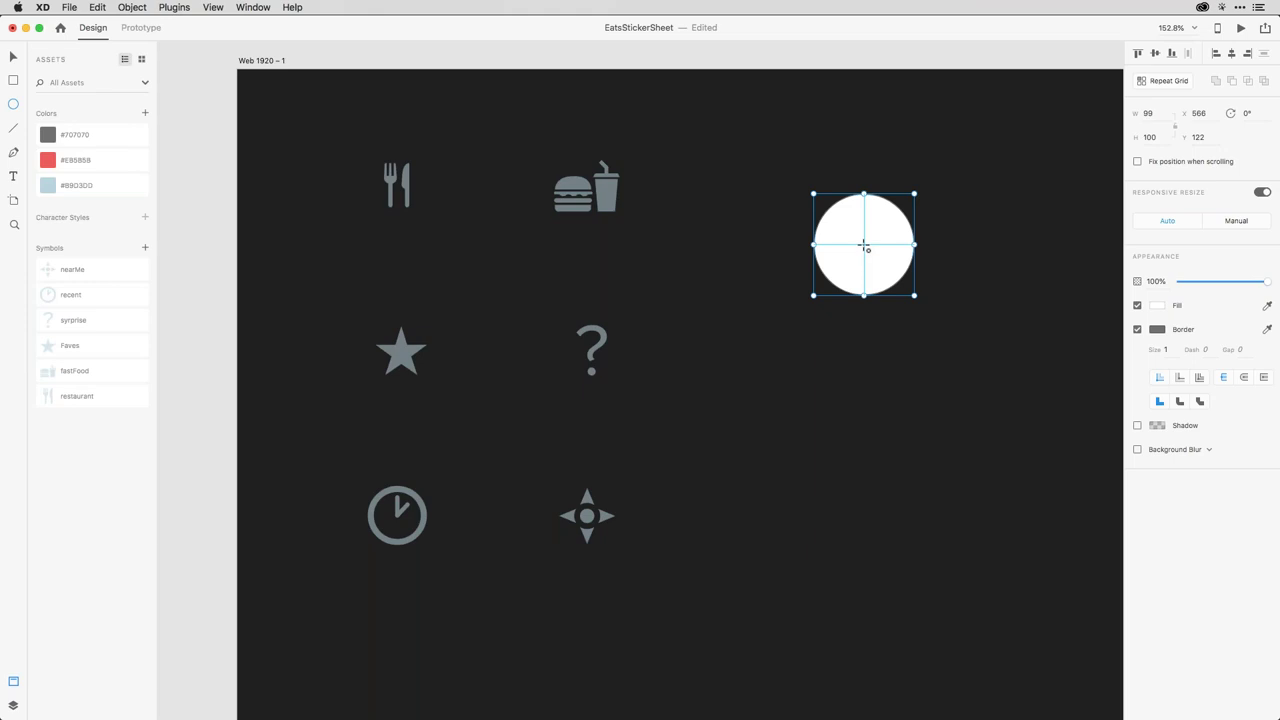
{"action": "left_click_drag", "start_coordinate": [865, 247], "coordinate": [892, 273]}
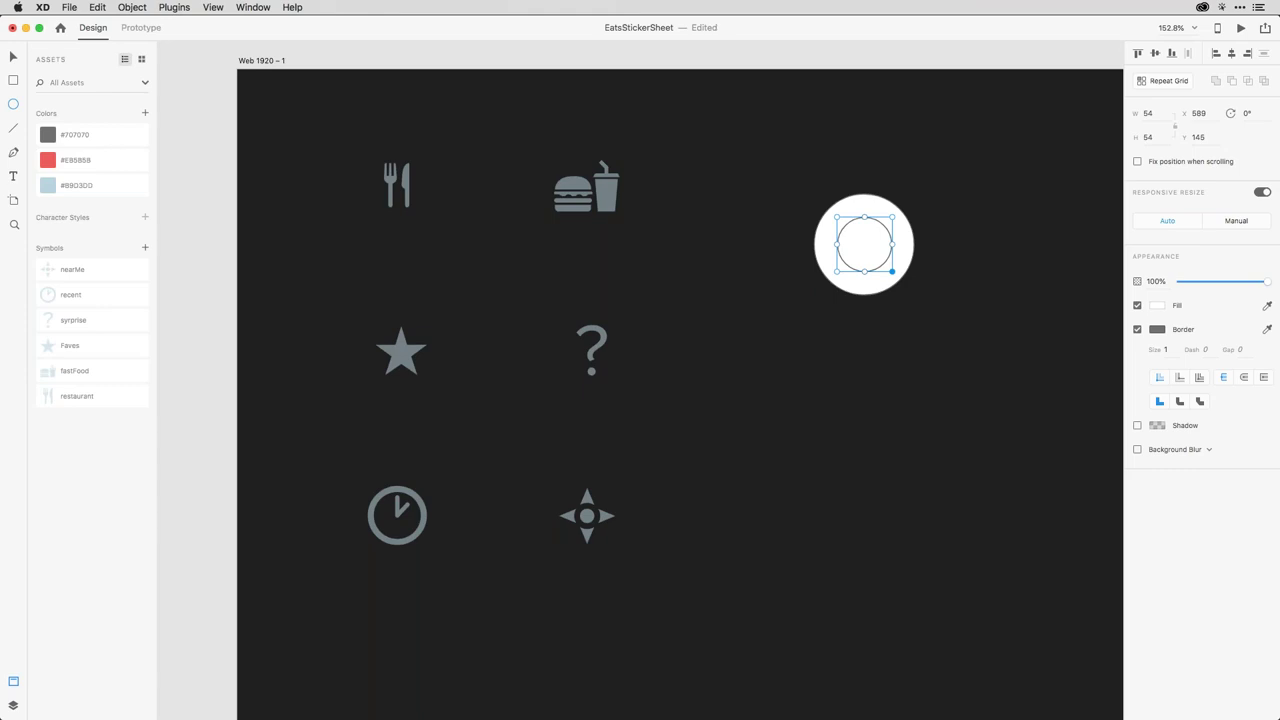
Subtract the inner circle from the outer one and move the resulting hole up and to the right, to about X 599, Y 137
{"action": "left_click_drag", "start_coordinate": [938, 233], "coordinate": [868, 255]}
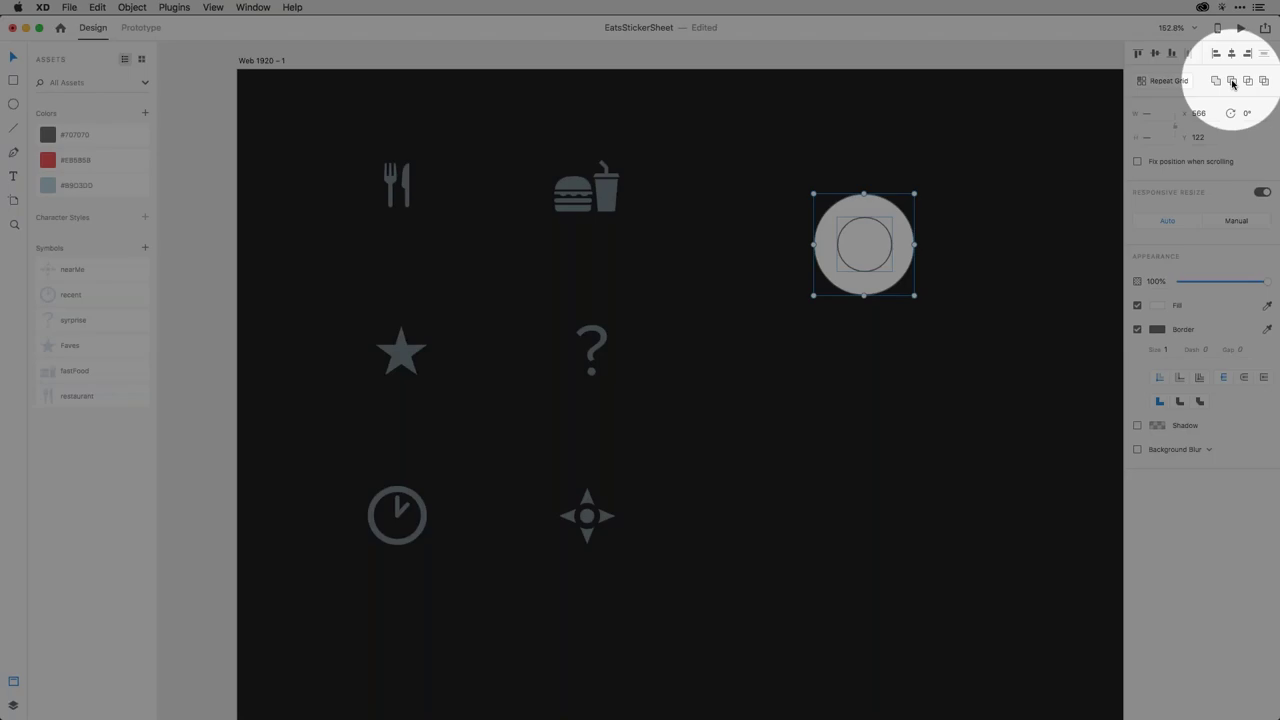
{"action": "left_click", "coordinate": [1232, 82]}
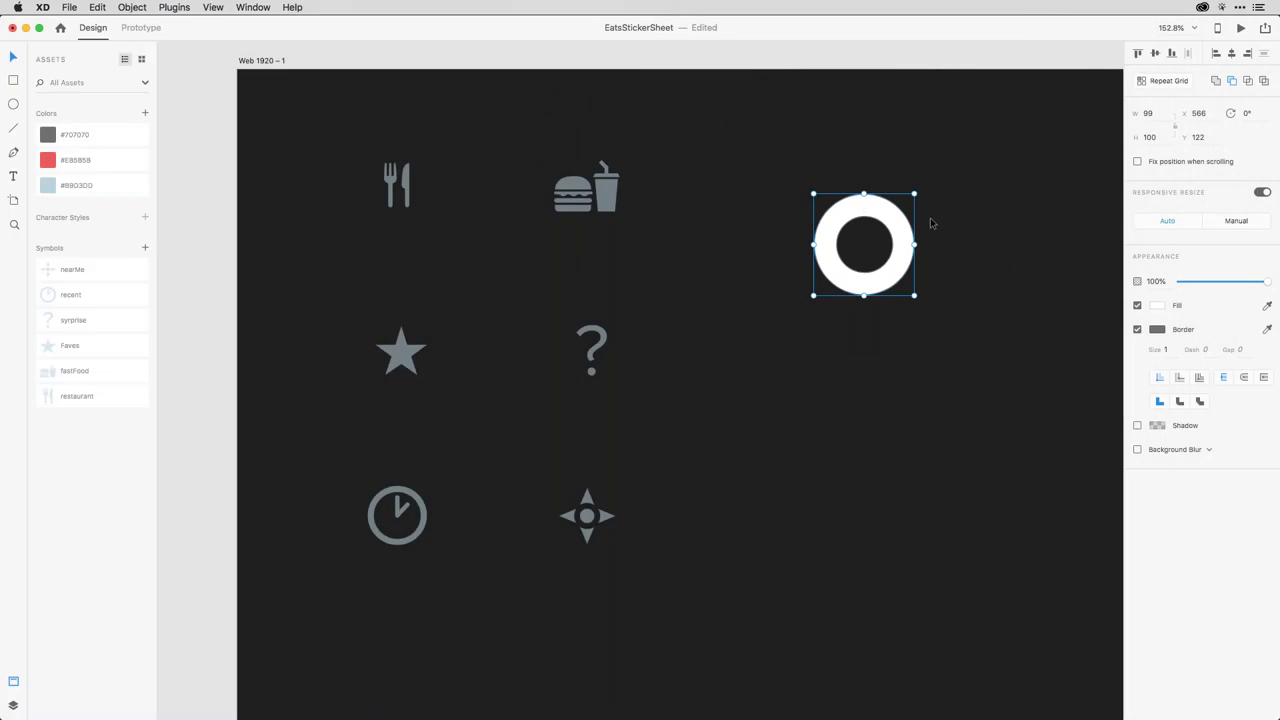
{"action": "double_click", "coordinate": [887, 231]}
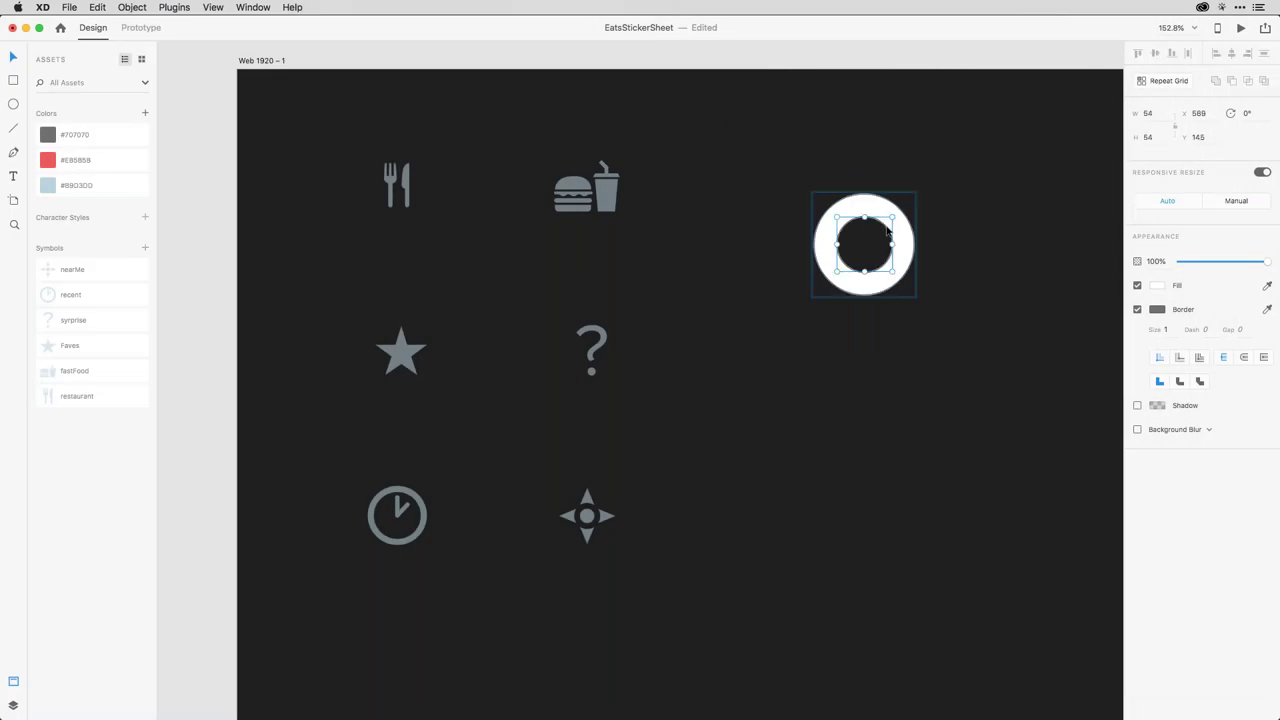
{"action": "mouse_move", "coordinate": [887, 231]}
{"action": "left_mouse_down"}
{"action": "mouse_move", "coordinate": [878, 236]}
{"action": "mouse_move", "coordinate": [897, 222]}
{"action": "left_mouse_up"}
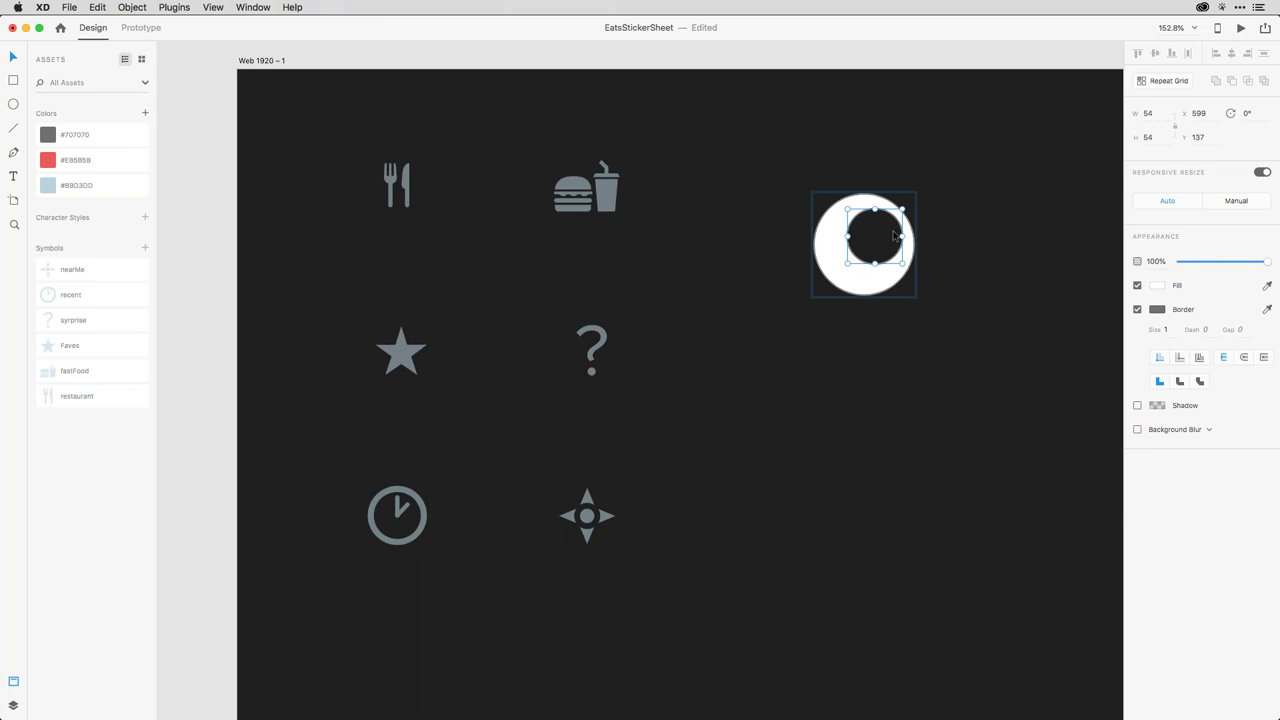
{"action": "left_click", "coordinate": [931, 235]}
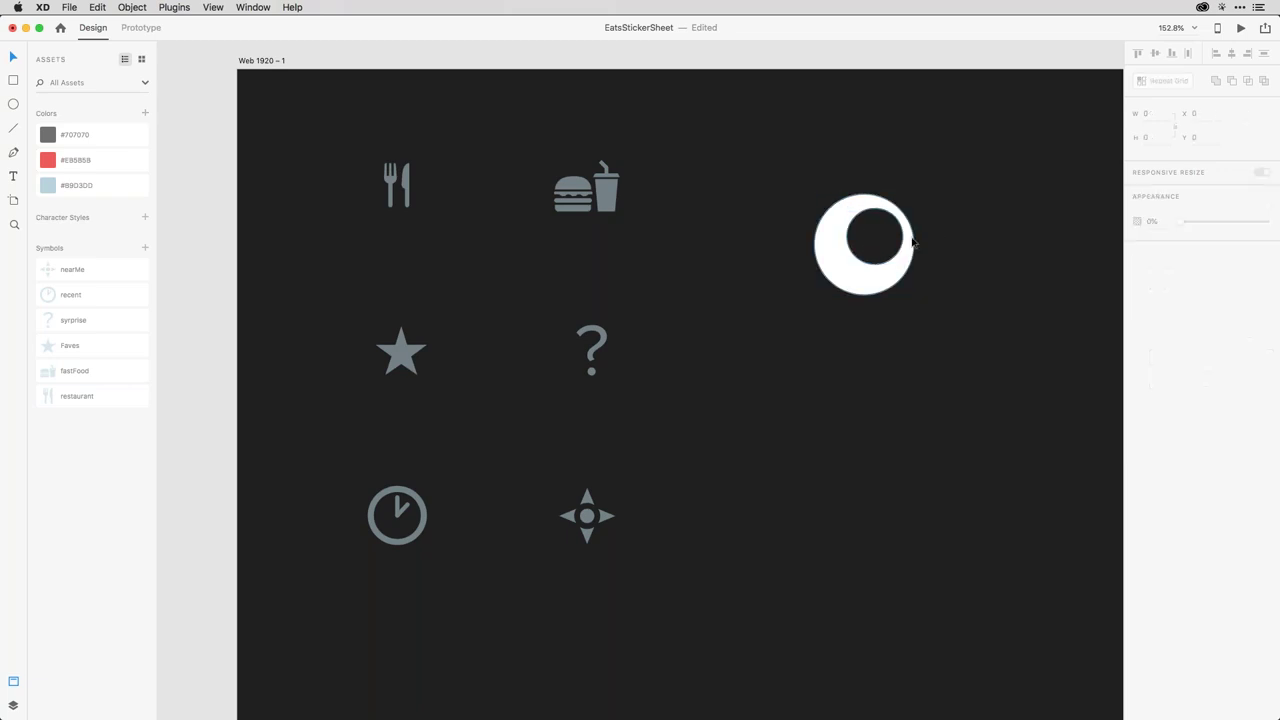
Add the white circle with the off-centre hole to the document's symbols
{"action": "left_click", "coordinate": [903, 265]}
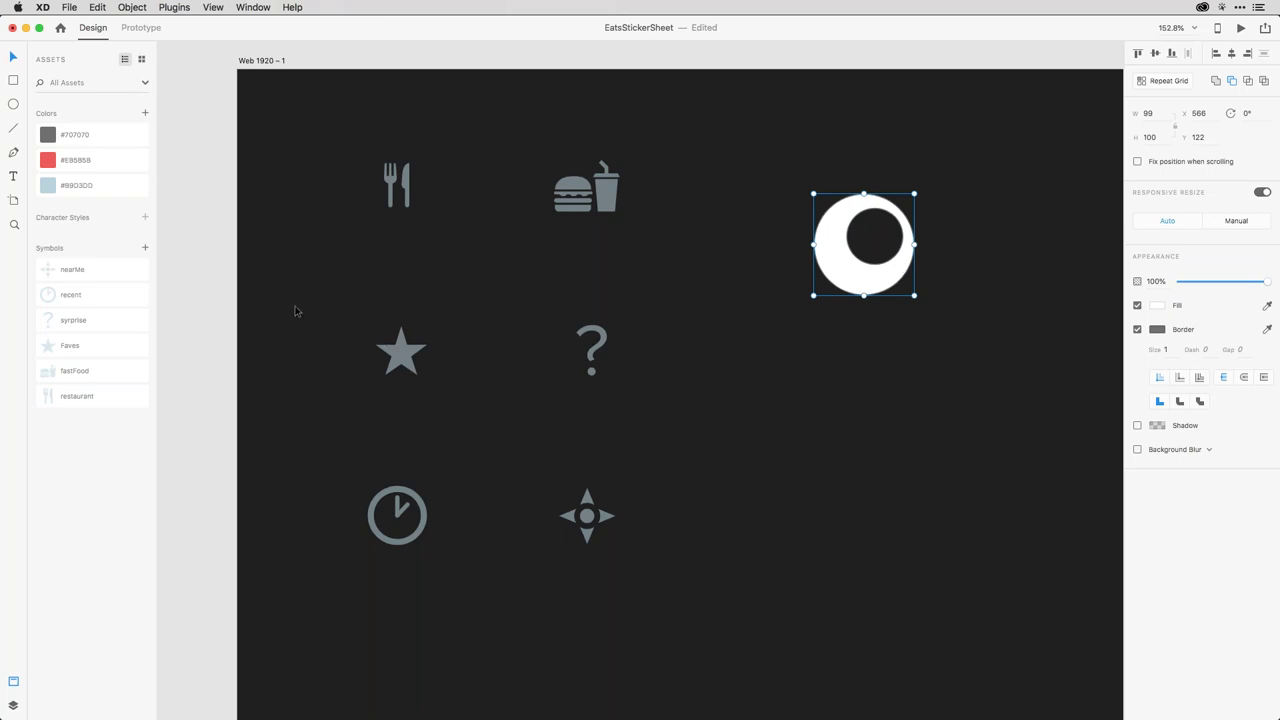
{"action": "left_click", "coordinate": [145, 248]}
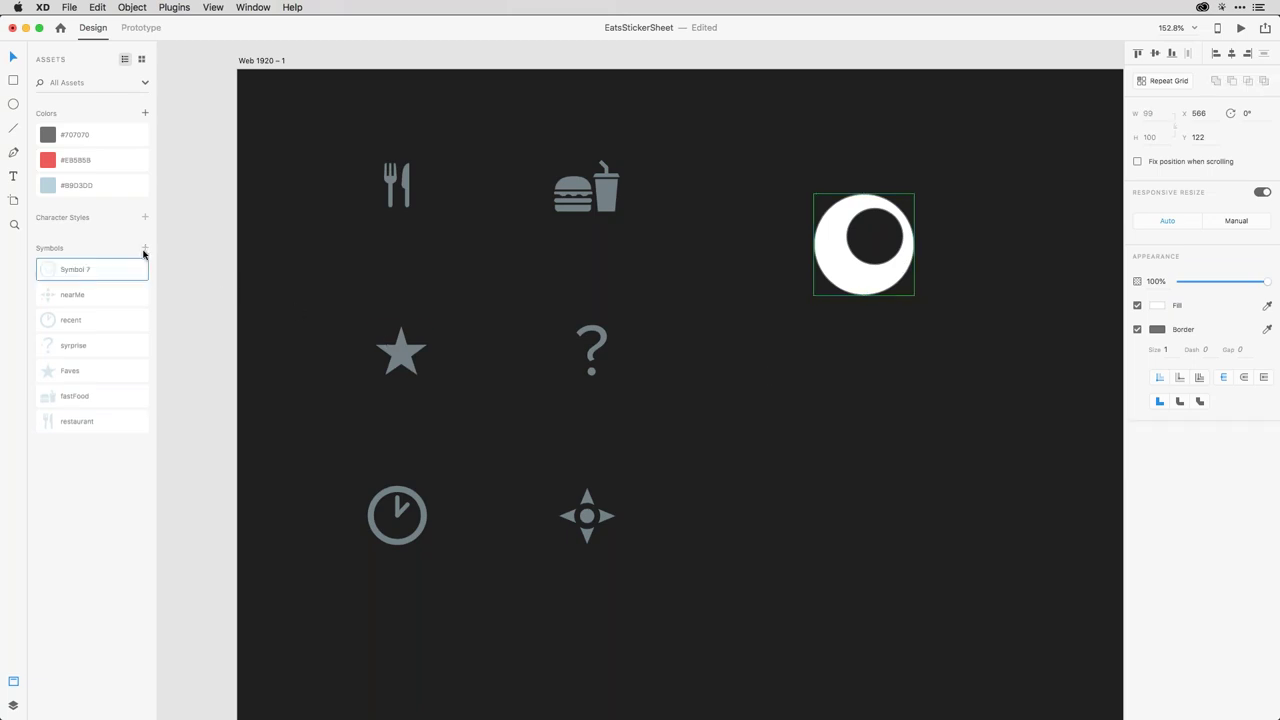
Remove the new circle symbol from the document's symbols and delete the circle with the off-centre hole from the artboard
{"action": "double_click", "coordinate": [80, 271]}
{"action": "key", "text": "Return"}
{"action": "key", "text": "Delete"}
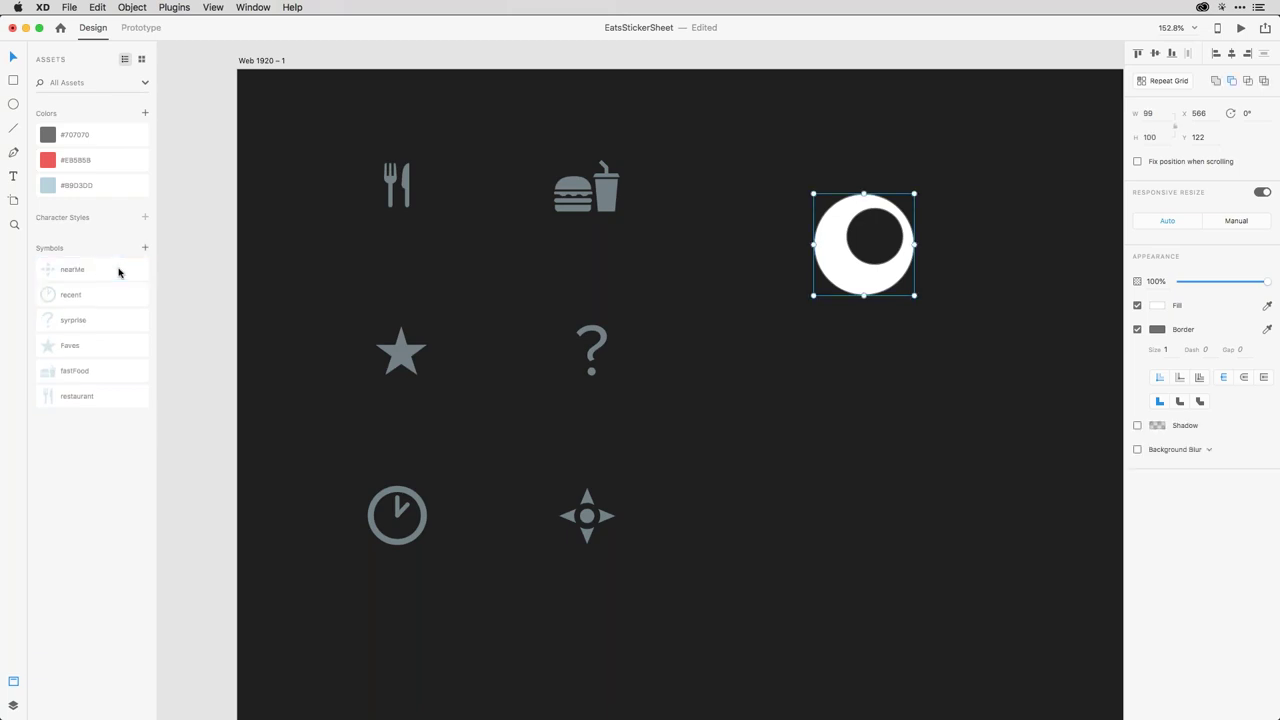
{"action": "key", "text": "Delete"}
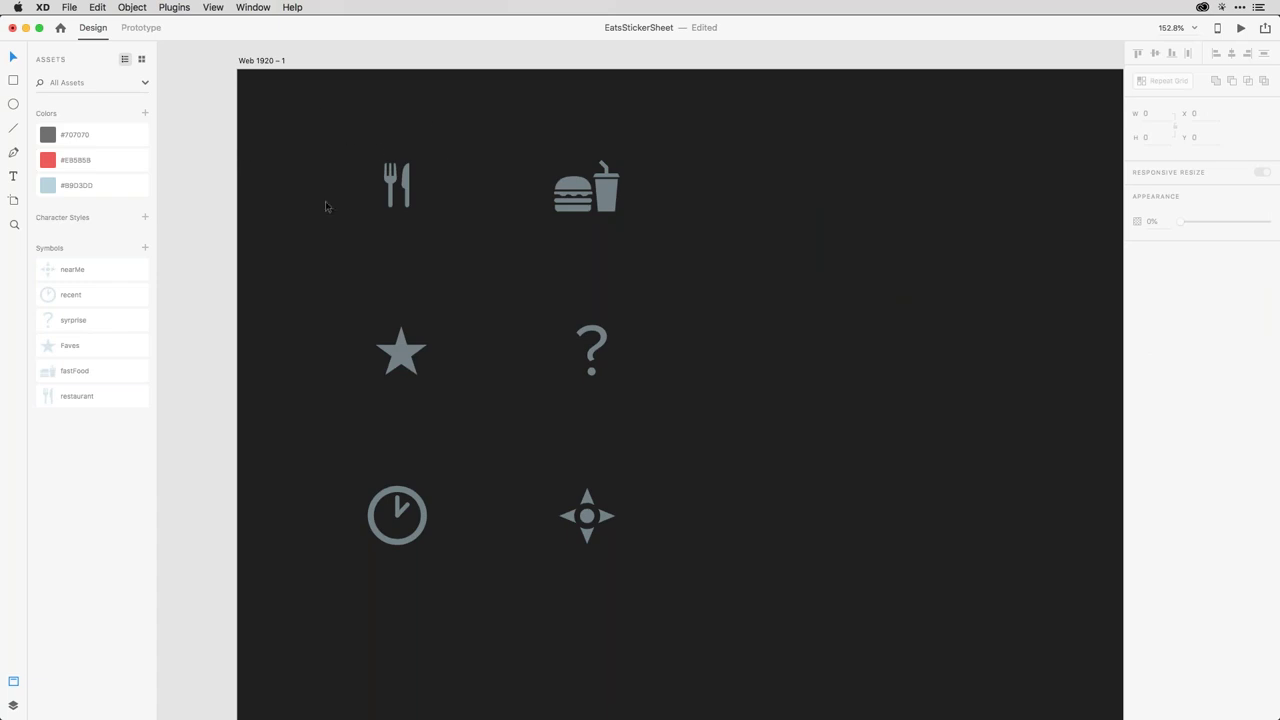
Copy all six sticker sheet icons and paste them over the coloured tiles of the Home artboard in eatsAppStartBenQ, at X 66, Y 234
{"action": "left_click", "coordinate": [405, 182]}
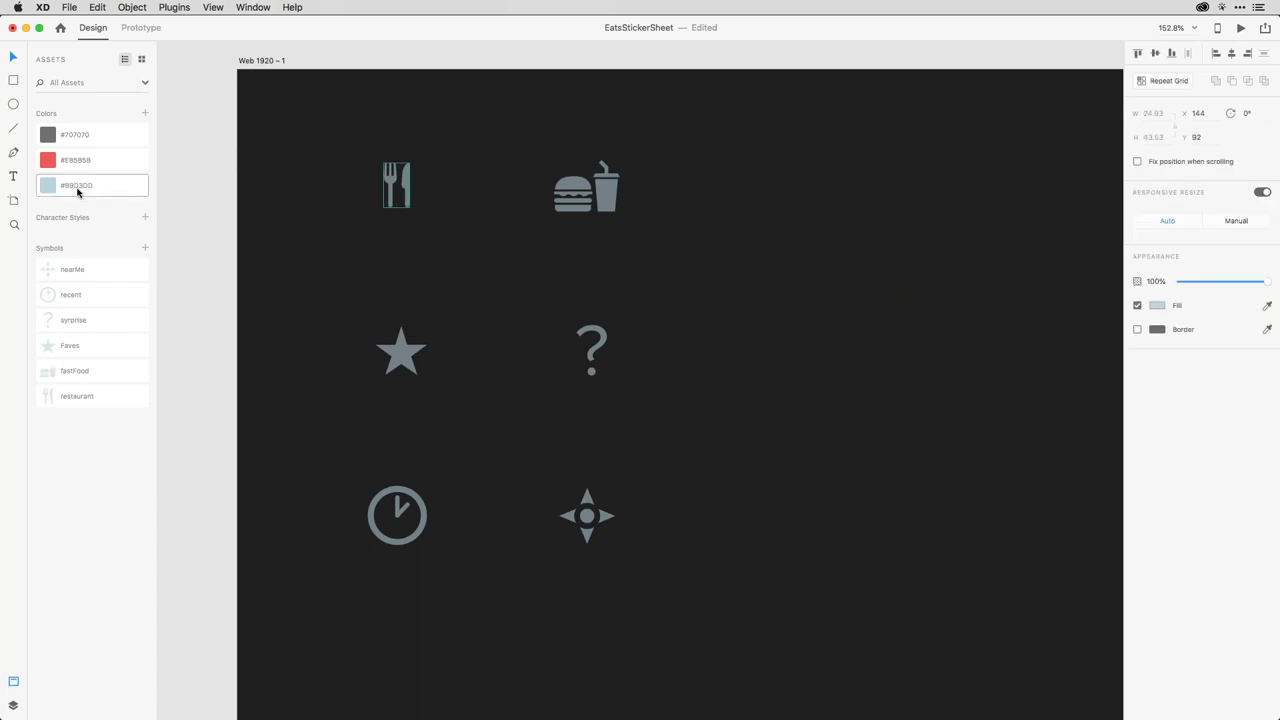
{"action": "left_click_drag", "start_coordinate": [322, 136], "coordinate": [689, 567]}
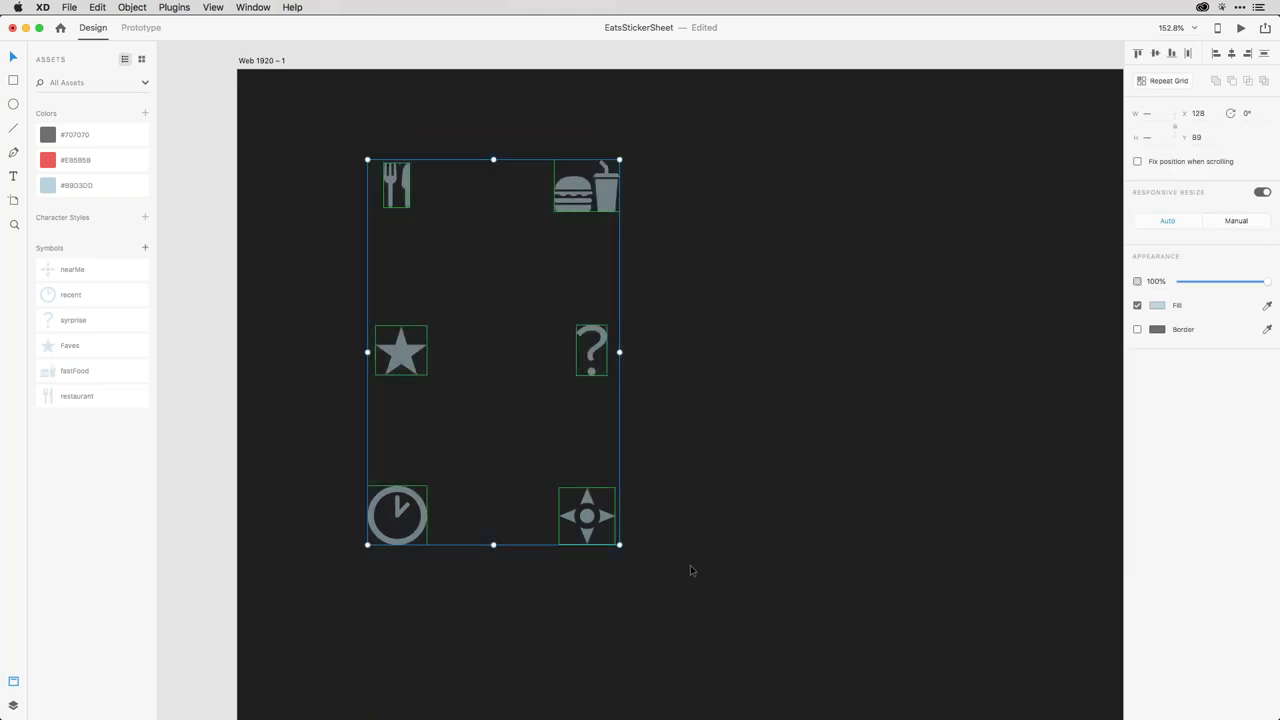
{"action": "left_click", "coordinate": [113, 163]}
{"action": "left_click", "coordinate": [114, 186]}
{"action": "left_click", "coordinate": [253, 8]}
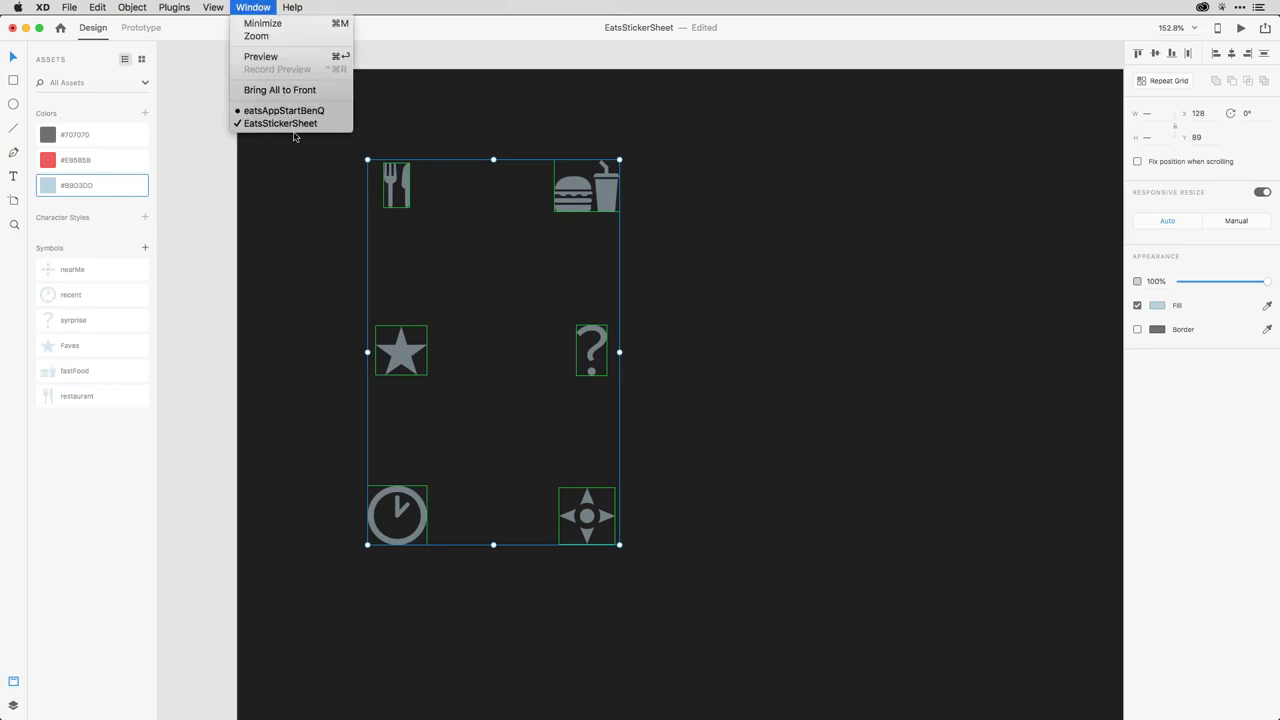
{"action": "left_click", "coordinate": [310, 111]}
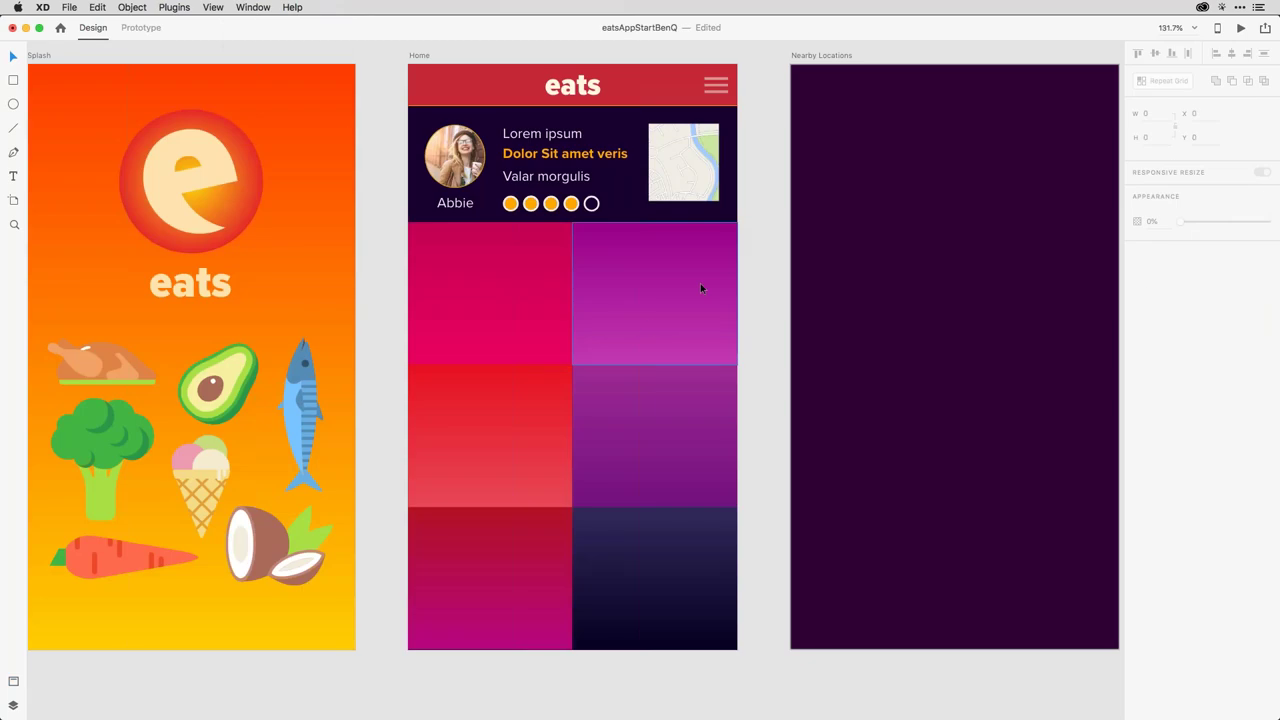
{"action": "key", "text": "super+v"}
{"action": "left_click_drag", "start_coordinate": [673, 255], "coordinate": [676, 304]}
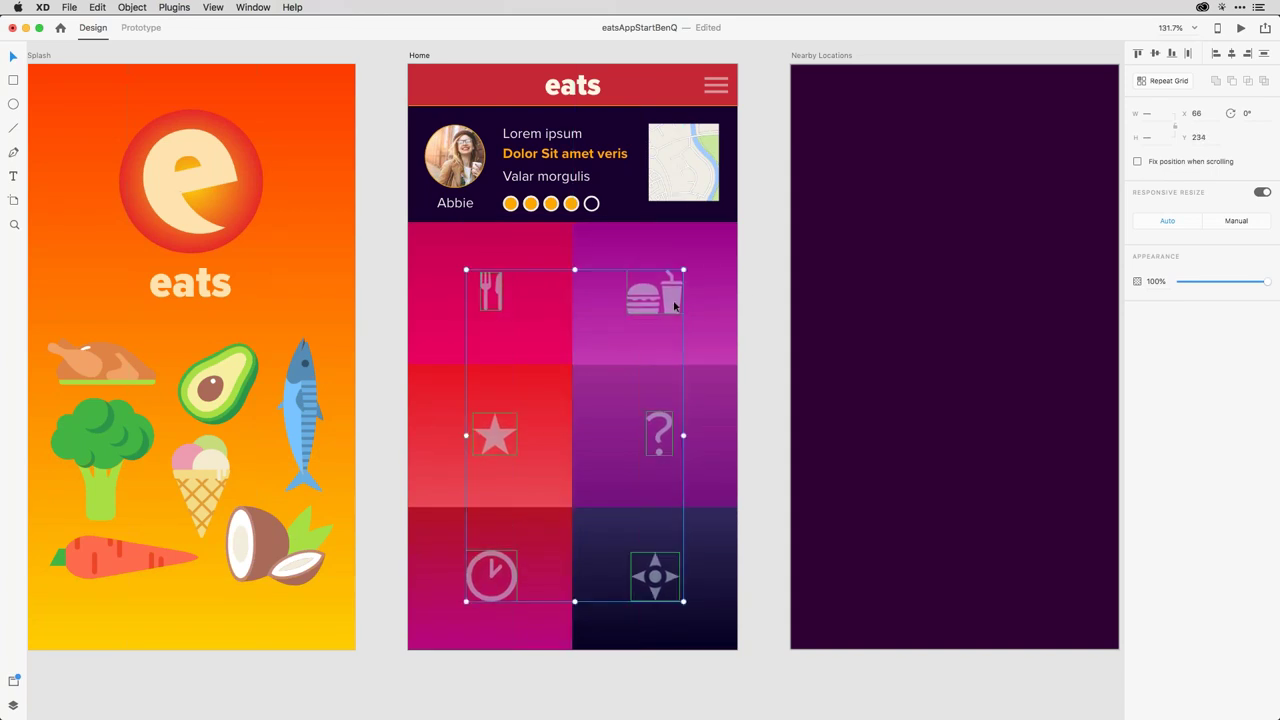
{"action": "left_click", "coordinate": [772, 291]}
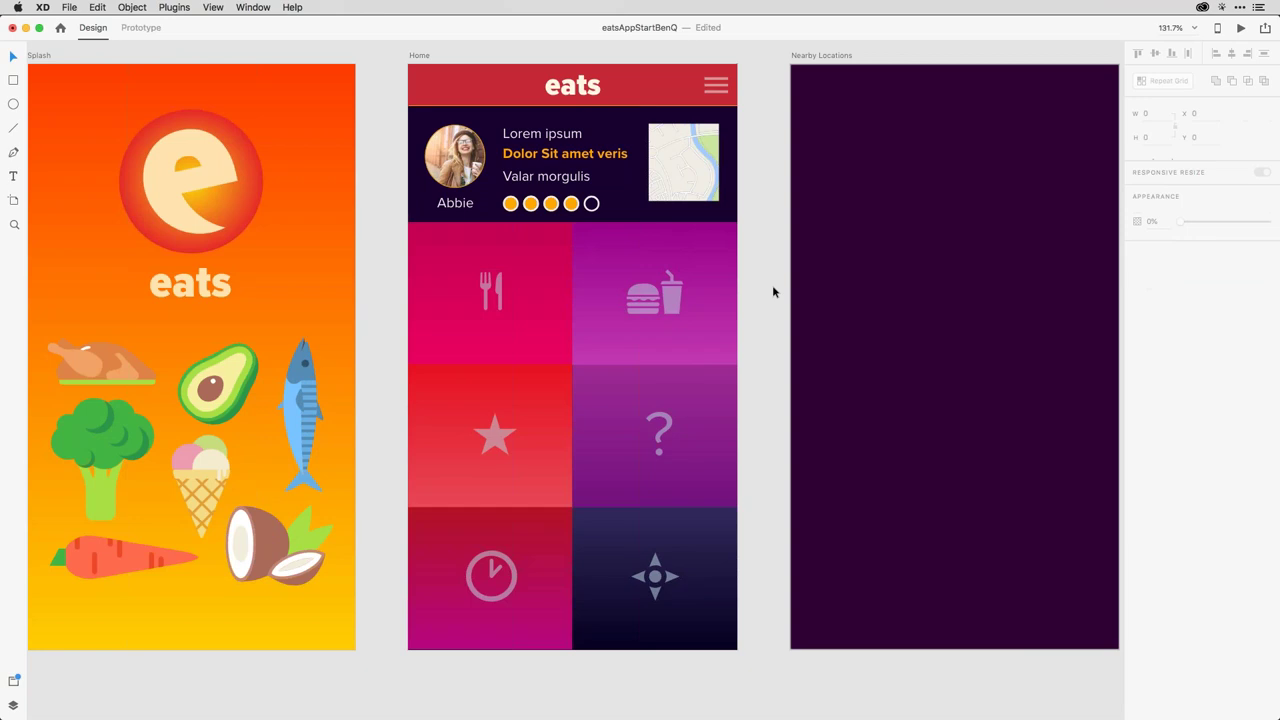
Inspect the linked burger-and-drink symbol on the Home artboard and return to the EatsStickerSheet document
{"action": "double_click", "coordinate": [665, 298]}
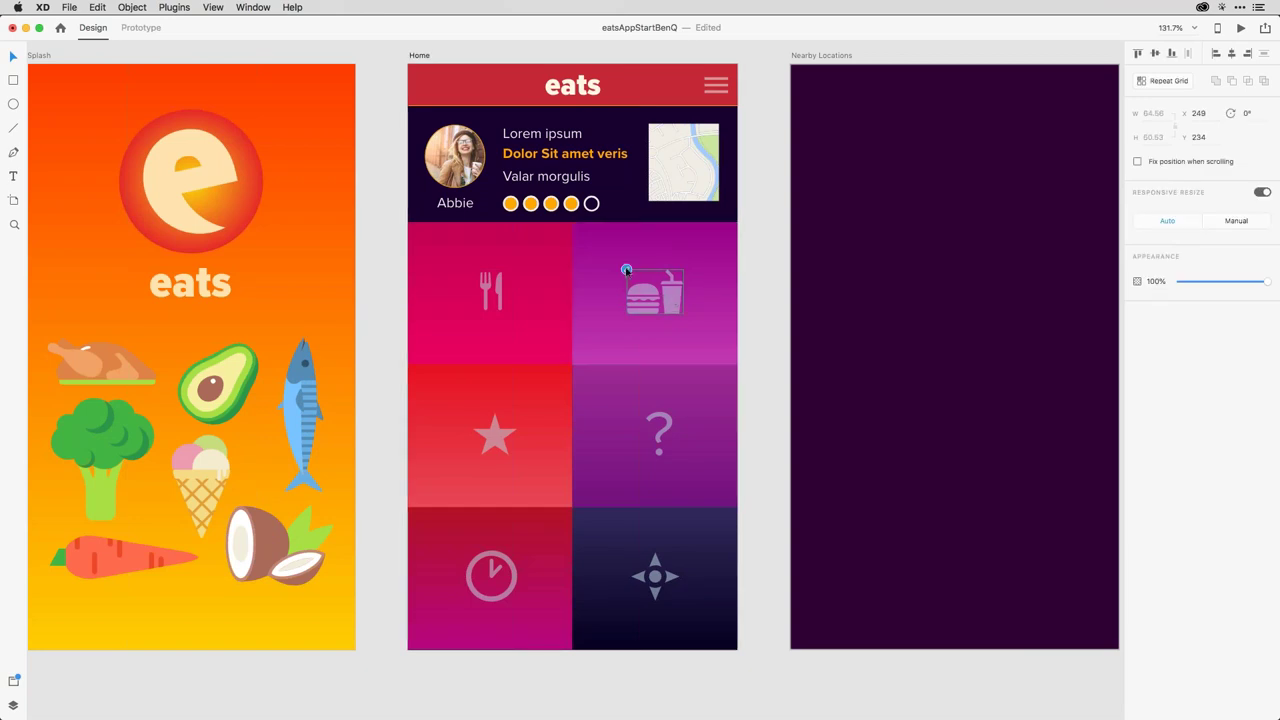
{"action": "left_click", "coordinate": [753, 253]}
{"action": "left_click", "coordinate": [265, 6]}
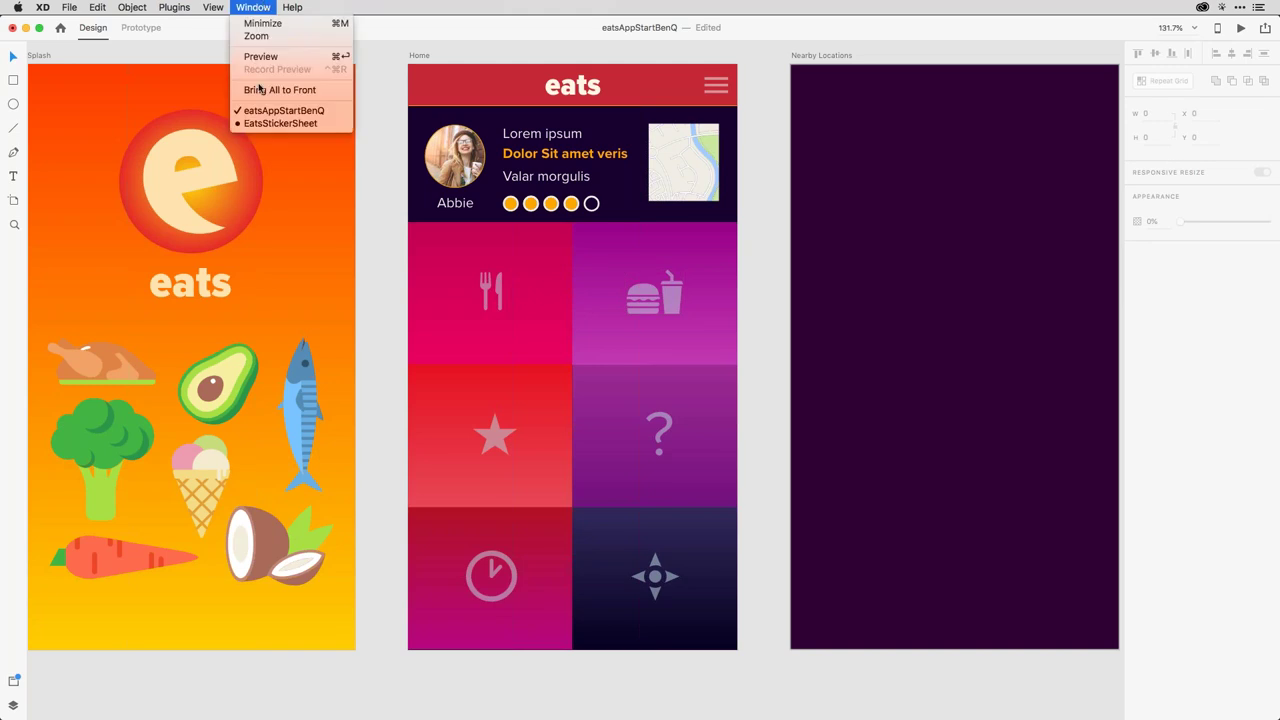
{"action": "left_click", "coordinate": [263, 128]}
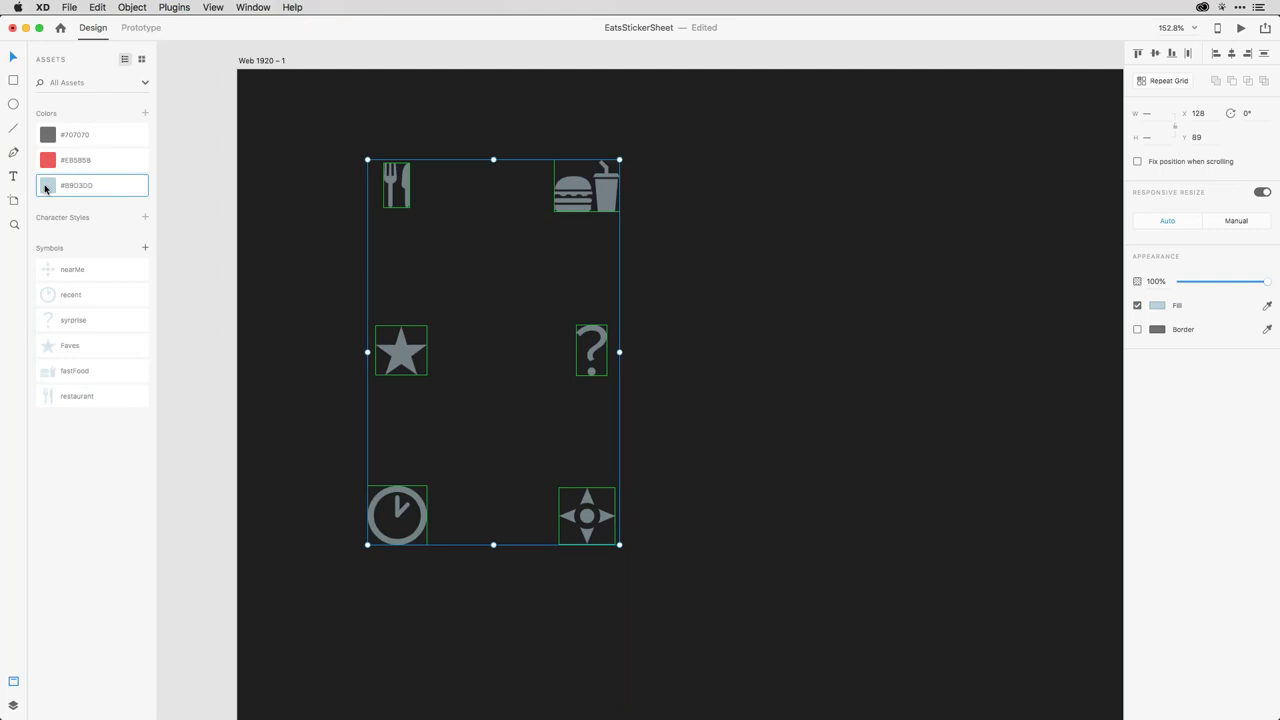
Change the icons' light blue colour asset to pink #F2B4DF and save the sticker sheet
{"action": "right_click", "coordinate": [45, 188]}
{"action": "left_click", "coordinate": [64, 204]}
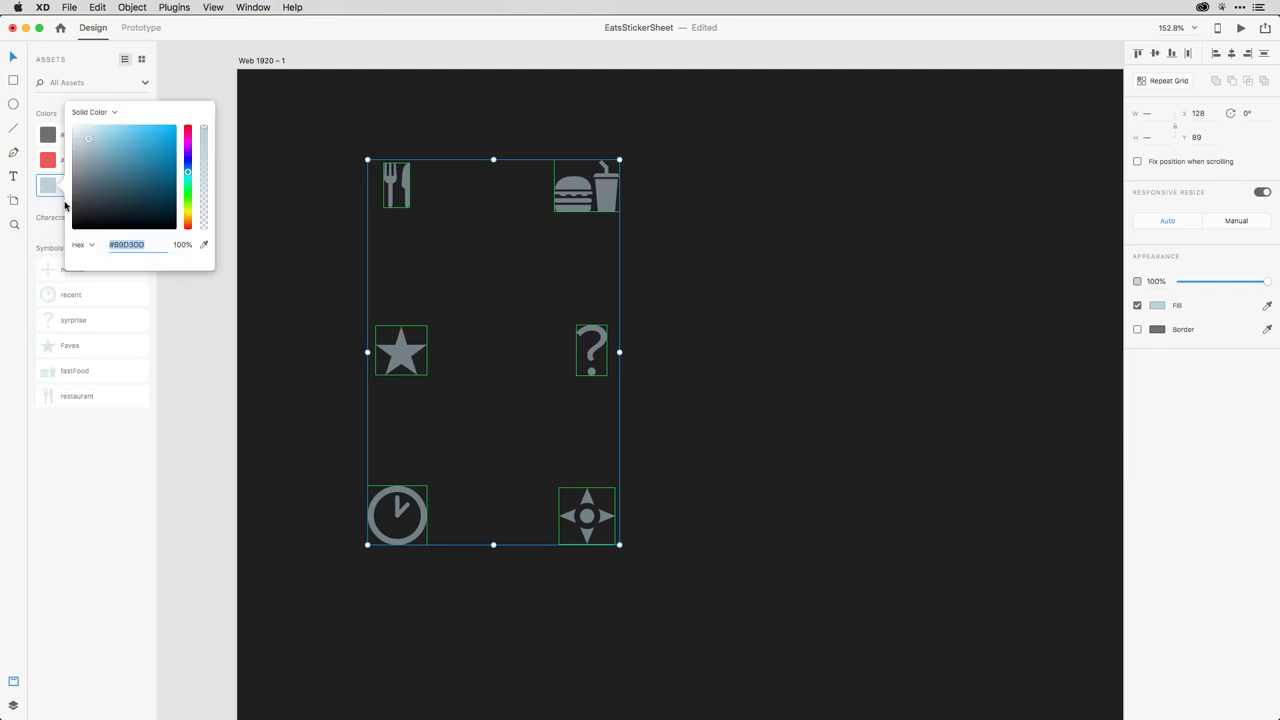
{"action": "left_click_drag", "start_coordinate": [187, 174], "coordinate": [99, 134]}
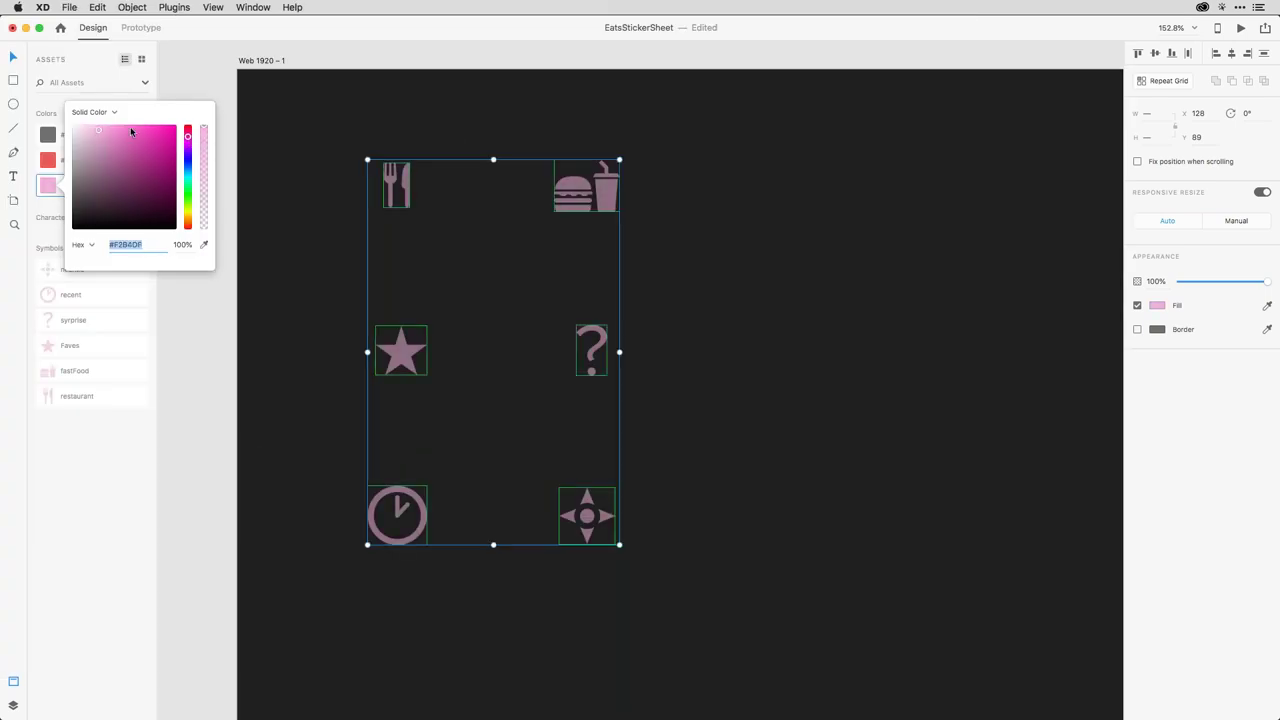
{"action": "left_click", "coordinate": [49, 186]}
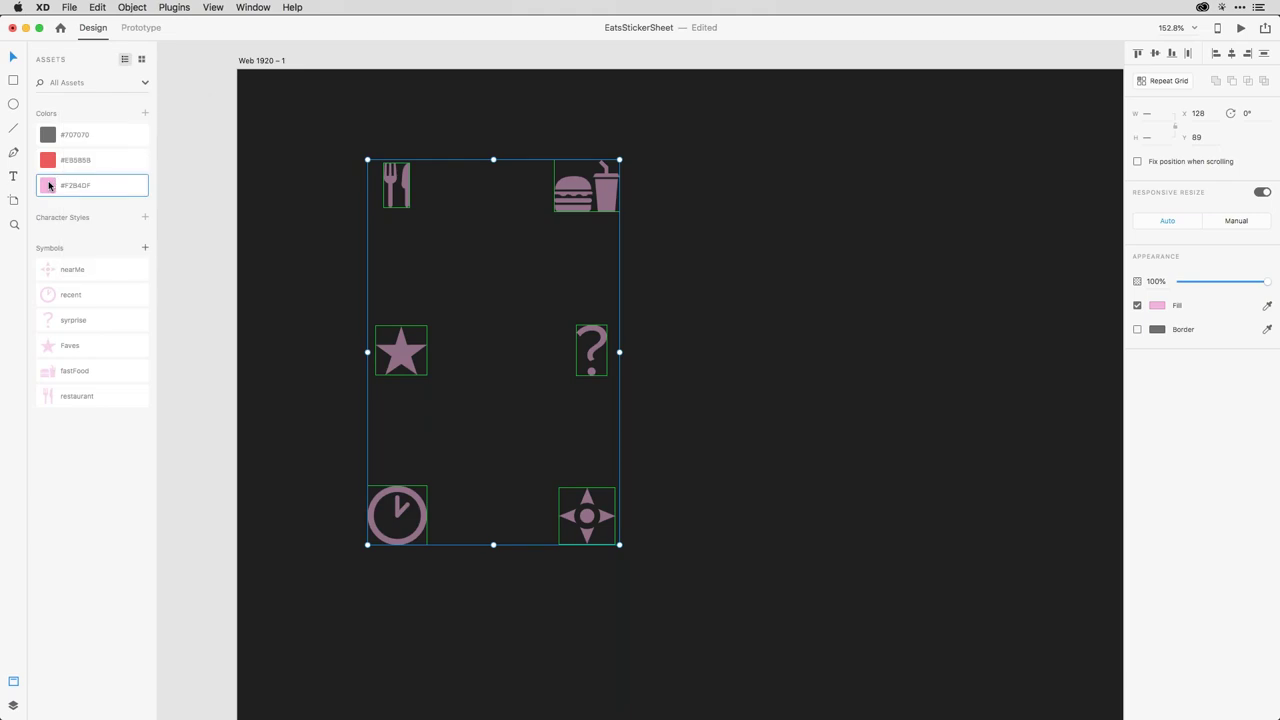
{"action": "key", "text": "super+s"}
Check the linked icons on the Home artboard in eatsAppStartBenQ and go back to EatsStickerSheet
{"action": "left_click", "coordinate": [253, 7]}
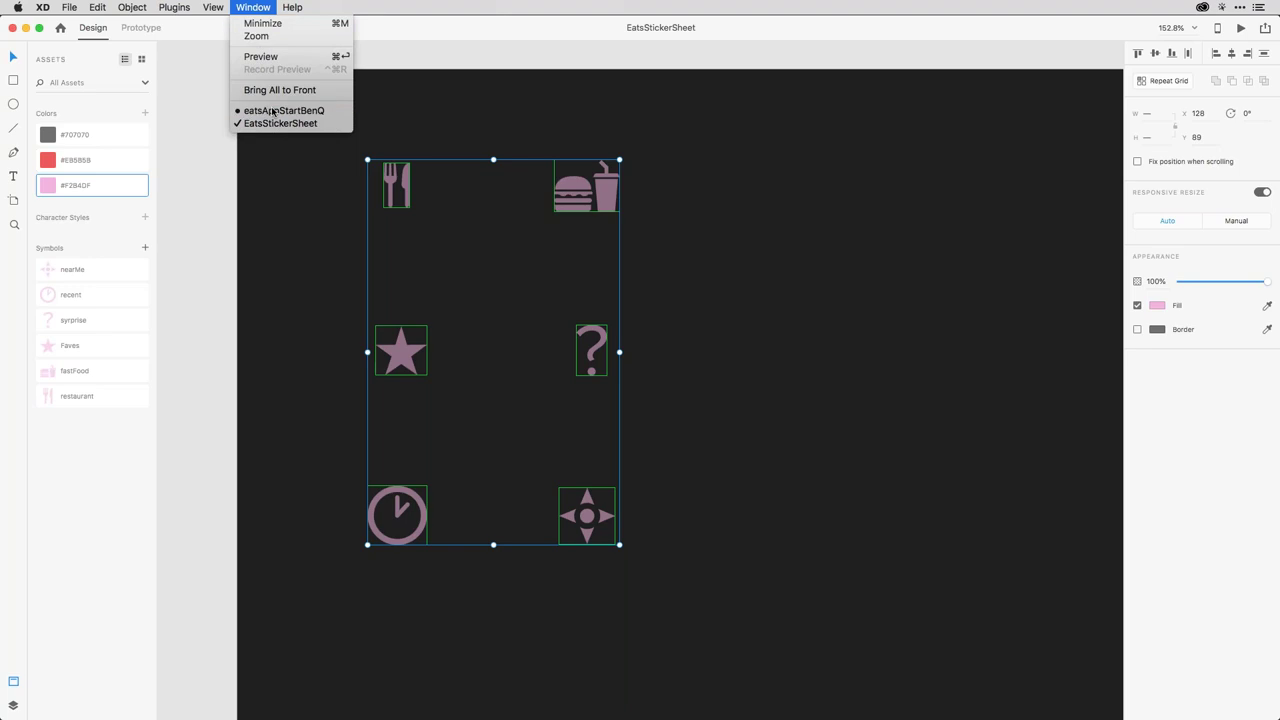
{"action": "left_click", "coordinate": [272, 106]}
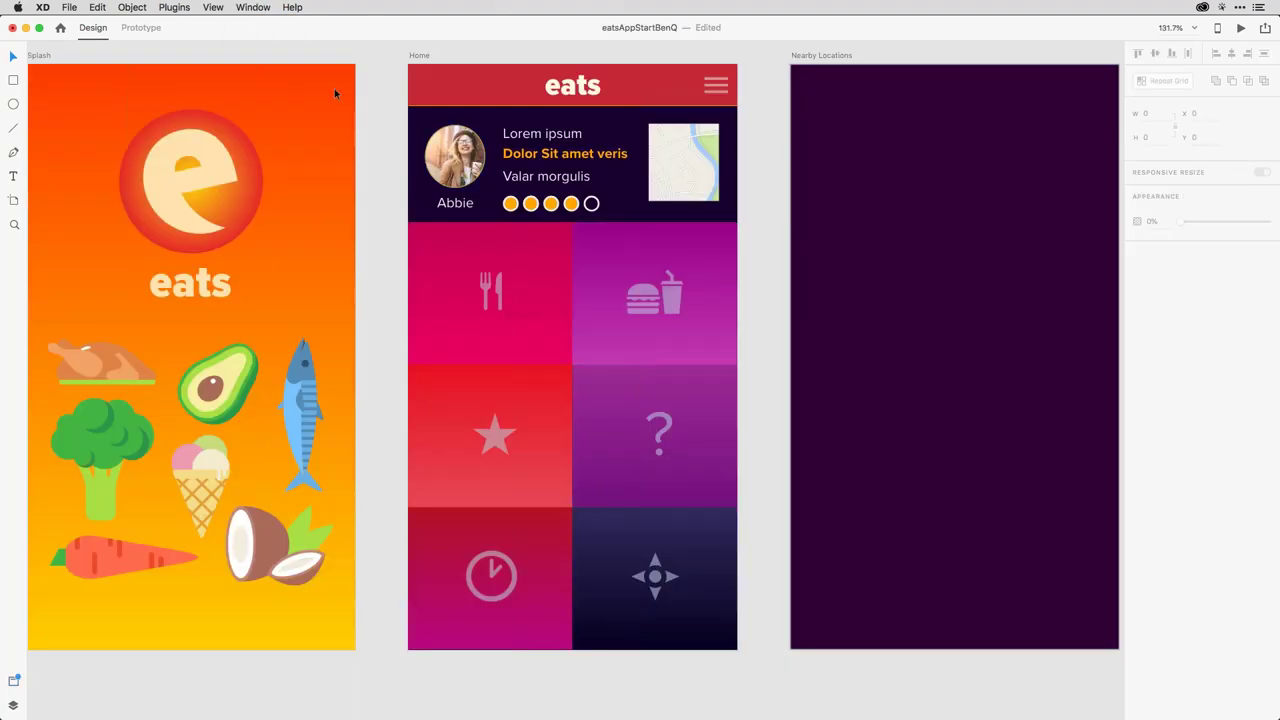
{"action": "left_click", "coordinate": [253, 7]}
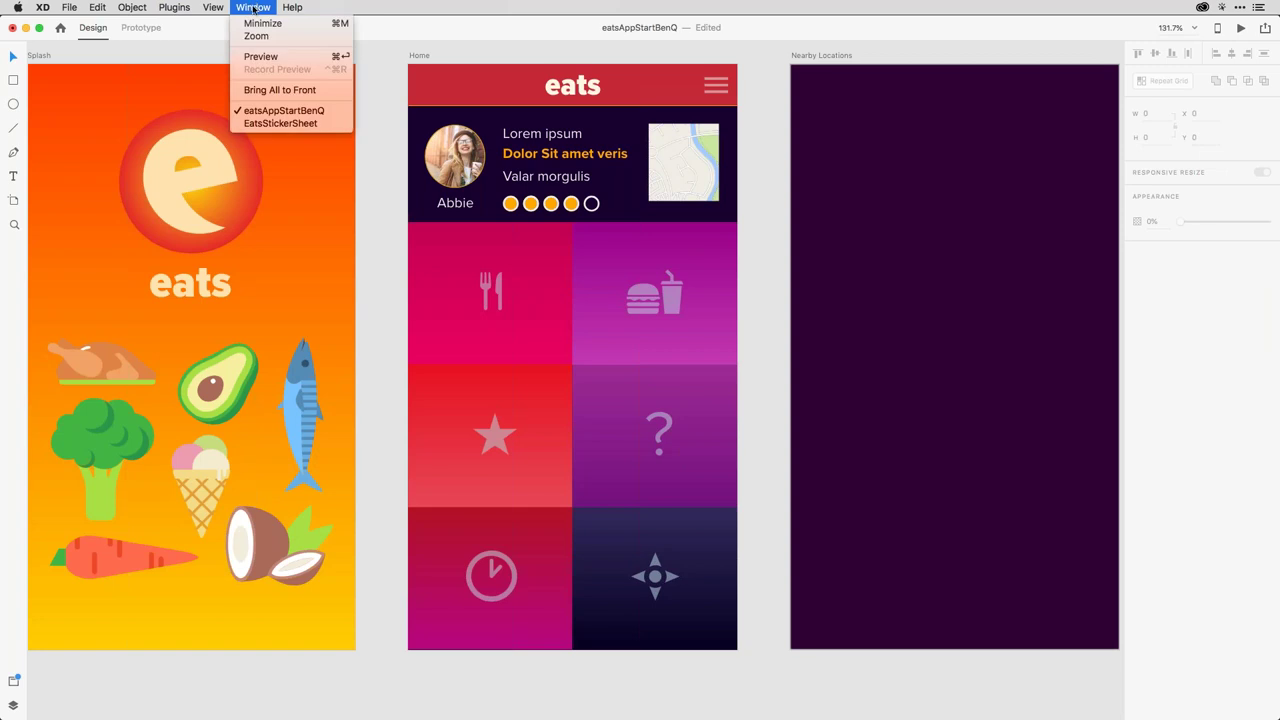
{"action": "left_click", "coordinate": [280, 123]}
Change the icons' pink colour asset to cyan #00F5FF, and switch to eatsAppStartBenQ after saving the sticker sheet
{"action": "right_click", "coordinate": [54, 190]}
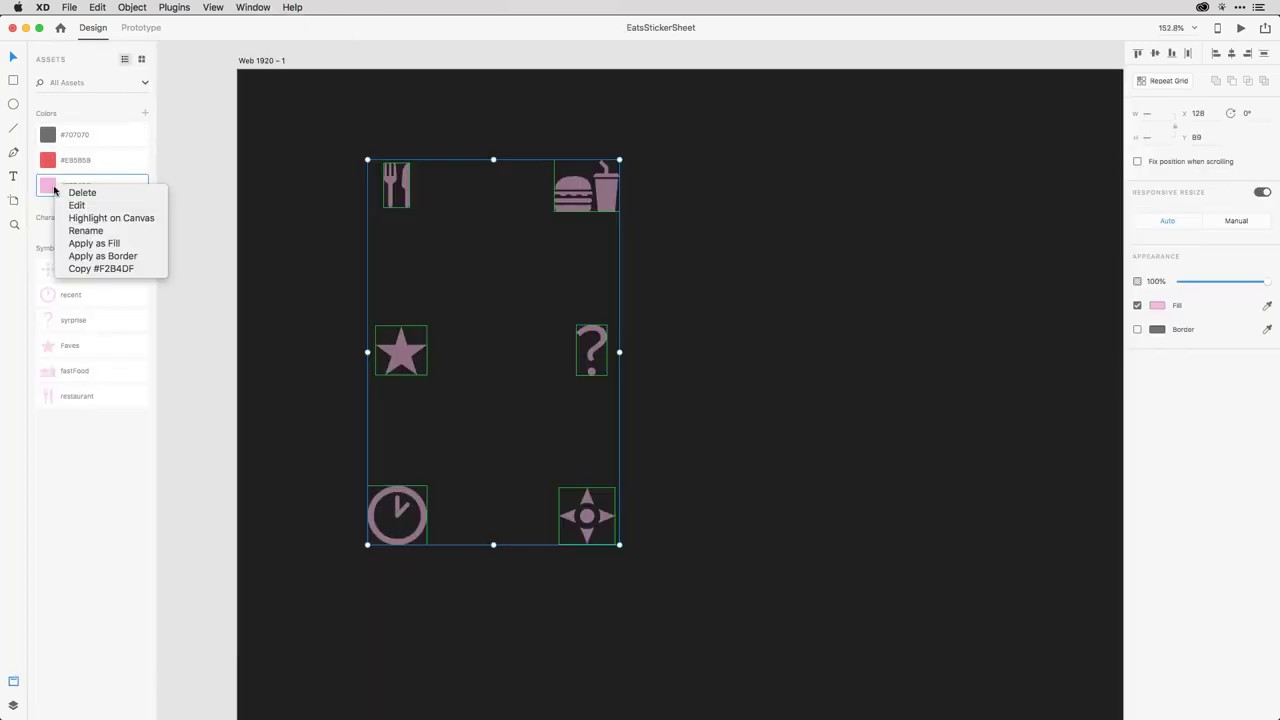
{"action": "left_click", "coordinate": [73, 203]}
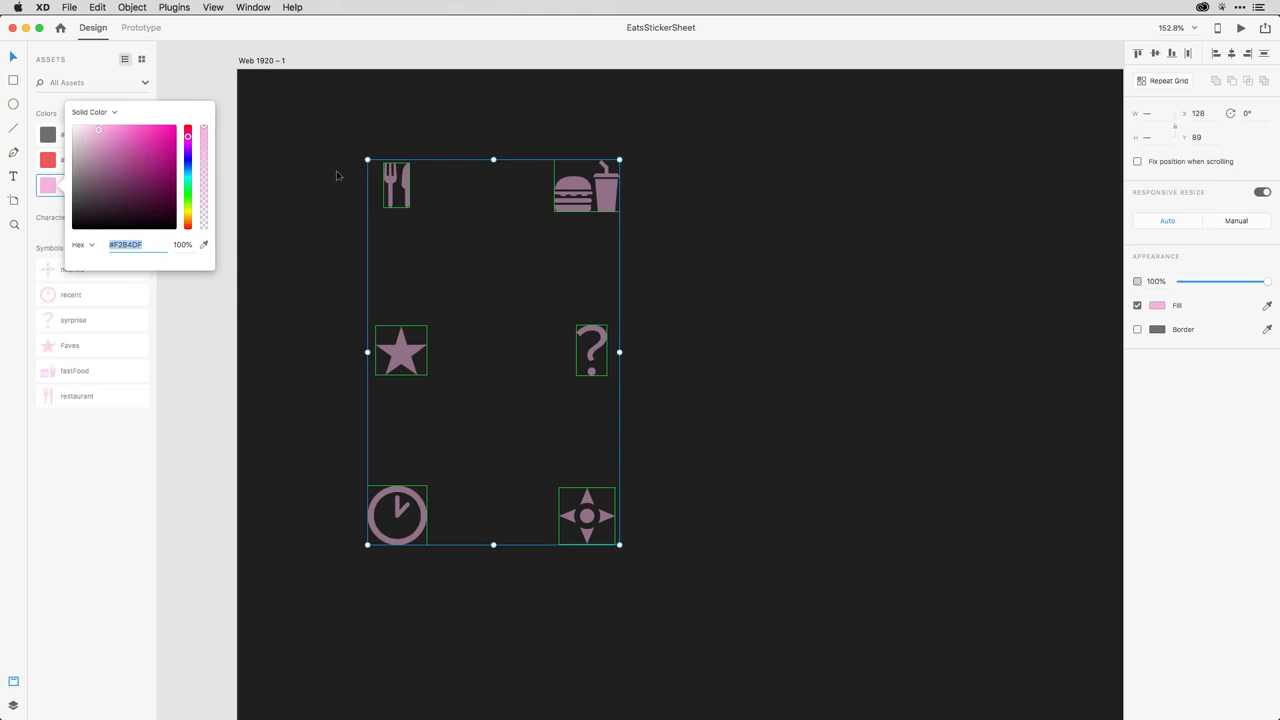
{"action": "left_click", "coordinate": [188, 178]}
{"action": "mouse_move", "coordinate": [116, 142]}
{"action": "left_mouse_down"}
{"action": "mouse_move", "coordinate": [159, 139]}
{"action": "mouse_move", "coordinate": [223, 38]}
{"action": "left_mouse_up"}
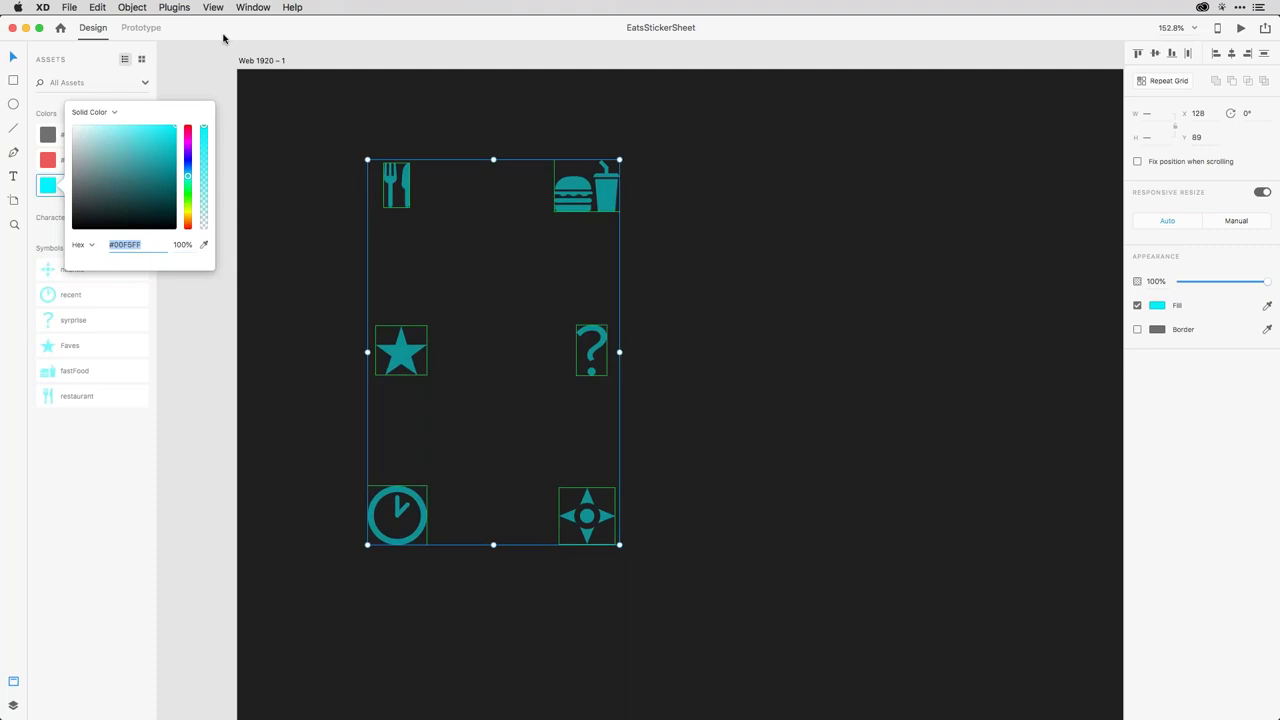
{"action": "left_click", "coordinate": [229, 57]}
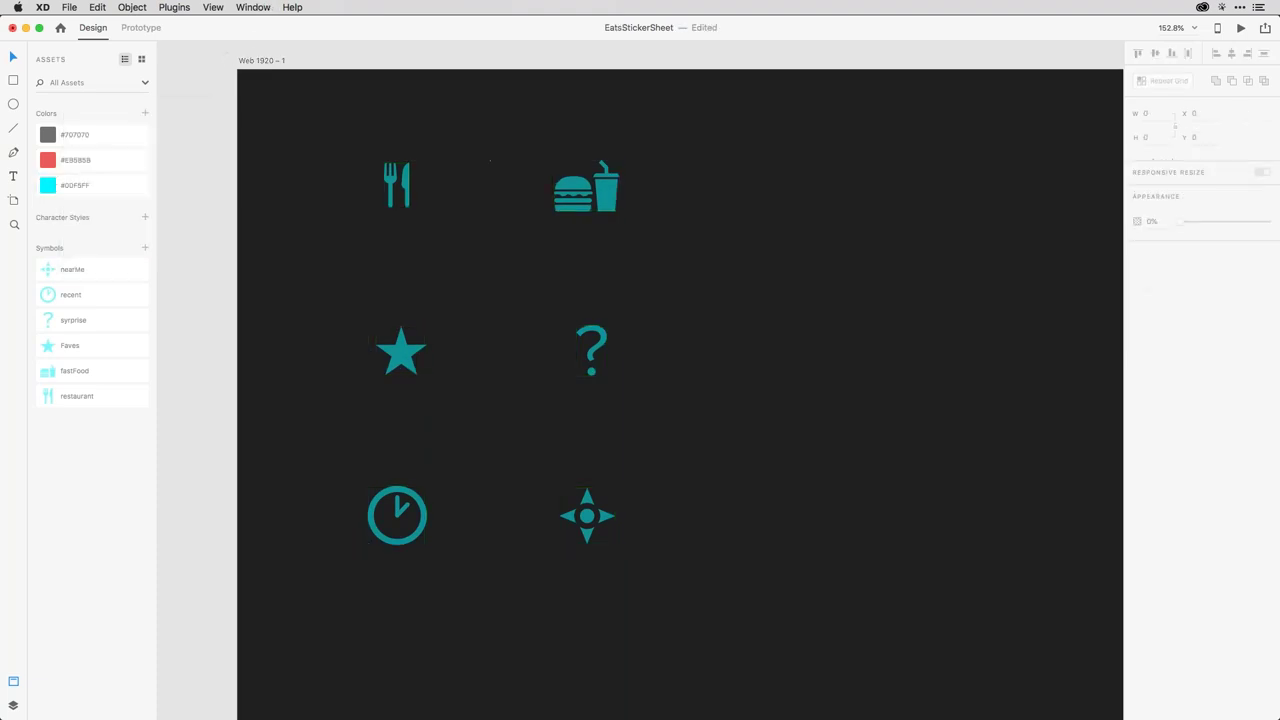
{"action": "left_click", "coordinate": [253, 7]}
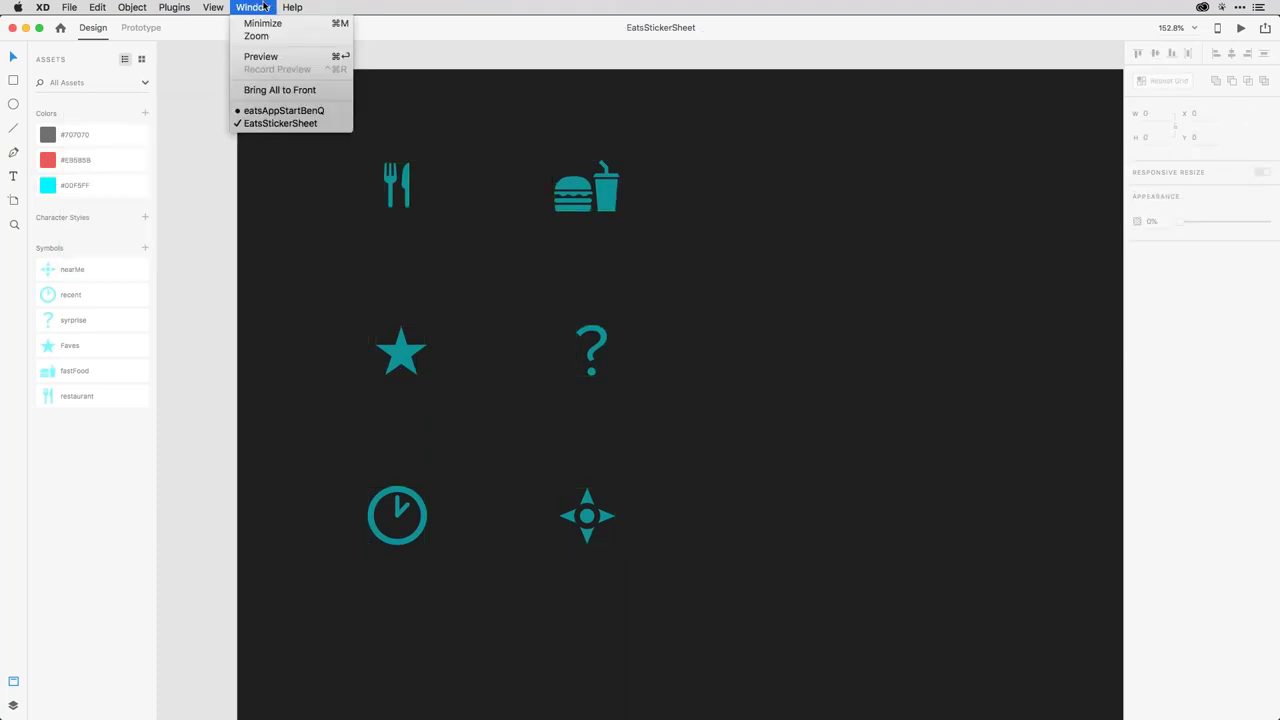
{"action": "left_click", "coordinate": [275, 112]}
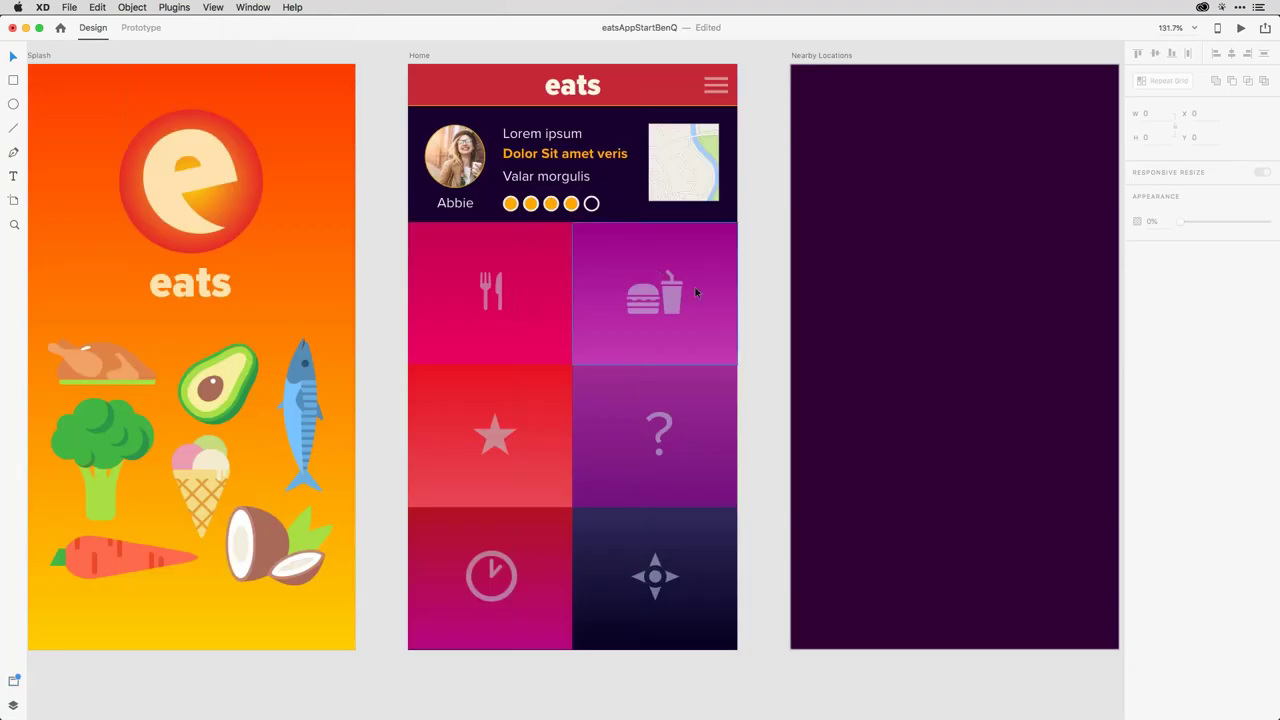
Try moving the purple fast-food tile together with its icon onto the Splash artboard, and undo the move
{"action": "left_click", "coordinate": [705, 292]}
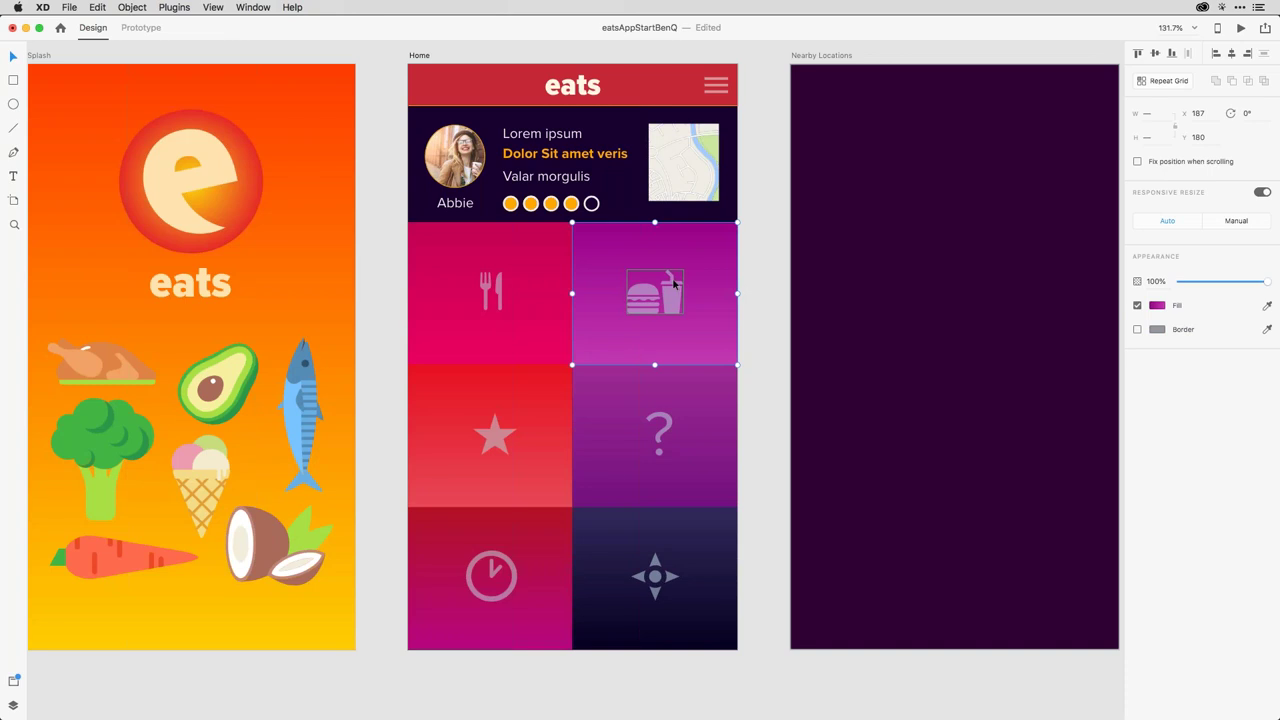
{"action": "left_click_drag", "start_coordinate": [709, 341], "coordinate": [211, 607]}
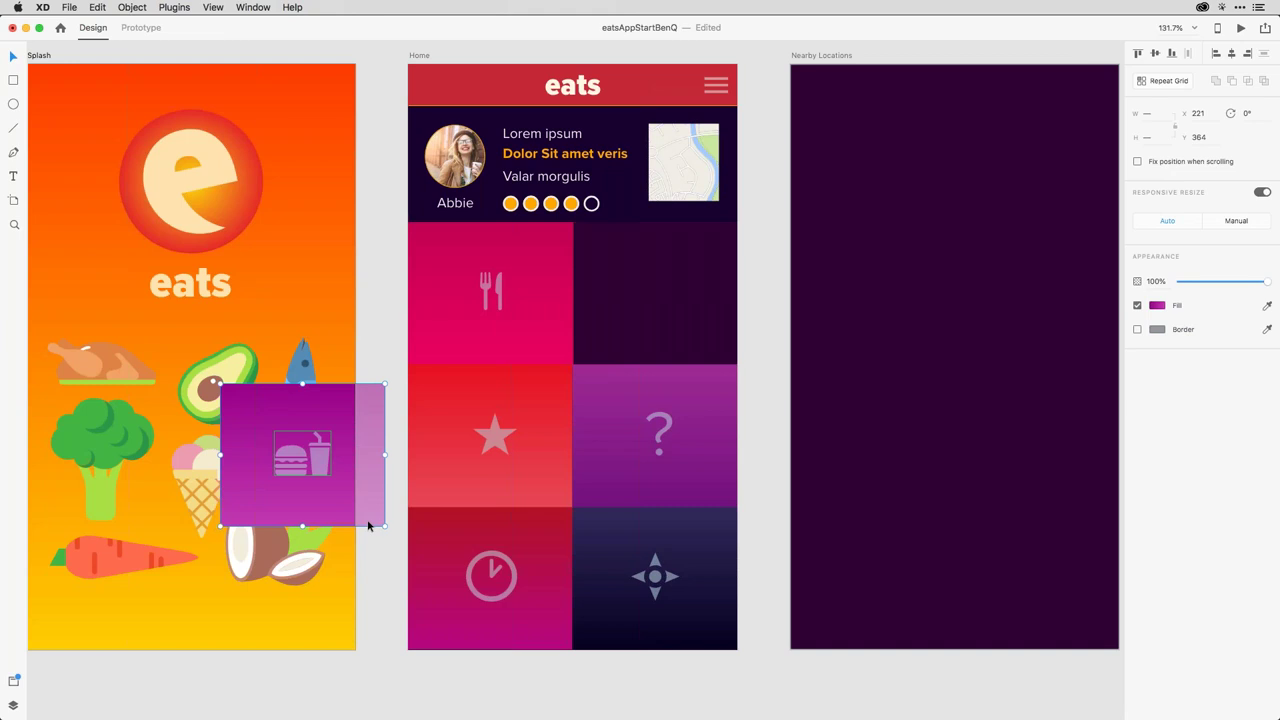
{"action": "left_click_drag", "start_coordinate": [368, 525], "coordinate": [368, 525]}
{"action": "left_click", "coordinate": [751, 310]}
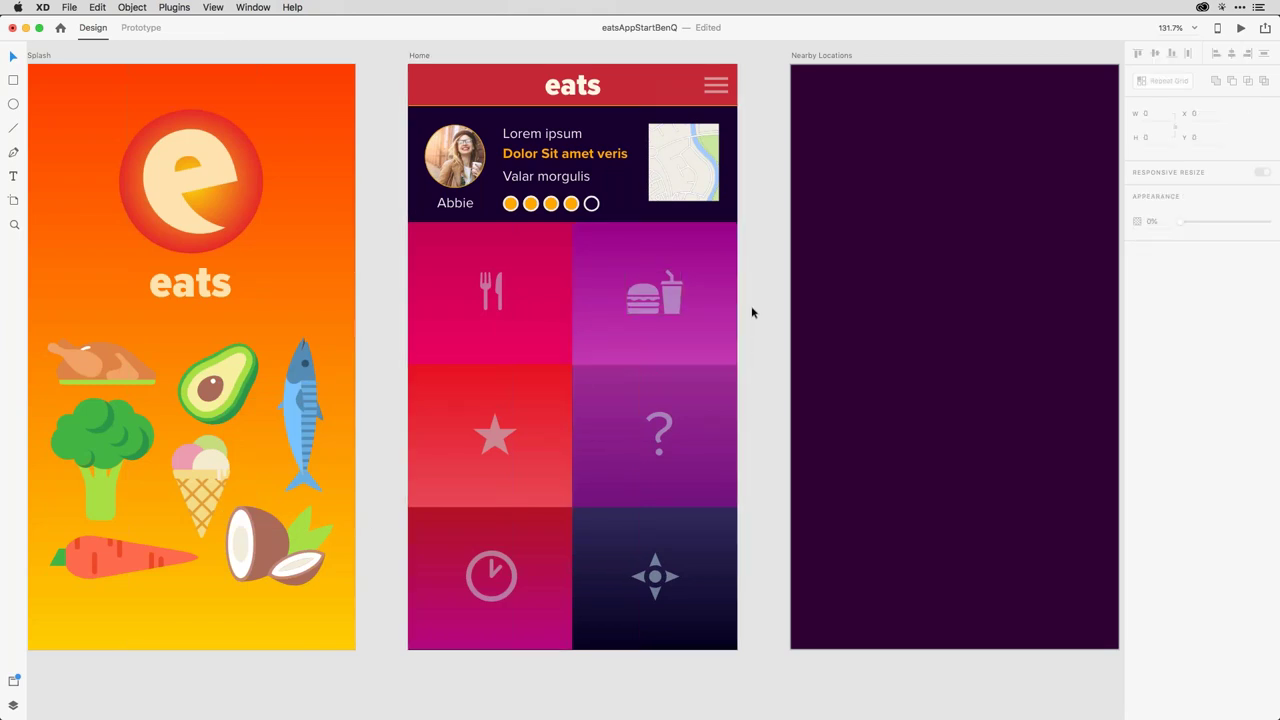
Turn the meal card on the Fast Food Selection artboard into a repeat grid with two columns
{"action": "scroll", "coordinate": [748, 316], "scroll_direction": "down", "scroll_amount": 5}
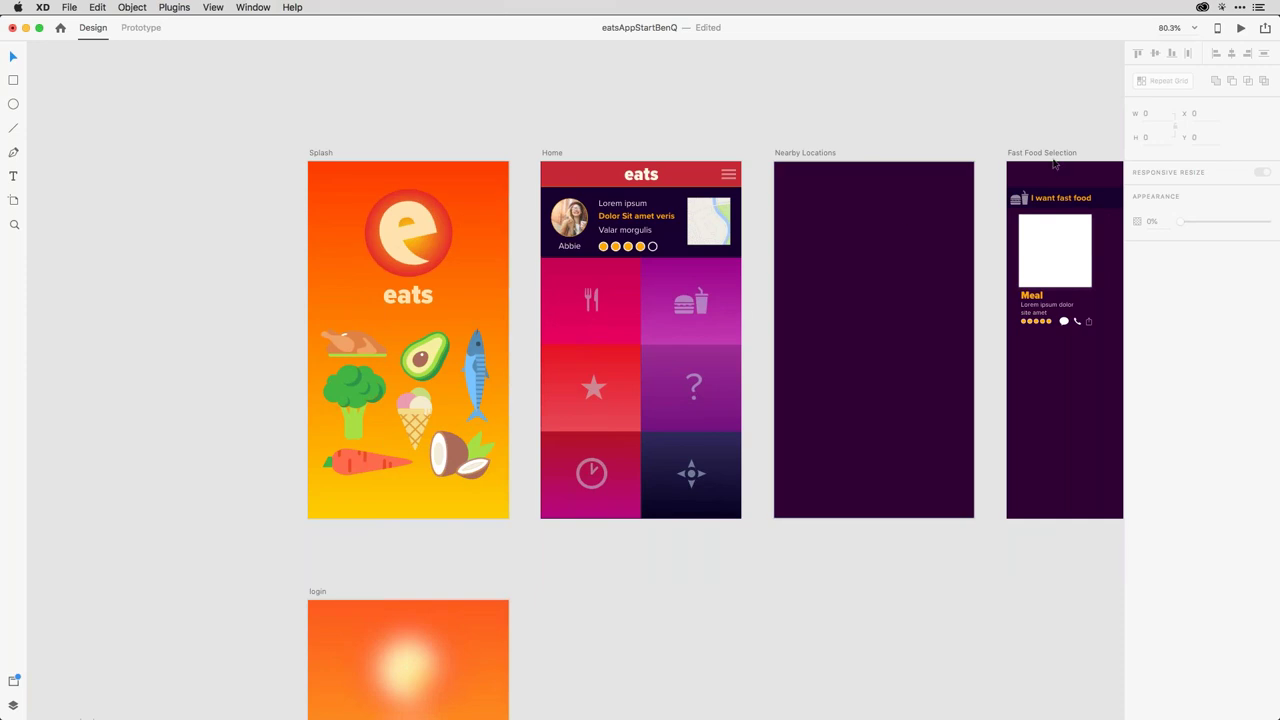
{"action": "scroll", "coordinate": [1051, 163], "scroll_direction": "right", "scroll_amount": 5}
{"action": "left_click_drag", "start_coordinate": [777, 214], "coordinate": [806, 254]}
{"action": "left_click_drag", "start_coordinate": [853, 300], "coordinate": [953, 347]}
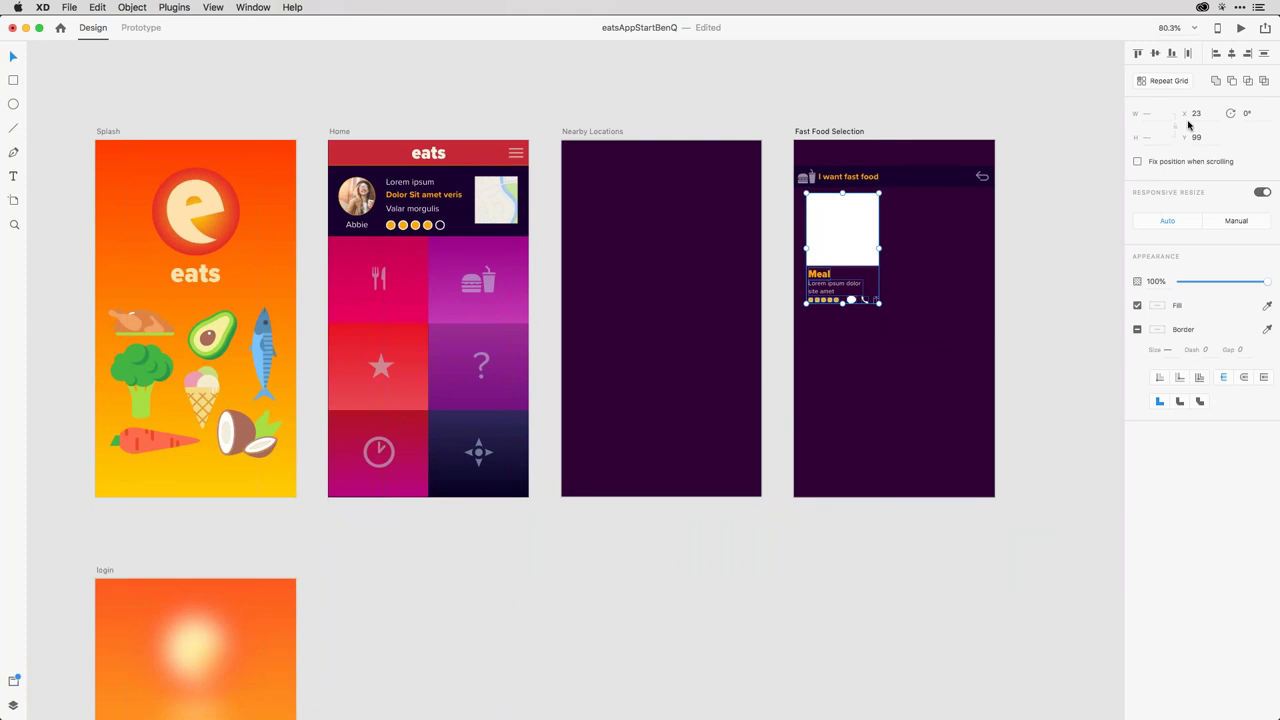
{"action": "left_click", "coordinate": [1170, 80]}
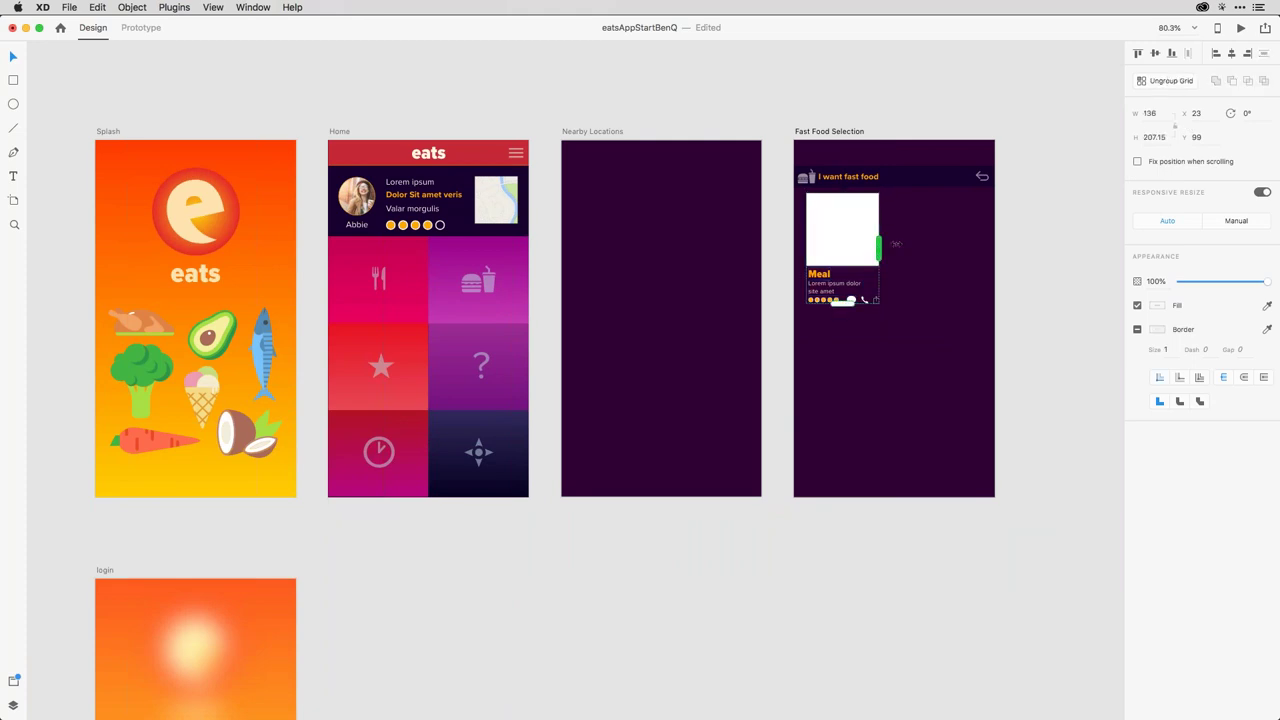
{"action": "left_click_drag", "start_coordinate": [896, 243], "coordinate": [977, 240]}
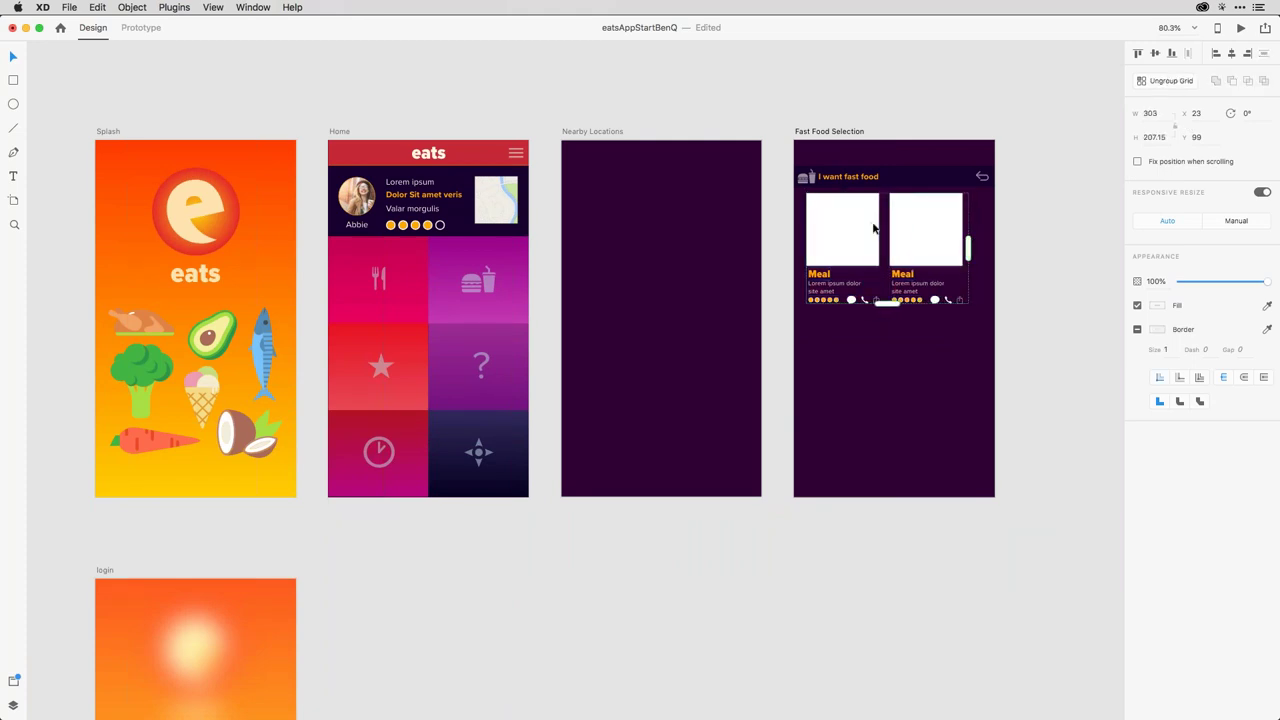
Widen the gap between the meal columns and extend the repeat grid down to four rows, about 334 by 904
{"action": "left_click_drag", "start_coordinate": [889, 224], "coordinate": [906, 224]}
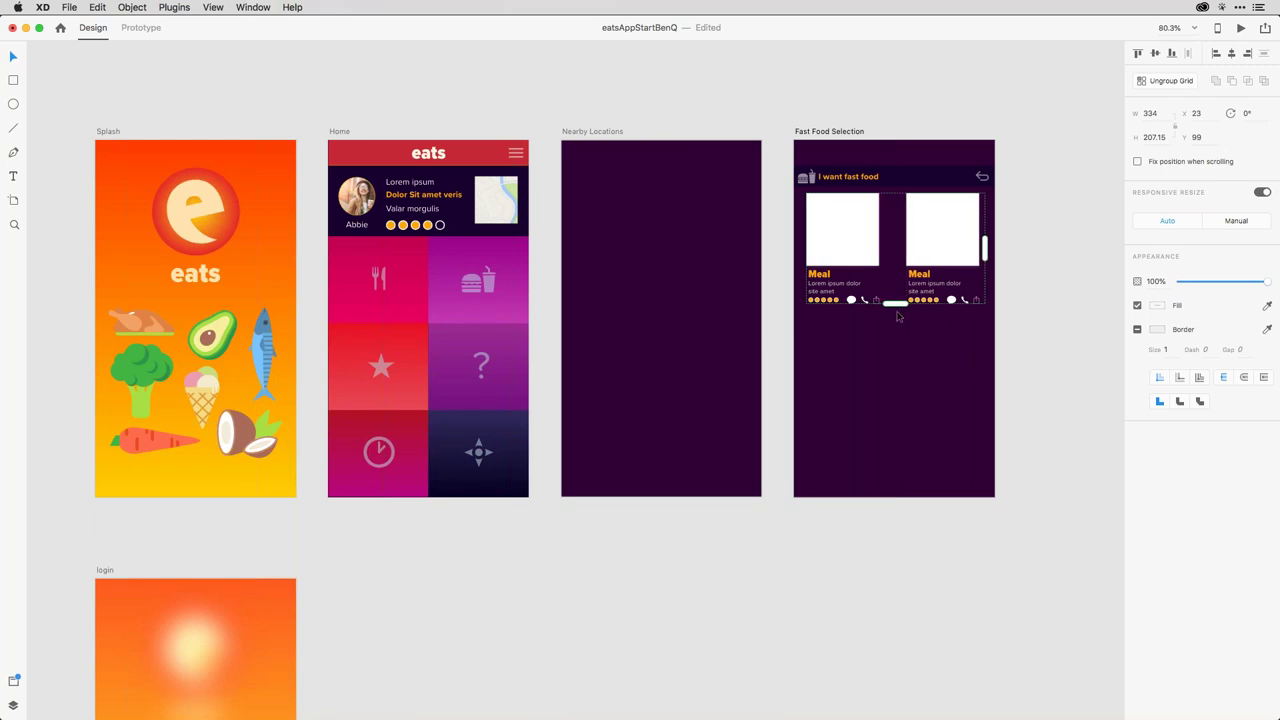
{"action": "left_click_drag", "start_coordinate": [895, 304], "coordinate": [859, 676]}
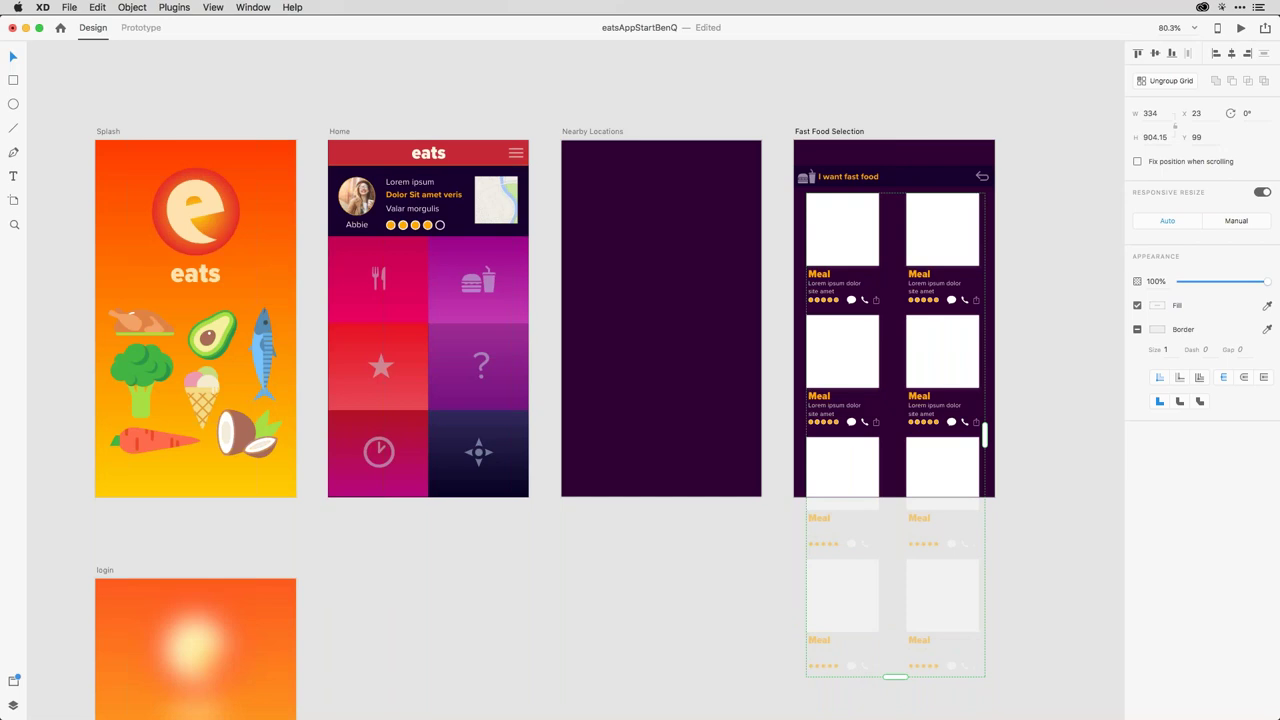
{"action": "left_click", "coordinate": [1035, 256]}
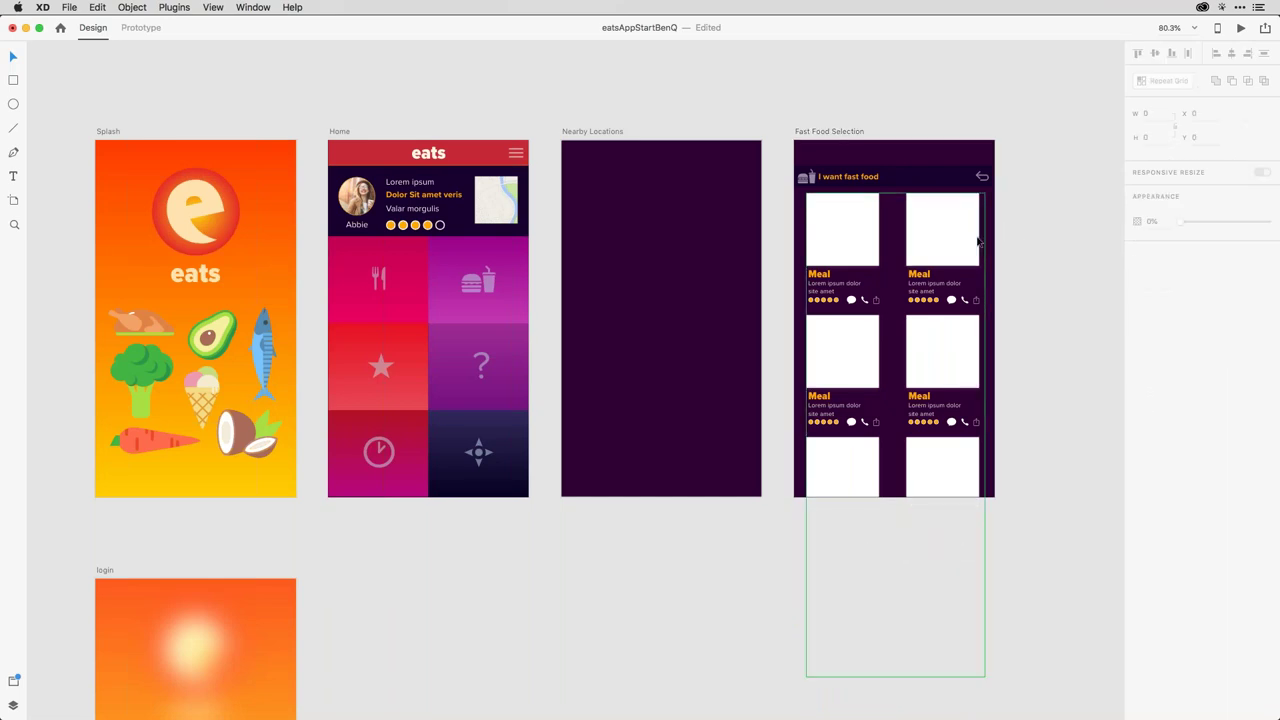
Nudge the meal repeat grid to the right on the Fast Food Selection artboard, to X 27
{"action": "left_click", "coordinate": [976, 241]}
{"action": "key", "text": "Right"}
{"action": "key", "text": "Right"}
{"action": "key", "text": "Right"}
{"action": "key", "text": "Right"}
{"action": "key", "text": "Right"}
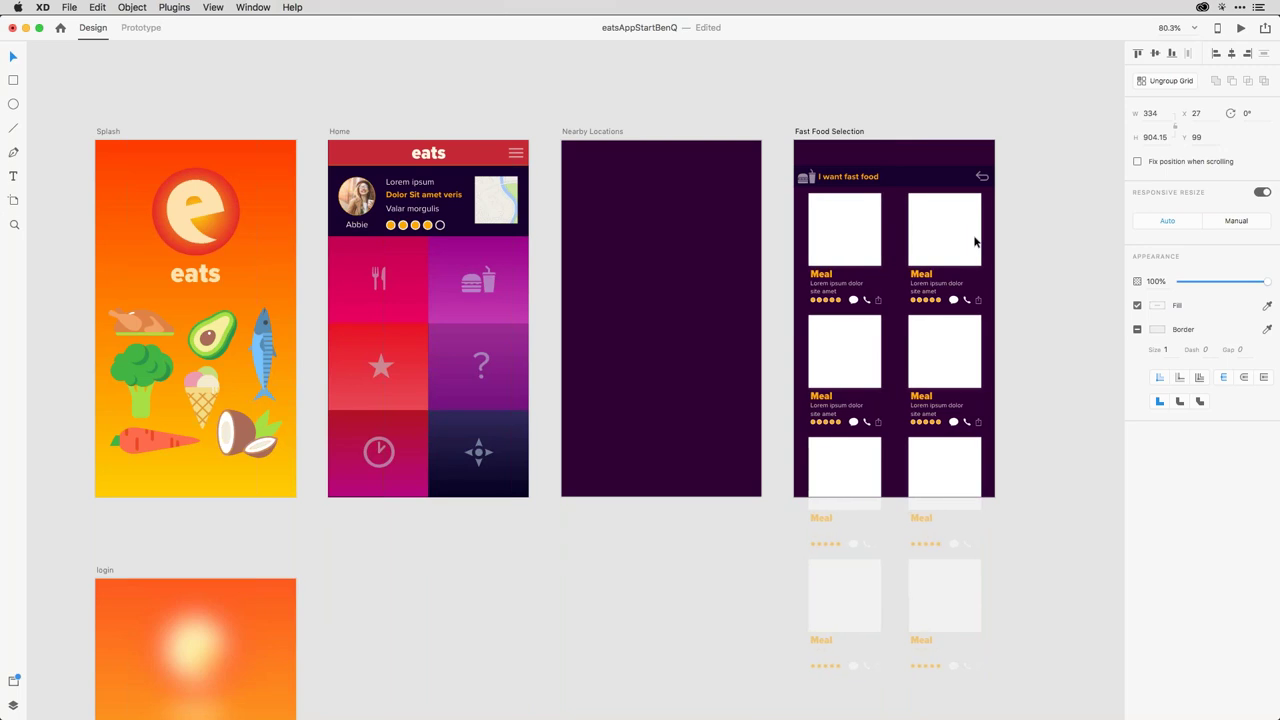
{"action": "left_click", "coordinate": [1040, 237]}
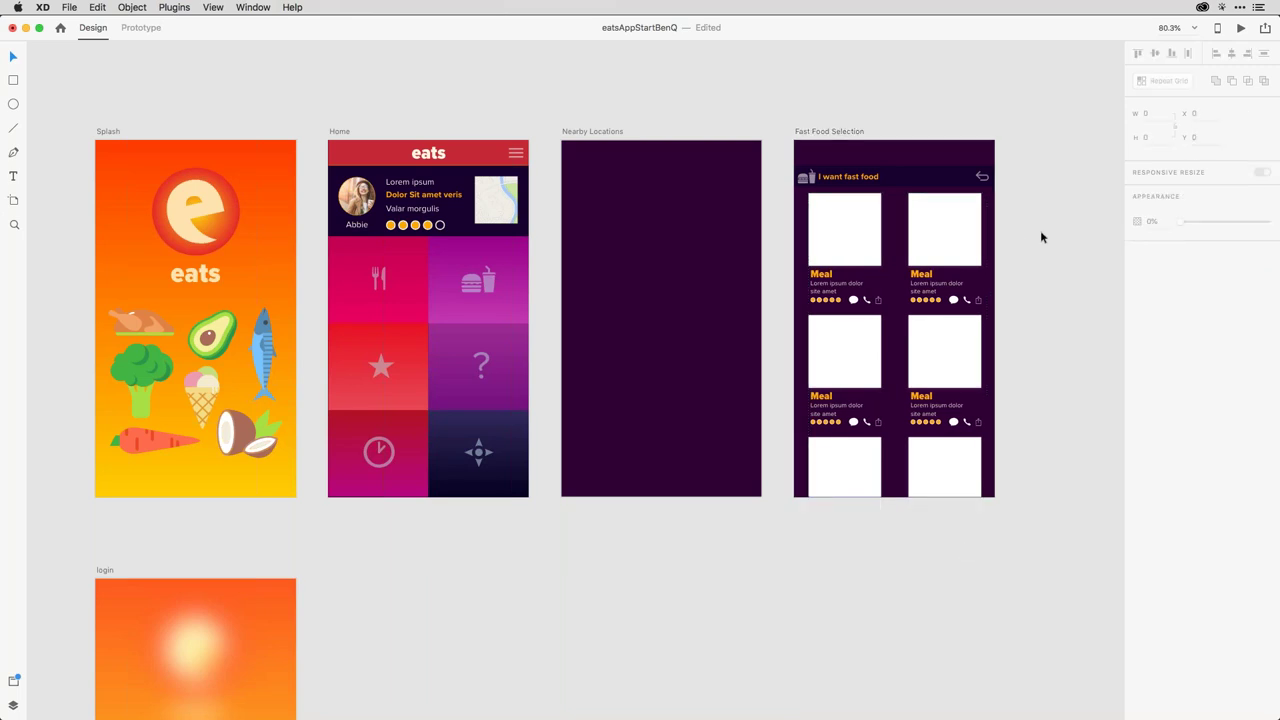
Switch to Finder and drop images 01_burger.jpg through 11_sashimi.png from the XD fastFood folder onto the first meal square of the repeat grid
{"action": "key", "text": "super+Tab"}
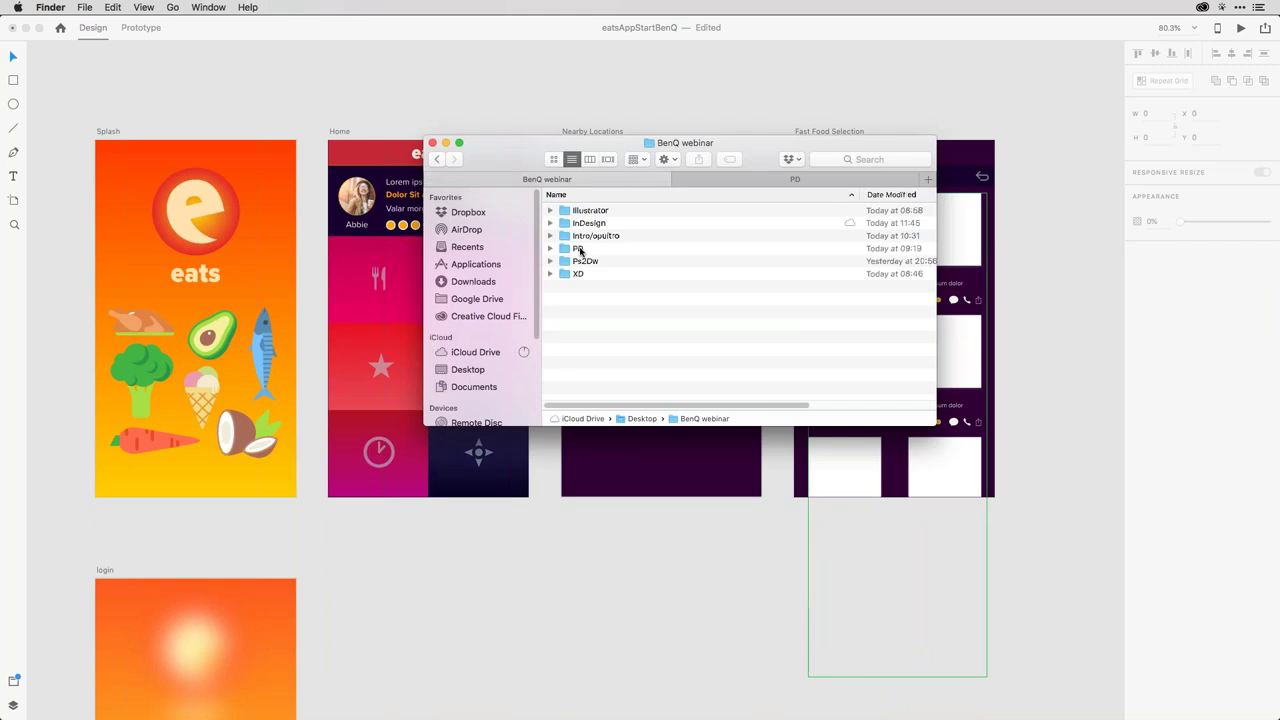
{"action": "double_click", "coordinate": [563, 273]}
{"action": "left_click_drag", "start_coordinate": [588, 238], "coordinate": [616, 264]}
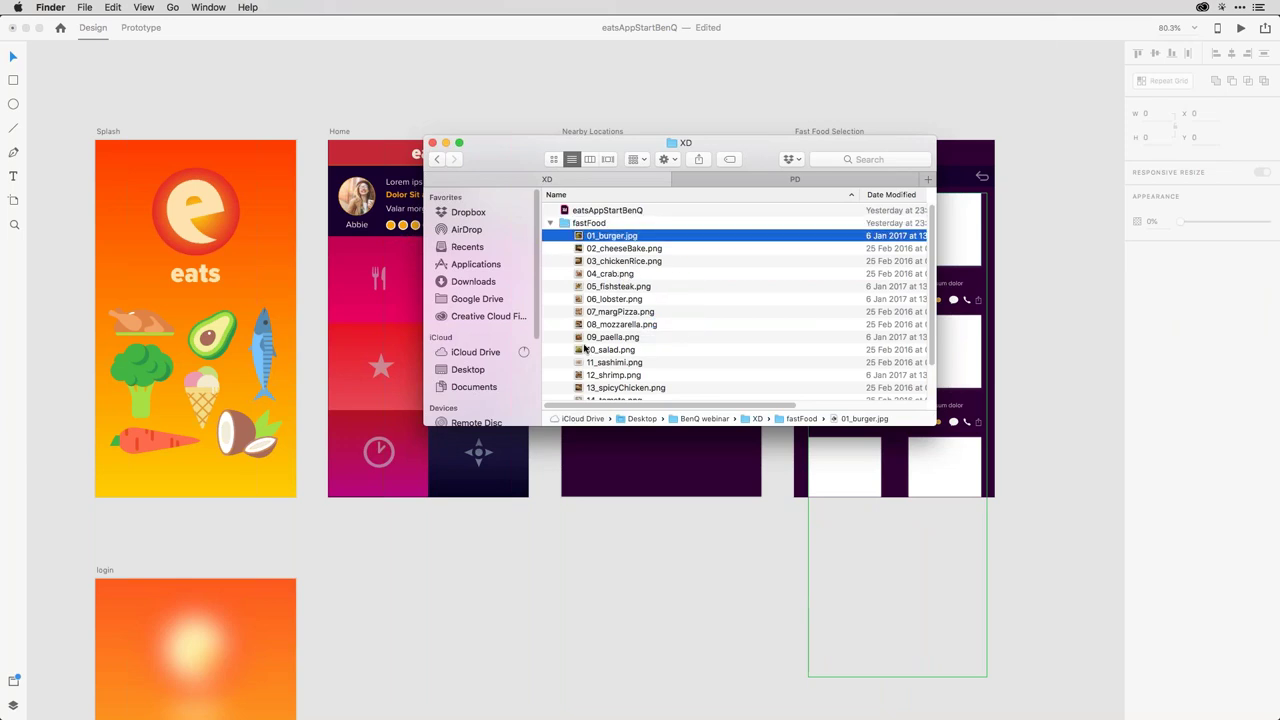
{"action": "left_click", "coordinate": [623, 365], "text": "shift"}
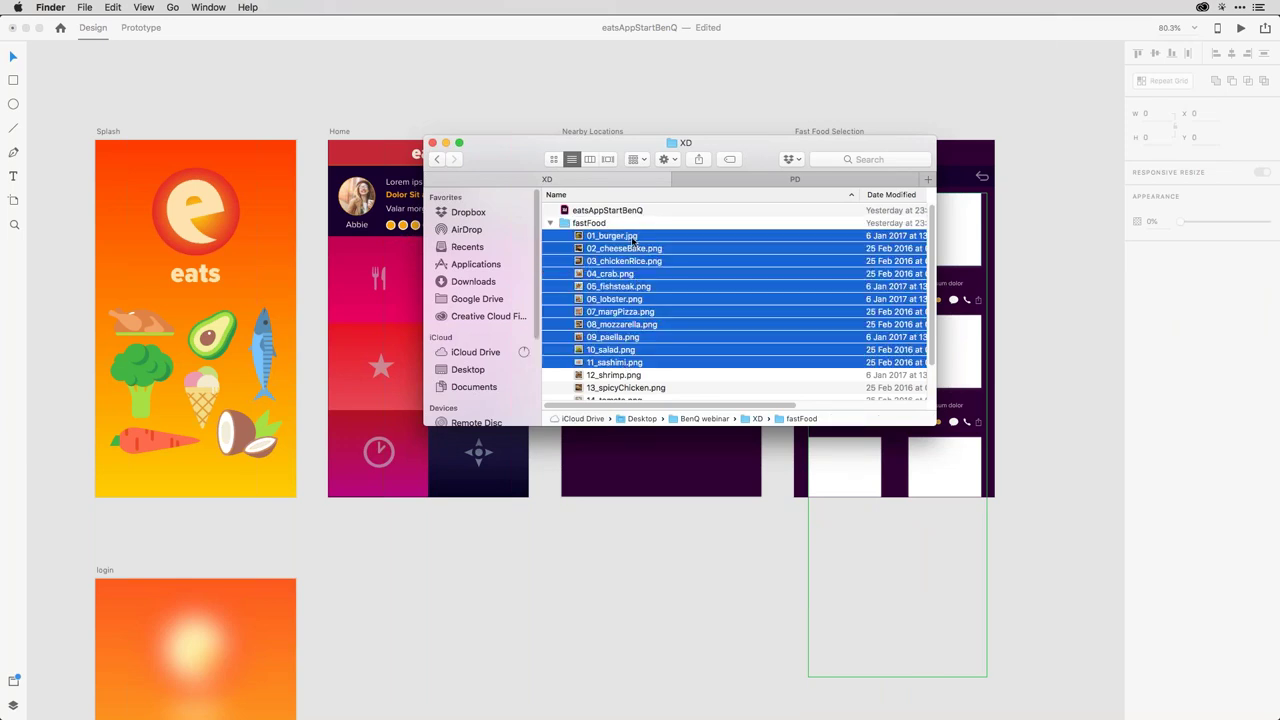
{"action": "left_click_drag", "start_coordinate": [764, 152], "coordinate": [561, 149]}
{"action": "left_click_drag", "start_coordinate": [395, 246], "coordinate": [845, 230]}
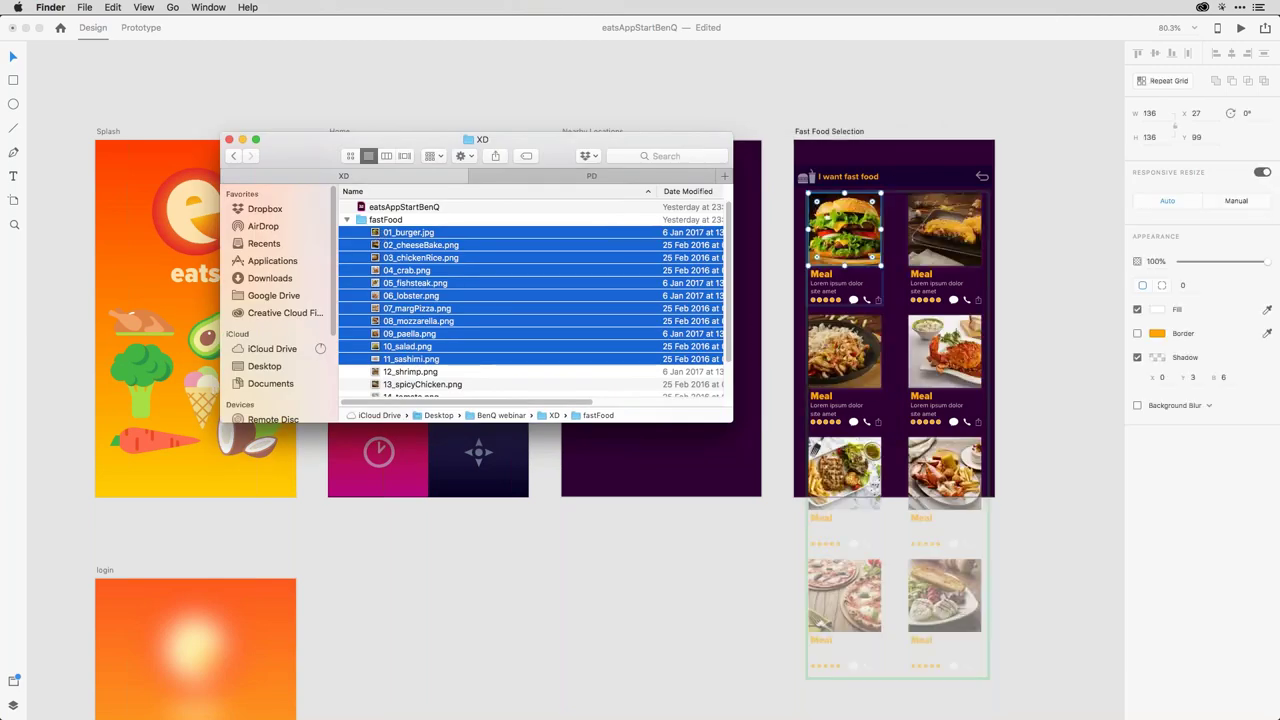
Preview foodItems.txt in Finder and drop it onto the Meal heading to fill the repeat grid's titles
{"action": "scroll", "coordinate": [365, 330], "scroll_direction": "down", "scroll_amount": 3}
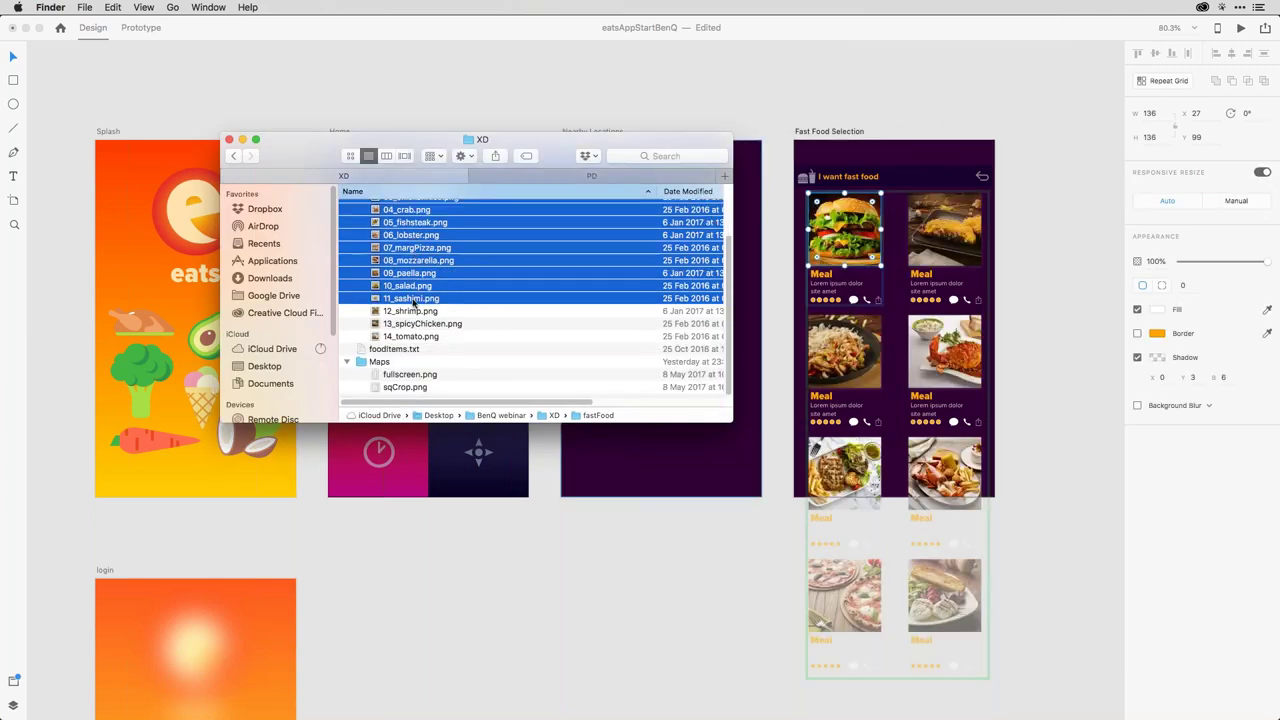
{"action": "left_click", "coordinate": [378, 351]}
{"action": "key", "text": "space"}
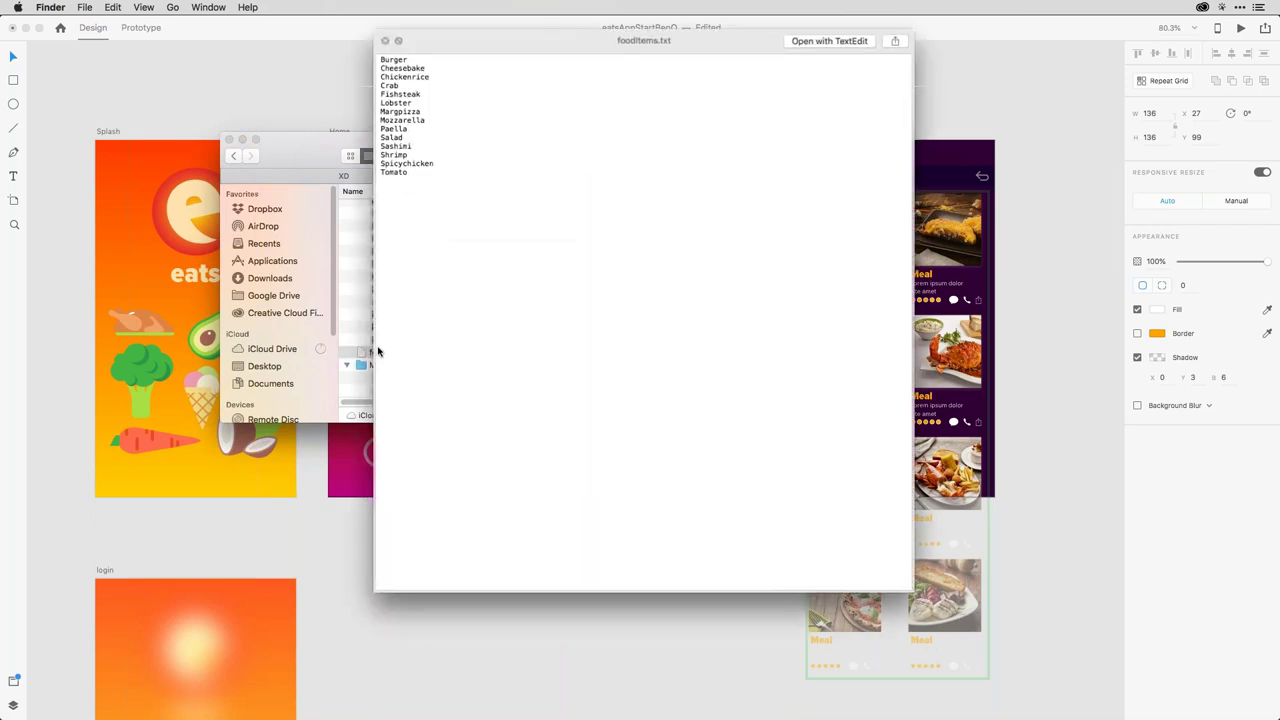
{"action": "key", "text": "space"}
{"action": "left_click_drag", "start_coordinate": [360, 354], "coordinate": [826, 279]}
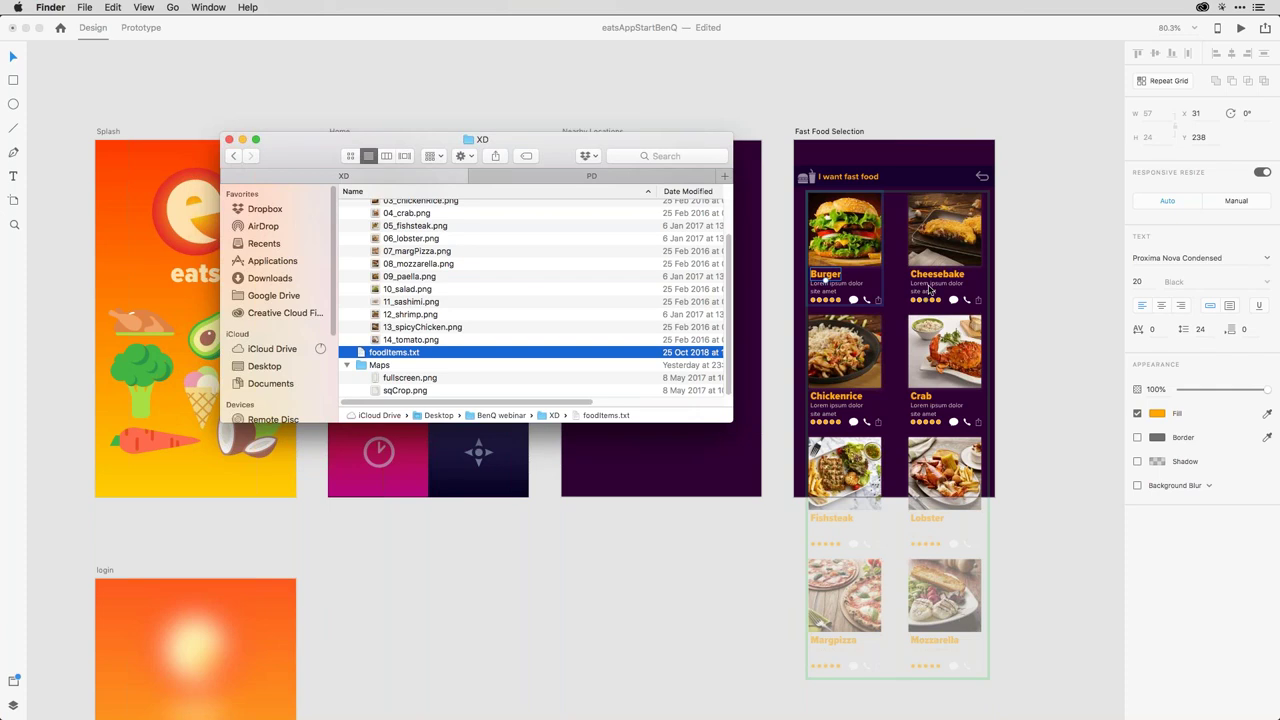
Extend the Fast Food Selection artboard downward to a height of 1043 so all four meal rows fit
{"action": "left_click", "coordinate": [850, 140]}
{"action": "left_click", "coordinate": [850, 138]}
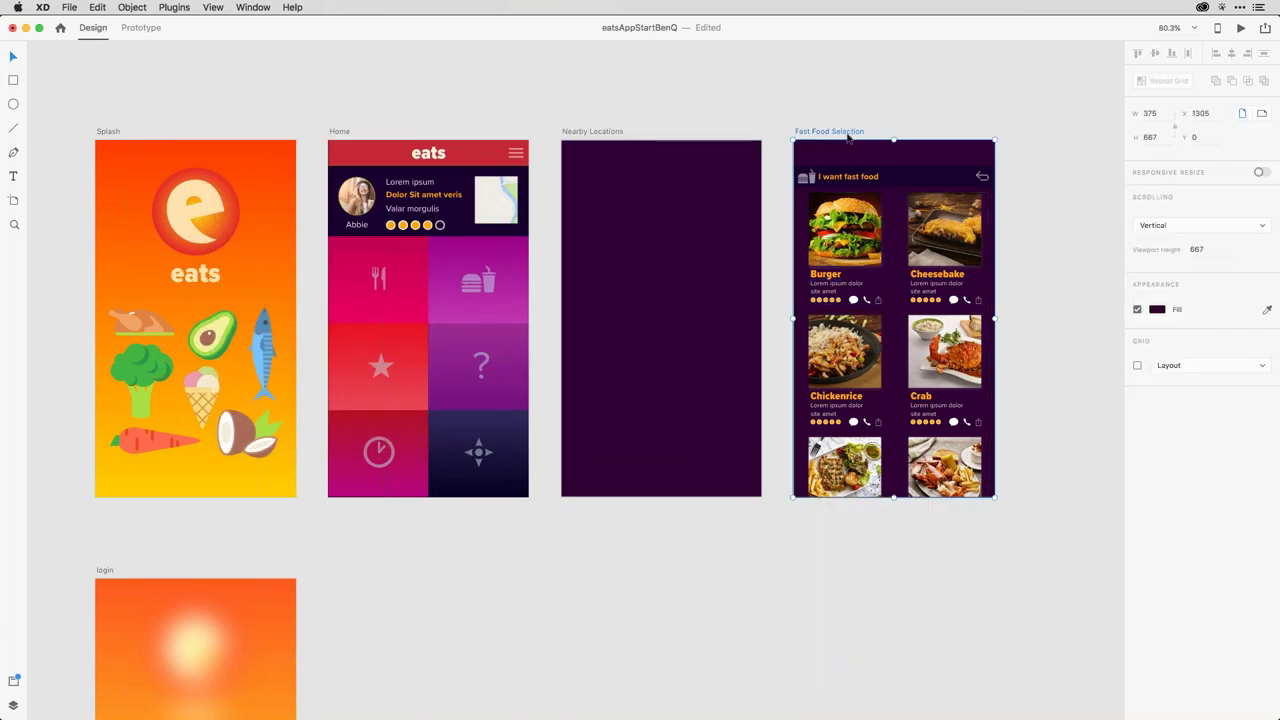
{"action": "left_click_drag", "start_coordinate": [894, 498], "coordinate": [908, 700]}
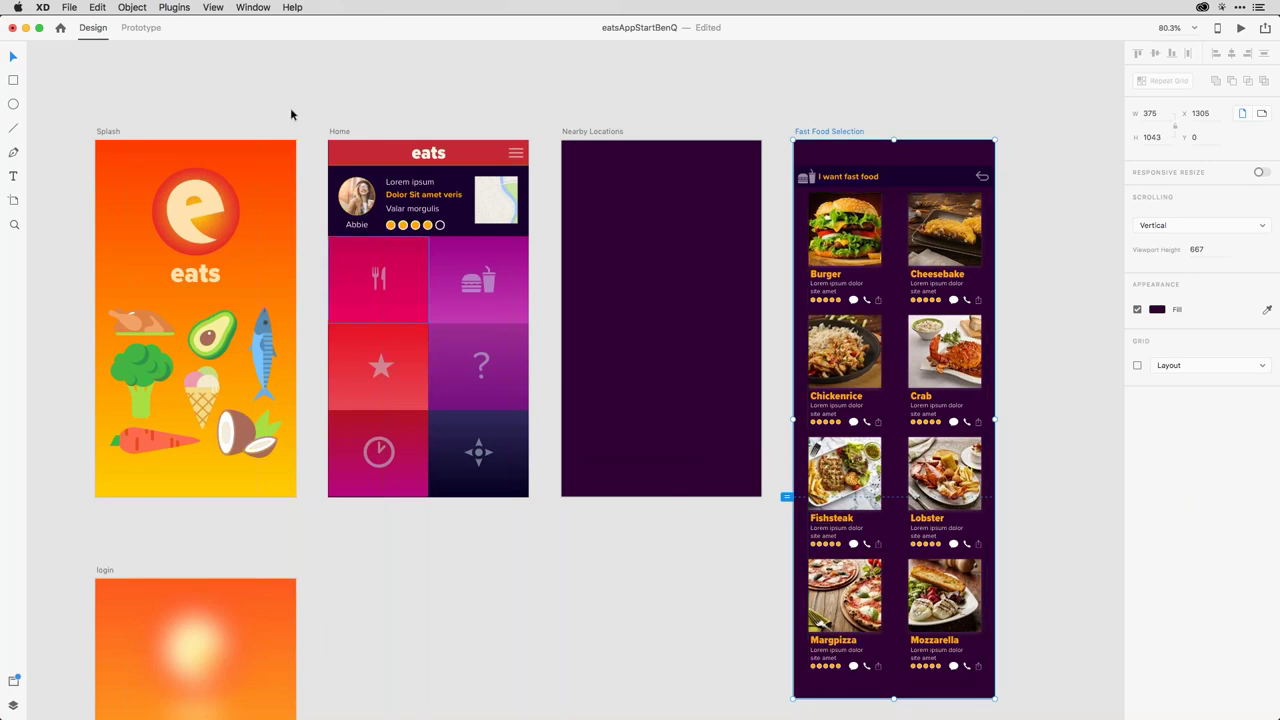
Switch the document to Prototype mode with all the artboards in view
{"action": "left_click", "coordinate": [141, 27]}
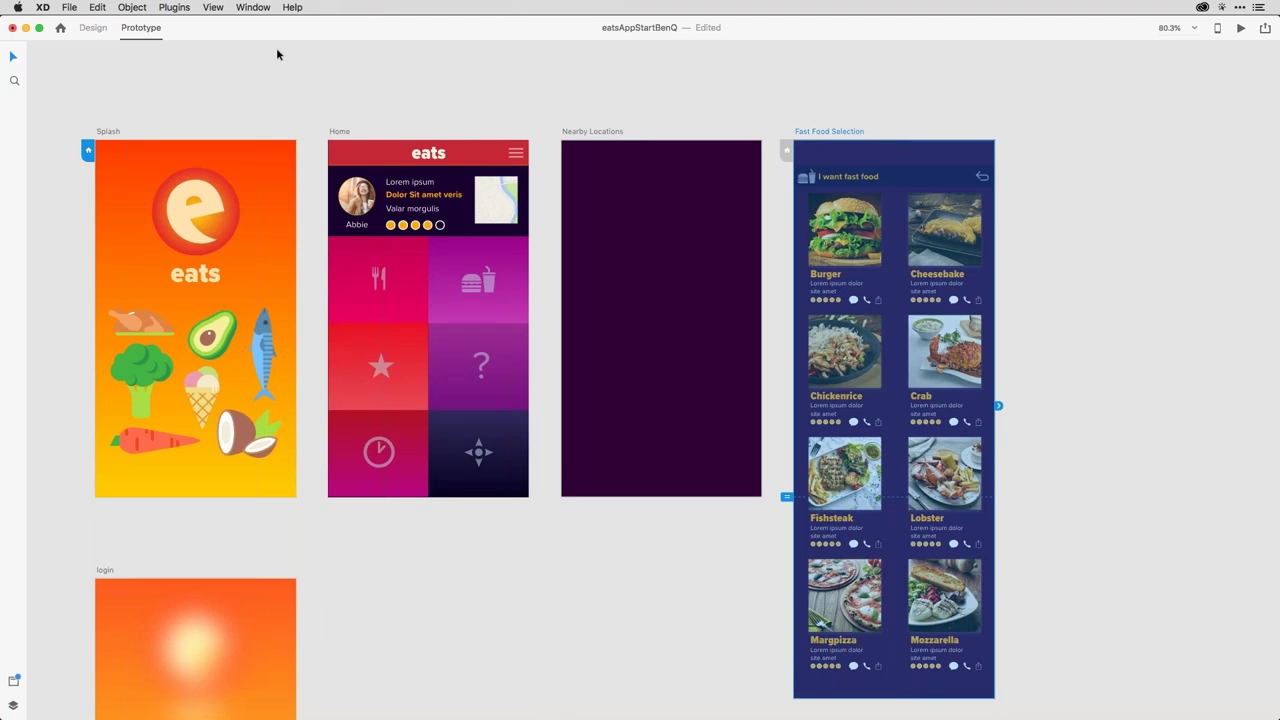
{"action": "scroll", "coordinate": [275, 59], "scroll_direction": "down", "scroll_amount": 5}
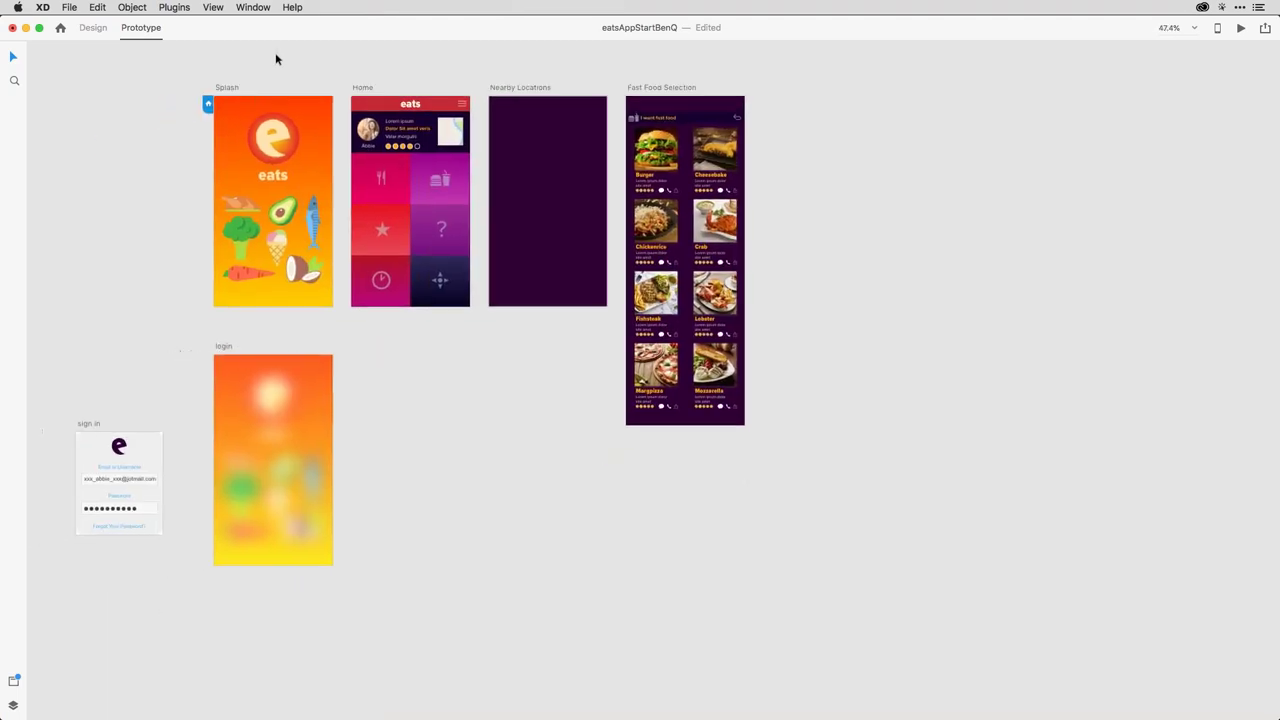
{"action": "scroll", "coordinate": [275, 60], "scroll_direction": "left", "scroll_amount": 2}
{"action": "scroll", "coordinate": [275, 60], "scroll_direction": "up", "scroll_amount": 1}
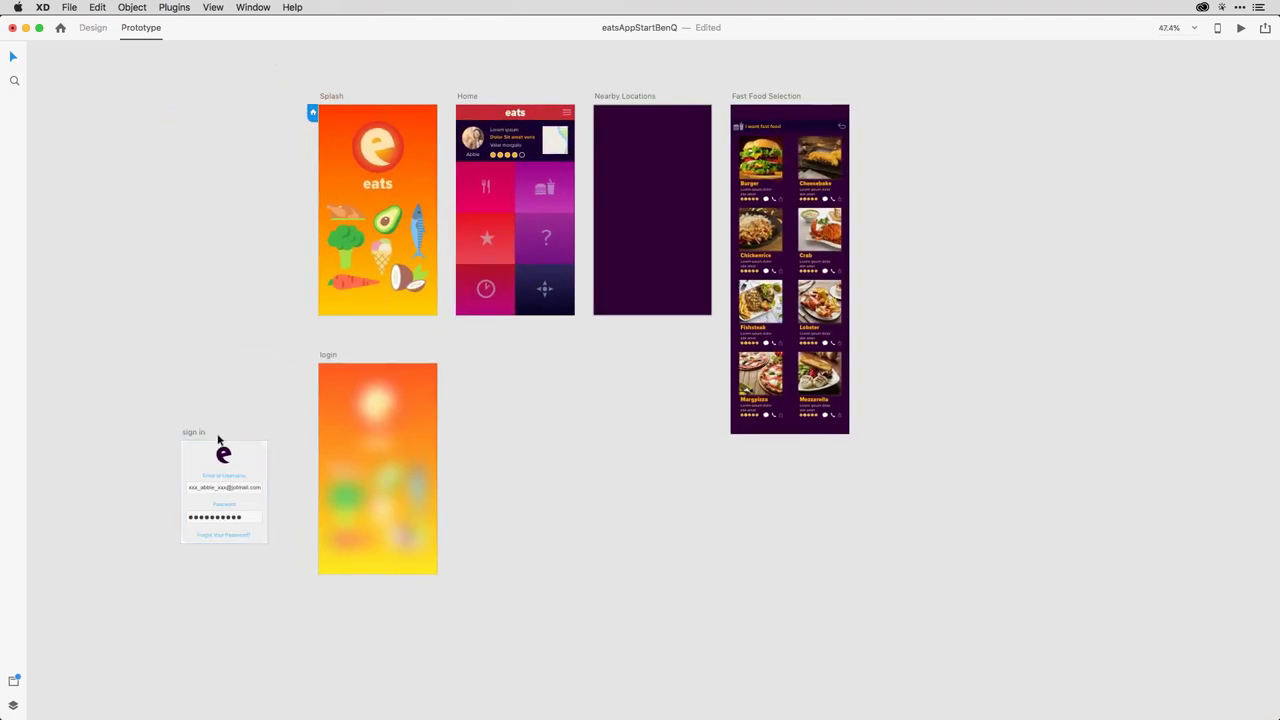
{"action": "left_click", "coordinate": [342, 398]}
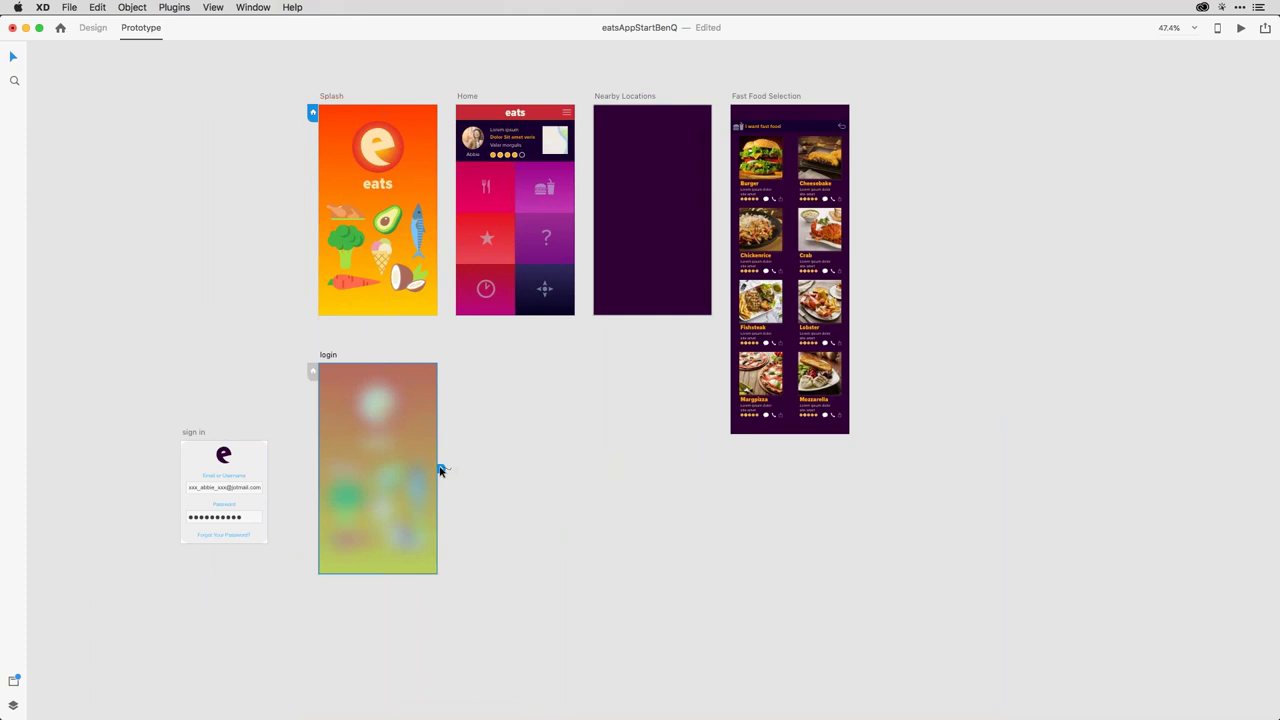
{"action": "right_click", "coordinate": [343, 437]}
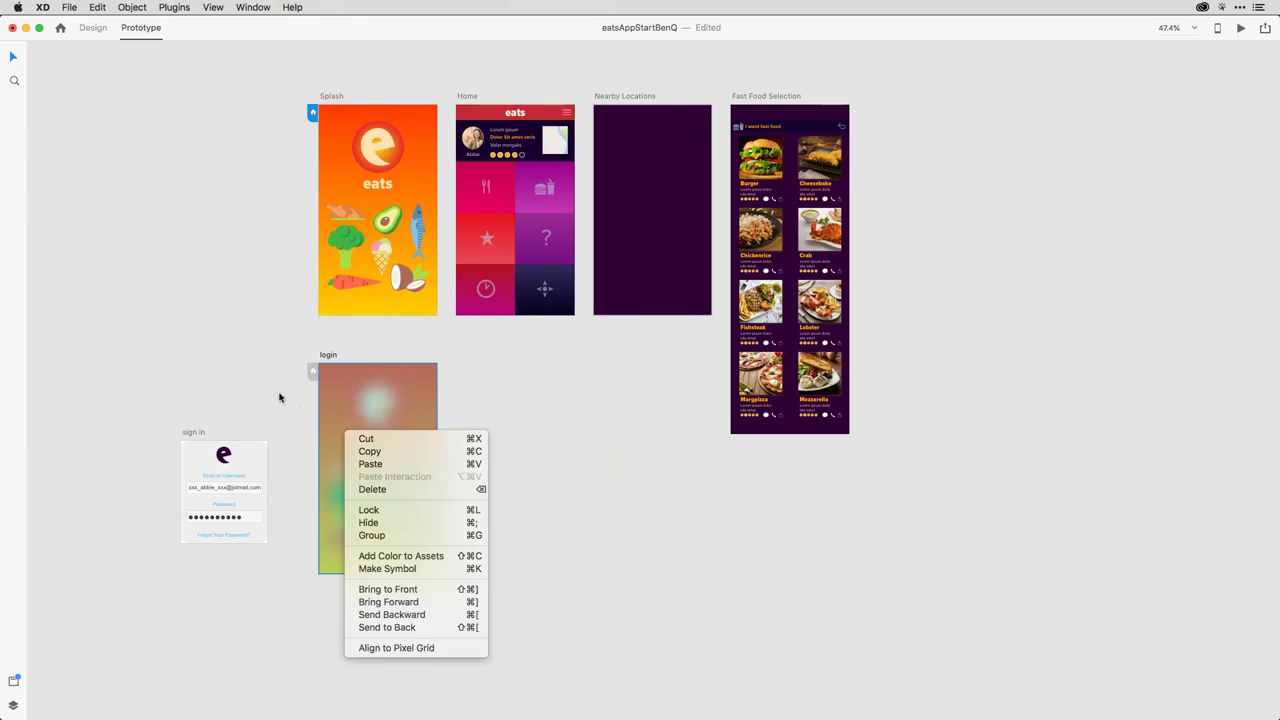
{"action": "left_click", "coordinate": [280, 399]}
{"action": "left_click", "coordinate": [226, 451]}
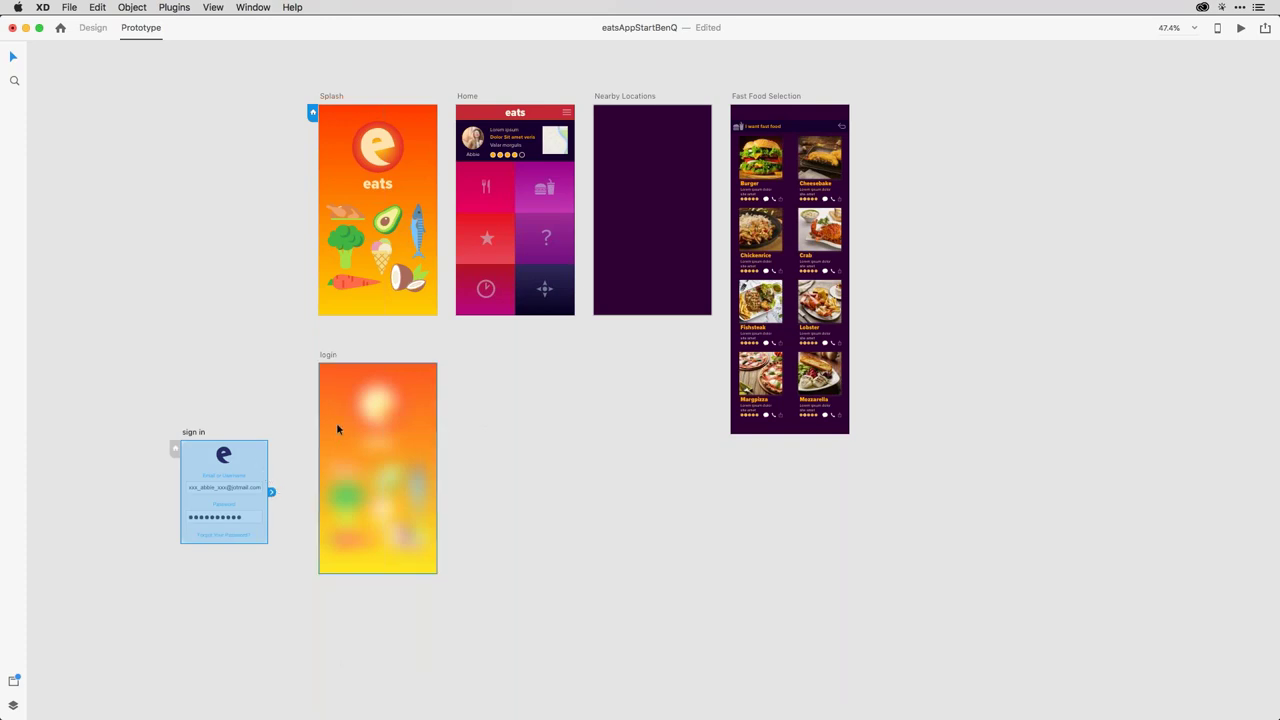
Add an interaction to the whole login artboard, triggered by Time with a delay of 0 s
{"action": "left_click", "coordinate": [340, 358]}
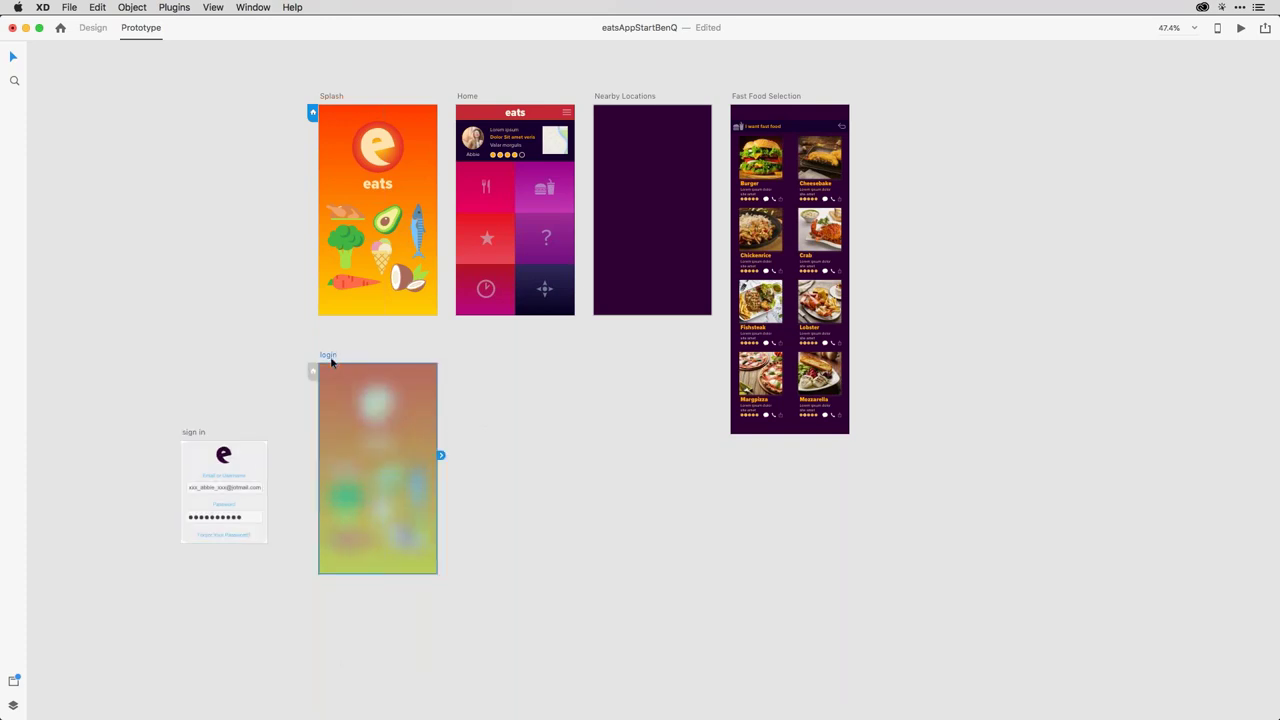
{"action": "left_click", "coordinate": [441, 456]}
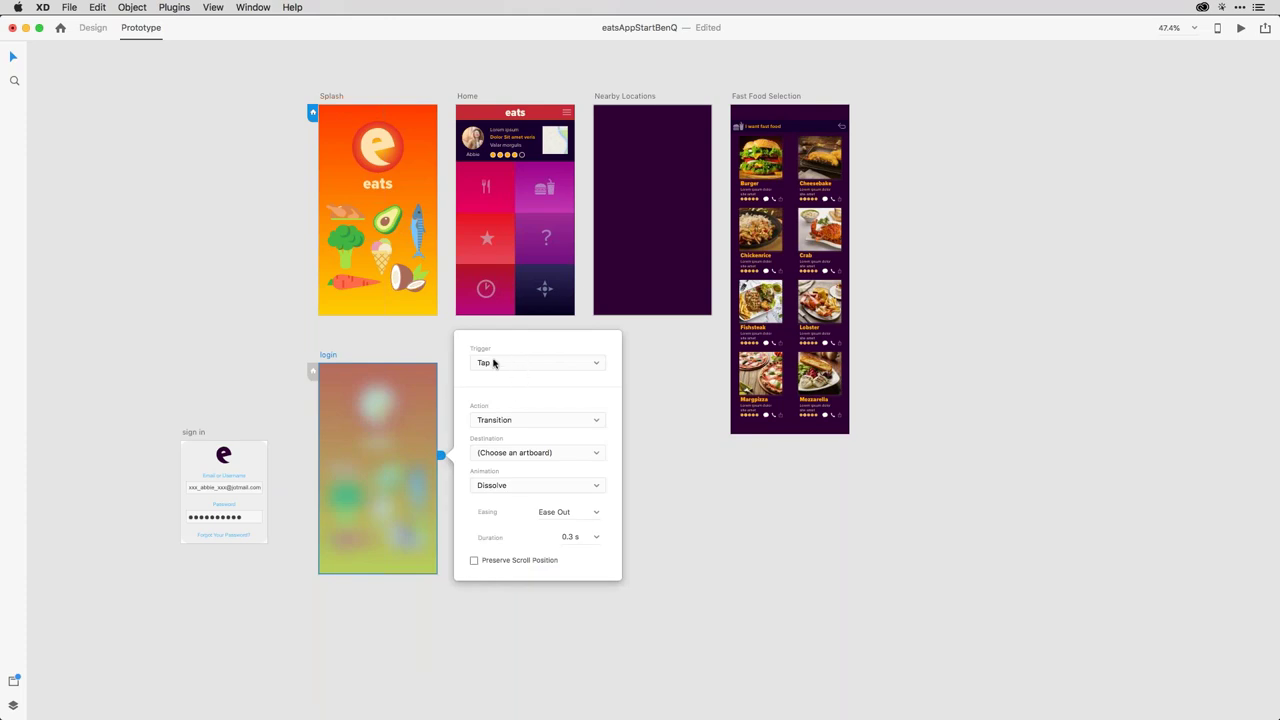
{"action": "left_click", "coordinate": [526, 363]}
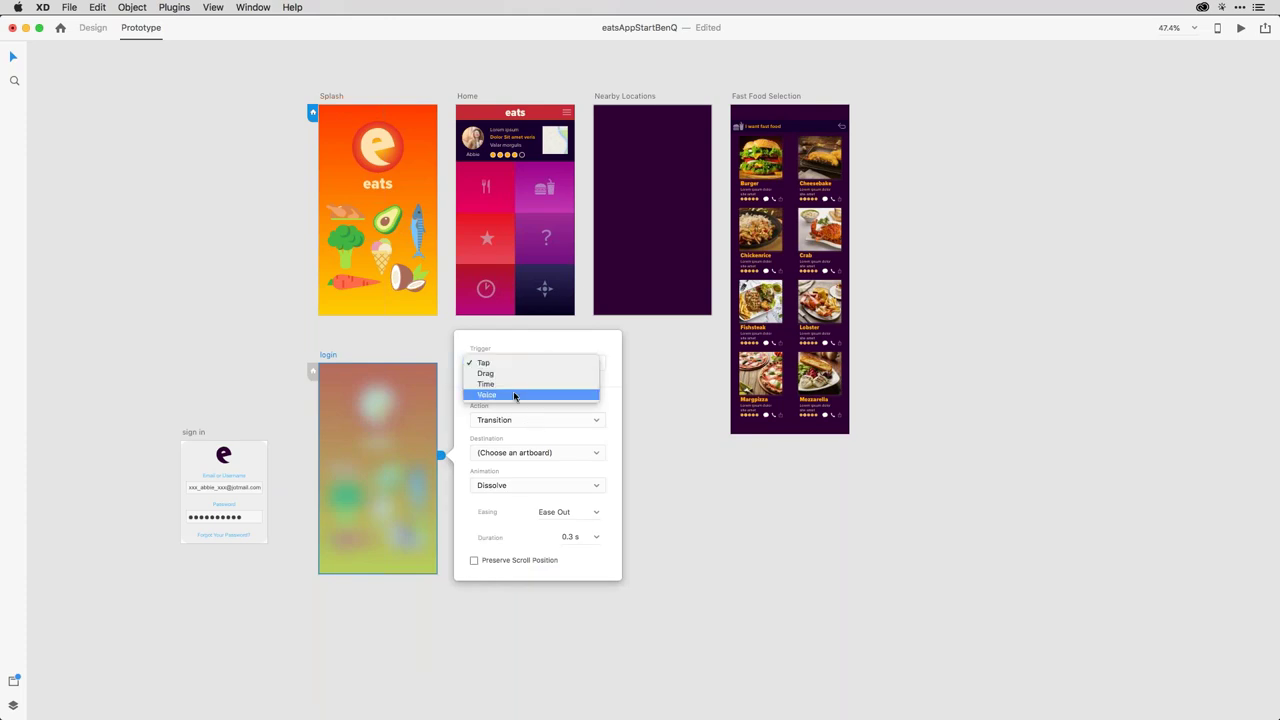
{"action": "left_click", "coordinate": [514, 384]}
{"action": "left_click", "coordinate": [565, 376]}
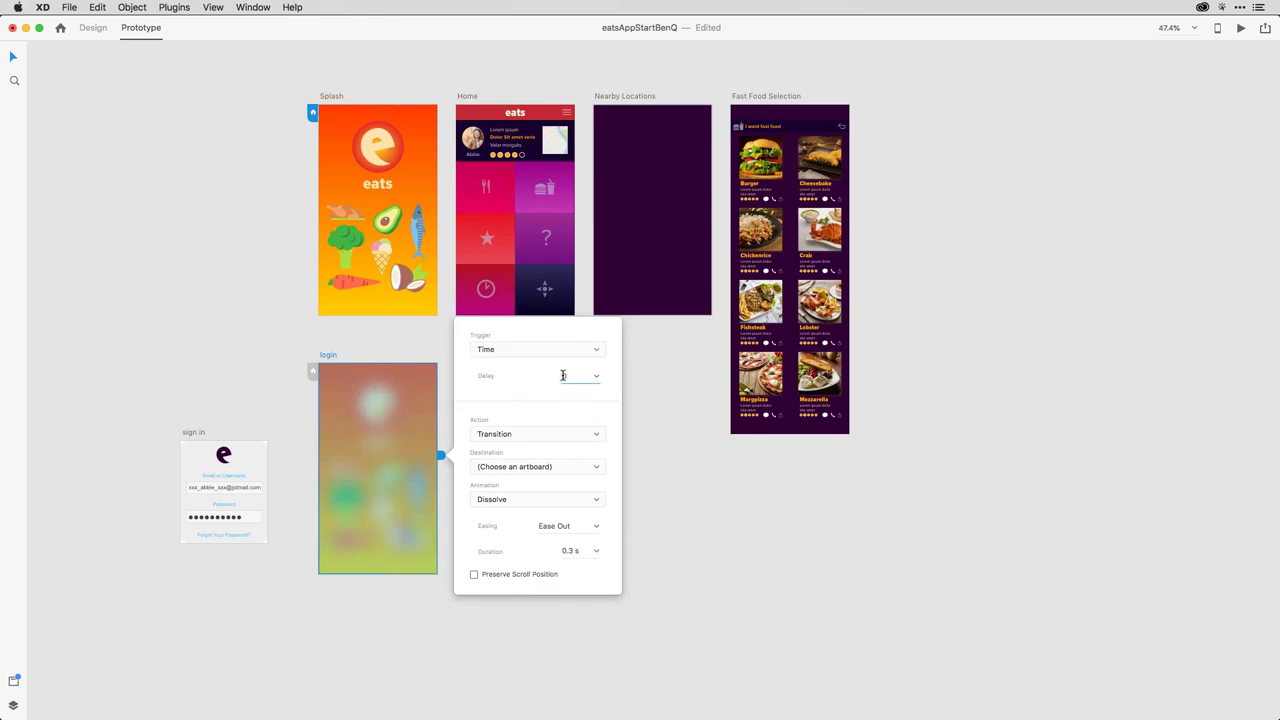
Make the login artboard's timed interaction an Overlay action with the sign in artboard as its destination
{"action": "left_click", "coordinate": [542, 434]}
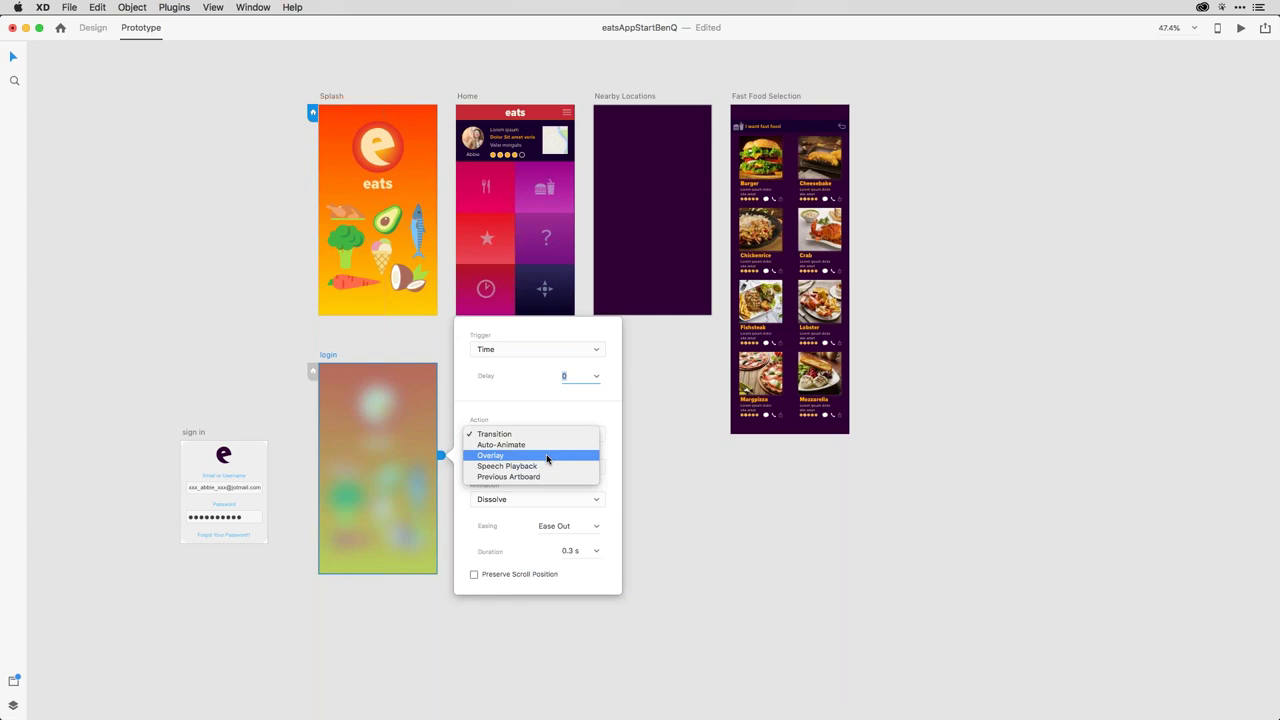
{"action": "left_click", "coordinate": [547, 456]}
{"action": "left_click", "coordinate": [544, 478]}
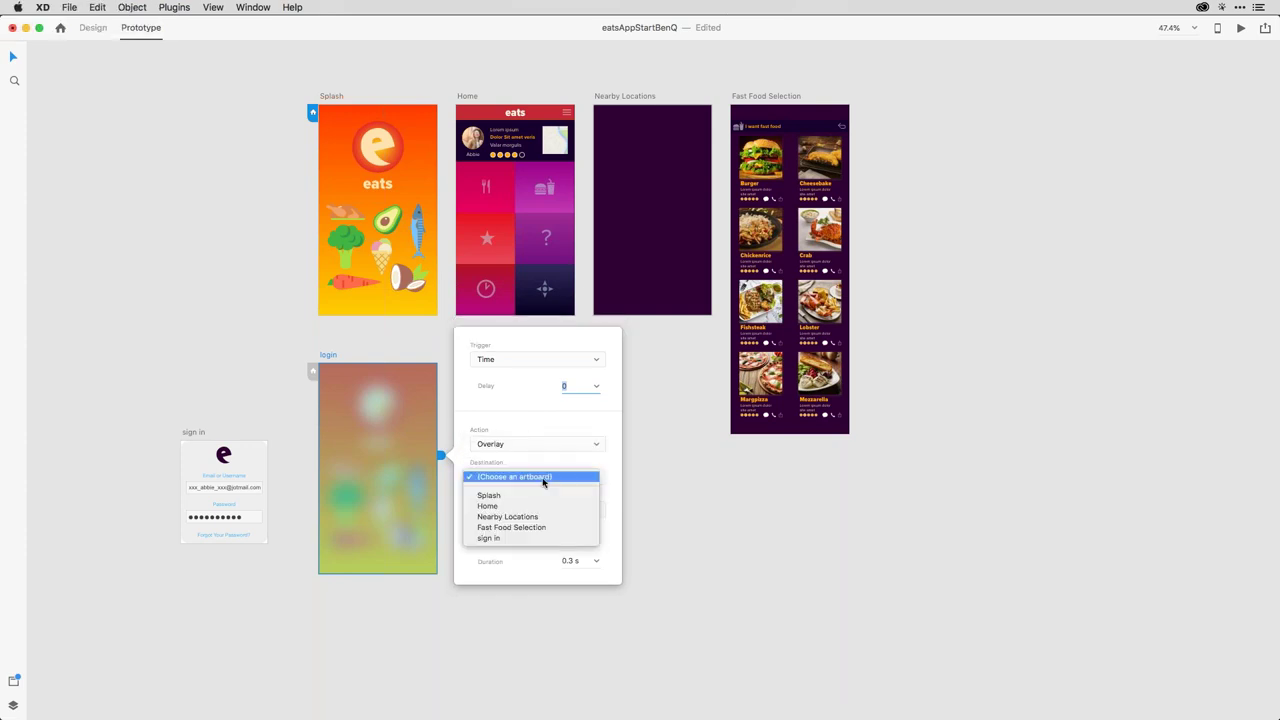
{"action": "left_click", "coordinate": [521, 538]}
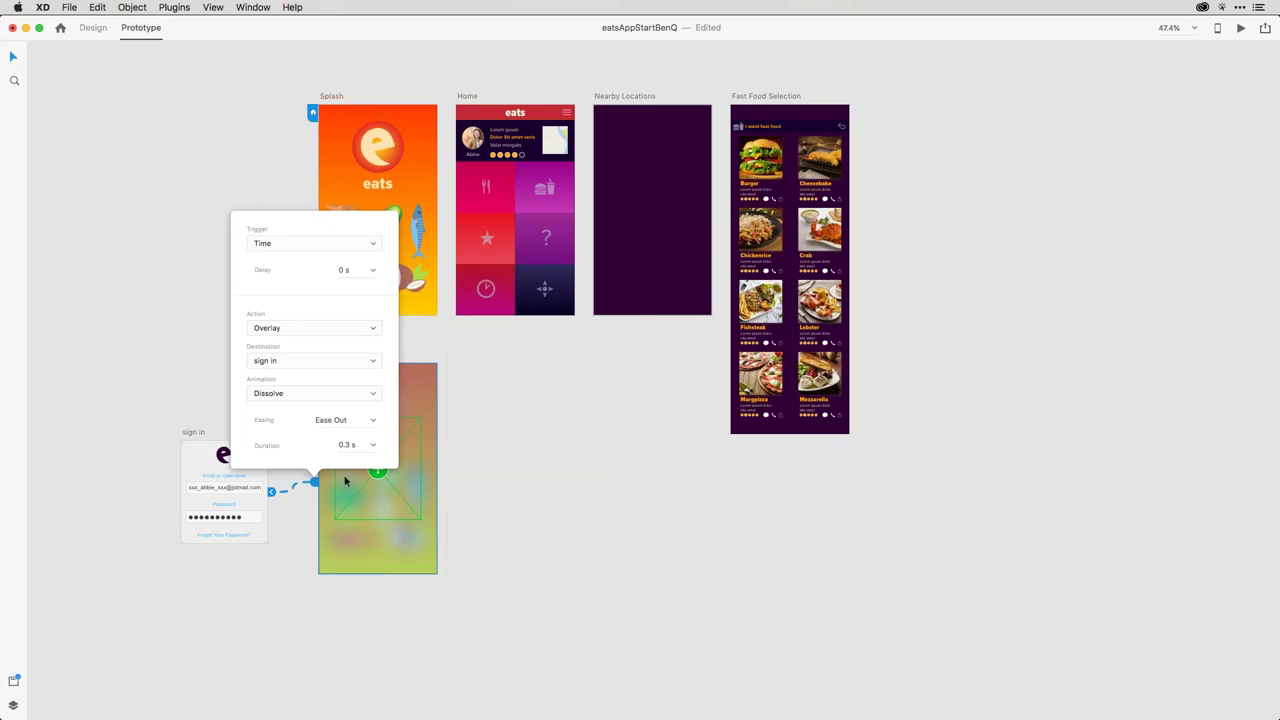
{"action": "left_click", "coordinate": [200, 363]}
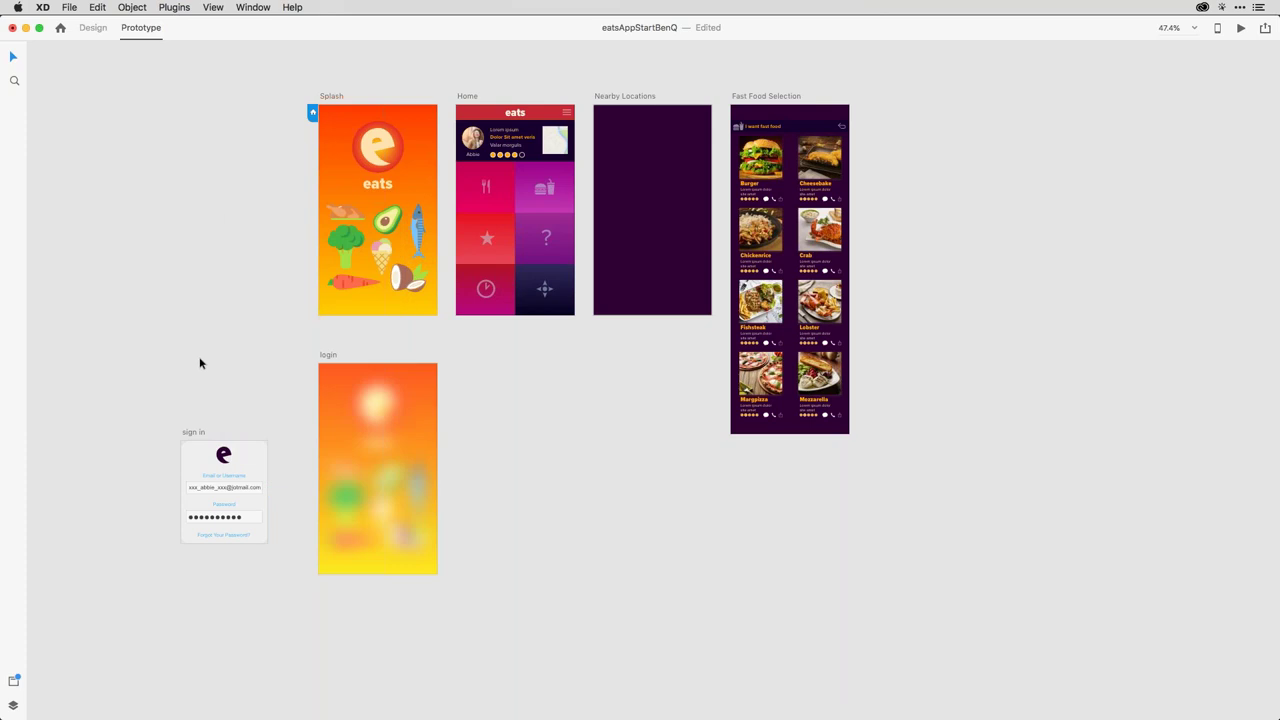
Connect the password field on the sign in artboard to Home with a Tap trigger and an Overlay action using Dissolve
{"action": "left_click", "coordinate": [193, 432]}
{"action": "mouse_move", "coordinate": [270, 491]}
{"action": "left_mouse_down"}
{"action": "mouse_move", "coordinate": [361, 456]}
{"action": "mouse_move", "coordinate": [290, 495]}
{"action": "left_mouse_up"}
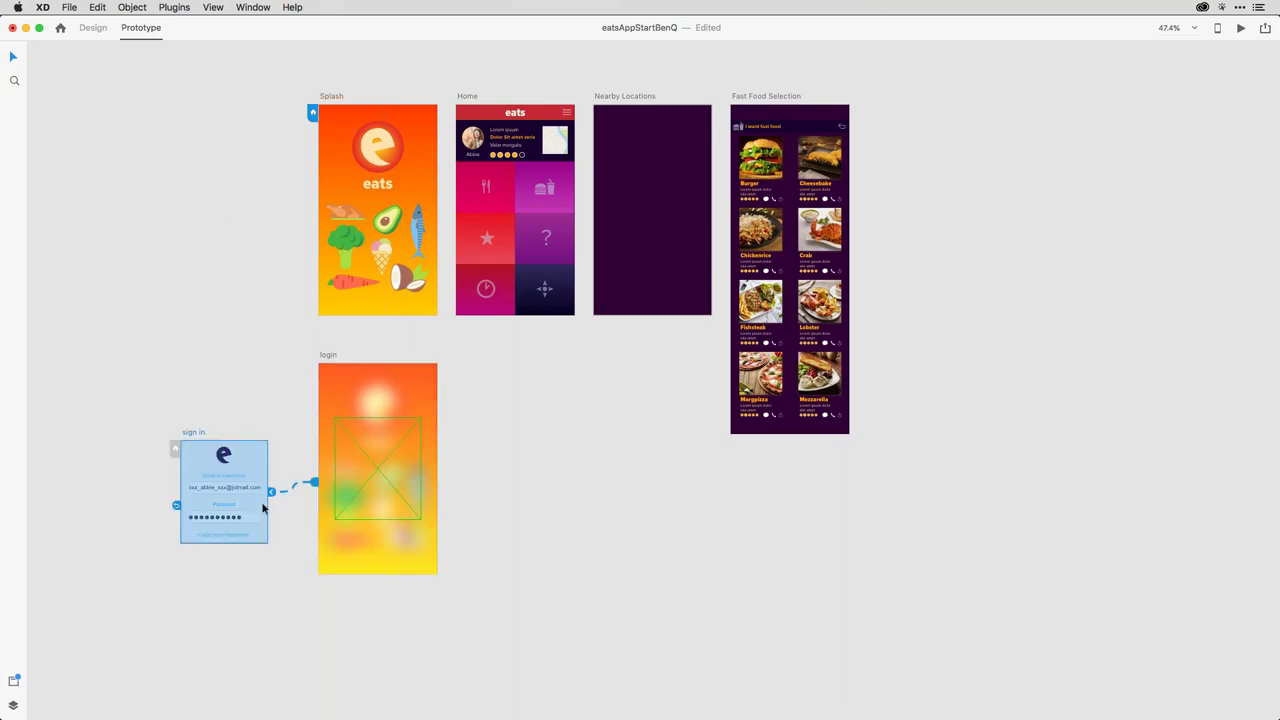
{"action": "left_click", "coordinate": [242, 518]}
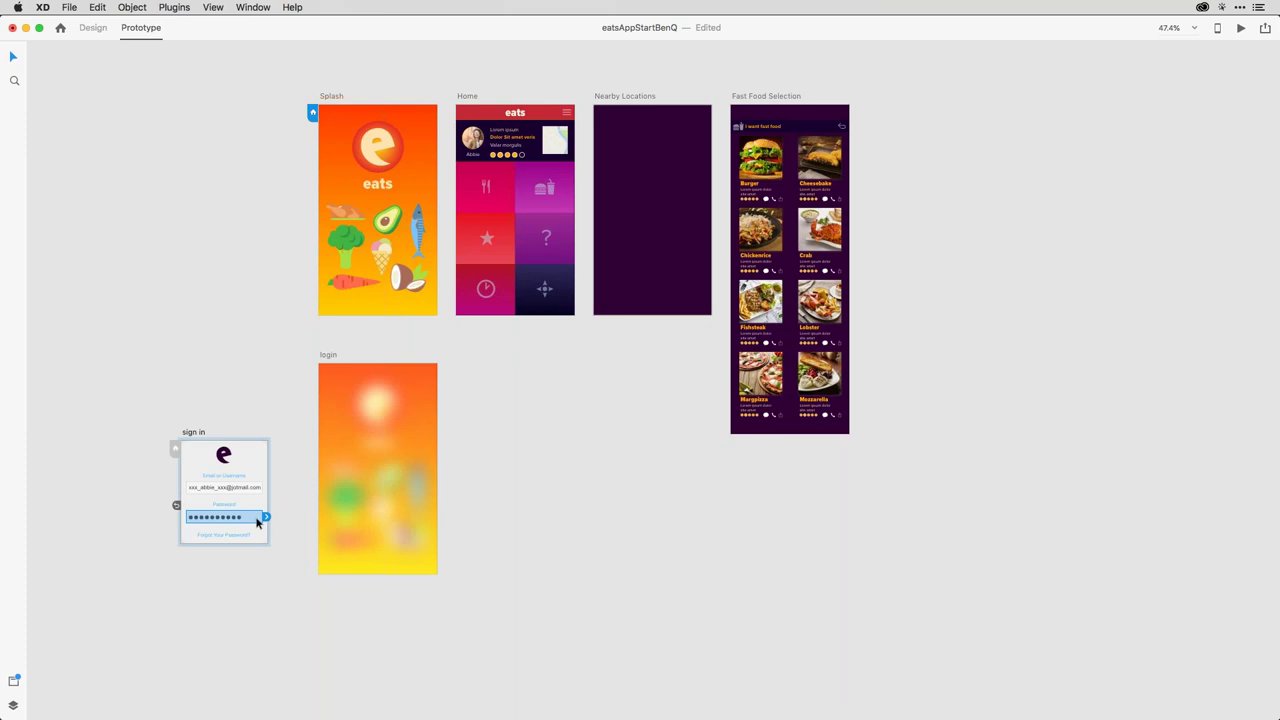
{"action": "left_click_drag", "start_coordinate": [266, 517], "coordinate": [480, 157]}
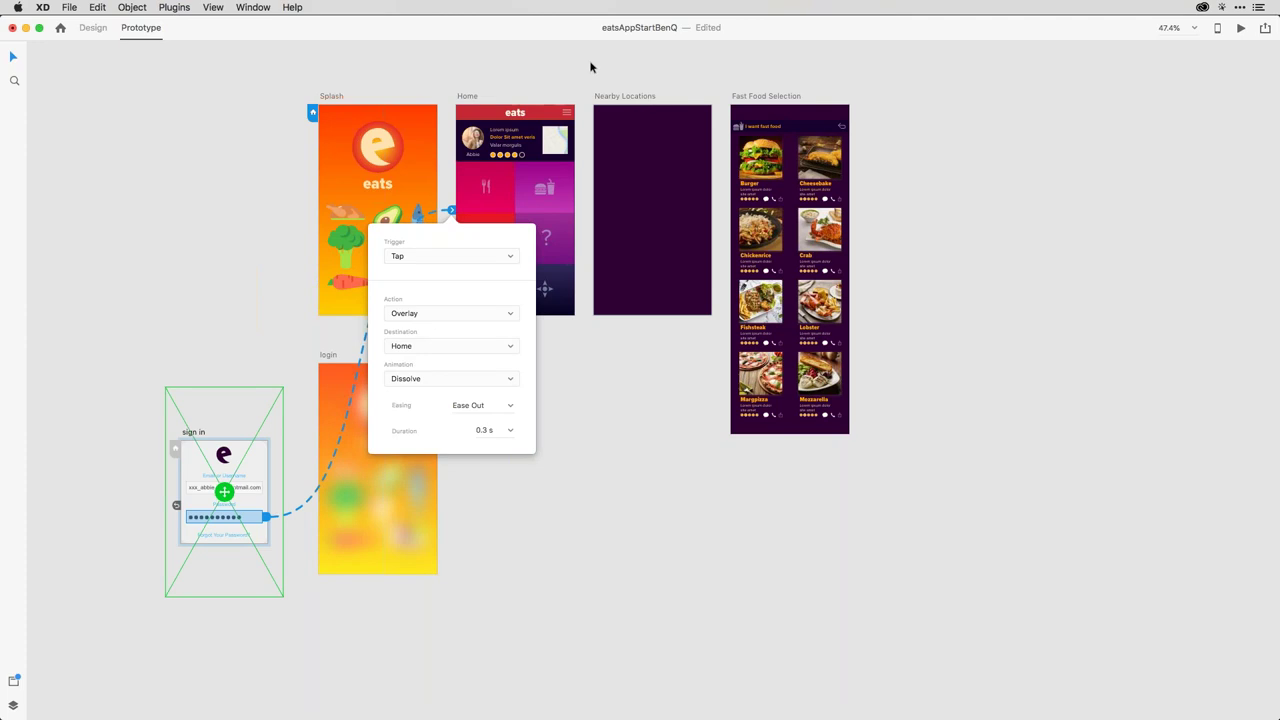
{"action": "left_click", "coordinate": [646, 72]}
Preview the prototype from the Splash artboard beside the canvas and close the preview
{"action": "left_click", "coordinate": [1239, 28]}
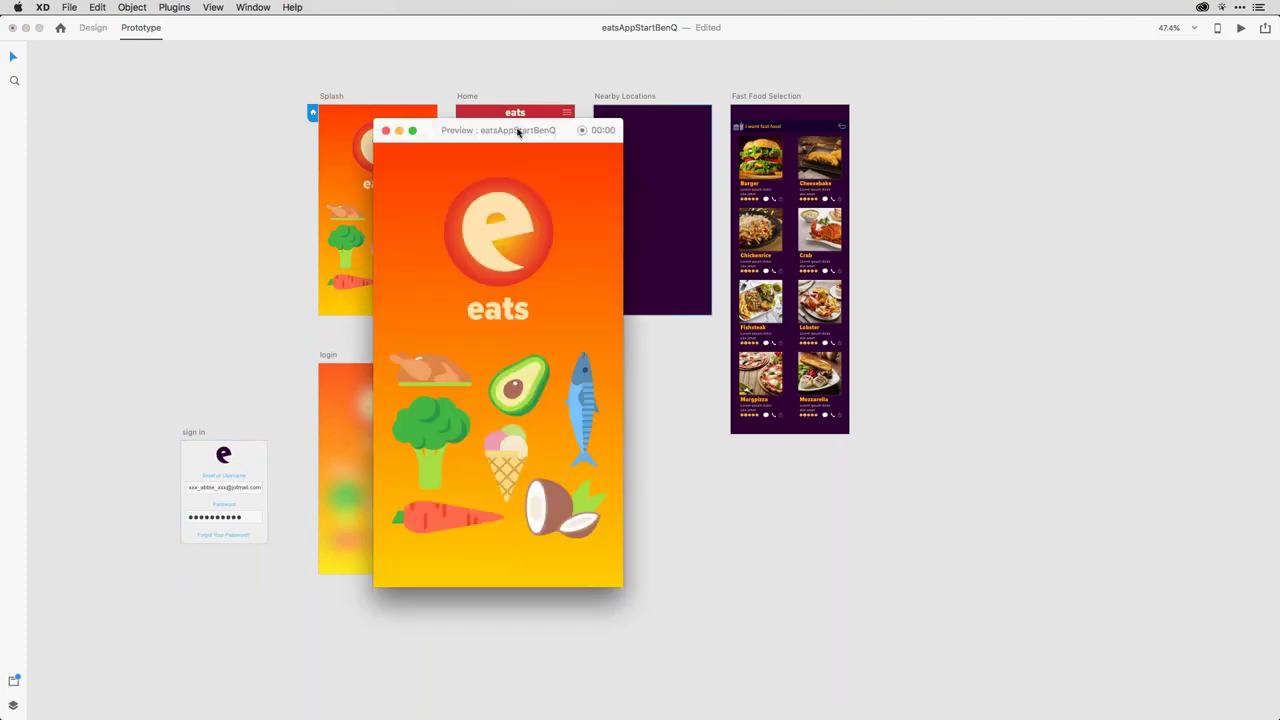
{"action": "left_click_drag", "start_coordinate": [520, 130], "coordinate": [895, 118]}
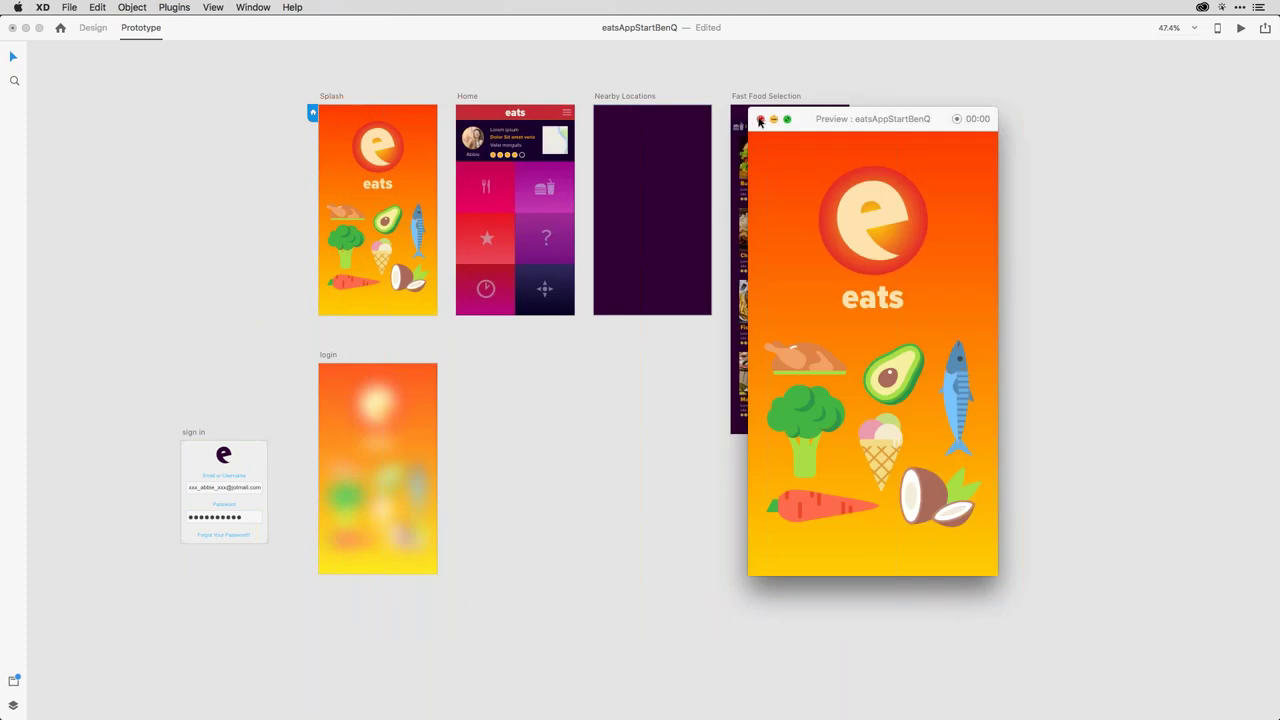
{"action": "left_click", "coordinate": [760, 119]}
Add a Time-triggered Transition from the Splash artboard to login with a 3 s delay
{"action": "left_click", "coordinate": [334, 100]}
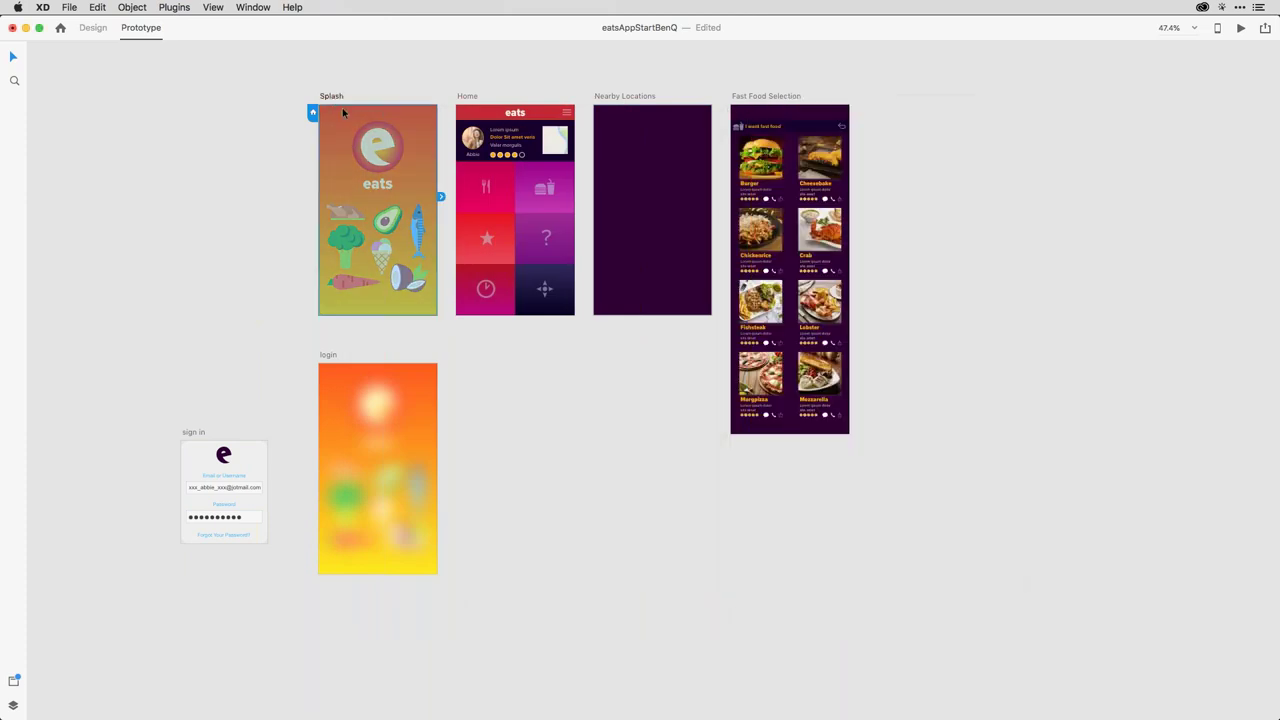
{"action": "left_click", "coordinate": [440, 196]}
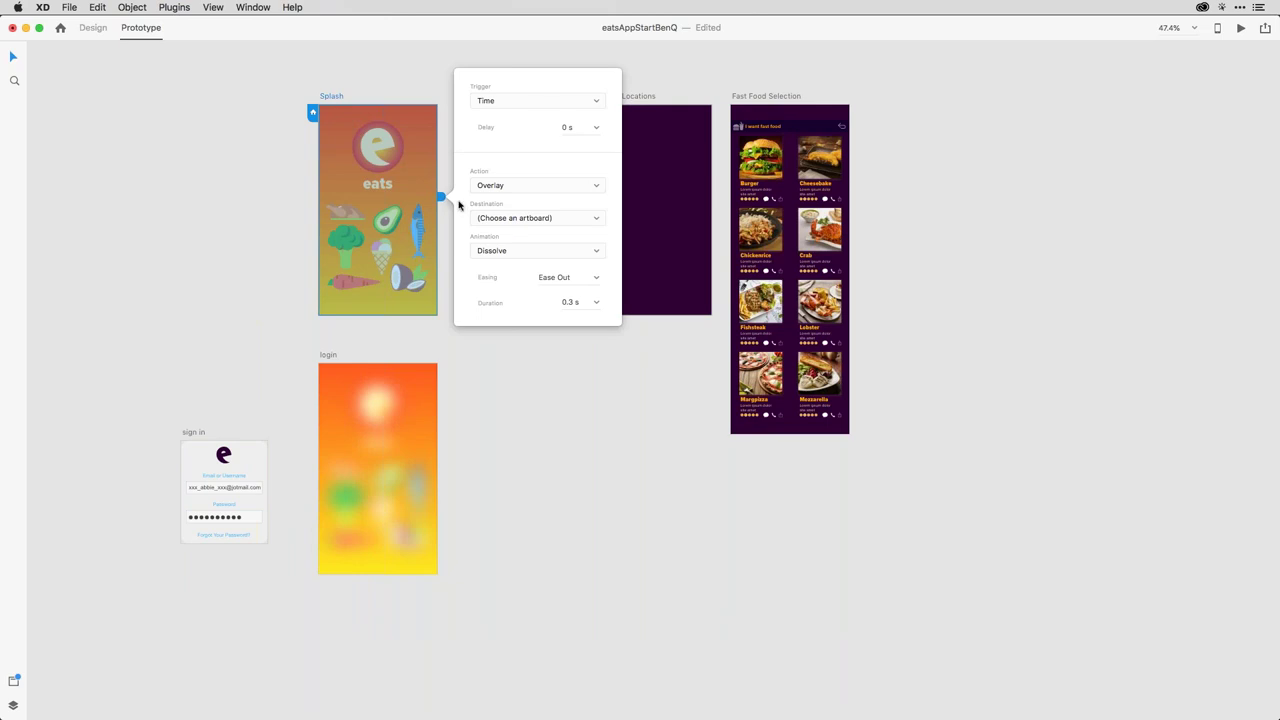
{"action": "left_click", "coordinate": [566, 127]}
{"action": "type", "text": "3"}
{"action": "left_click", "coordinate": [557, 185]}
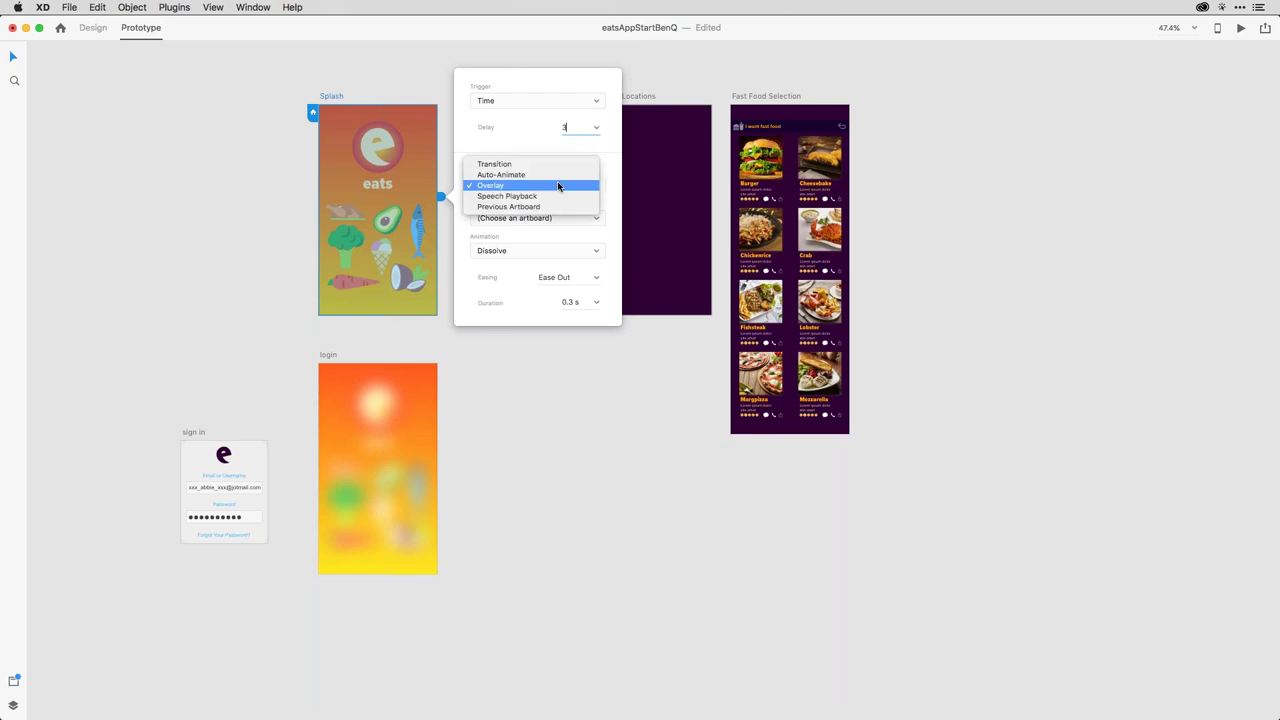
{"action": "left_click", "coordinate": [560, 165]}
{"action": "left_click", "coordinate": [557, 208]}
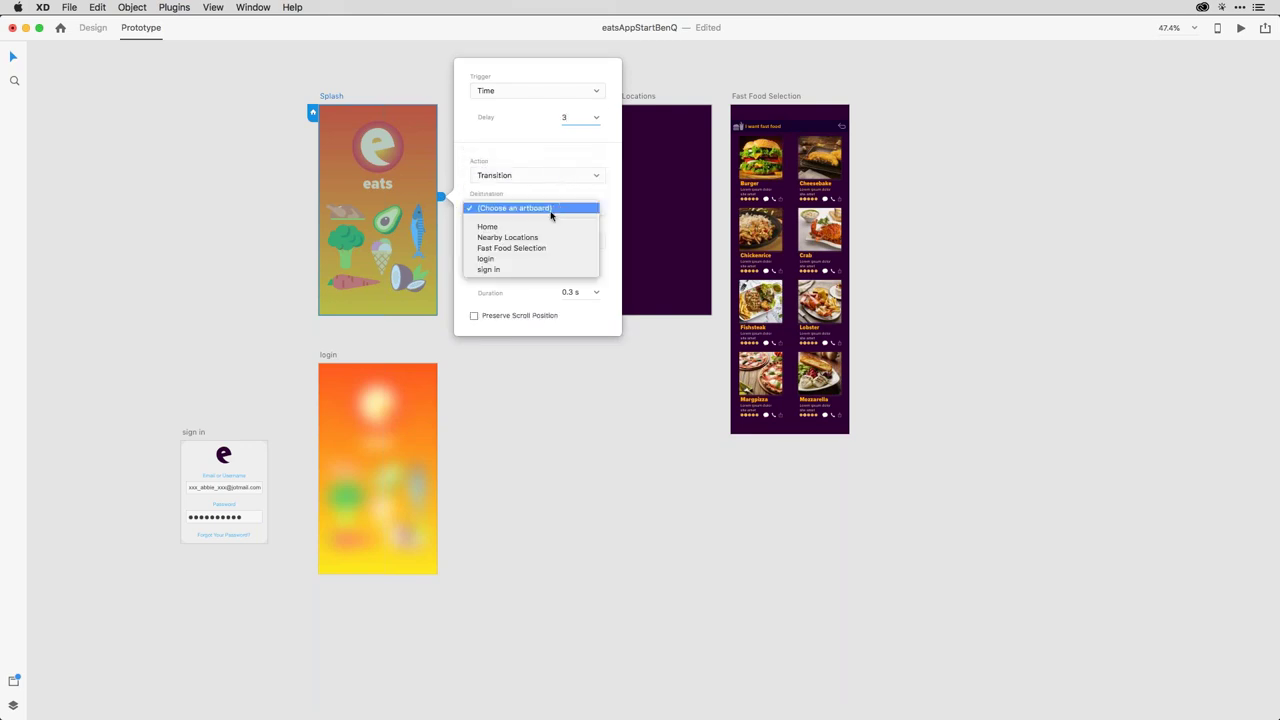
{"action": "left_click", "coordinate": [533, 262]}
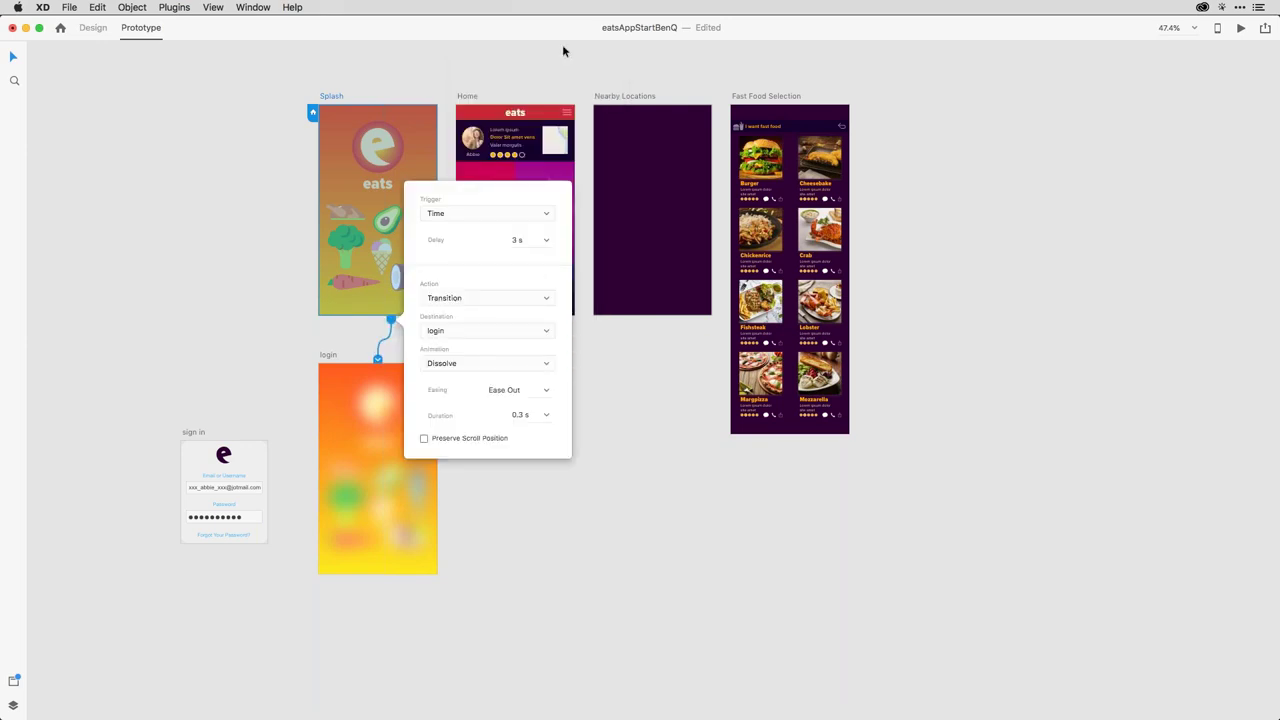
Preview the prototype from Splash through the sign in overlay's password field to Home, and close the preview
{"action": "left_click", "coordinate": [1241, 29]}
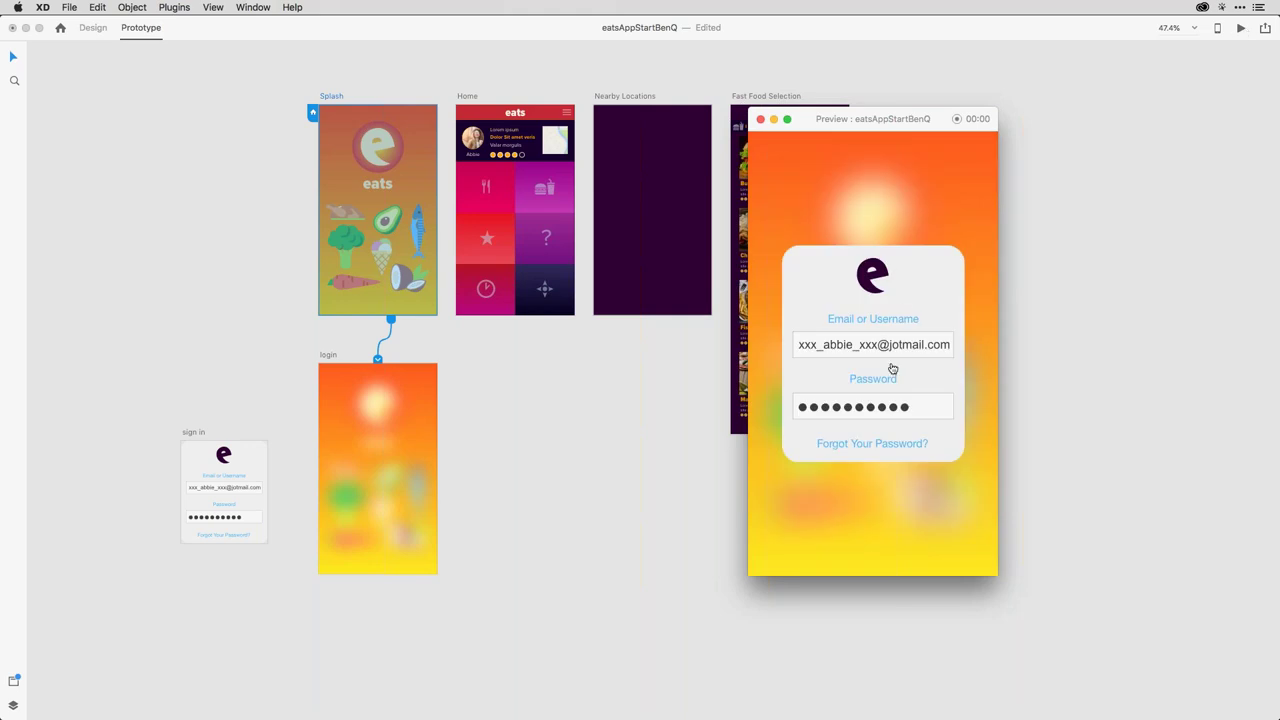
{"action": "left_click", "coordinate": [921, 415]}
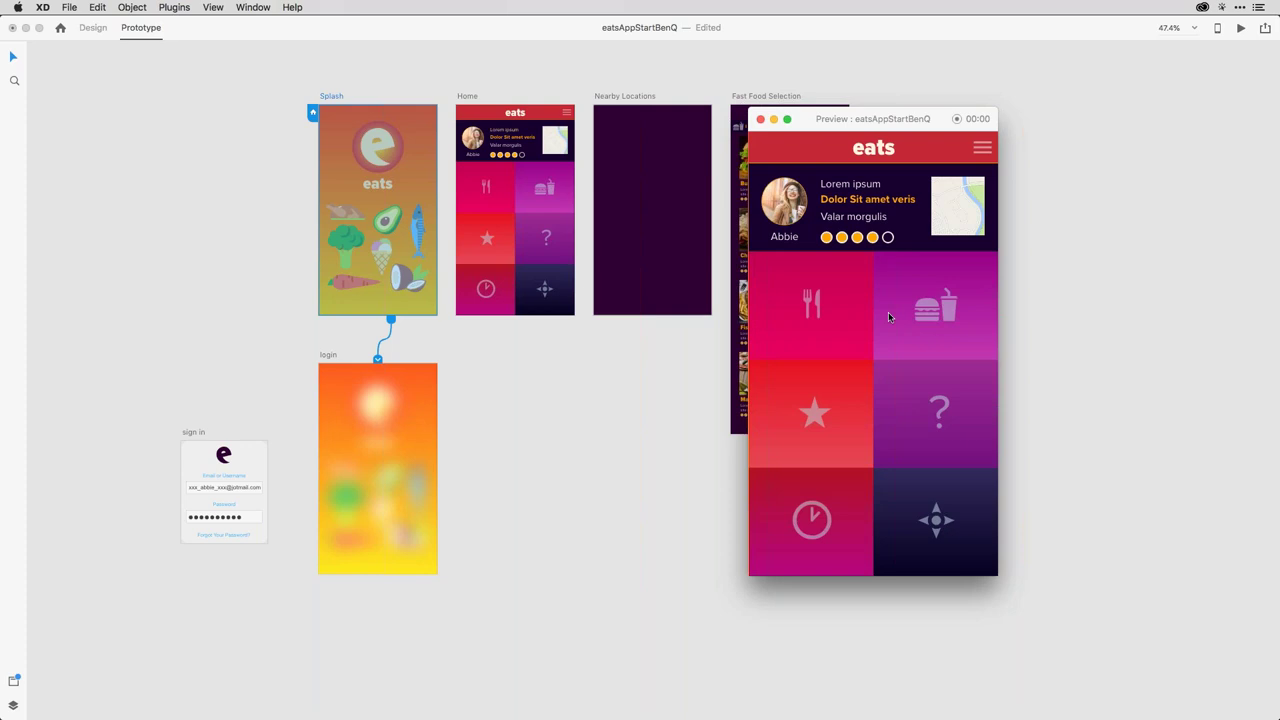
{"action": "left_click", "coordinate": [760, 119]}
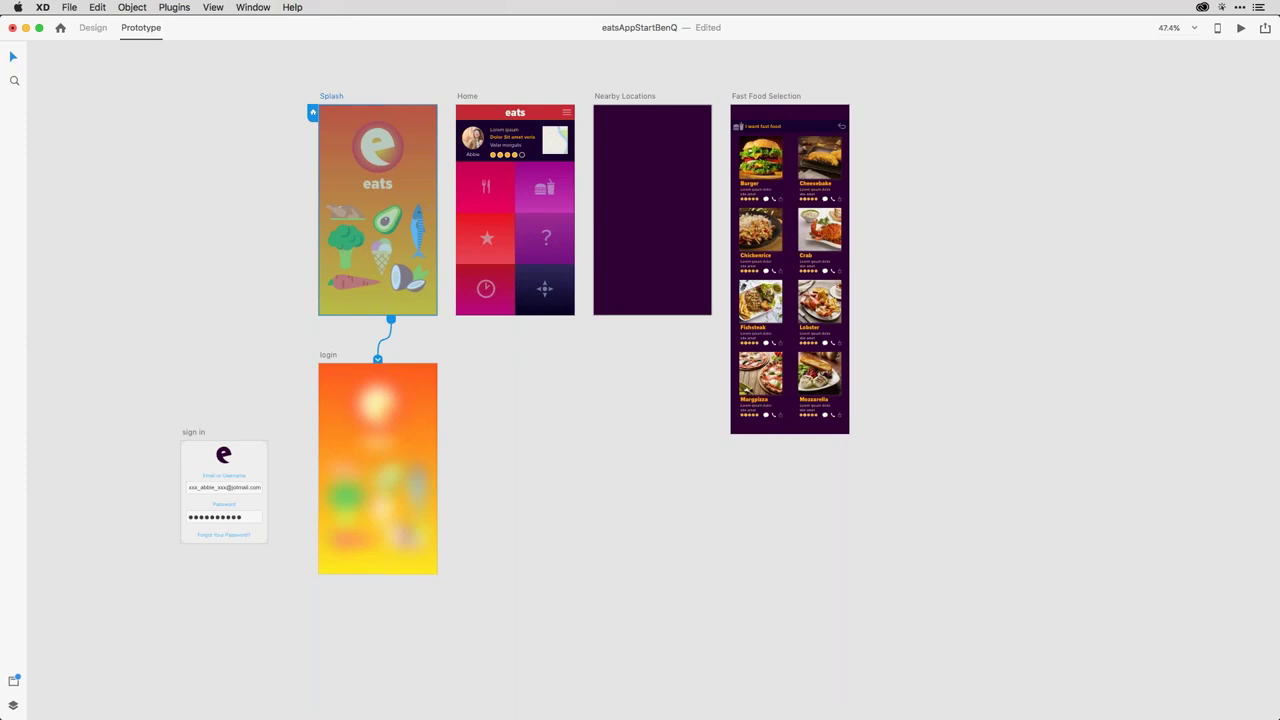
{"action": "left_click", "coordinate": [252, 300]}
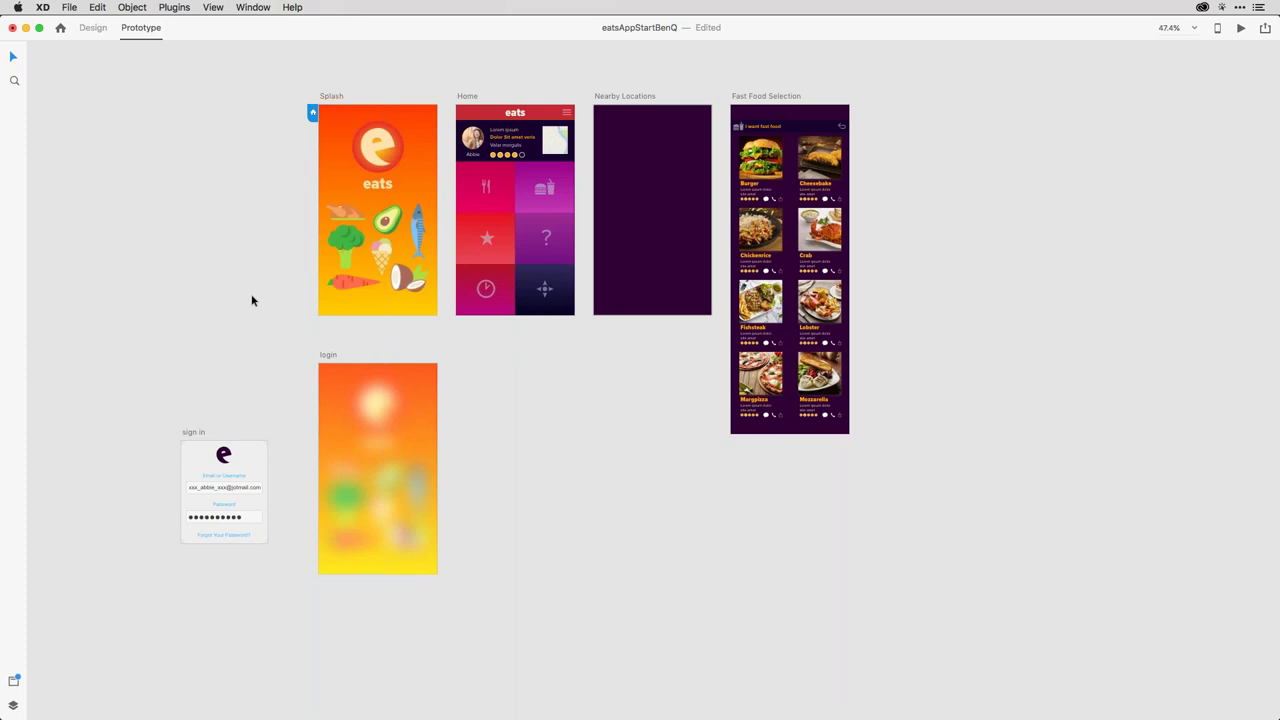